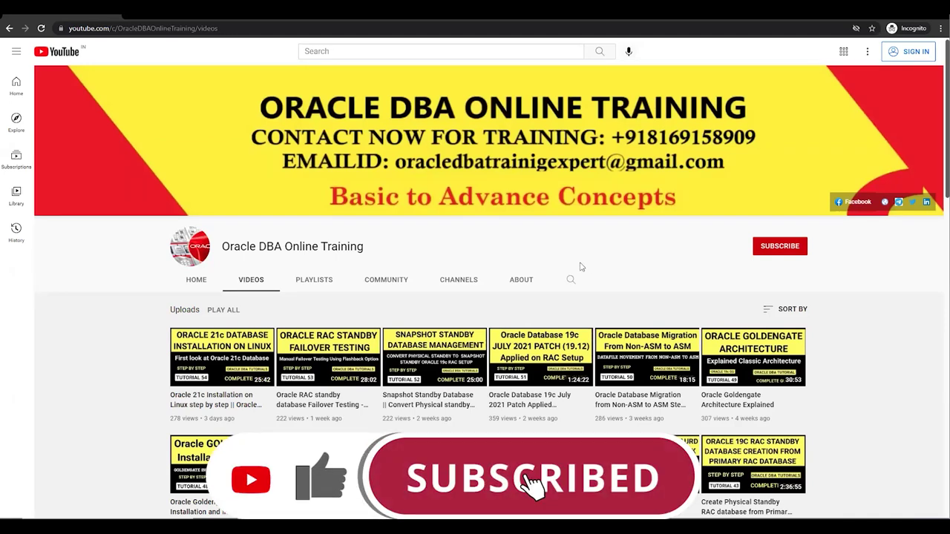
- Show the 'Oracle 21c RAC Installation On Linux 8.4' title slide, then switch to VirtualBox Manager
scroll(581, 267, down, 2)
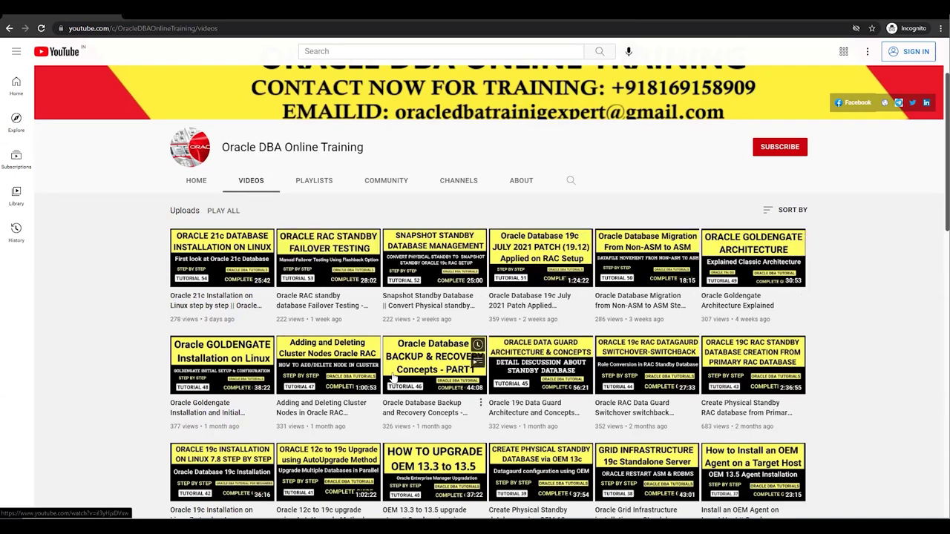
scroll(392, 377, down, 2)
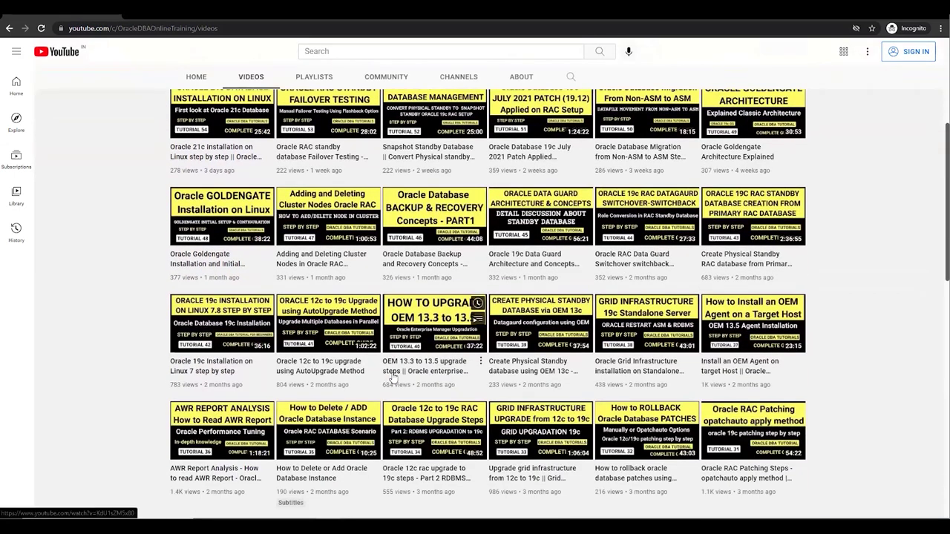
scroll(392, 378, down, 3)
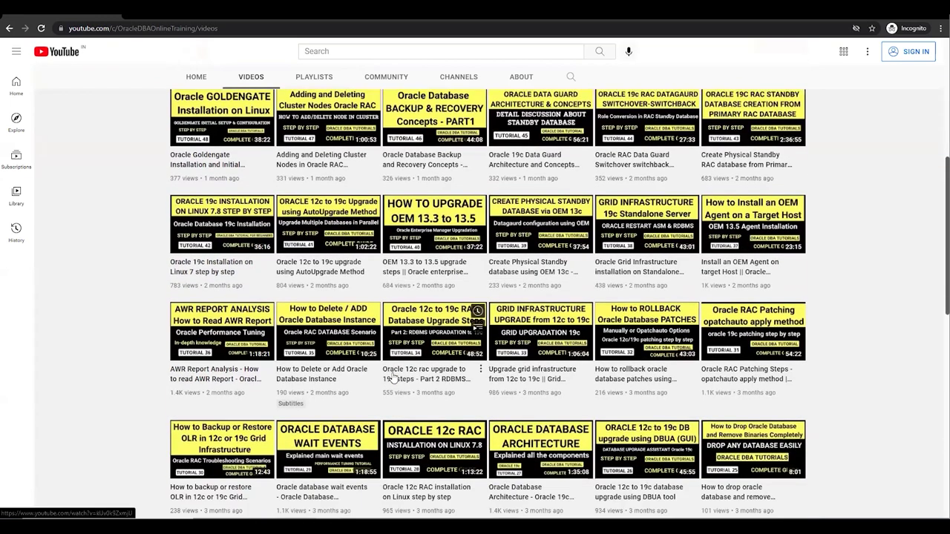
scroll(393, 377, down, 3)
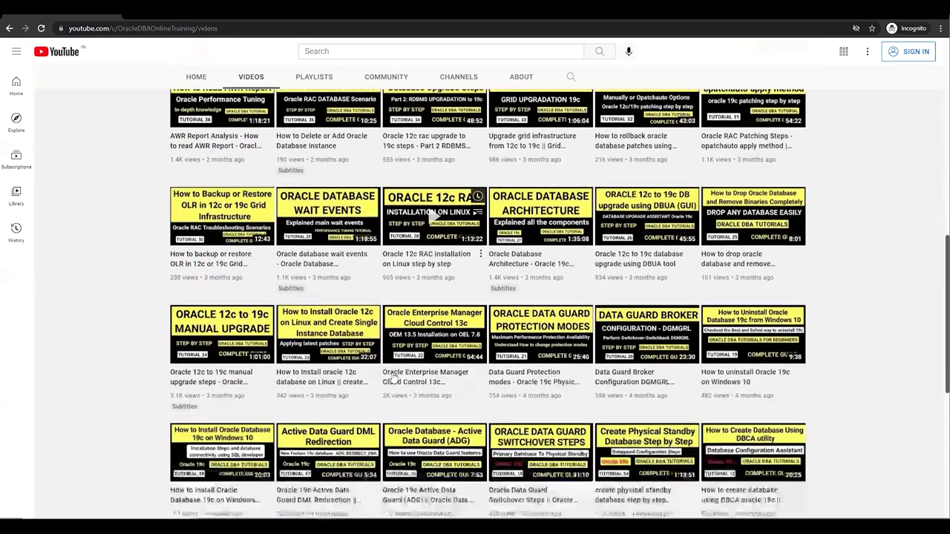
scroll(393, 377, down, 4)
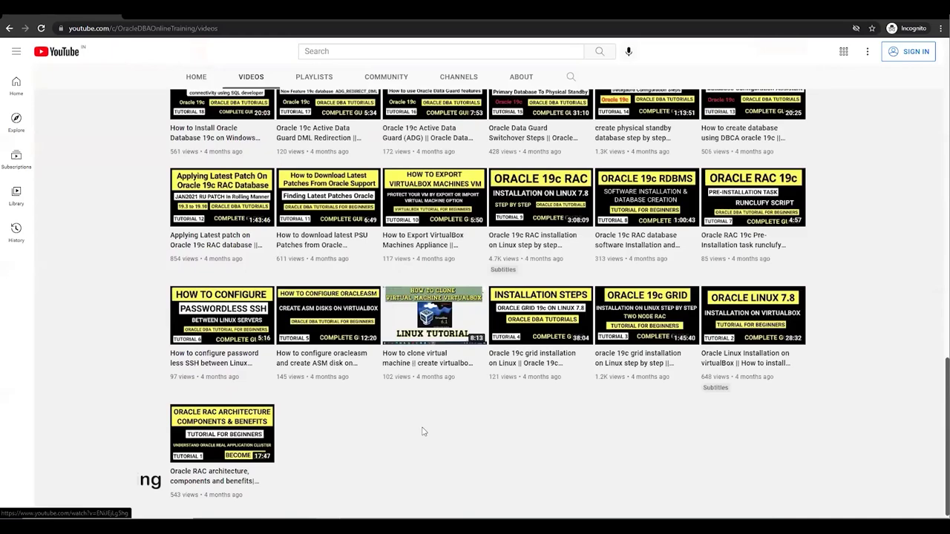
scroll(421, 433, up, 15)
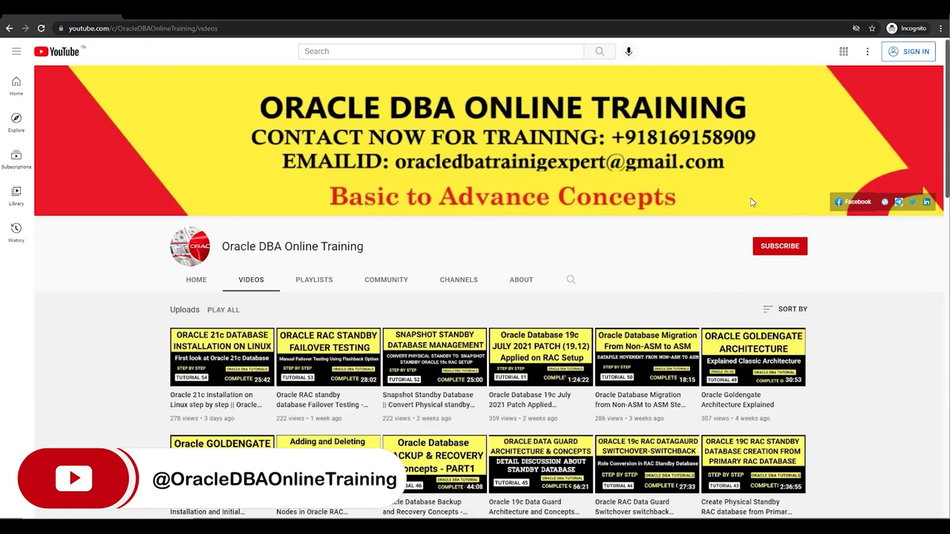
key(alt+Tab)
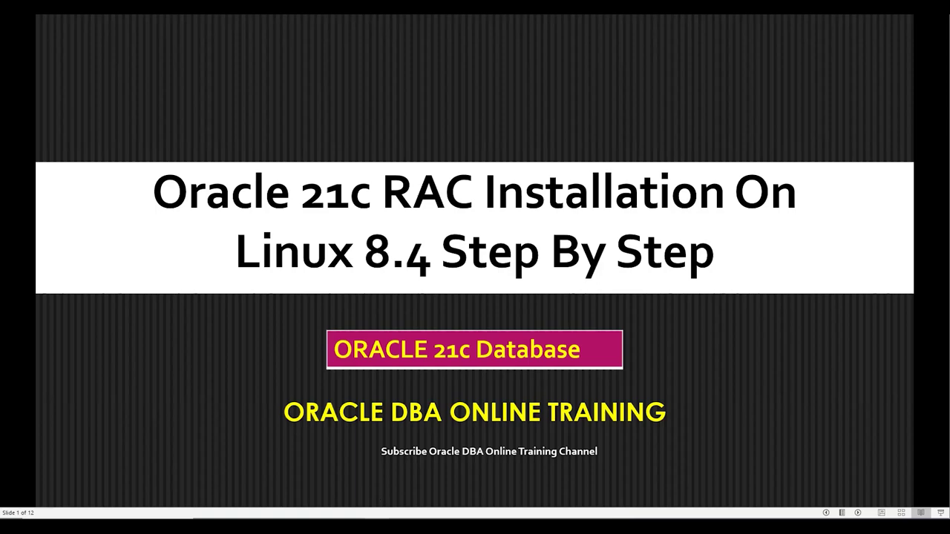
key(alt+Tab)
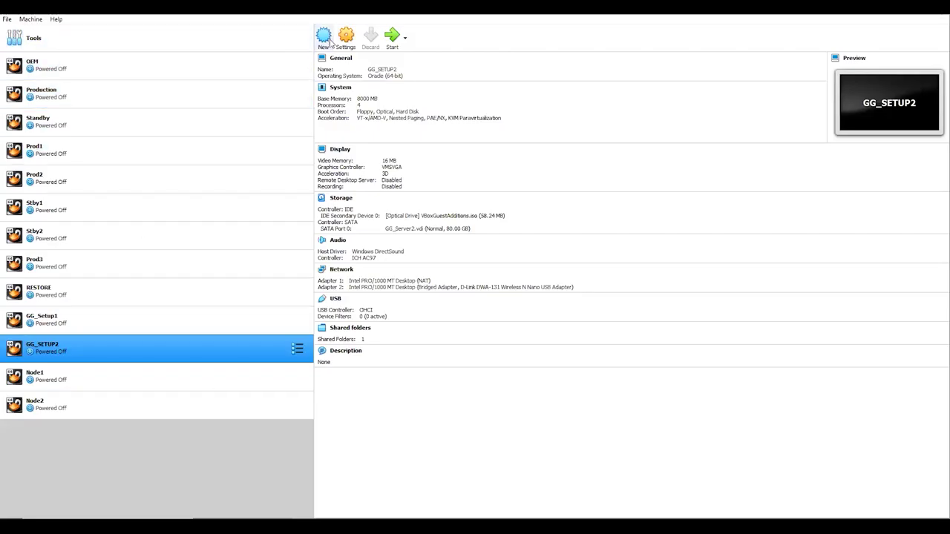
- Start a new VM named Oracle21c_Node1 with its machine folder in E:\VirtualBox
click(324, 39)
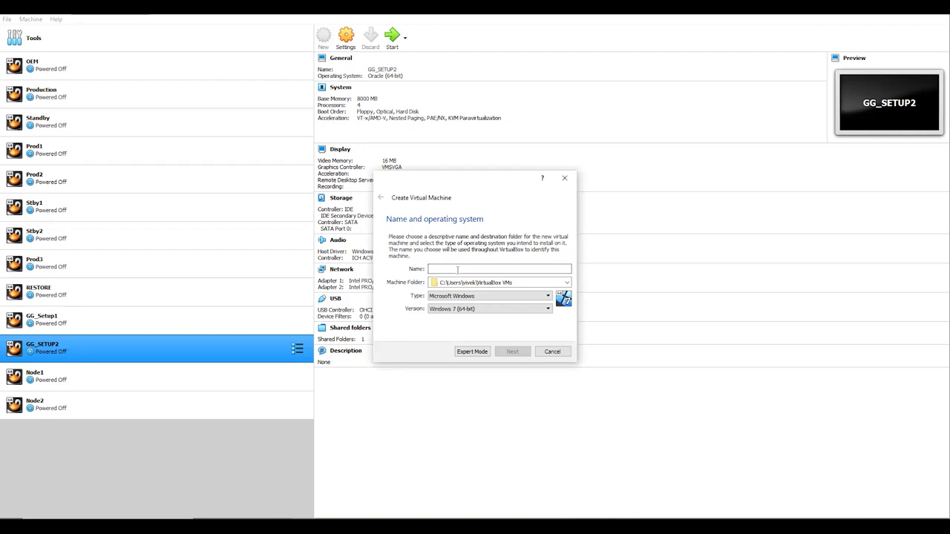
text(Oracle21c_Node1)
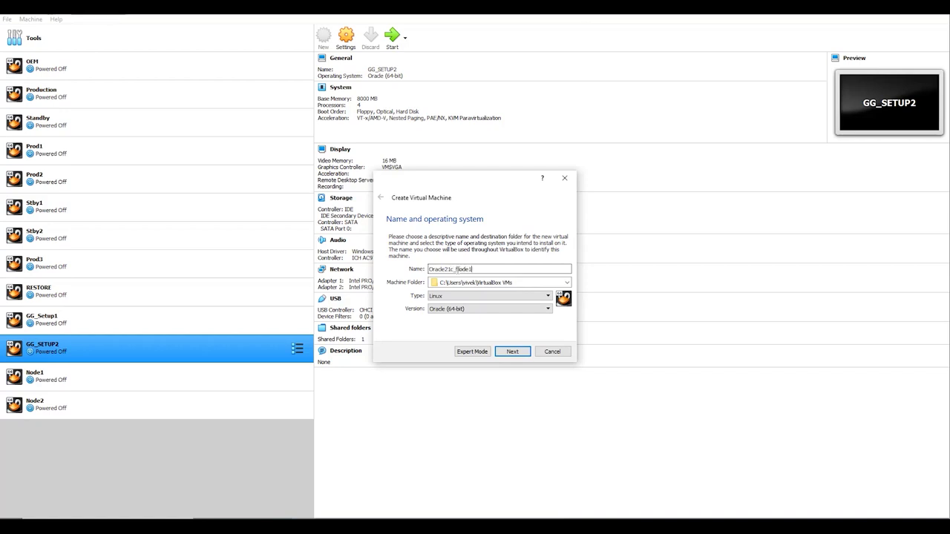
click(566, 282)
click(781, 422)
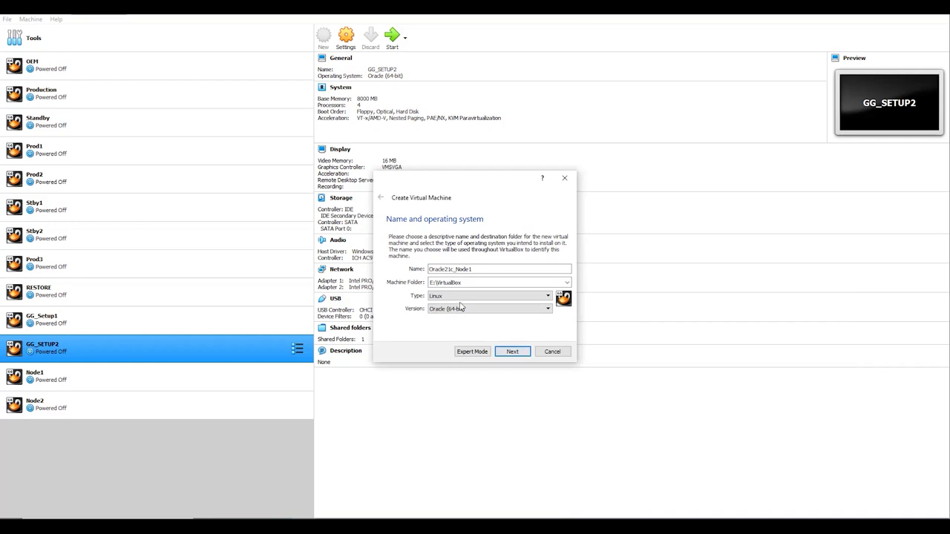
- Give the VM about 10096 MB of memory and choose to create a new virtual hard disk
click(512, 351)
drag(394, 269, 435, 268)
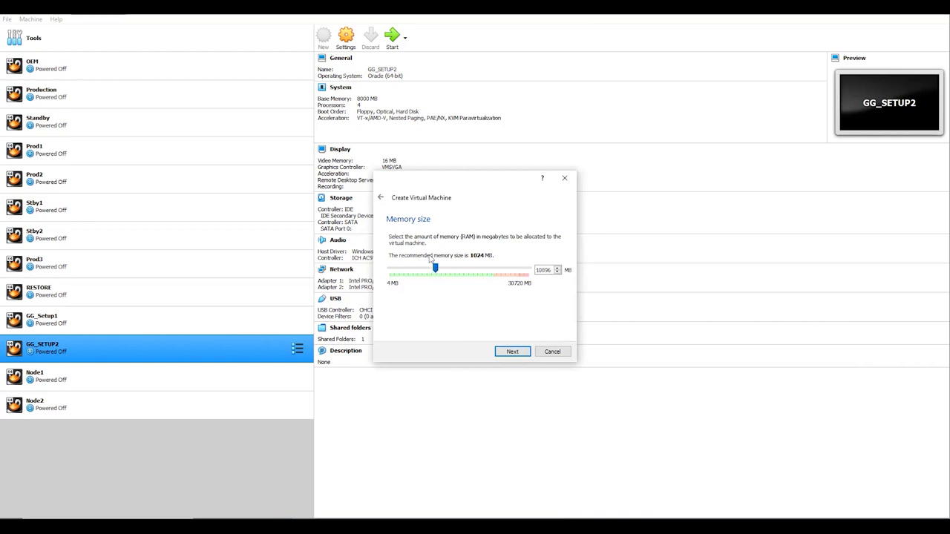
click(512, 352)
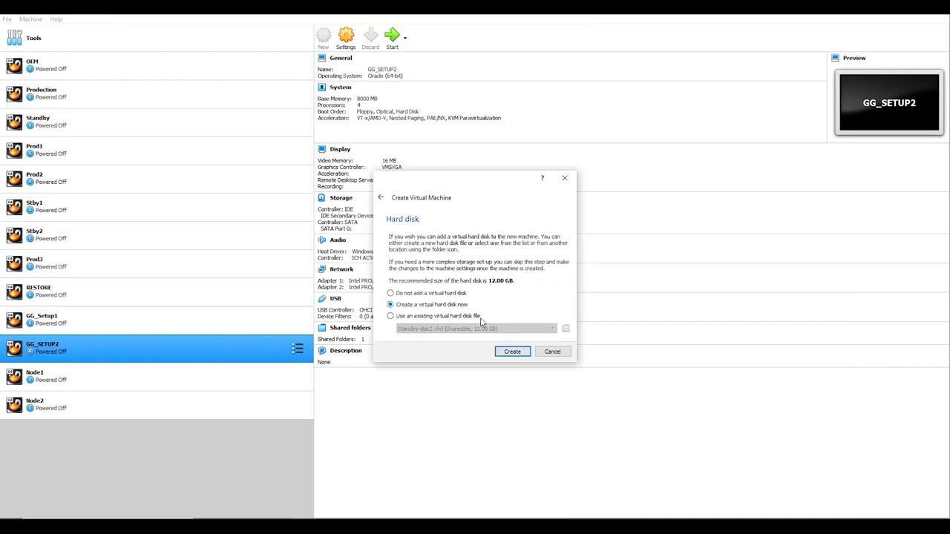
click(512, 351)
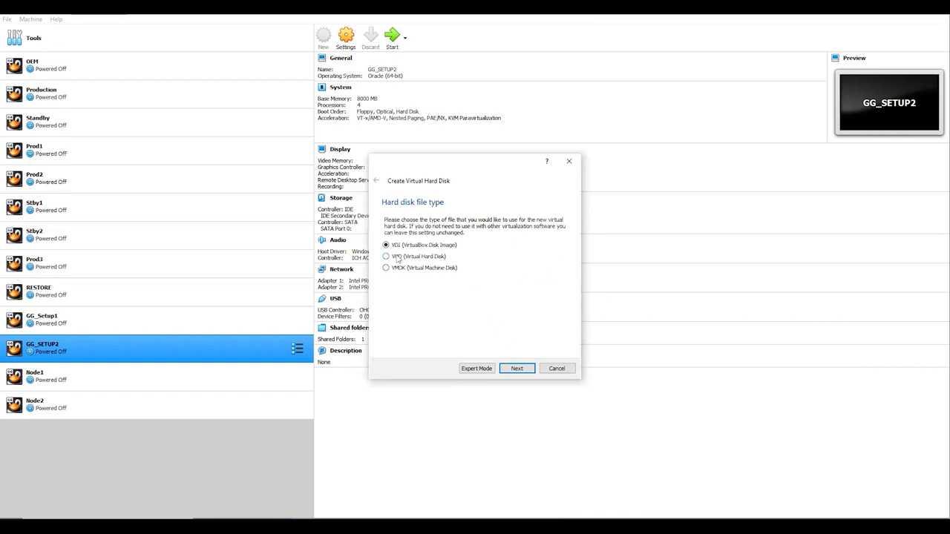
- Create Oracle21c_Node1 with a dynamically allocated 100 GB VHD disk
click(518, 369)
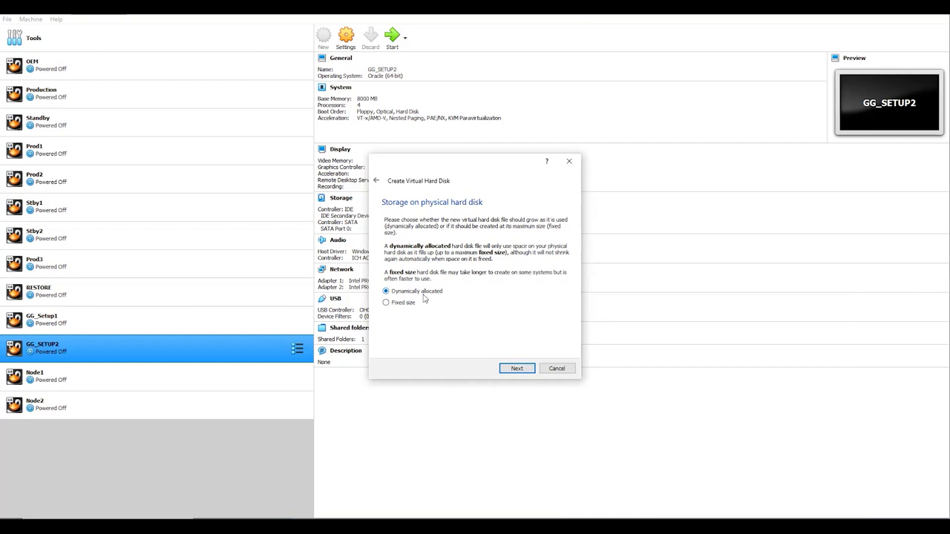
click(514, 371)
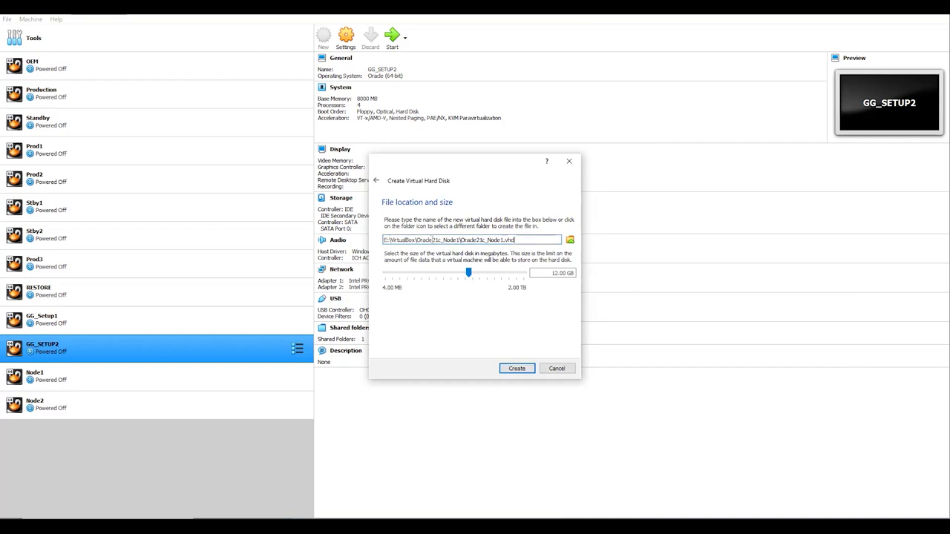
click(540, 273)
key(Delete)
key(Delete)
text(00)
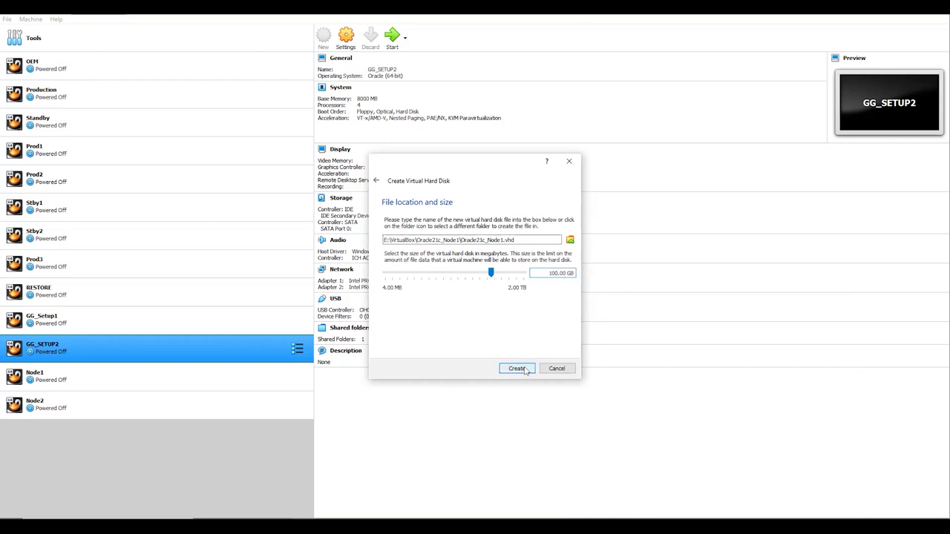
click(518, 369)
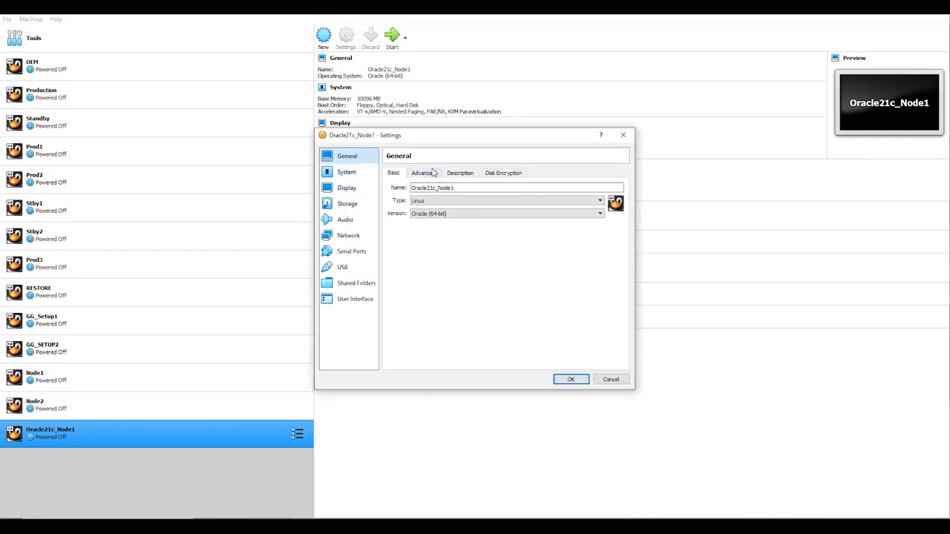
- Set shared clipboard and drag-and-drop to Bidirectional in General > Advanced
click(433, 173)
click(456, 205)
click(450, 229)
click(456, 214)
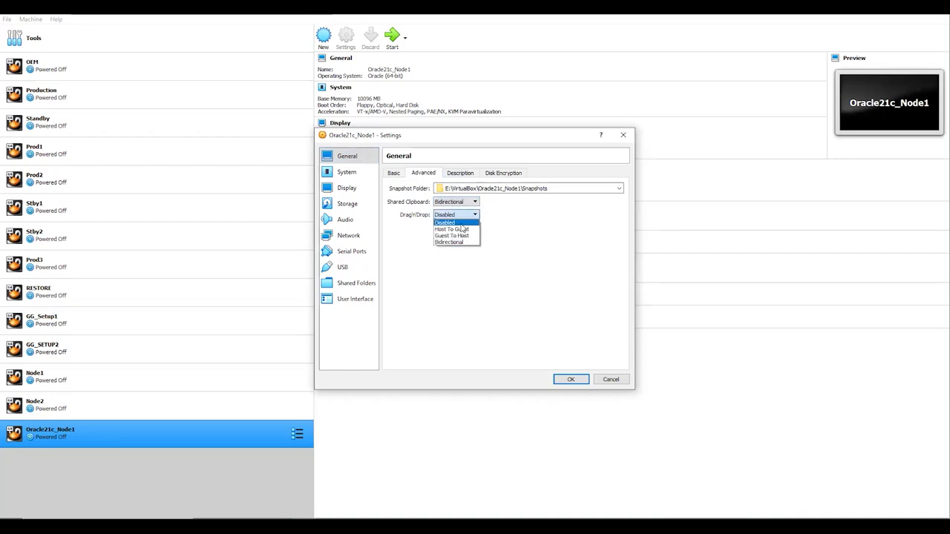
click(449, 241)
click(461, 174)
click(494, 175)
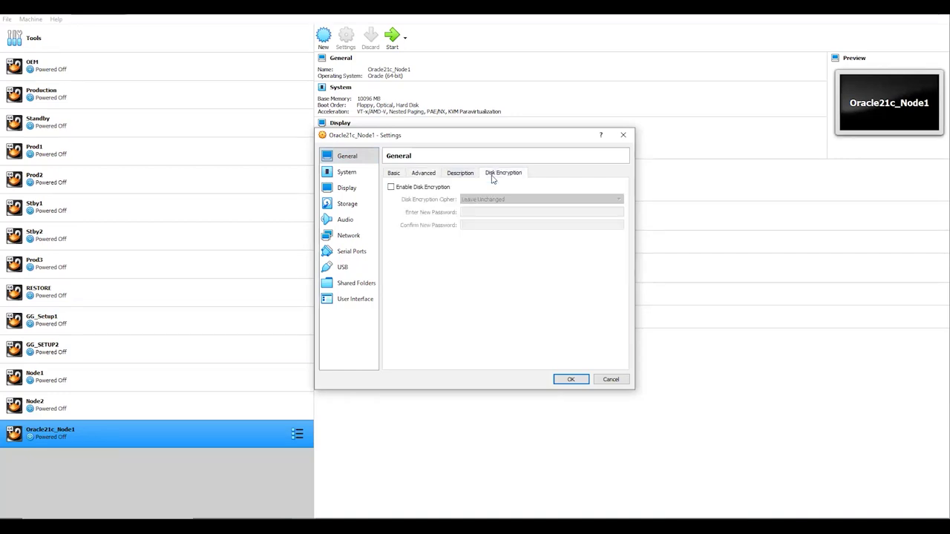
click(393, 174)
- Give the VM 2 CPUs in the System processor settings
click(354, 174)
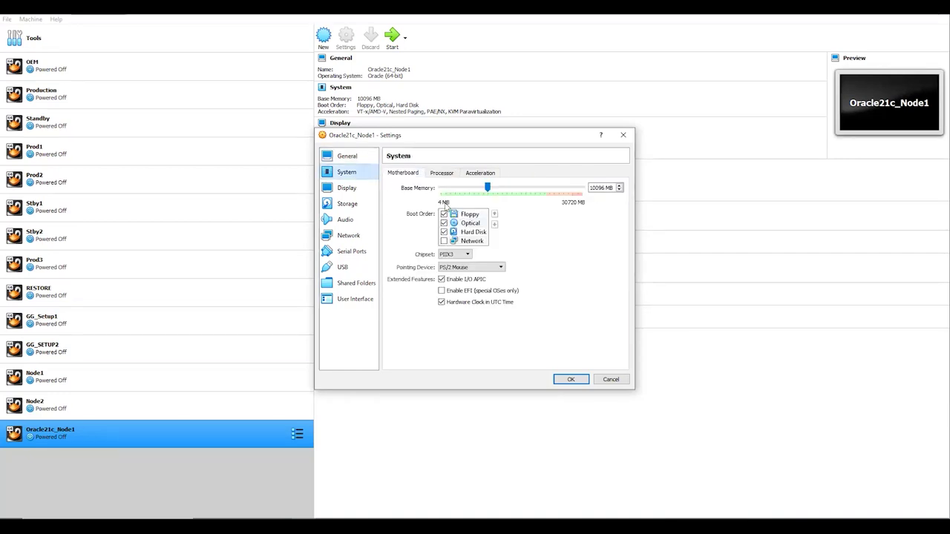
click(442, 175)
click(462, 190)
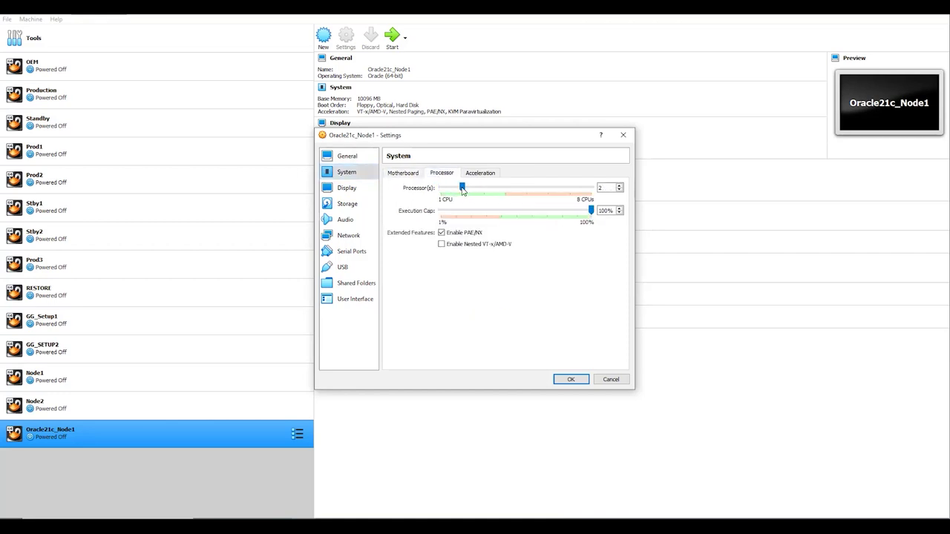
click(479, 173)
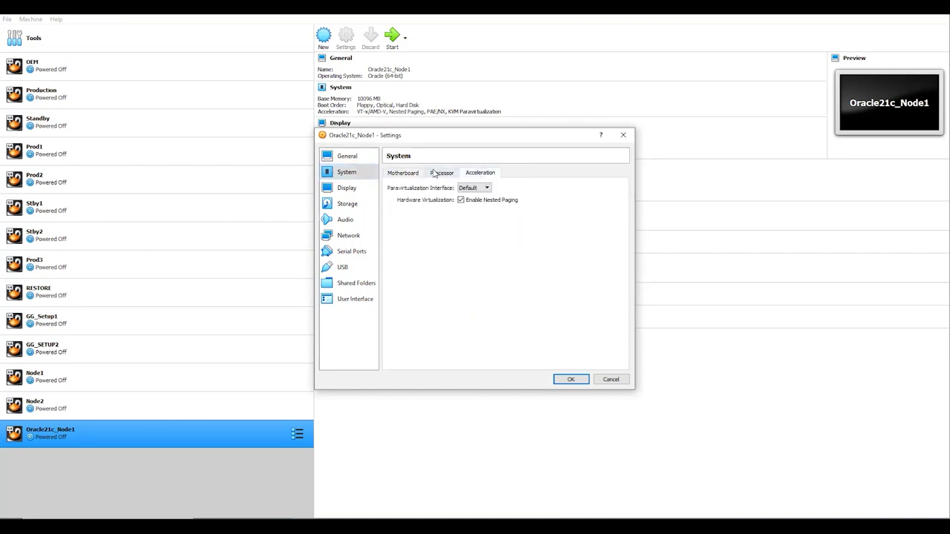
click(406, 173)
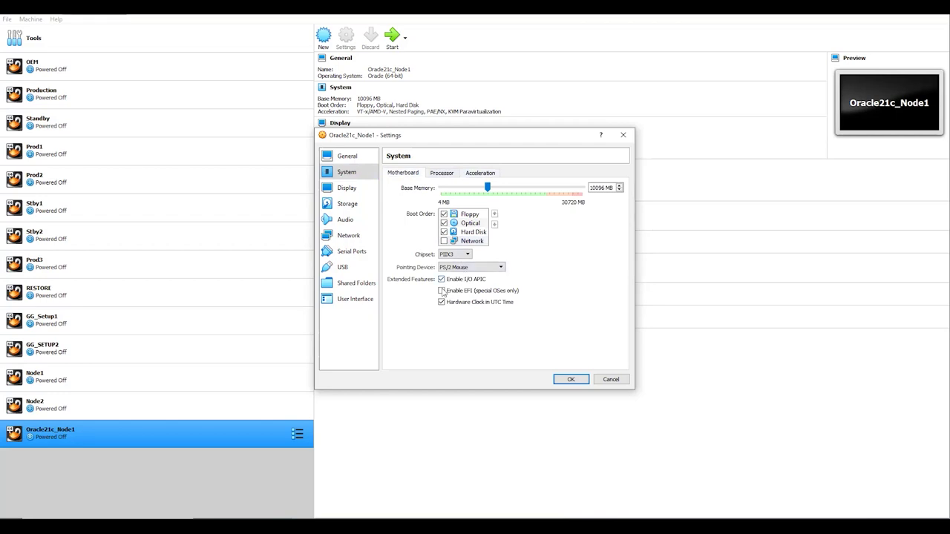
- Enable 3D acceleration in Display, then select the empty optical drive under Storage
click(367, 194)
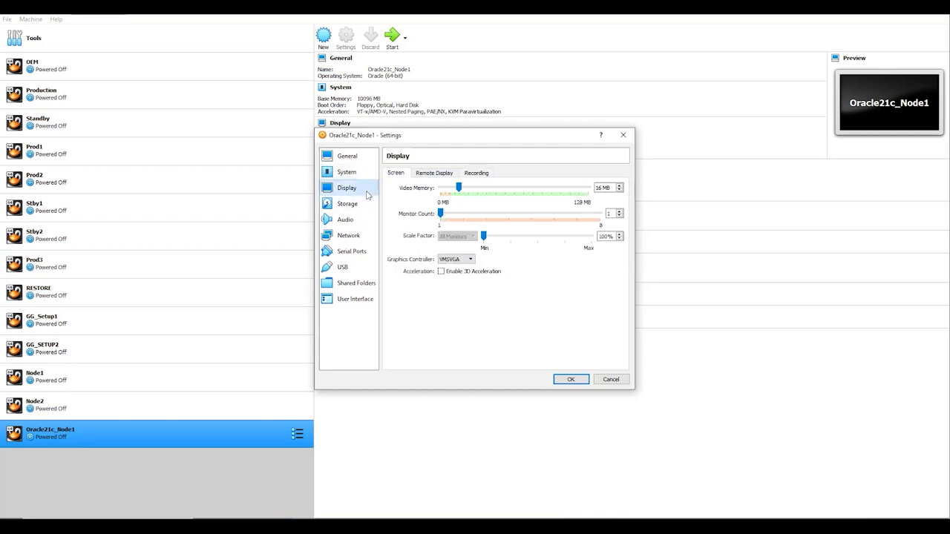
click(441, 271)
click(366, 210)
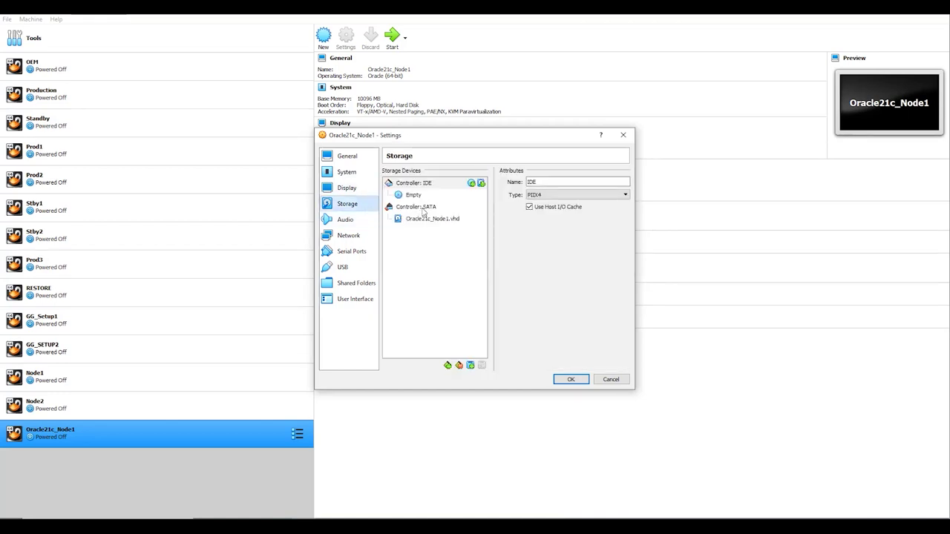
click(419, 196)
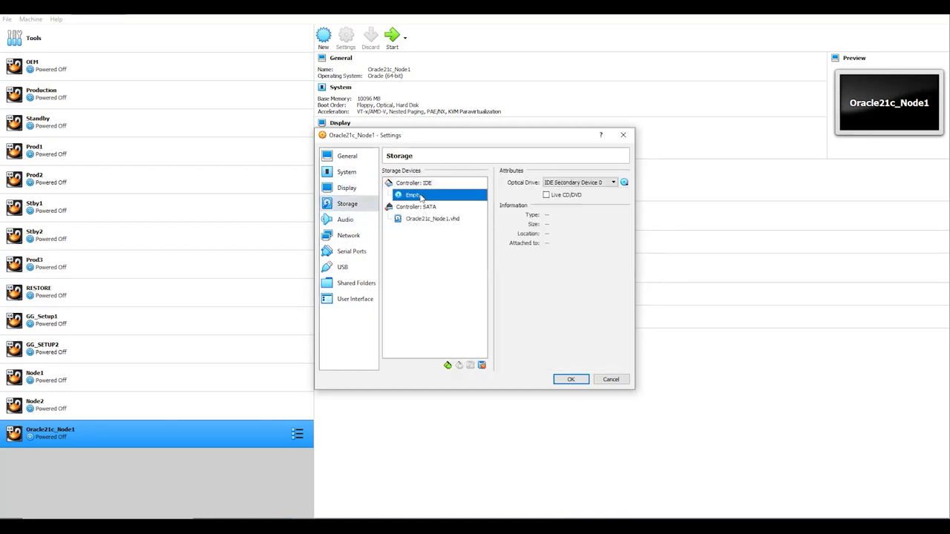
- Insert the OracleLinux-R8-U4-x86_64-dvd disc image into the optical drive
click(625, 183)
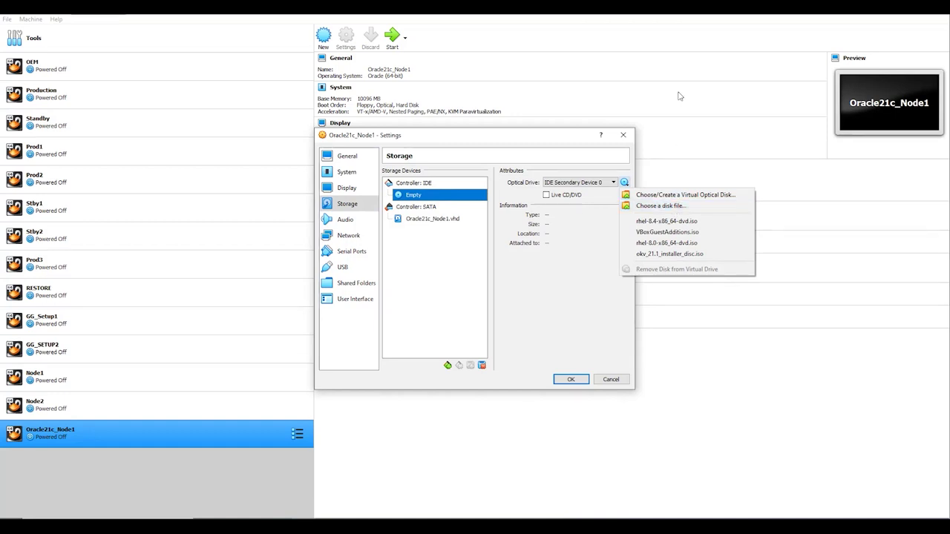
click(668, 205)
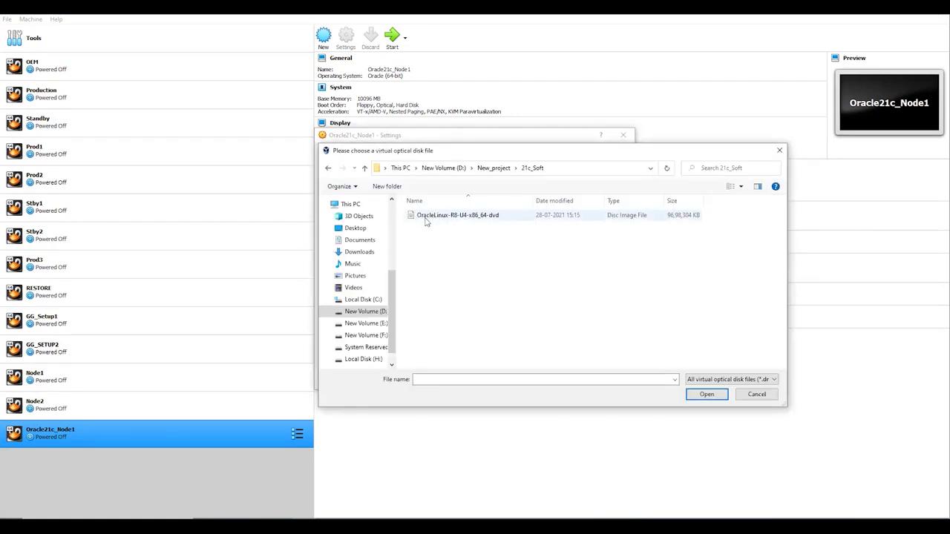
click(427, 217)
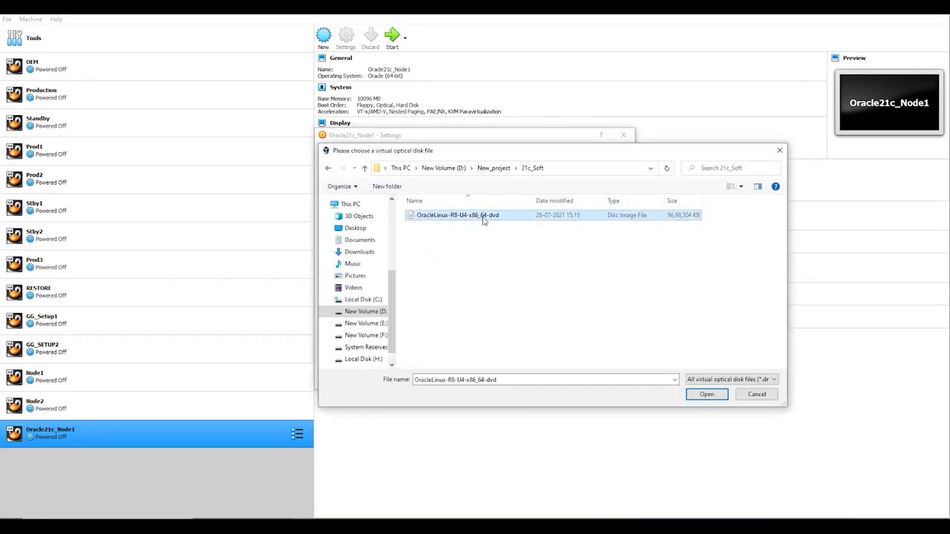
click(705, 394)
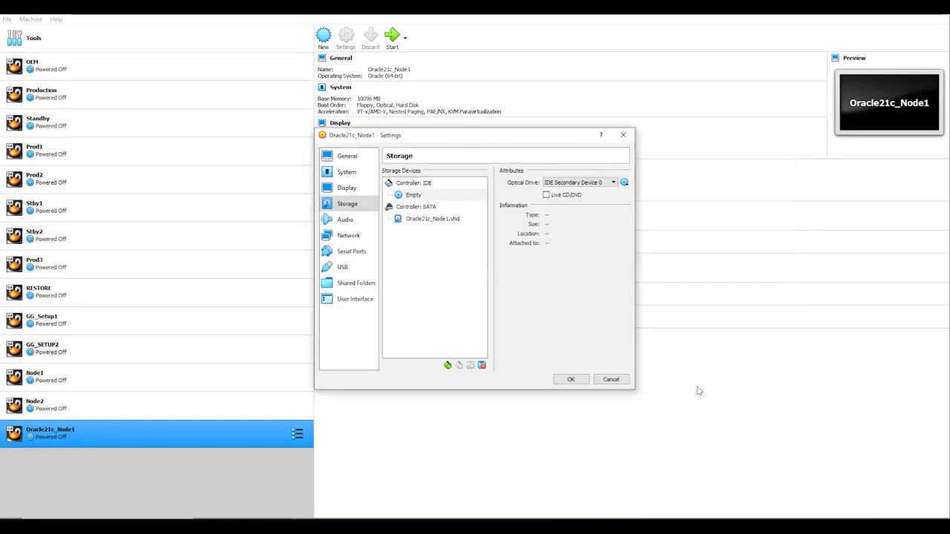
- Go to the Network settings and open adapter 1's attachment choices
click(347, 219)
click(354, 235)
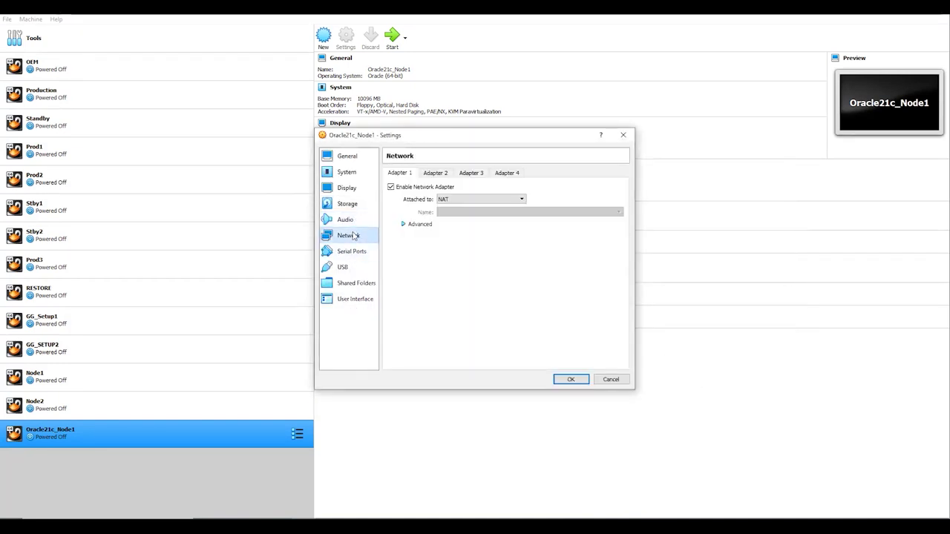
click(460, 200)
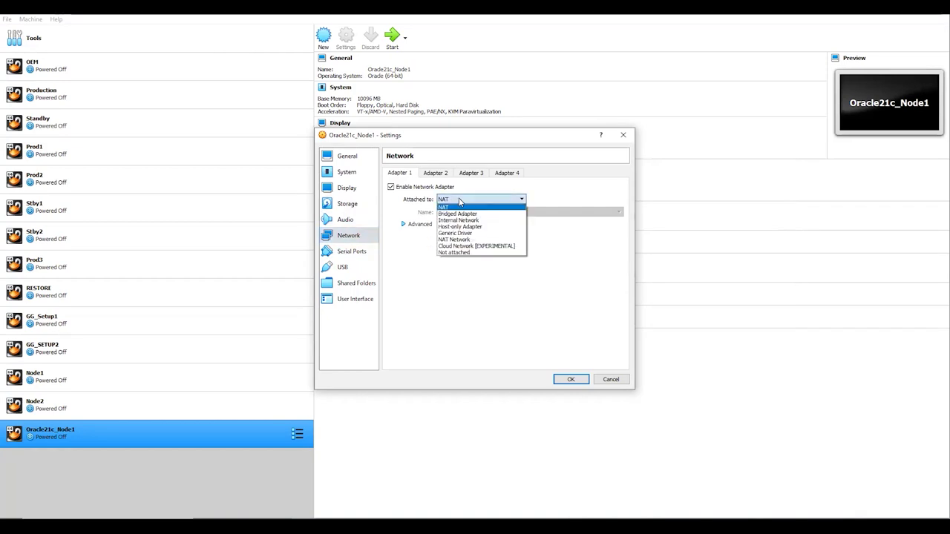
- Attach adapter 1 to the internal network 'pubnet'
click(464, 220)
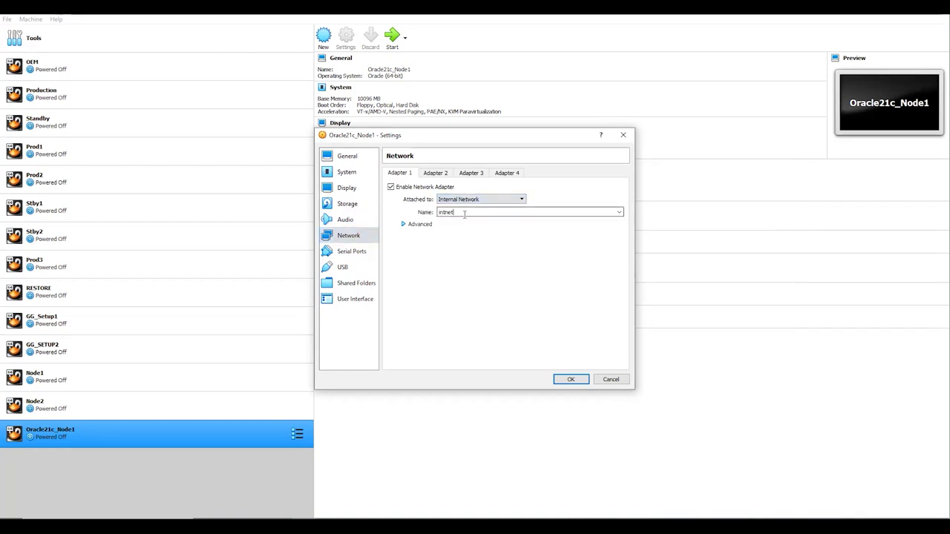
double_click(465, 213)
text(p)
text(ubnet)
- Enable adapter 2 on the internal network 'privnet'
click(436, 173)
click(424, 188)
click(479, 199)
click(460, 224)
click(460, 212)
text(pr)
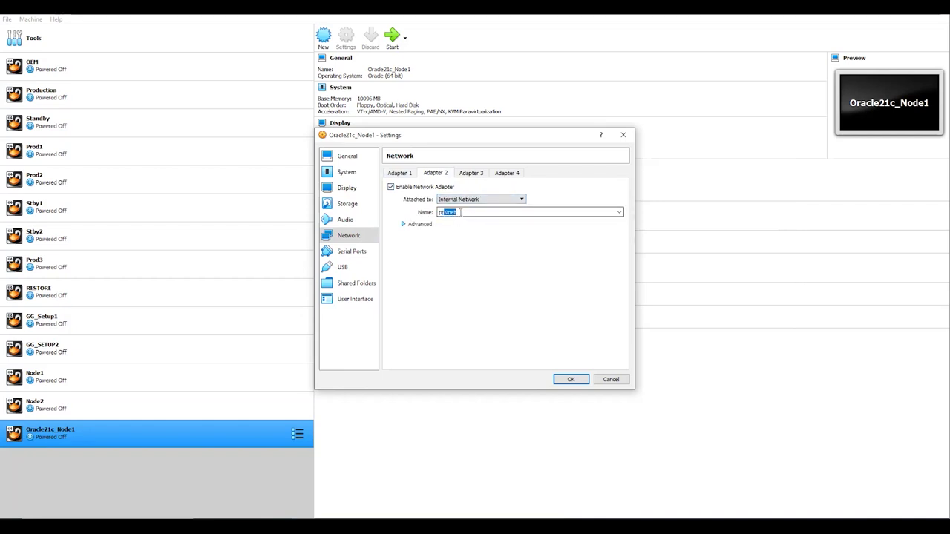
- Enable adapter 3 bridged to the D-Link wireless adapter, then go to Shared Folders
click(463, 174)
click(435, 187)
click(463, 201)
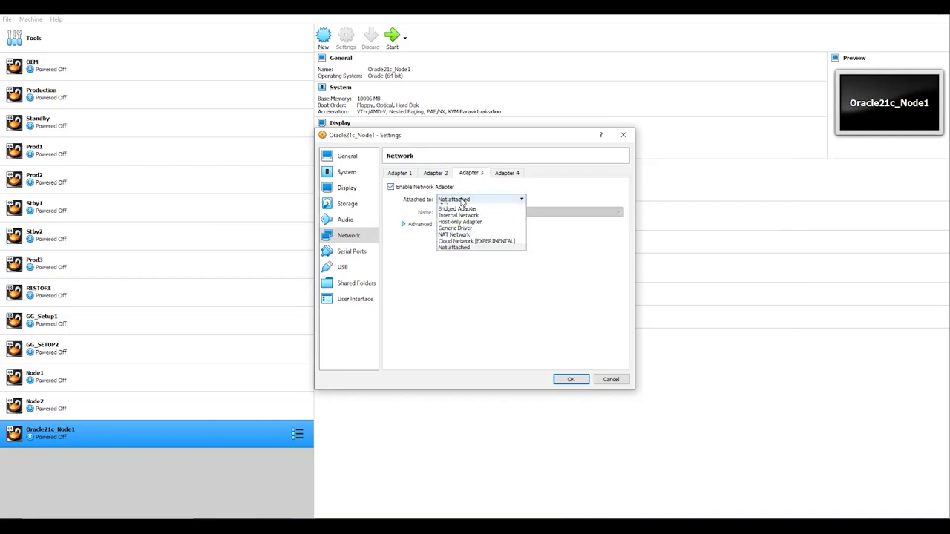
click(470, 214)
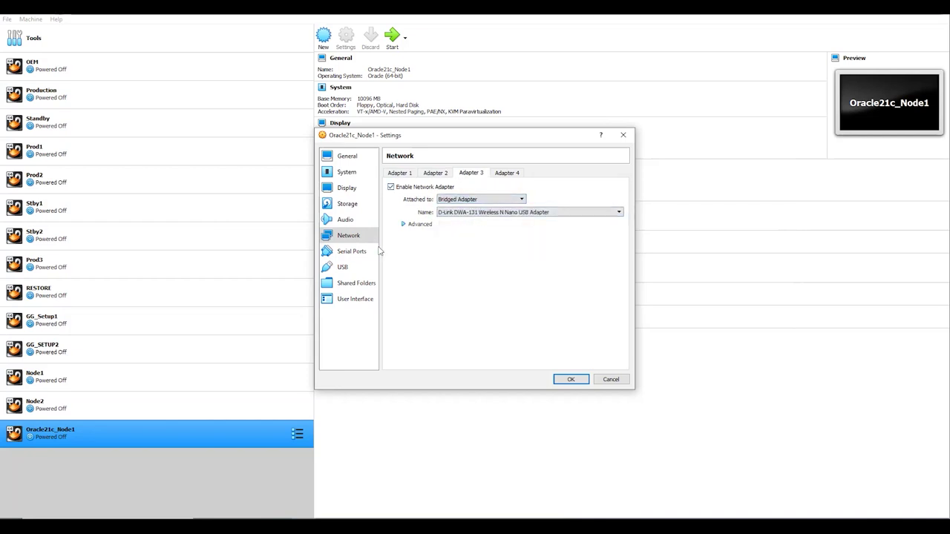
click(350, 252)
click(353, 270)
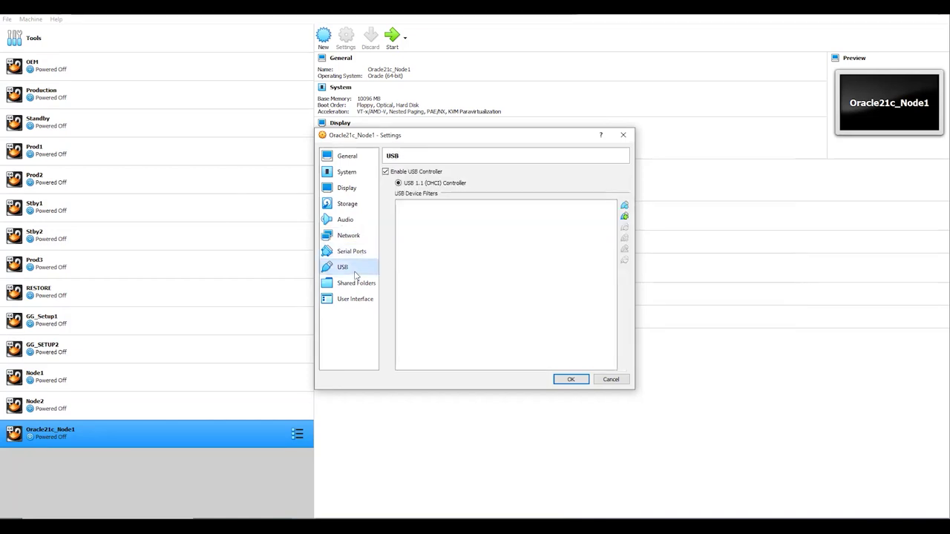
click(358, 283)
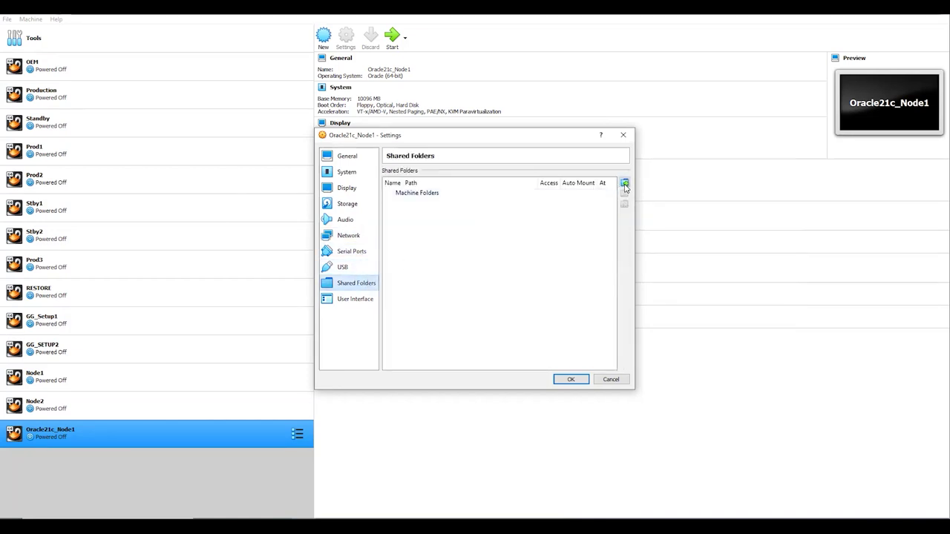
- Add D:\New_project\21c_Soft as a new auto-mounted shared folder
click(624, 183)
click(536, 225)
click(511, 242)
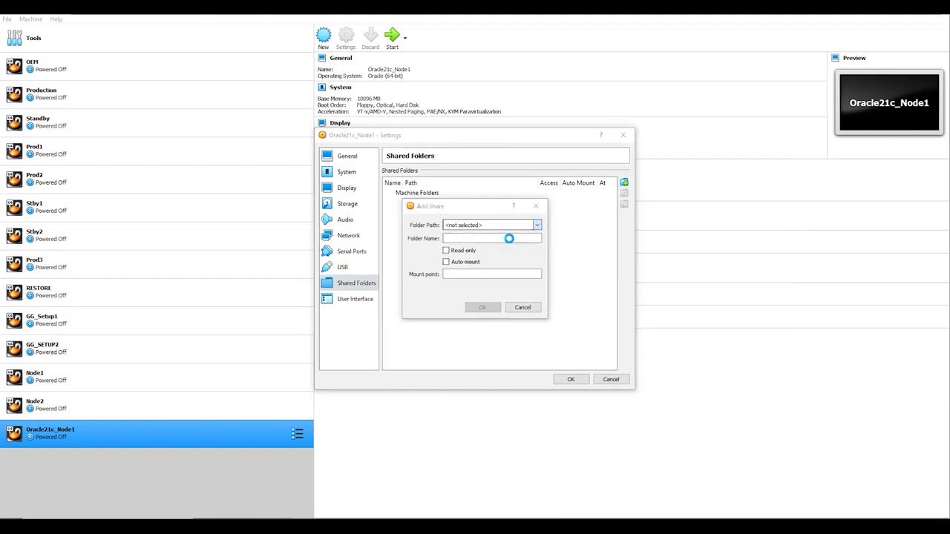
scroll(440, 393, down, 3)
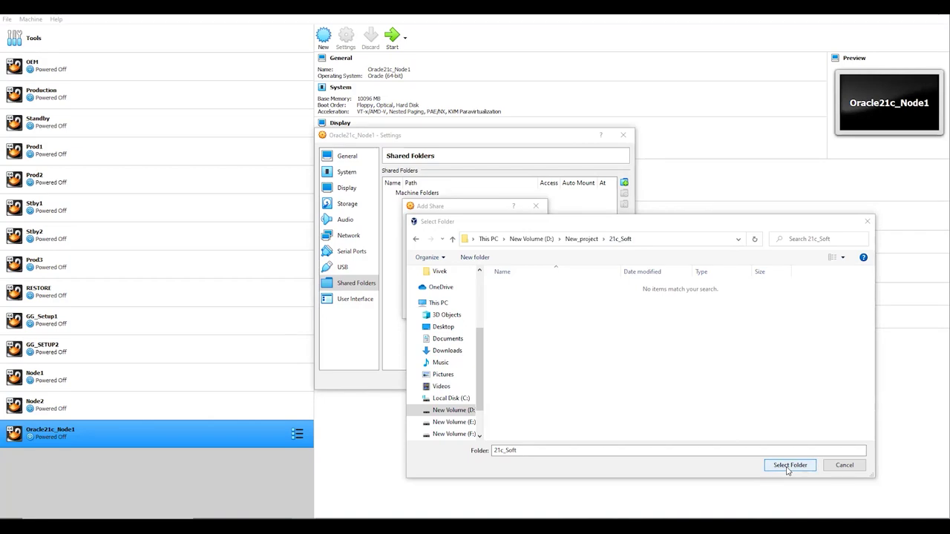
click(788, 468)
click(459, 269)
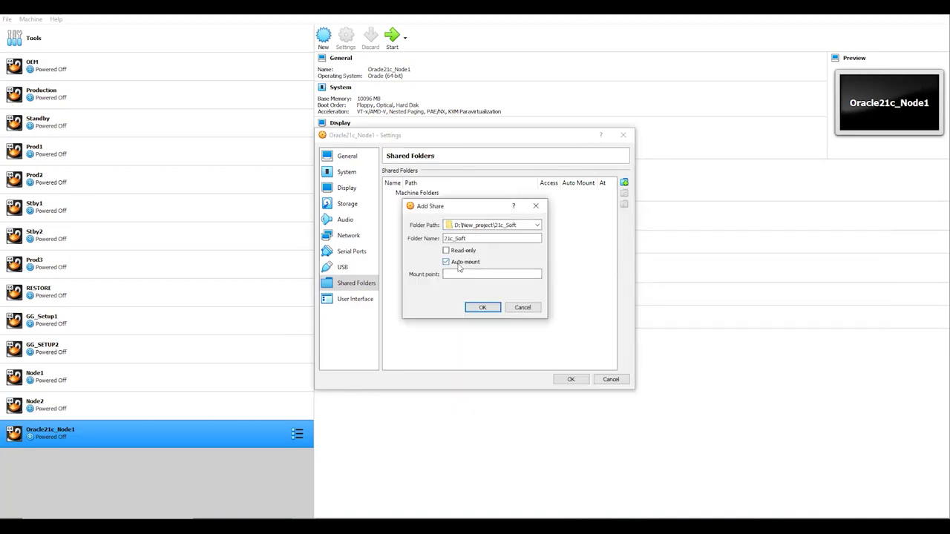
- Confirm the 21c_Soft share, save the settings and start Oracle21c_Node1
click(495, 309)
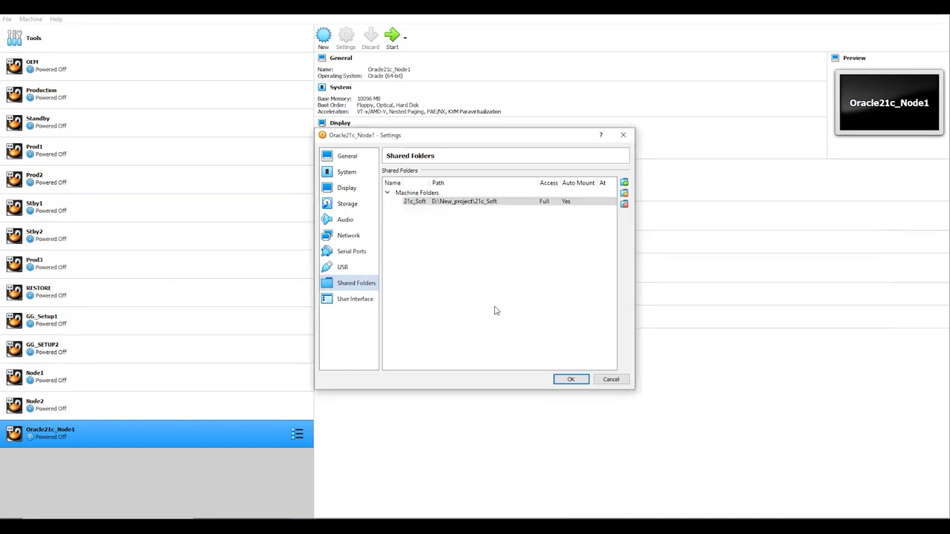
click(571, 379)
click(392, 39)
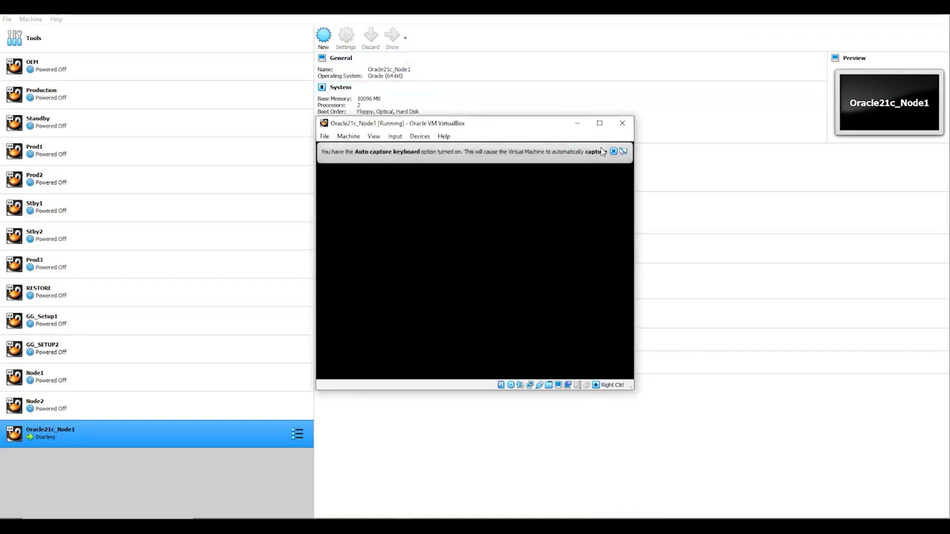
- Dismiss the auto-capture notice, maximize the VM window and highlight Install Oracle Linux 8.4.0
click(614, 152)
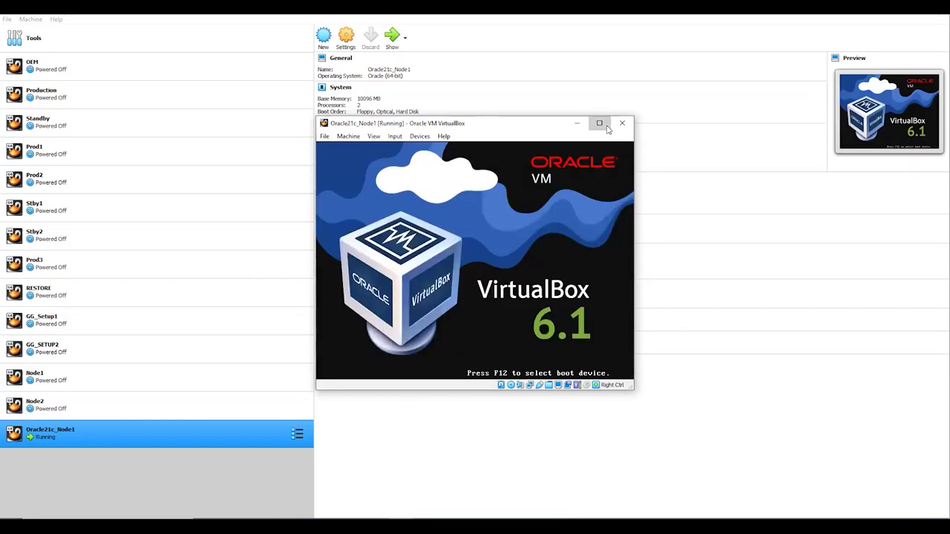
click(599, 123)
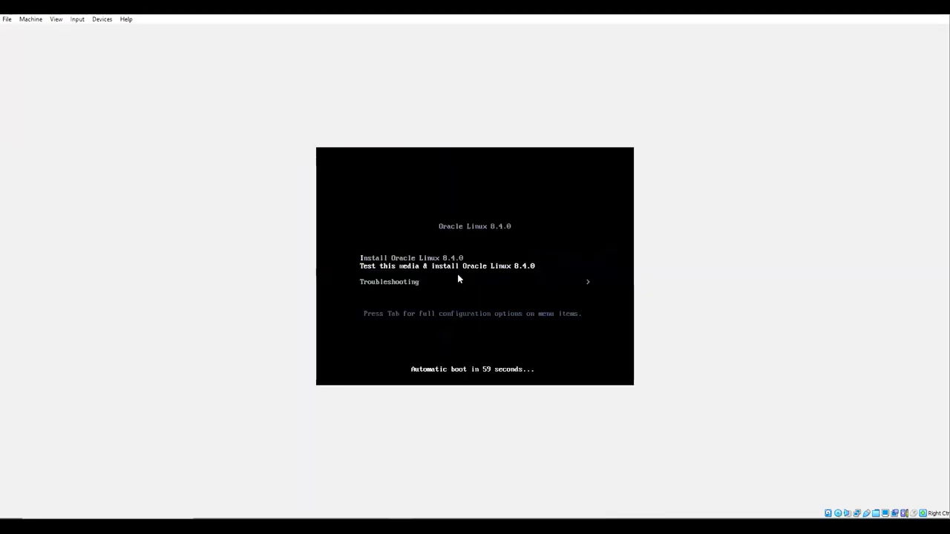
key(Up)
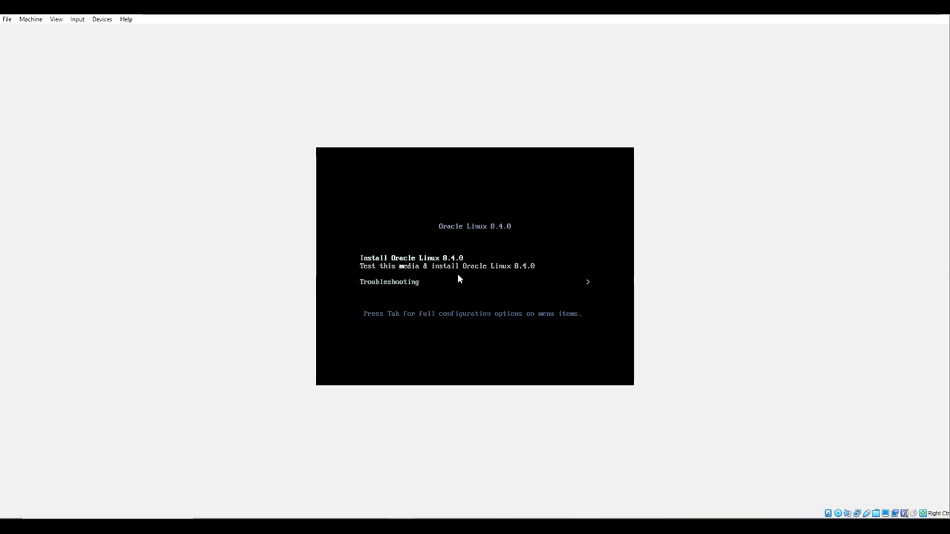
- Boot the Oracle Linux 8.4.0 installer from the highlighted menu entry
key(Return)
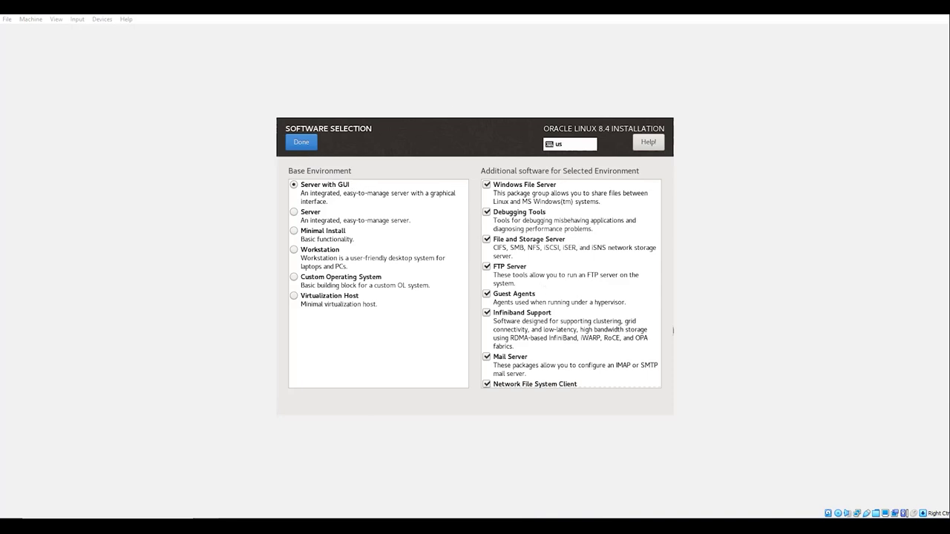
- Accept Server with GUI and move to Installation Destination's storage configuration options
click(301, 142)
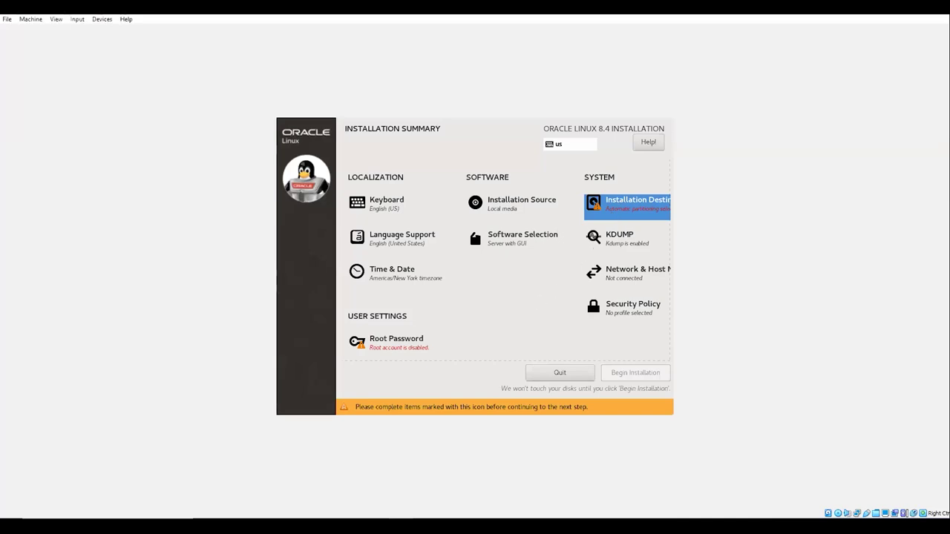
click(627, 206)
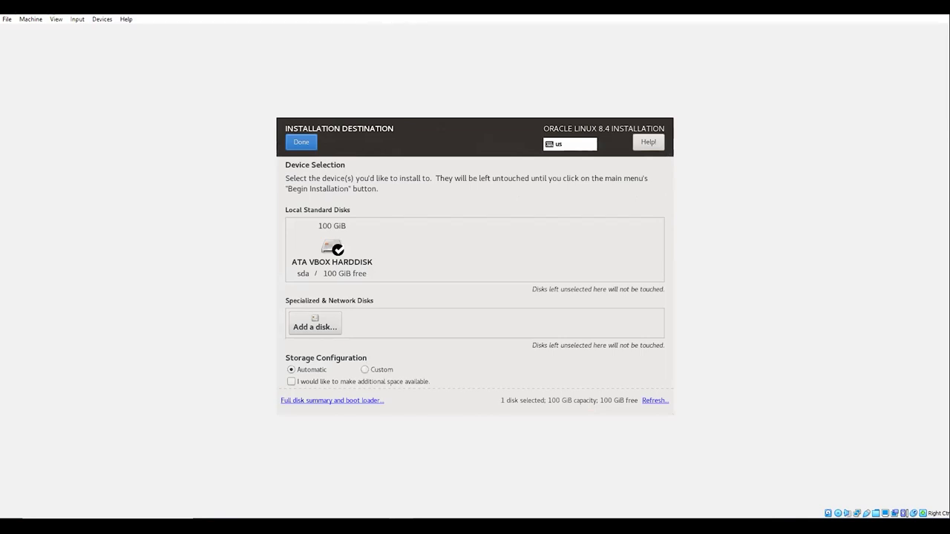
key(Tab)
key(Tab)
key(Tab)
- Choose Custom storage configuration for the 100 GiB disk and enter Manual Partitioning to add a mount point
key(space)
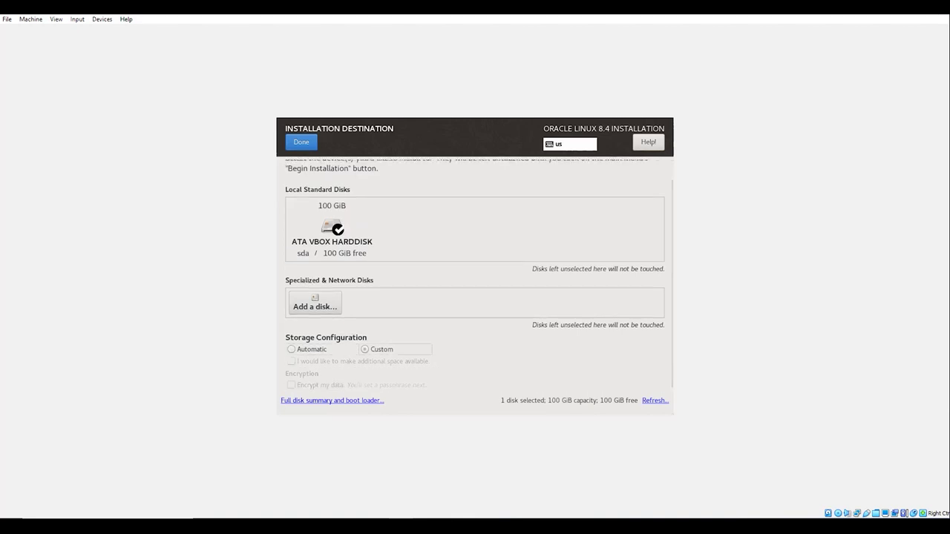
key(Tab)
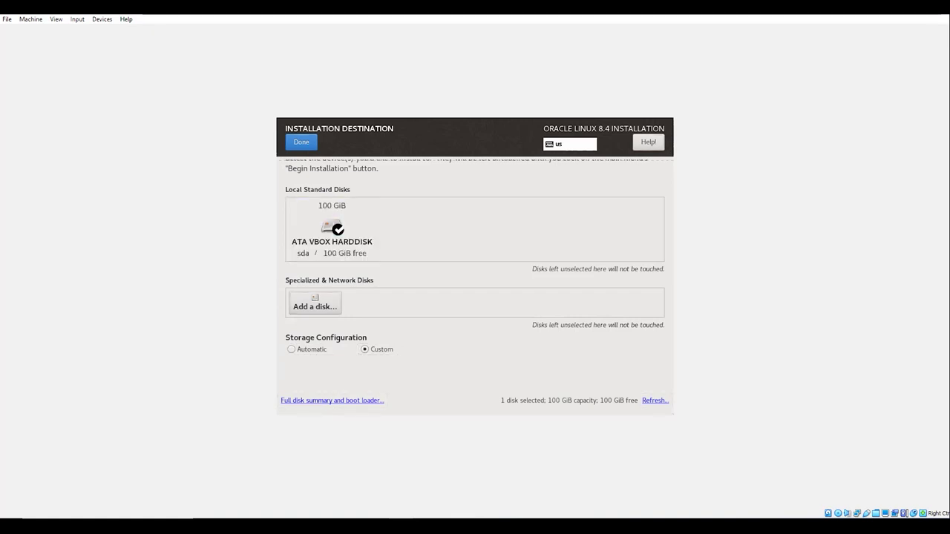
key(alt+d)
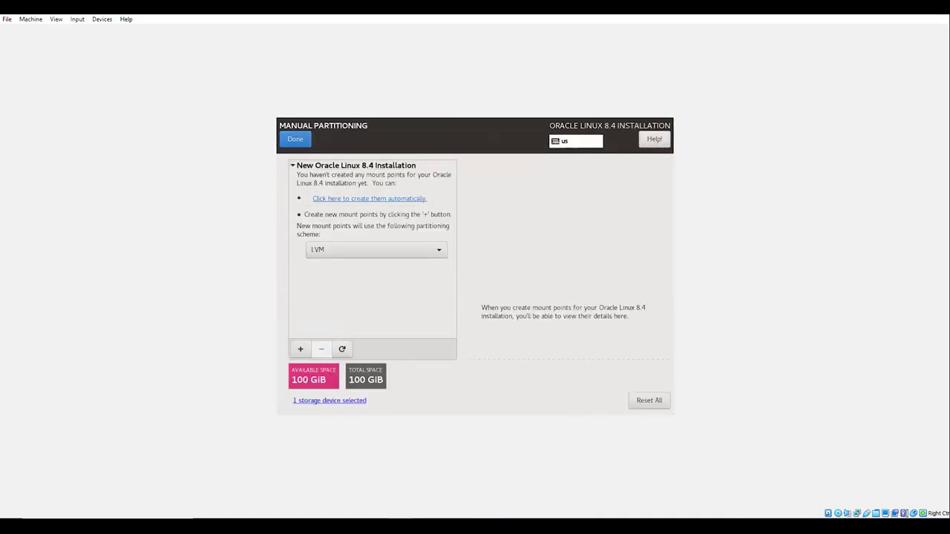
key(space)
- Create a /boot mount point of 1024M
text(/boot)
key(Tab)
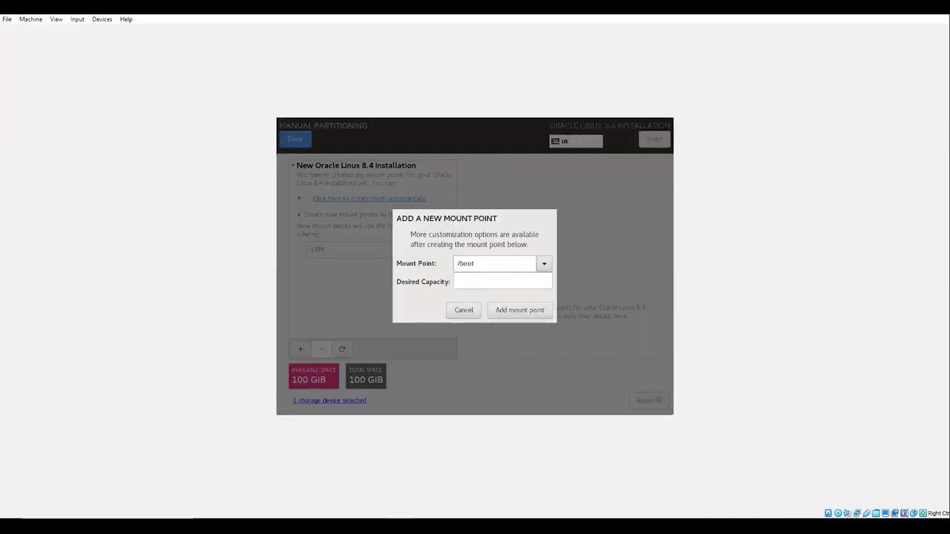
key(Tab)
text(1)
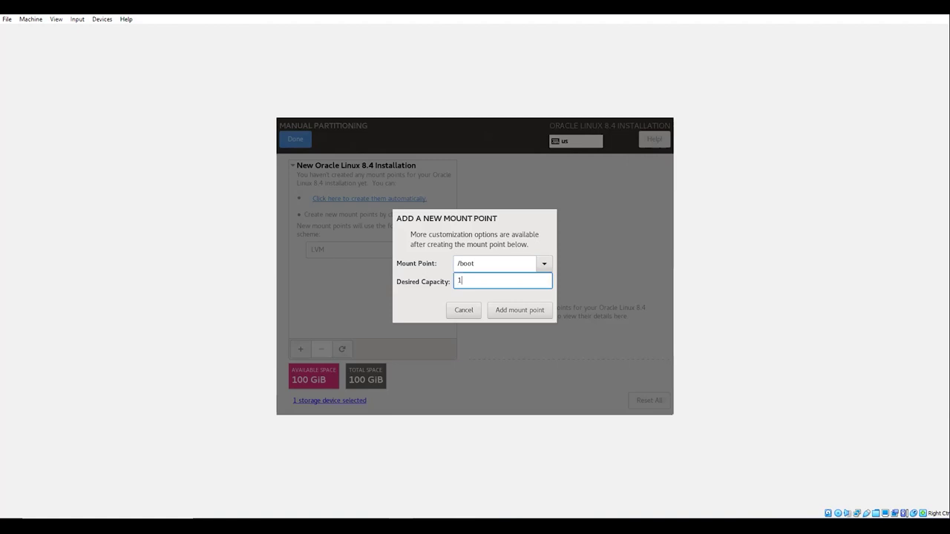
text(024M)
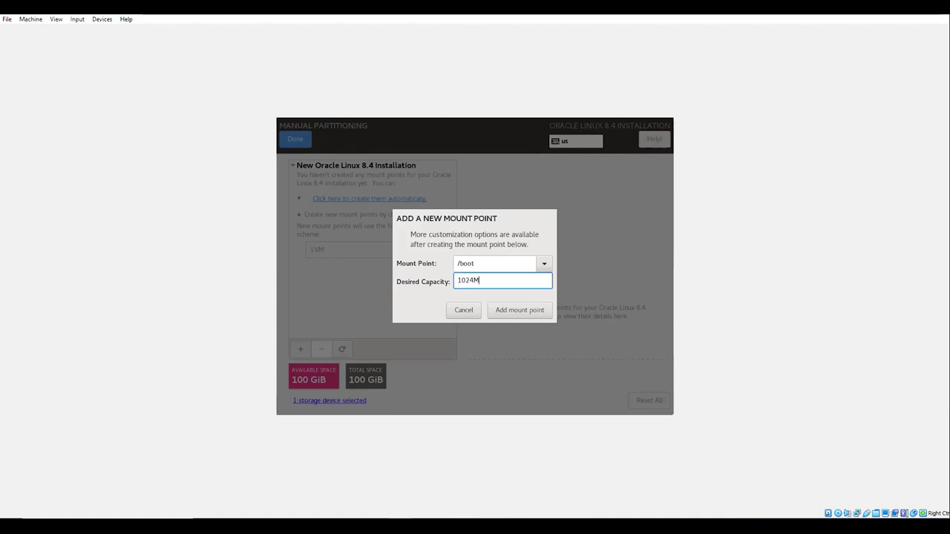
key(Tab)
key(Return)
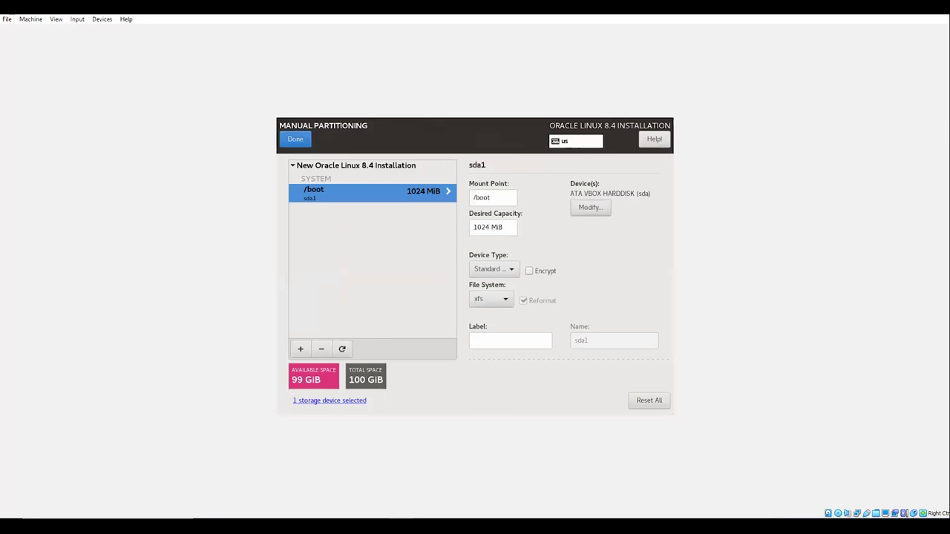
key(Tab)
key(Tab)
key(Tab)
key(Tab)
key(Tab)
key(Tab)
key(Tab)
- Add a 20G root (/) mount point
key(Return)
text(/)
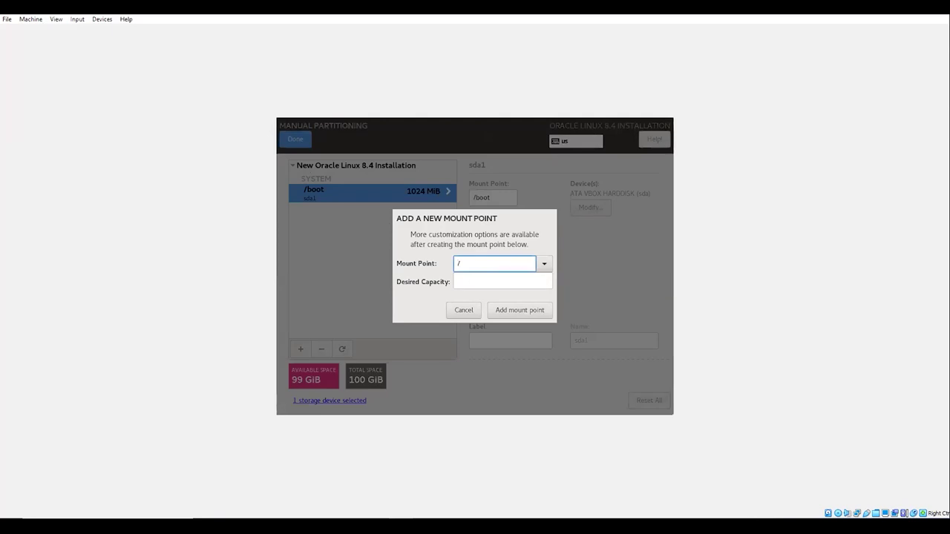
key(Tab)
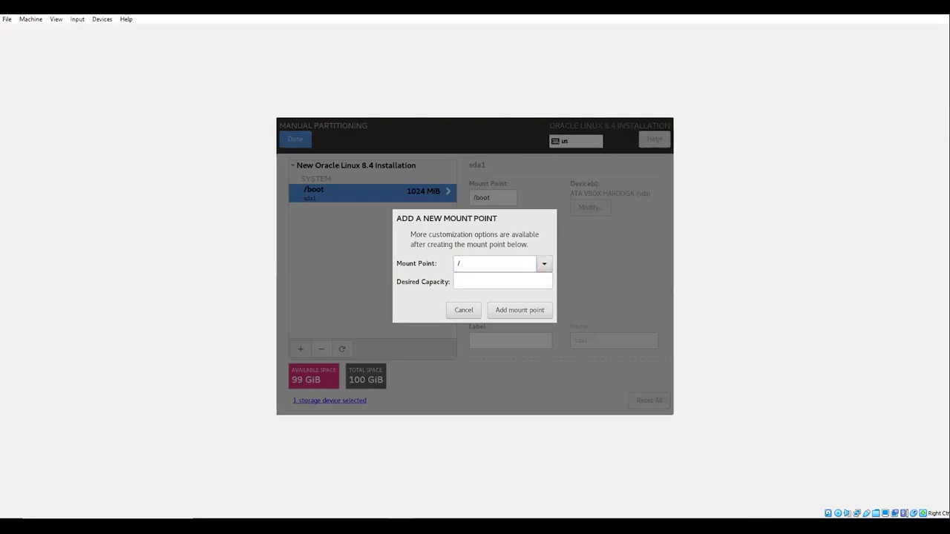
key(Tab)
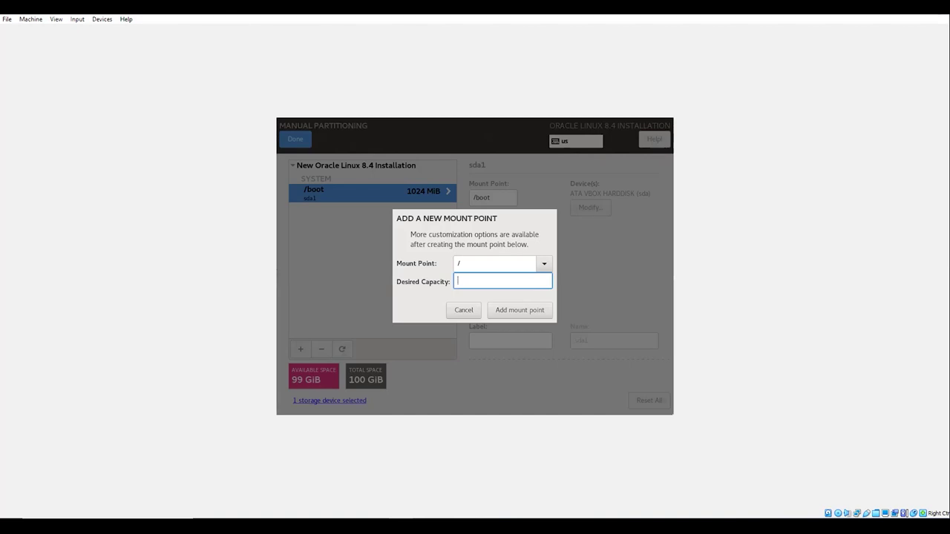
text(20G)
key(Return)
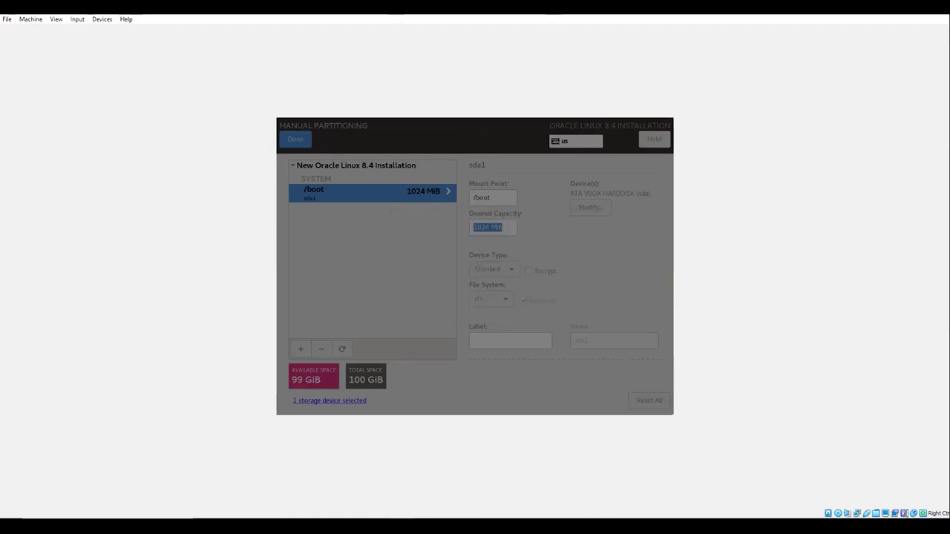
key(Tab)
key(Tab)
key(Tab)
key(Tab)
key(Tab)
key(Tab)
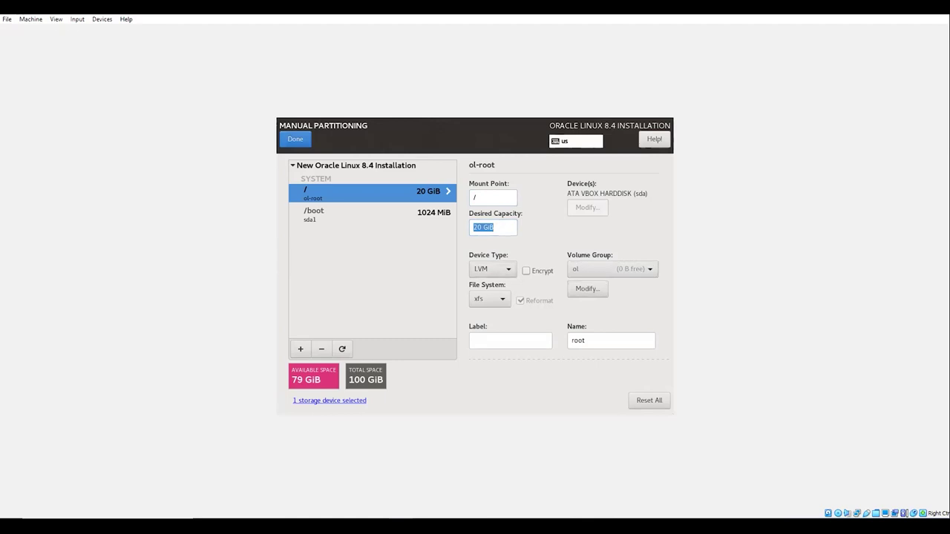
key(Tab)
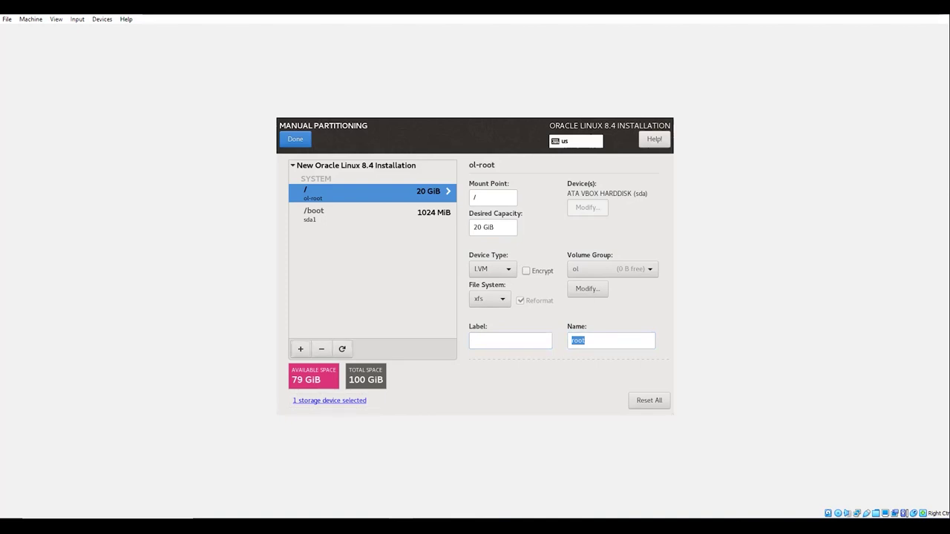
- Add a 10G swap partition
click(301, 349)
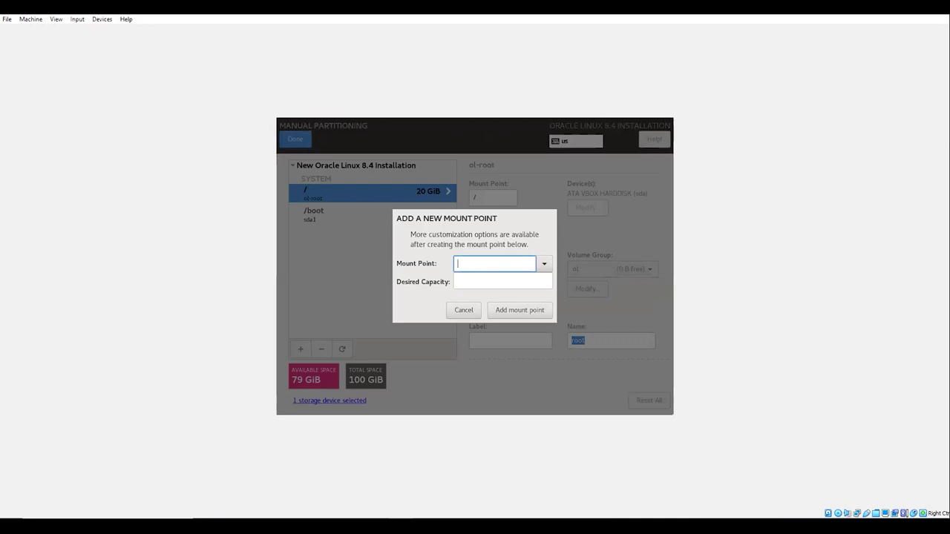
text(swap)
key(Tab)
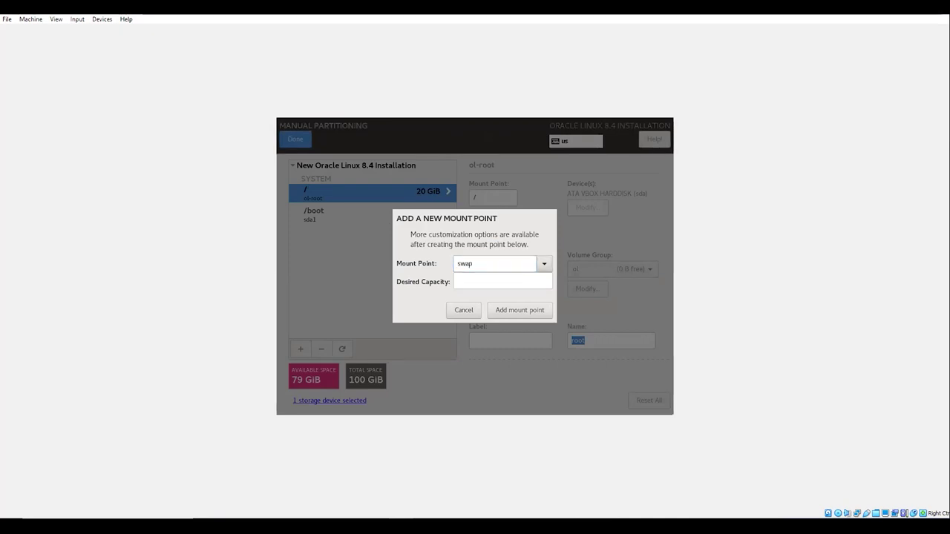
key(Tab)
text(10)
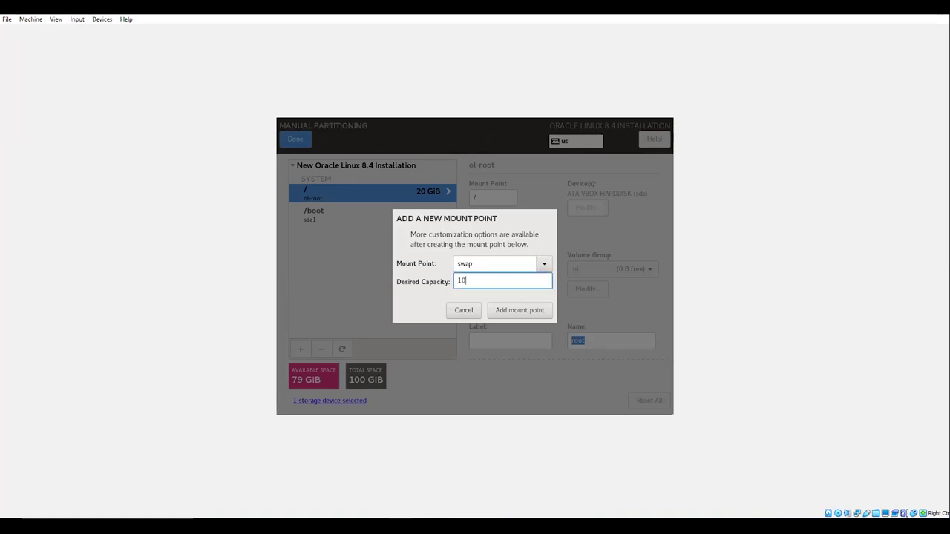
key(Return)
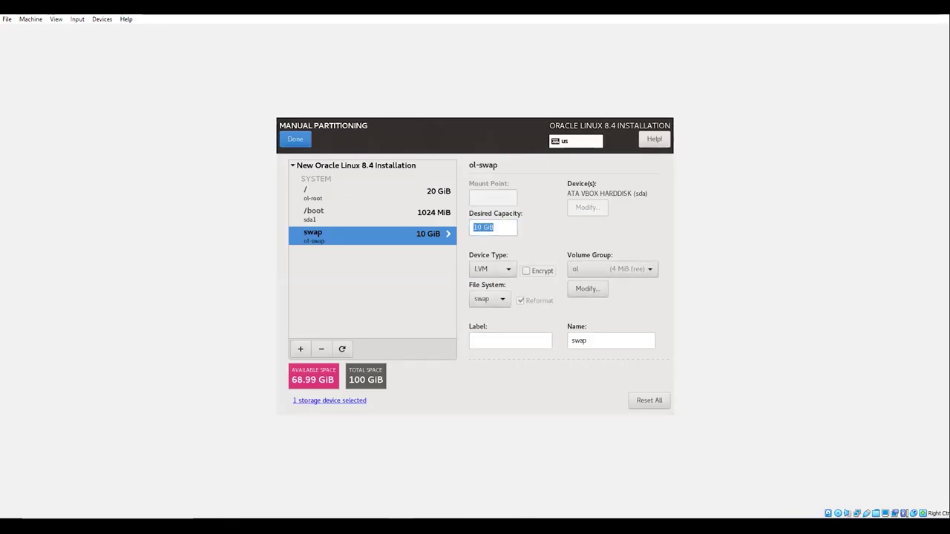
key(Tab)
- Add a 30G /u01 mount point, then begin a new /u02 mount point
key(Tab)
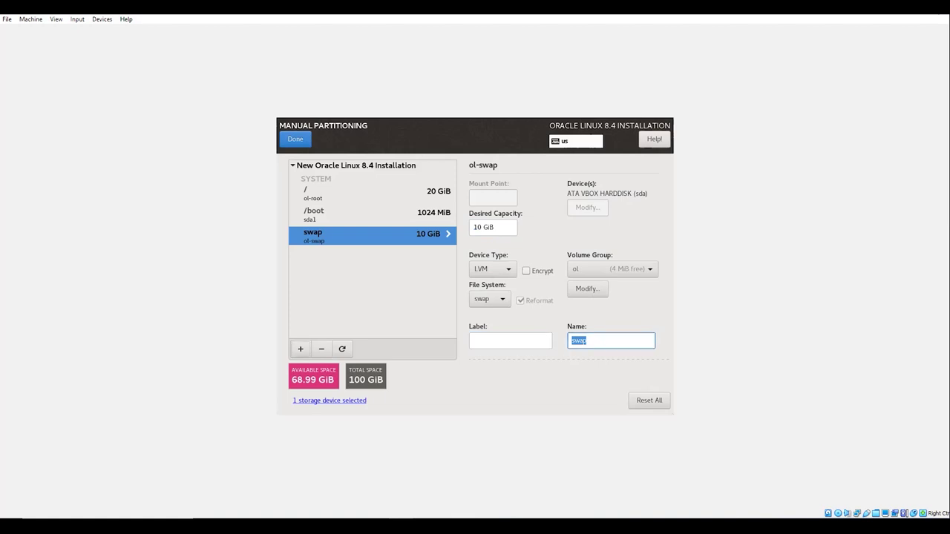
click(301, 349)
text(/u01)
key(Tab)
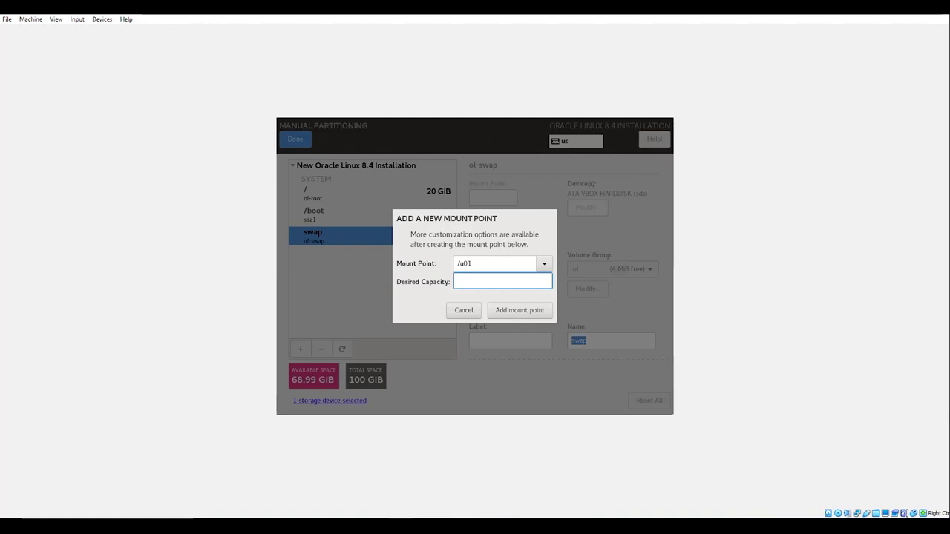
text(30G)
key(Tab)
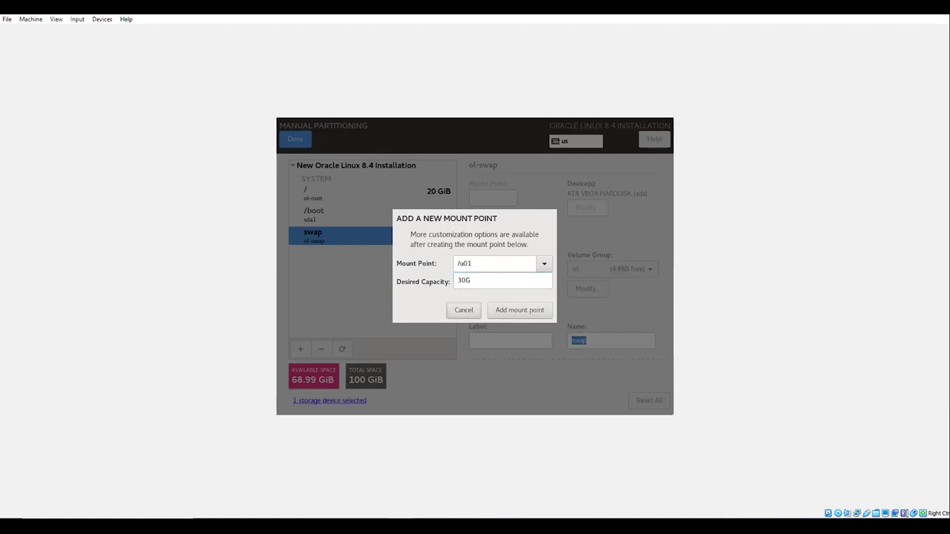
key(Return)
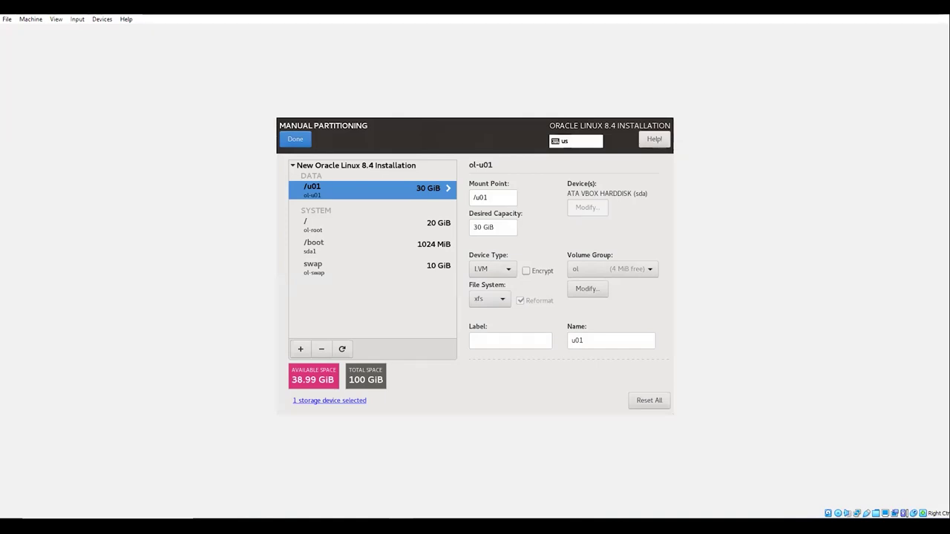
key(Tab)
key(Tab)
key(Tab)
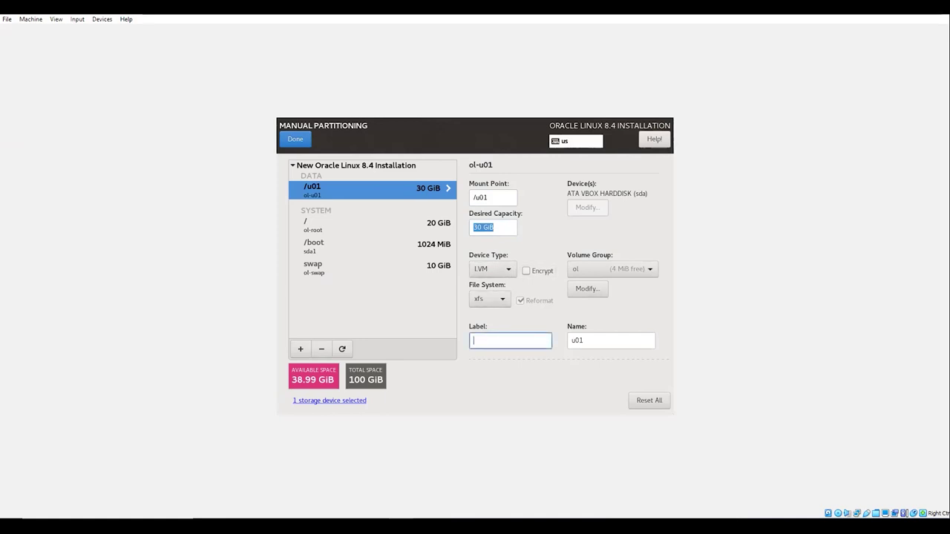
key(Tab)
click(301, 348)
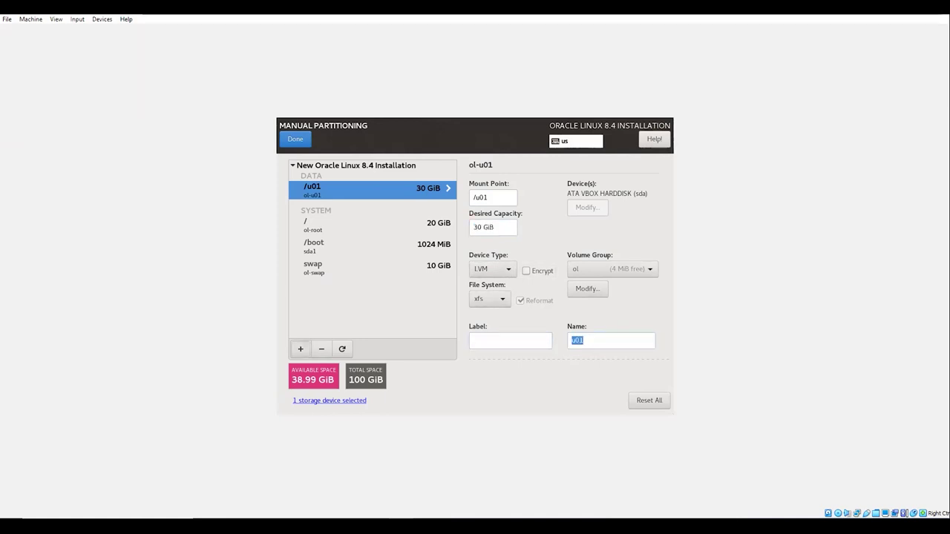
text(/u02)
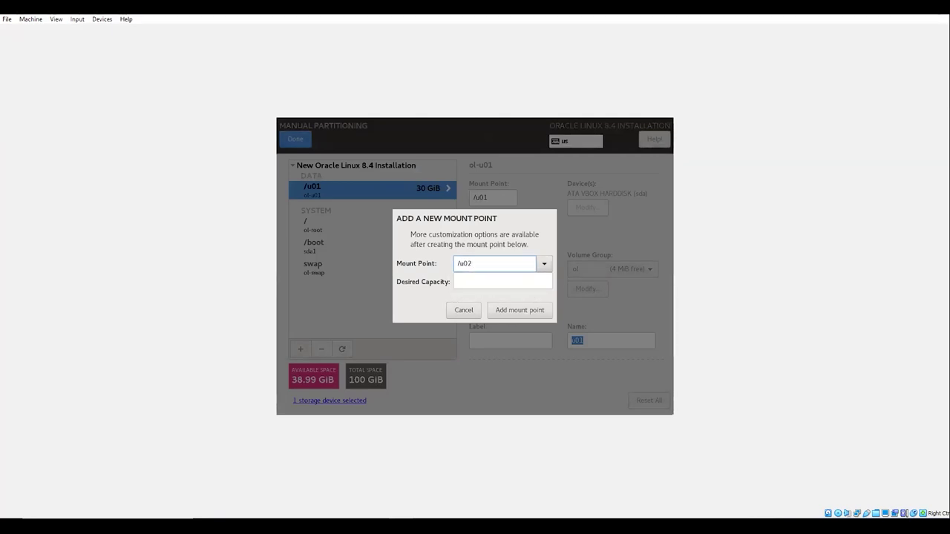
- Give the /u02 mount point 30G and add it
key(Tab)
text(30G)
key(Tab)
key(Return)
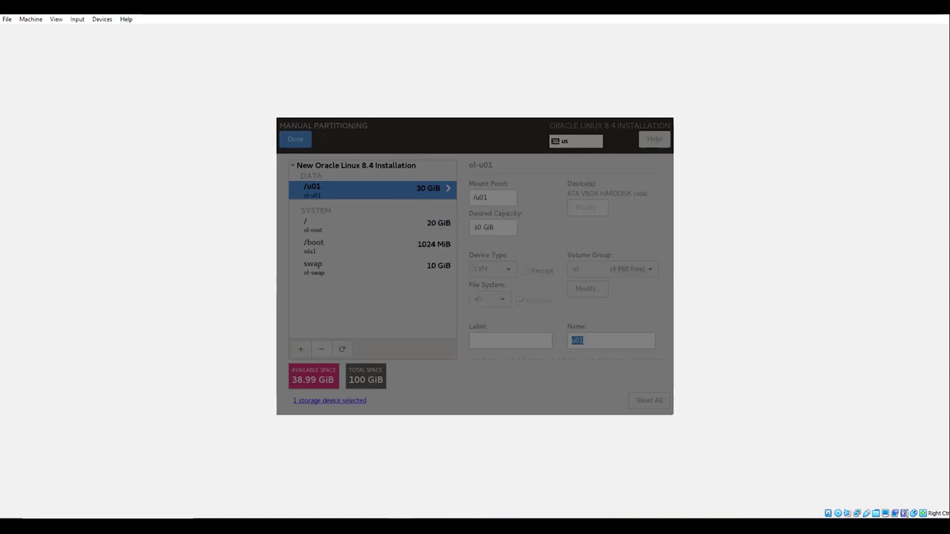
key(Tab)
key(Tab)
key(Tab)
key(Tab)
- Add an 8.5G /tmp mount point, then finish partitioning and accept the changes
click(301, 349)
text(/tmp)
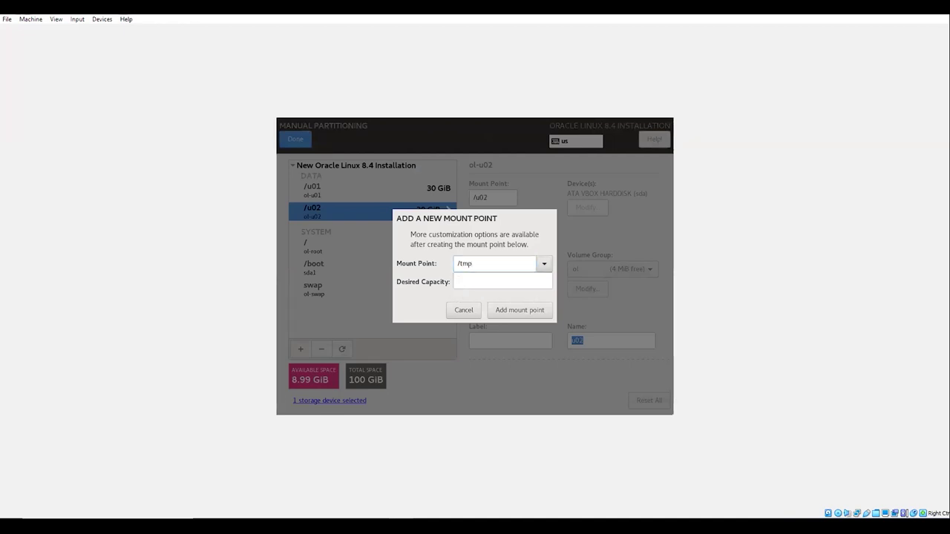
key(Tab)
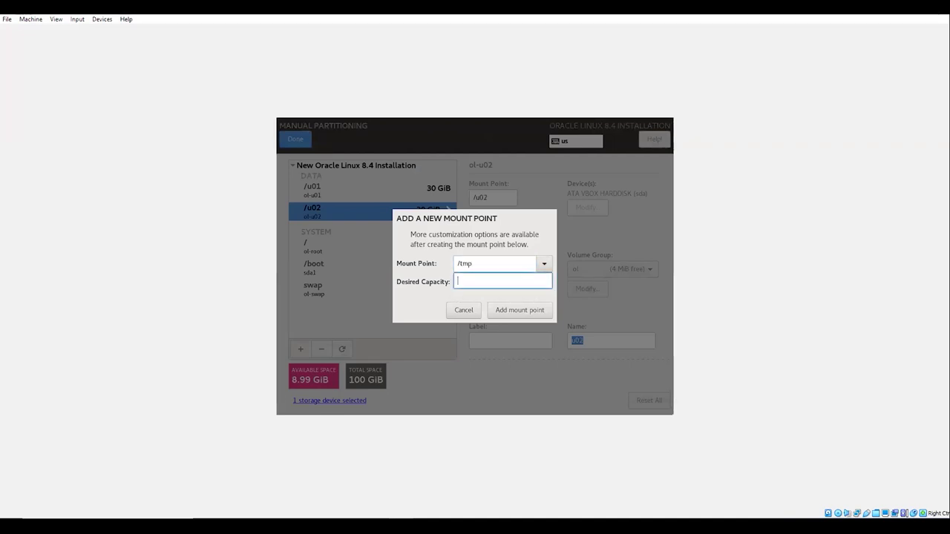
text(8.5G)
key(Tab)
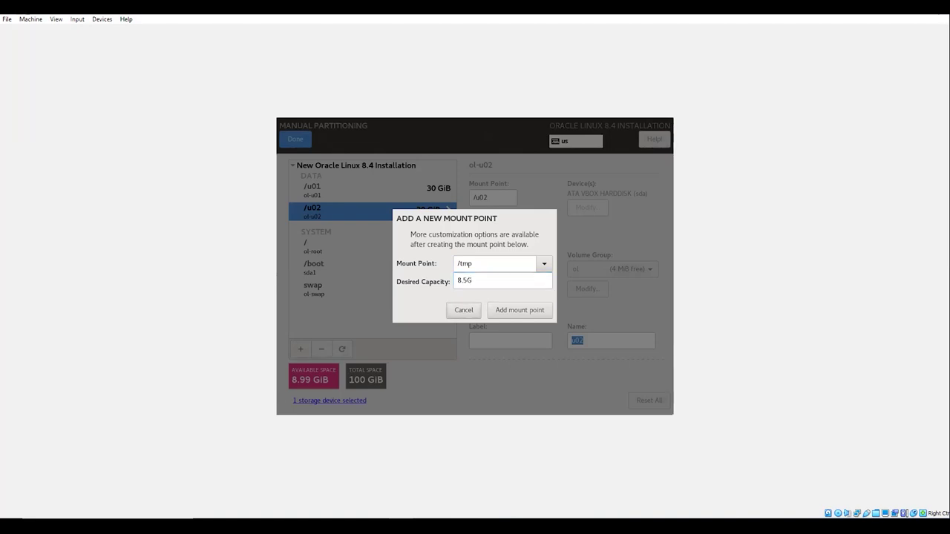
key(Return)
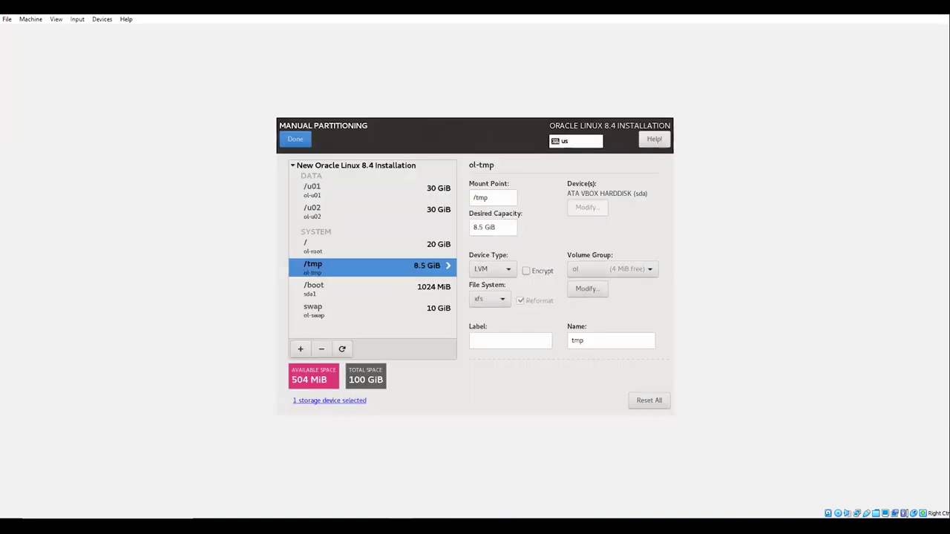
key(Tab)
key(Tab)
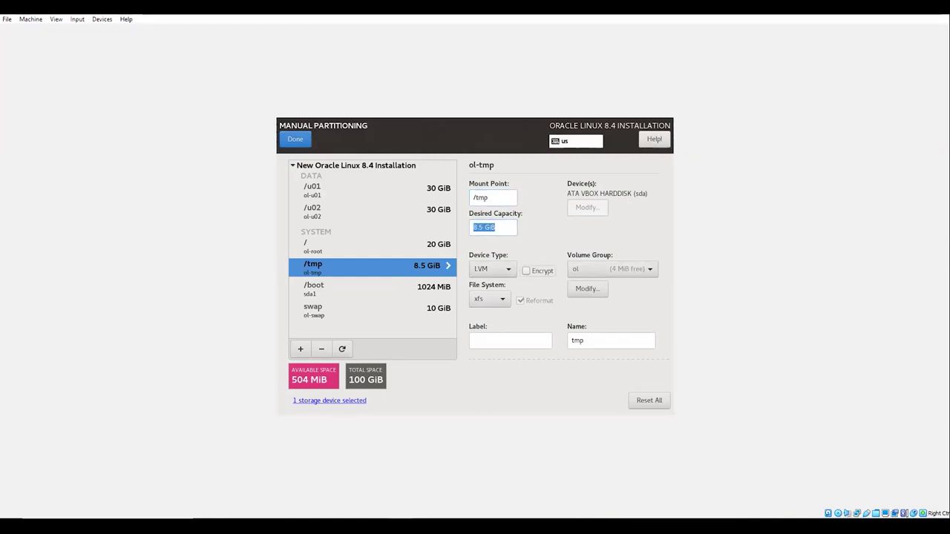
key(Tab)
key(Tab)
key(Tab)
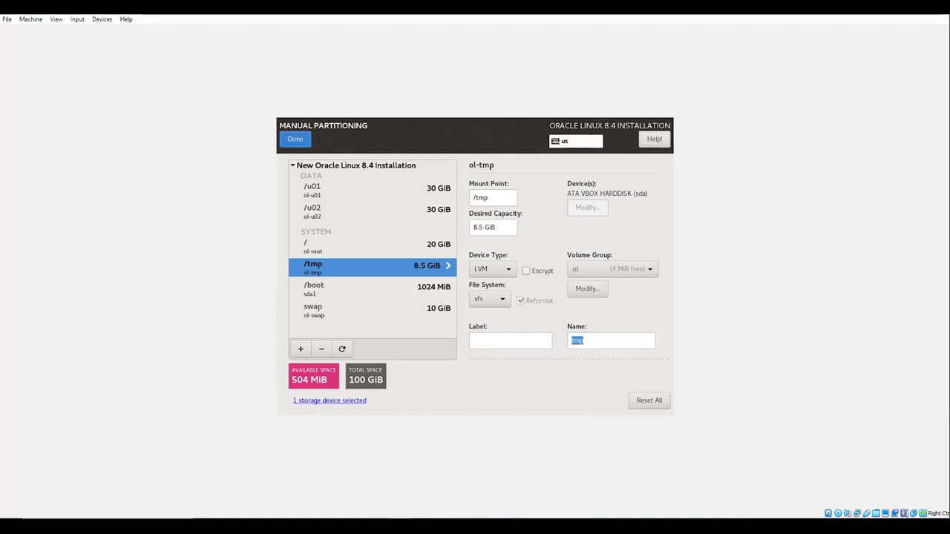
key(alt+d)
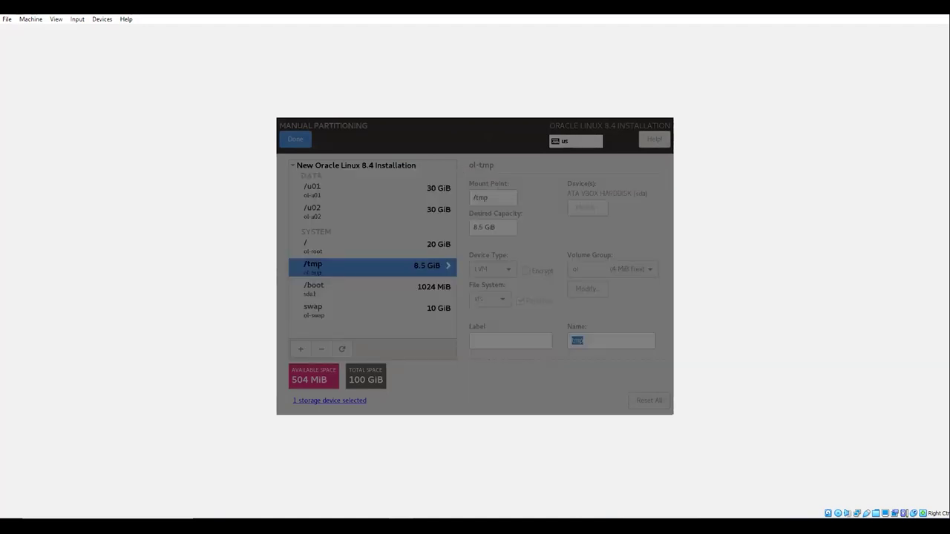
key(alt+a)
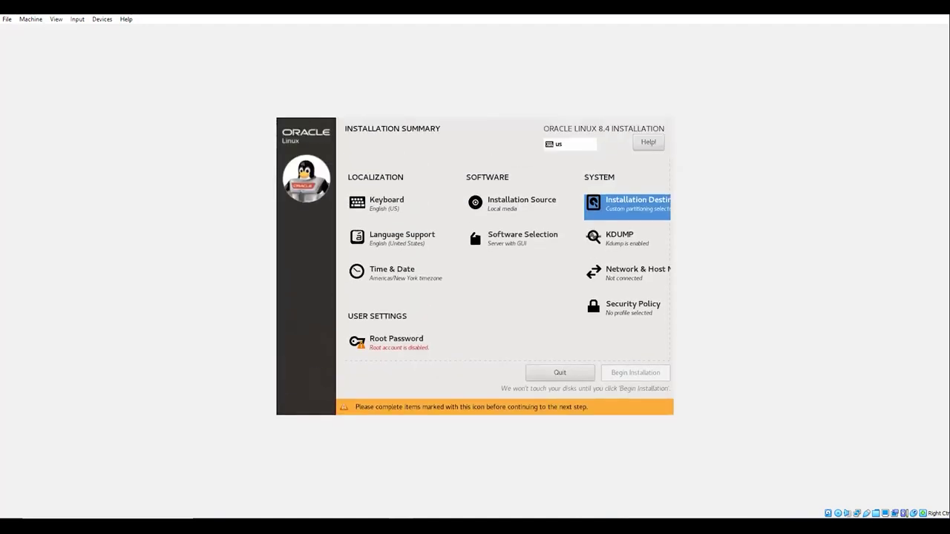
- Open the Time & Date settings and set the region to Asia
key(Down)
key(Left)
key(Left)
key(Down)
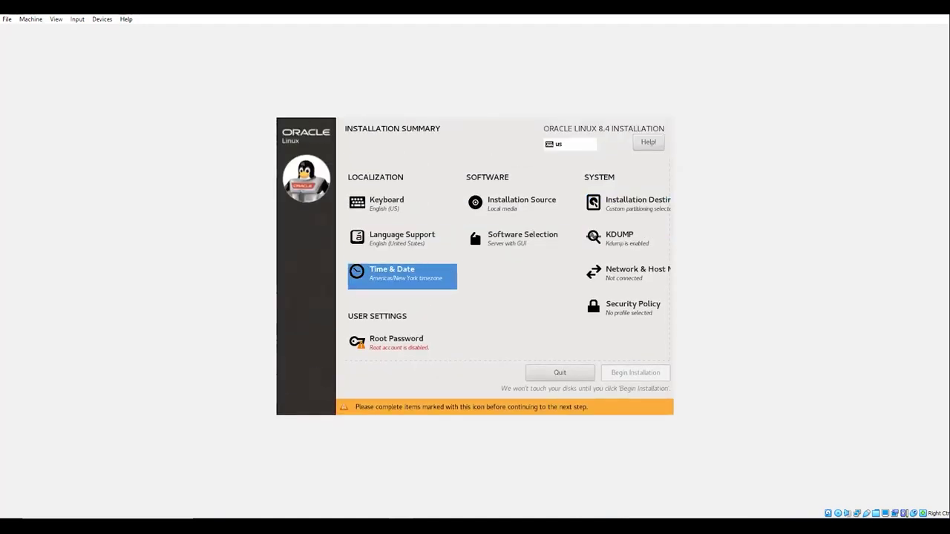
key(Return)
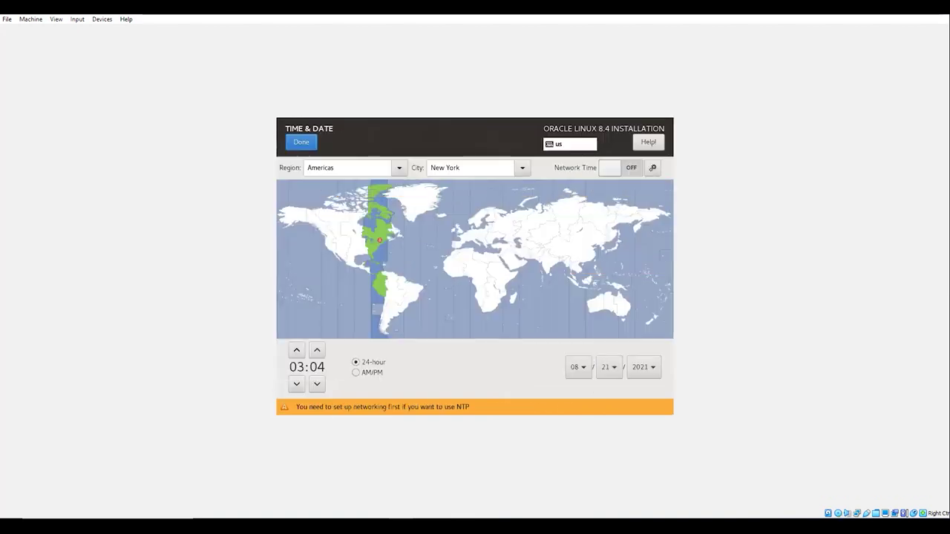
key(Tab)
key(Tab)
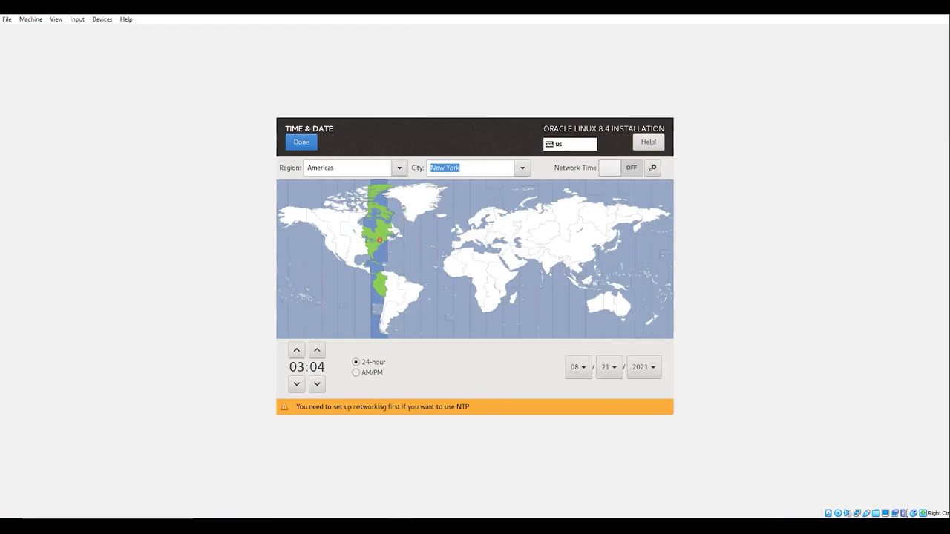
text(Casey)
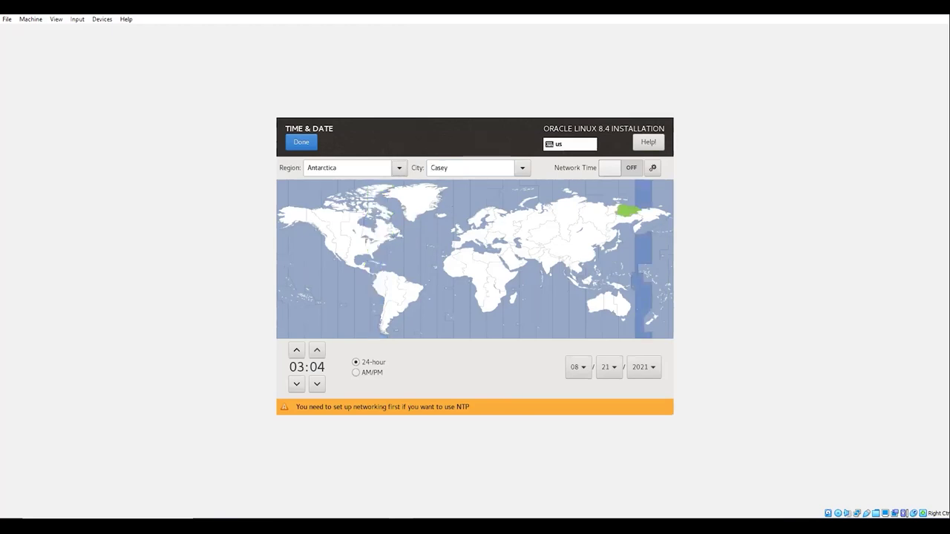
click(479, 191)
click(510, 265)
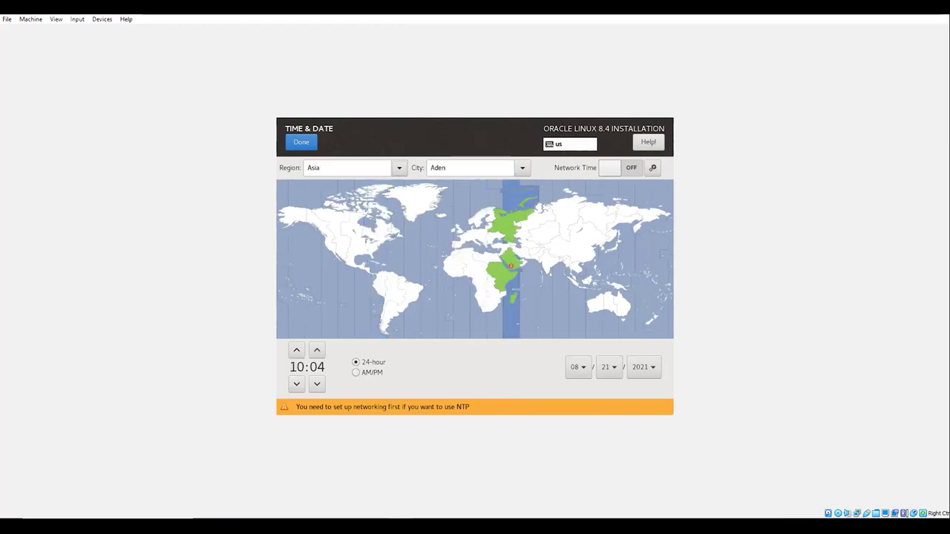
- Set the city to Kolkata and confirm the Asia/Kolkata time zone
double_click(438, 167)
text(ko)
click(435, 168)
text(l)
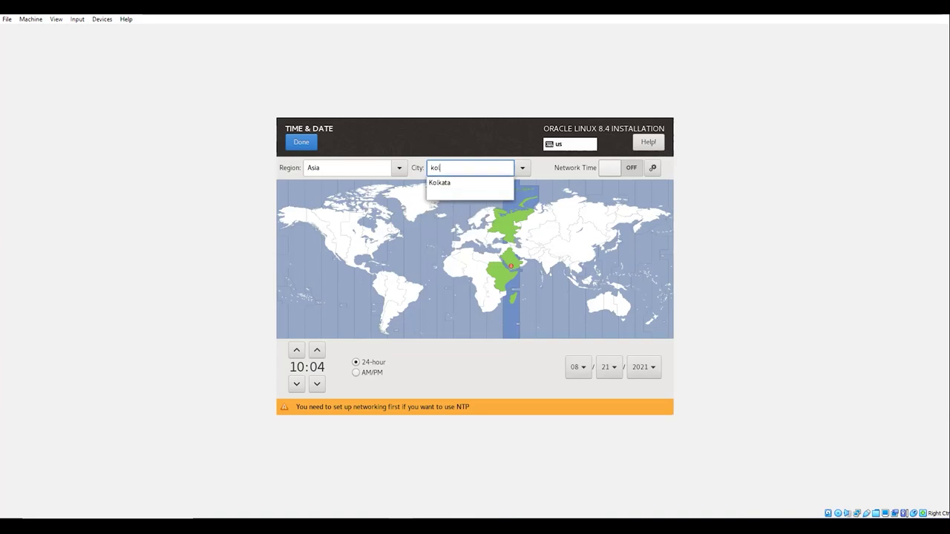
key(Return)
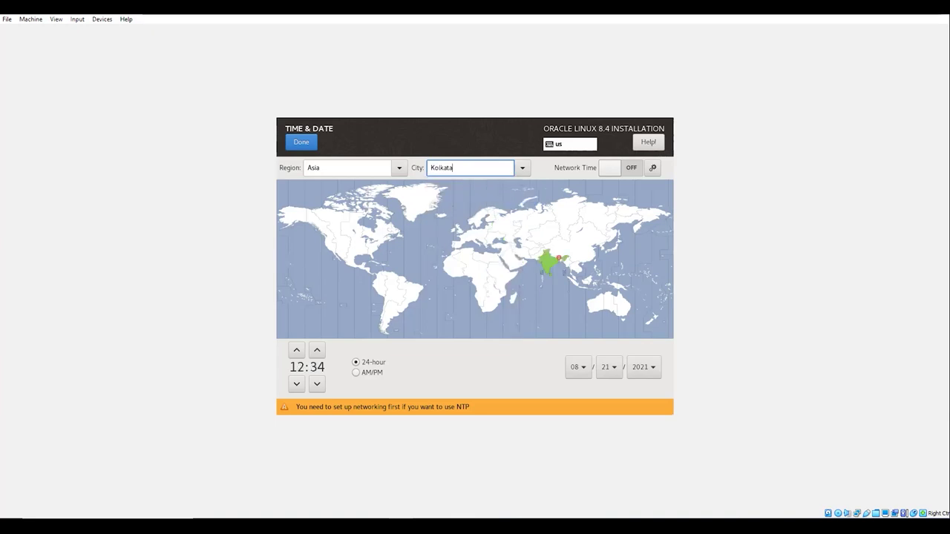
key(shift+Tab)
key(shift+Tab)
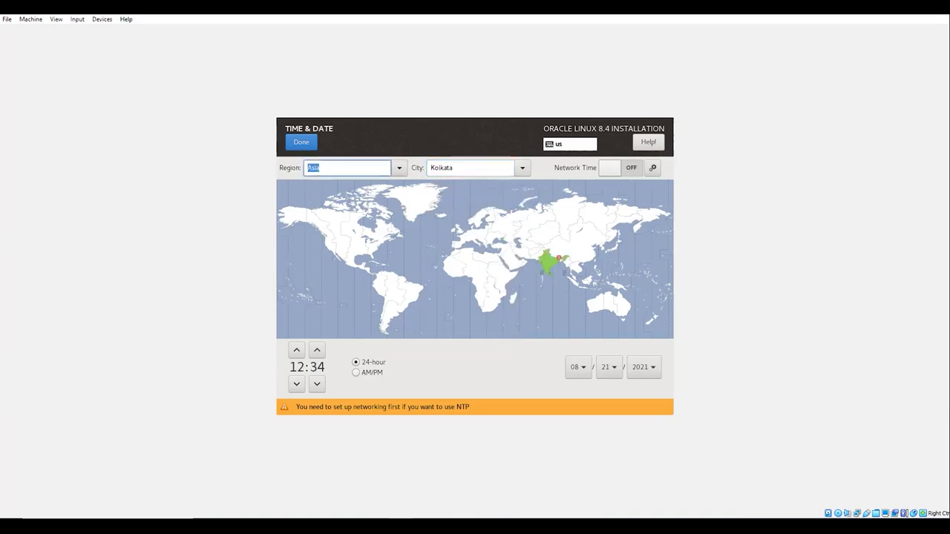
key(alt+d)
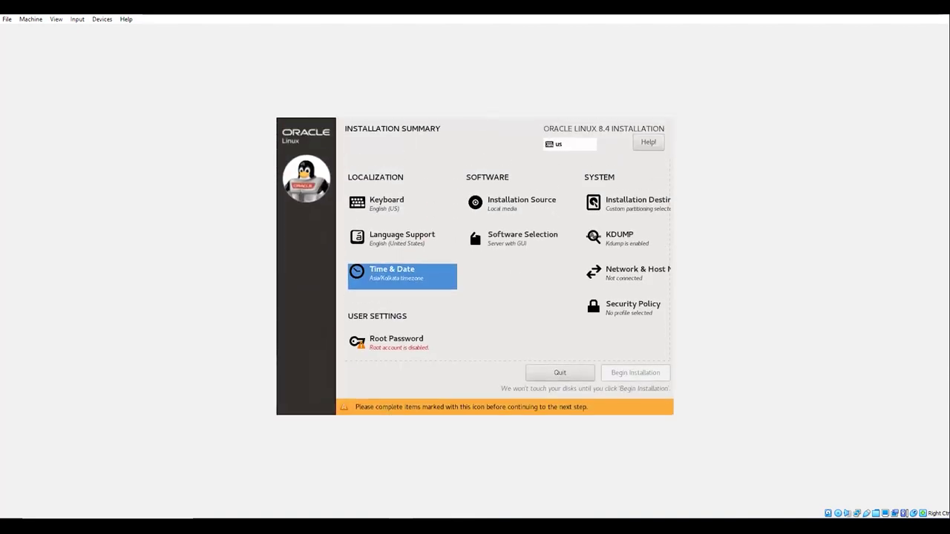
- In Network & Host Name, switch the Ethernet (enp0s9) connection on
click(627, 275)
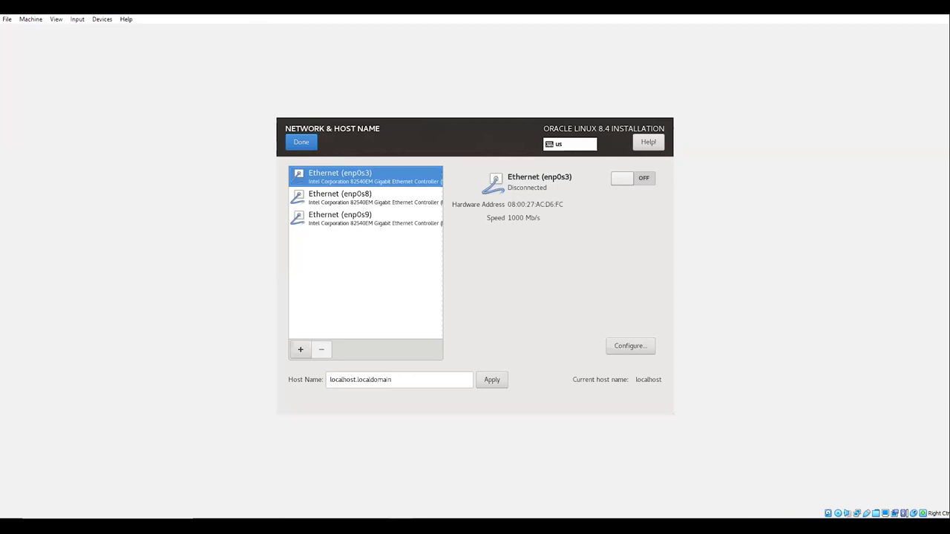
click(340, 196)
click(340, 217)
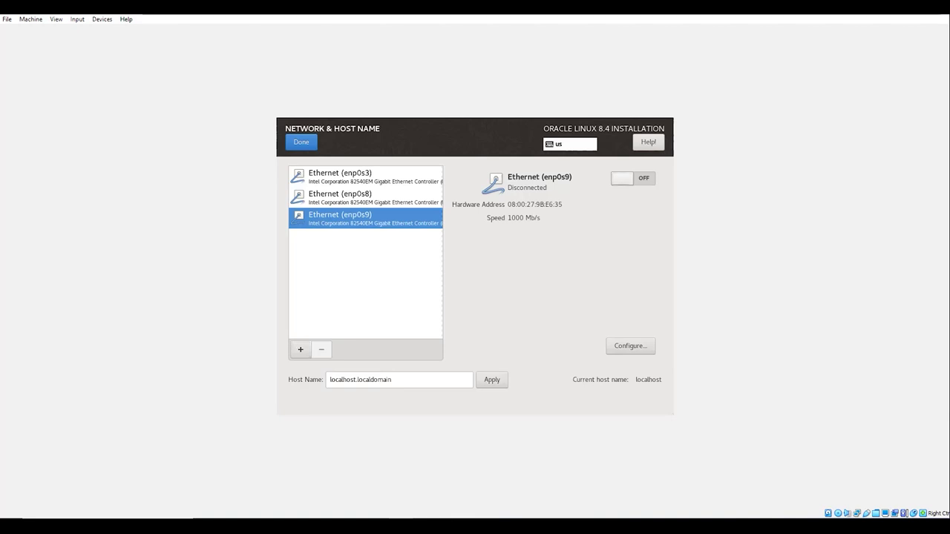
click(632, 178)
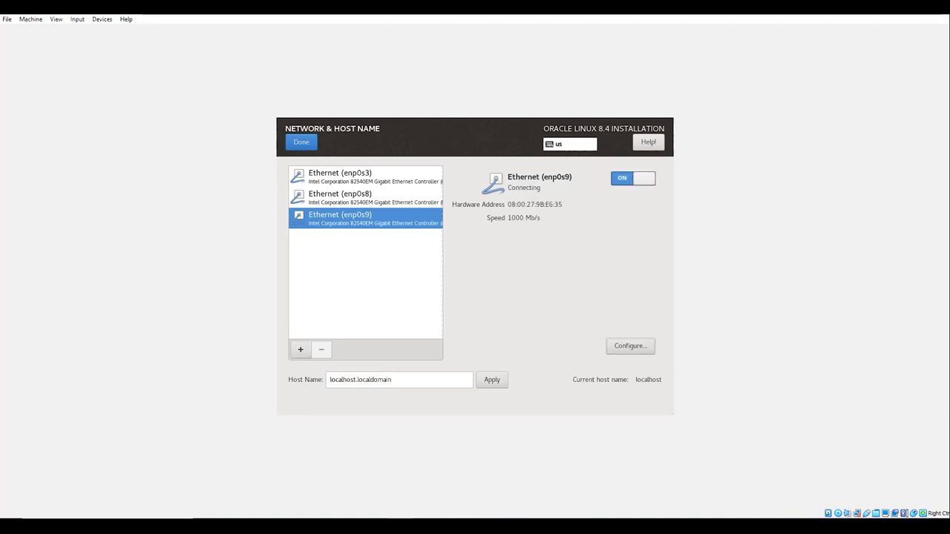
- Set and apply the host name rac1.localdomain, then return to the summary
key(Tab)
key(Home)
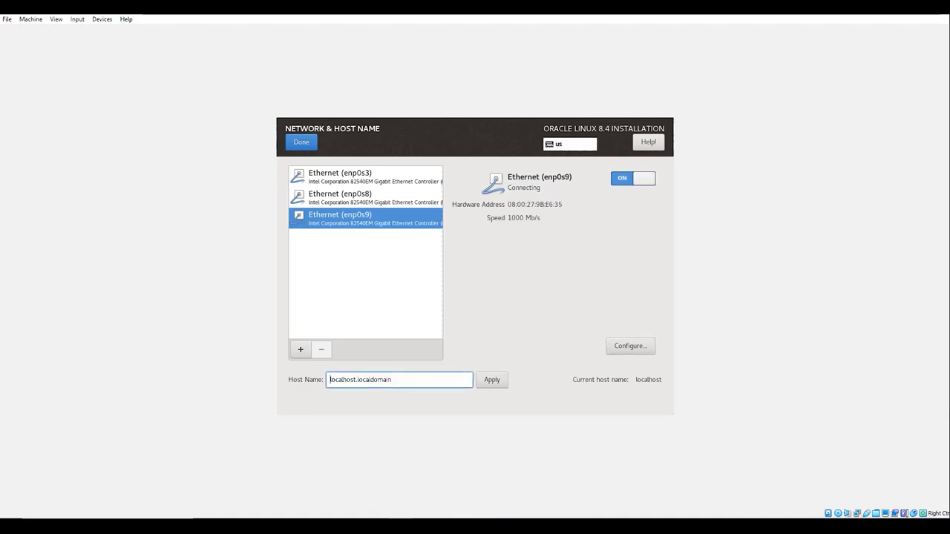
key(Delete)
key(Delete)
key(Delete)
key(Delete)
key(Delete)
key(Delete)
key(Delete)
key(Delete)
key(Delete)
text(rac1)
key(Tab)
key(Return)
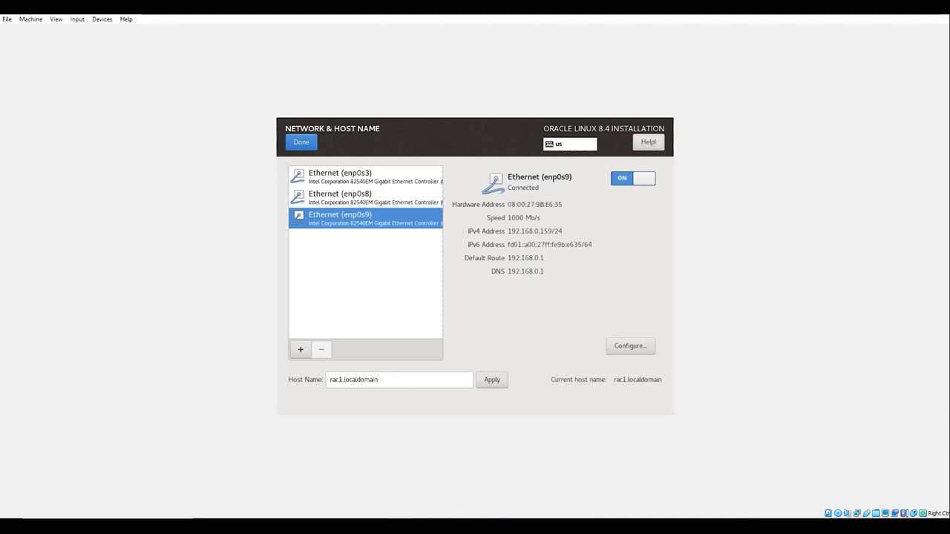
key(Tab)
key(Tab)
key(Tab)
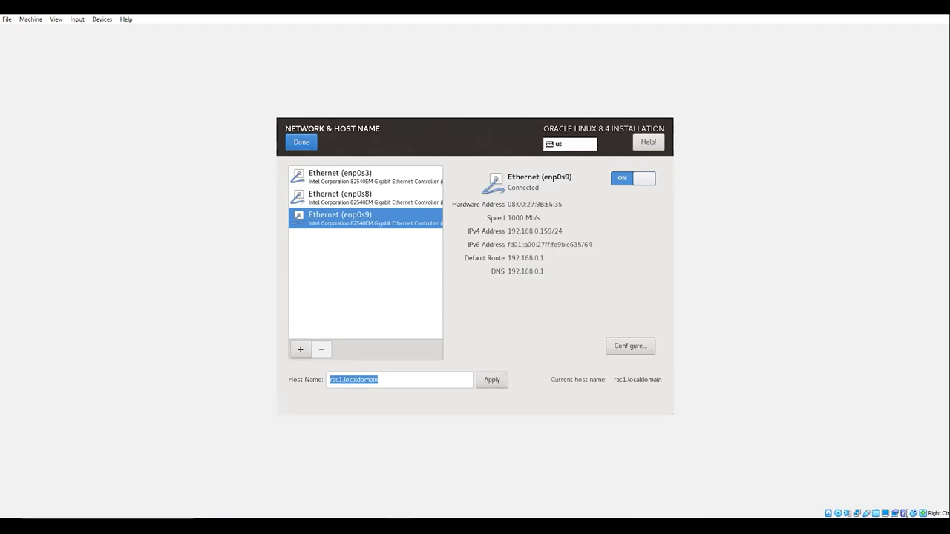
click(301, 141)
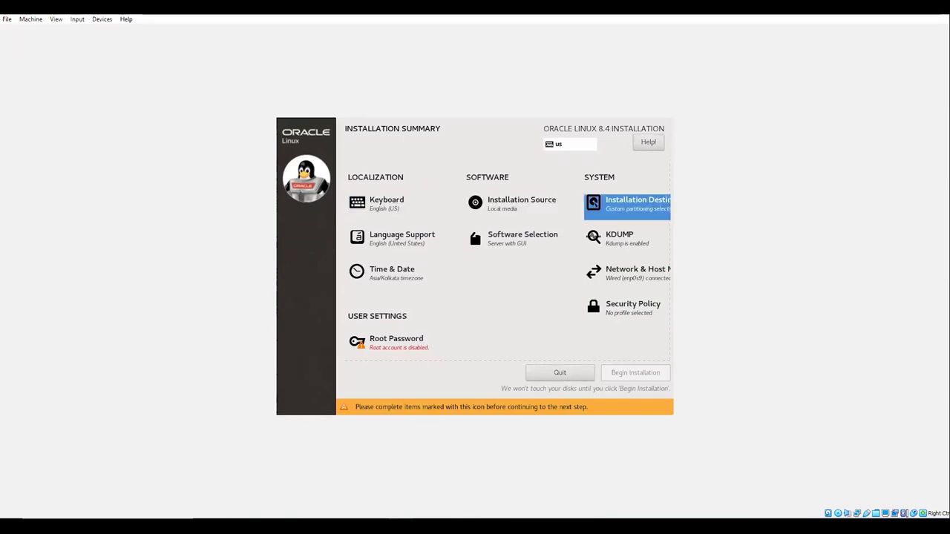
key(Tab)
key(Tab)
key(Tab)
key(Tab)
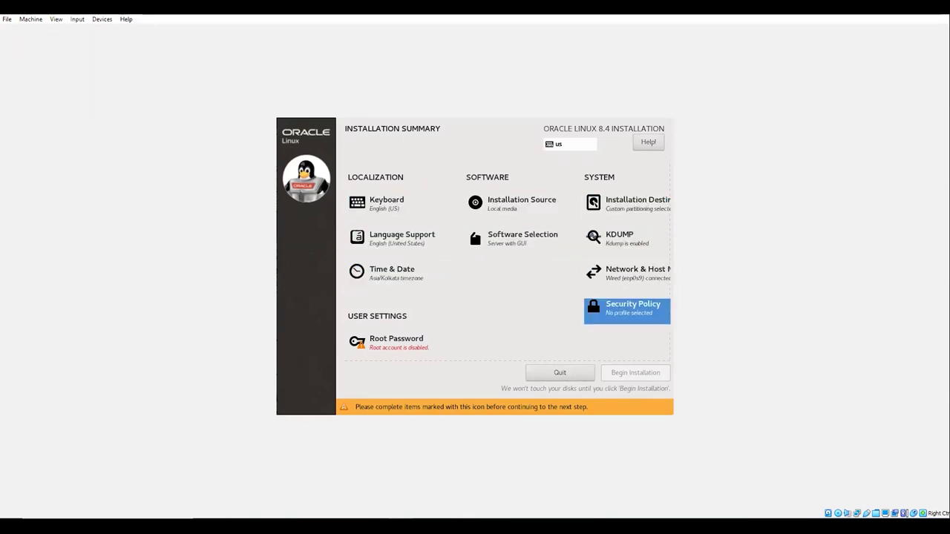
- Set and confirm the root password, accepting the weak-password warning
key(Return)
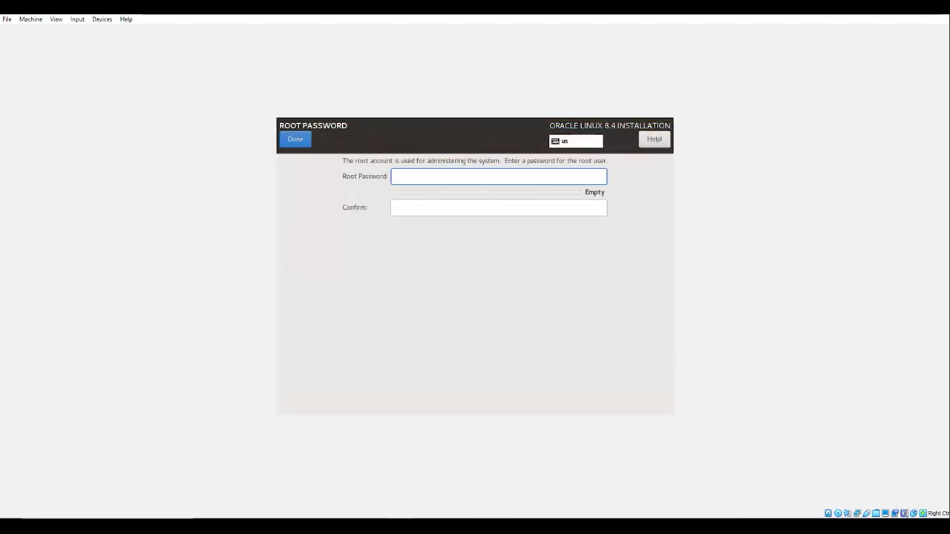
text(o)
key(Tab)
text(o)
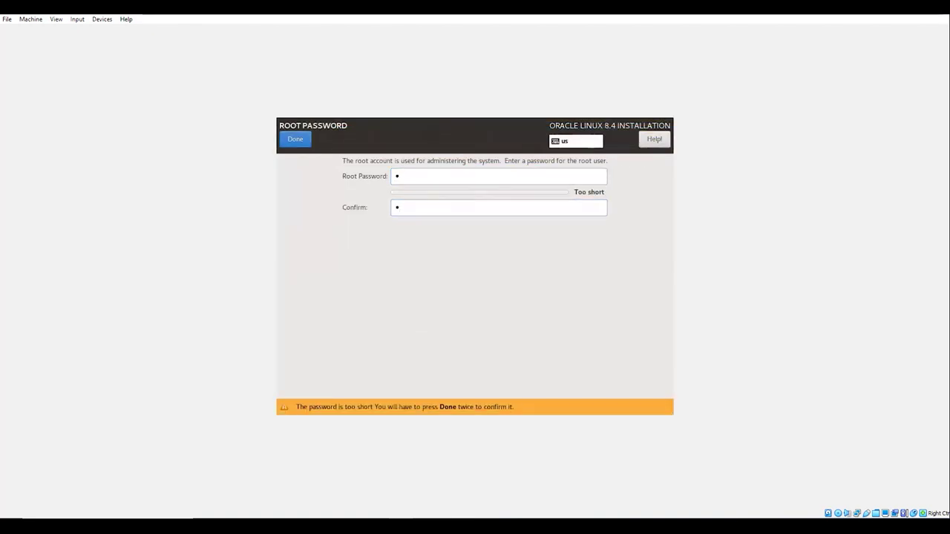
key(Return)
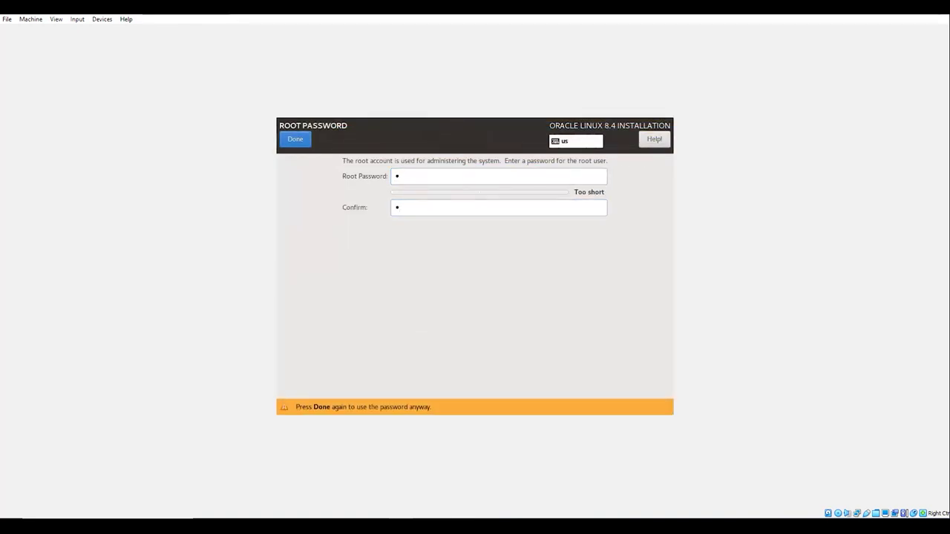
key(Return)
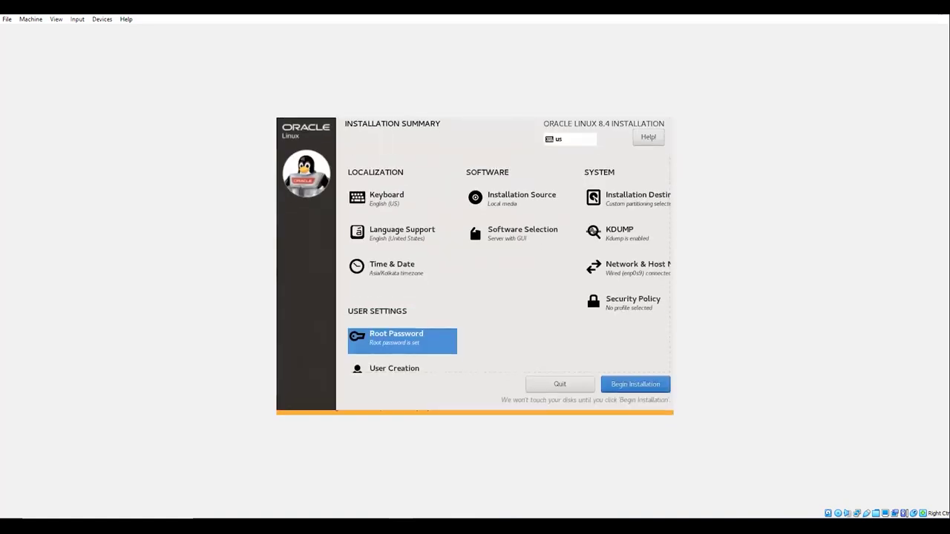
- Create the user test with a password, then start the installation
key(Tab)
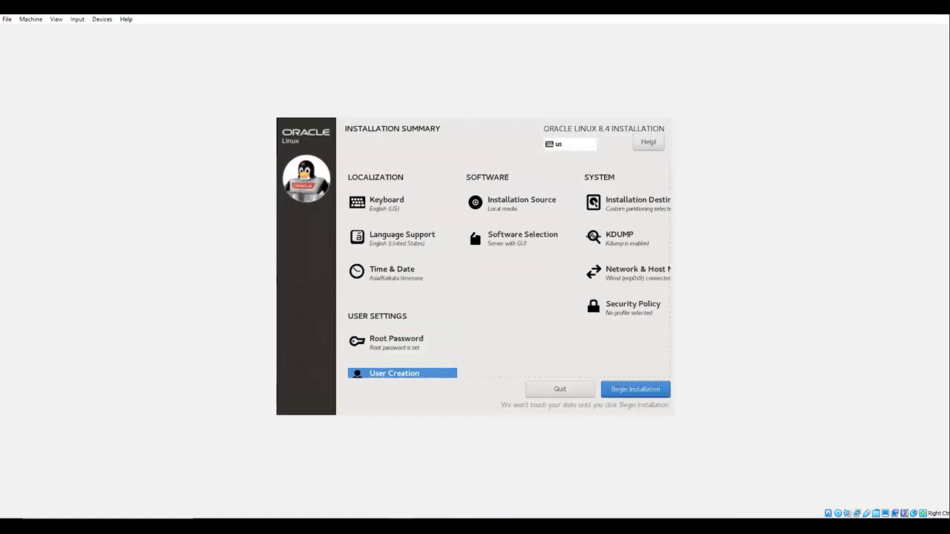
key(Return)
text(test)
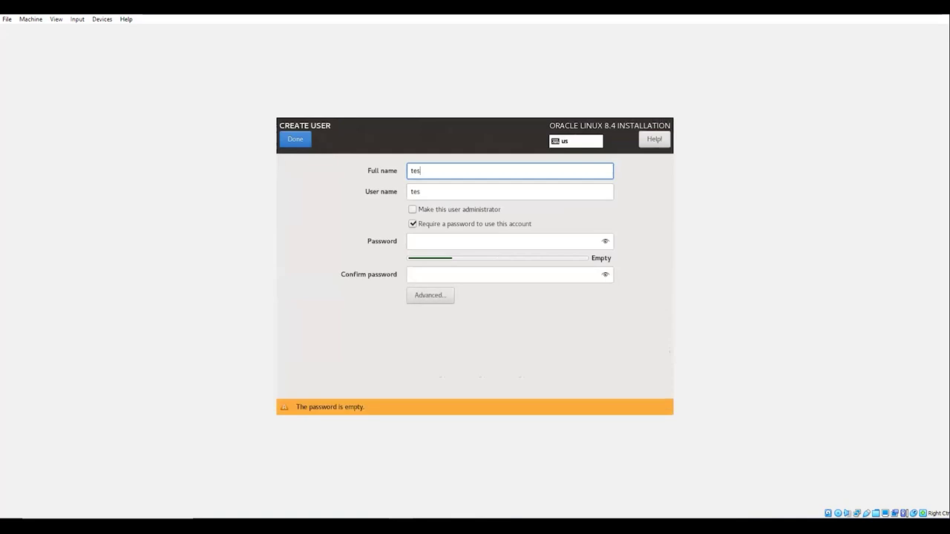
key(Tab)
key(Tab)
key(Tab)
key(Tab)
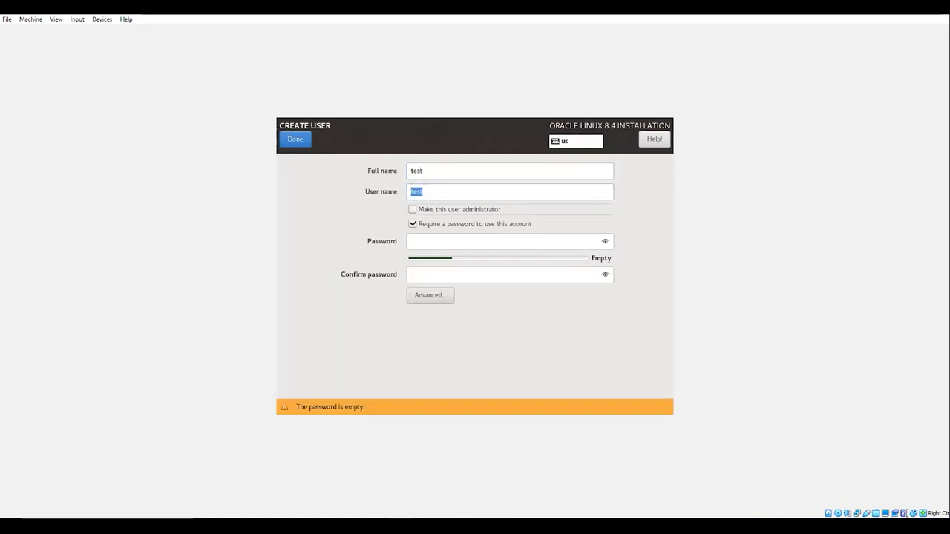
text(test)
key(Tab)
text(test)
key(Return)
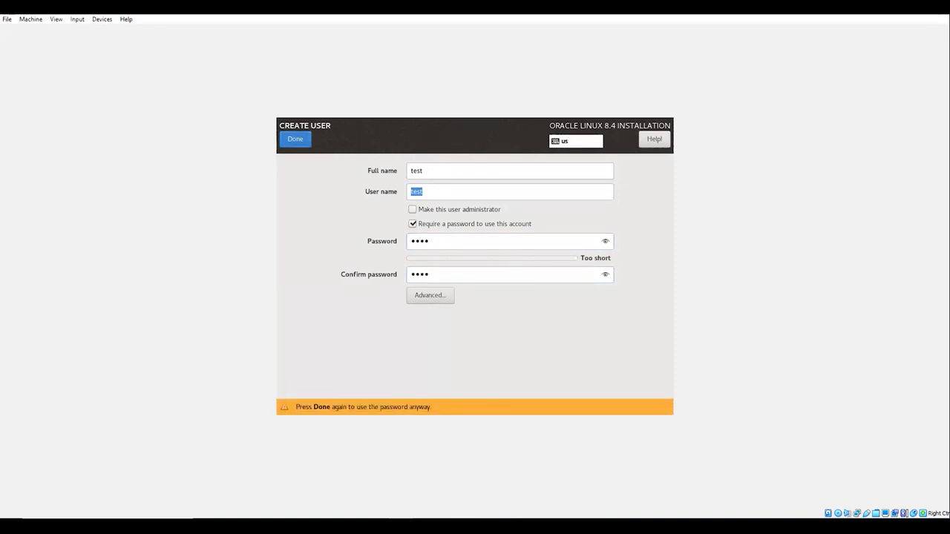
key(Return)
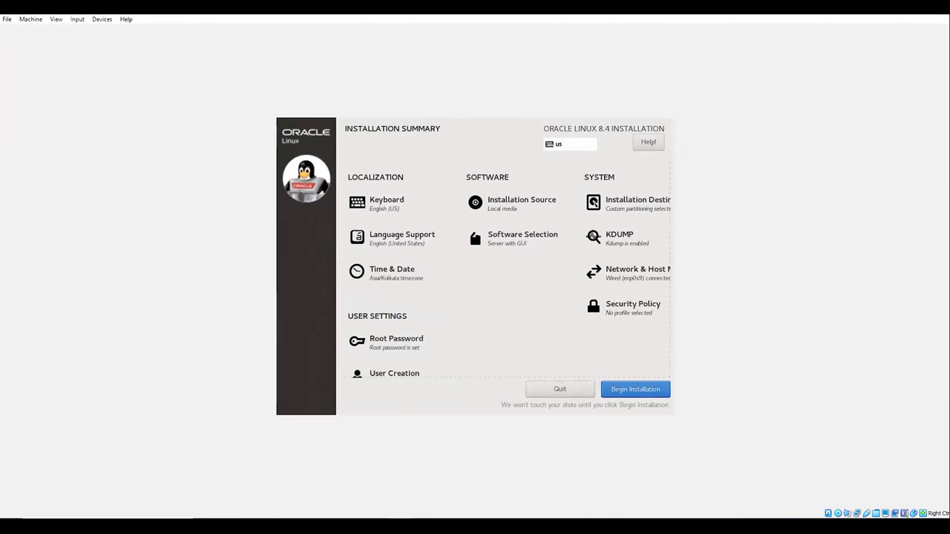
key(Return)
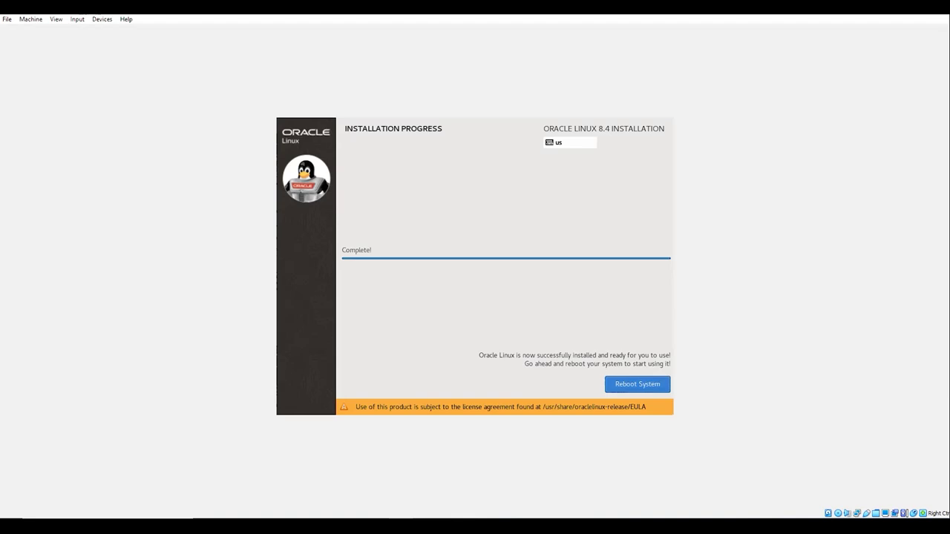
- Reboot the newly installed system and wait for Initial Setup
key(Return)
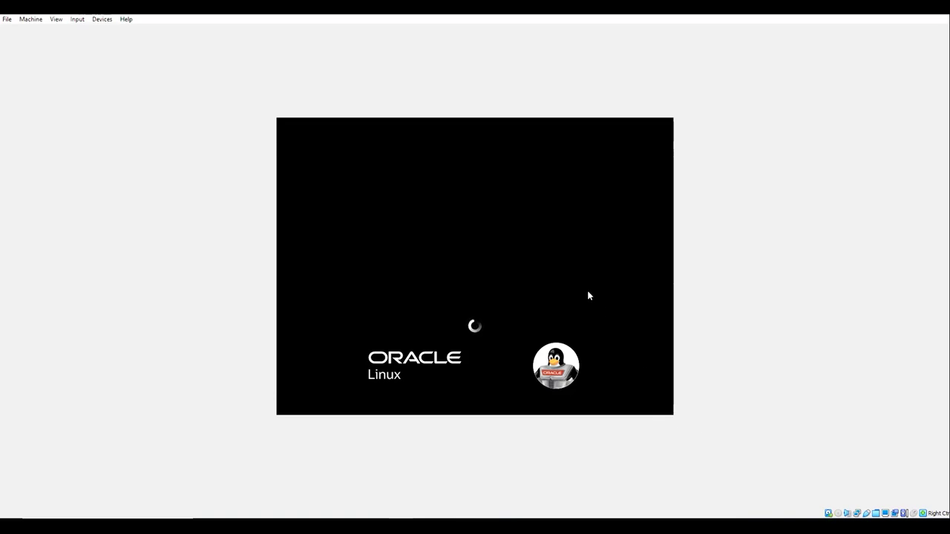
mouse_move(425, 527)
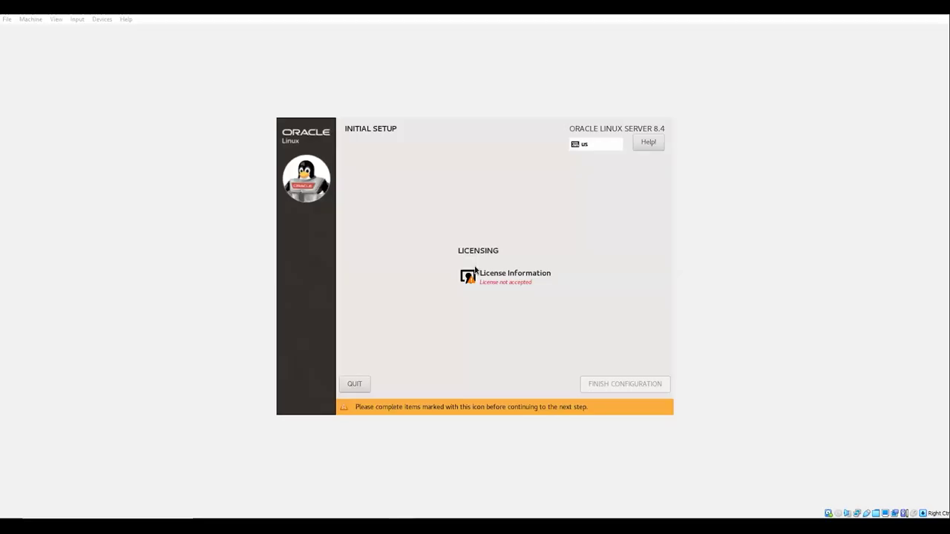
- Accept the licence agreement and finish the initial configuration
click(566, 313)
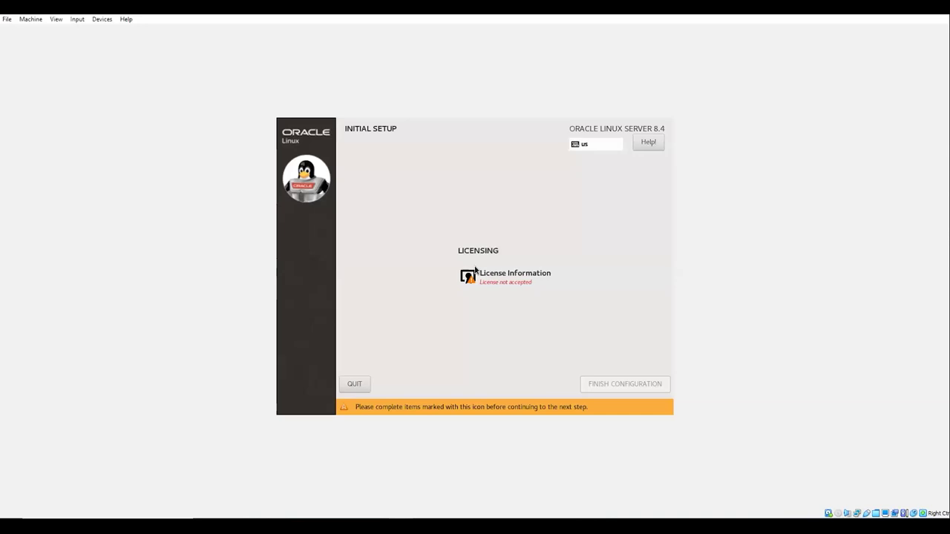
click(475, 271)
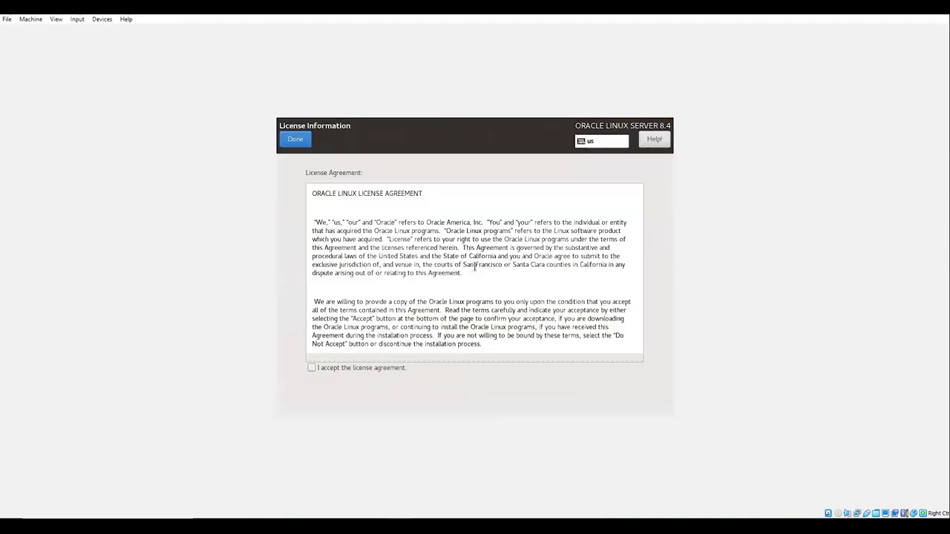
key(space)
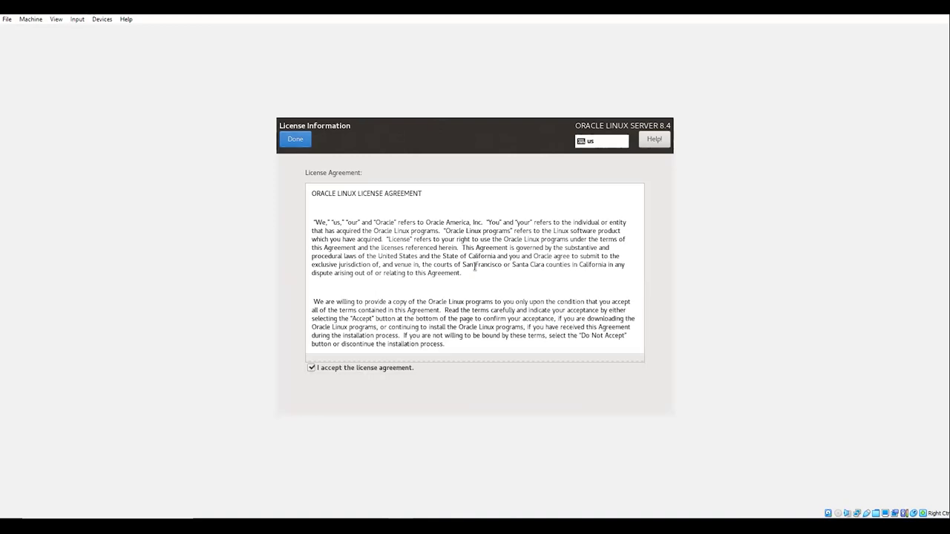
key(alt+d)
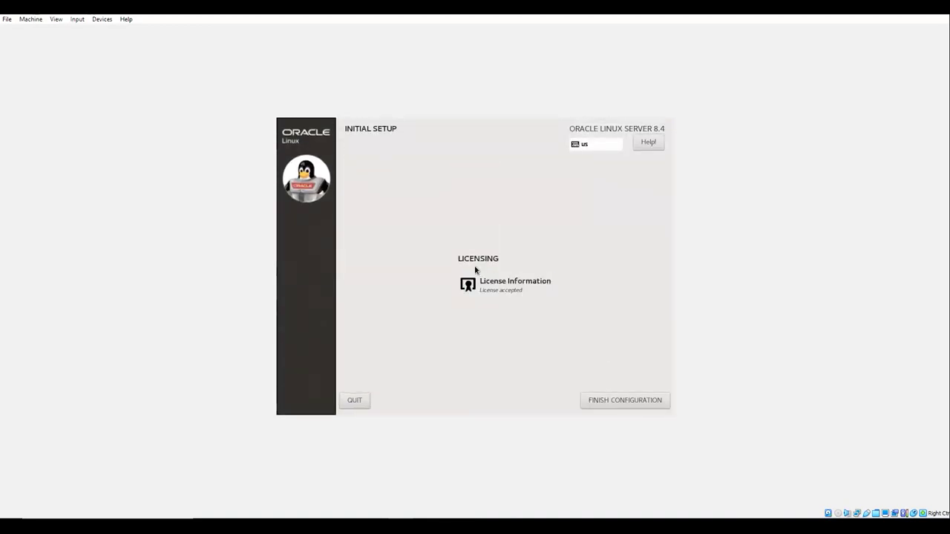
key(alt+f)
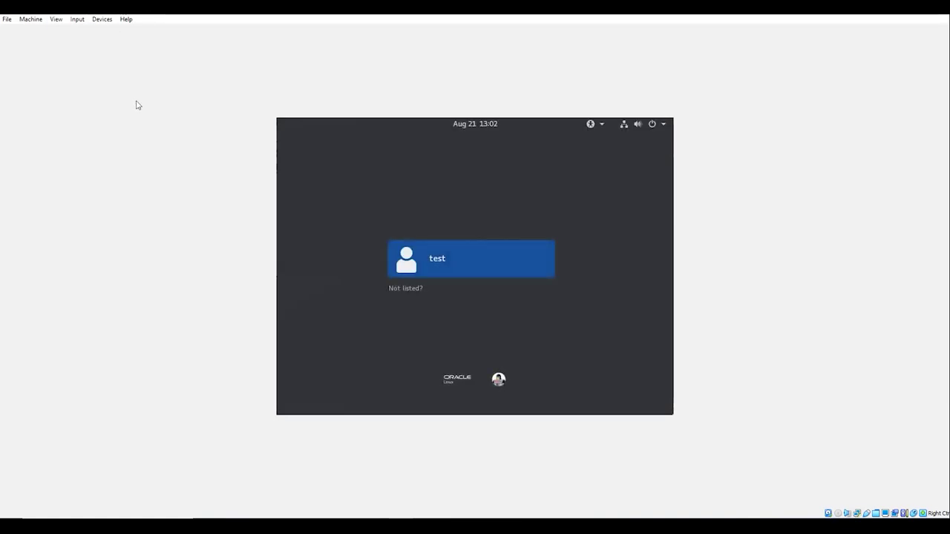
- Sign in via 'Not listed?' as root with the root password
key(Return)
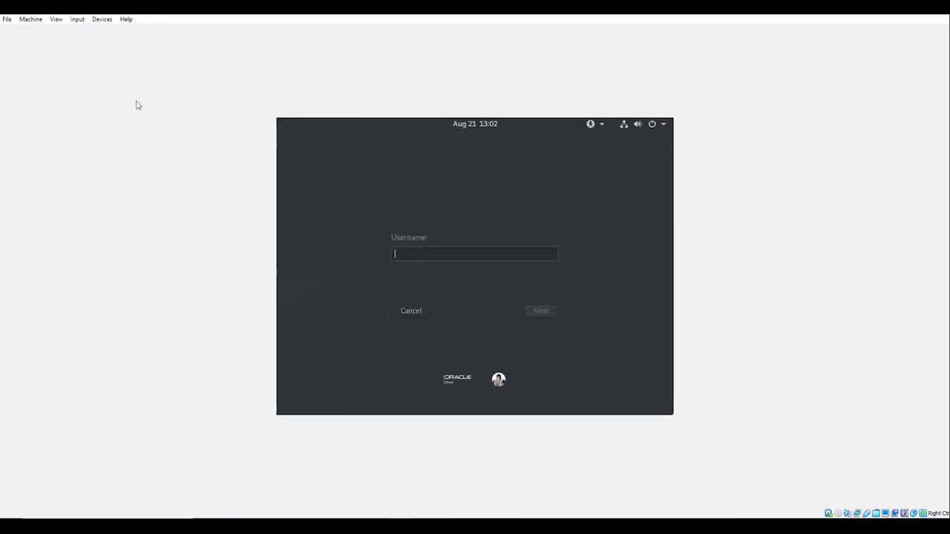
text(root)
key(Return)
text(oracle)
key(Return)
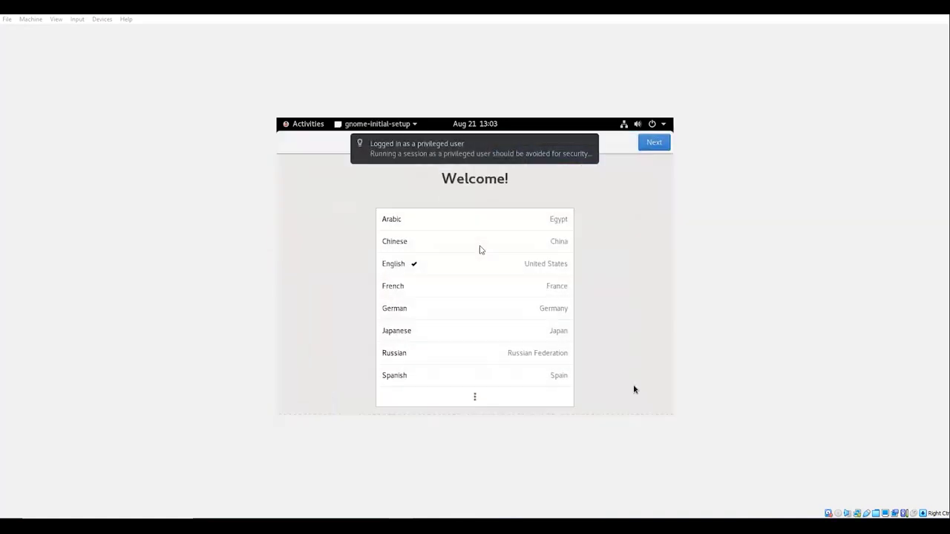
click(634, 390)
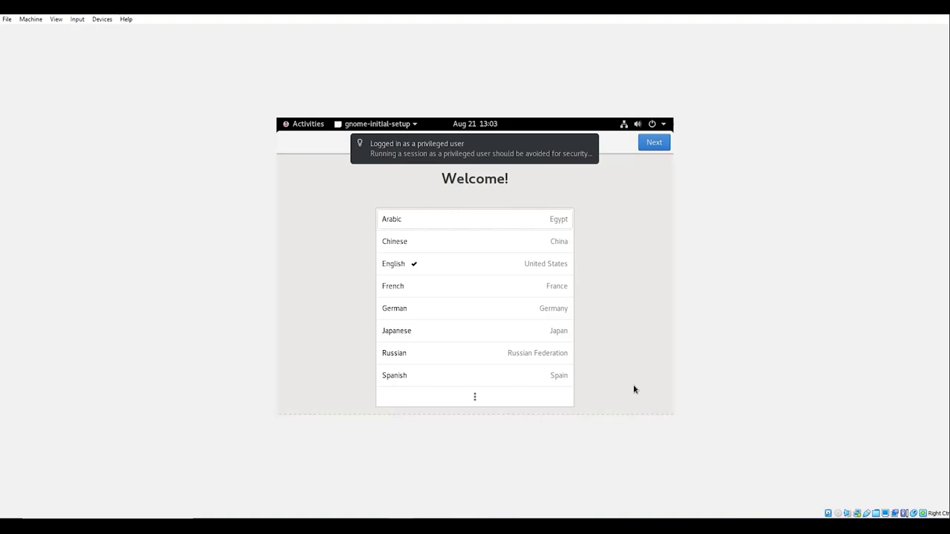
- Keep English and the English (US) keyboard, accept the privacy settings, and skip online accounts
key(Return)
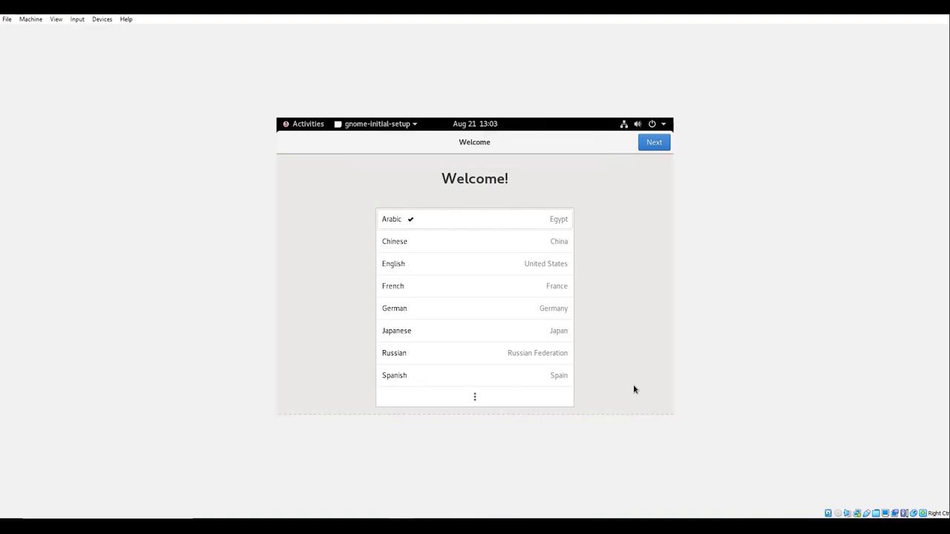
key(Down)
key(Down)
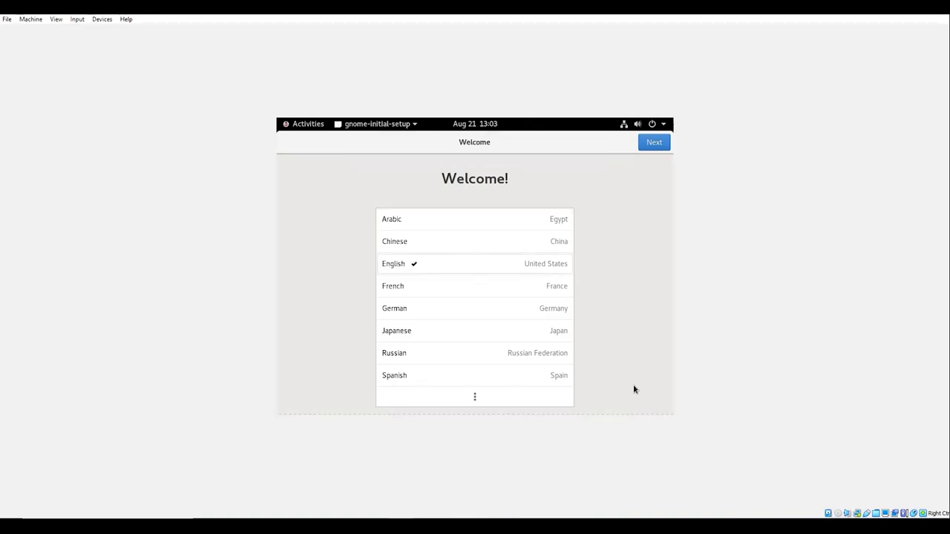
key(Down)
key(Down)
key(Down)
key(Down)
key(Down)
key(Down)
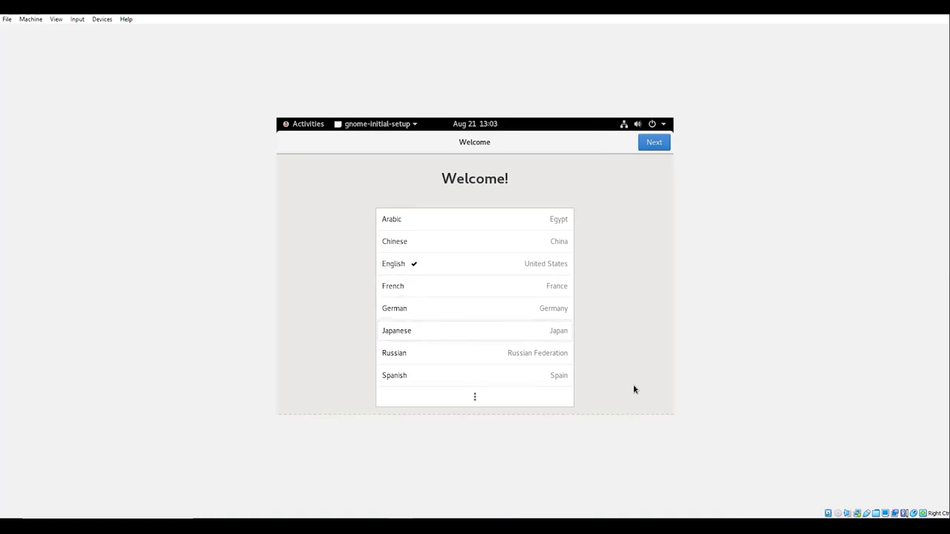
key(Return)
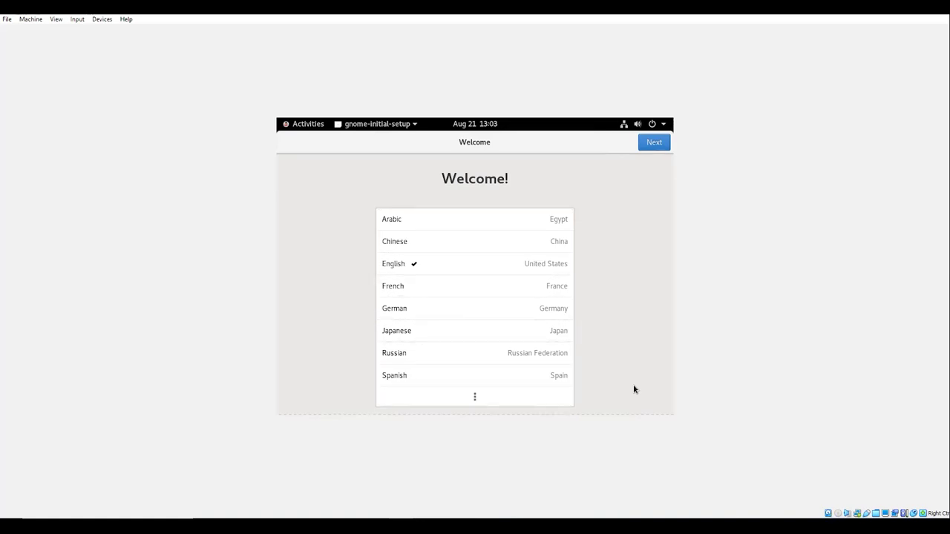
key(Return)
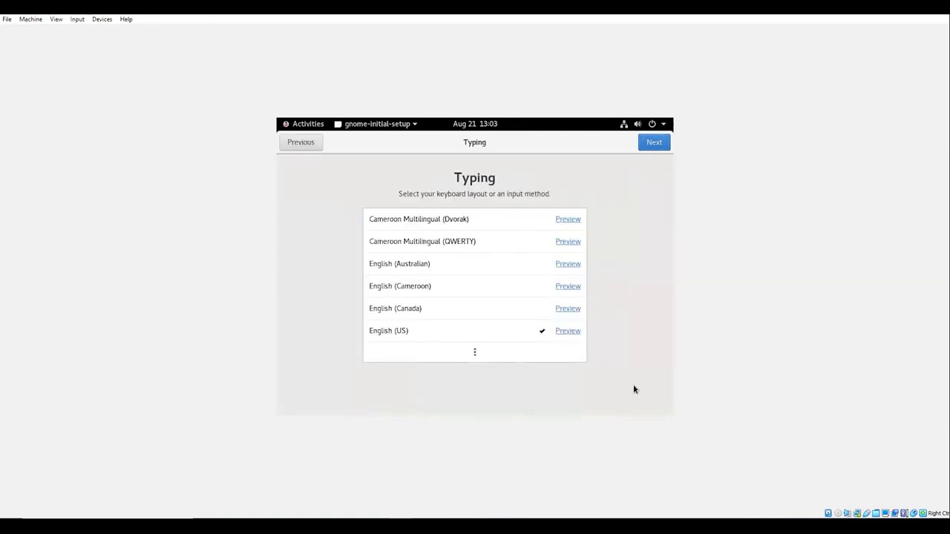
key(Return)
key(Return)
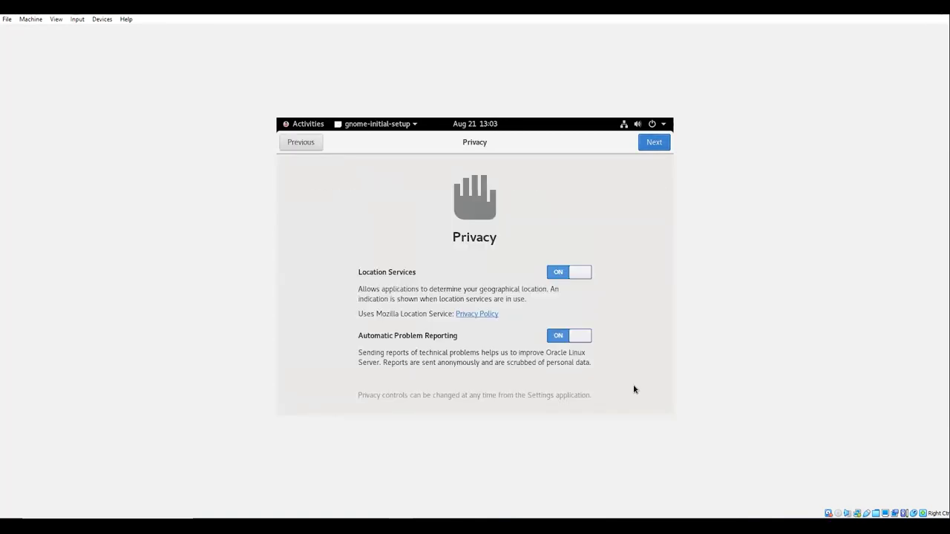
key(Return)
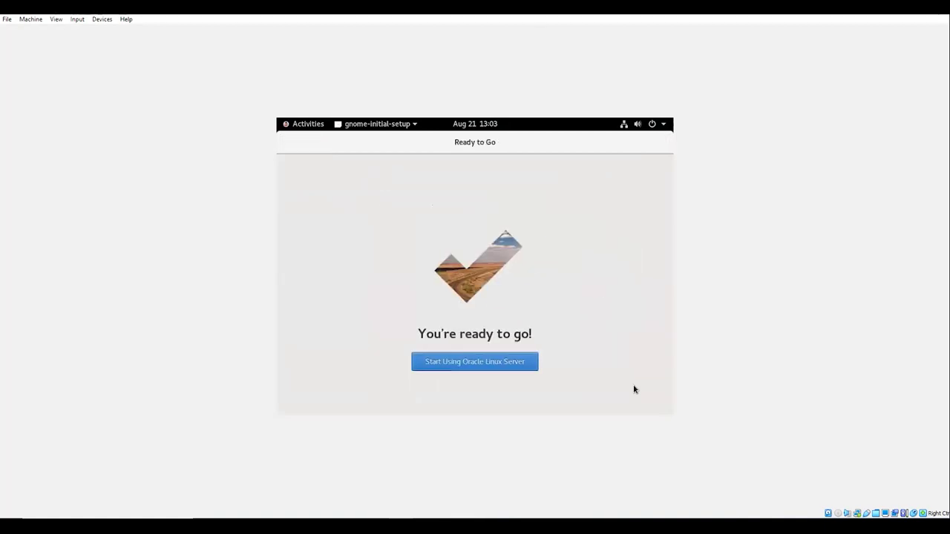
key(Return)
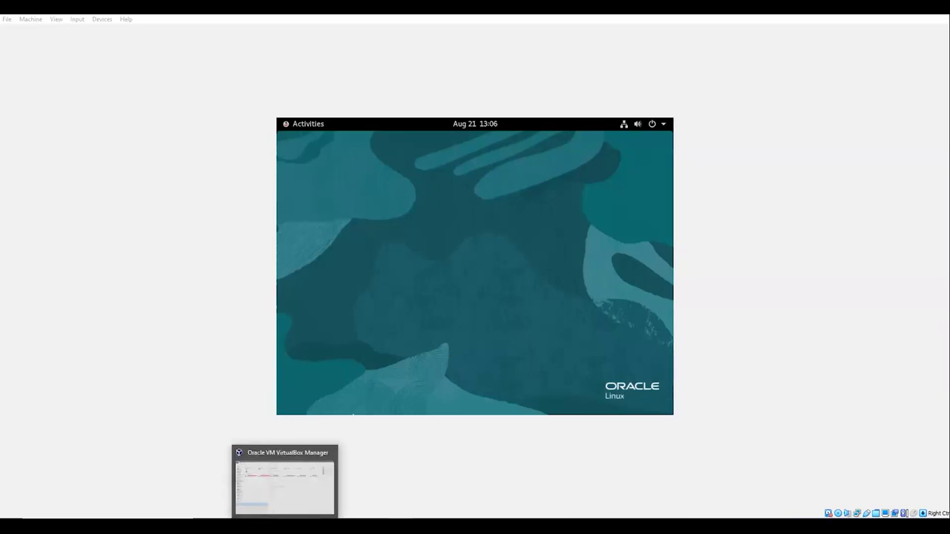
- Create a new SSH session to host 192.168.0.160 with Specify username enabled and a login name entered
click(257, 483)
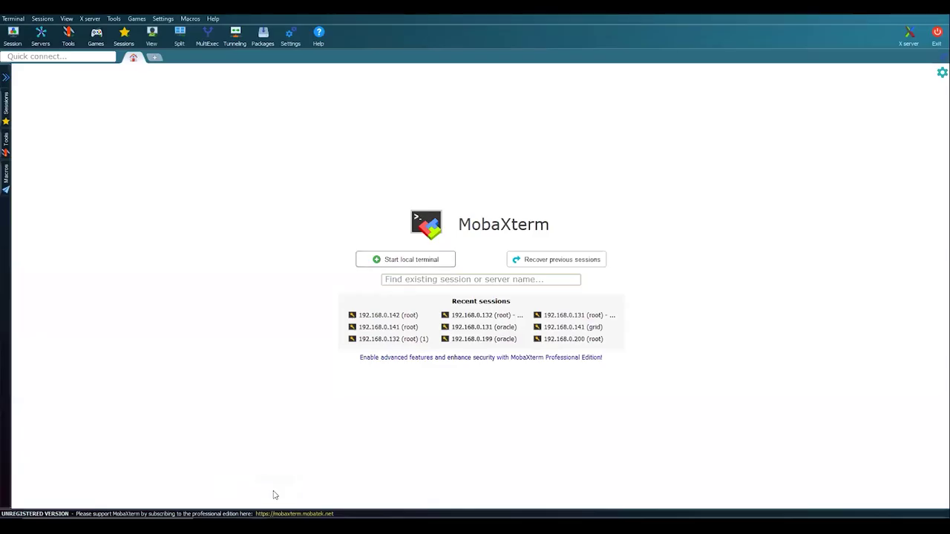
click(13, 37)
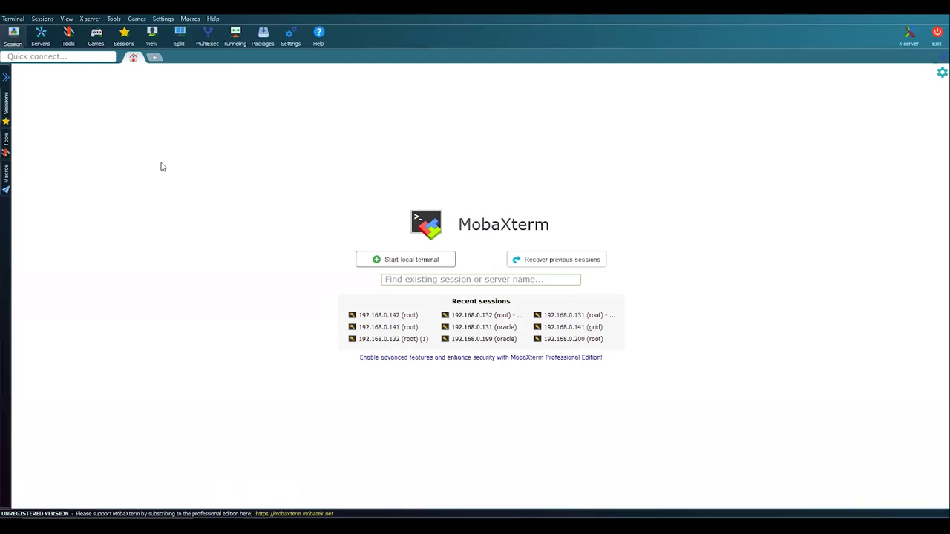
click(273, 158)
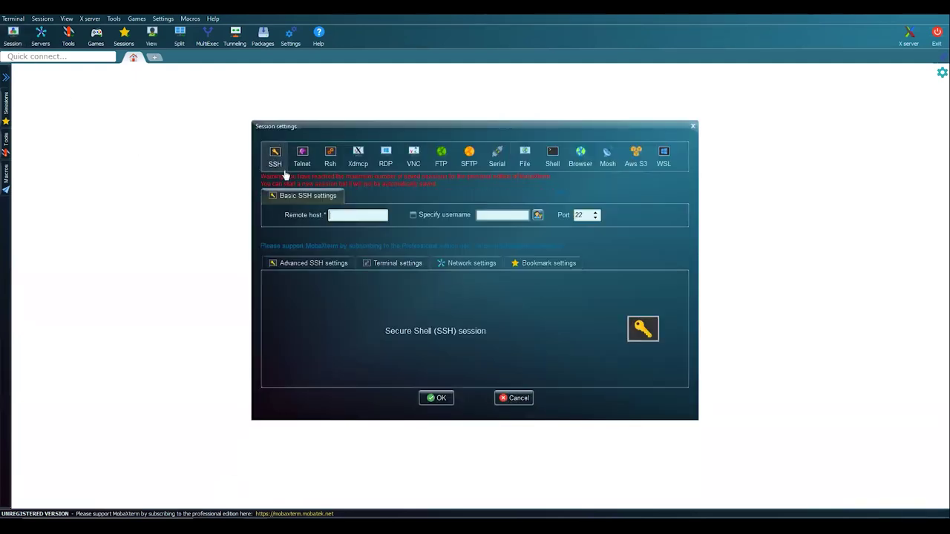
click(355, 215)
text(192.168.0.160)
key(Tab)
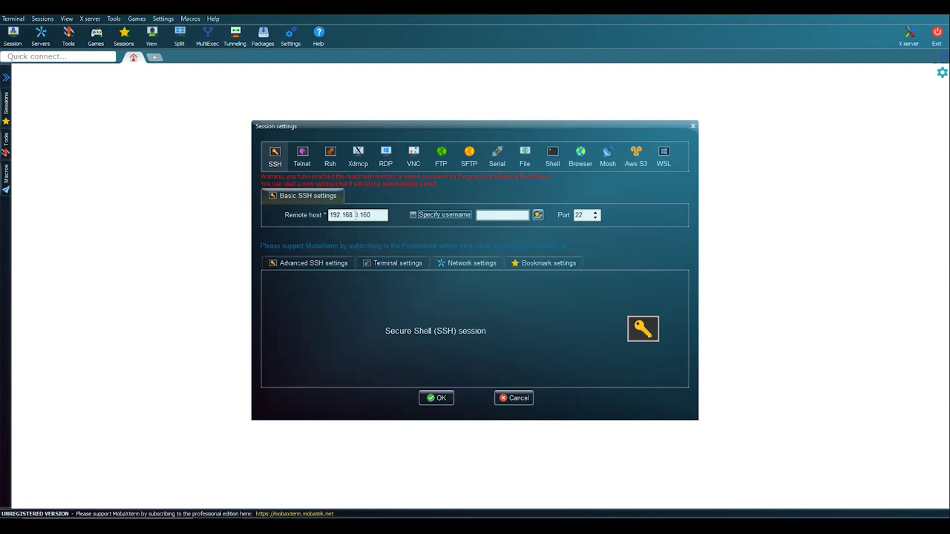
key(space)
text(n)
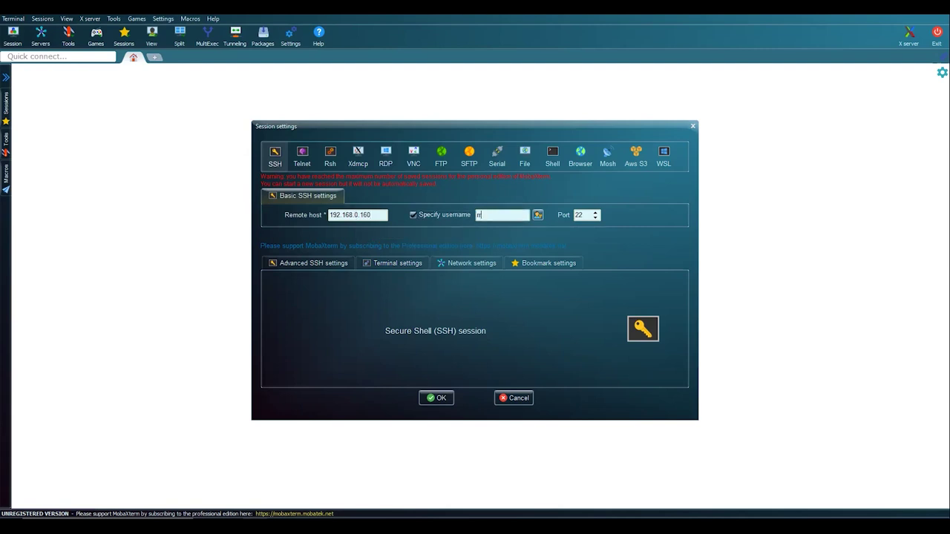
text(oot)
- Log in to 192.168.0.160 as root, close the file browser panel and clear the terminal
key(Return)
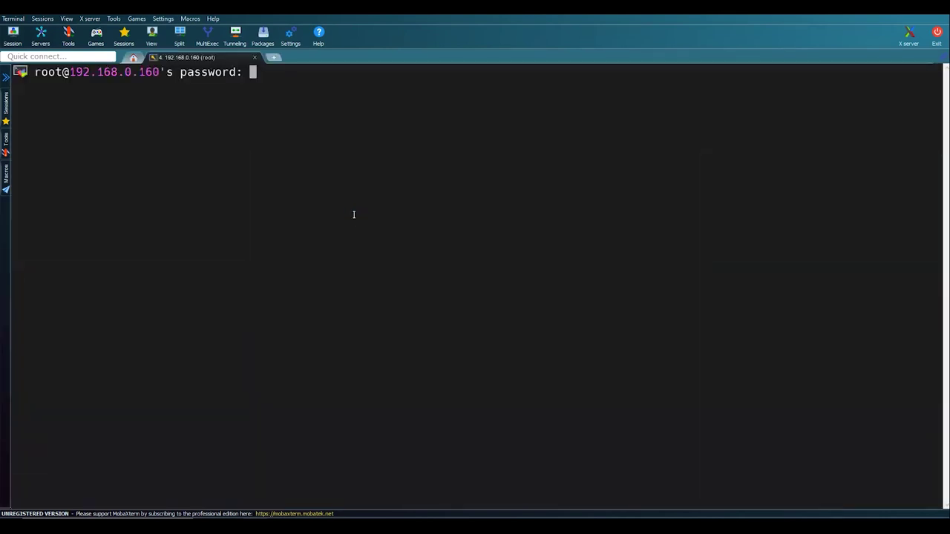
key(Return)
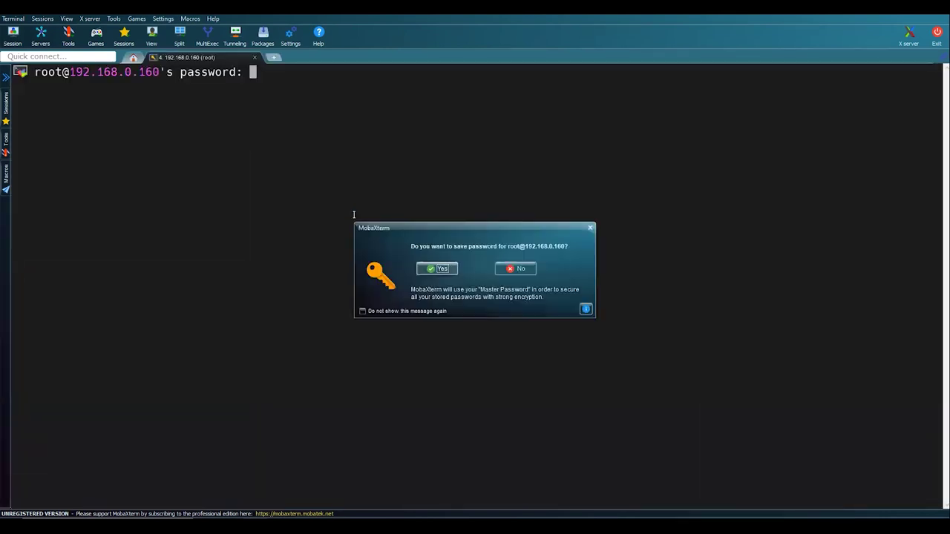
key(Escape)
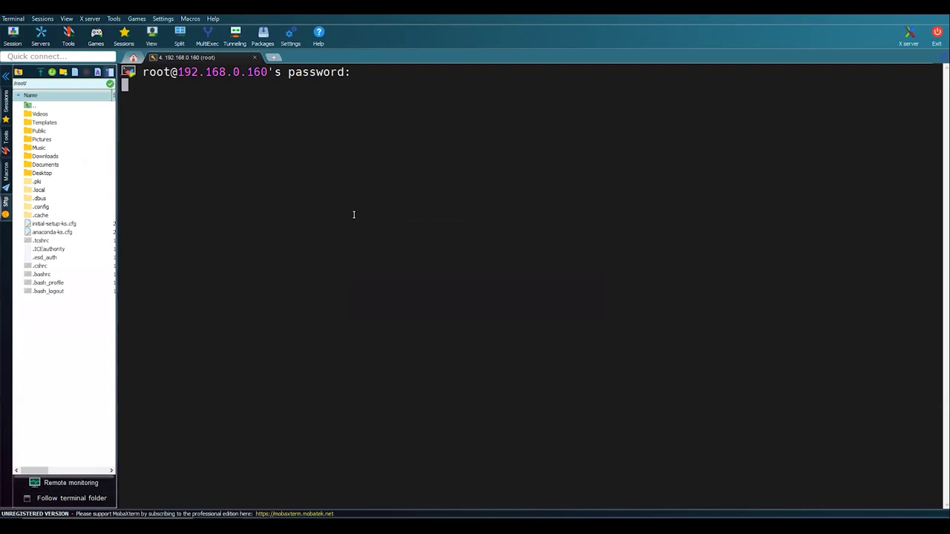
click(6, 78)
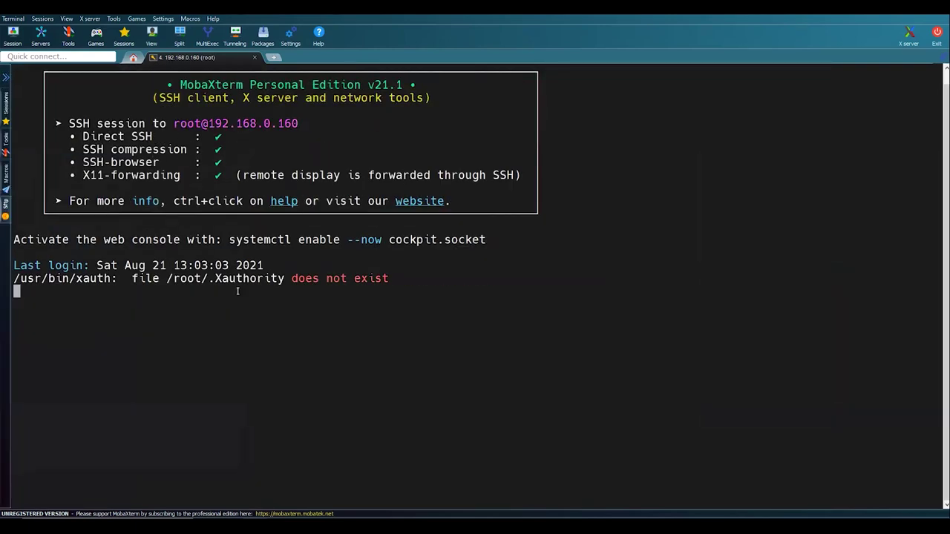
text(clear)
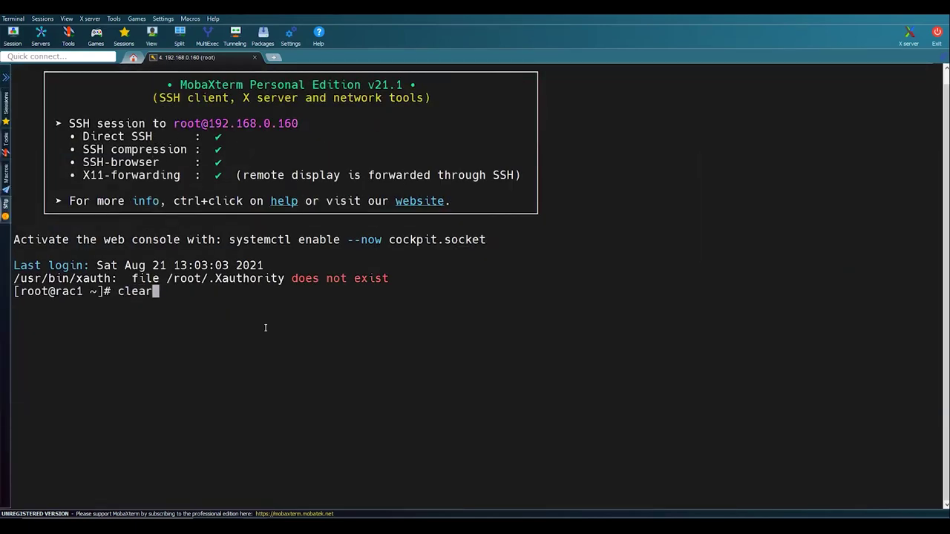
key(Return)
key(Return)
- Show /etc/redhat-release to confirm the OS release is 8.4
text(c)
key(BackSpace)
text(cat )
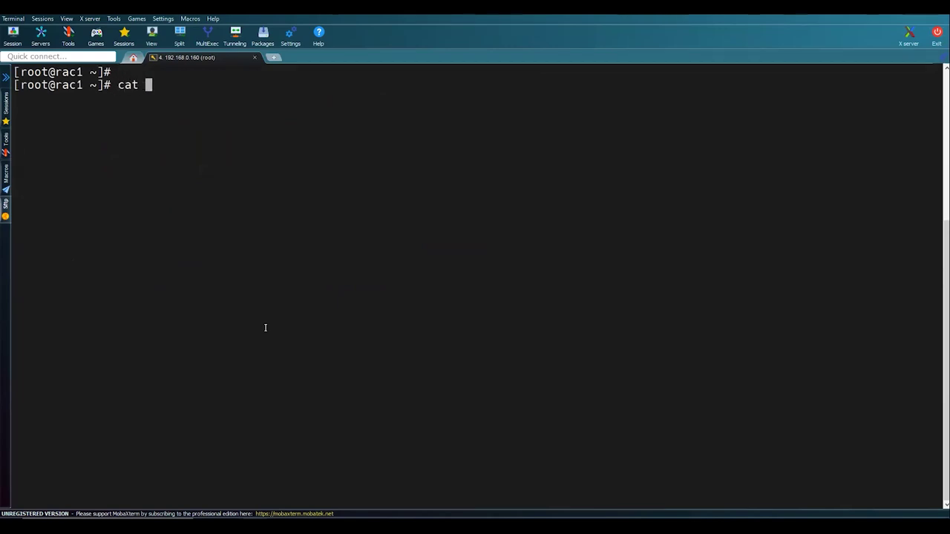
text(/etc/red)
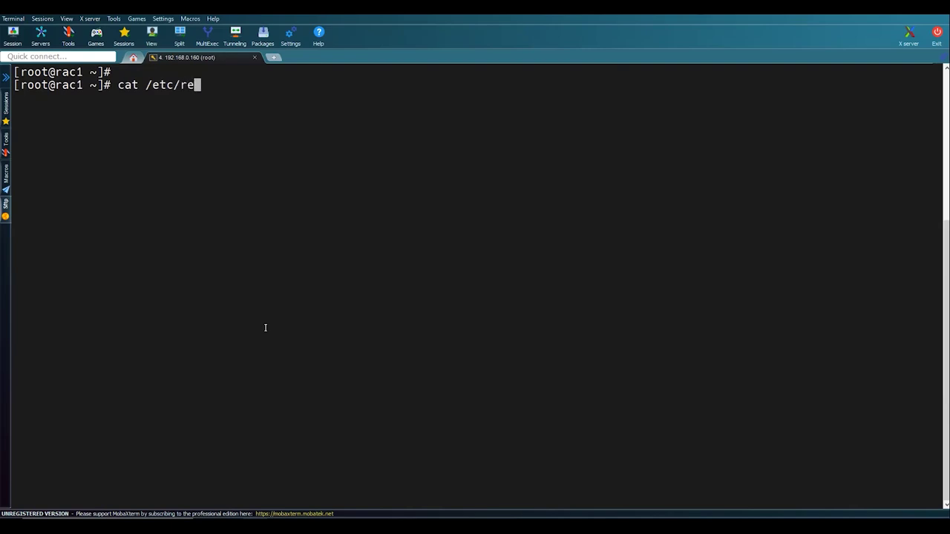
key(Tab)
key(Return)
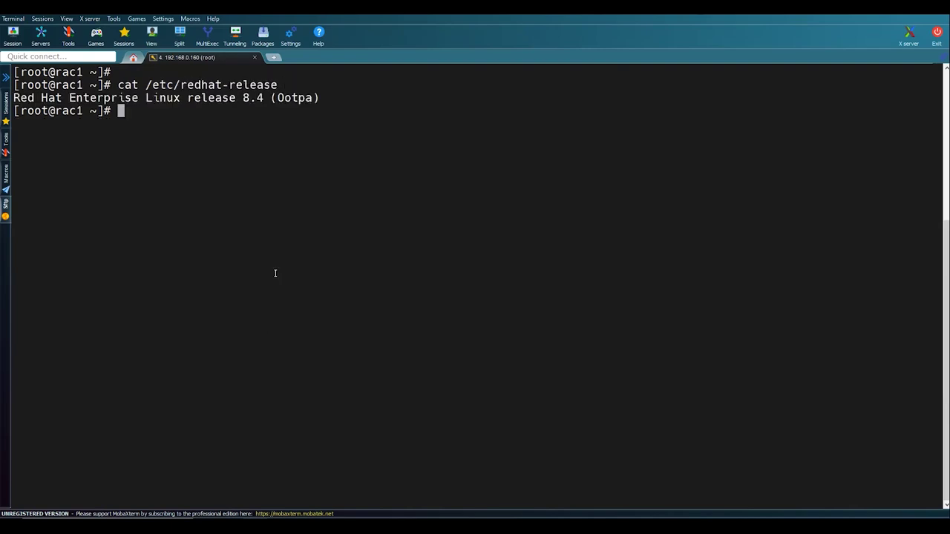
drag(223, 97, 272, 97)
click(232, 140)
key(Return)
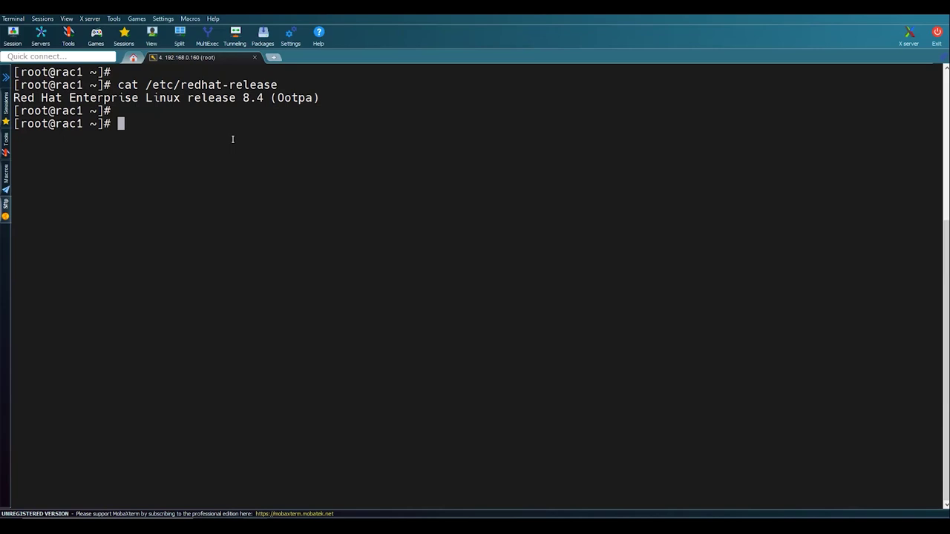
- List disk usage with df -h, checking the root, tmp, u01 and u02 filesystems (14G free on root)
text(df -h)
key(Return)
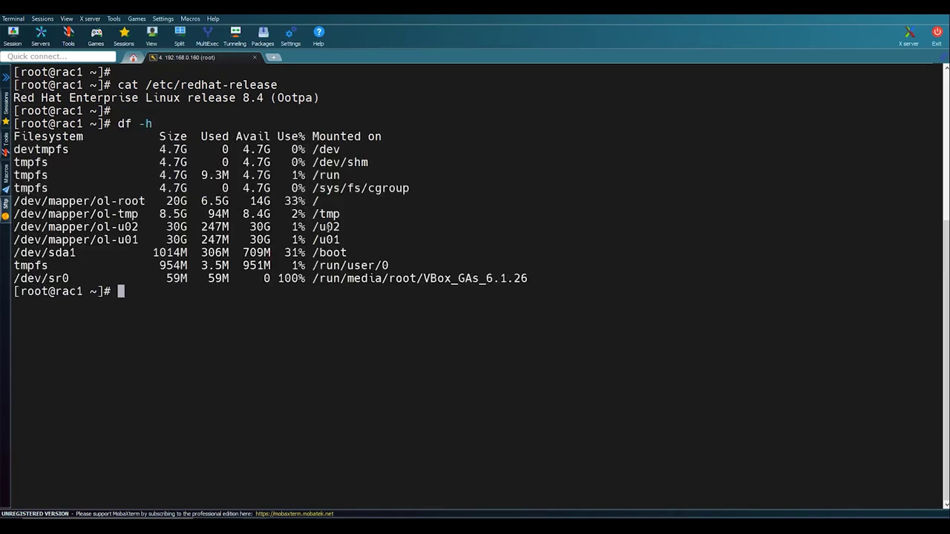
drag(346, 237, 410, 187)
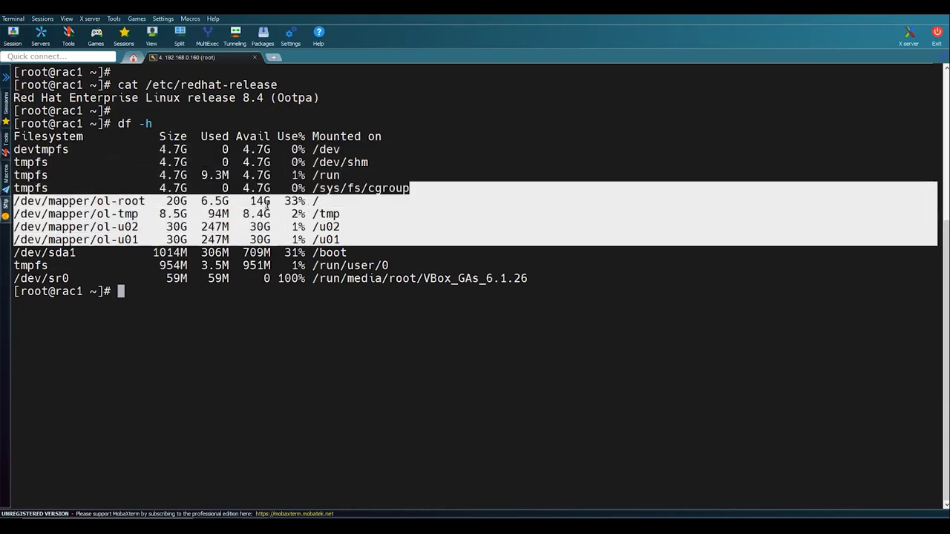
double_click(260, 201)
click(409, 248)
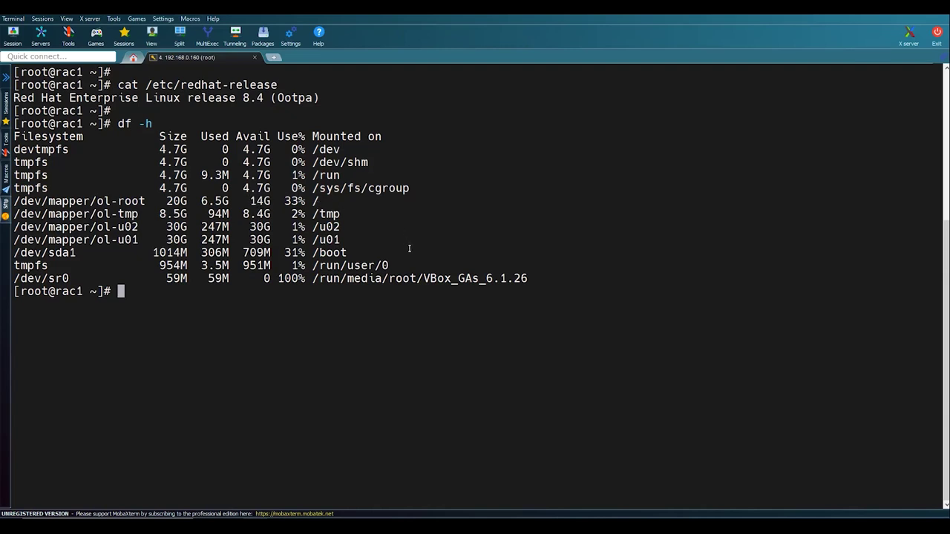
- Run free -m to show memory and swap totals in megabytes
text(free -,)
key(BackSpace)
text(m)
key(Return)
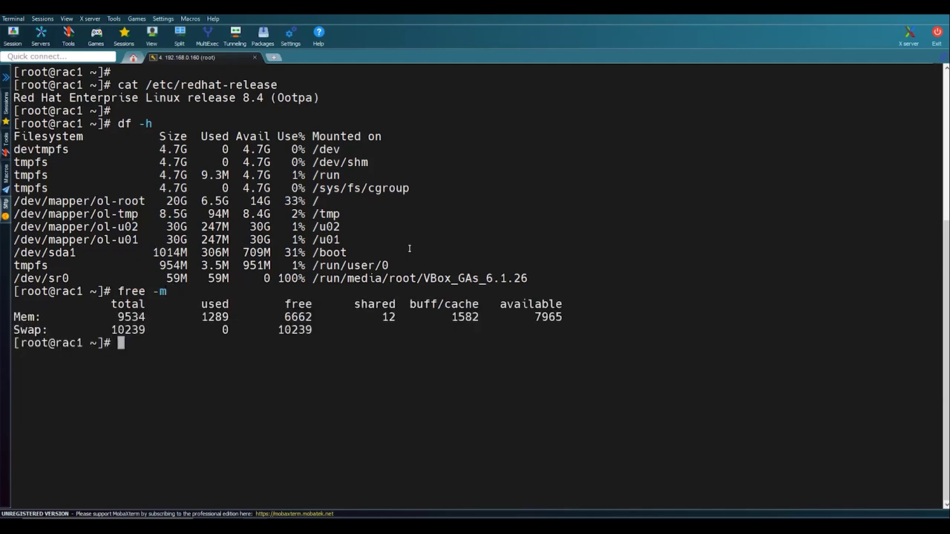
key(Return)
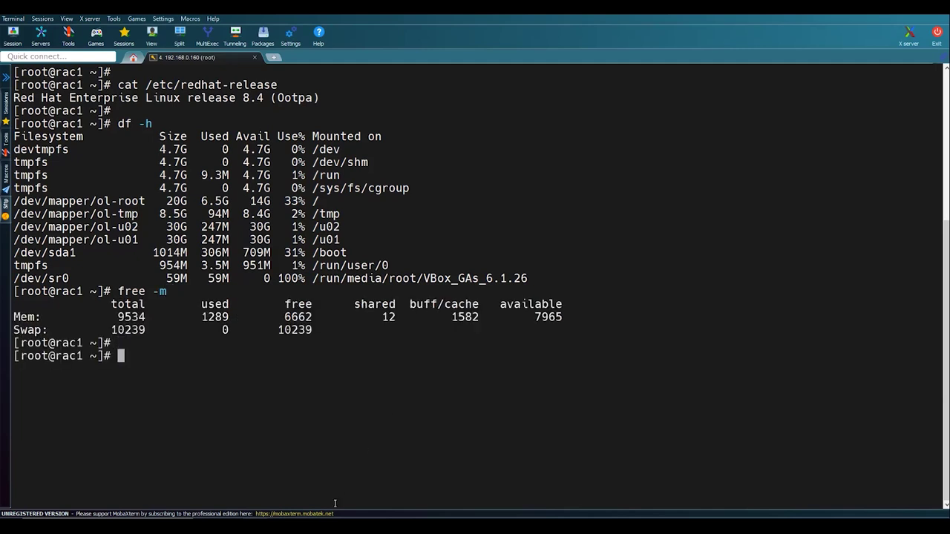
click(352, 483)
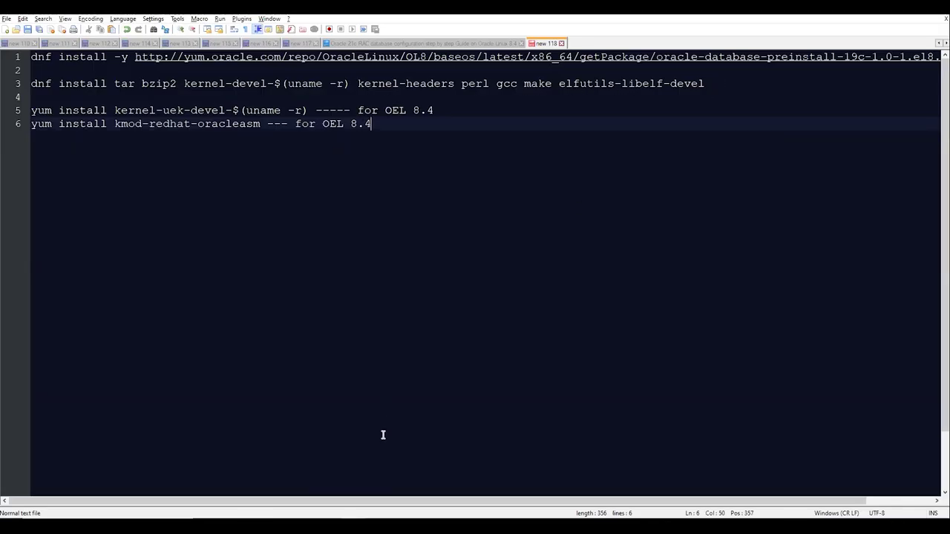
- Check the Oracle Linux VM's Devices menu, then go back to the notes
click(285, 478)
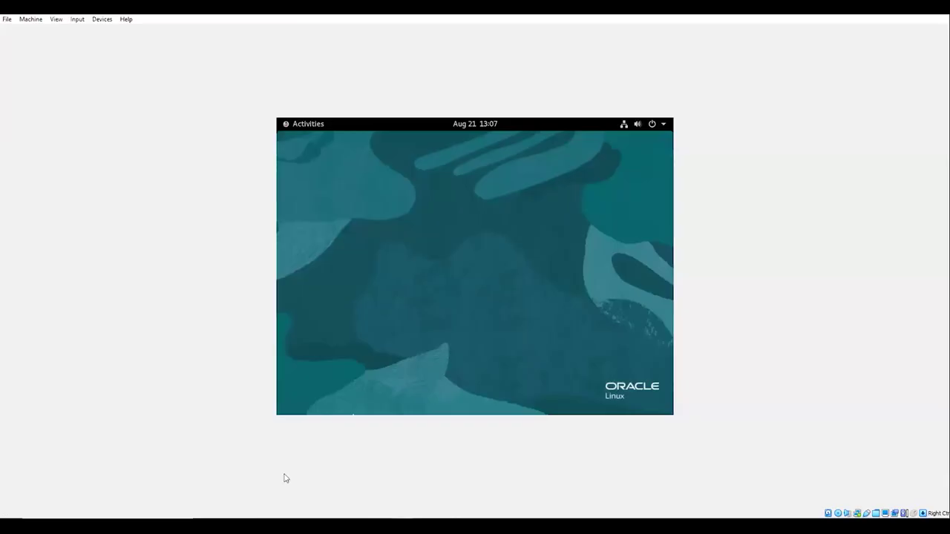
click(102, 21)
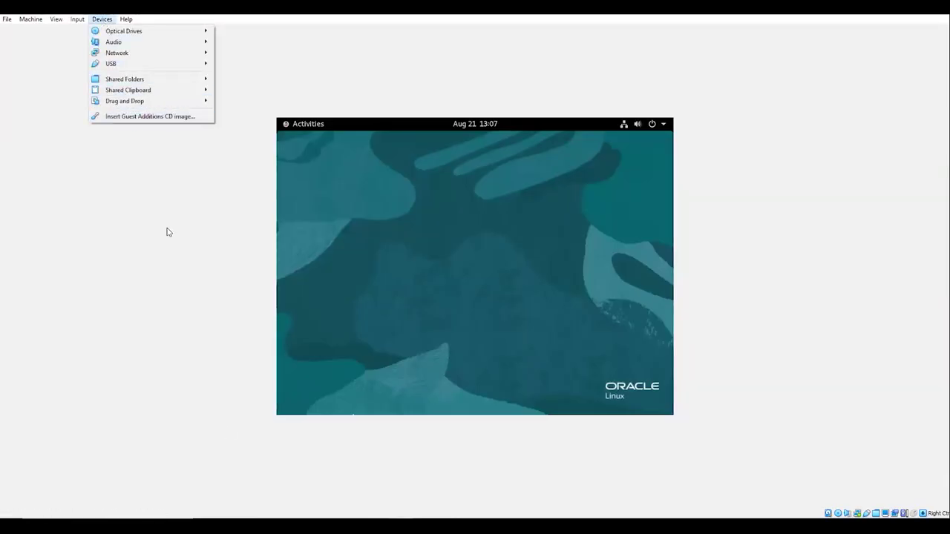
key(alt+Tab)
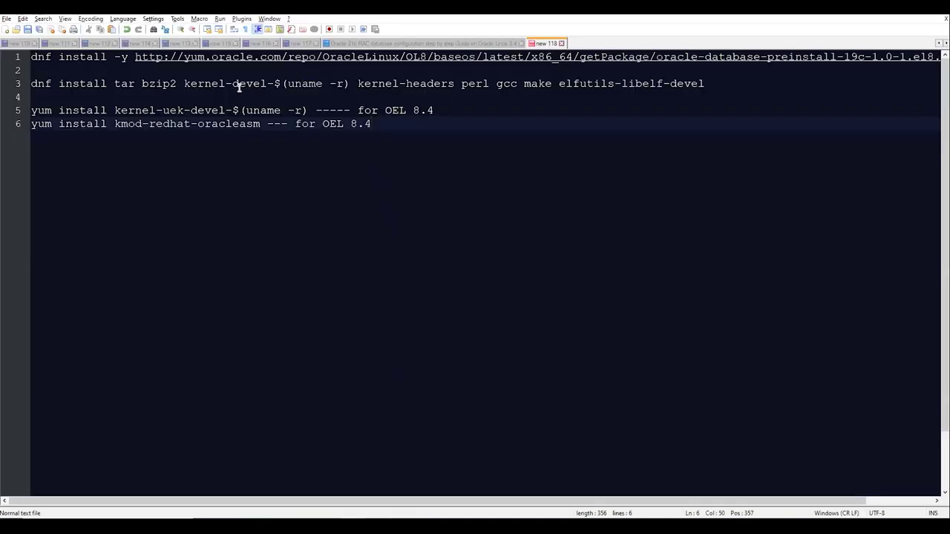
- Copy the line-3 dnf install command (tar, bzip2, kernel headers, perl, gcc, make, elfutils-libelf-devel) and paste it at the rac1 prompt
click(350, 83)
drag(746, 87, 24, 86)
key(ctrl+c)
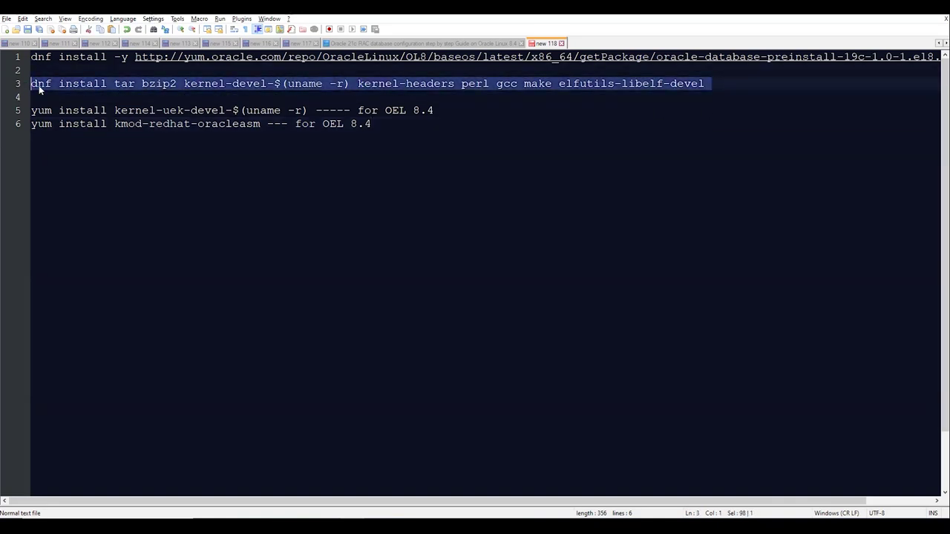
key(alt+Tab)
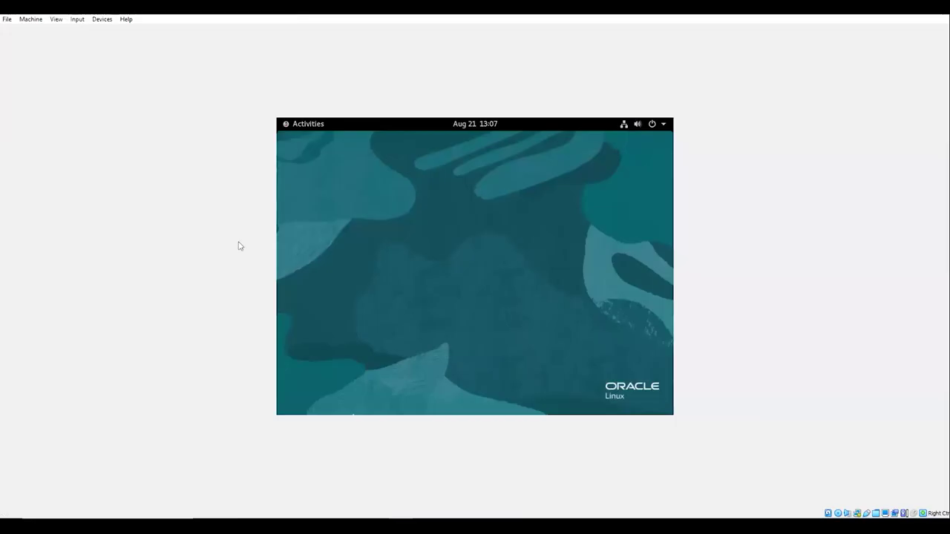
key(alt+Tab)
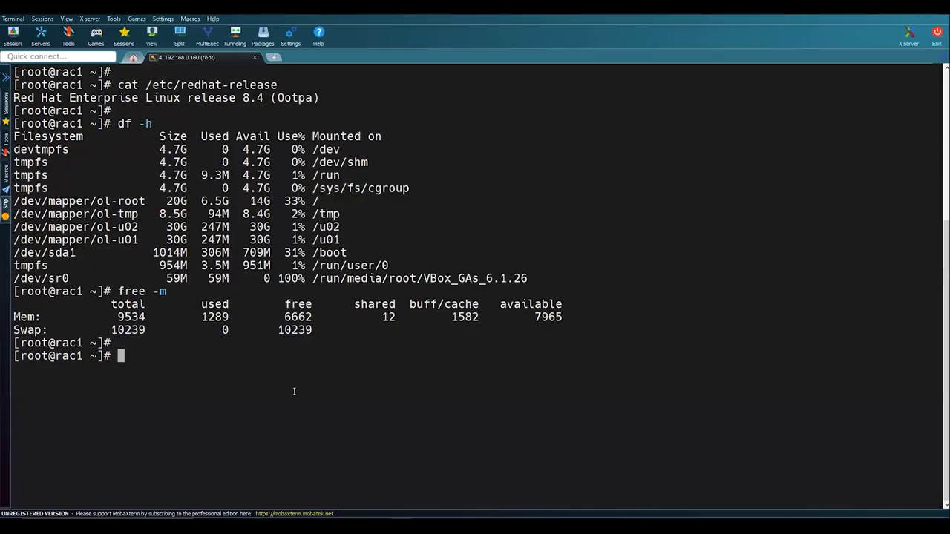
right_click(294, 391)
- Run the pasted prerequisite install, then confirm the two-package kernel-uek-devel-$(uname -r) transaction
key(Return)
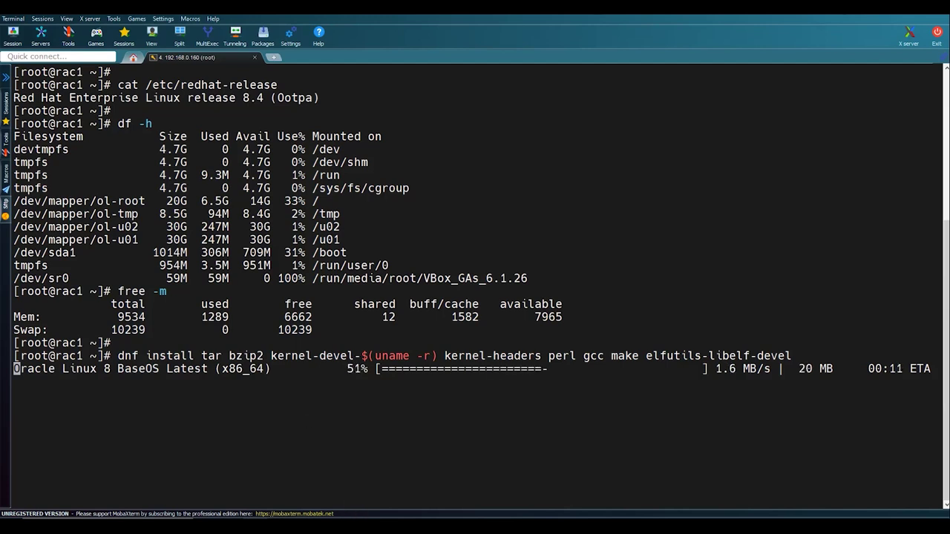
mouse_move(401, 528)
click(401, 487)
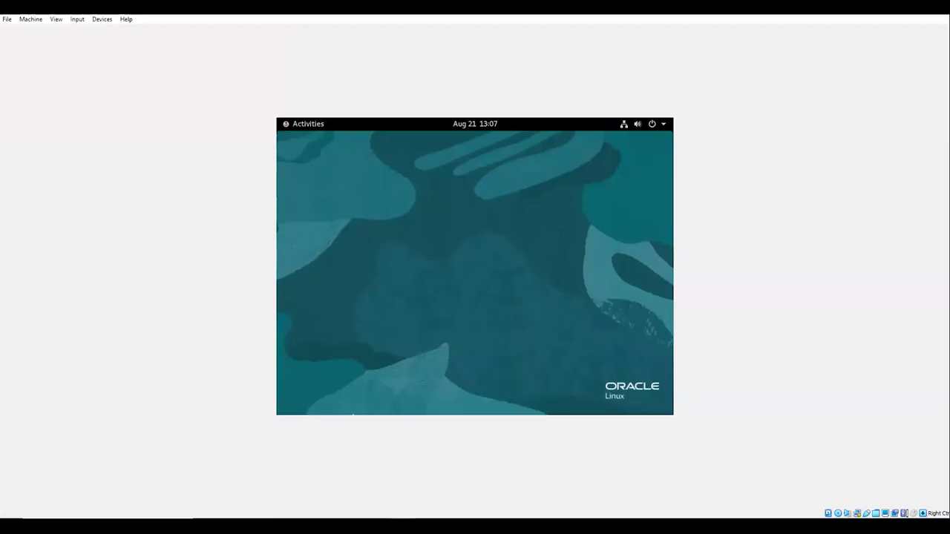
click(100, 20)
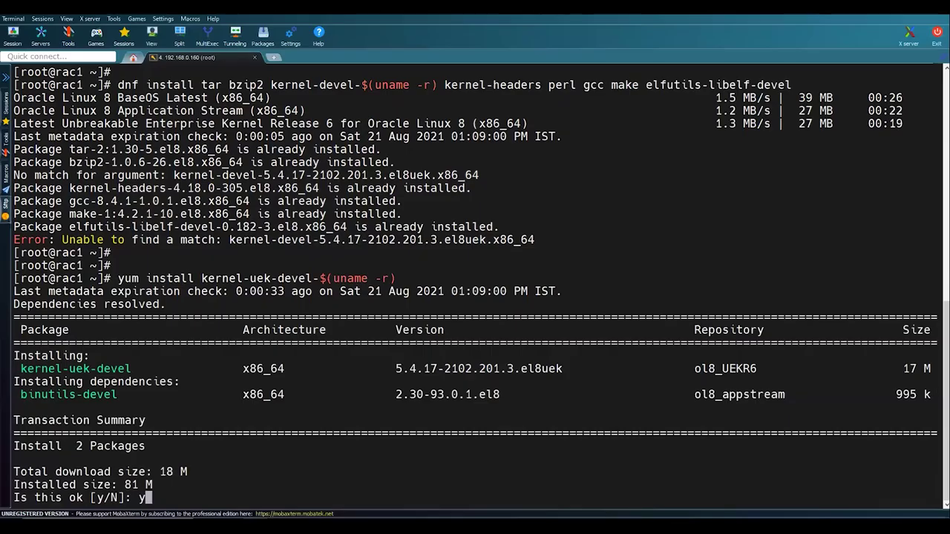
key(Return)
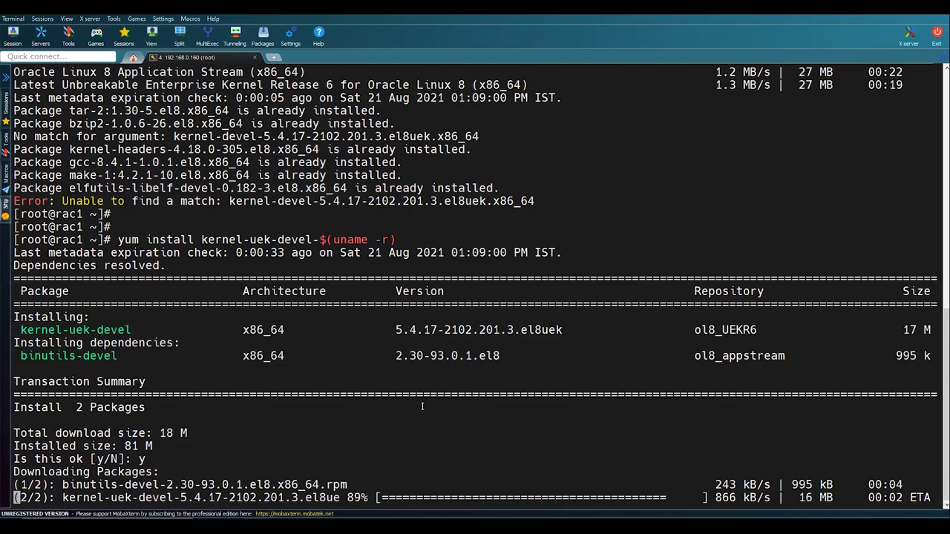
key(alt+Tab)
key(alt+Tab)
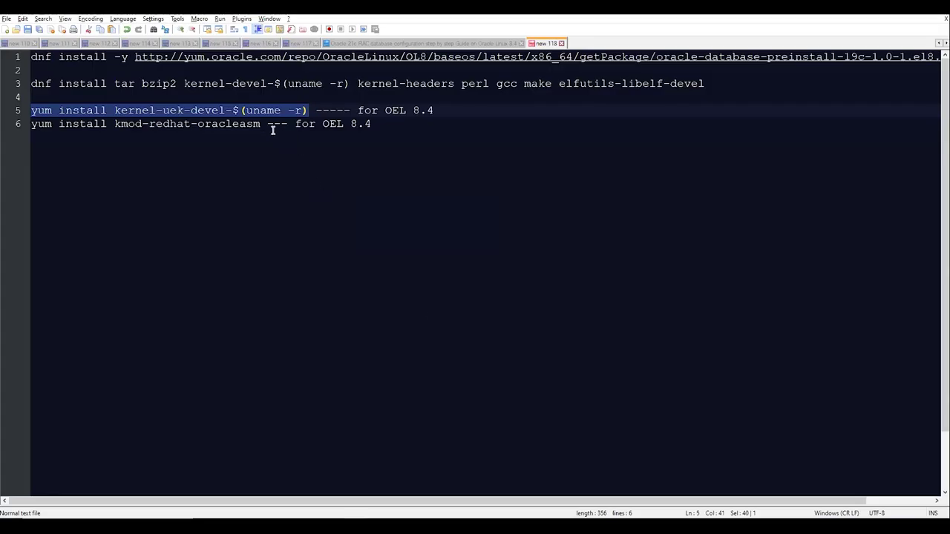
- Copy the line-6 kmod-redhat-oracleasm install command and answer y to import the Oracle GPG key
drag(268, 124, 28, 124)
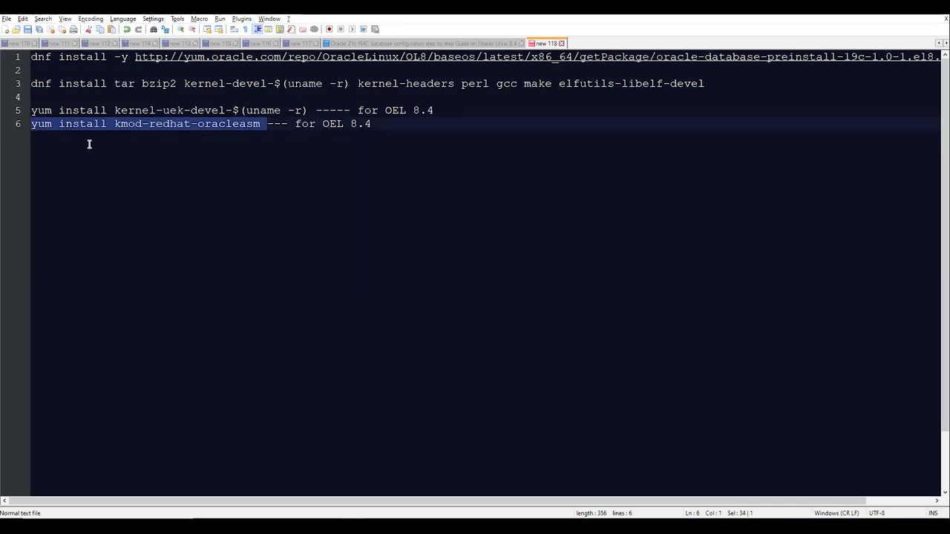
key(alt+Tab)
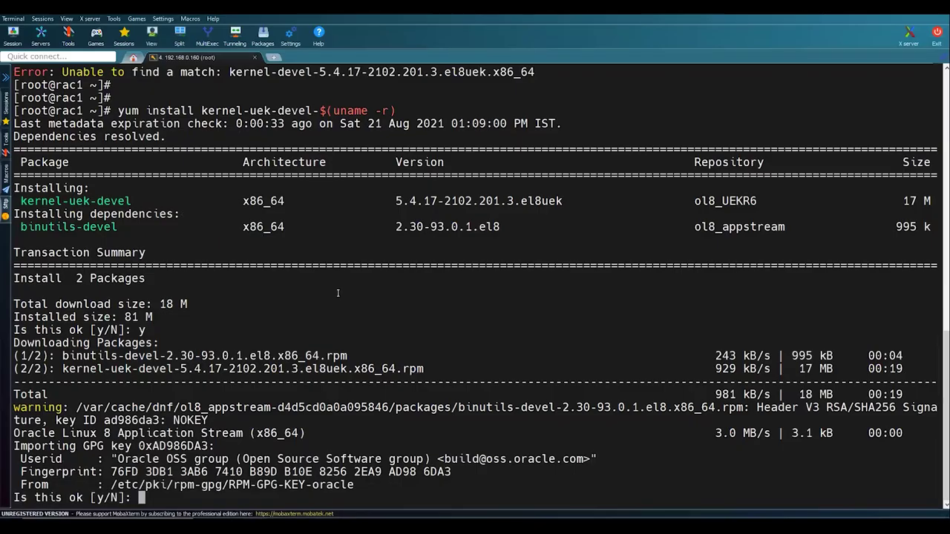
text(y)
key(Return)
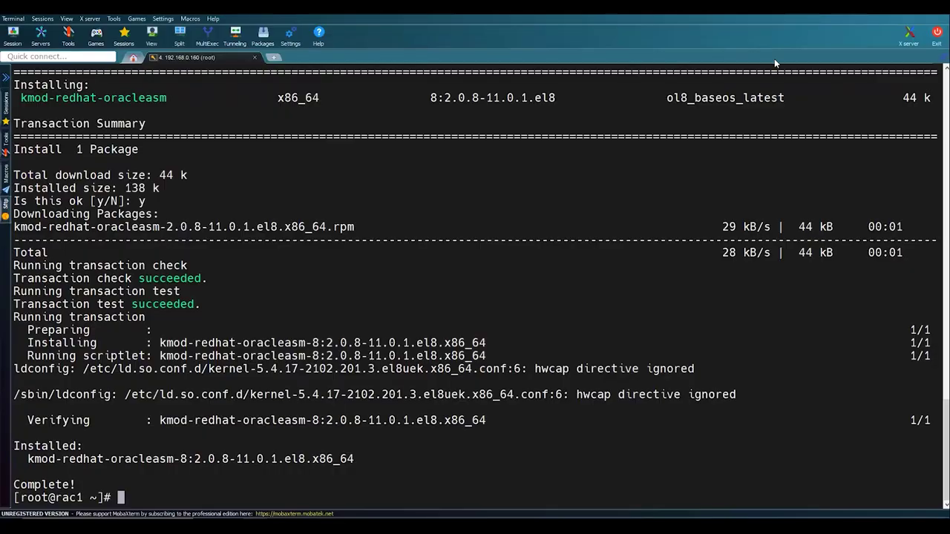
- Review the completed kmod-redhat-oracleasm install output, then bring the Oracle Linux VM to the front
scroll(197, 325, up, 4)
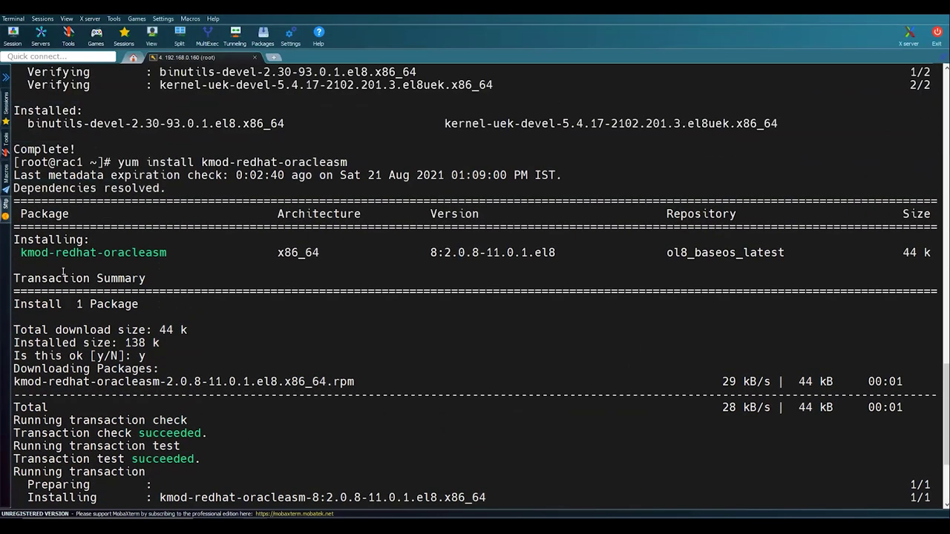
scroll(63, 269, down, 4)
key(alt+Tab)
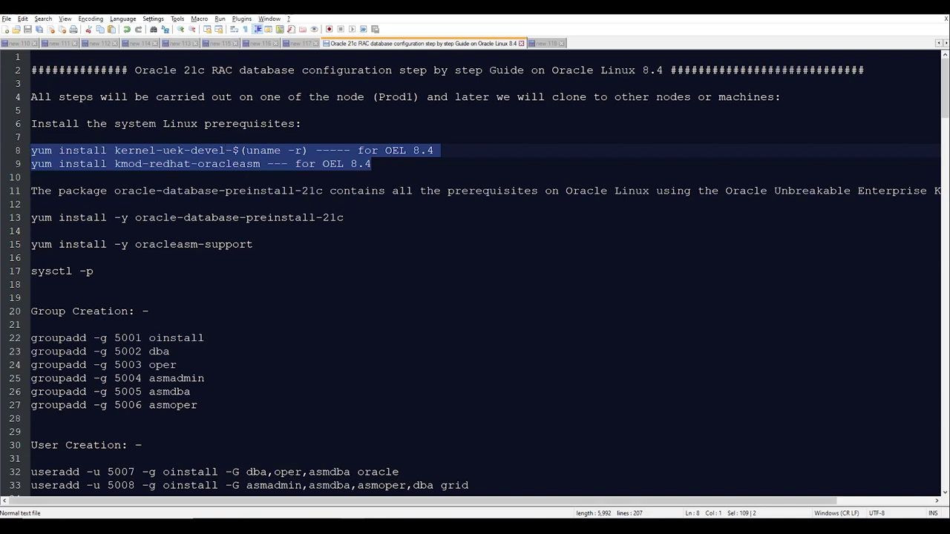
key(alt+Tab)
- Try inserting the Guest Additions CD, then force-eject the disk from the VM's optical drive
click(106, 21)
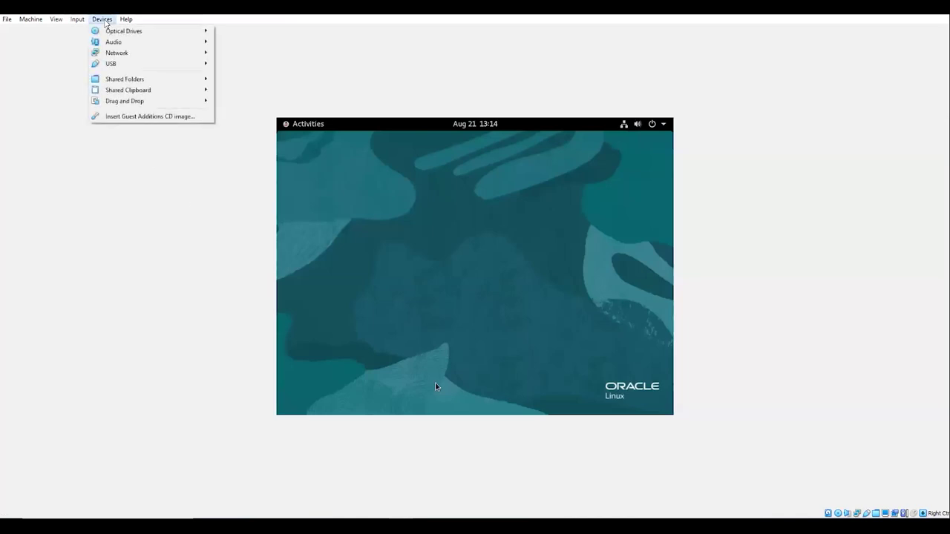
click(126, 117)
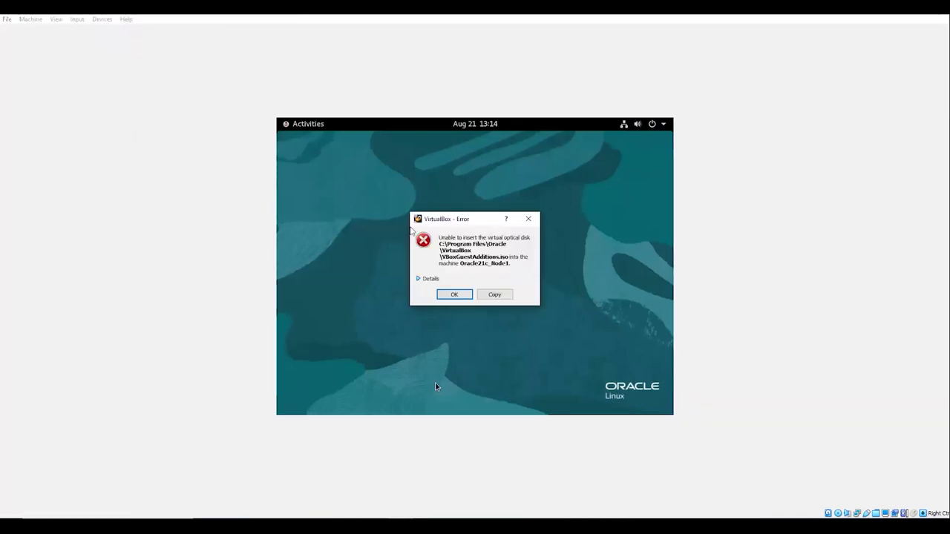
click(456, 297)
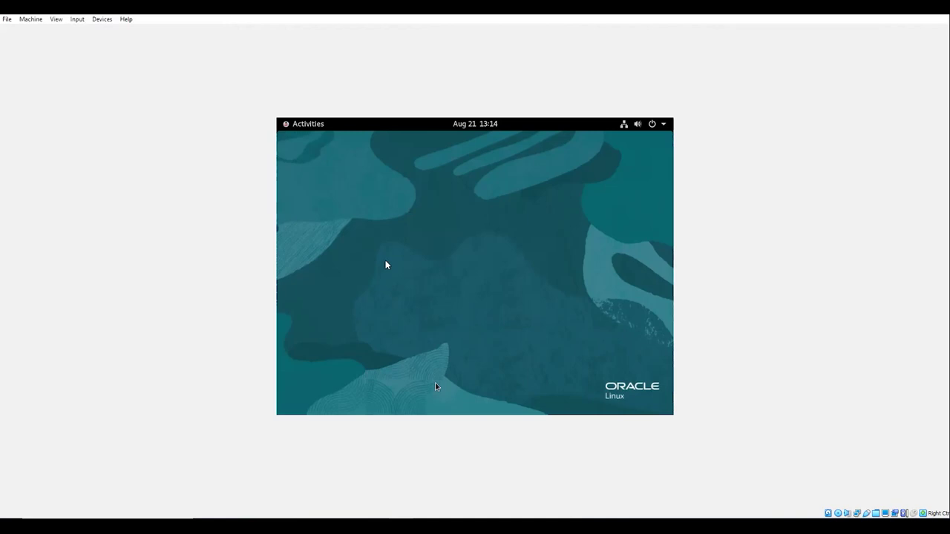
click(104, 20)
mouse_move(120, 33)
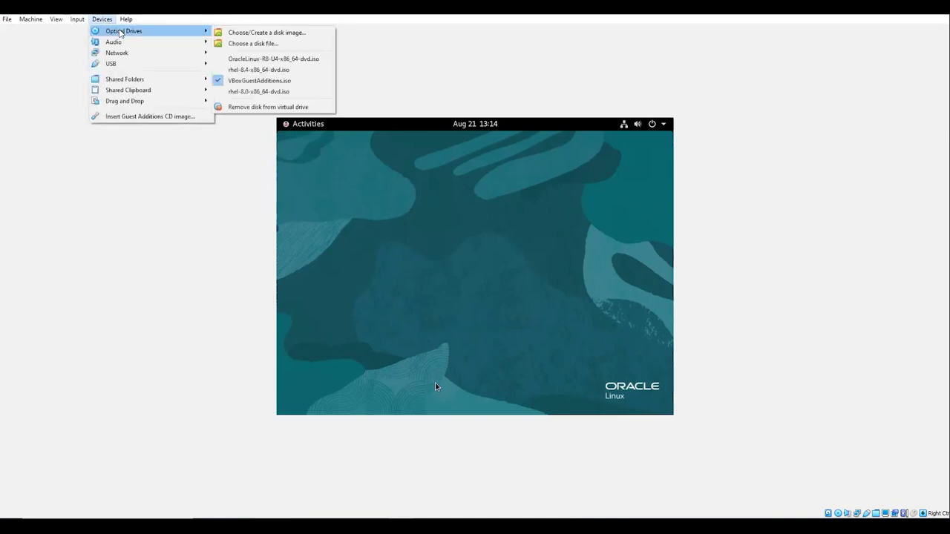
click(259, 107)
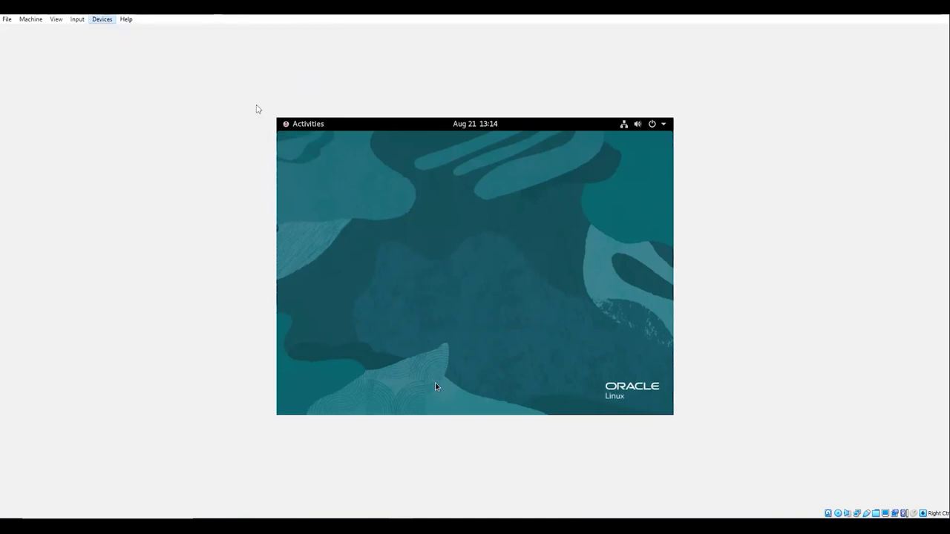
click(466, 299)
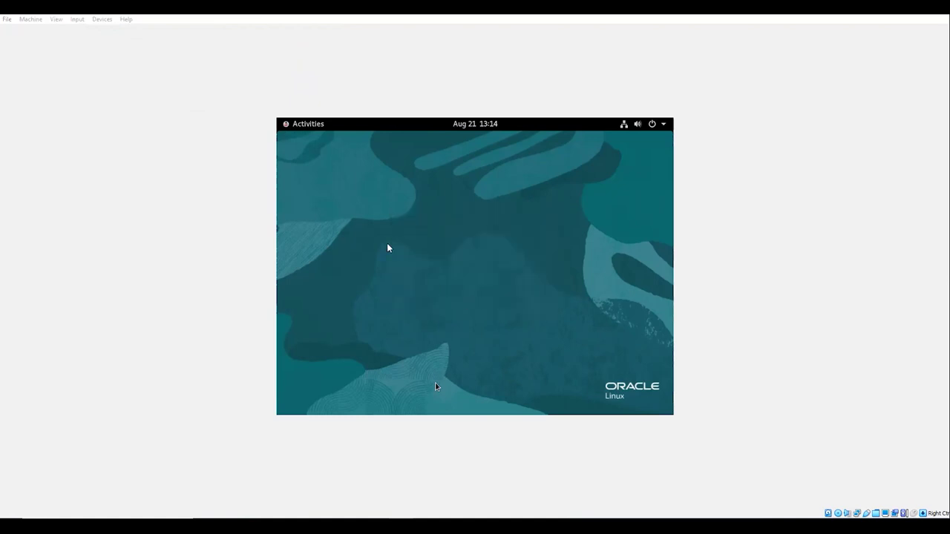
- Mount VBoxGuestAdditions.iso in the optical drive and insert the Guest Additions CD again
click(102, 20)
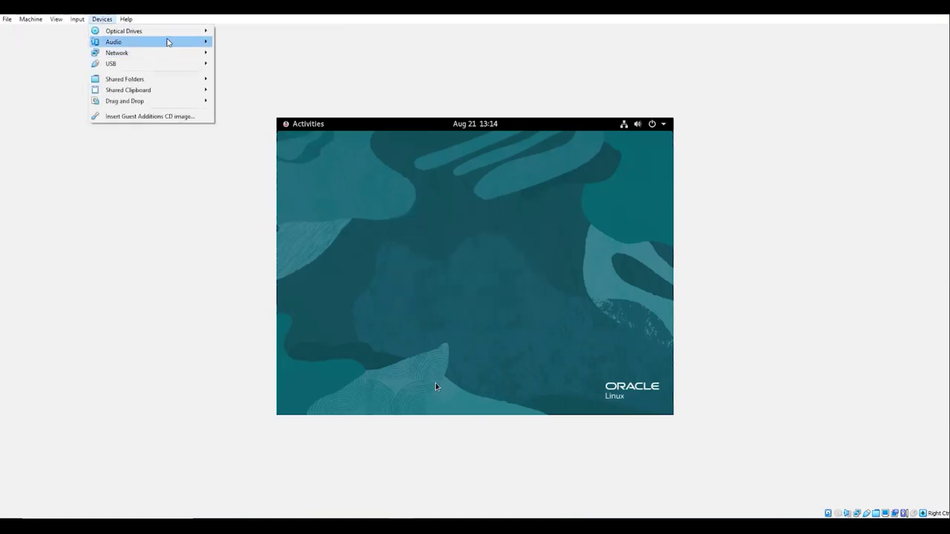
mouse_move(178, 32)
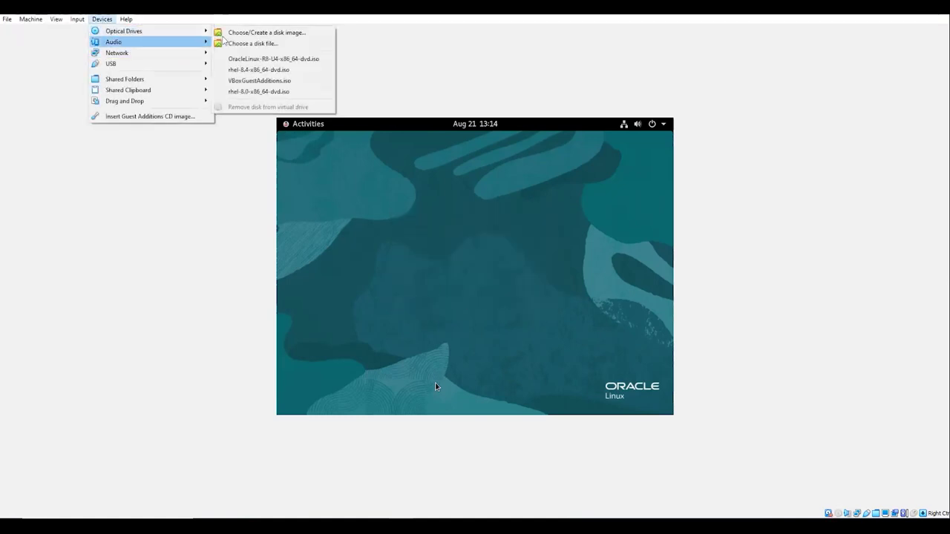
click(274, 80)
click(103, 19)
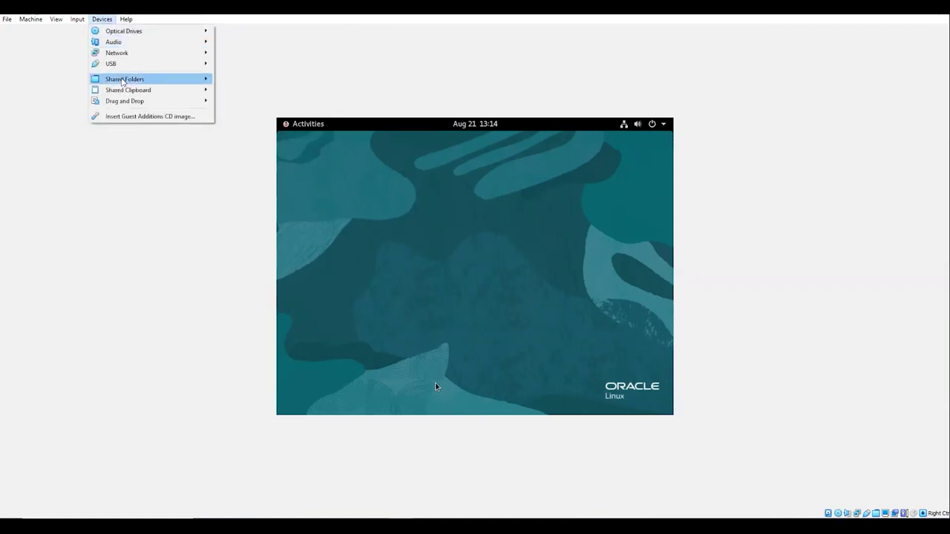
click(135, 117)
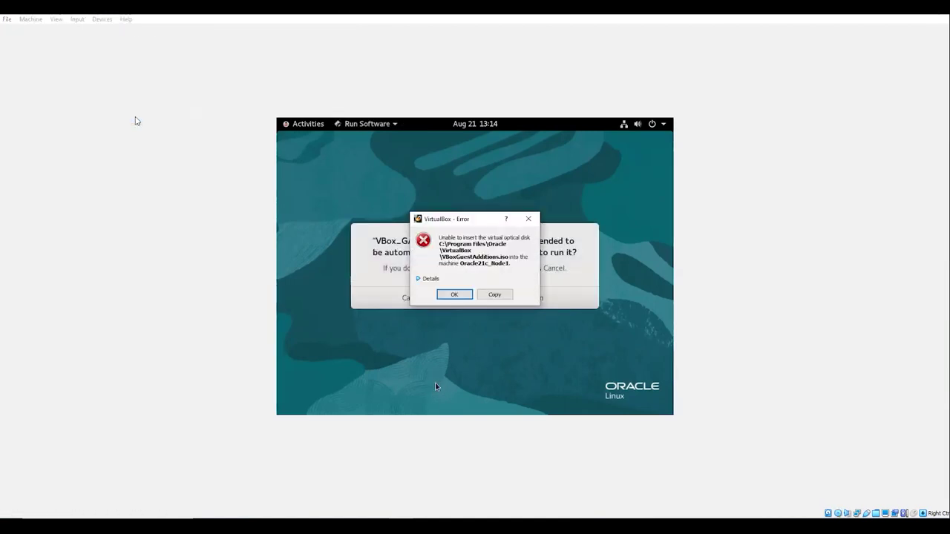
click(456, 295)
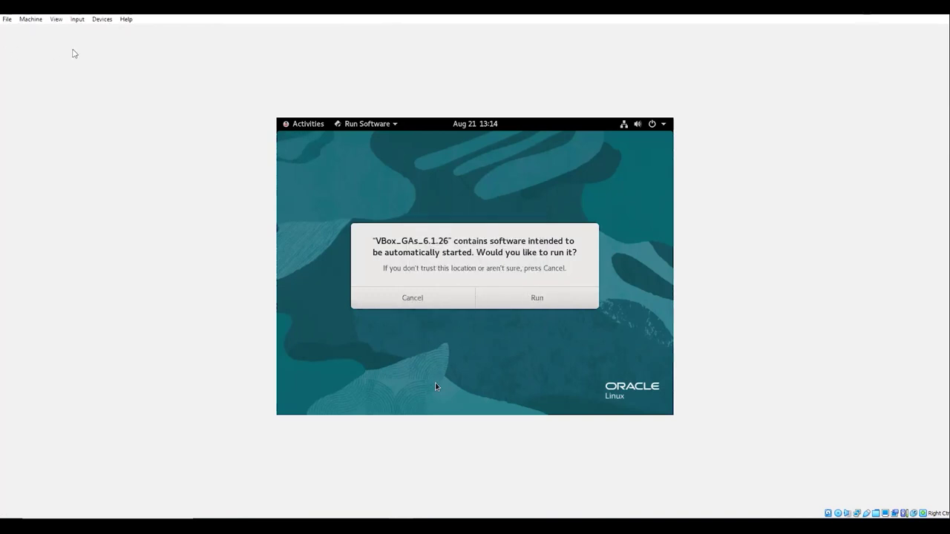
- Run the Guest Additions 6.1.26 autorun installer and answer yes to continue
key(Return)
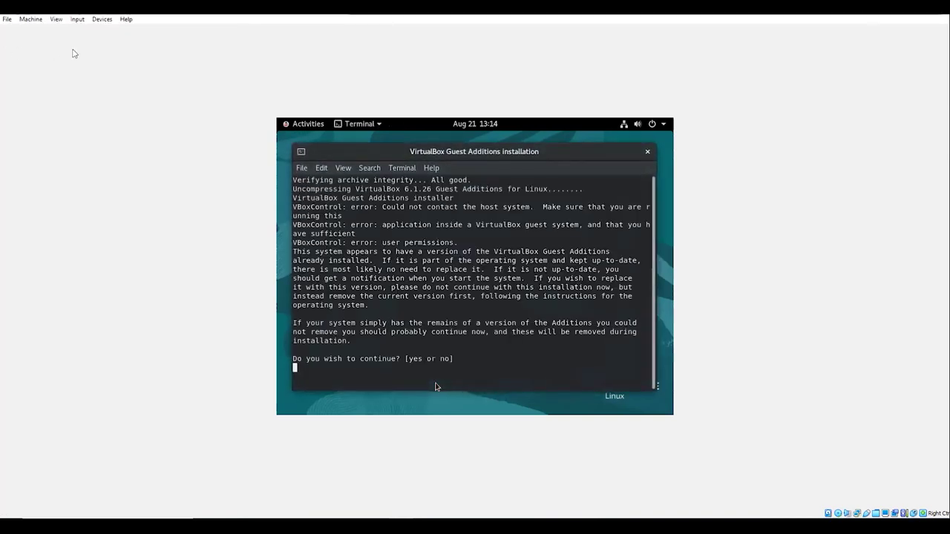
text(yes)
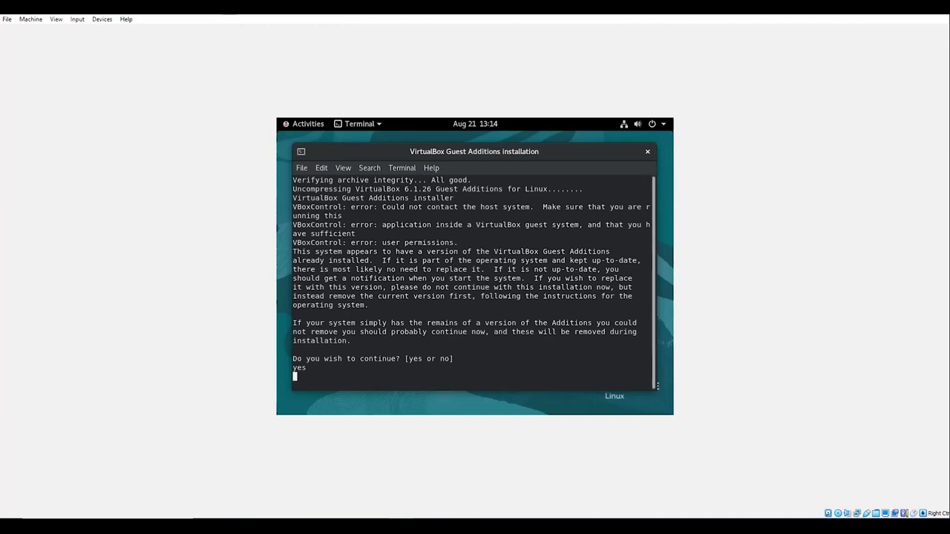
key(Return)
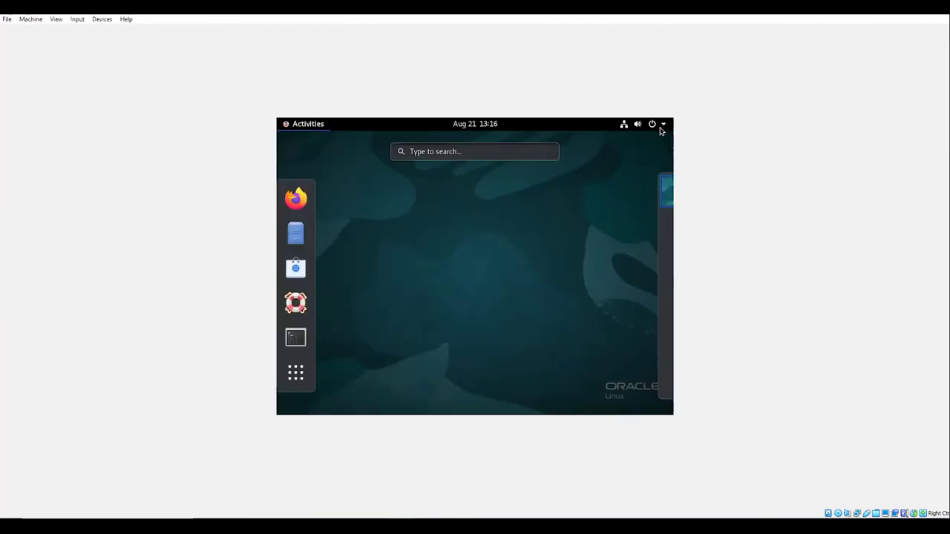
- In the guest's Displays settings, apply a 1400×1050 (4:3) resolution and keep the changes
click(663, 126)
click(551, 274)
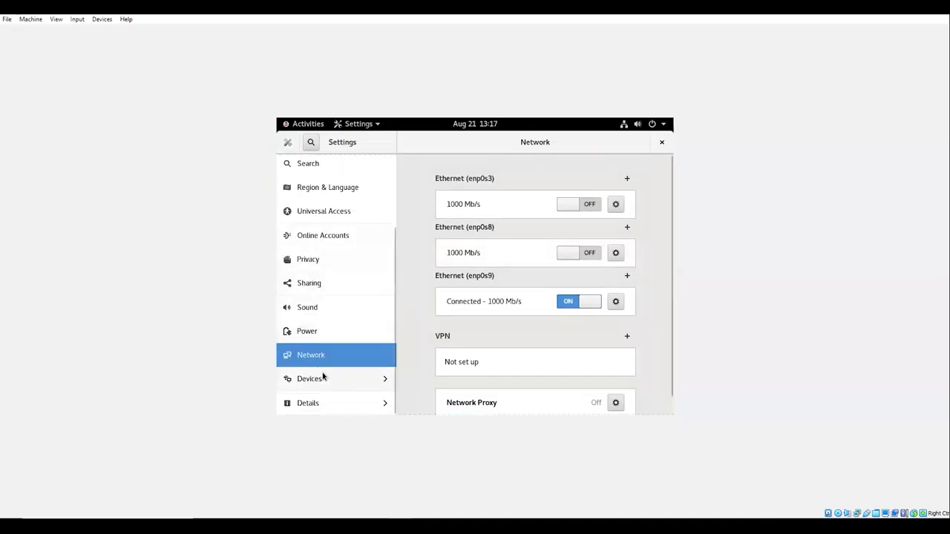
click(335, 379)
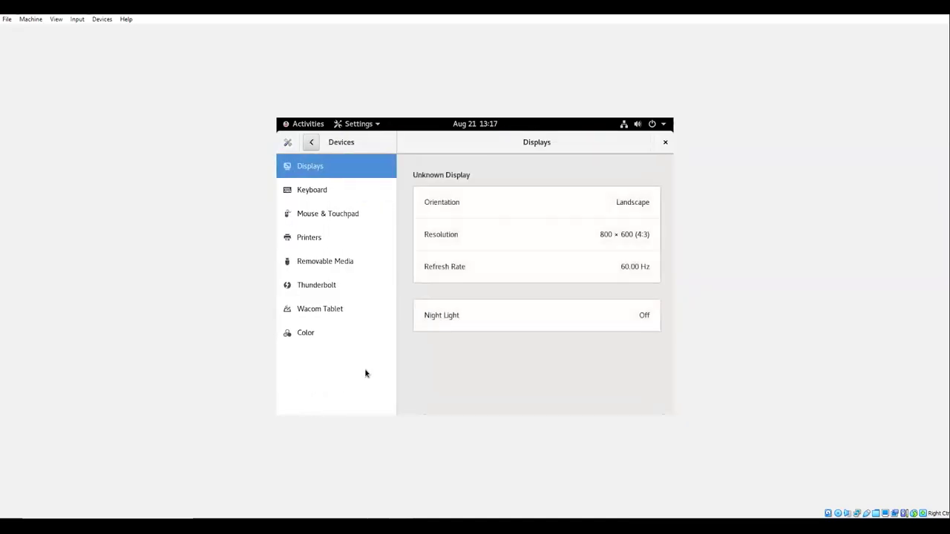
click(494, 236)
click(624, 371)
click(657, 143)
click(533, 316)
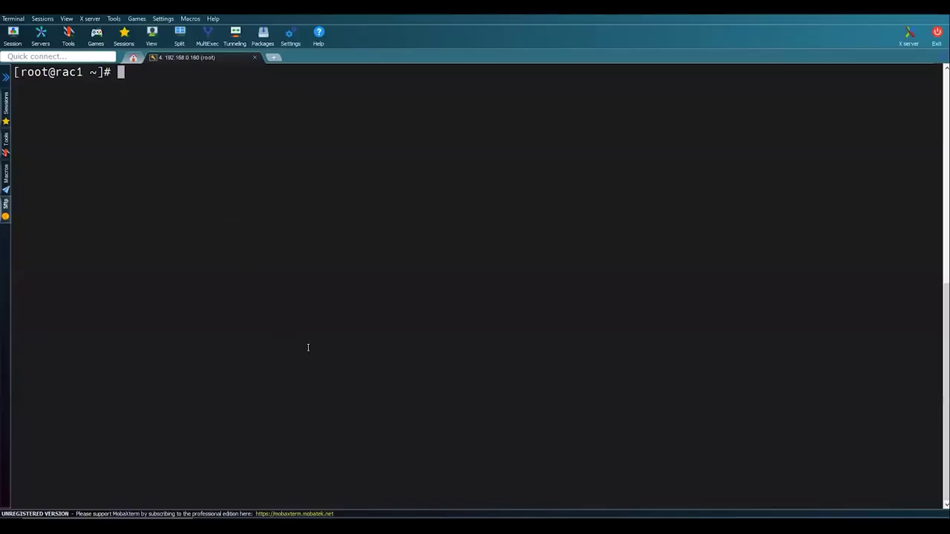
- Present the 2 Node RAC Environment Details slide from the RAC installation slideshow
key(Return)
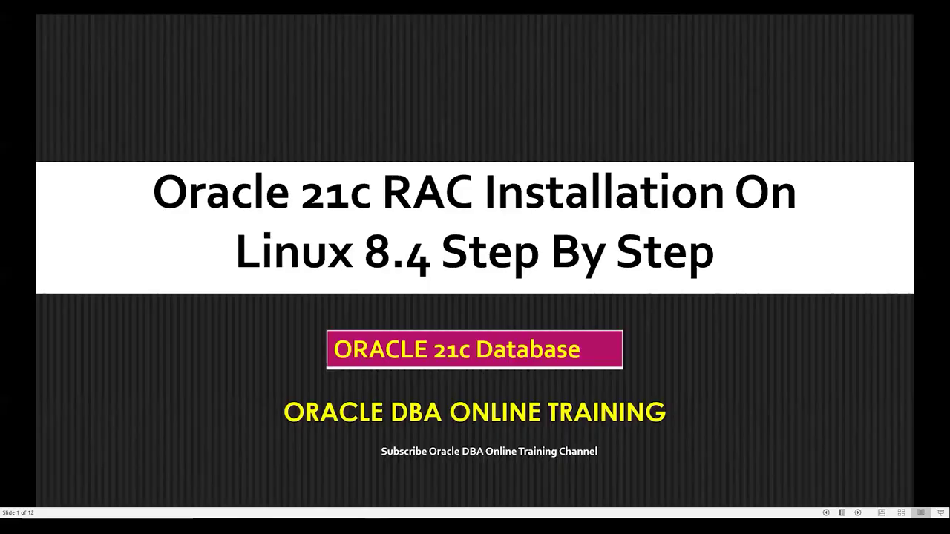
click(272, 215)
key(b)
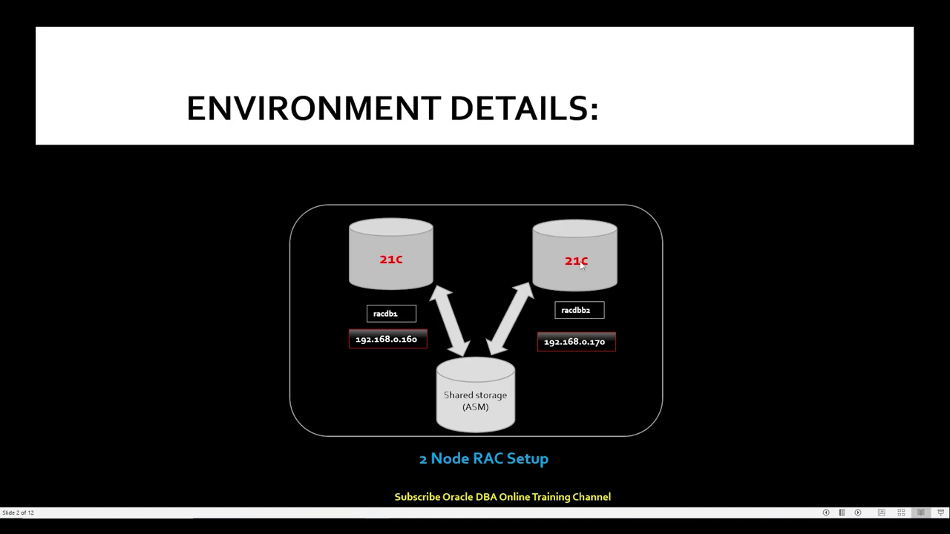
- Select the oracle-database-preinstall-21c yum command on line 13 of the setup guide
key(alt+Tab)
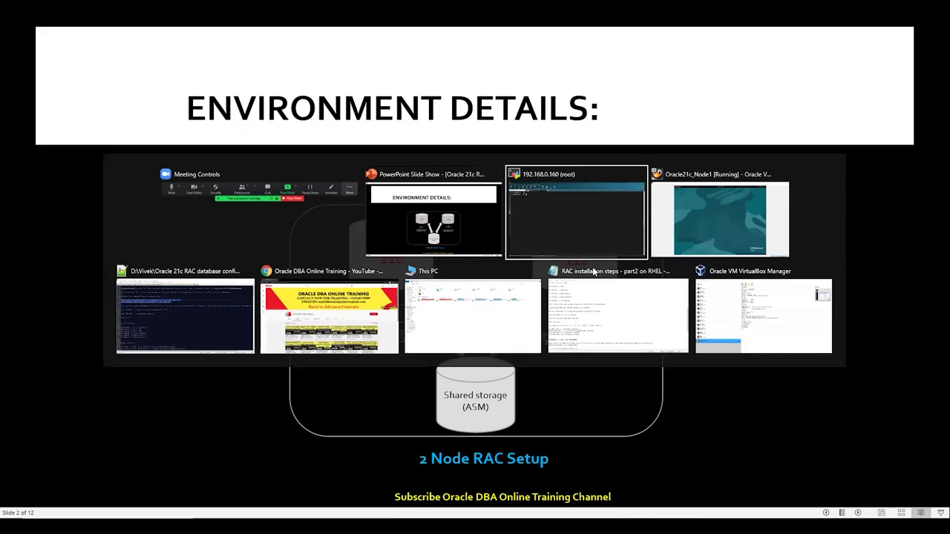
key(alt+Tab)
key(alt+Tab)
key(alt+Tab)
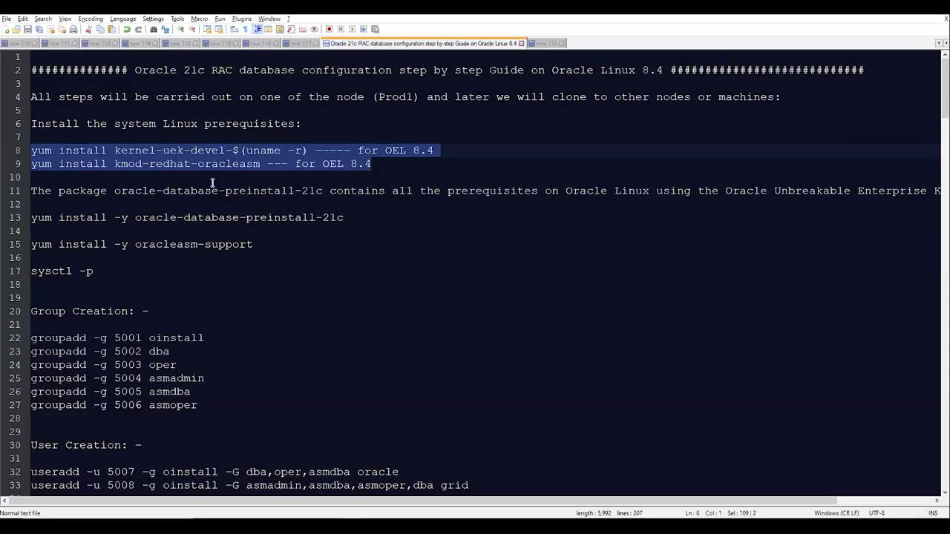
drag(355, 218, 28, 218)
key(ctrl+c)
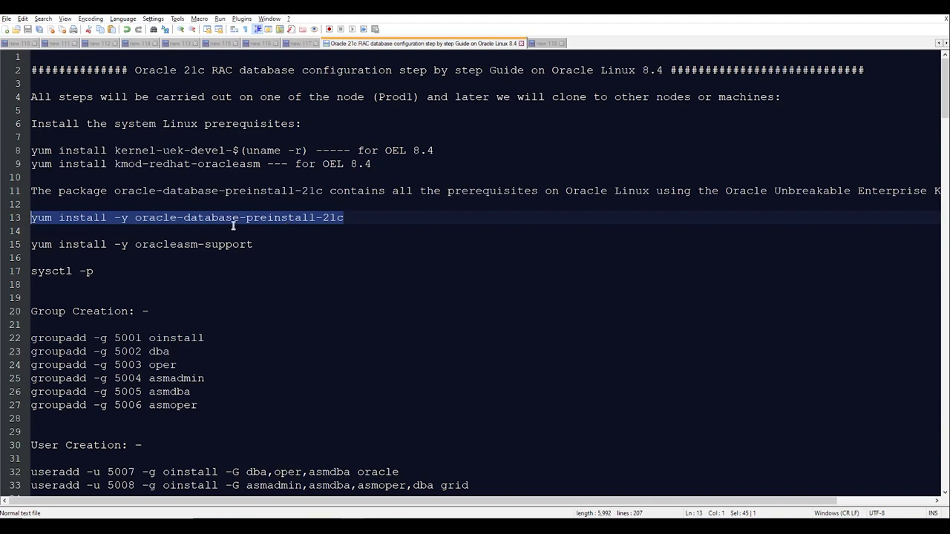
- Paste and run the yum install of oracle-database-preinstall-21c on rac1
key(alt+Tab)
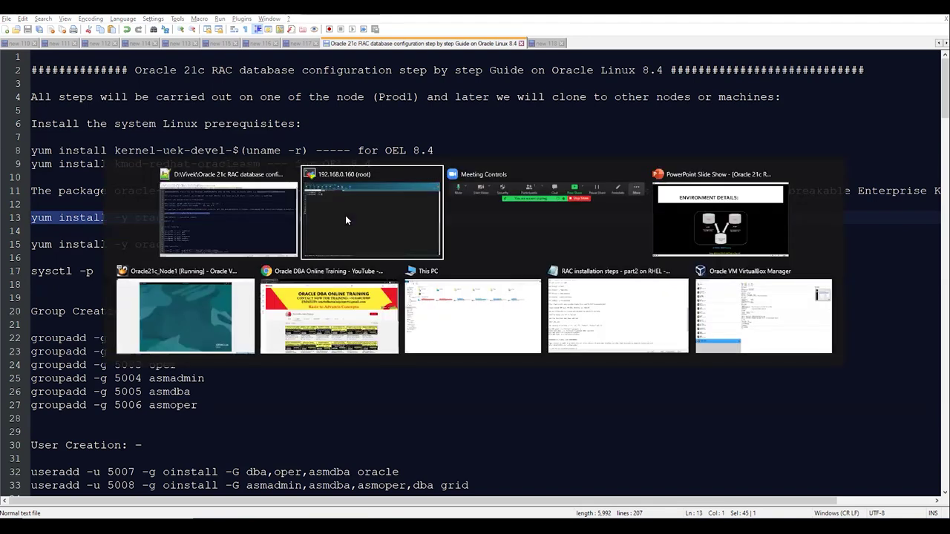
right_click(345, 215)
key(Return)
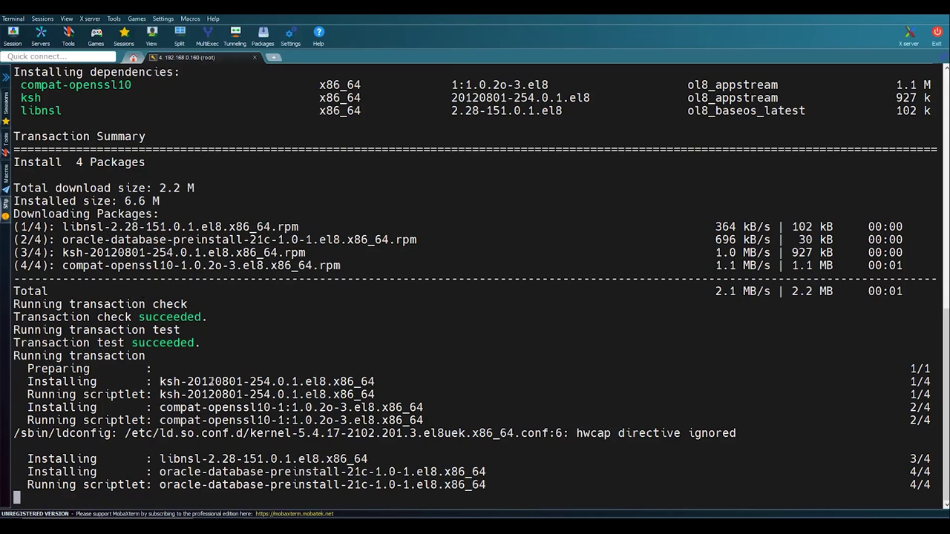
- Copy sysctl -p from the guide and run it on rac1 to apply the kernel settings
key(alt+Tab)
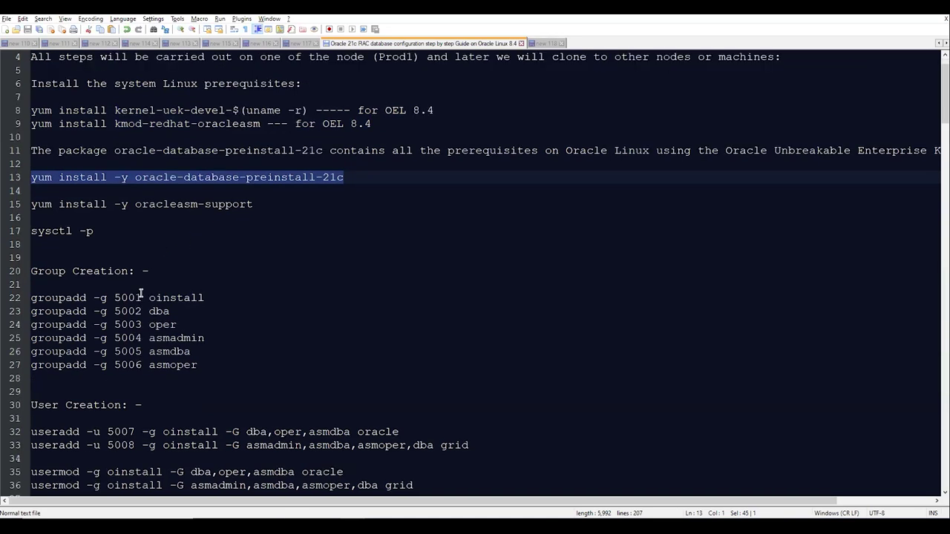
scroll(140, 294, down, 1)
drag(111, 195, 31, 193)
key(ctrl+c)
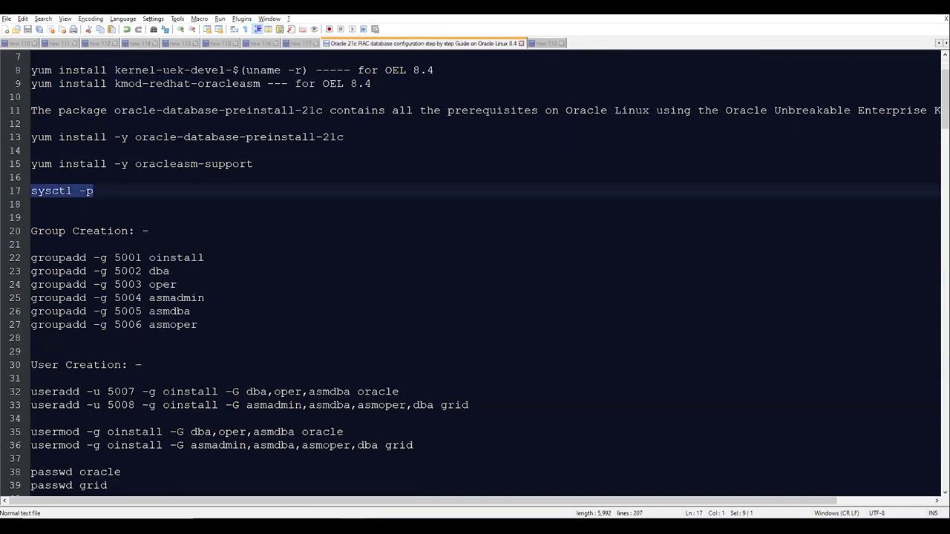
key(alt+Tab)
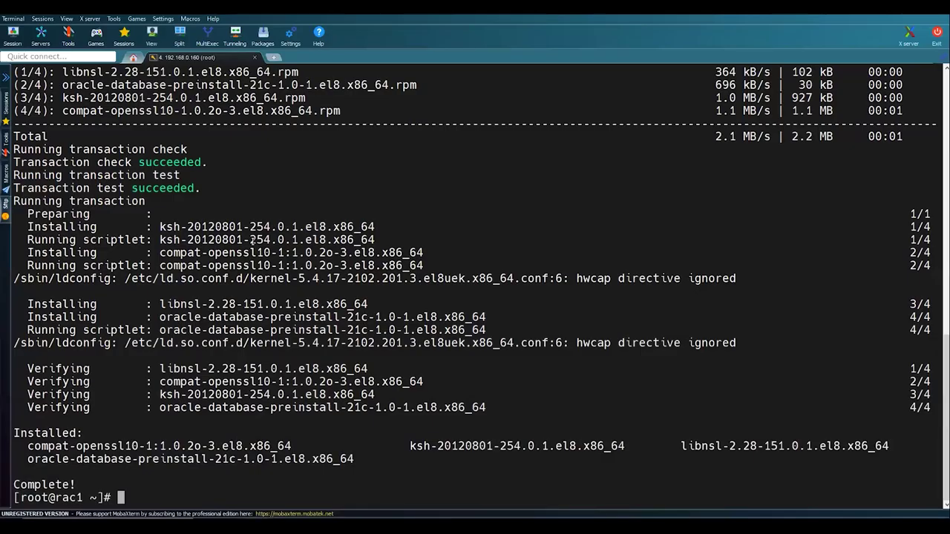
right_click(252, 240)
key(Return)
key(Return)
key(Return)
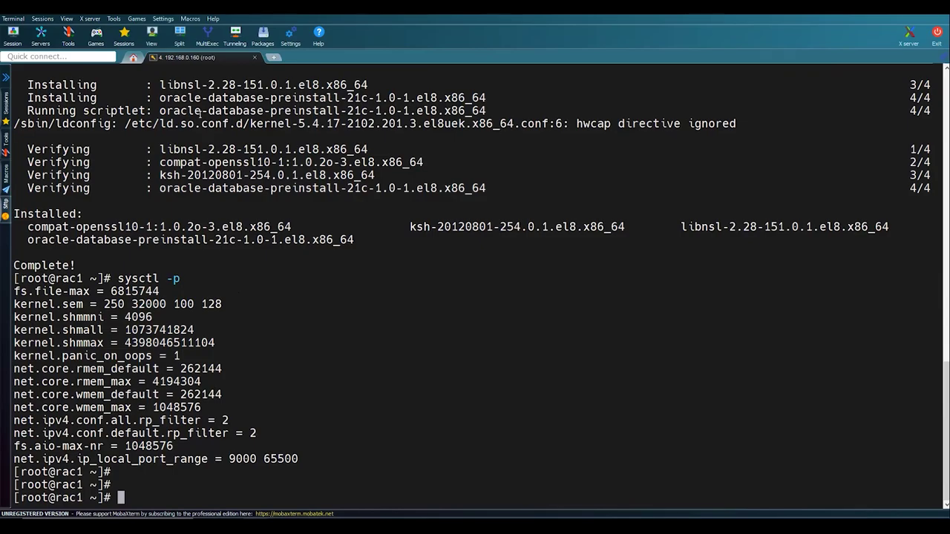
- Paste and run the six groupadd commands for oinstall, dba, oper, asmadmin, asmdba and asmoper
key(alt+Tab)
drag(216, 328, 22, 258)
key(ctrl+c)
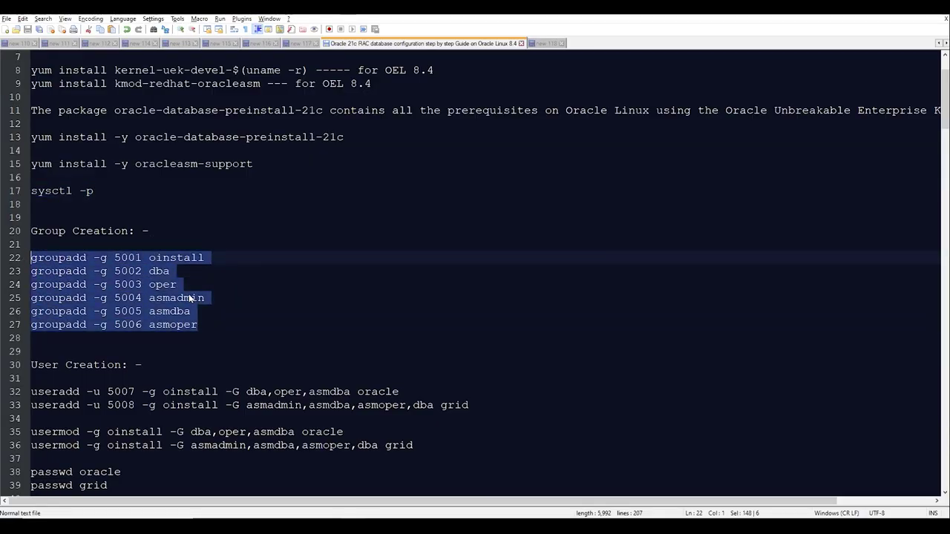
key(alt+Tab)
right_click(190, 298)
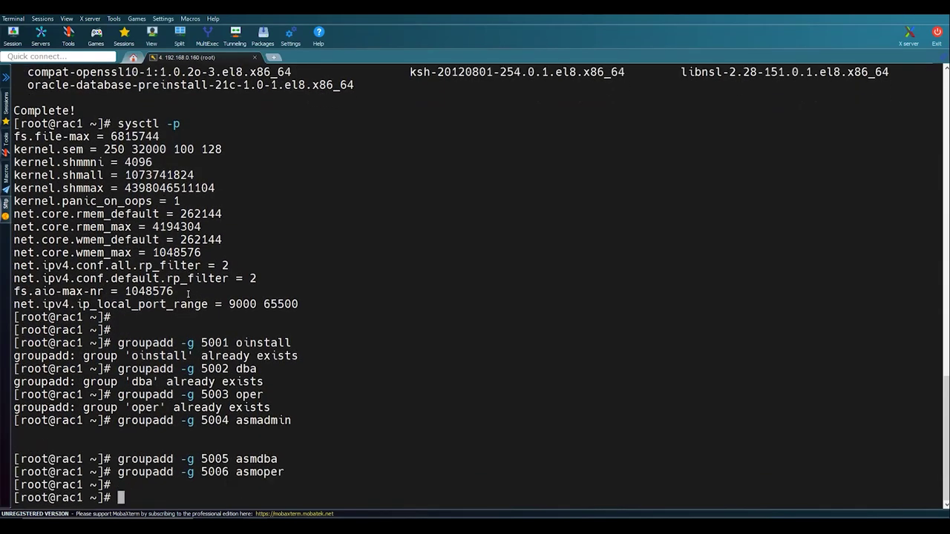
key(alt+Tab)
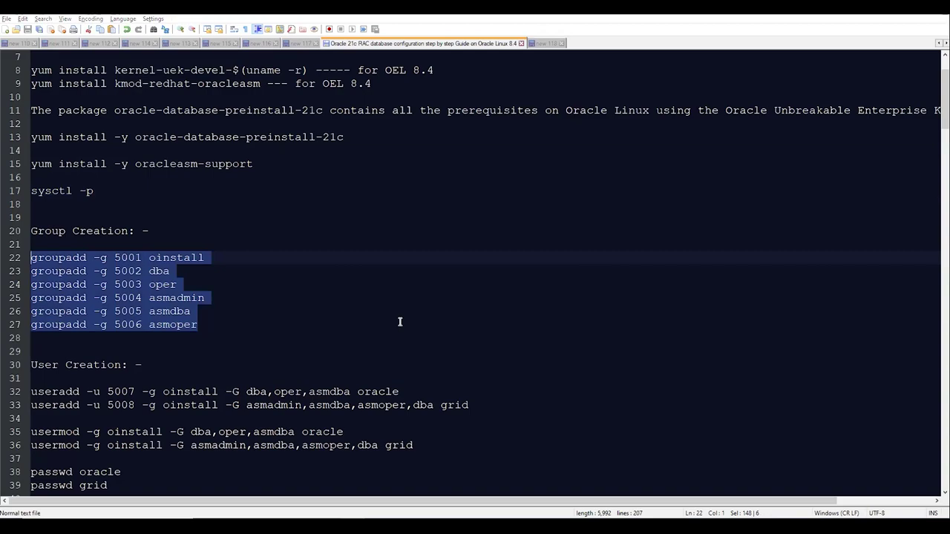
key(alt+Tab)
key(alt+Tab)
key(alt+Tab)
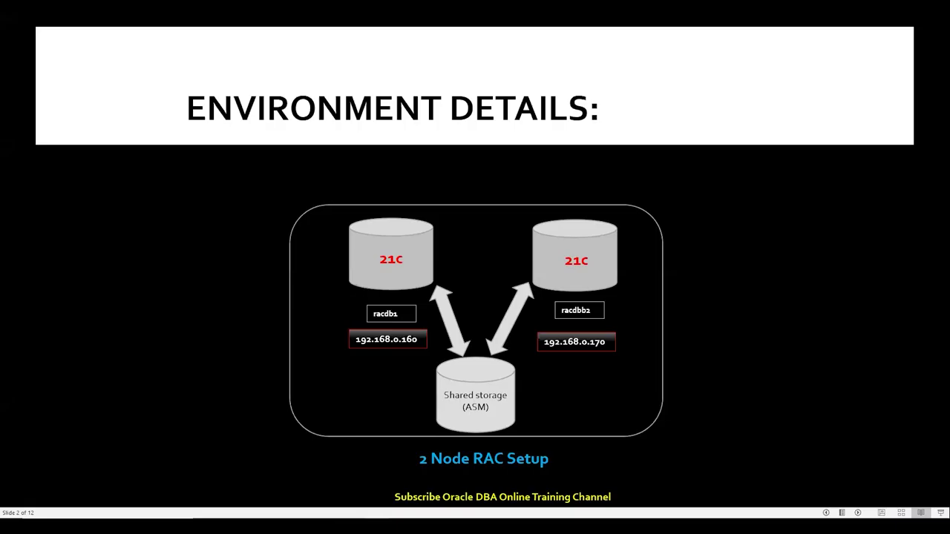
- Advance the slide show through System Minimum Requirements to STEP1: SYSTEM PREREQUISITES, then return to the guide
key(Right)
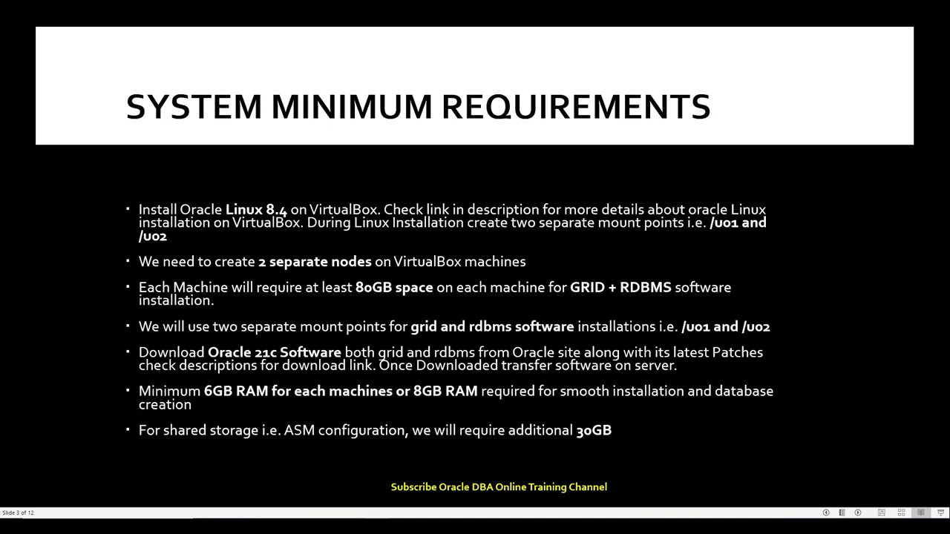
key(Right)
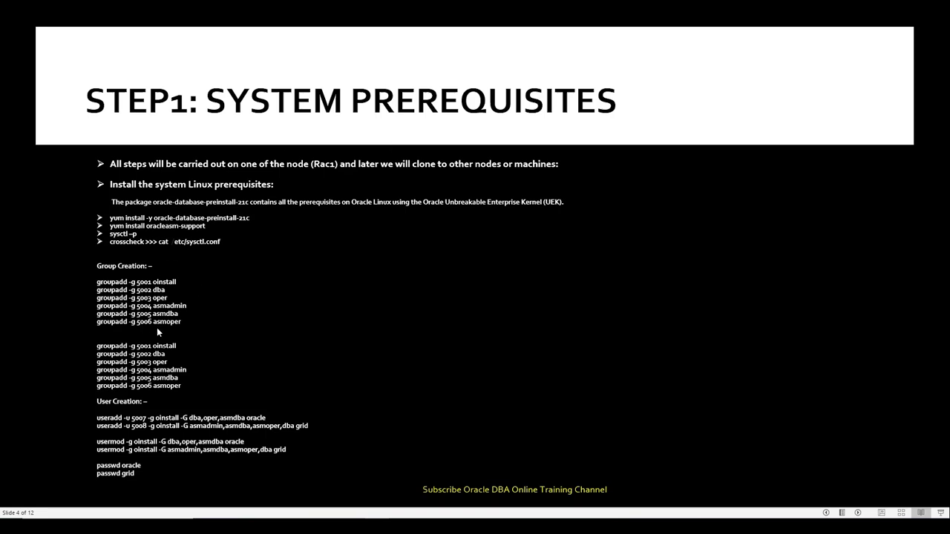
key(alt+Tab)
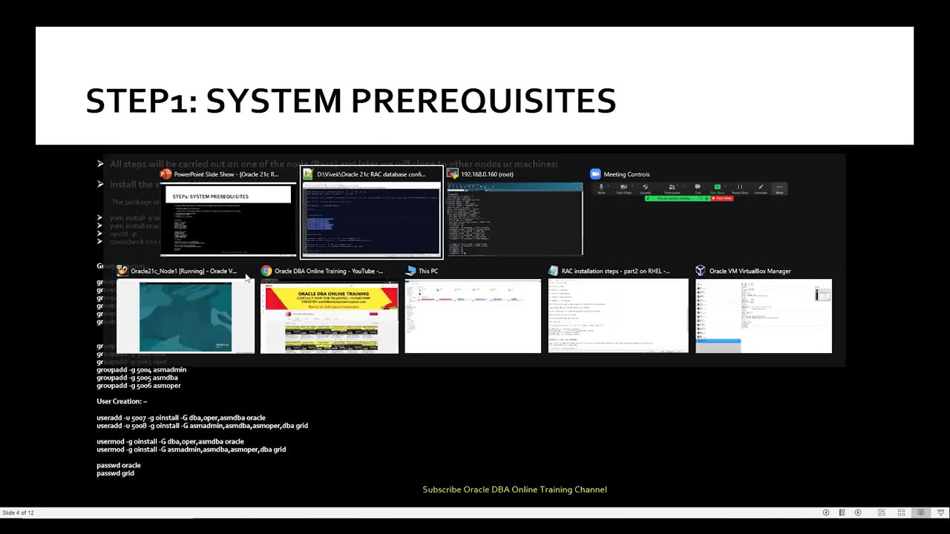
key(alt+Tab)
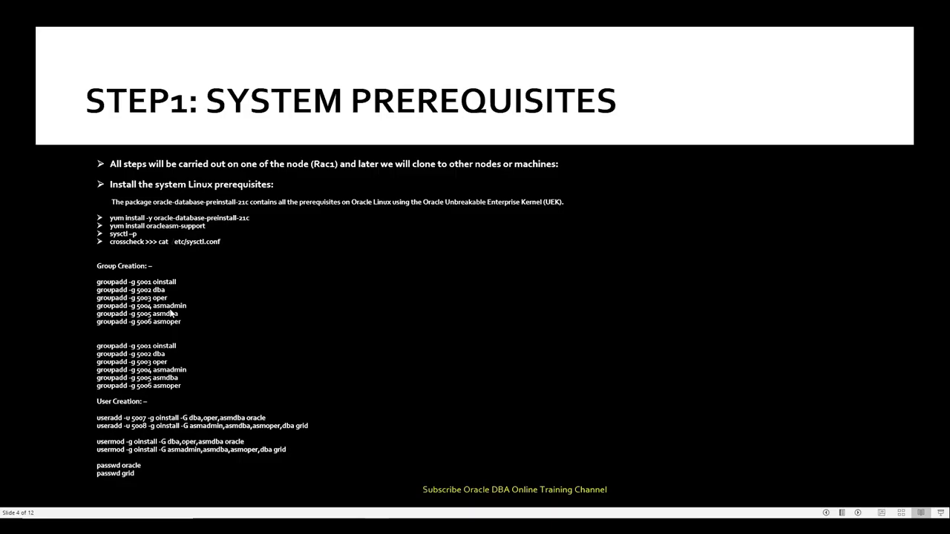
key(alt+Tab)
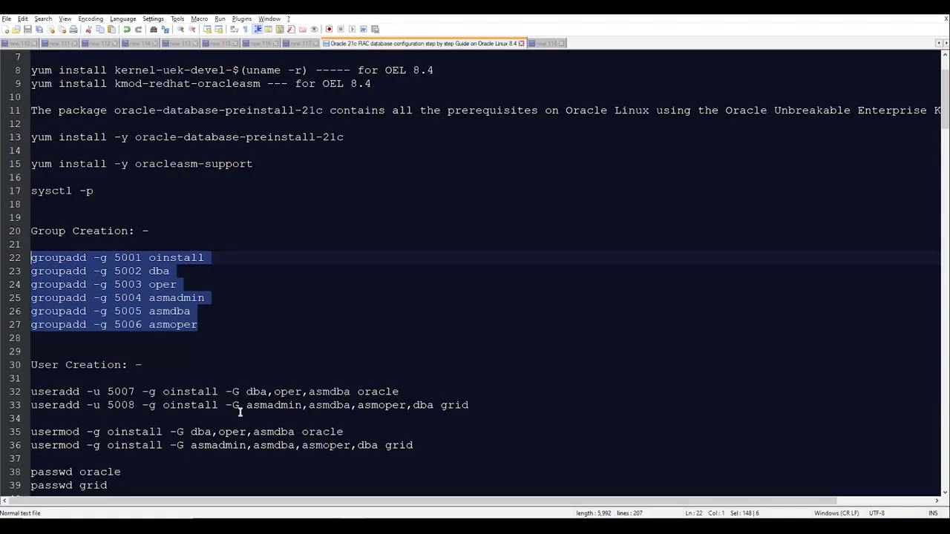
- Check the oracle user with id oracle, then paste and run the useradd command creating grid
drag(490, 405, 293, 405)
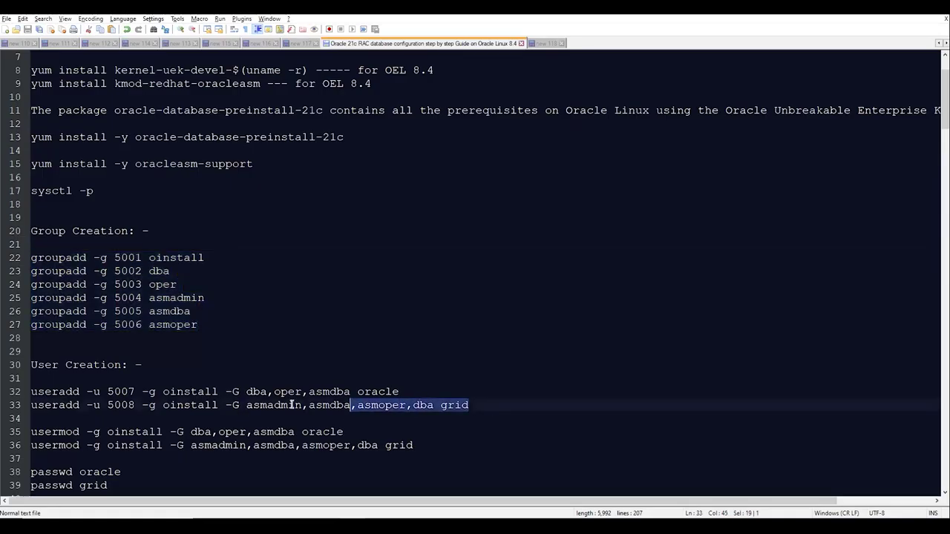
shift+click(31, 406)
key(ctrl+c)
key(alt+Tab)
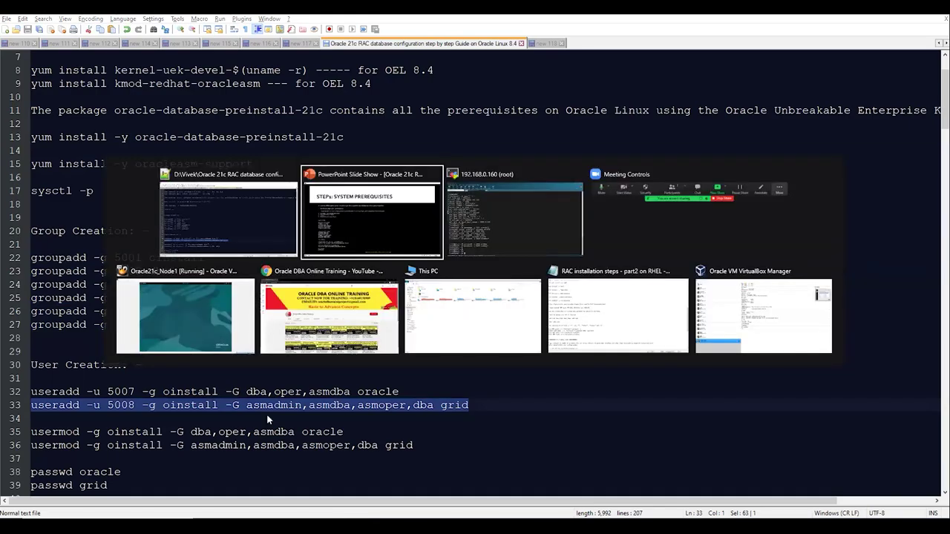
key(alt+Tab)
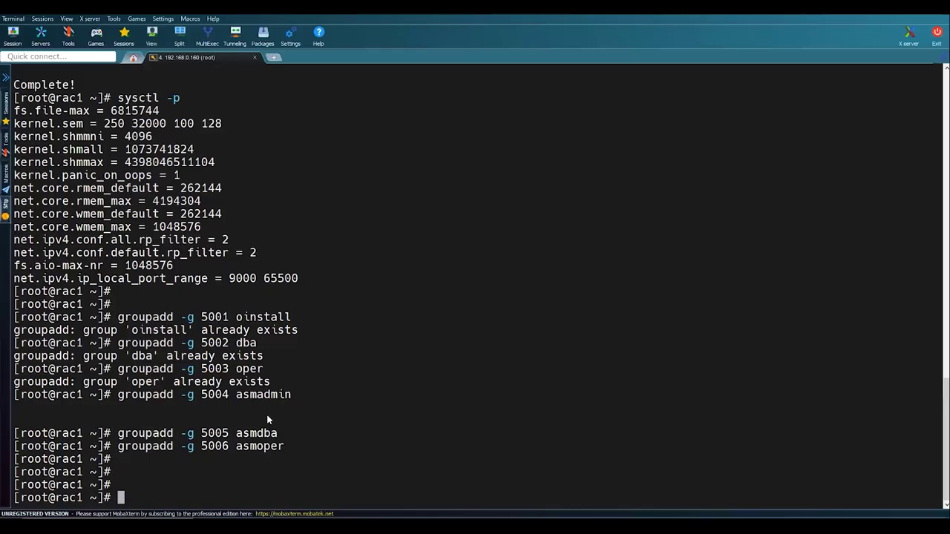
key(Return)
key(Return)
key(Return)
text(id oracle)
key(Return)
key(Return)
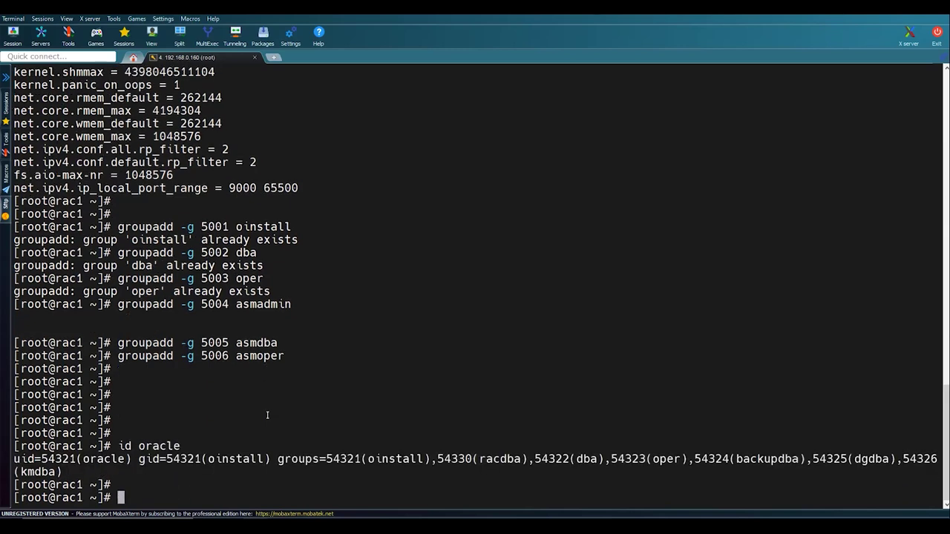
key(Return)
right_click(267, 415)
key(Return)
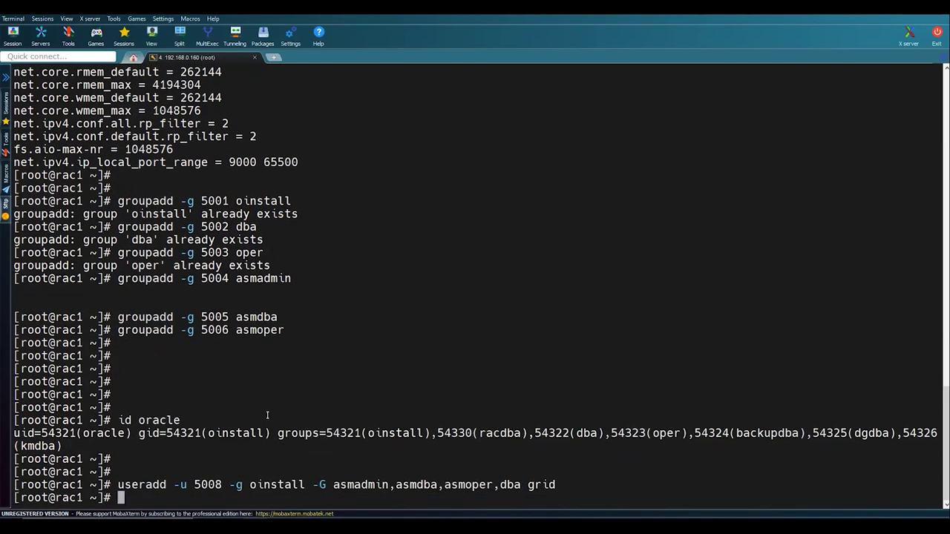
key(Return)
- Run the guide's usermod group commands and set a new password for oracle
key(alt+Tab)
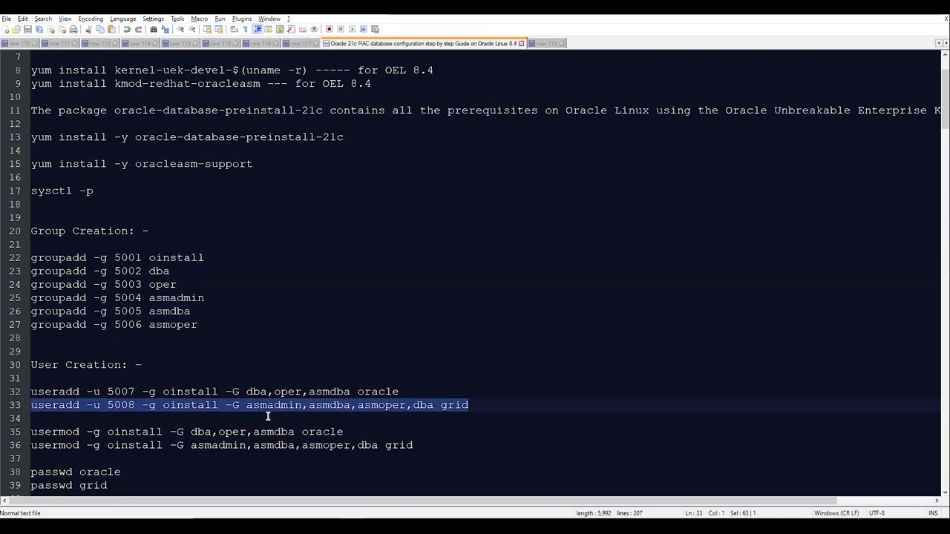
scroll(417, 441, down, 2)
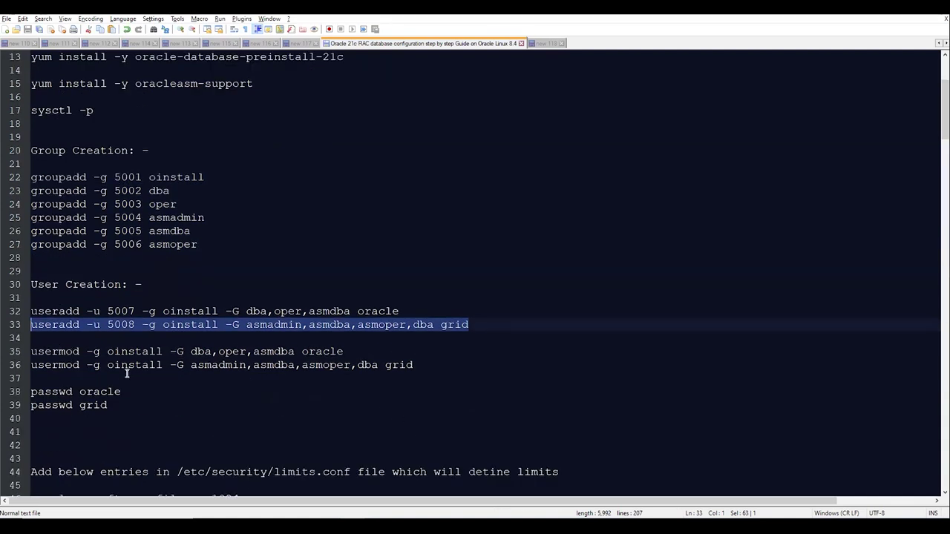
drag(32, 351, 182, 391)
key(ctrl+c)
key(alt+Tab)
right_click(182, 391)
key(Return)
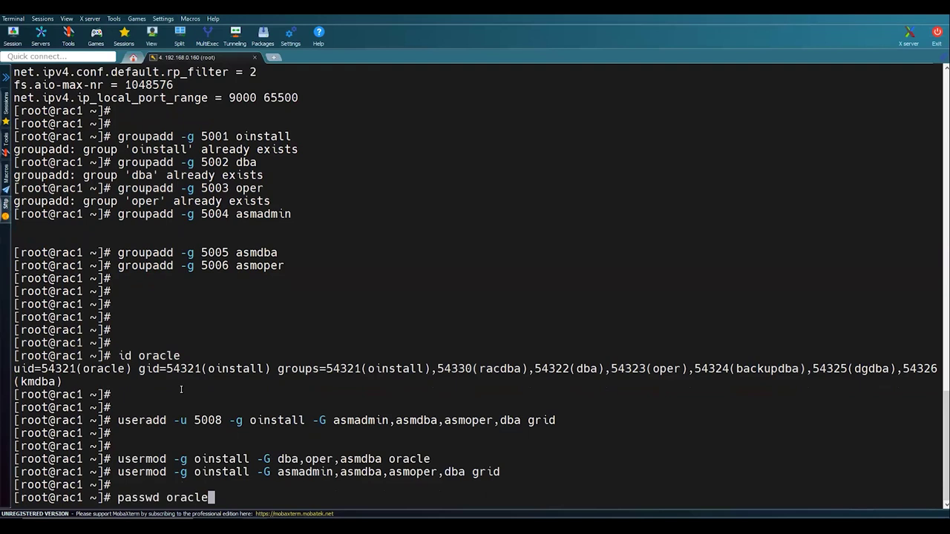
key(Return)
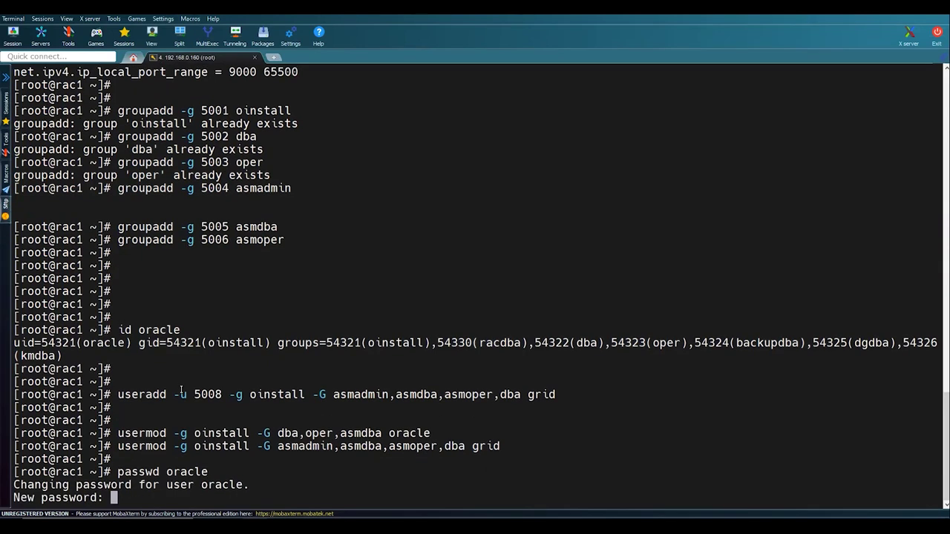
key(Return)
- Run passwd grid from the guide and set the grid user's new password
key(Return)
key(Return)
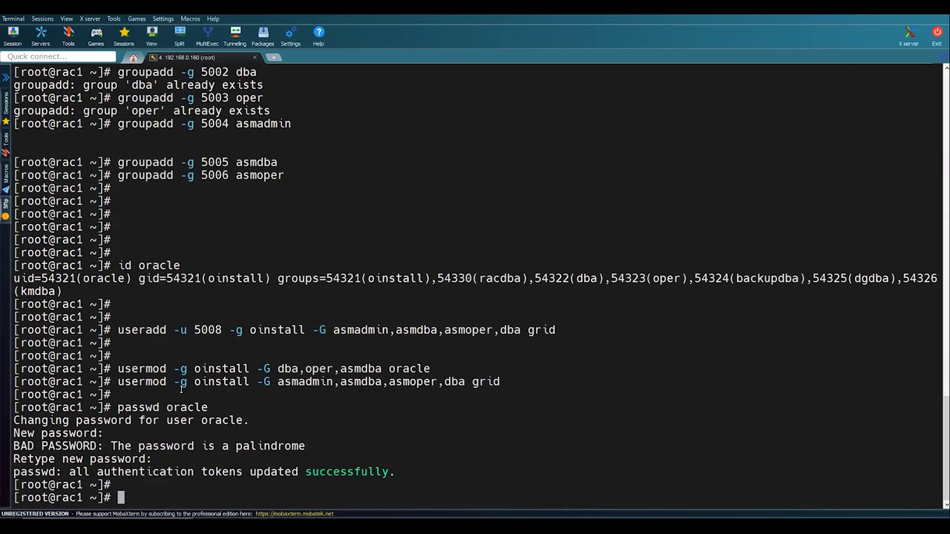
key(alt+Tab)
key(Down)
key(Down)
key(Down)
key(shift+Home)
key(ctrl+c)
key(alt+Tab)
right_click(182, 390)
key(Return)
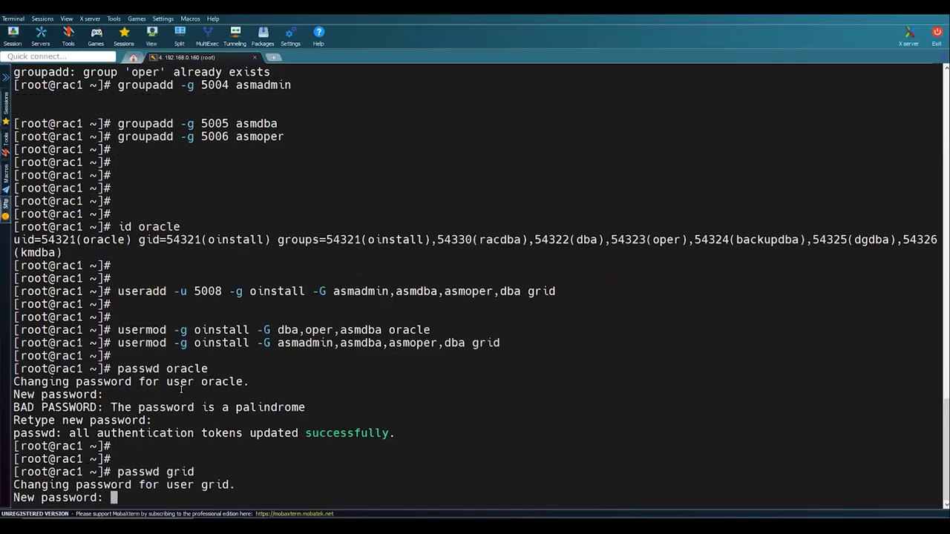
key(Return)
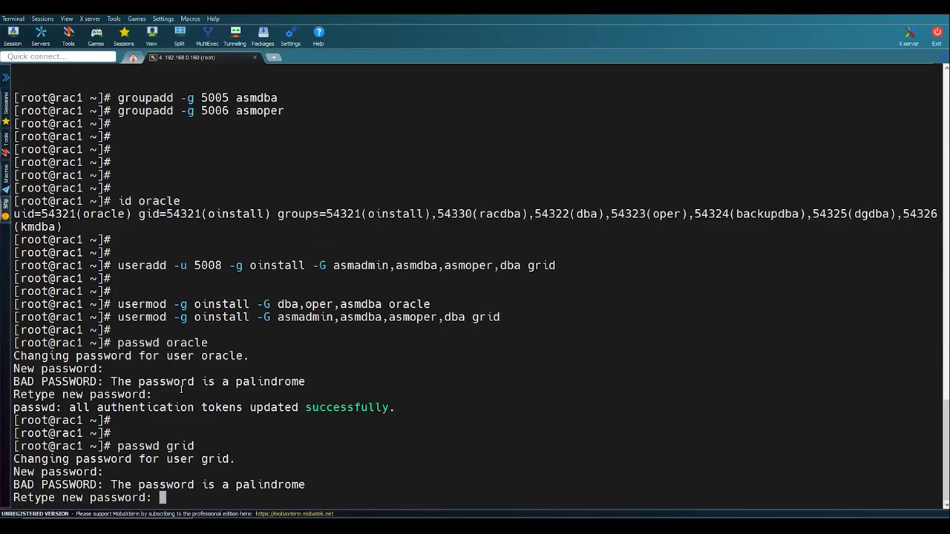
key(Return)
key(Return)
key(alt+Tab)
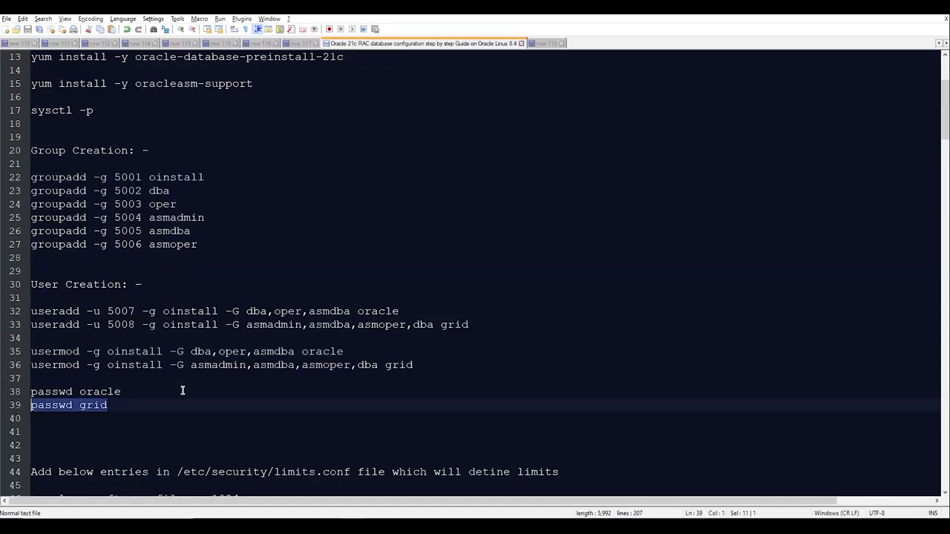
- Copy the /etc/security/limits.conf path from the setup guide
key(Down)
key(Down)
key(Down)
key(Down)
key(Down)
key(Down)
key(Down)
key(Down)
key(Down)
key(Down)
key(Down)
key(Down)
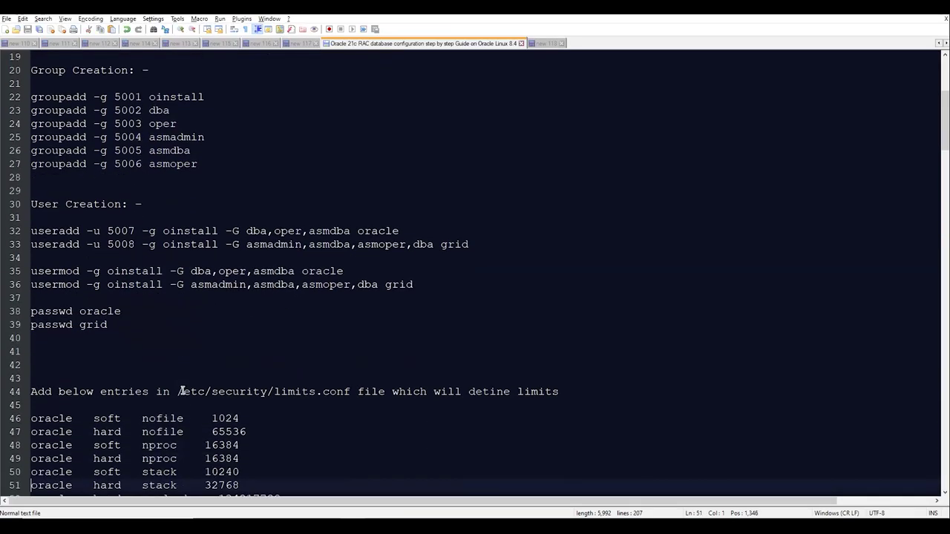
drag(184, 391, 288, 393)
drag(350, 392, 178, 391)
key(alt+Tab)
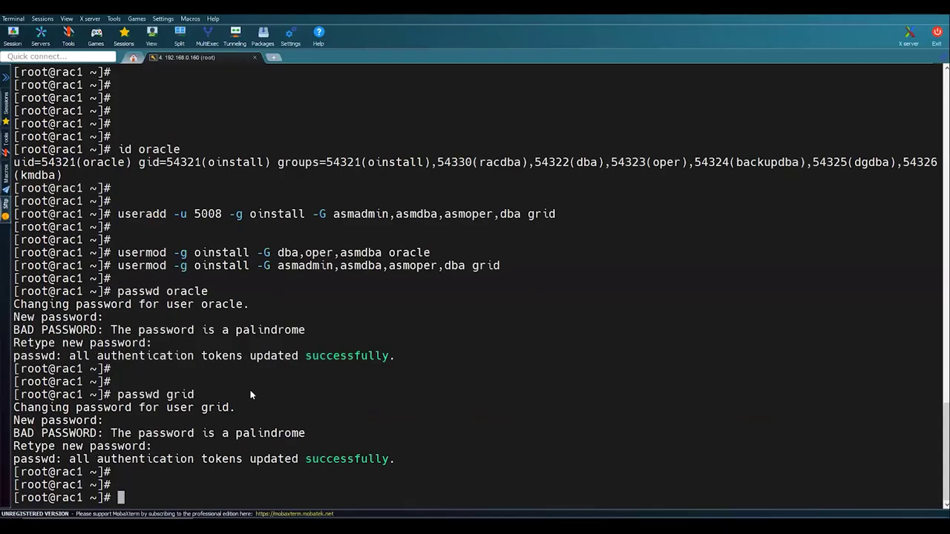
- Open /etc/security/limits.conf in vi and insert a blank line above End of file
key(Return)
key(Return)
key(Return)
text(vi)
right_click(251, 392)
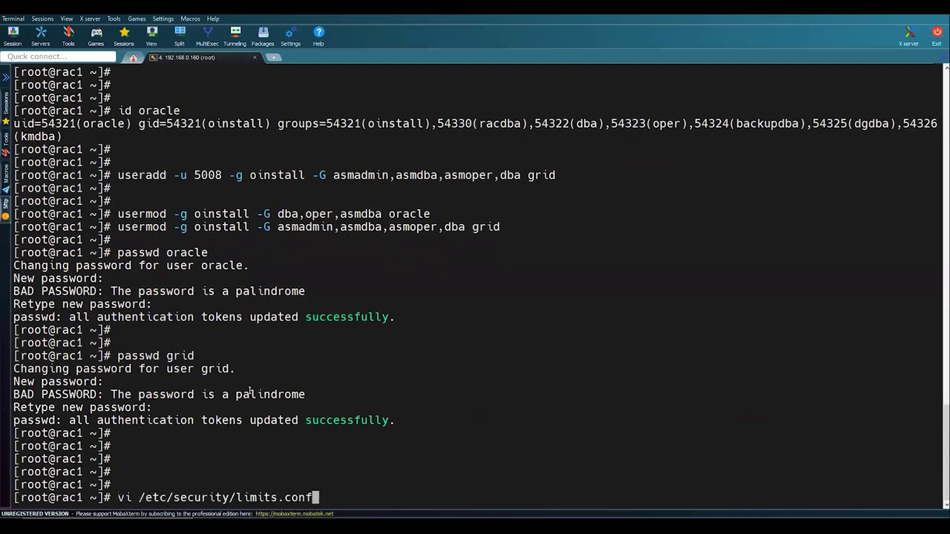
key(Return)
key(shift+g)
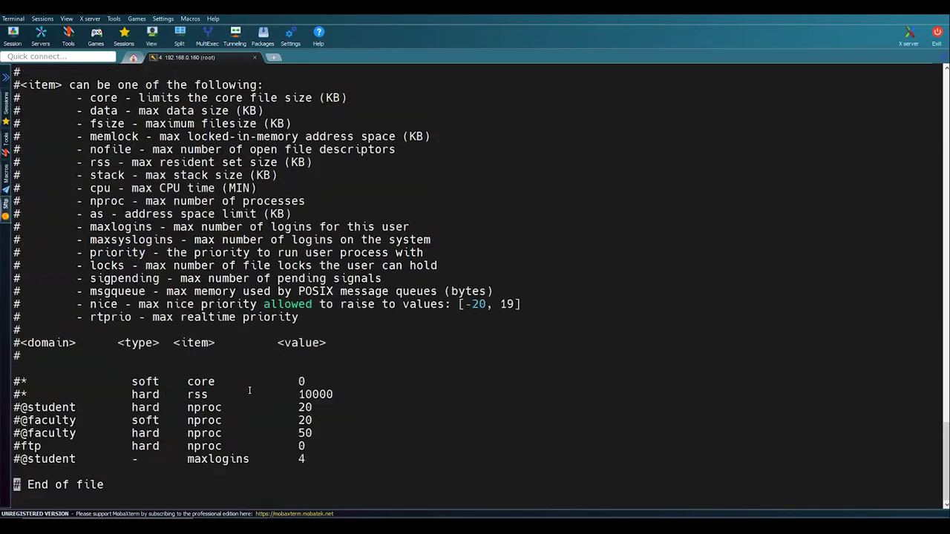
key(Up)
key(Down)
key(i)
key(Return)
key(Up)
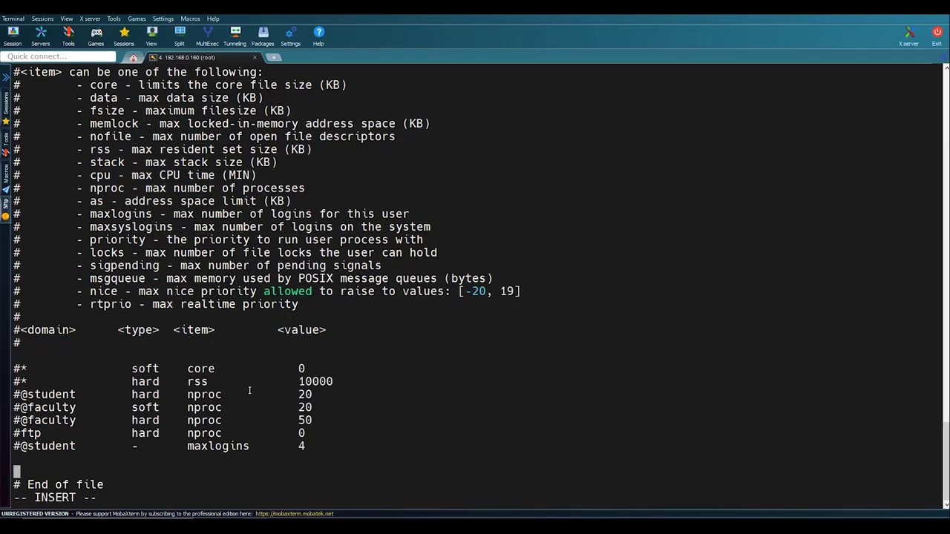
- Paste the oracle and grid soft/hard limit entries from the guide and save the file
key(alt+Tab)
scroll(237, 318, down, 4)
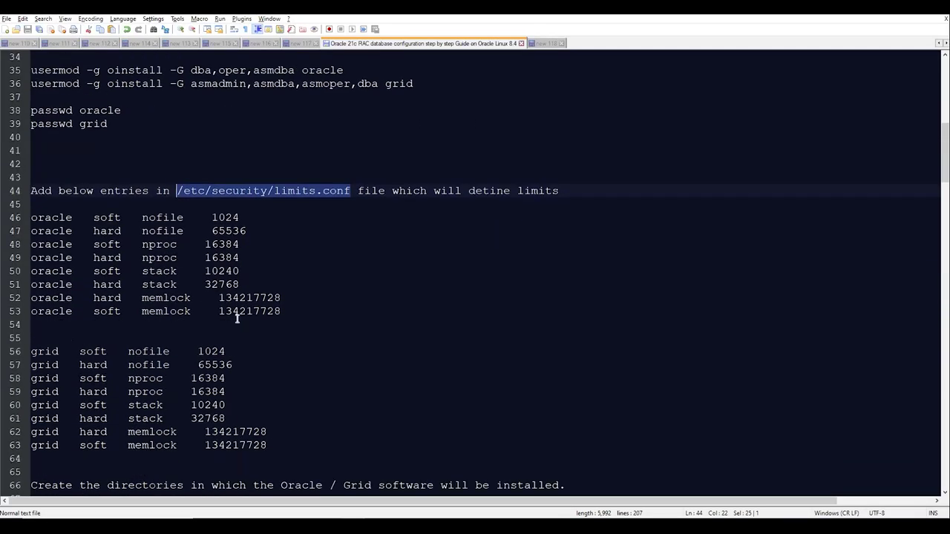
scroll(238, 318, down, 2)
drag(271, 365, 31, 136)
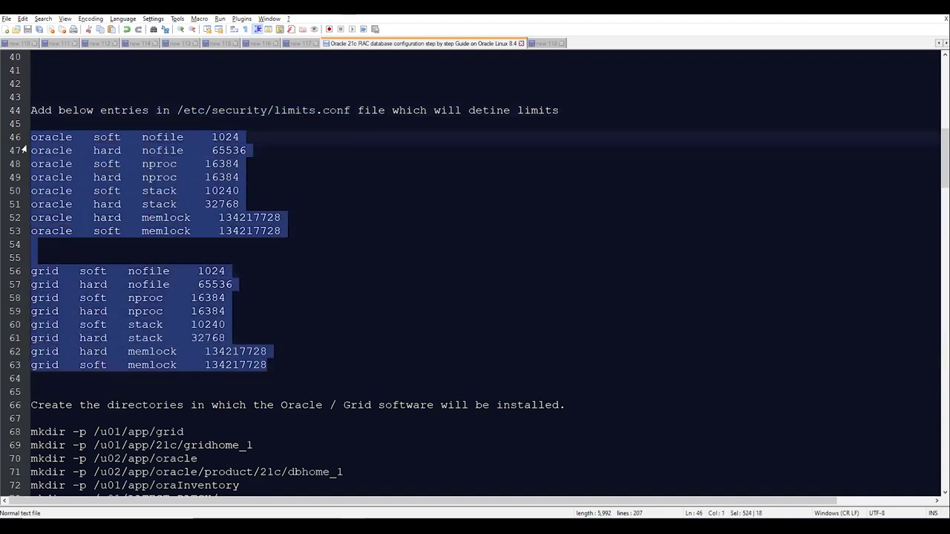
key(alt+Tab)
right_click(218, 175)
key(Return)
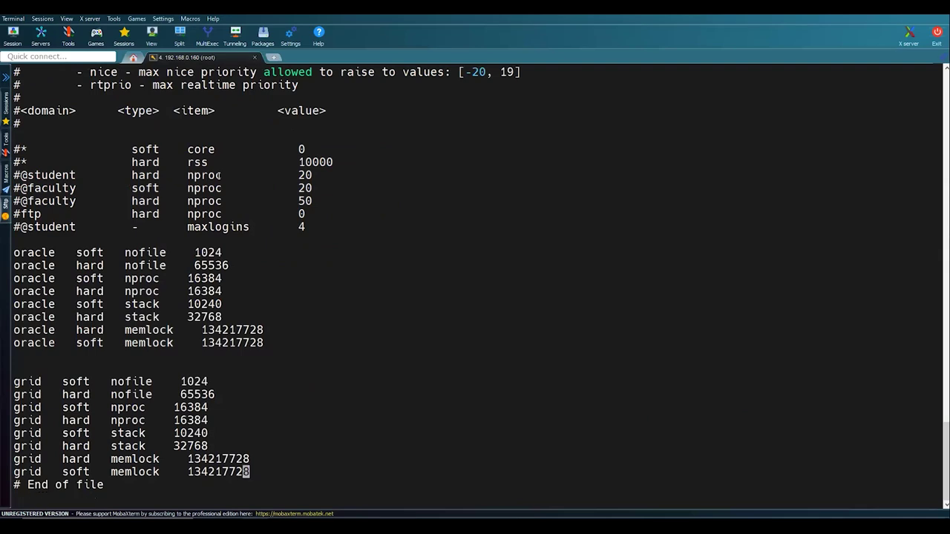
key(Escape)
text(:wq)
key(Return)
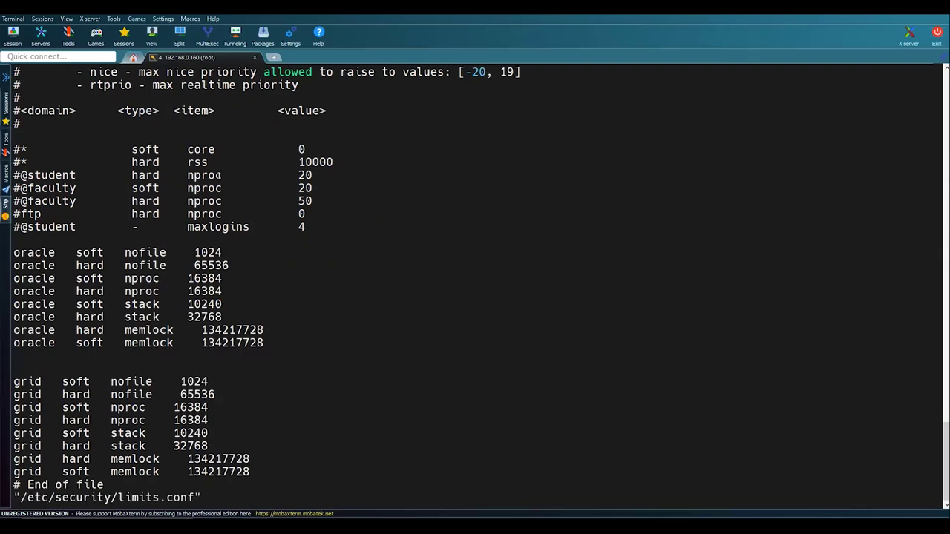
key(Return)
- Print /etc/security/limits.conf with cat to verify the new limit entries
key(alt+Tab)
key(alt+Tab)
double_click(232, 458)
text(cat)
right_click(232, 458)
key(Return)
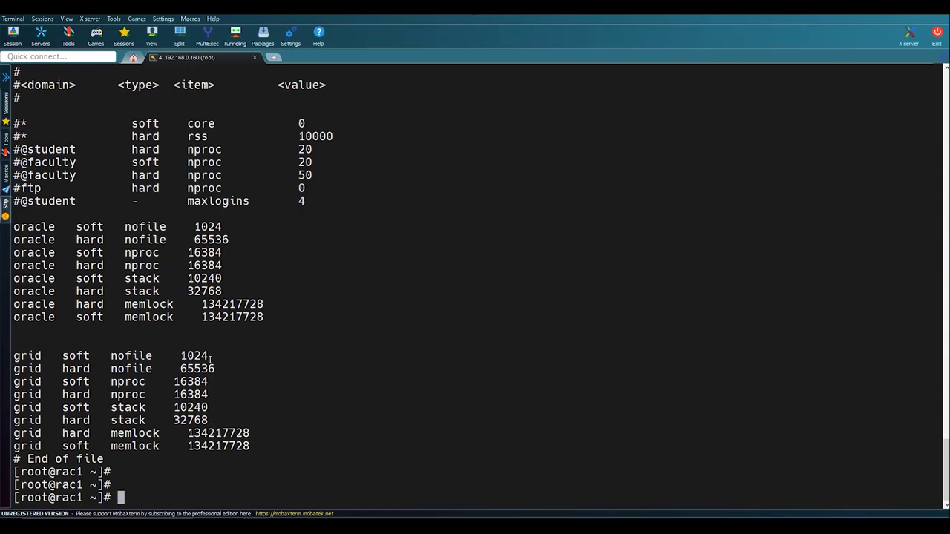
key(alt+Tab)
scroll(228, 350, down, 3)
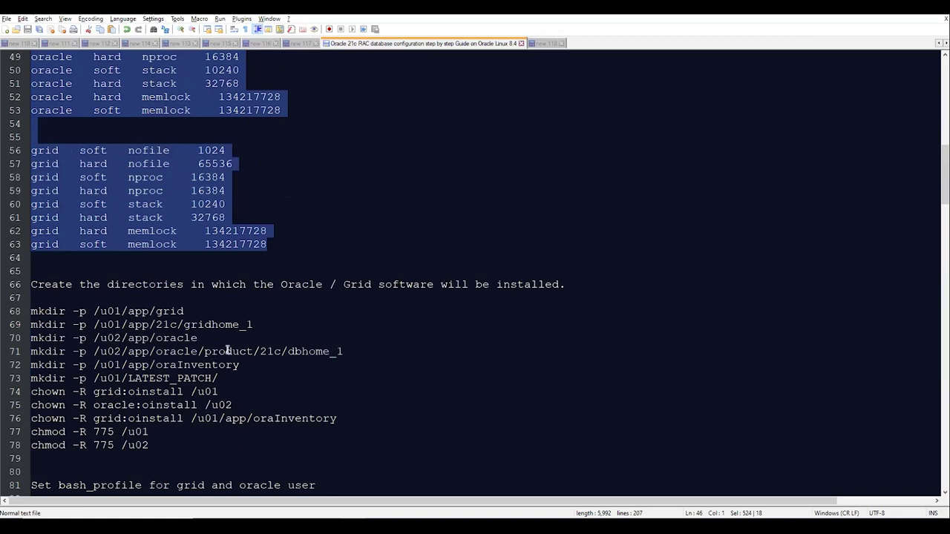
- Delete the mkdir /u01/LATEST_PATCH/ line from the setup guide
scroll(227, 349, down, 2)
drag(220, 362, 15, 233)
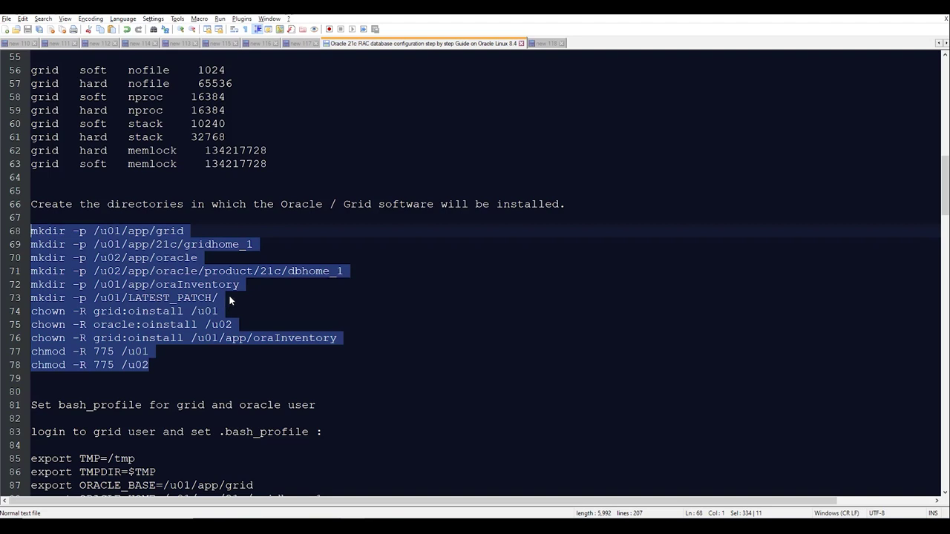
click(231, 298)
key(shift+Home)
key(BackSpace)
key(Delete)
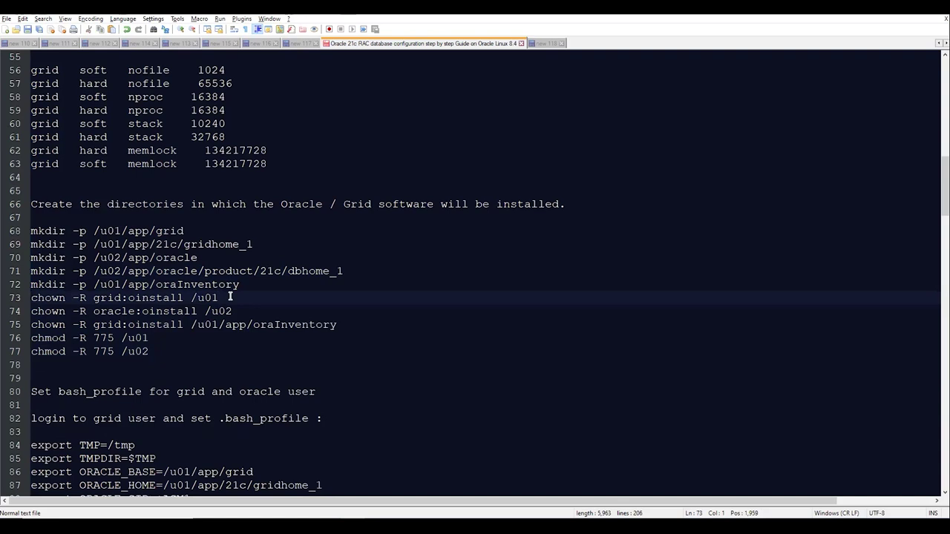
- Run guide lines 68–77 on rac1 to create, chown and chmod 775 the /u01 and /u02 directories
drag(159, 354, 26, 232)
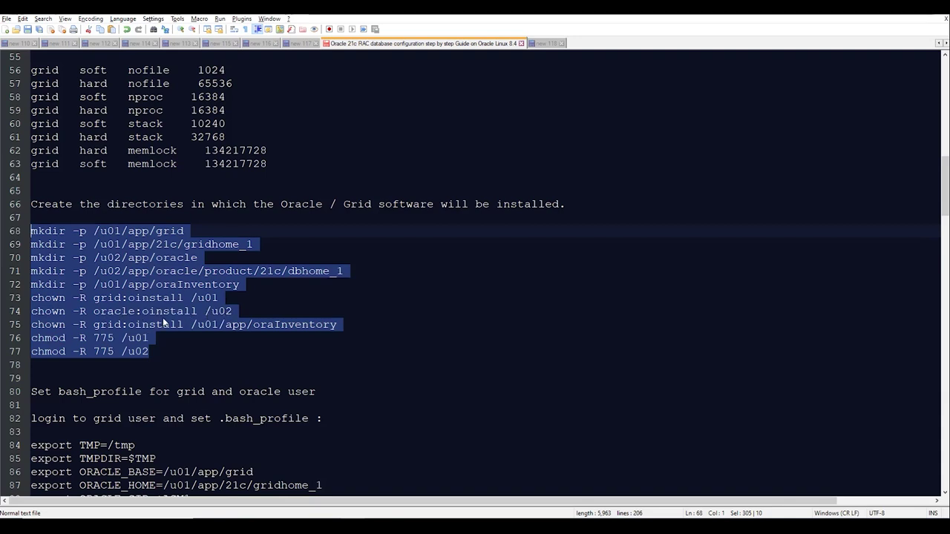
key(alt+Tab)
right_click(260, 343)
key(Return)
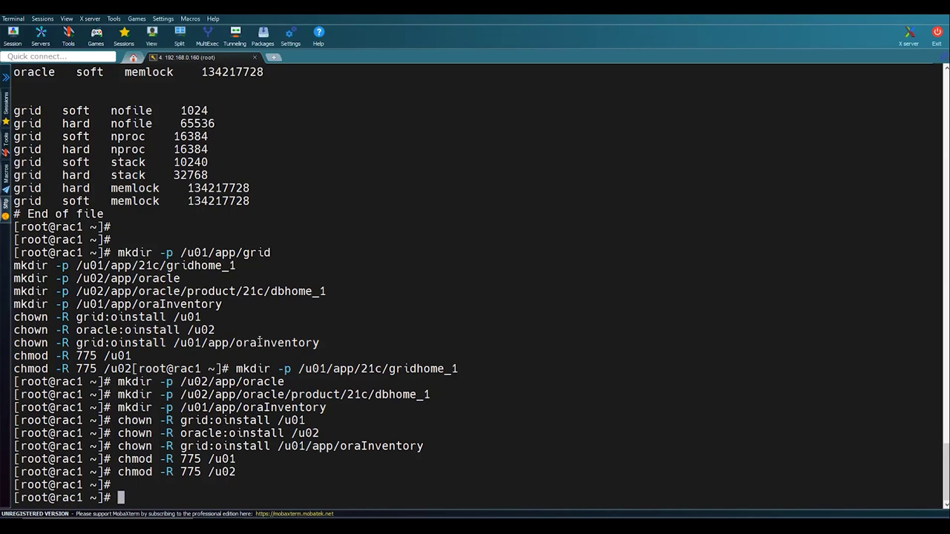
- Select the grid user's .bash_profile export lines in the guide
key(alt+Tab)
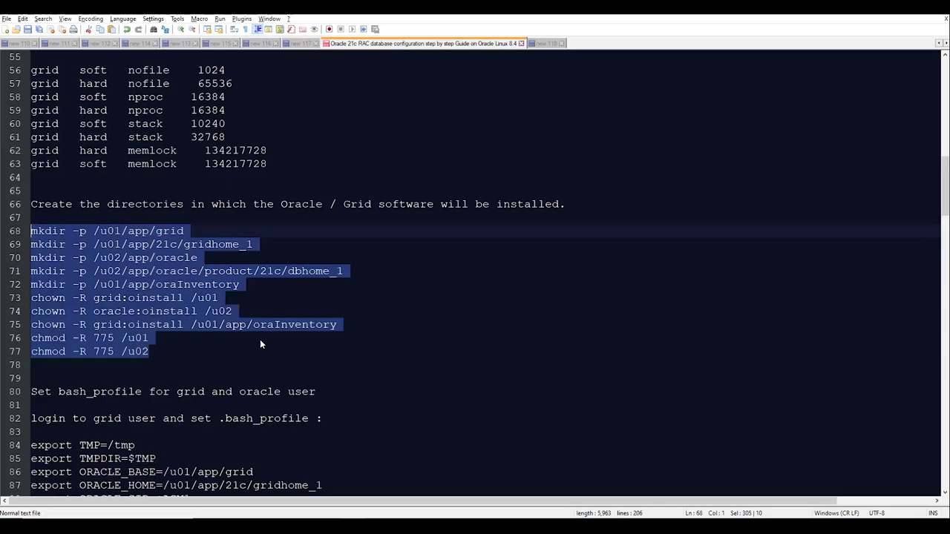
scroll(297, 332, down, 7)
drag(578, 322, 11, 207)
key(ctrl+c)
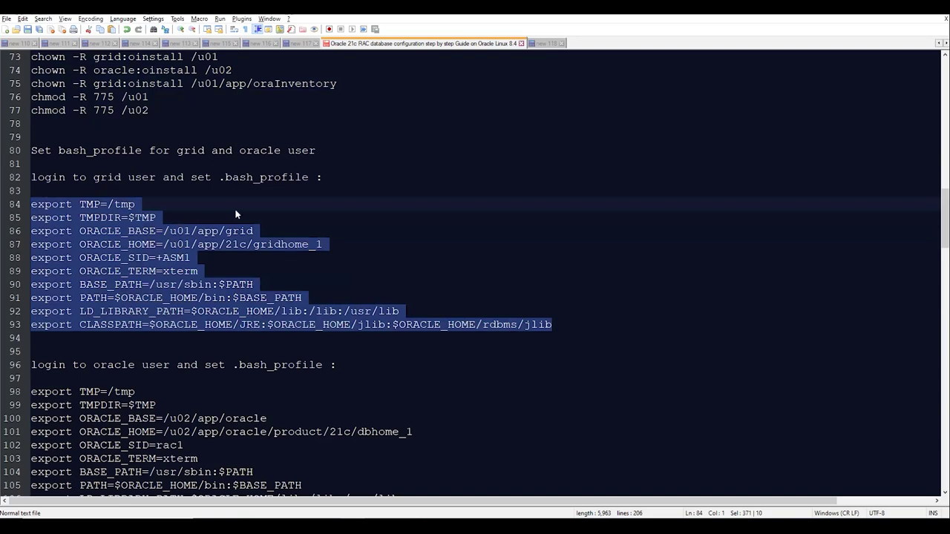
- Switch to the grid user with su - grid and open .bash_profile in vi
key(alt+Tab)
text(su - grid)
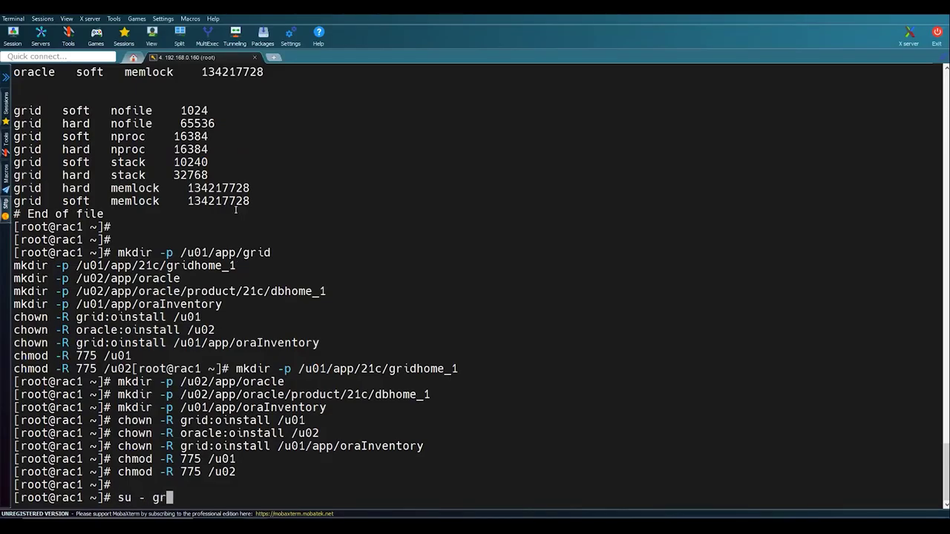
key(Return)
key(Return)
key(Return)
text(vi )
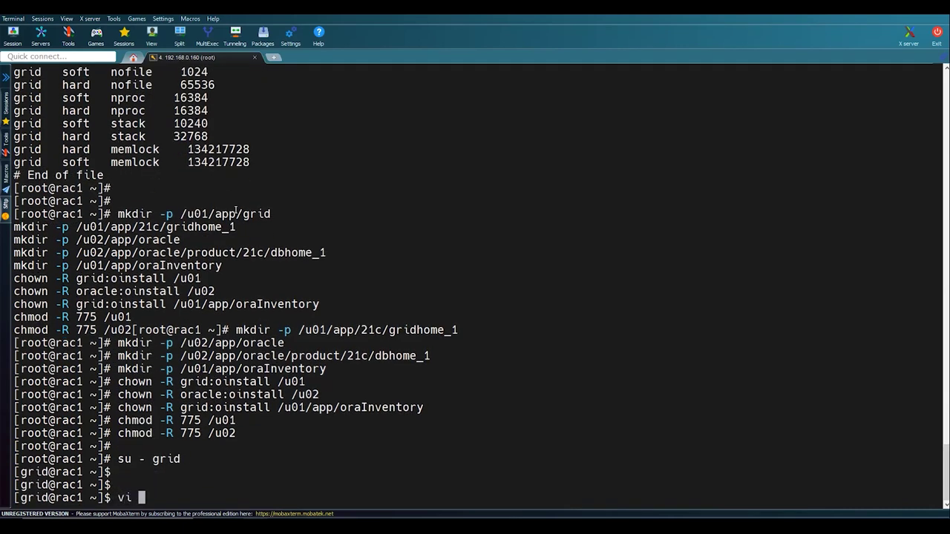
text(.bash_profile)
key(Return)
key(Down)
key(Down)
key(Down)
key(Down)
key(Down)
key(Down)
key(Down)
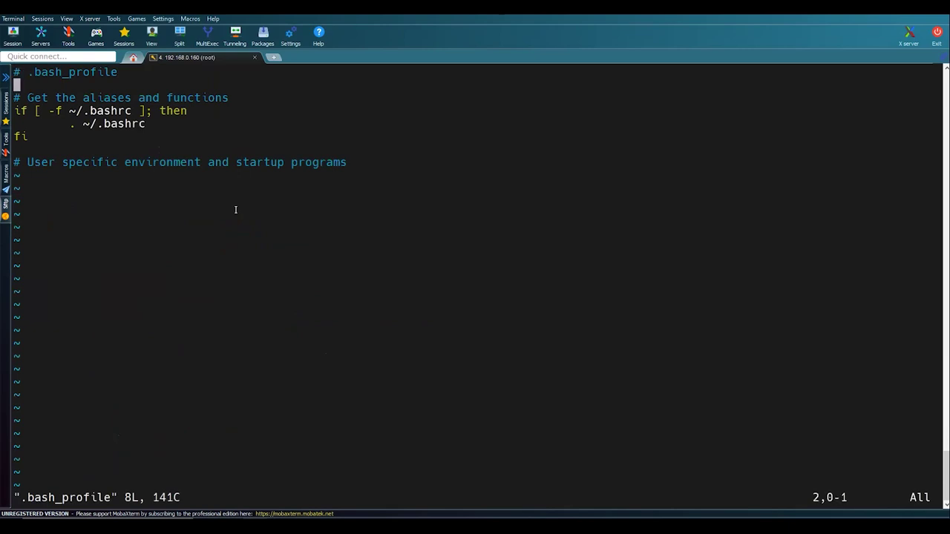
key(Up)
key(i)
- Paste the ORACLE_BASE, ORACLE_HOME and ORACLE_SID=+ASM1 exports after fi and save with :wq
key(Return)
key(Up)
key(Return)
right_click(235, 209)
key(Return)
key(Escape)
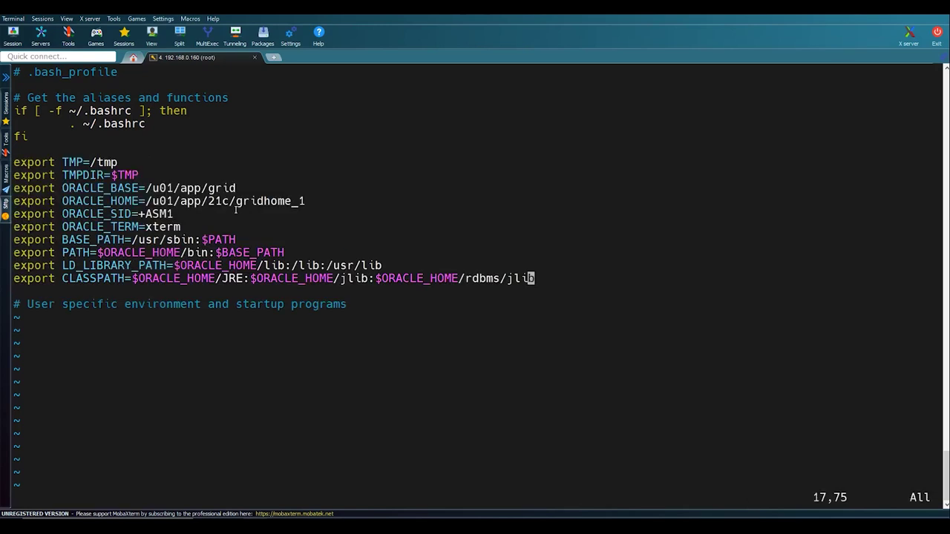
text(:wq)
key(Return)
key(Return)
key(Return)
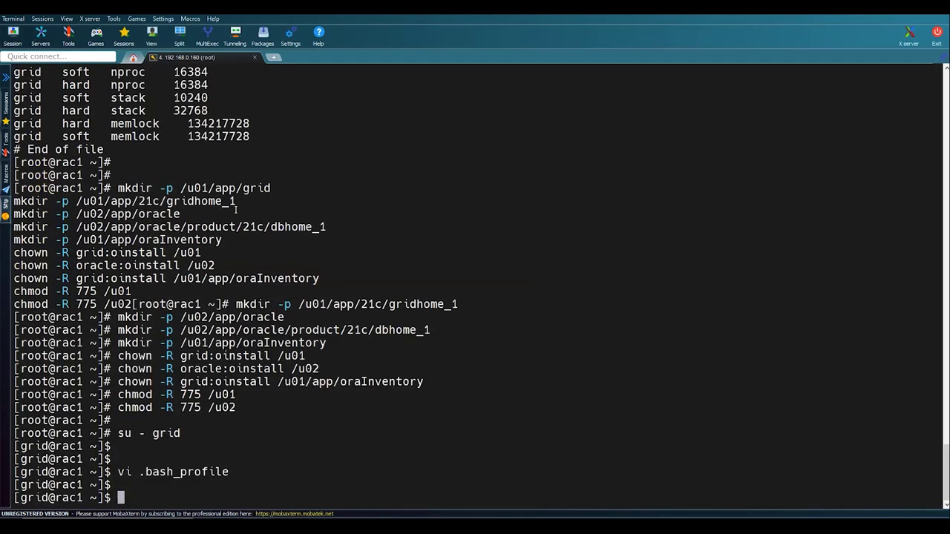
key(alt+Tab)
scroll(238, 296, down, 3)
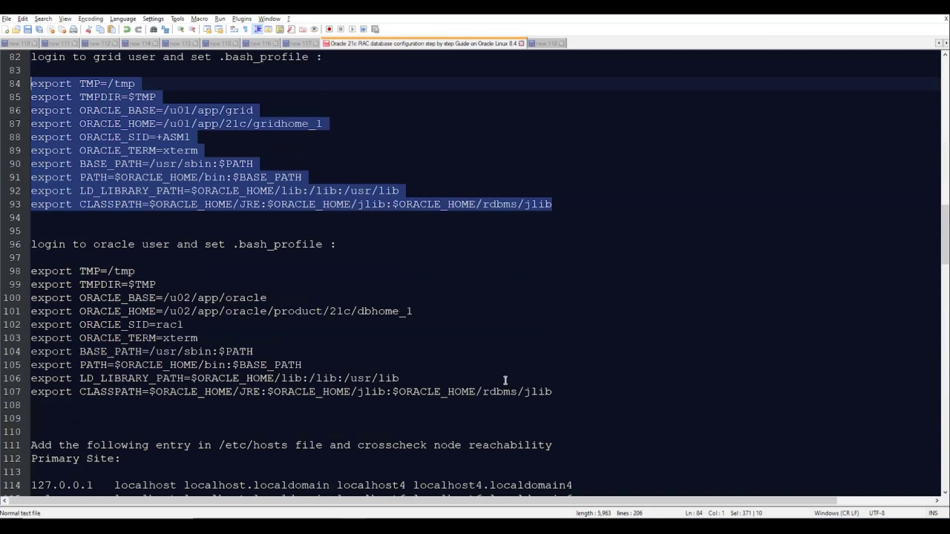
- Copy the oracle export lines 98–107, exit grid and switch to the oracle user
click(564, 393)
shift+click(27, 285)
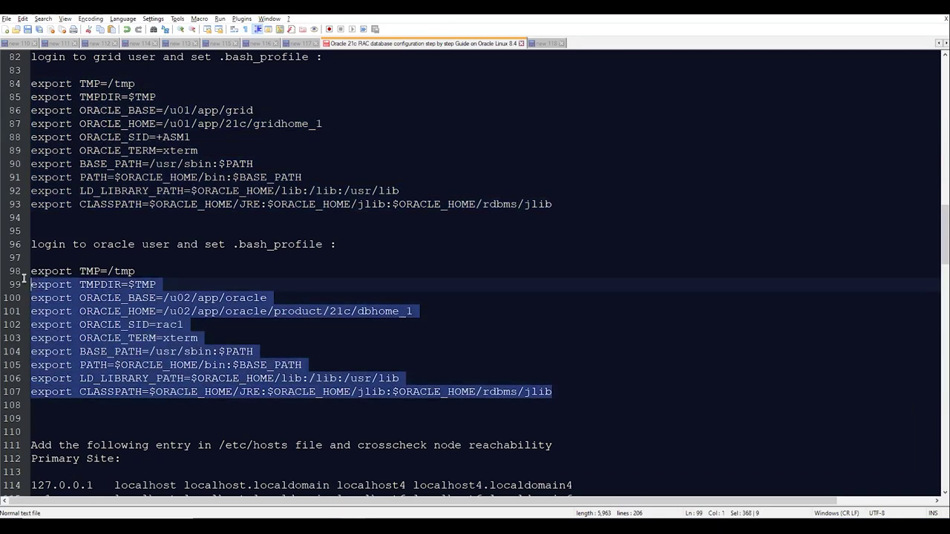
shift+click(27, 271)
key(alt+Tab)
text(exit)
key(Return)
key(Up)
key(BackSpace)
key(BackSpace)
key(BackSpace)
key(BackSpace)
text(oracle)
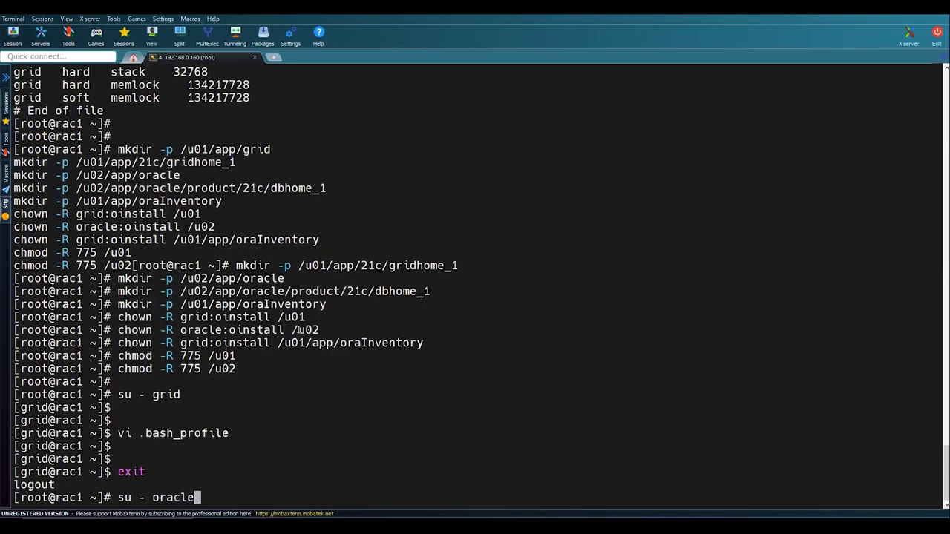
key(Return)
- Paste the database exports after fi in oracle's .bash_profile and save with :wq!
key(Return)
key(Return)
text(vi )
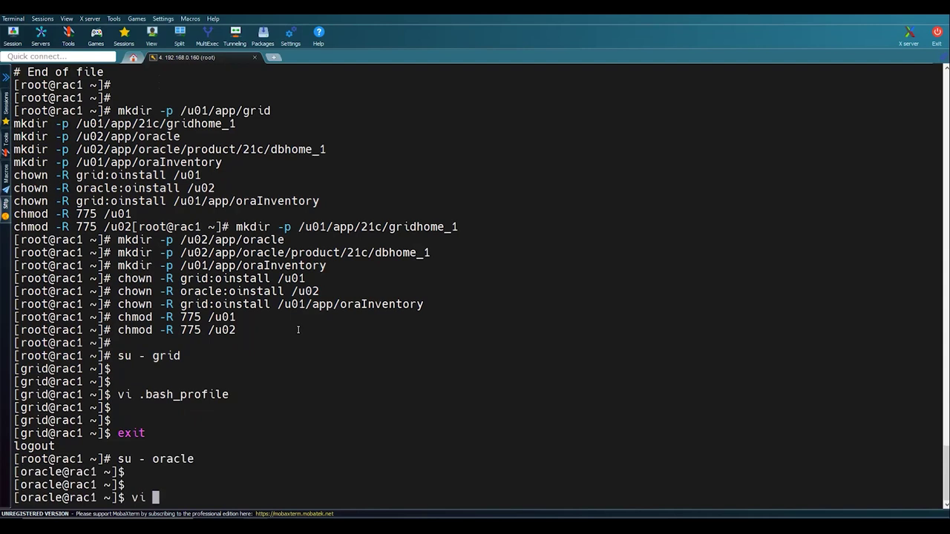
text(.bash_profile)
key(Return)
key(Down)
key(Down)
key(Down)
key(Down)
key(Down)
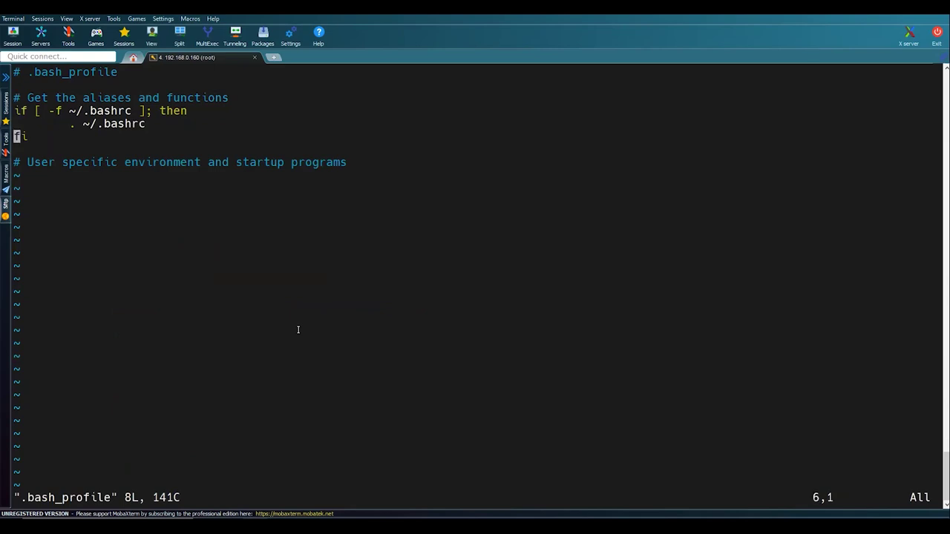
key(shift+a)
key(Return)
key(Return)
right_click(297, 330)
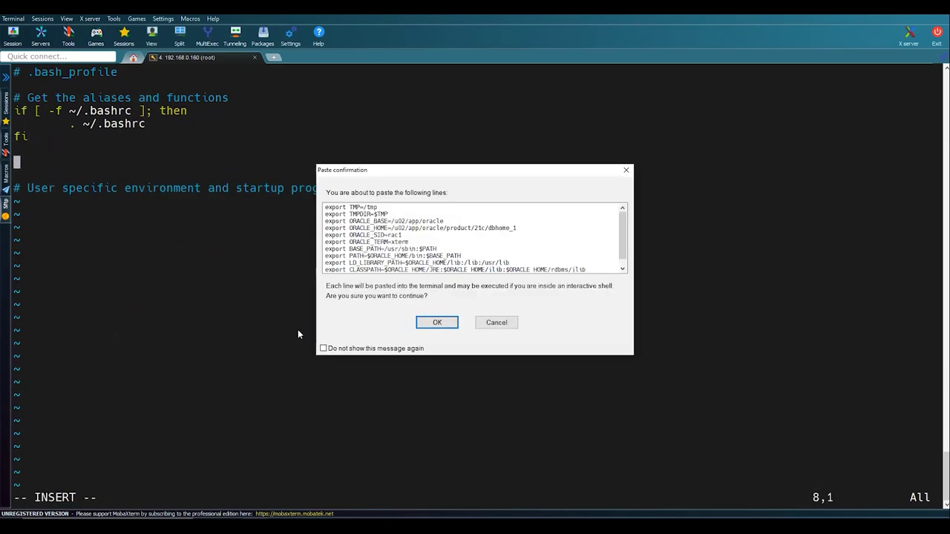
key(Return)
key(Escape)
text(:wq!)
key(Return)
key(Return)
key(Return)
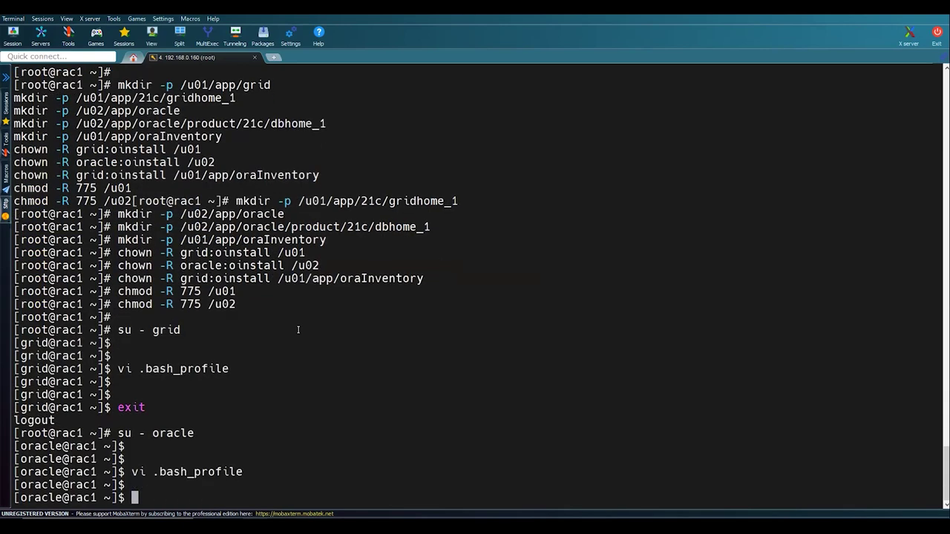
- Source .bash_profile, cd $ORACLE_HOME and pwd to confirm /u02/app/oracle/product/21c/dbhome_1, then exit
text(. .bash_p)
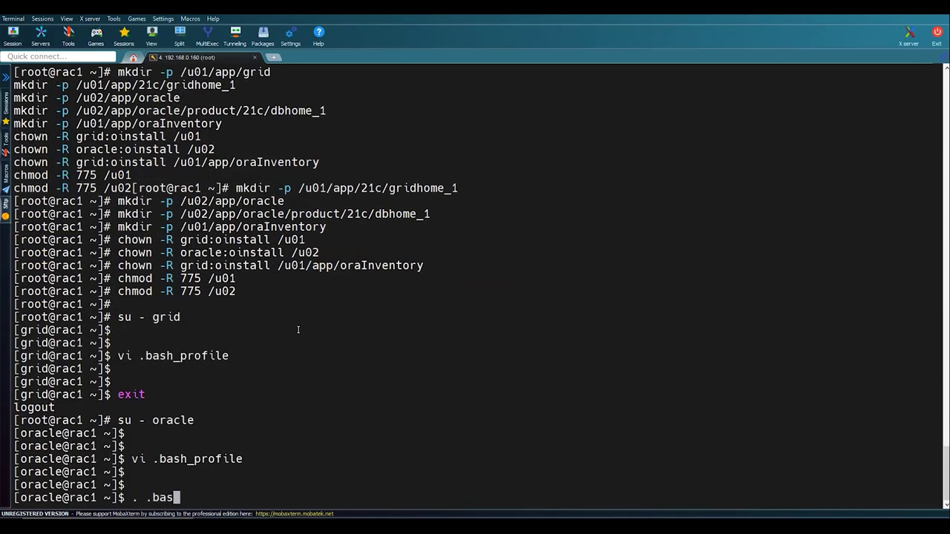
key(Tab)
key(Return)
key(Return)
key(Return)
key(Return)
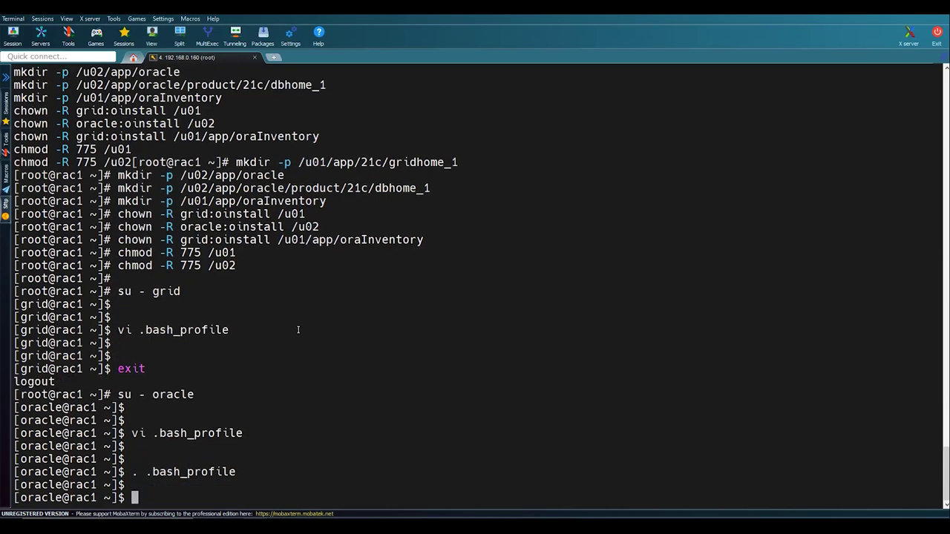
text(cd $O)
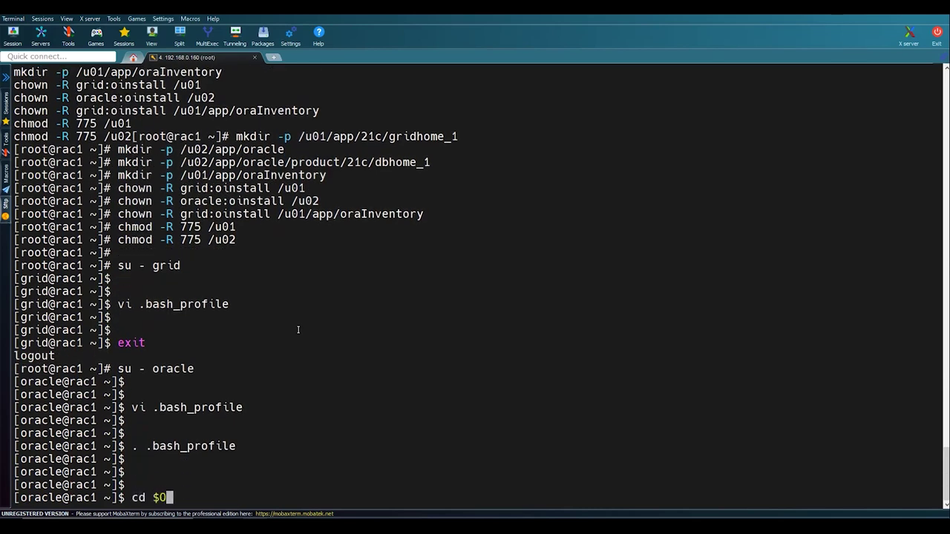
text(RACLE_HOME)
key(Return)
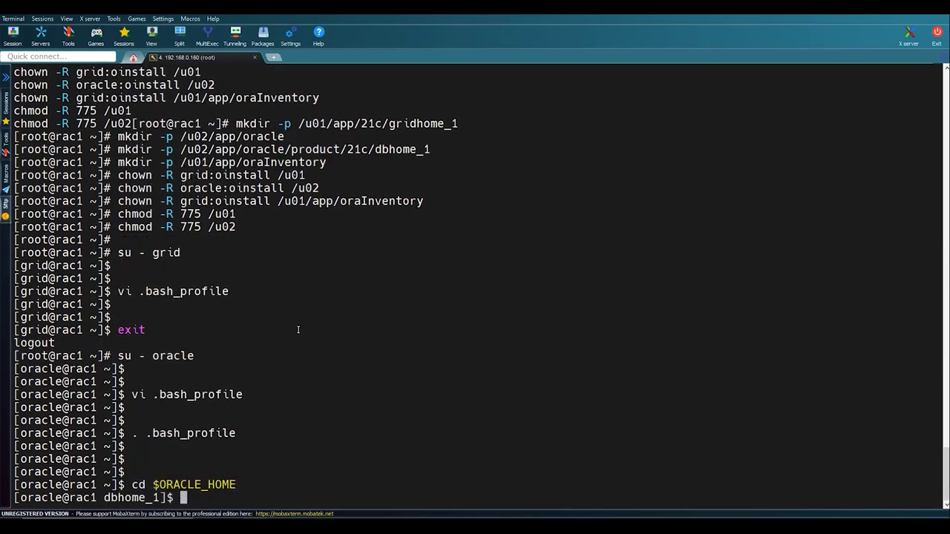
key(Return)
key(Return)
text(pwd)
key(Return)
key(Return)
key(Return)
key(Return)
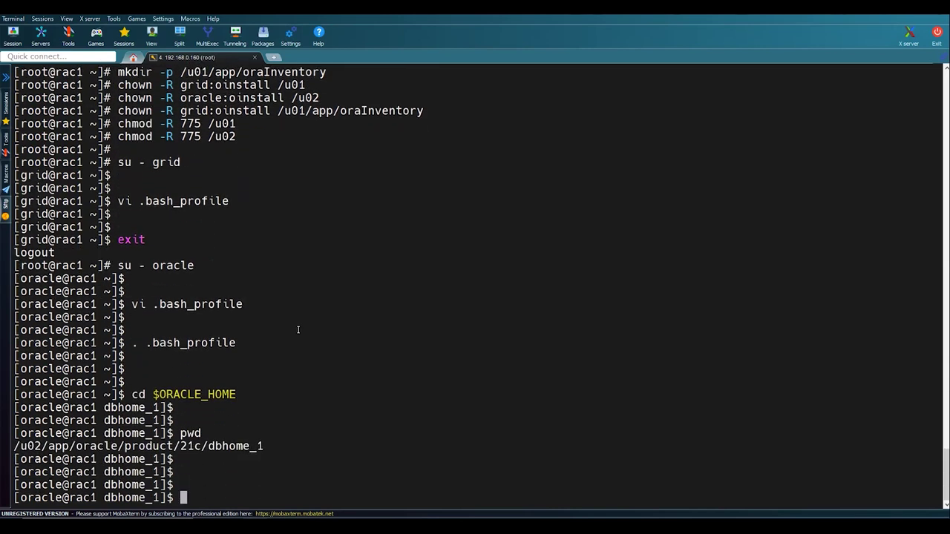
text(exit)
key(Return)
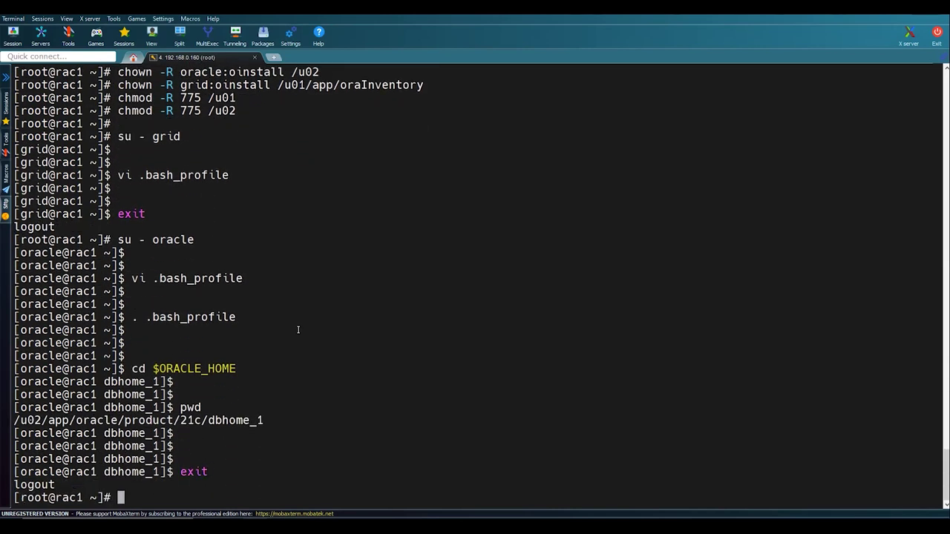
key(Return)
key(Return)
key(alt+Tab)
scroll(297, 329, down, 4)
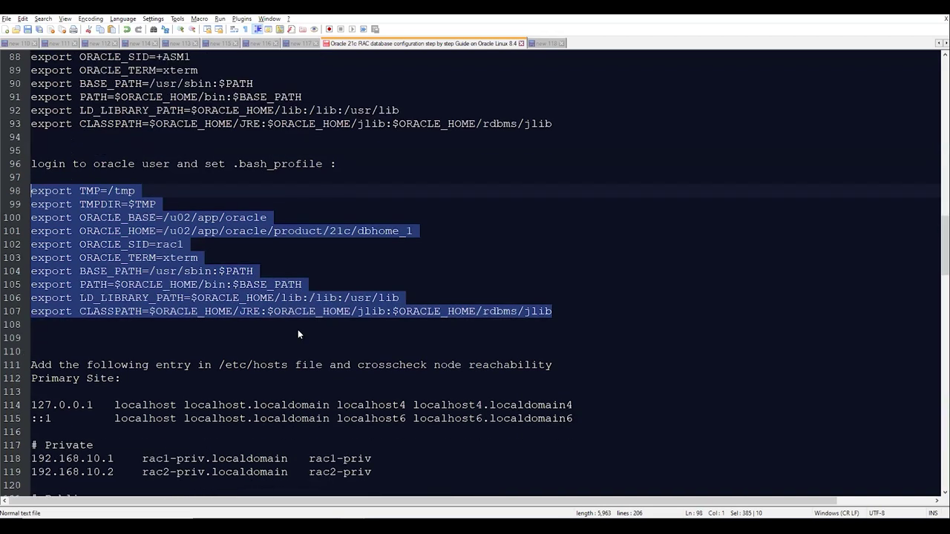
- Copy the /etc/hosts path from the guide and display rac1's current hosts file with cat
drag(288, 284, 215, 285)
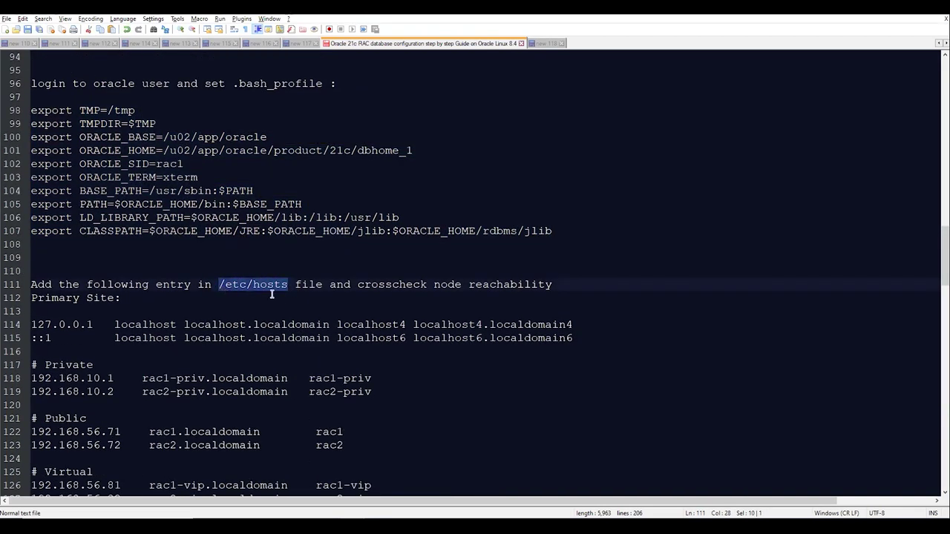
key(alt+Tab)
text(cat /)
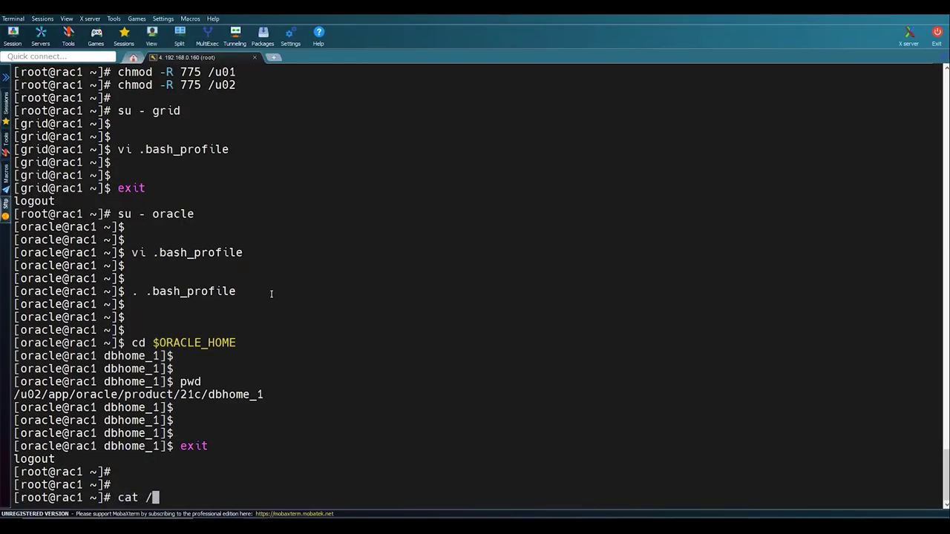
text(etc/hosts)
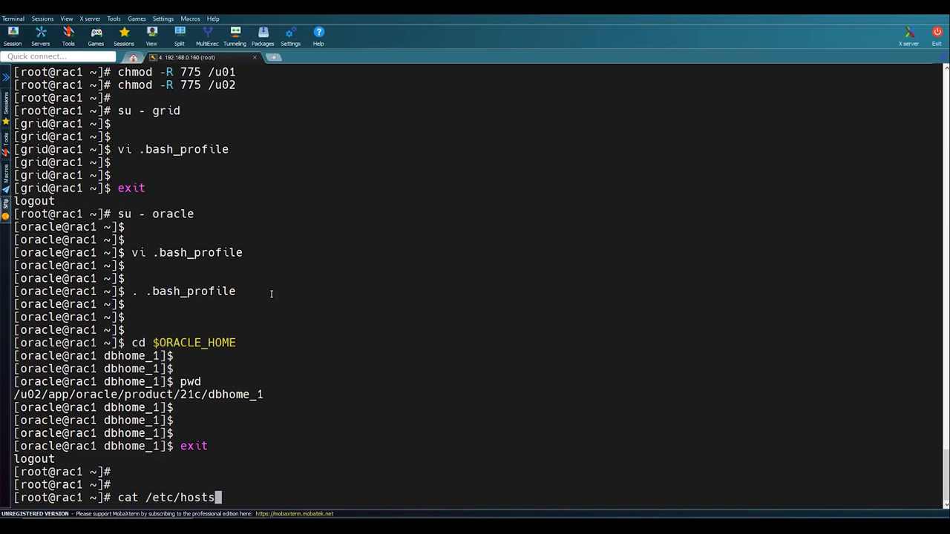
key(Return)
key(Return)
key(Return)
key(Return)
- Open /etc/hosts in vi and add an empty line after the two localhost entries
text(vi )
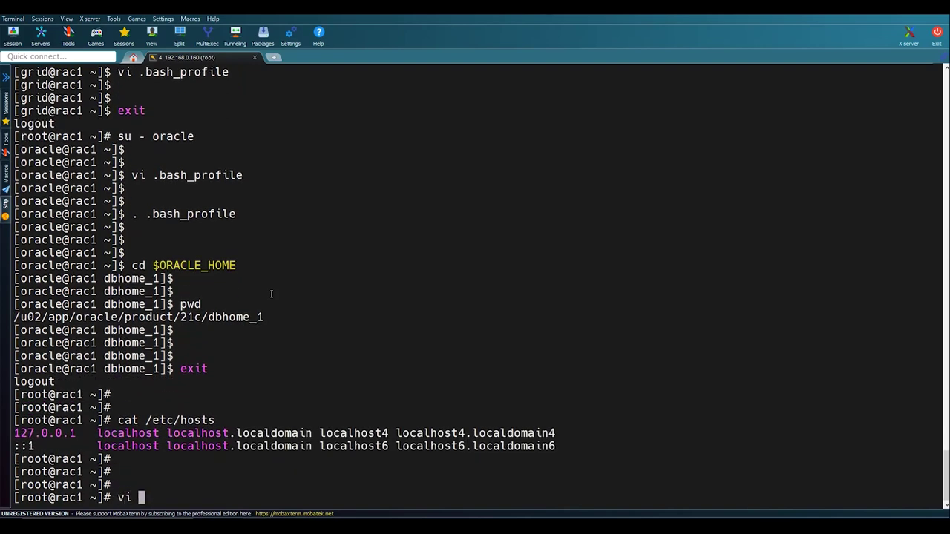
text(/etc/hosts)
key(Return)
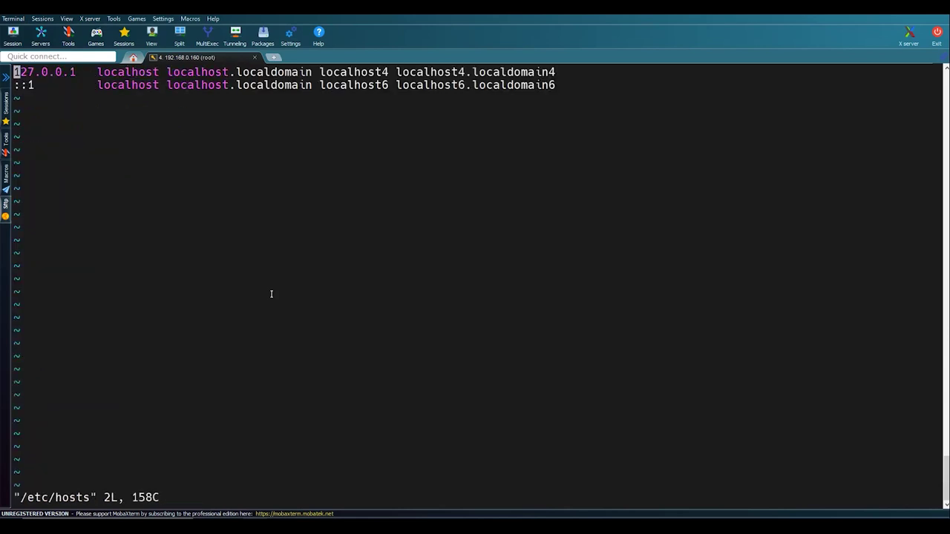
key(Down)
key(A)
key(Return)
right_click(271, 294)
key(BackSpace)
key(BackSpace)
key(BackSpace)
key(BackSpace)
key(BackSpace)
key(BackSpace)
key(BackSpace)
key(BackSpace)
key(BackSpace)
key(BackSpace)
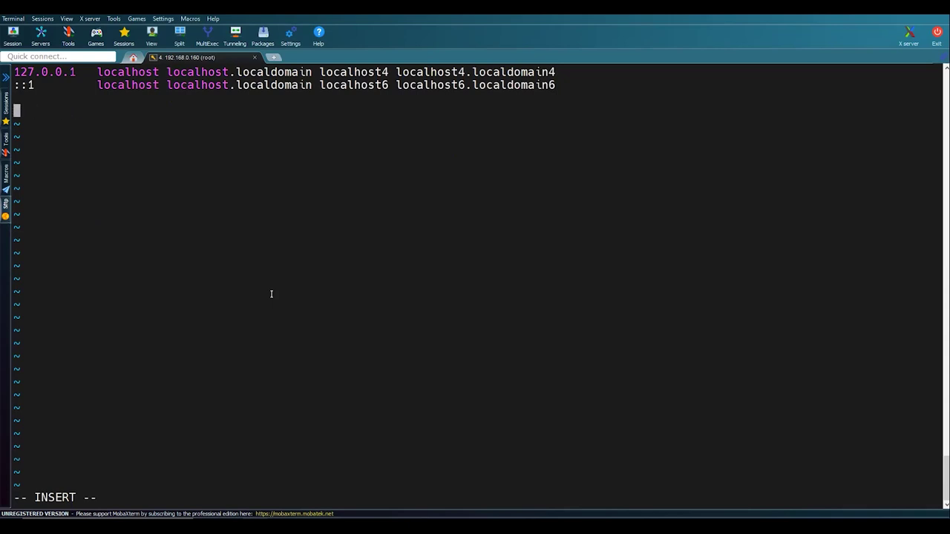
- Select the Private through SCAN host entries, lines 117–132, in the Notepad++ guide
key(alt+Tab)
scroll(275, 297, down, 4)
click(381, 405)
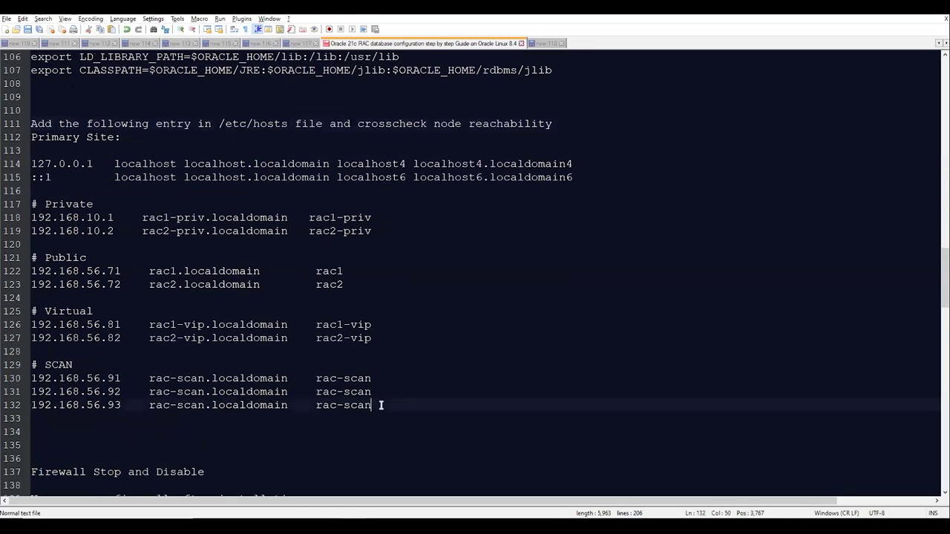
drag(380, 405, 31, 205)
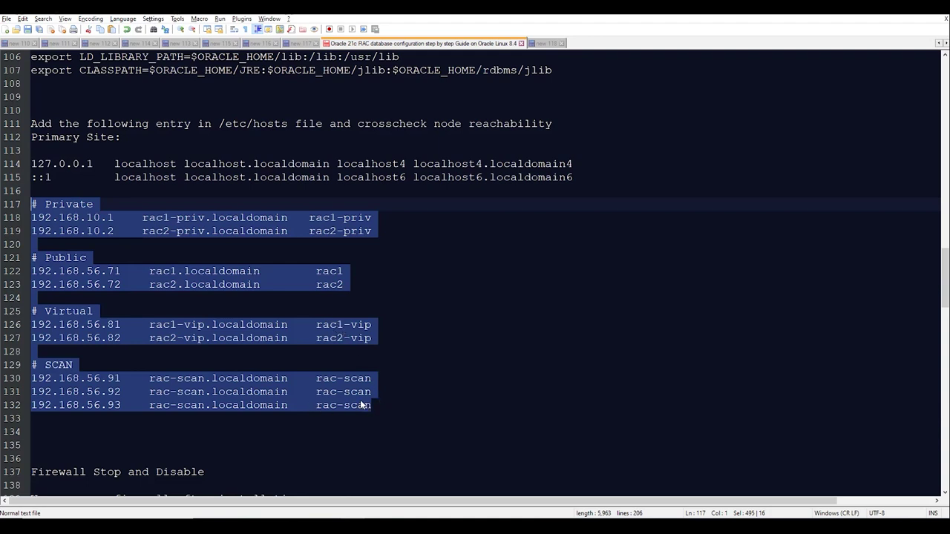
- Paste the Private, Public, Virtual and SCAN entries into /etc/hosts and save with :wq!
key(alt+Tab)
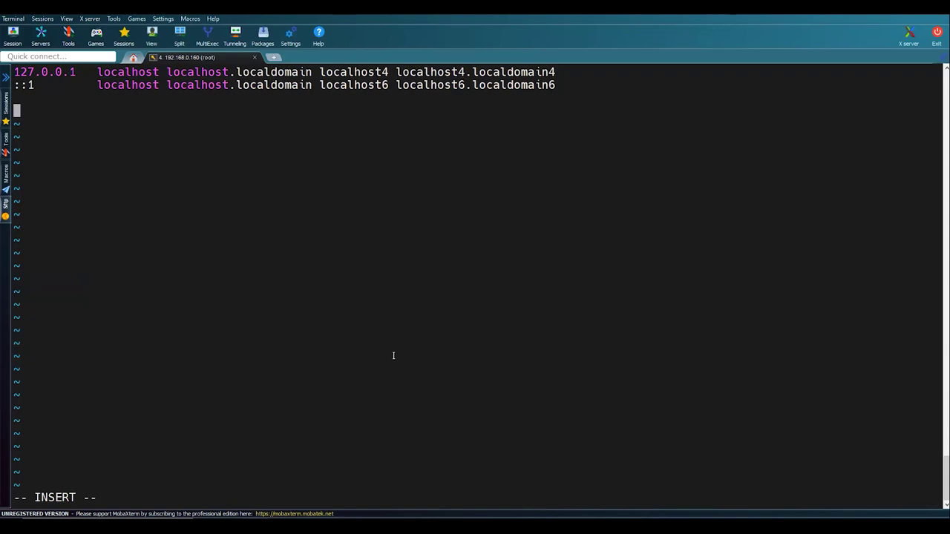
right_click(393, 355)
key(Return)
key(Escape)
text(:wq!)
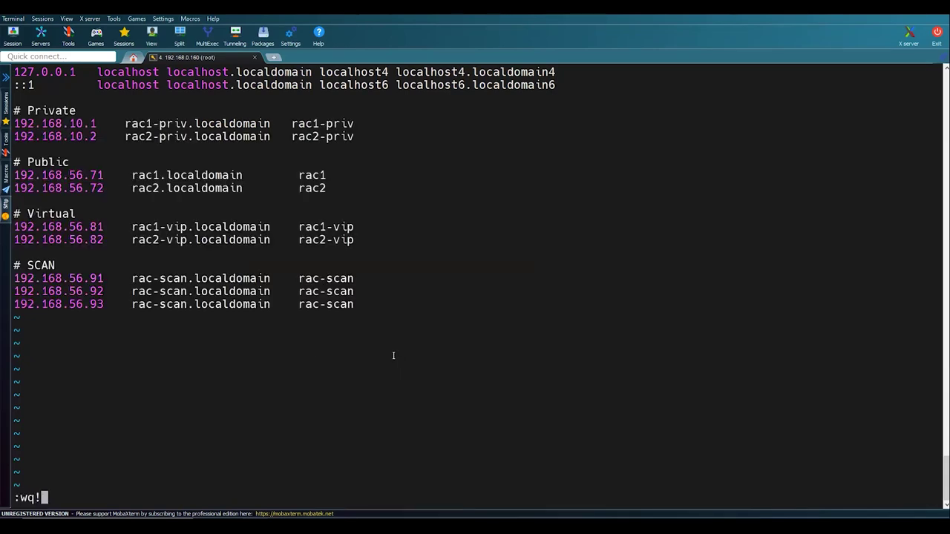
key(Return)
- Review the setup notes, then lift the Oracle Linux VM's lock screen
key(alt+Tab)
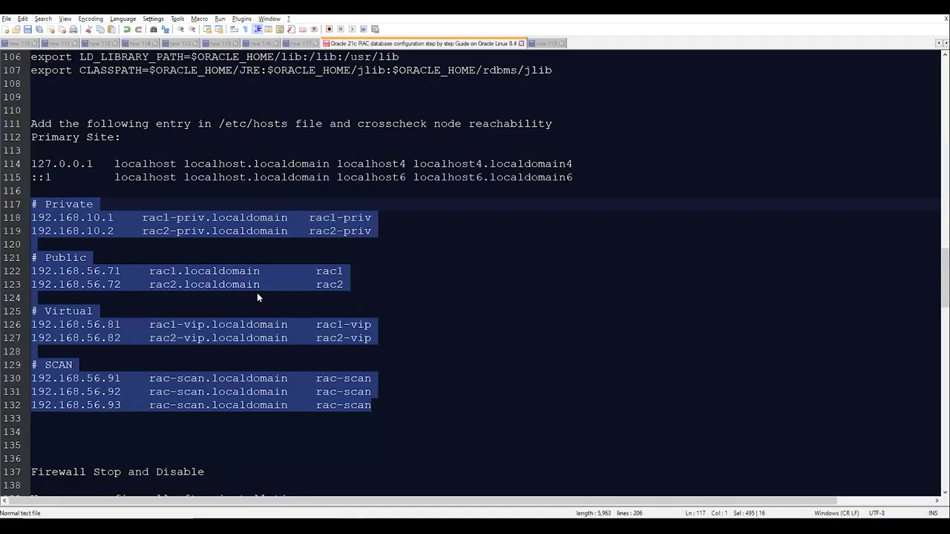
scroll(245, 298, down, 1)
scroll(231, 298, up, 2)
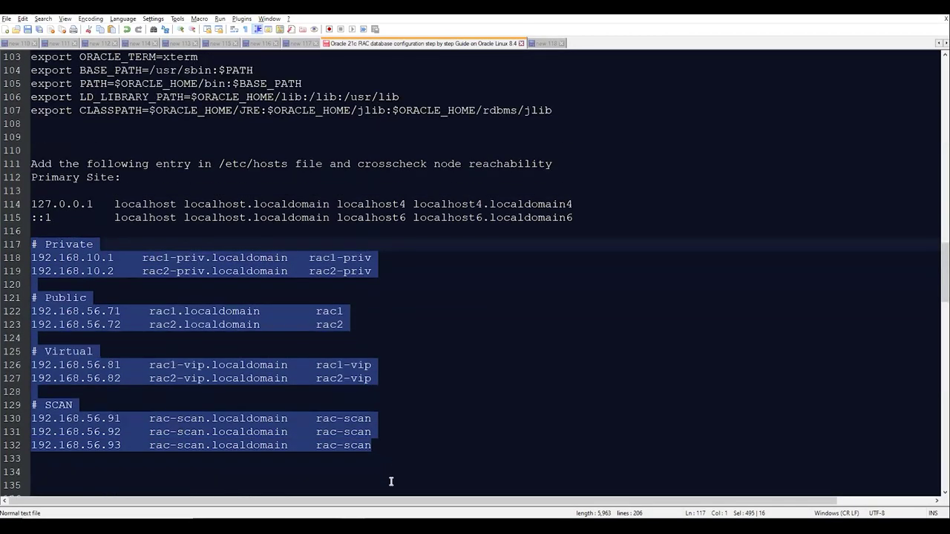
key(alt+Tab)
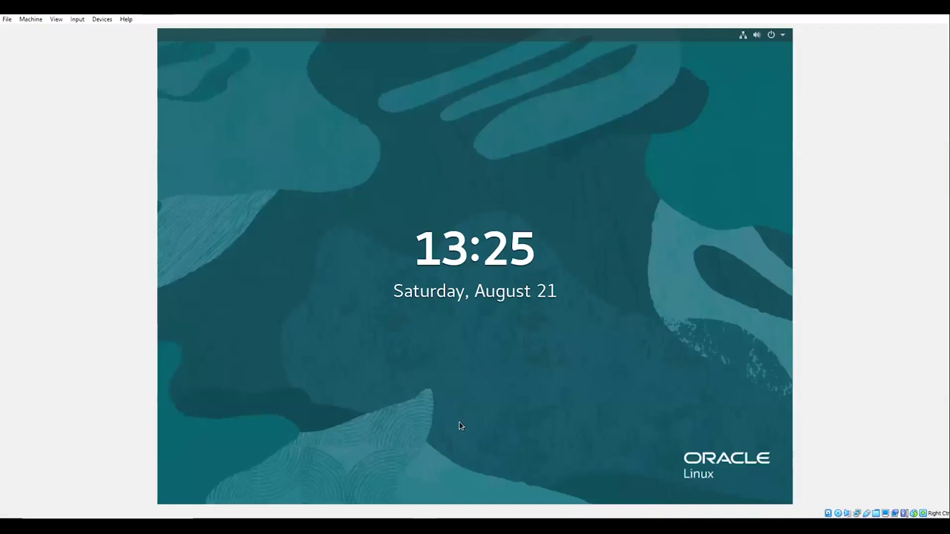
drag(458, 424, 472, 132)
- Unlock the VM as root and open the Wired settings for enp0s3
text(r)
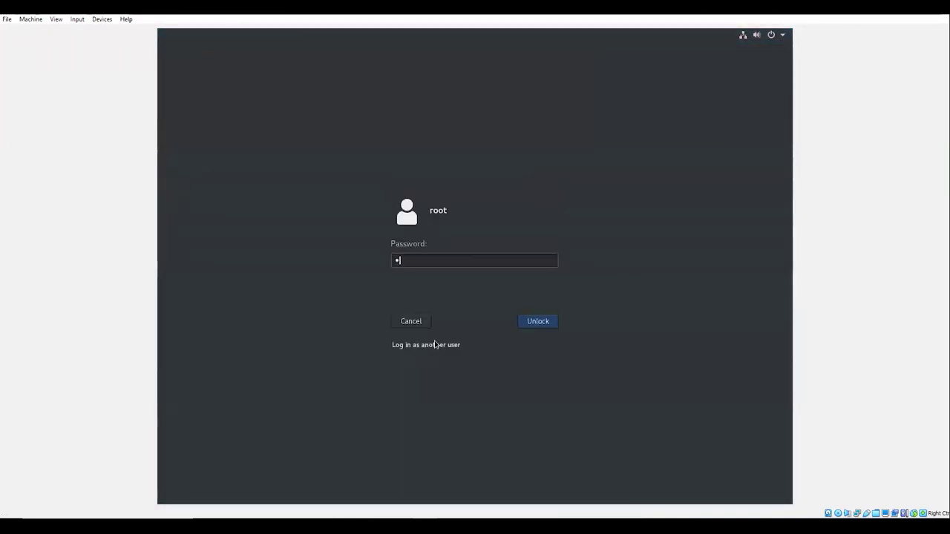
key(Return)
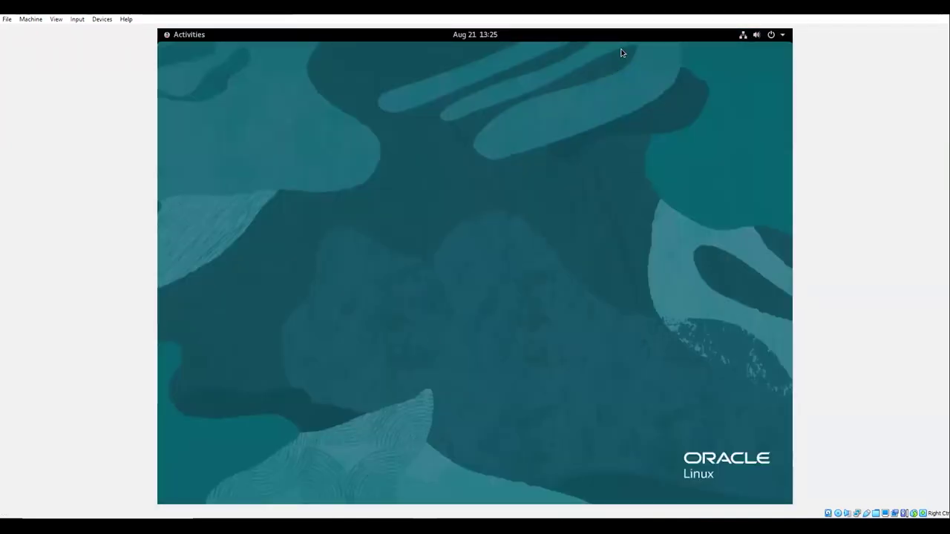
click(765, 34)
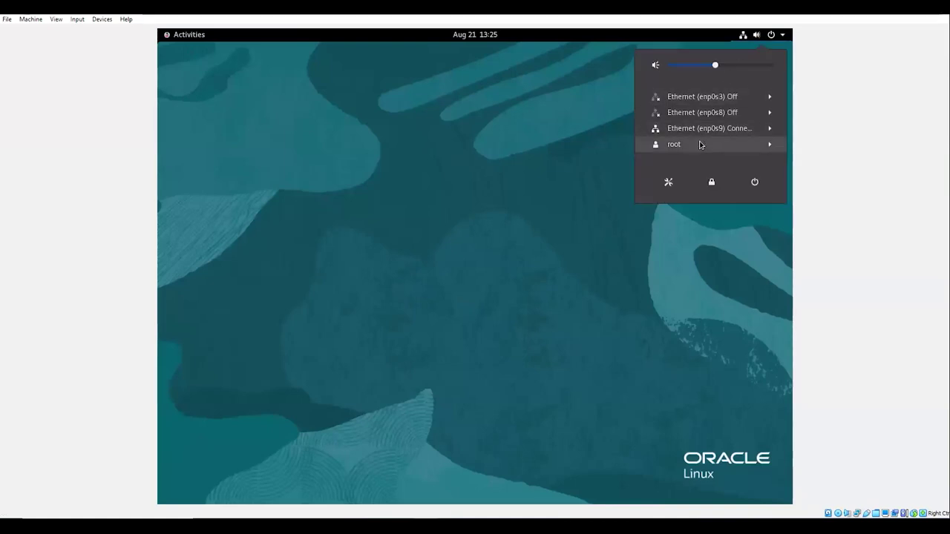
click(690, 128)
click(683, 159)
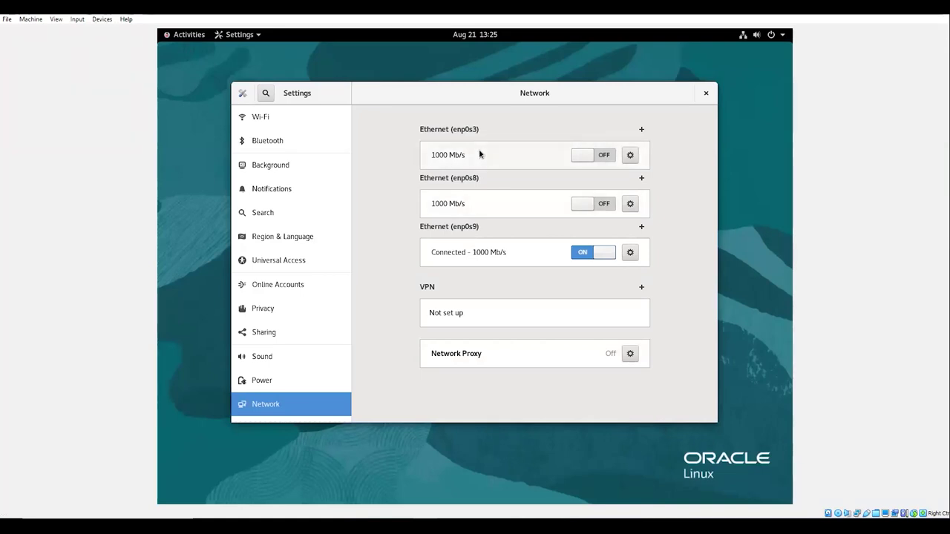
click(630, 156)
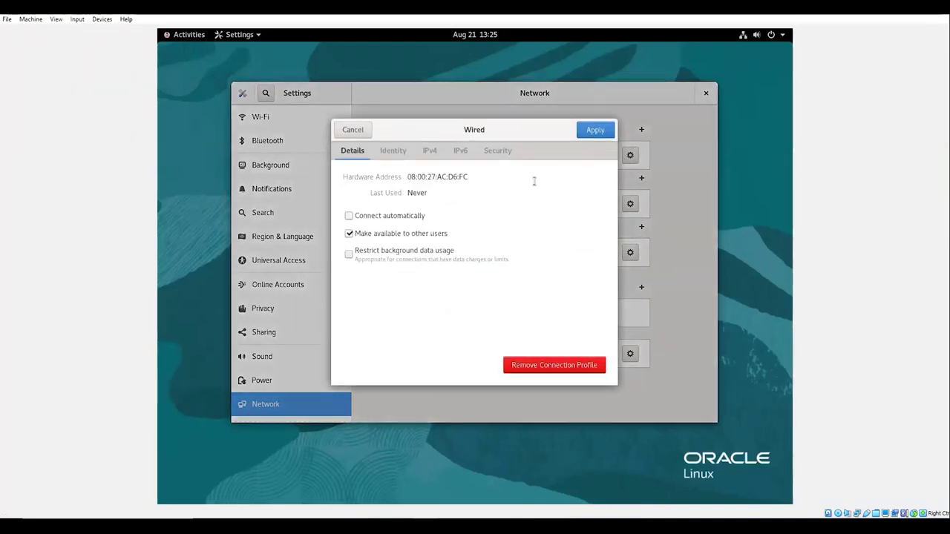
- Make enp0s3 connect automatically and switch its IPv4 method to Manual
click(431, 151)
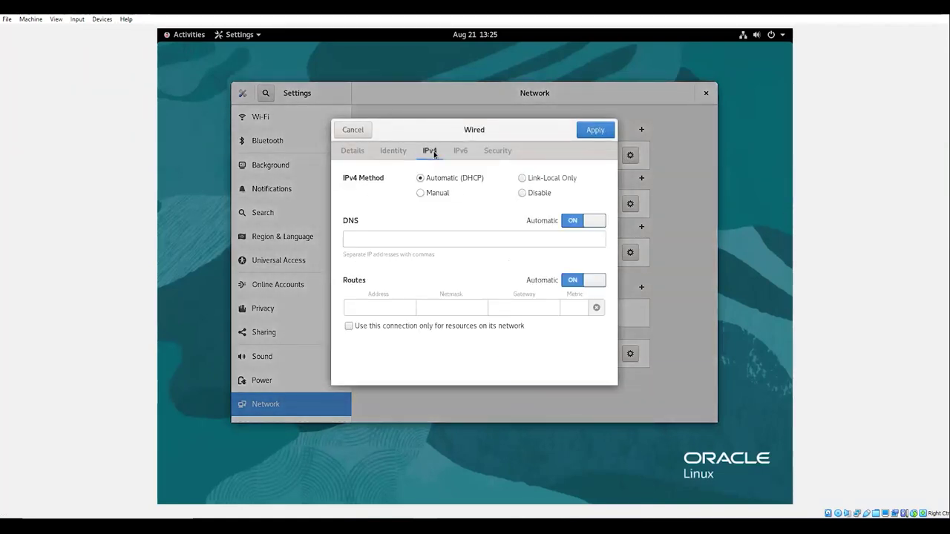
click(347, 151)
click(348, 217)
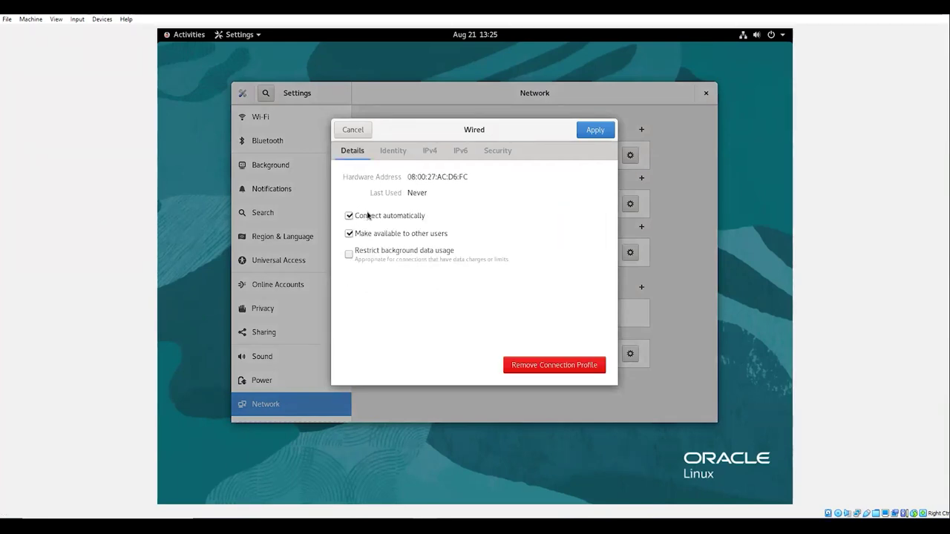
click(433, 155)
click(421, 193)
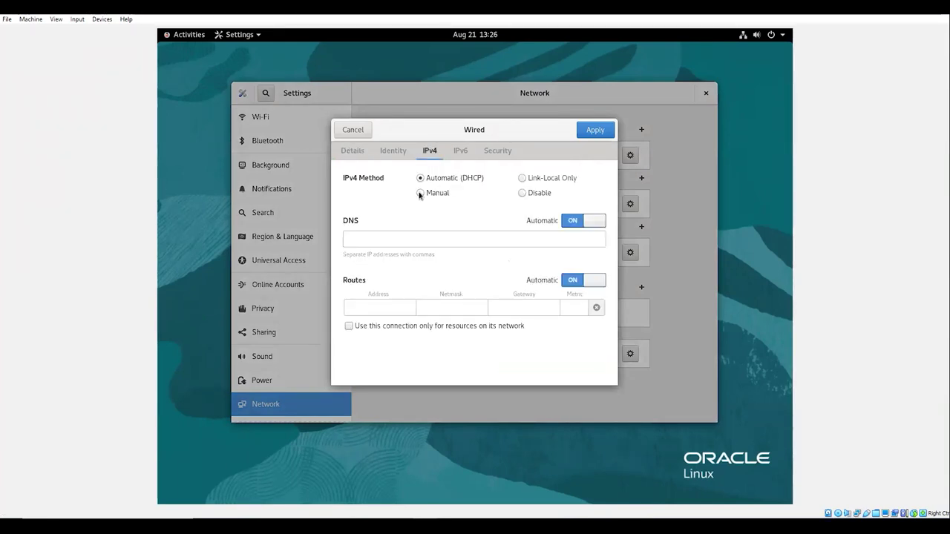
- Enter enp0s3's address 192.168.56.71, checking rac1's public IP in the hosts notes
click(387, 246)
text(192.168)
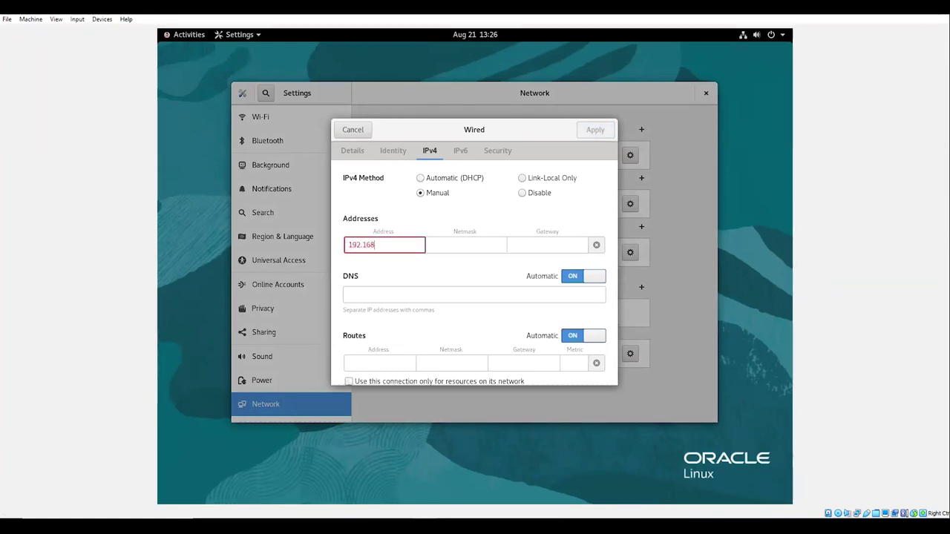
text(0.56.1)
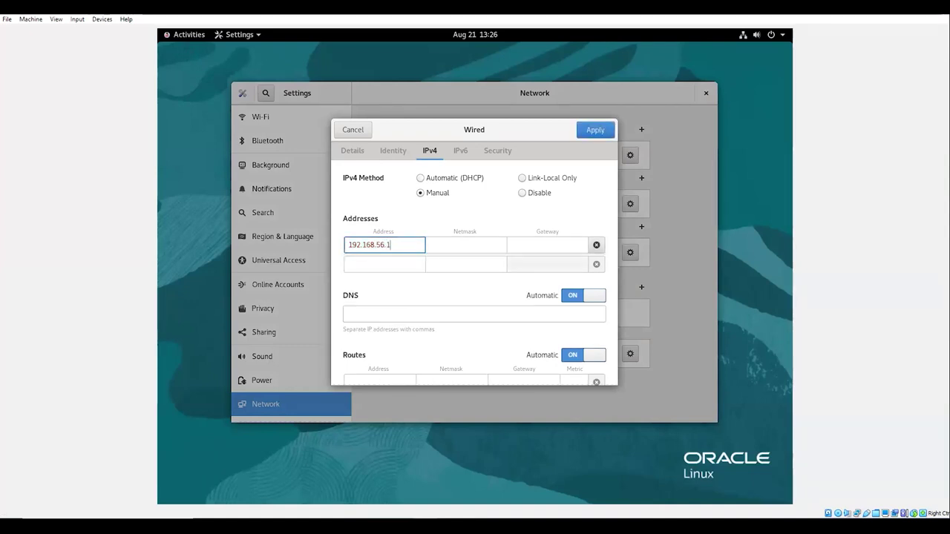
text(71)
key(alt+Tab)
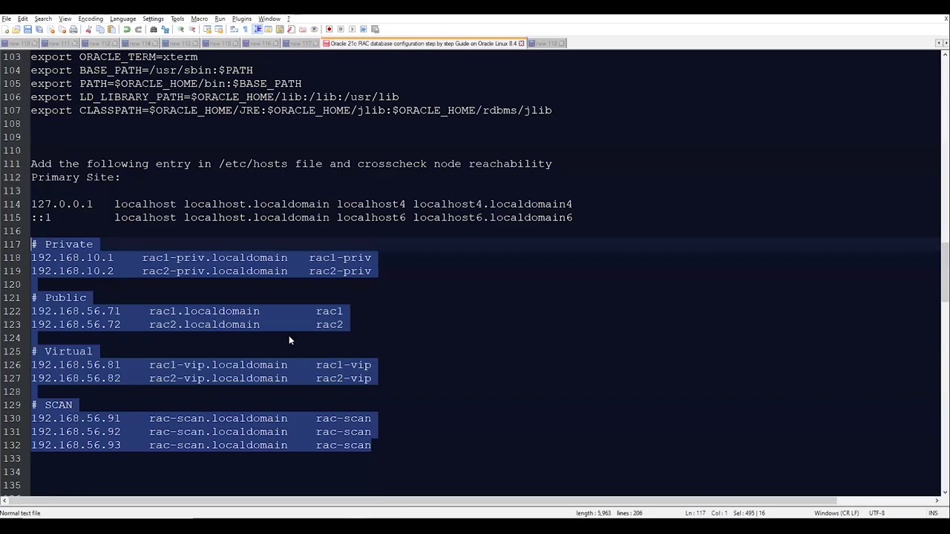
click(112, 312)
double_click(116, 311)
double_click(114, 325)
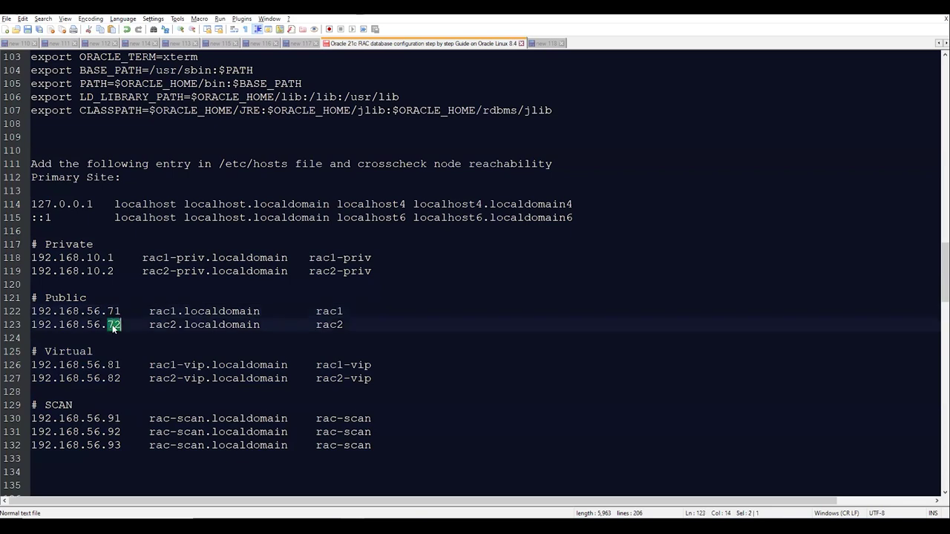
click(362, 312)
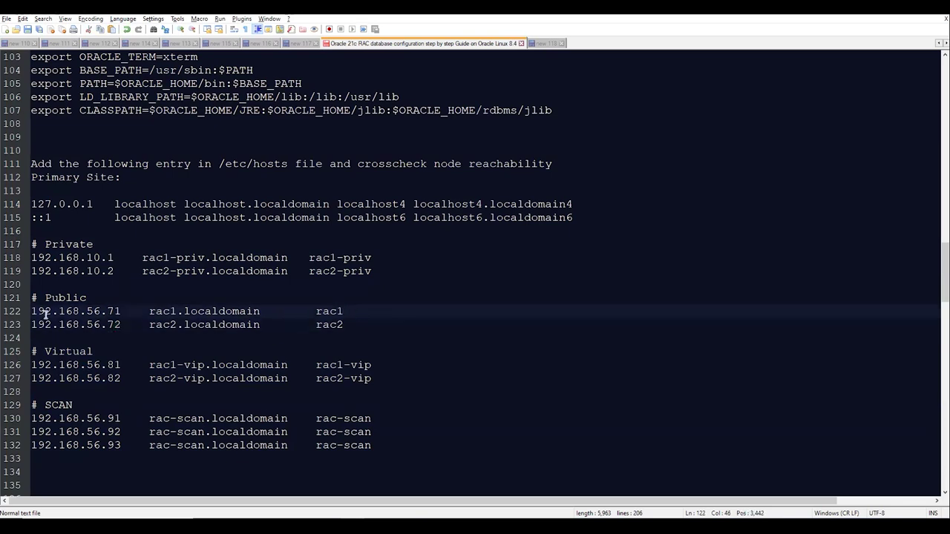
key(alt+Tab)
- Set netmask 255.255.255.0 and gateway 0.0.0.0, apply, and turn enp0s3 off
click(439, 244)
text(255.)
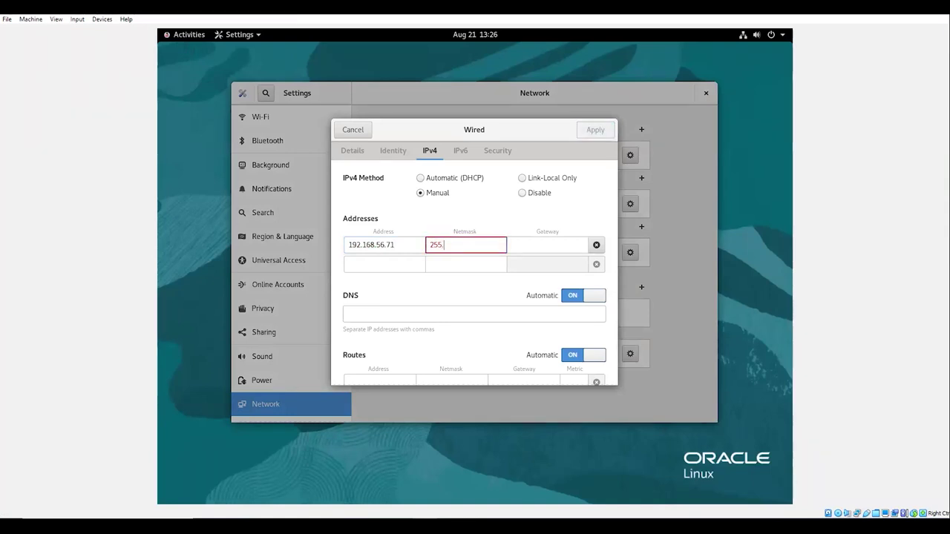
text(255.255.0)
key(Tab)
text(0.0.)
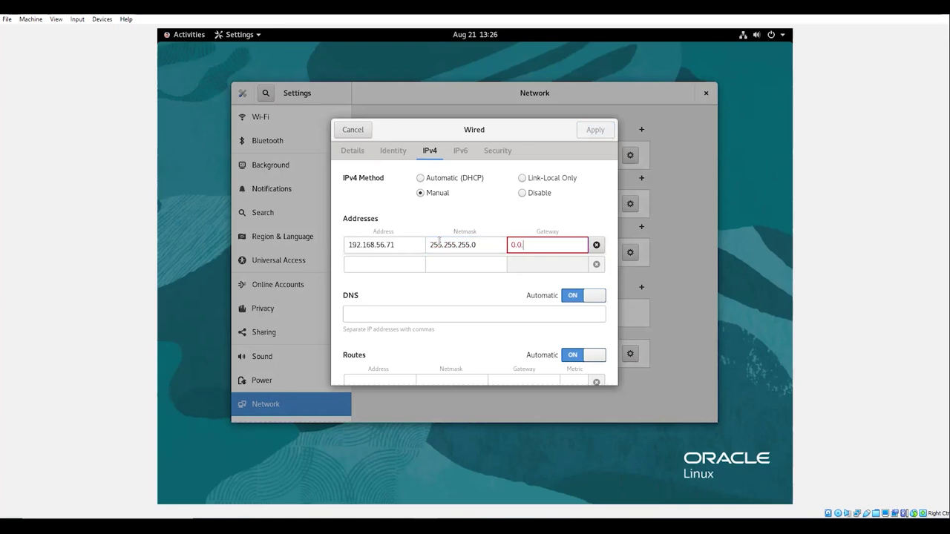
text(0.0)
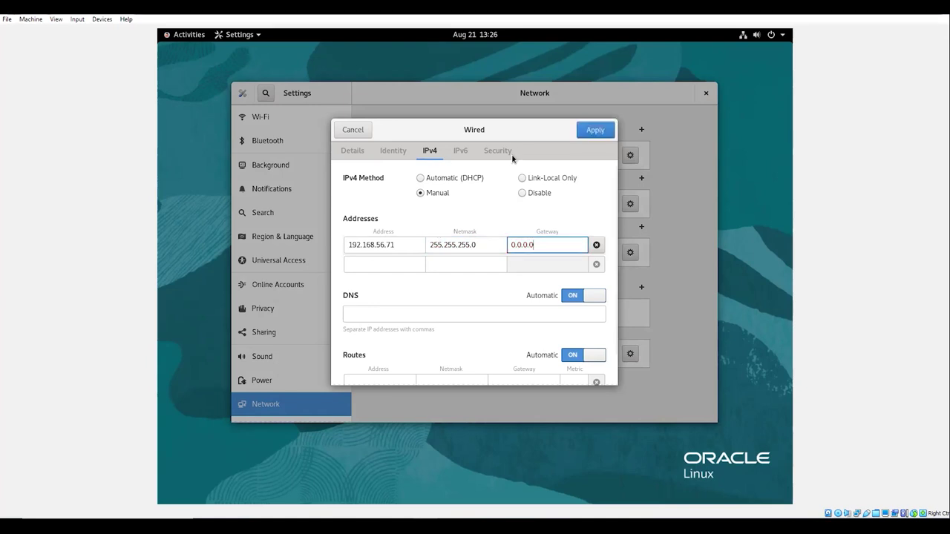
click(596, 130)
click(590, 156)
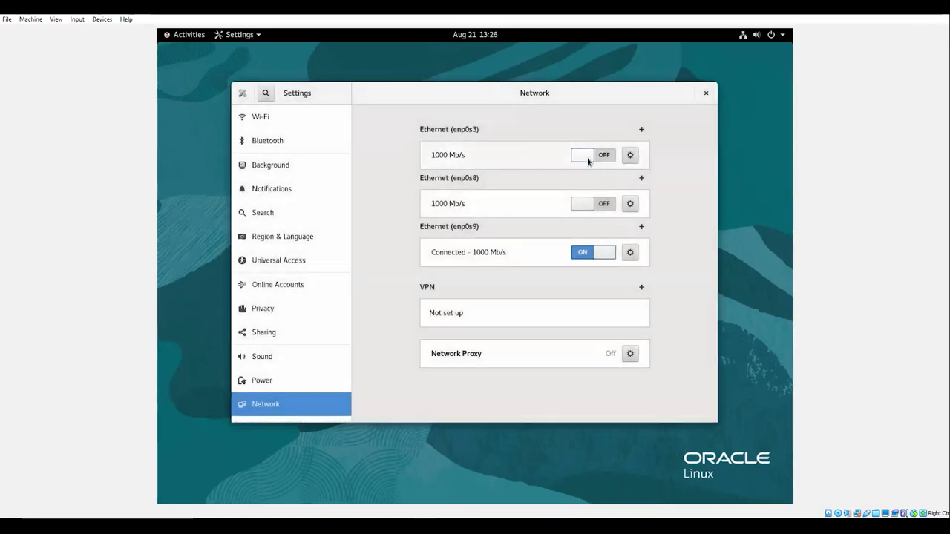
- Reconnect enp0s3 and switch enp0s8's IPv4 method to Manual
click(590, 156)
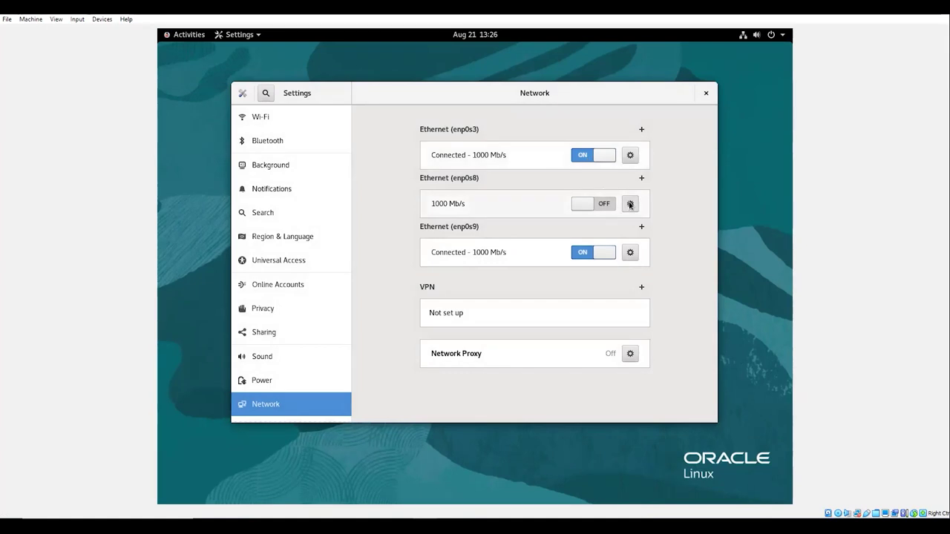
click(630, 204)
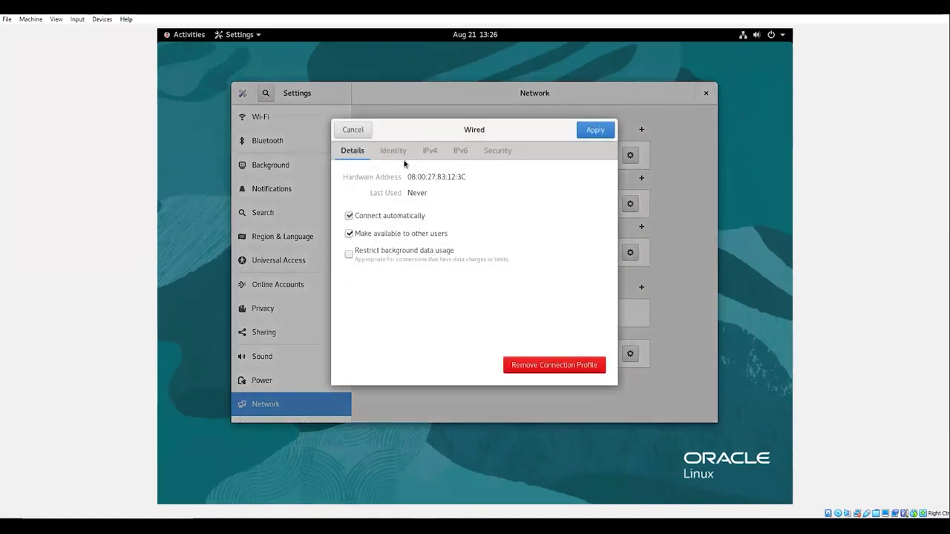
click(430, 151)
click(420, 193)
click(381, 246)
- Enter enp0s8's address 192.168.10.1, checking the private address in the notes
text(192)
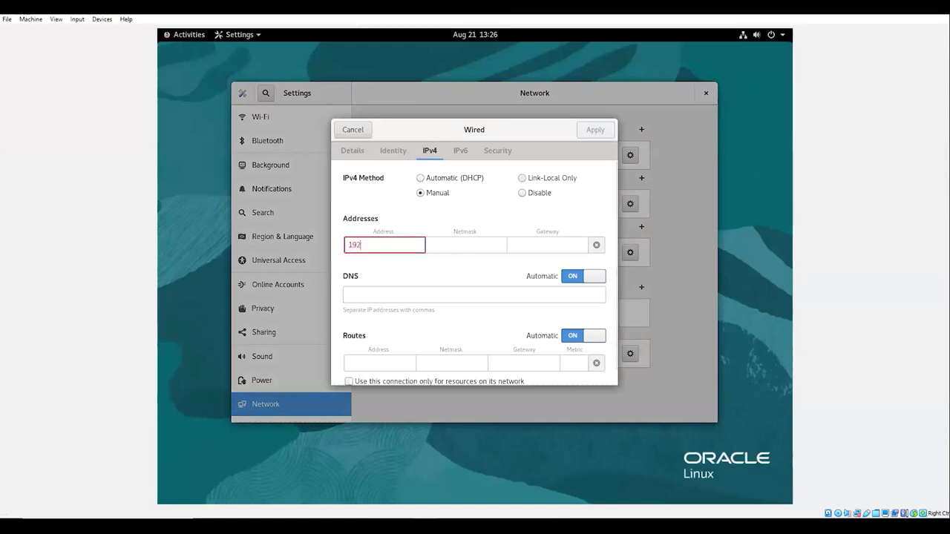
text(.168)
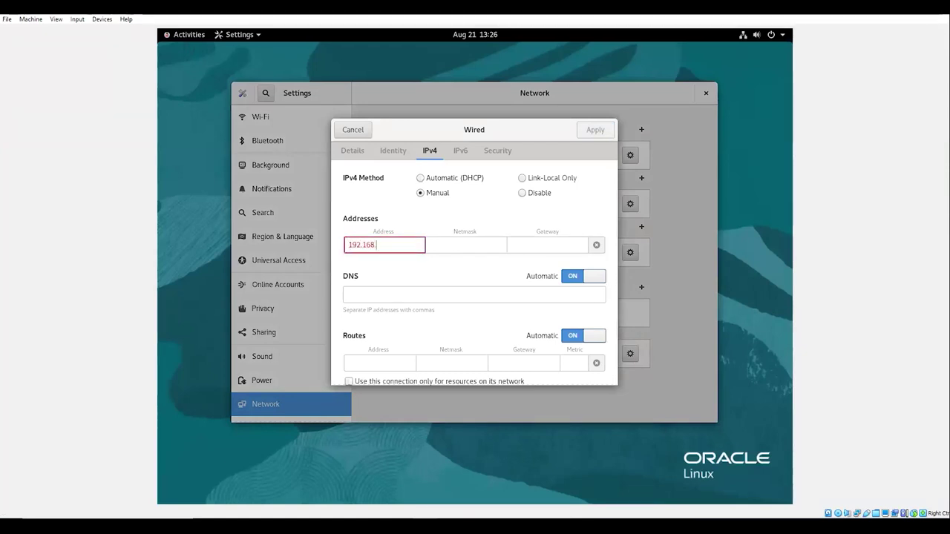
text(.0.0.)
key(alt+Tab)
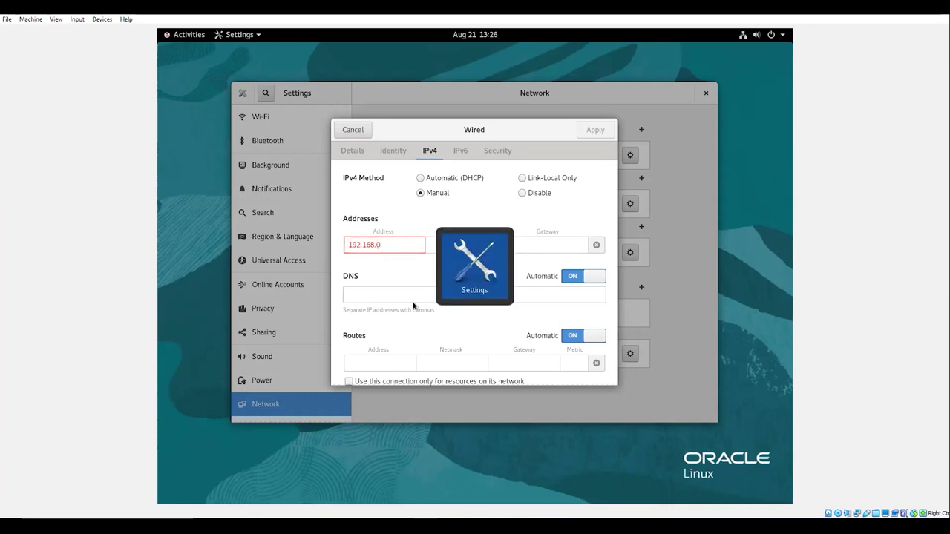
key(alt+Tab)
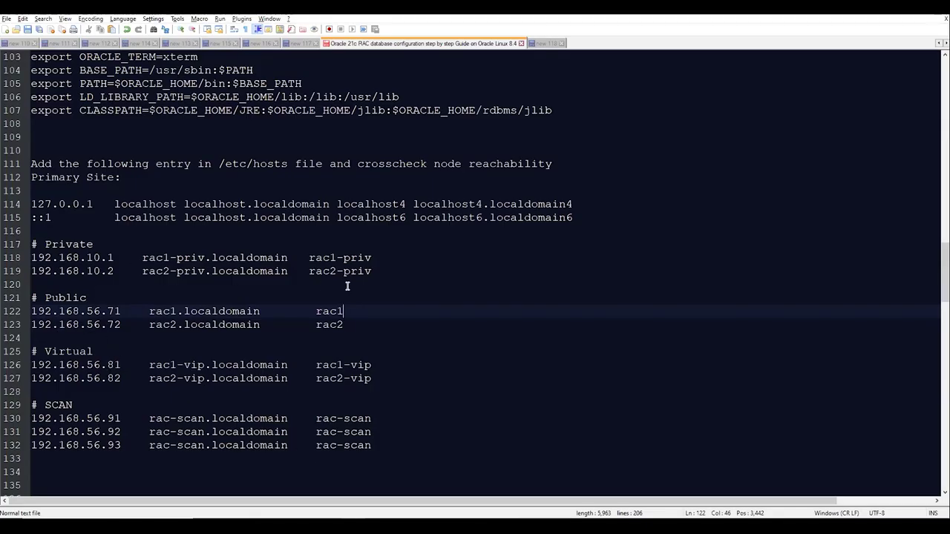
key(alt+Tab)
key(BackSpace)
text(10.1)
- Set netmask 255.255.255.0 and gateway 0.0.0.0, apply, and toggle enp0s8 off and on
click(456, 247)
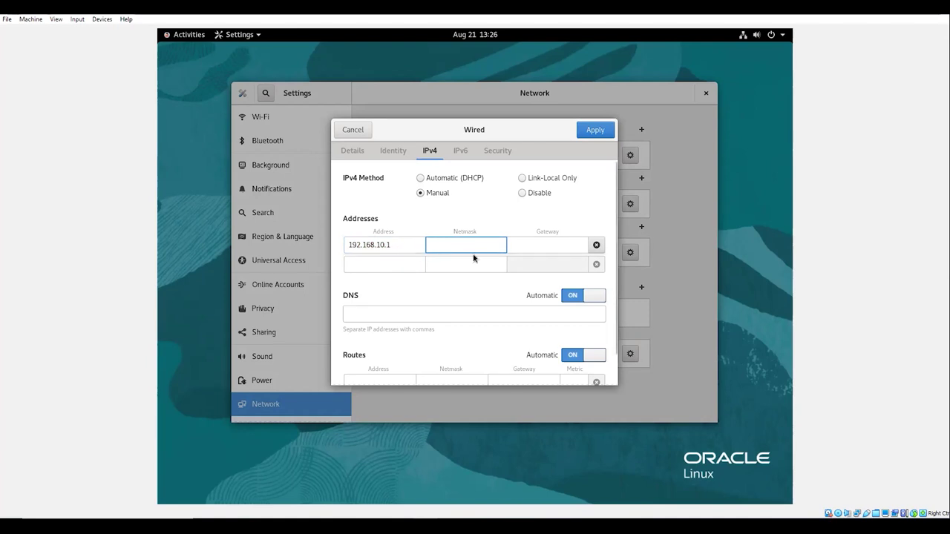
text(255.255.255)
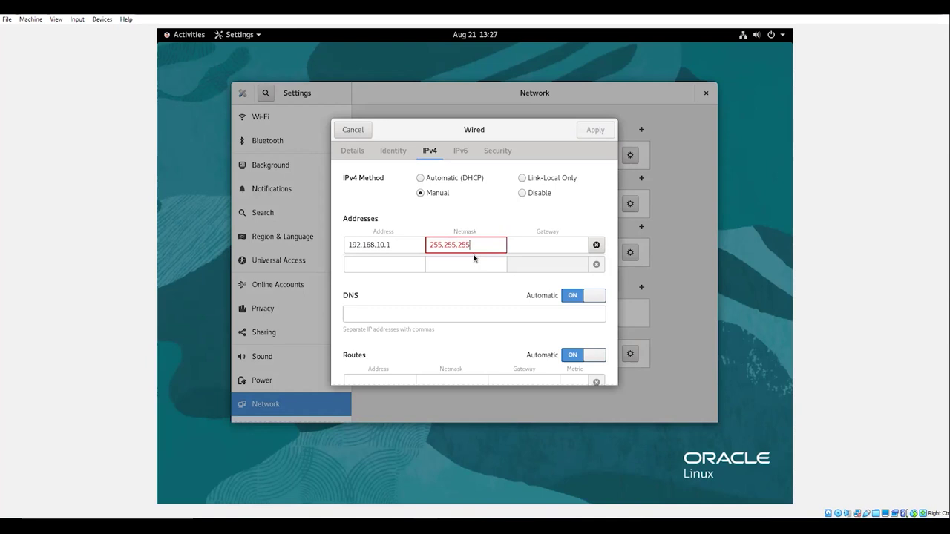
text(.0)
key(Tab)
text(0.0.0)
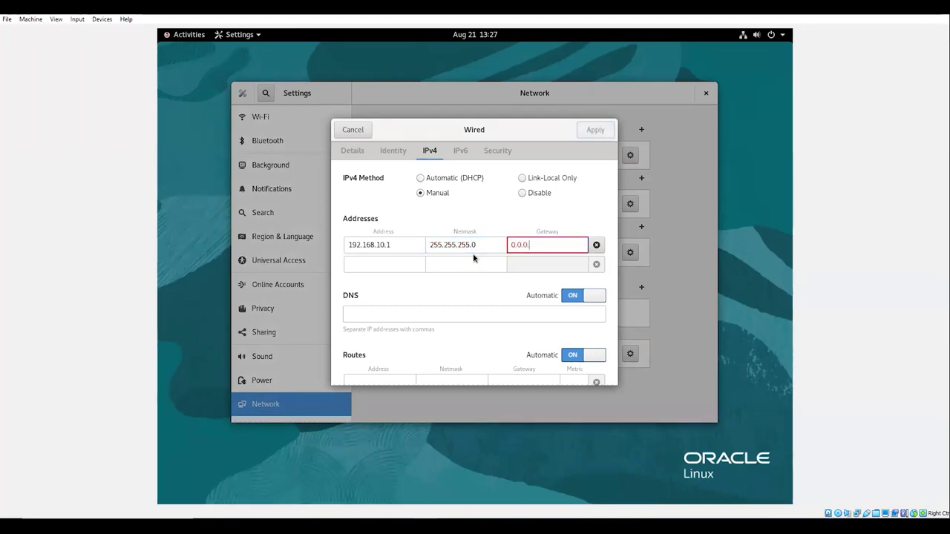
text(.0)
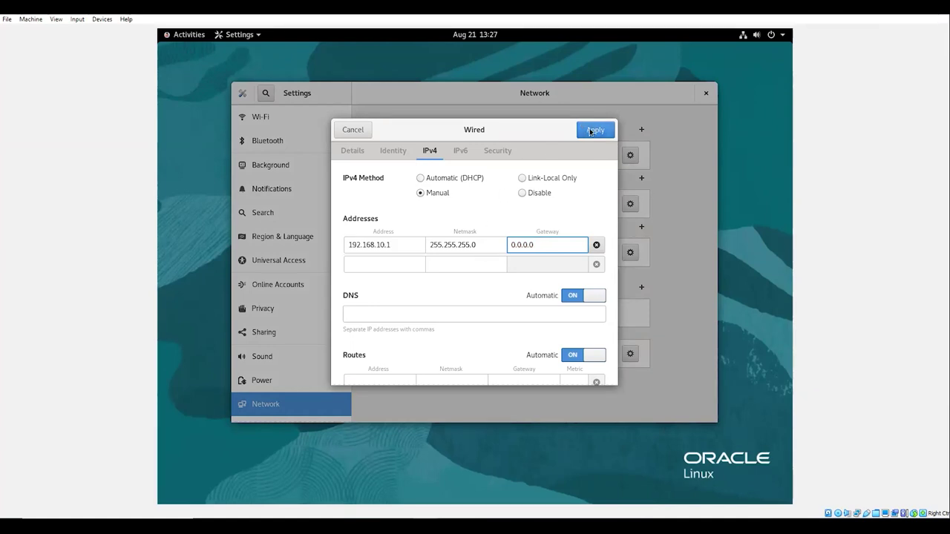
click(591, 132)
click(586, 204)
click(586, 204)
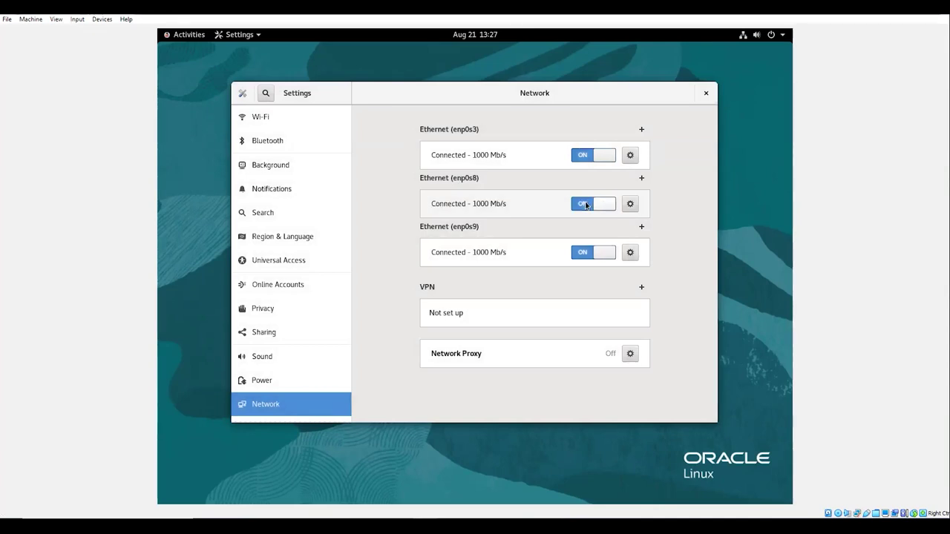
- Close the network settings and run the firewalld stop and disable commands on rac1
click(705, 94)
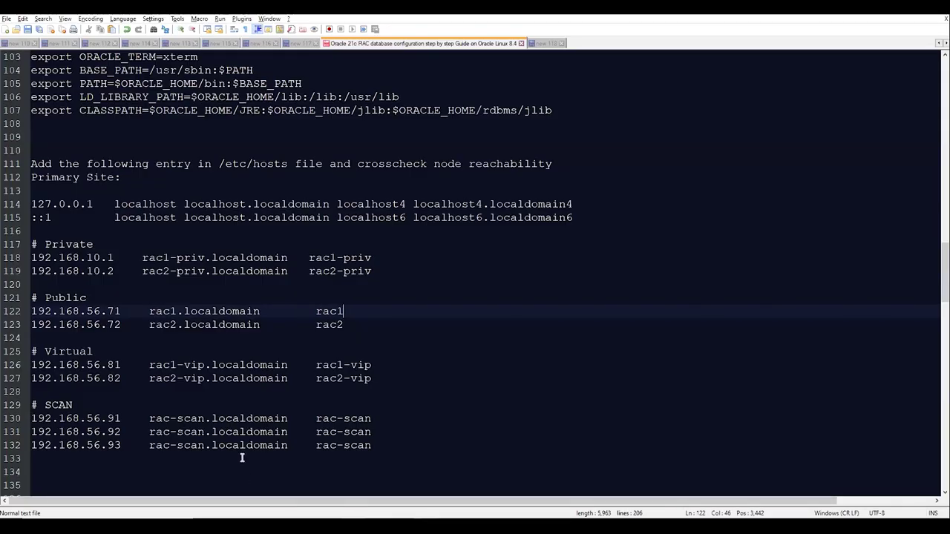
scroll(240, 446, down, 6)
drag(286, 341, 29, 324)
key(ctrl+c)
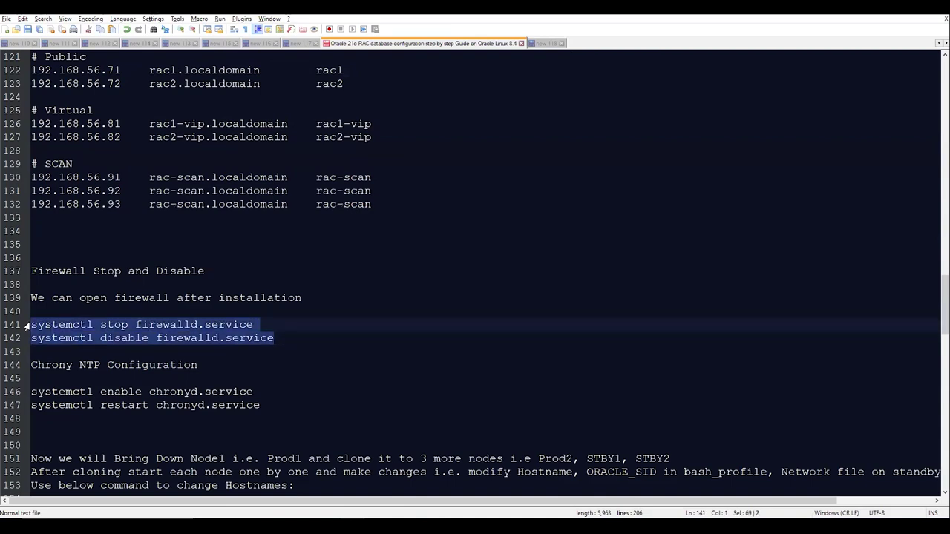
key(alt+Tab)
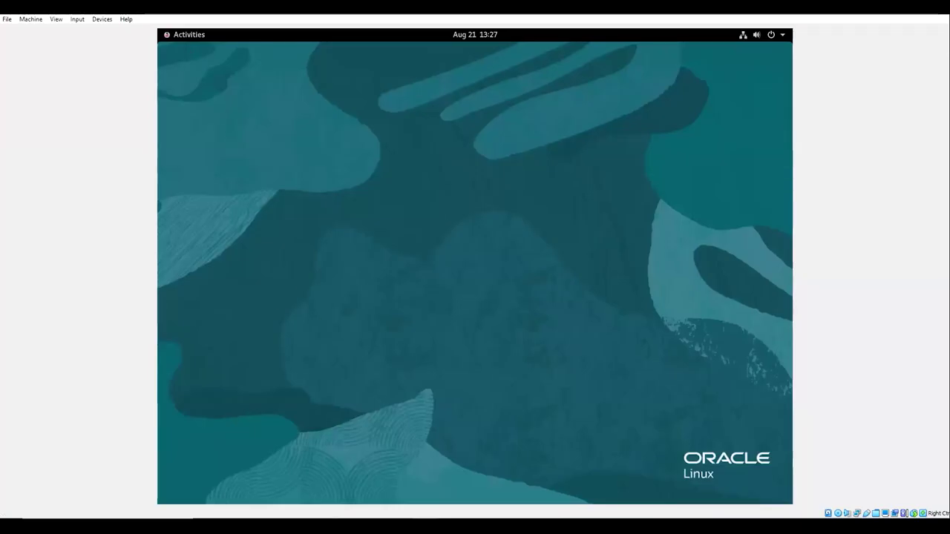
key(alt+Tab)
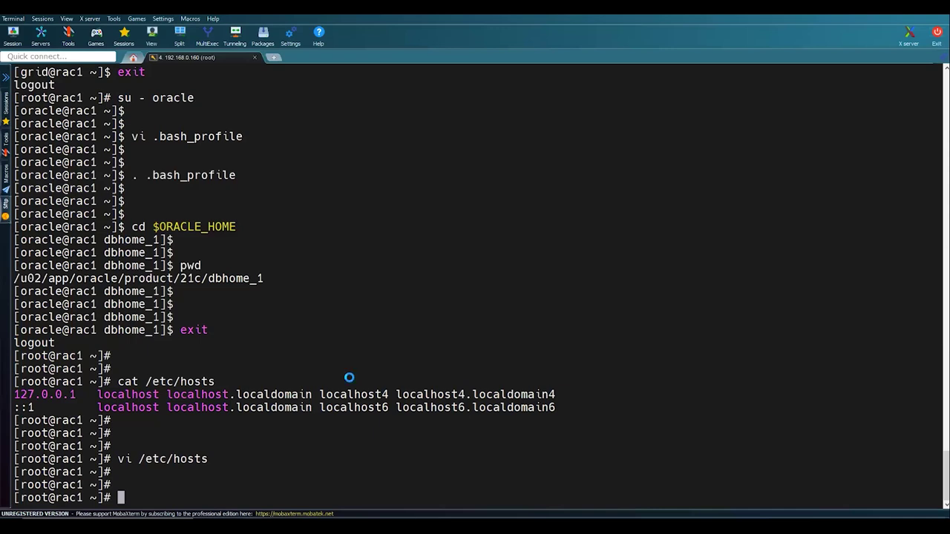
right_click(349, 378)
key(Return)
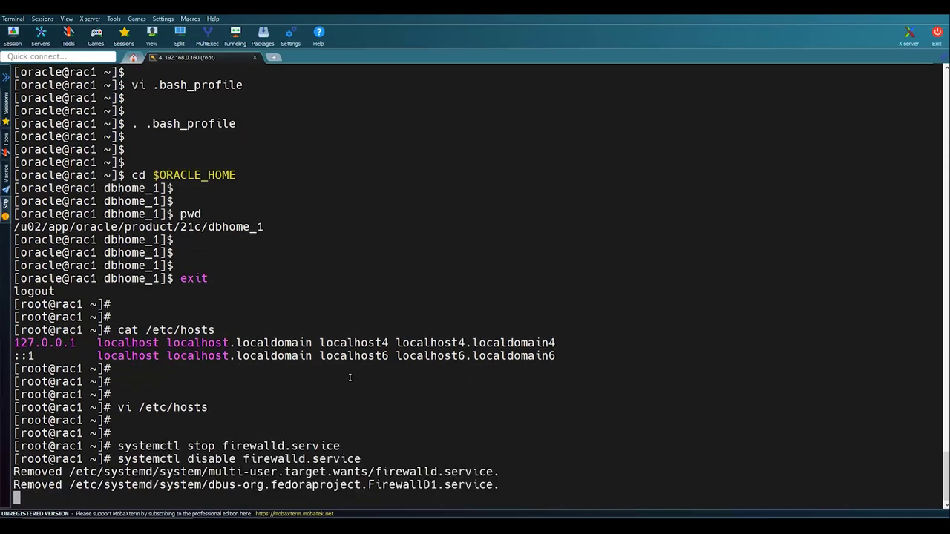
- Run the chronyd enable and restart commands in the rac1 session
key(alt+Tab)
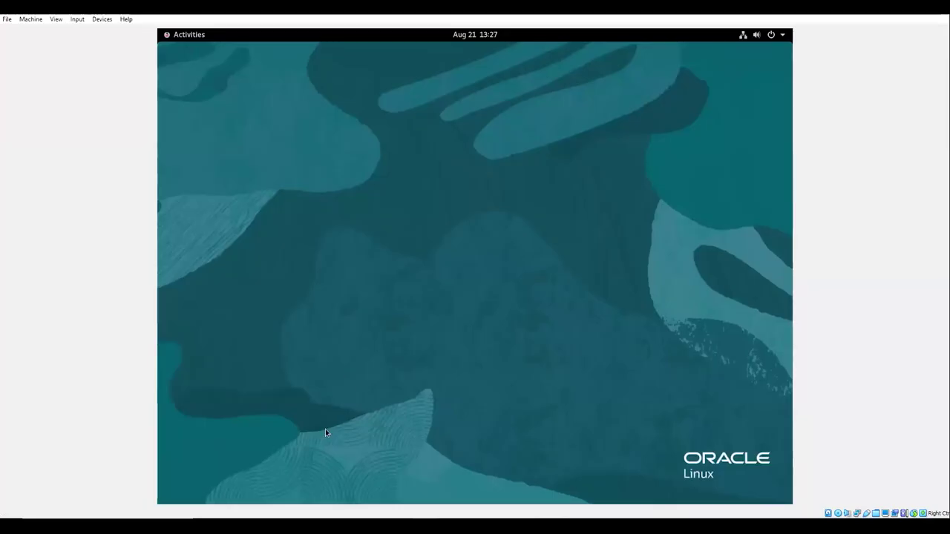
key(alt+Tab)
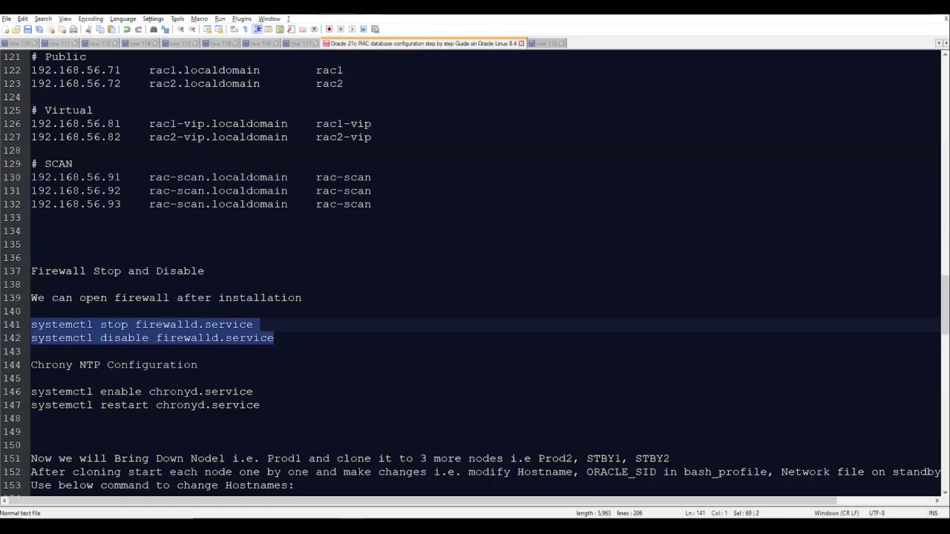
key(alt+Tab)
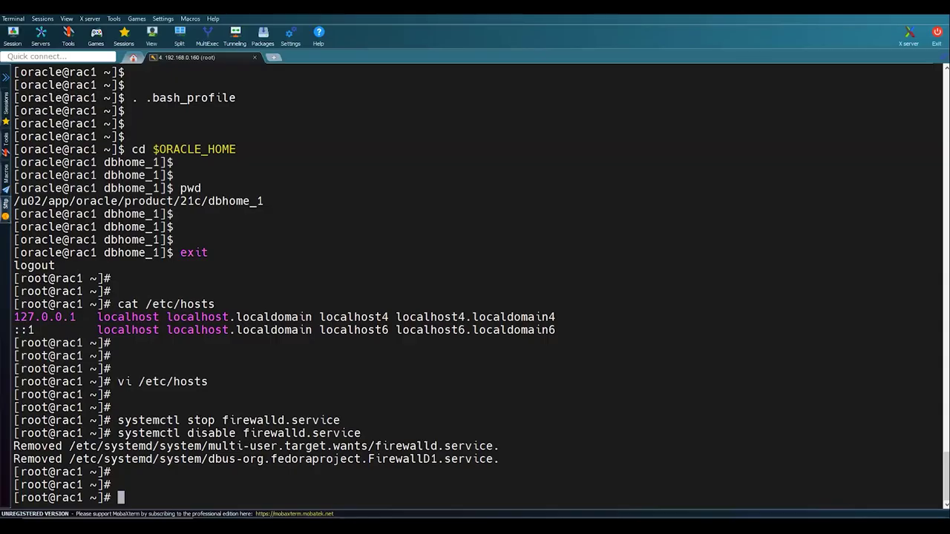
key(alt+Tab)
scroll(260, 336, down, 2)
drag(259, 326, 30, 312)
key(ctrl+c)
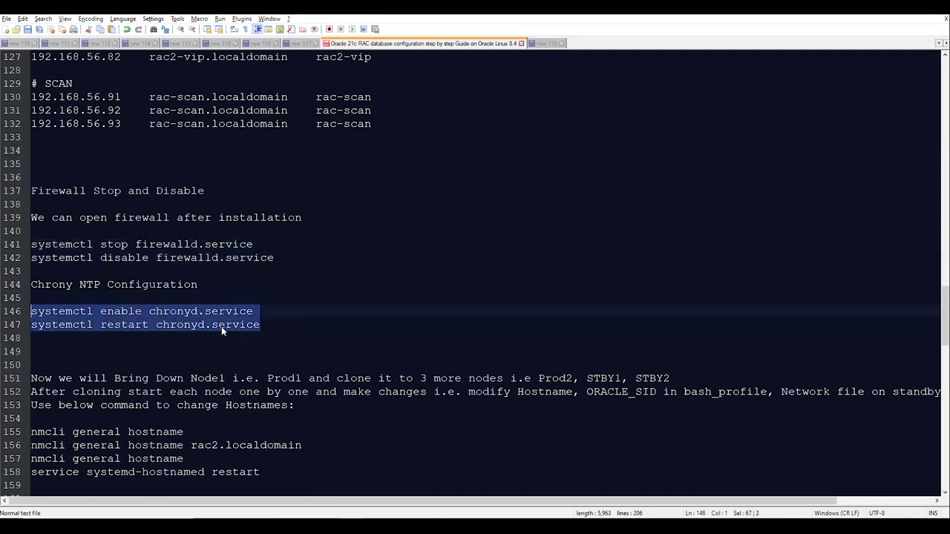
key(alt+Tab)
right_click(309, 319)
key(Return)
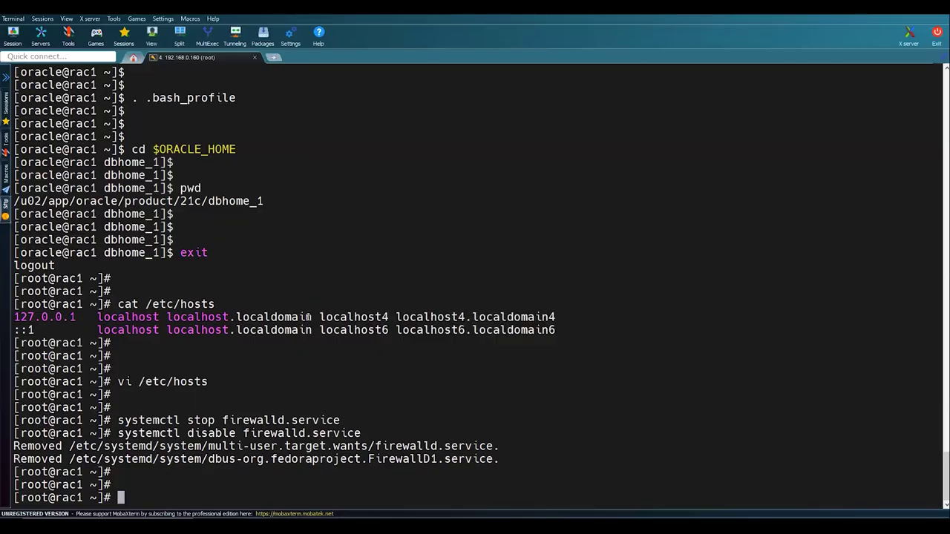
key(Return)
key(Return)
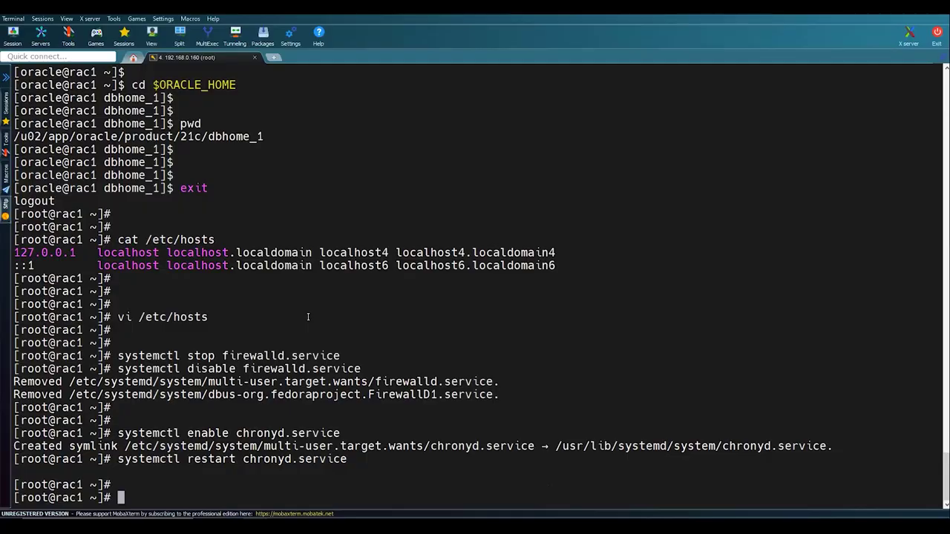
- Shut rac1 down with init 0
key(alt+Tab)
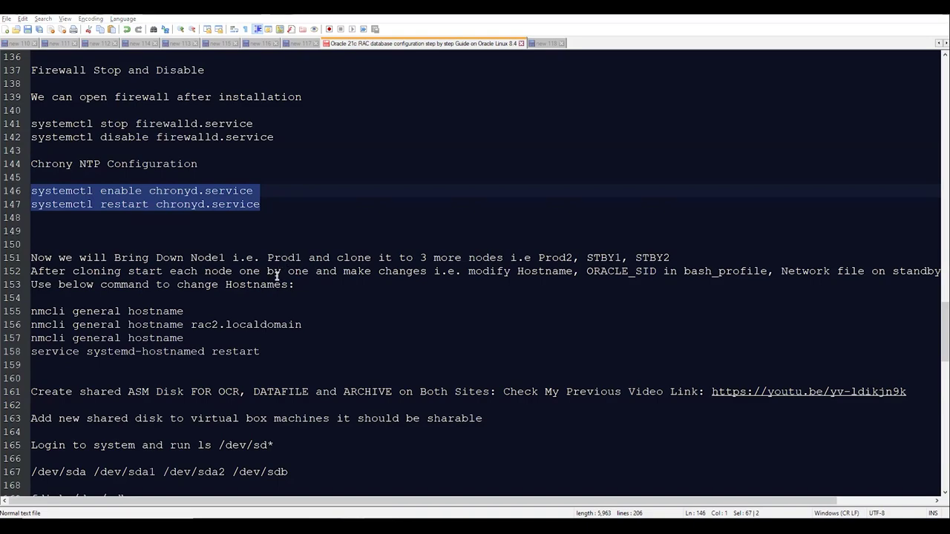
key(alt+Tab)
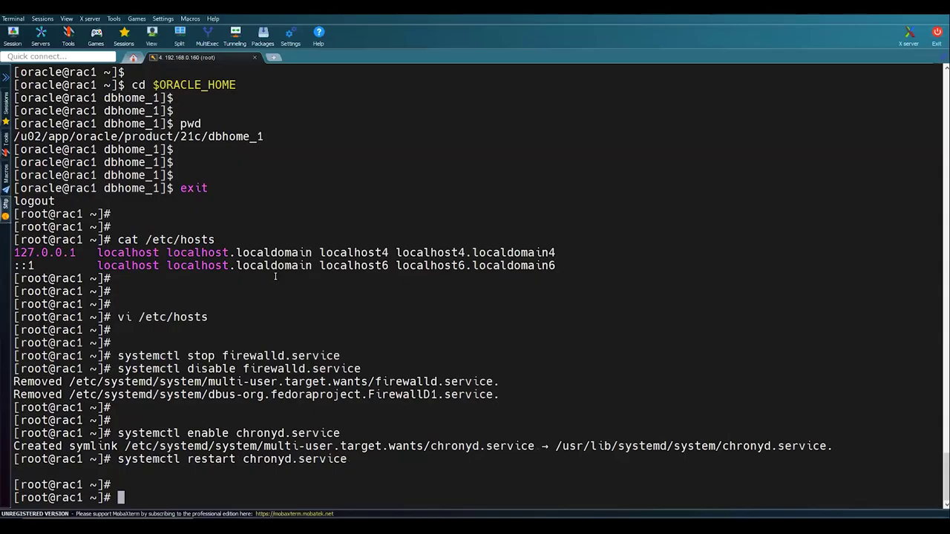
text(init 0)
key(Return)
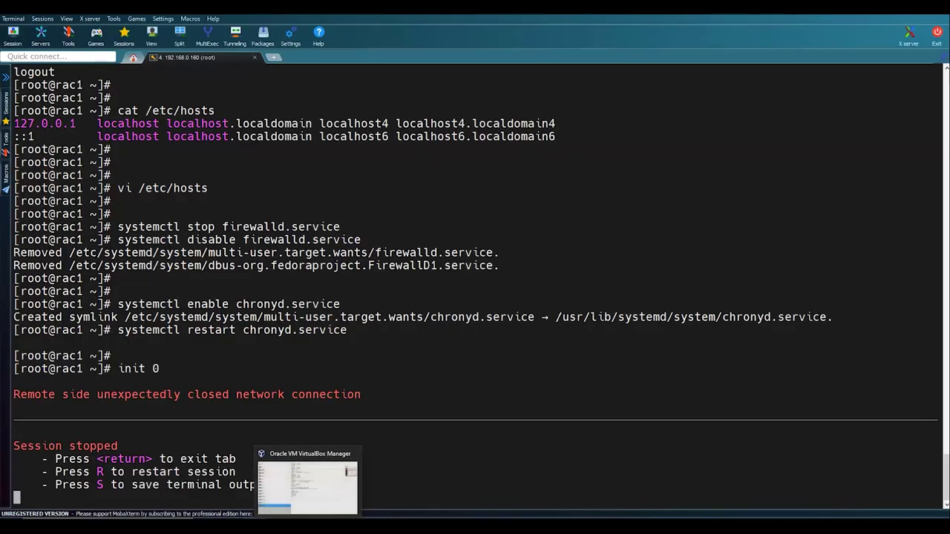
- Check Oracle21c_Node1's settings, then launch the Clone wizard for it
click(364, 486)
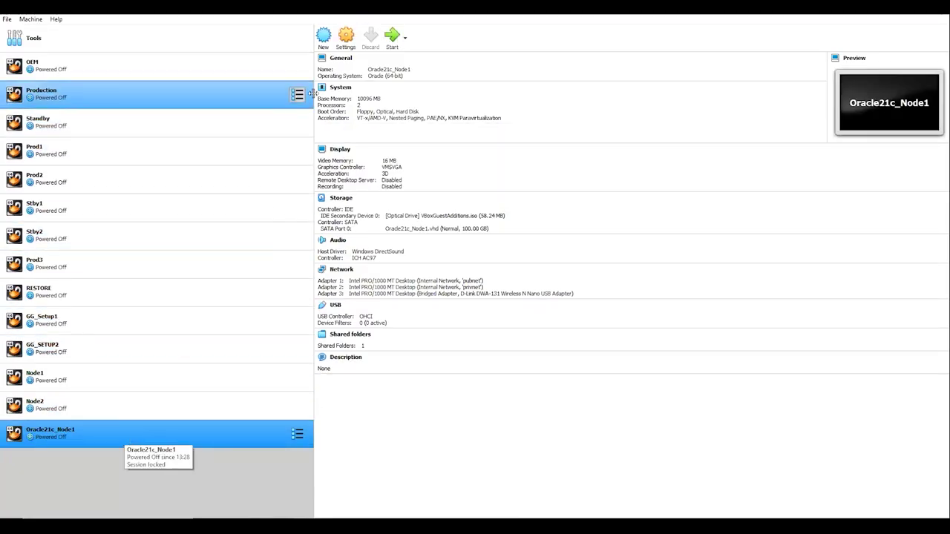
click(346, 37)
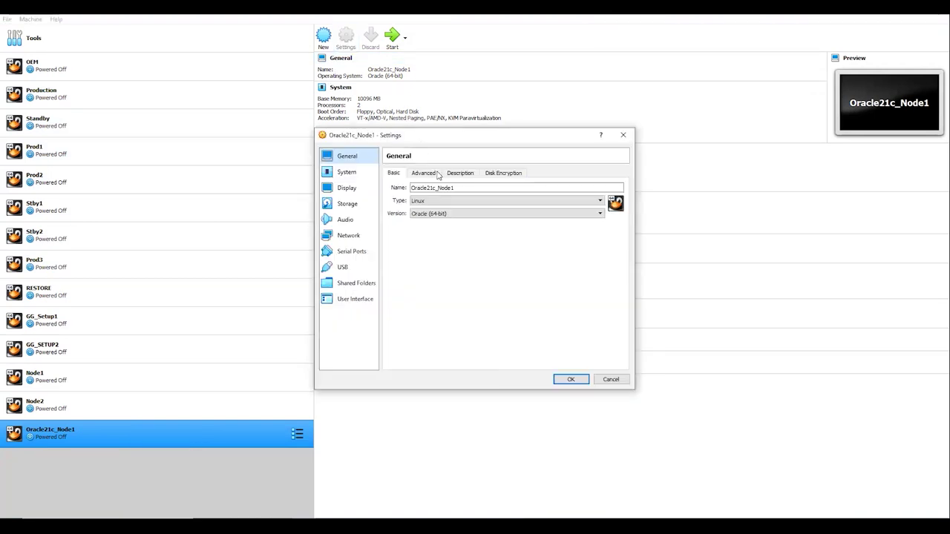
click(614, 380)
right_click(151, 433)
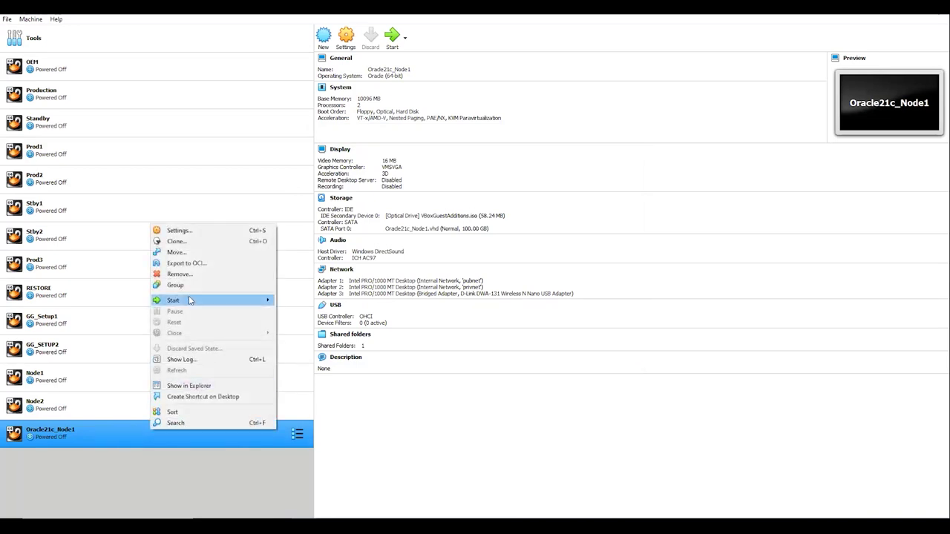
click(178, 240)
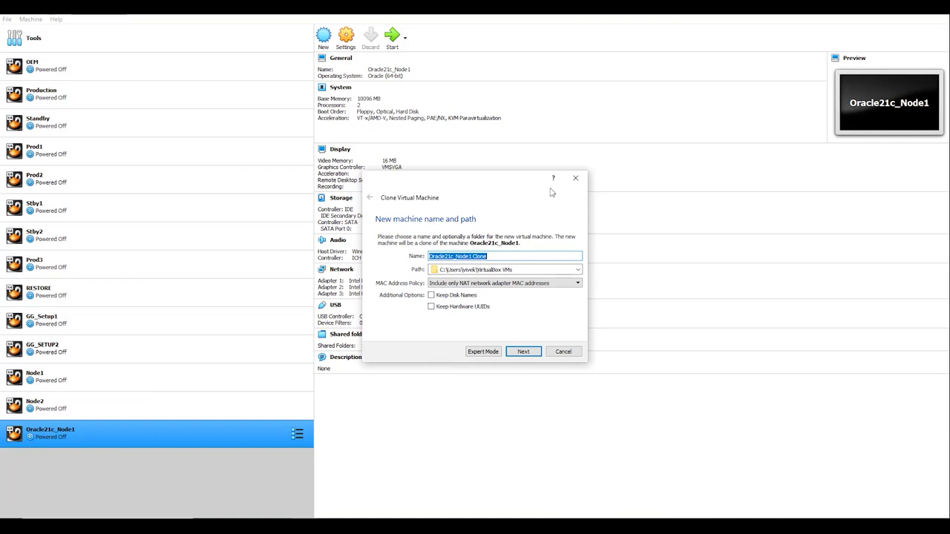
- Name the clone Oracle21c_Node2 in E:\VirtualBox with new MAC addresses for all adapters
click(524, 254)
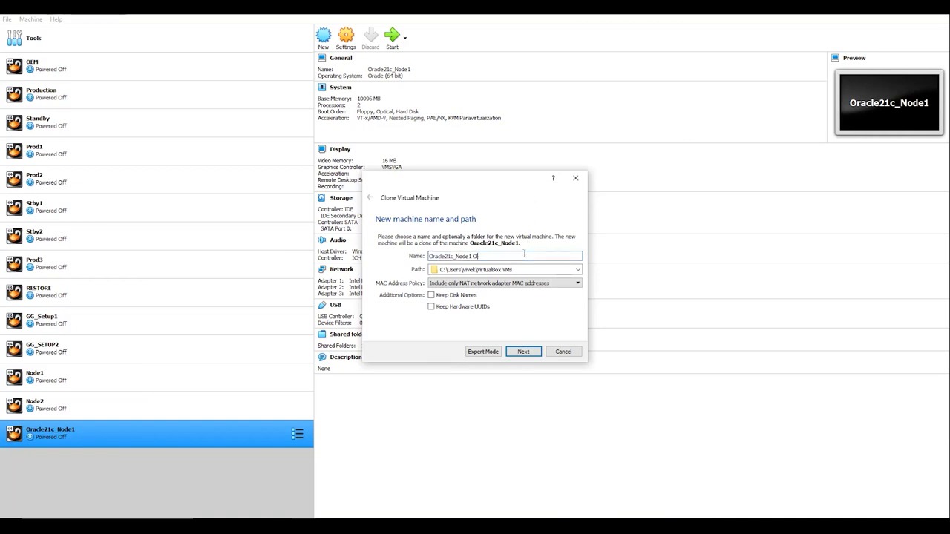
key(BackSpace)
key(Tab)
text(E:\VirtualBox)
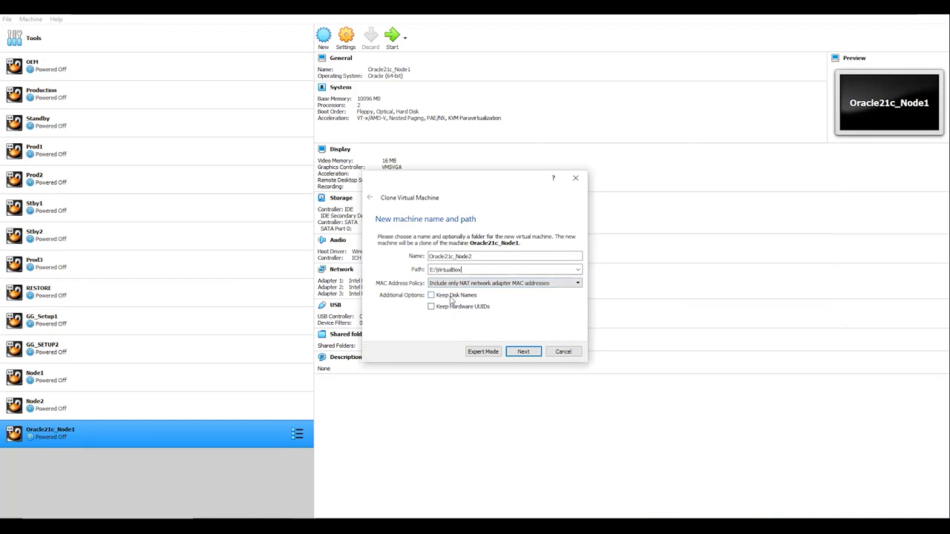
click(466, 283)
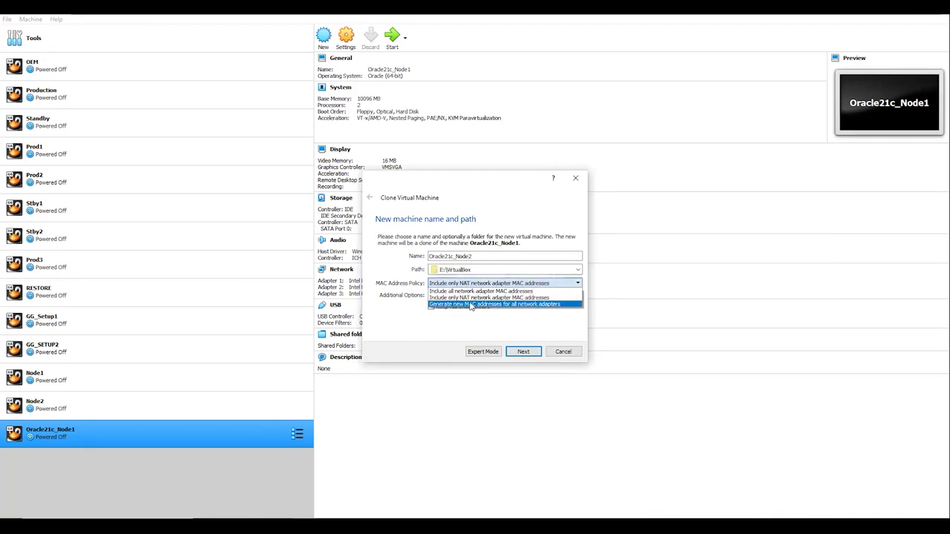
click(469, 305)
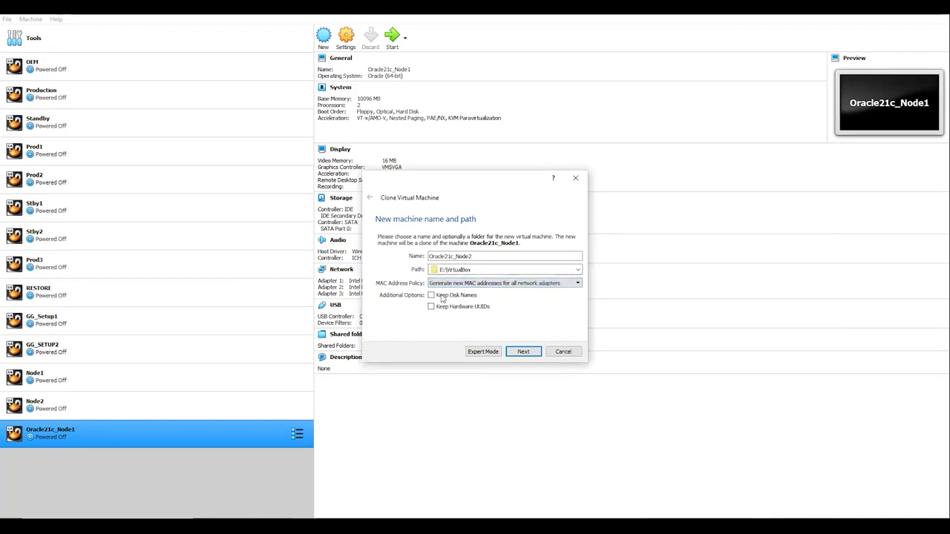
click(523, 354)
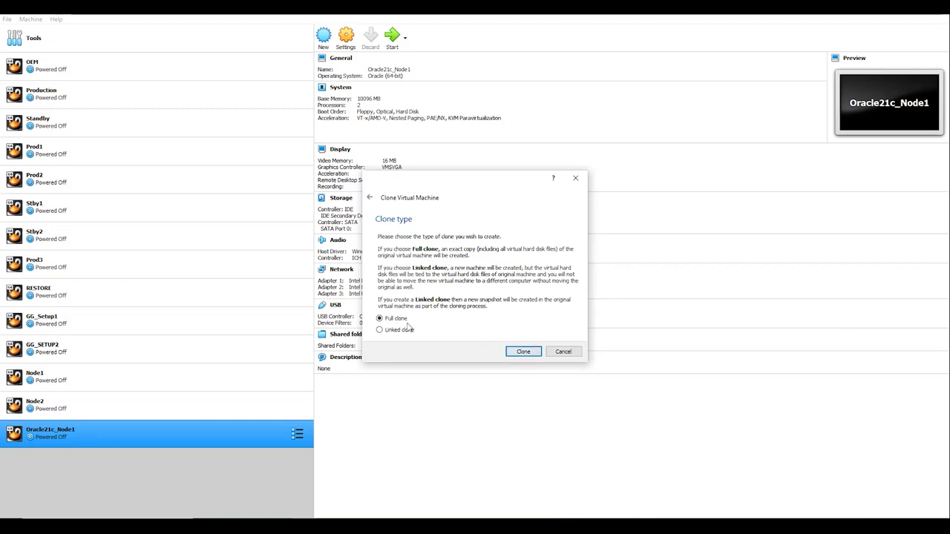
- Keep Full clone selected and start cloning Oracle21c_Node1
click(512, 353)
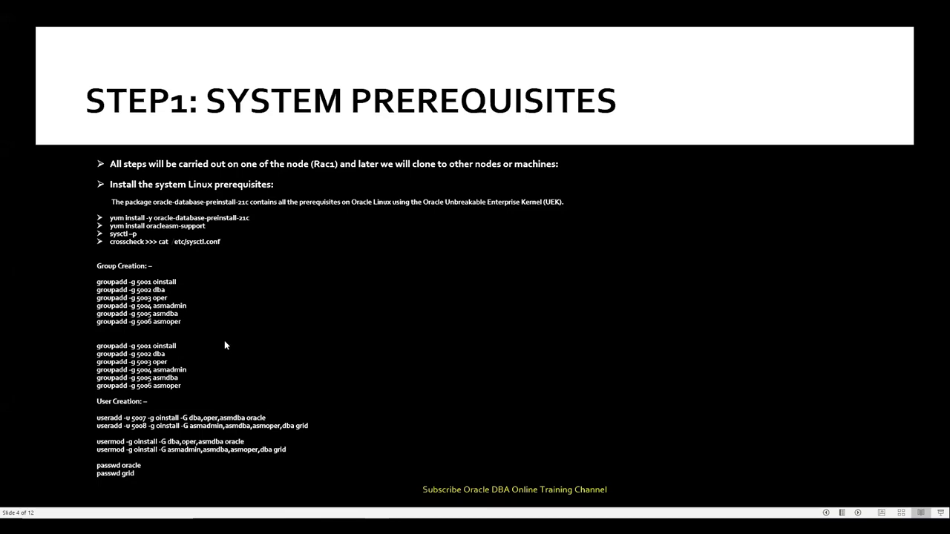
- Advance the slides from Step 2 through Step 7 shared storage, then return to VirtualBox Manager
key(Right)
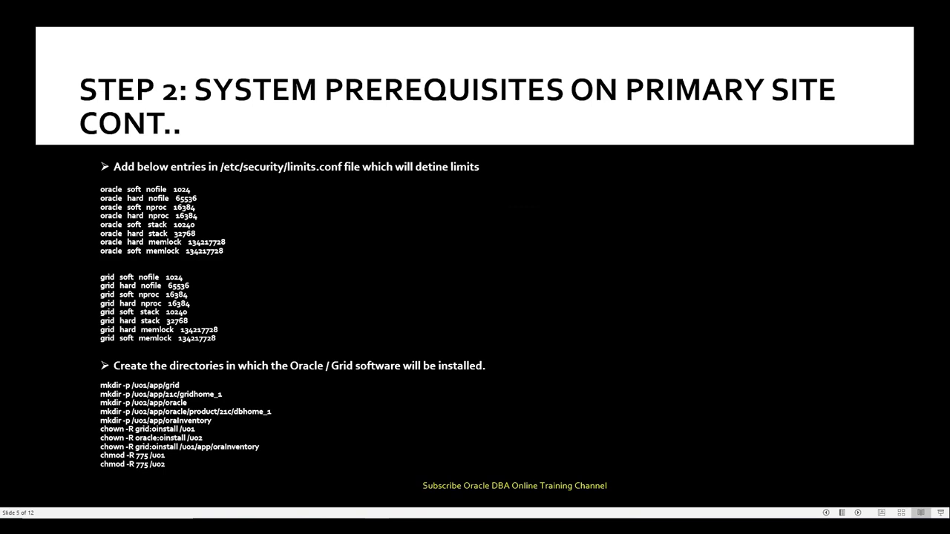
key(Right)
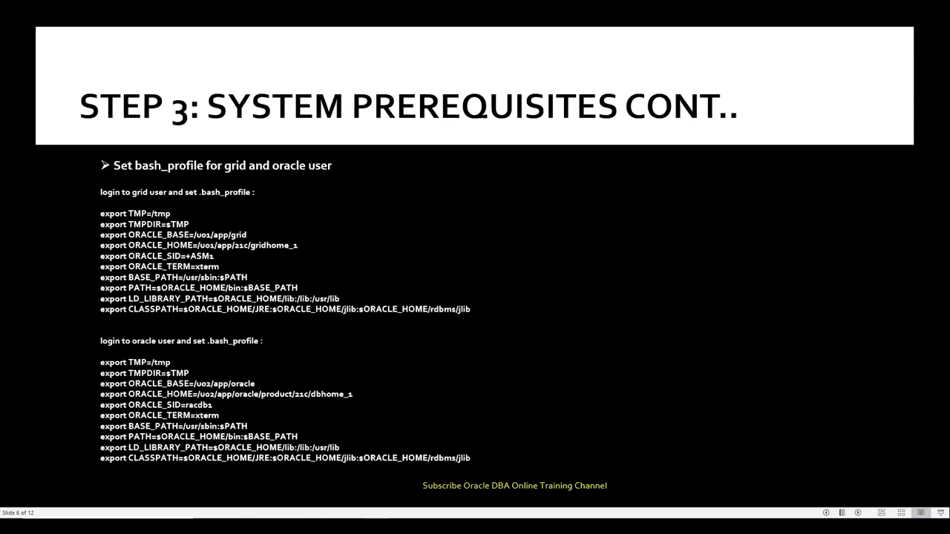
key(Right)
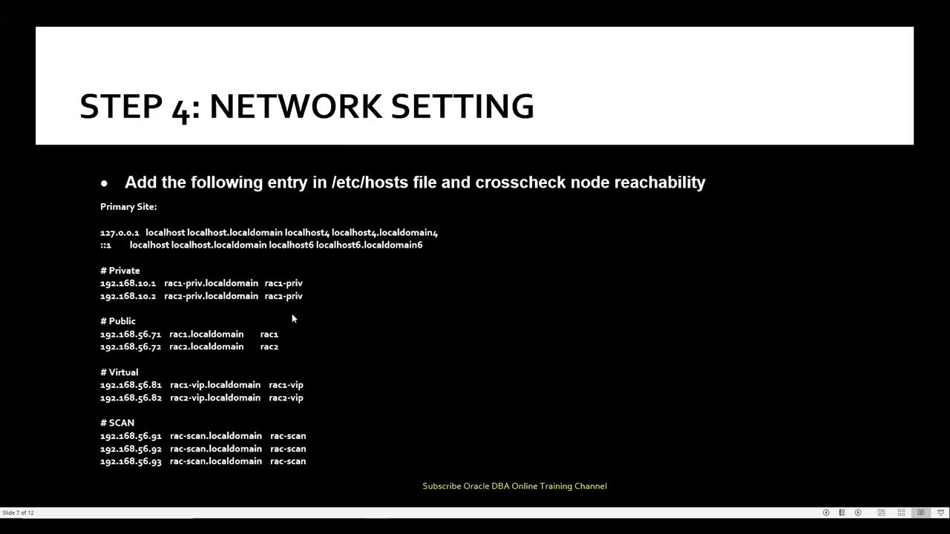
key(Right)
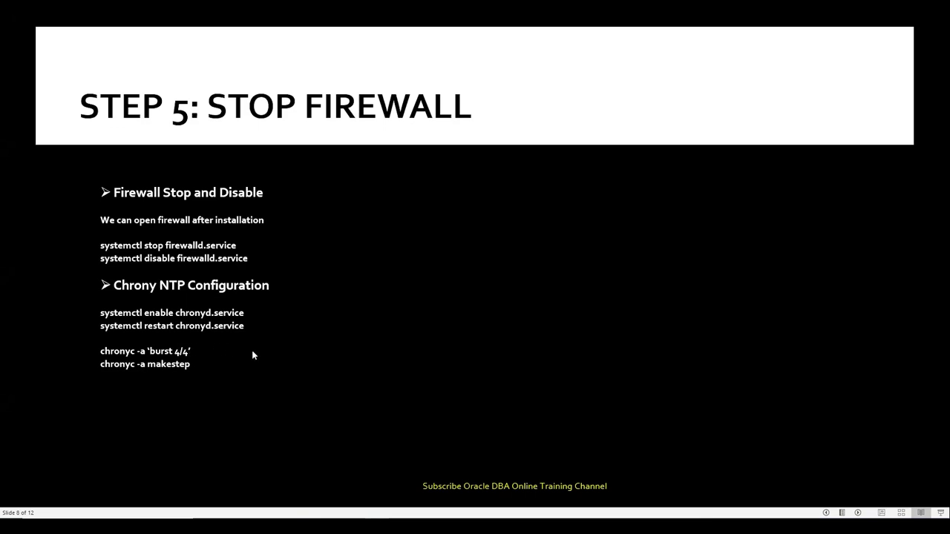
key(Right)
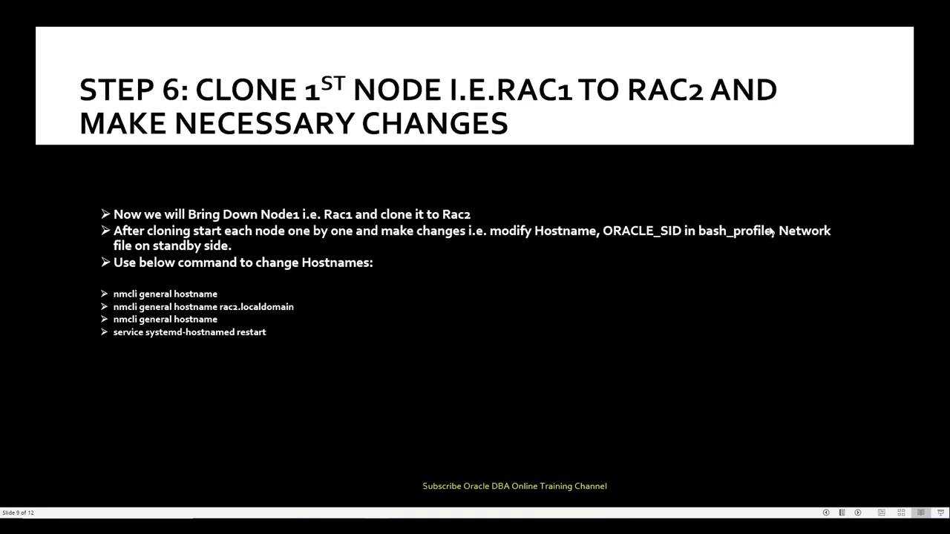
click(302, 299)
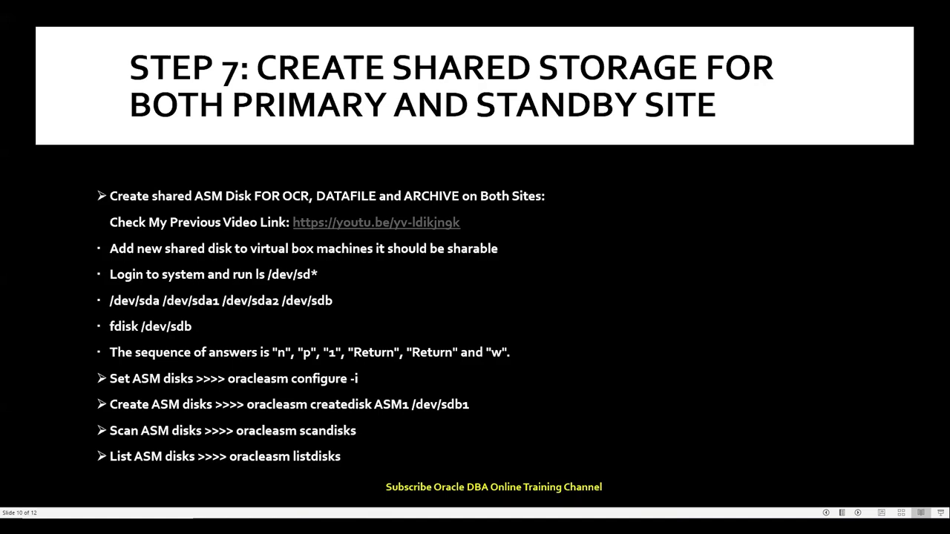
key(alt+Tab)
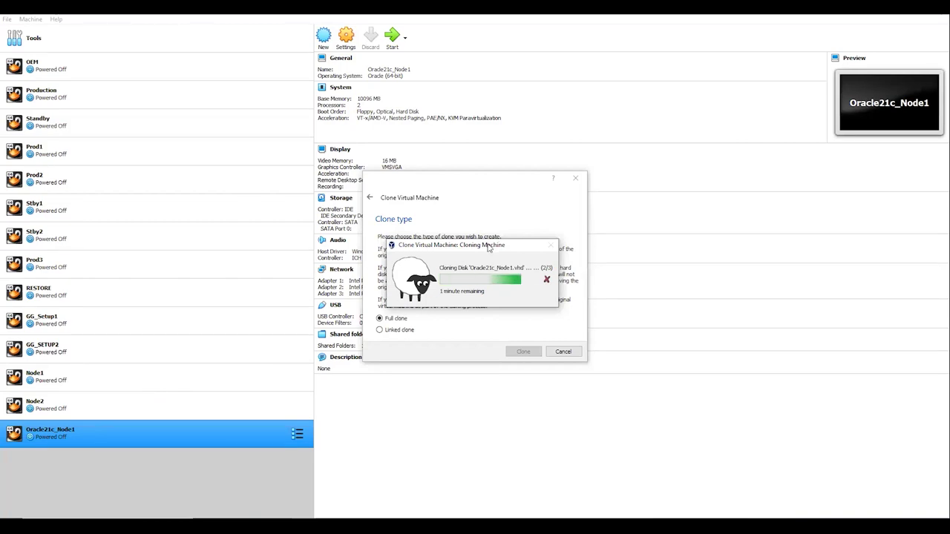
- Once cloning finishes, select Oracle21c_Node2 and power it on
drag(490, 248, 508, 273)
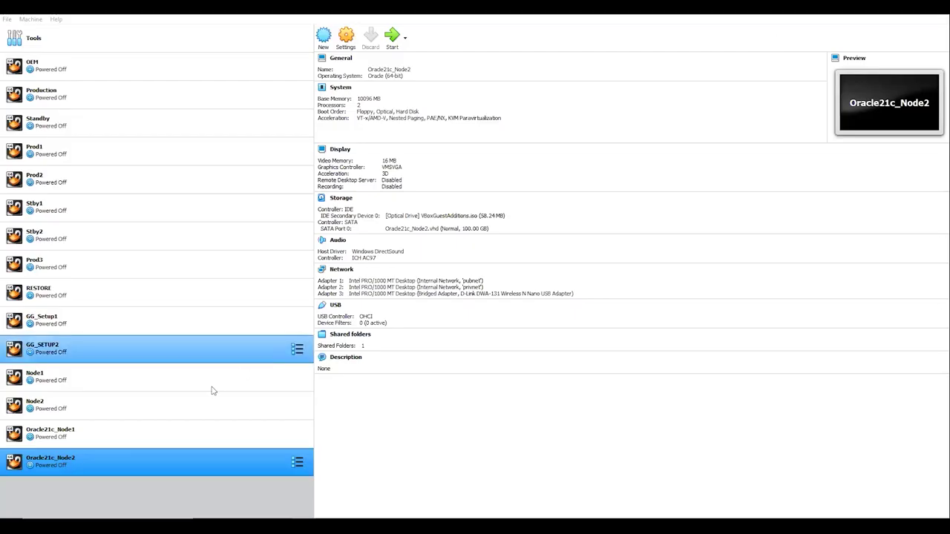
click(174, 436)
click(160, 458)
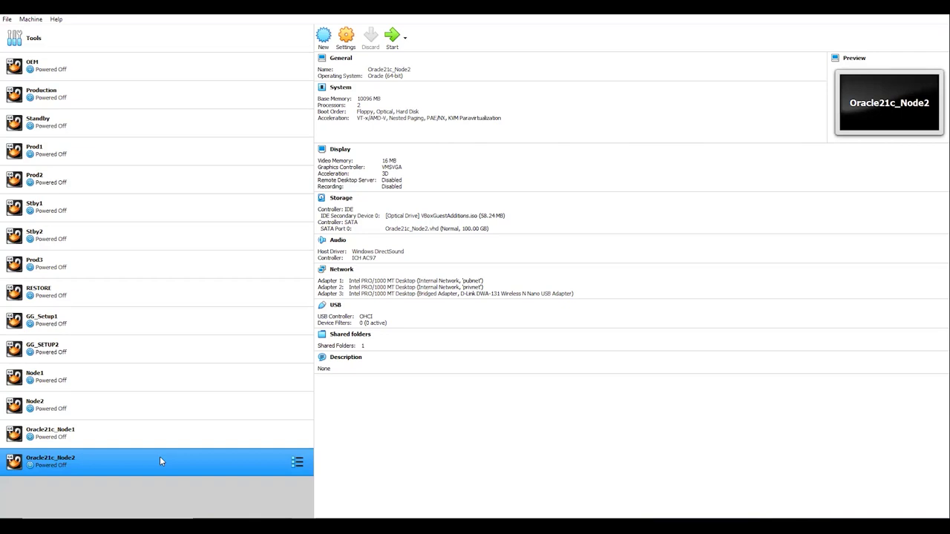
click(167, 437)
click(165, 462)
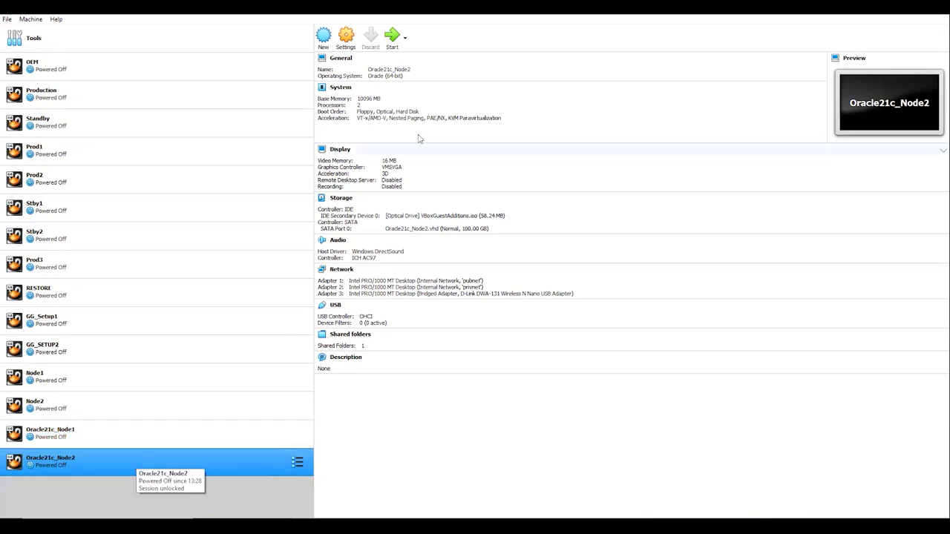
click(393, 41)
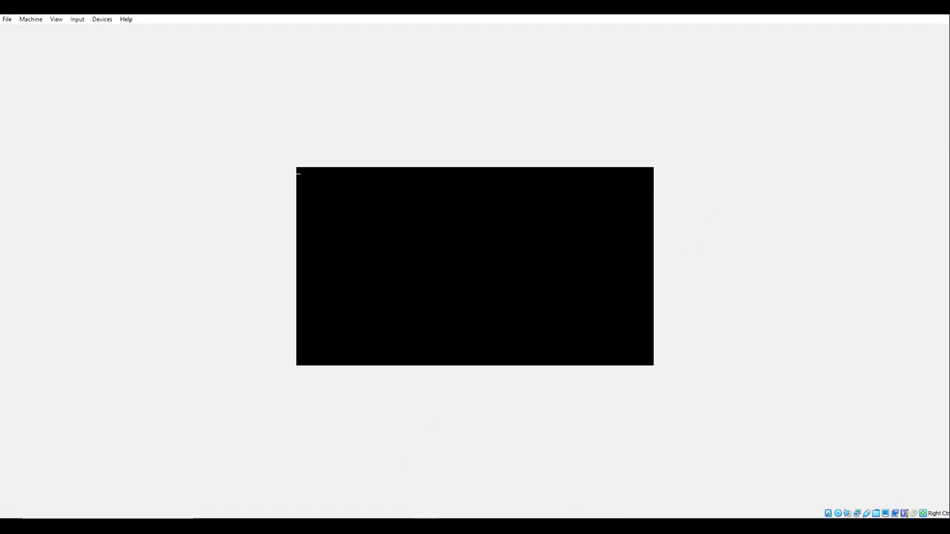
- Let Oracle21c_Node2 boot Oracle Linux, then bring up the nmcli hostname-change notes
mouse_move(352, 526)
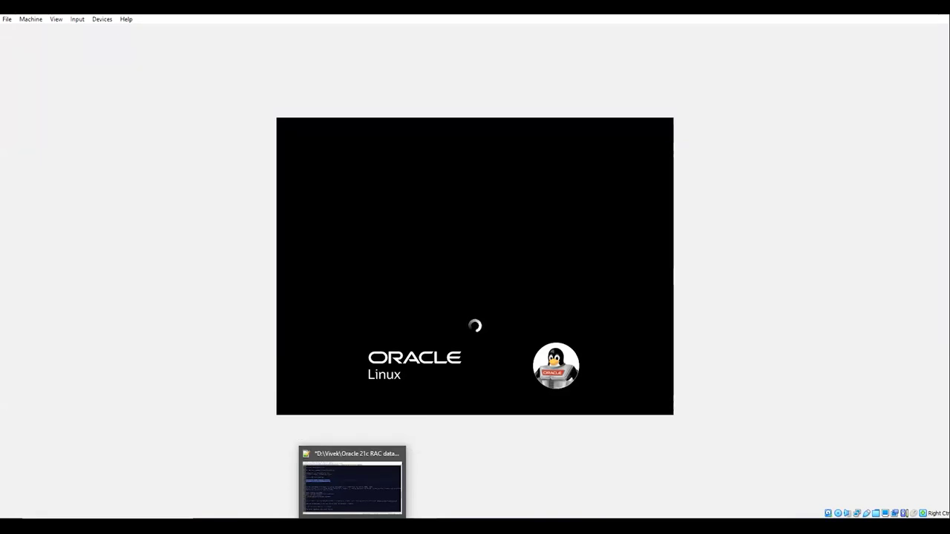
key(alt+Tab)
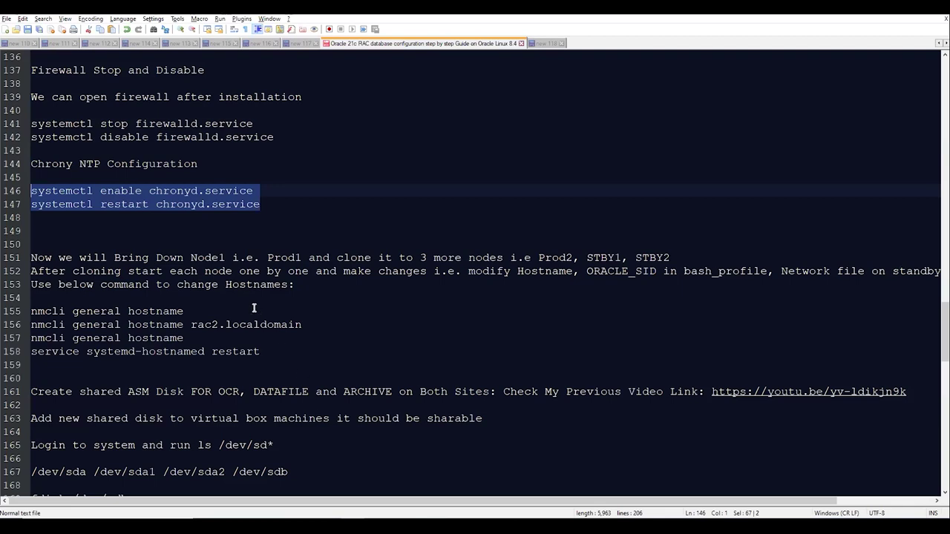
scroll(254, 308, up, 2)
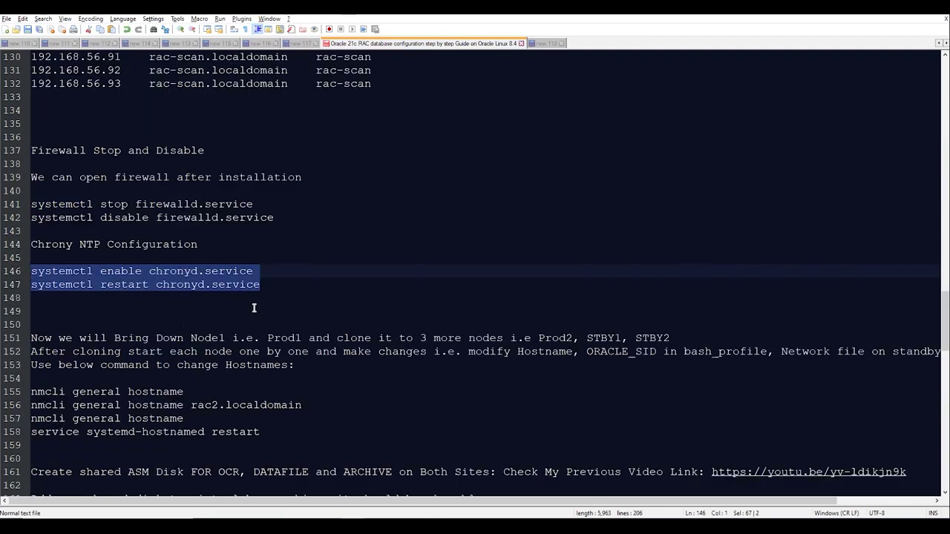
scroll(254, 308, up, 2)
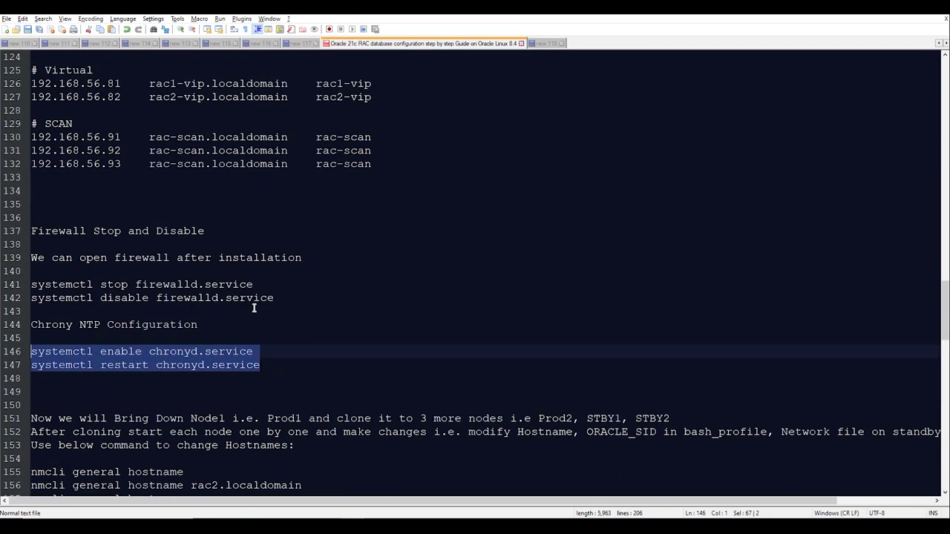
scroll(254, 308, up, 2)
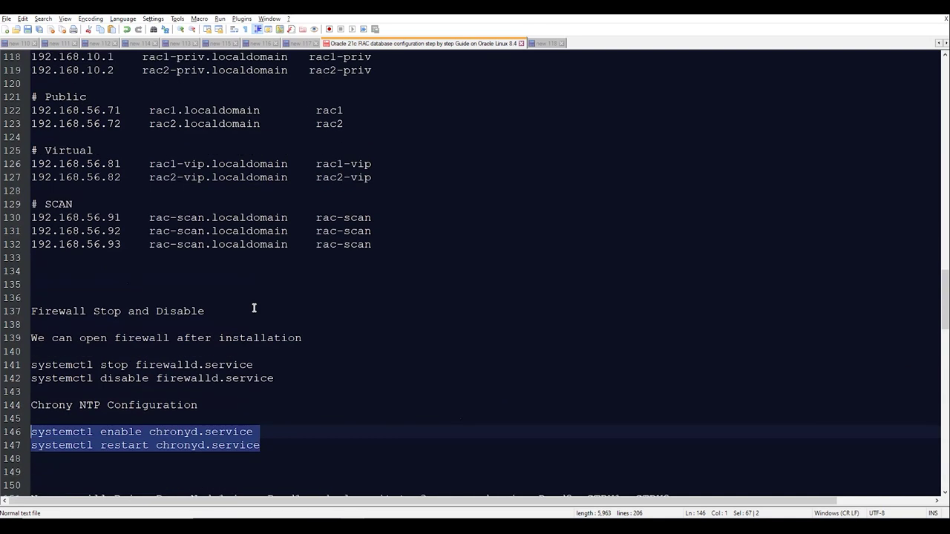
key(alt+Tab)
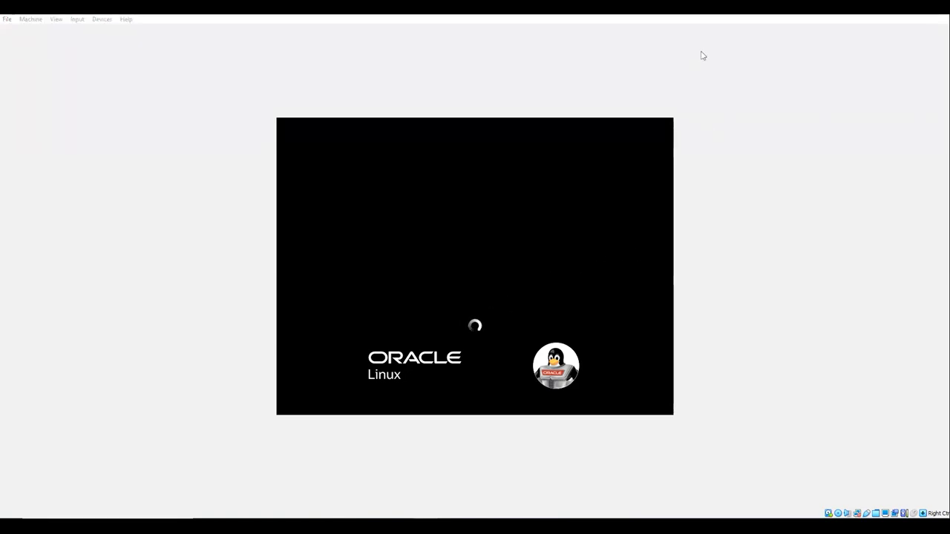
- Log in through Not listed? with username root and the root password
click(394, 365)
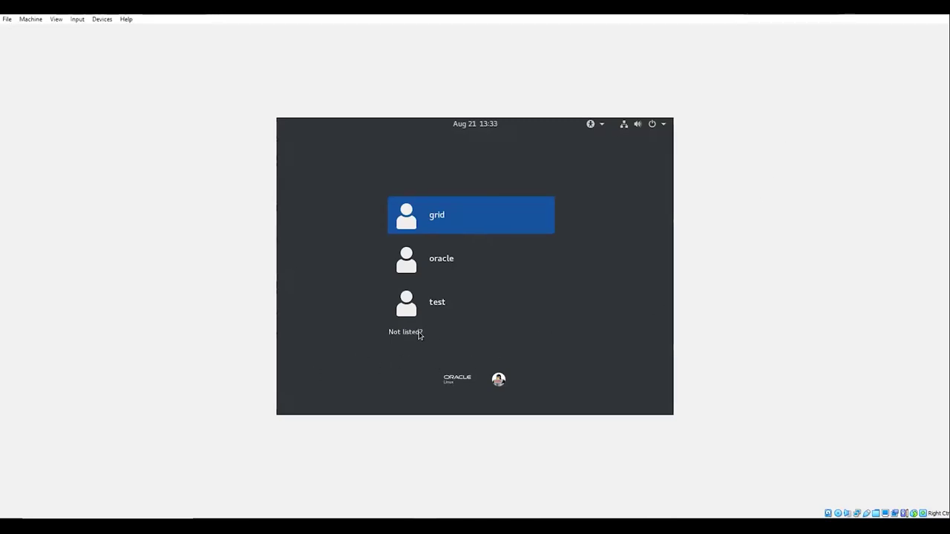
click(418, 333)
text(root)
key(Return)
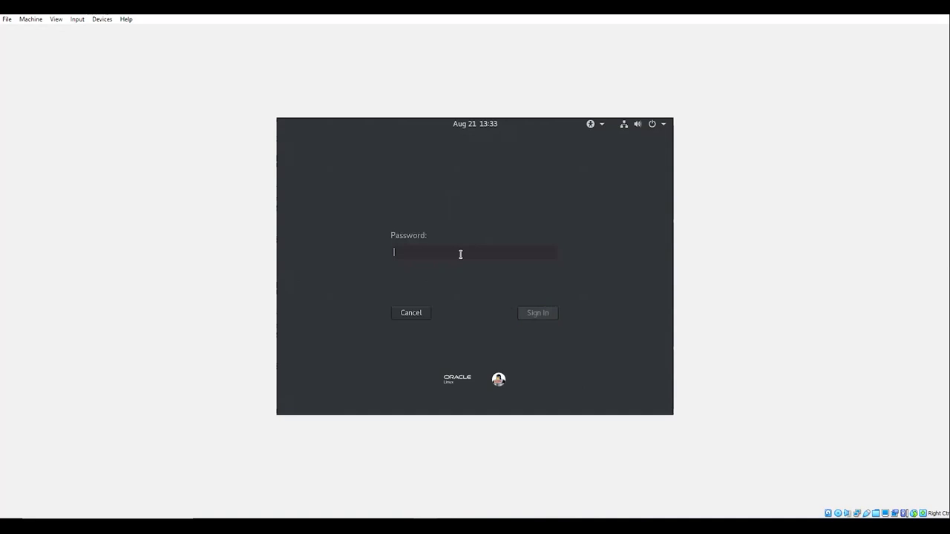
key(Return)
text(•)
click(536, 313)
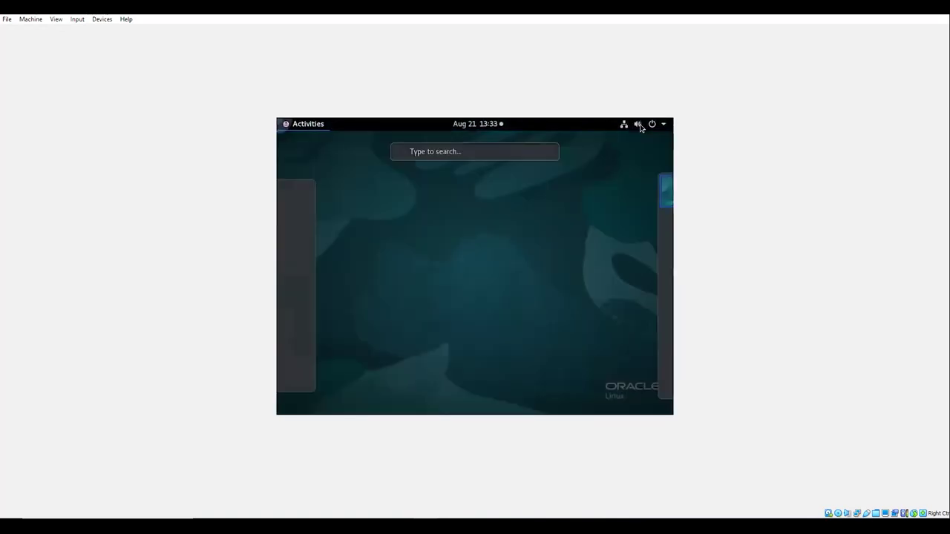
- Open the guest's Settings from the enp0s9 wired-connection menu and go to Devices
click(640, 126)
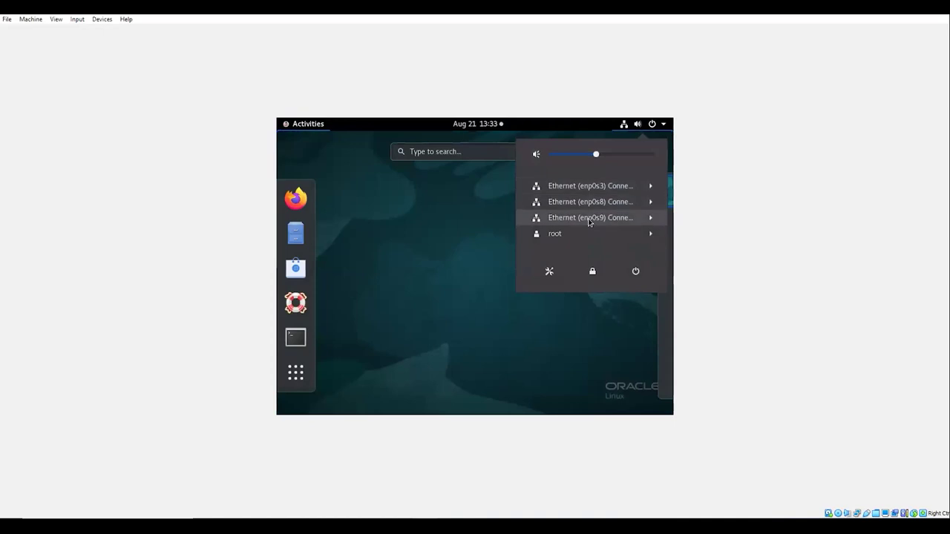
click(589, 220)
click(576, 250)
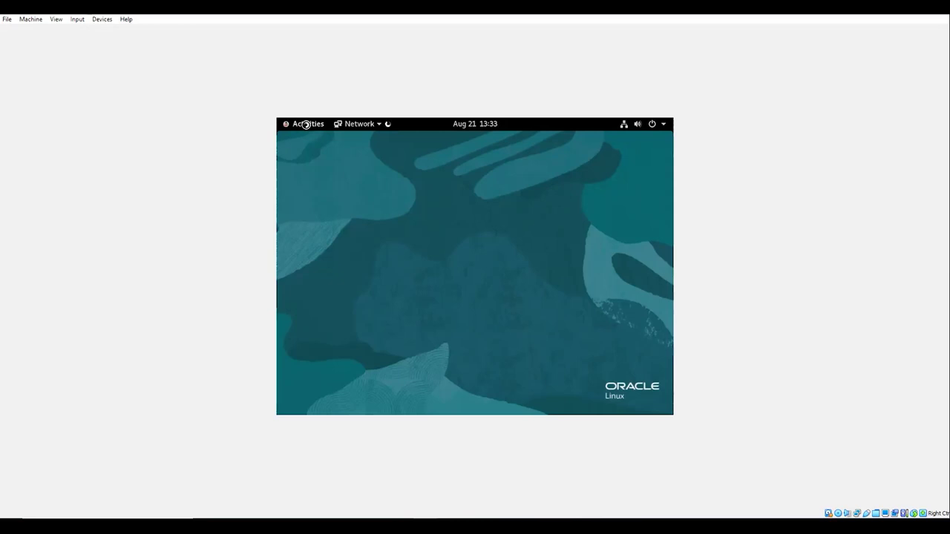
scroll(329, 363, down, 3)
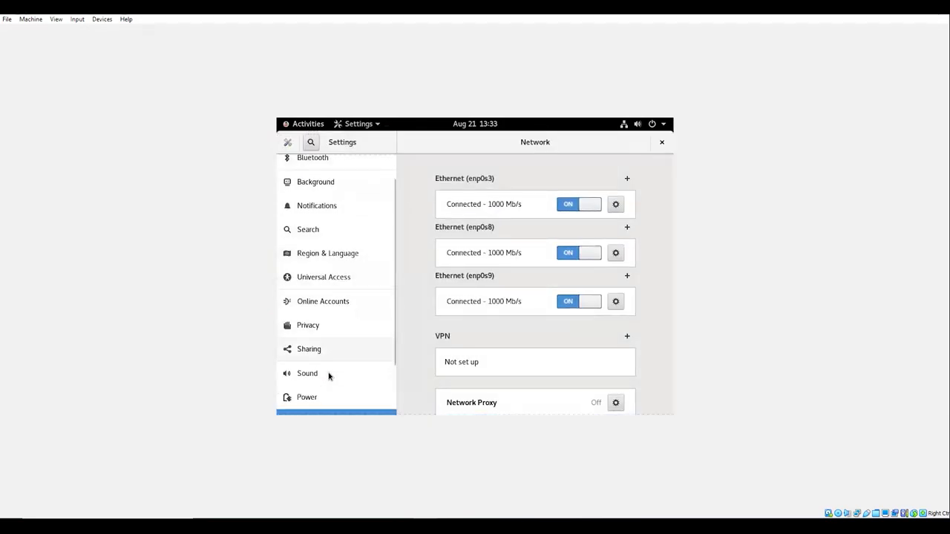
click(328, 380)
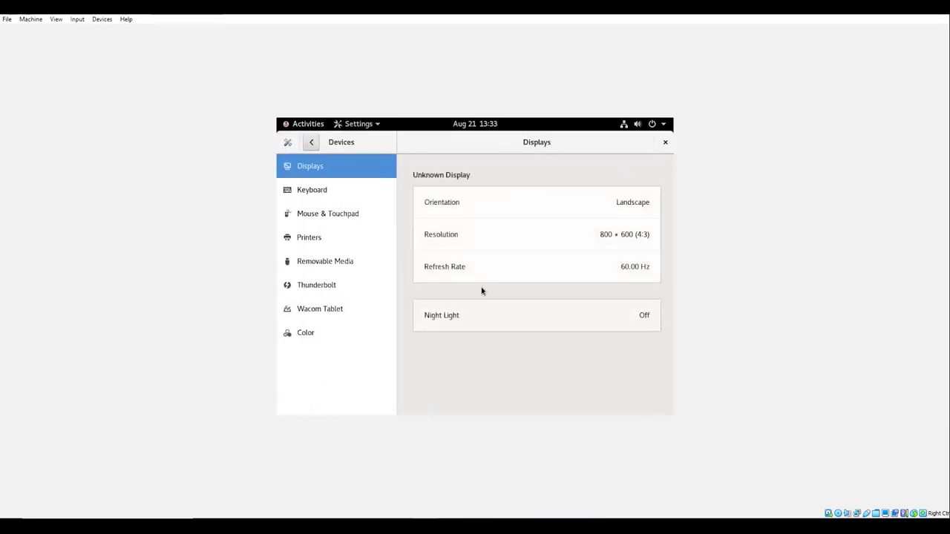
- Set the display to 1280 × 800 (16:10), keep it, and return to Network settings
click(531, 243)
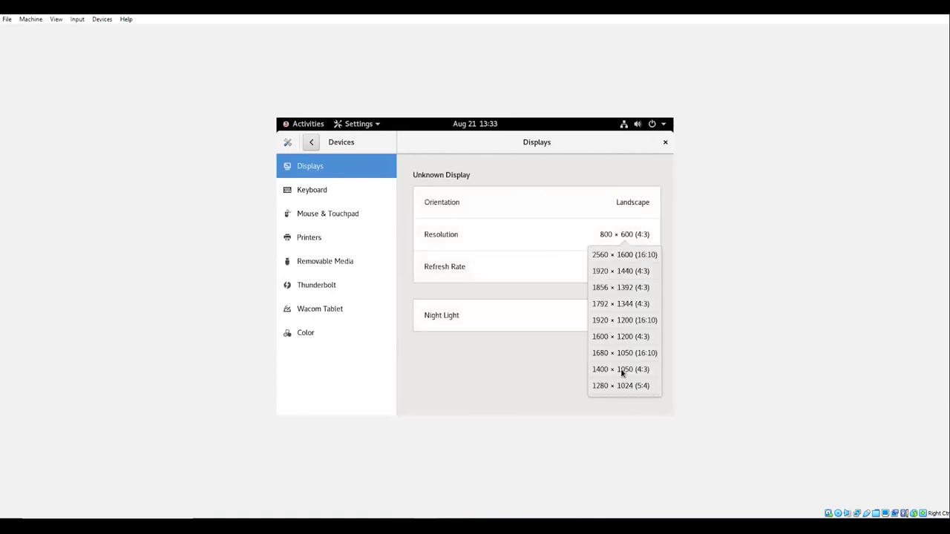
scroll(622, 373, down, 1)
scroll(622, 371, down, 3)
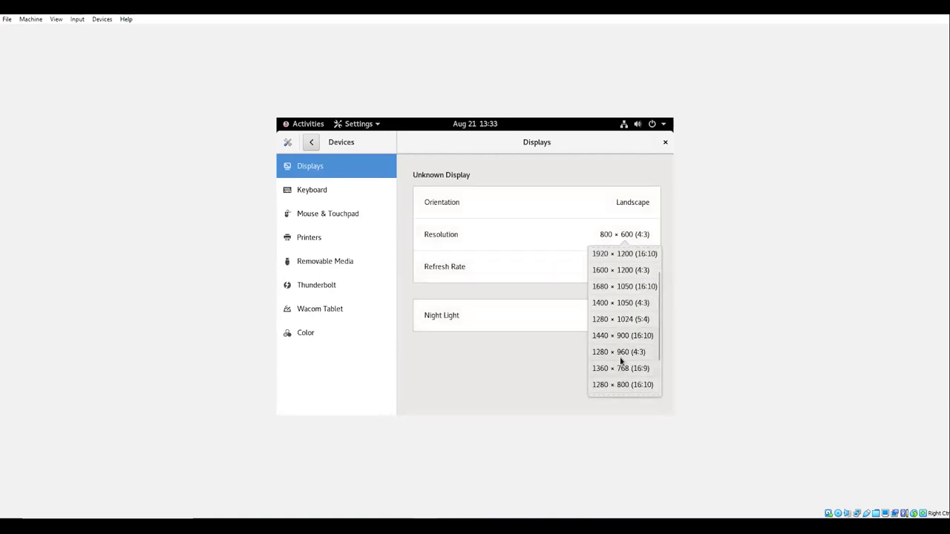
click(616, 384)
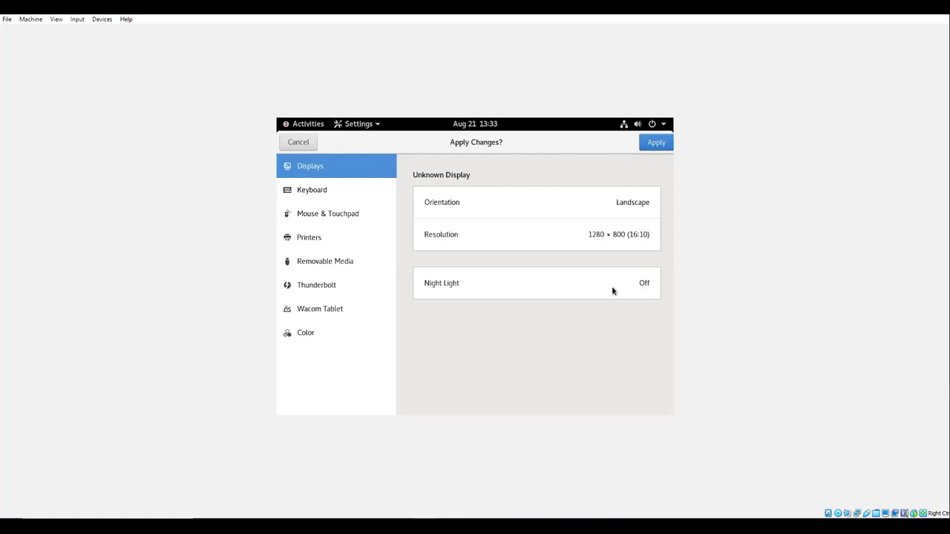
click(656, 145)
click(544, 304)
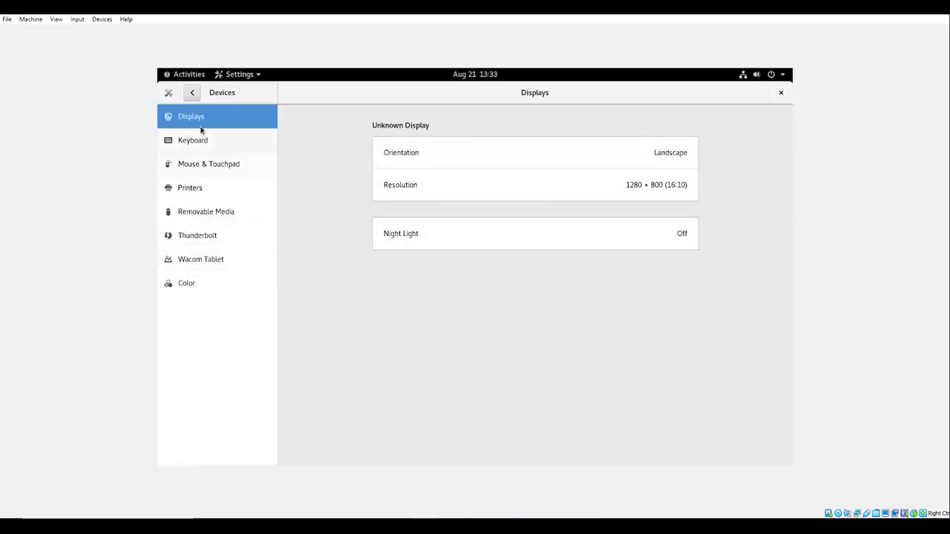
click(191, 92)
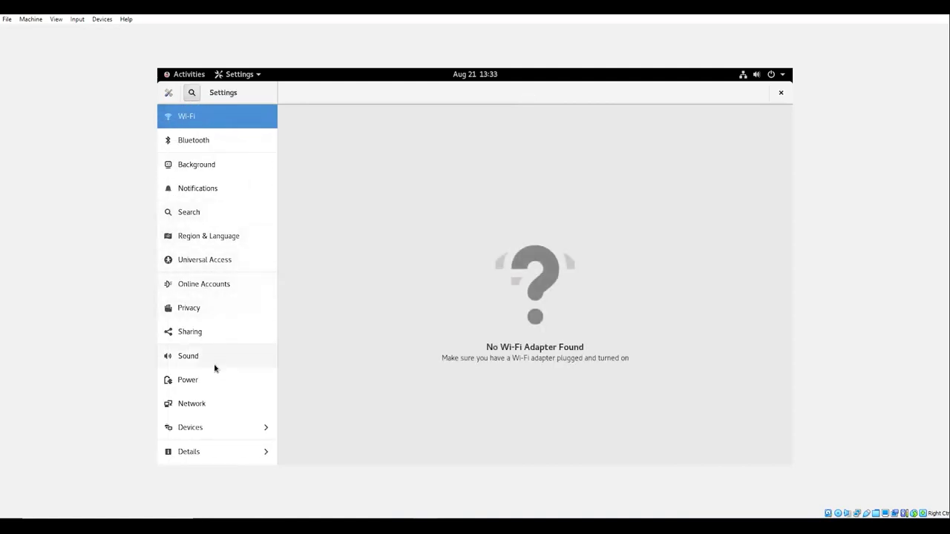
click(217, 406)
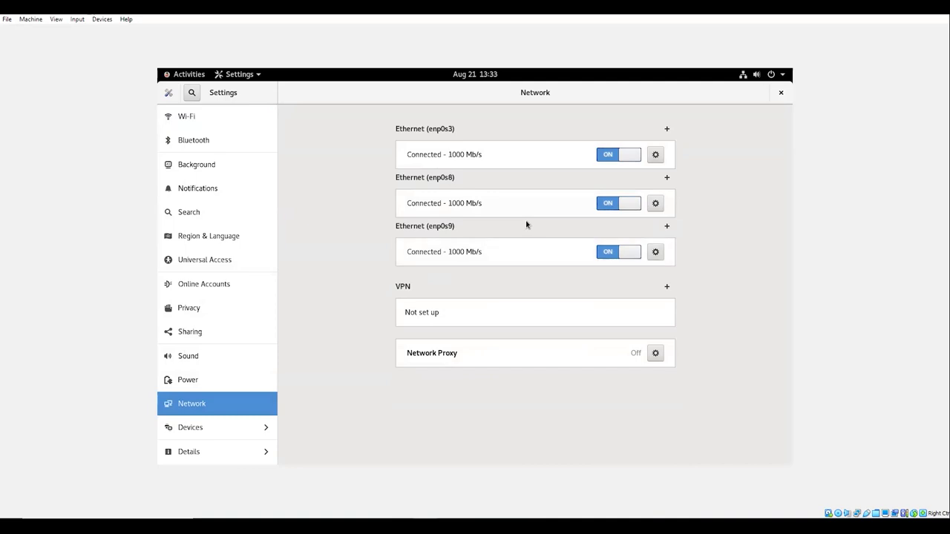
- Change the enp0s9 IPv4 address to 192.168.0.170 and reconnect the link
click(519, 245)
click(434, 172)
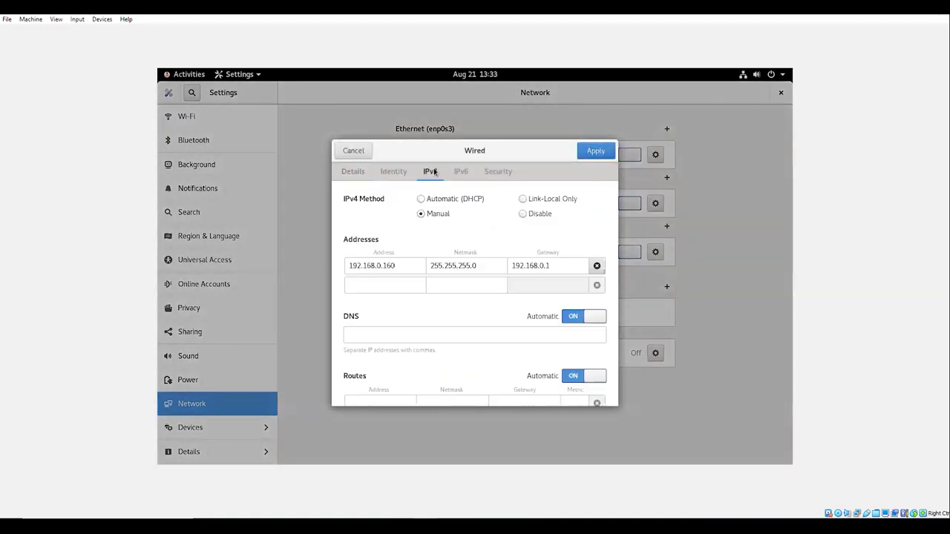
click(403, 265)
key(BackSpace)
text(70)
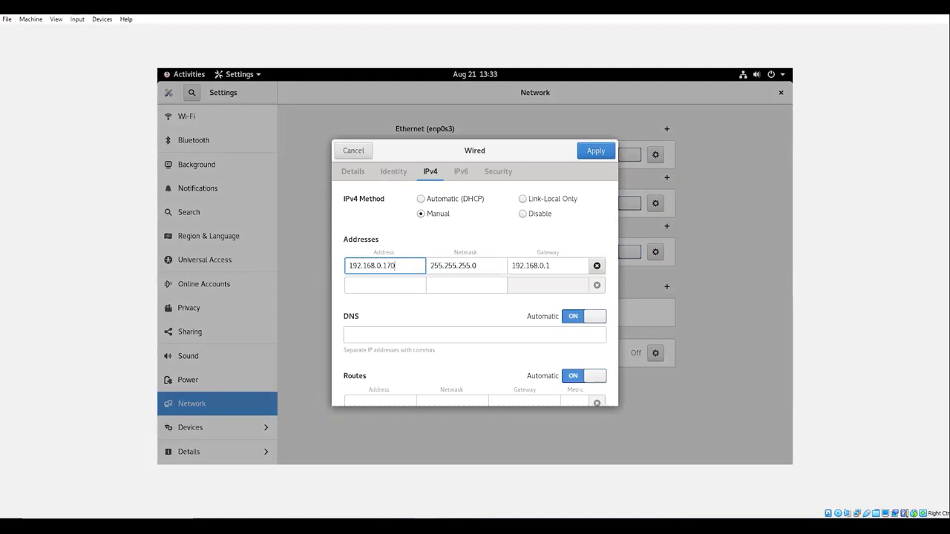
click(591, 157)
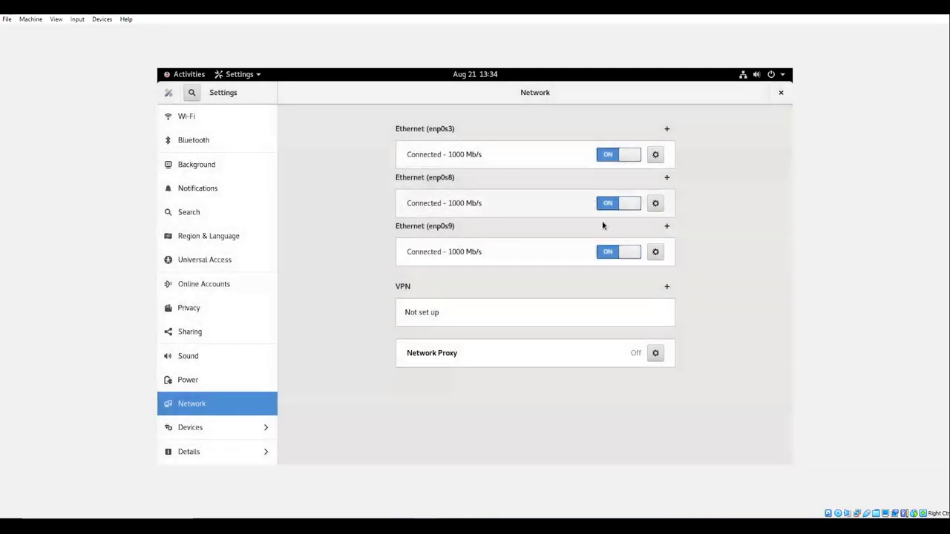
click(612, 252)
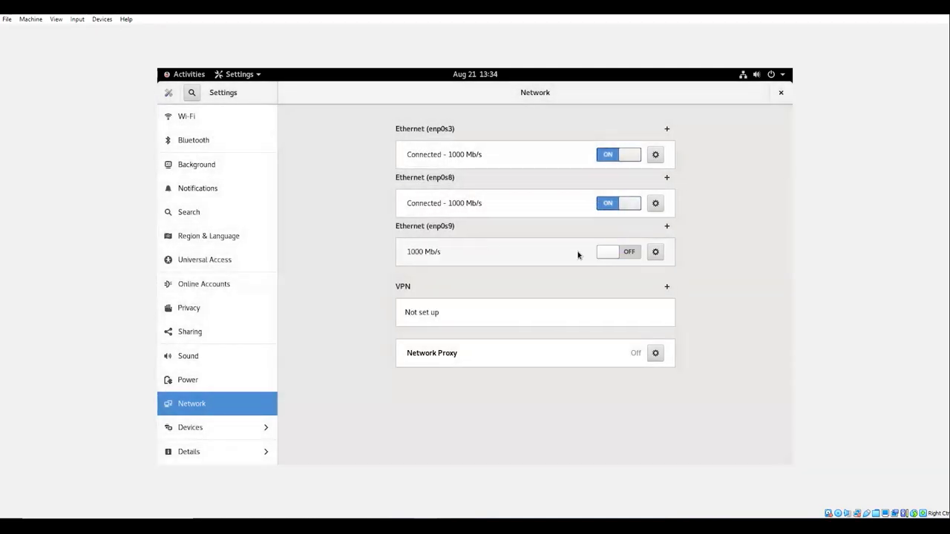
click(618, 253)
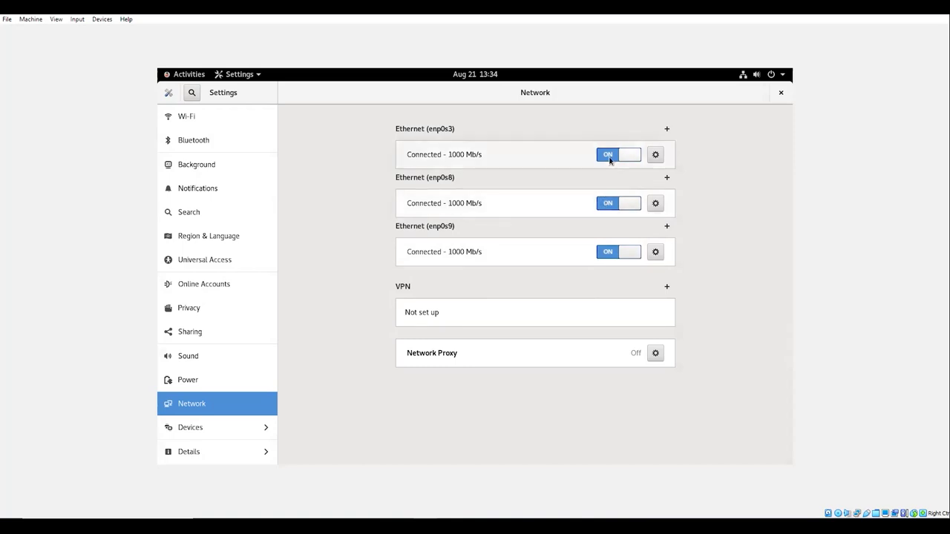
- Set enp0s3 to 192.168.56.72 with gateway 0.0.0.0 and apply
click(655, 156)
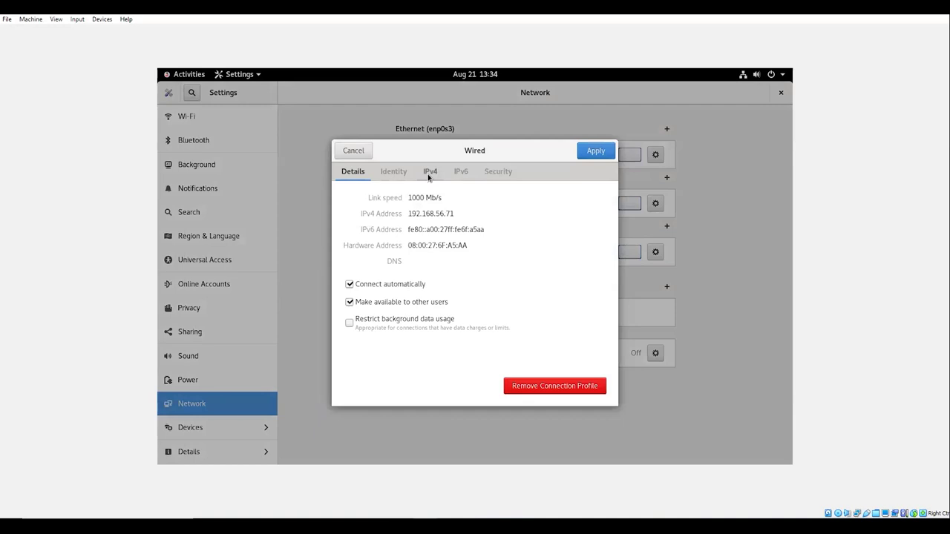
click(430, 171)
click(404, 266)
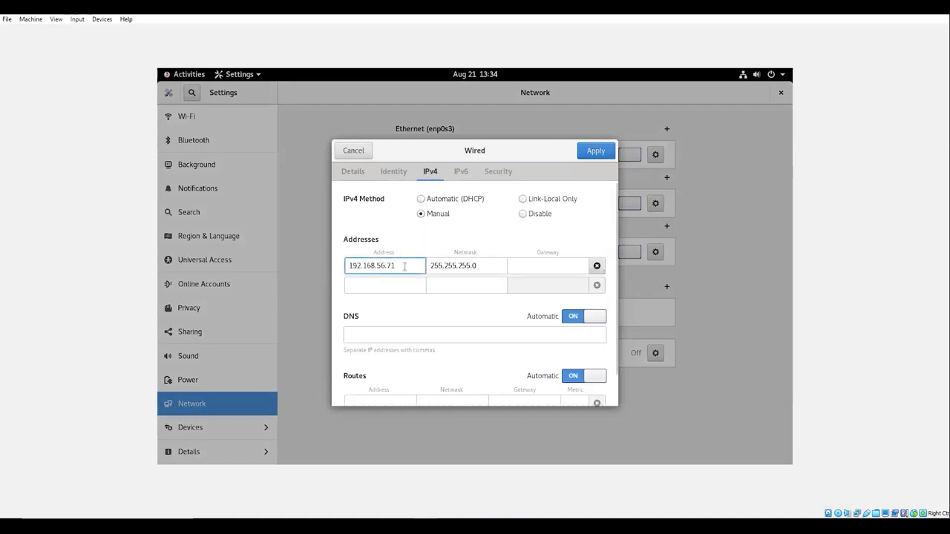
key(BackSpace)
text(2)
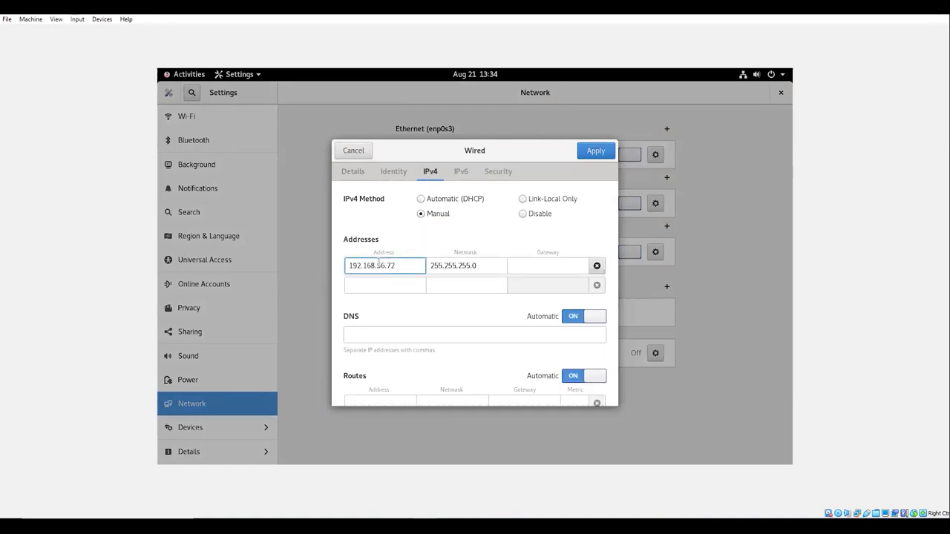
click(533, 265)
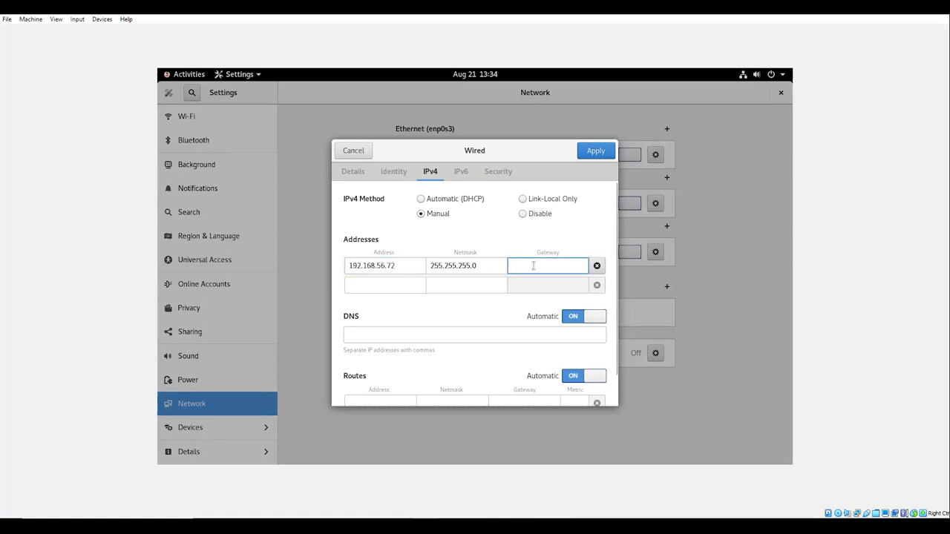
text(0.0.0.)
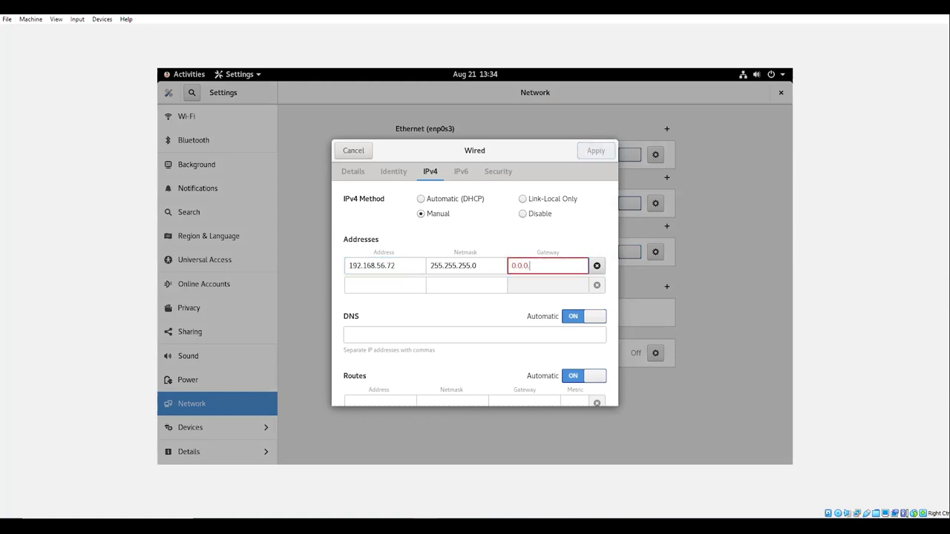
text(0)
click(599, 152)
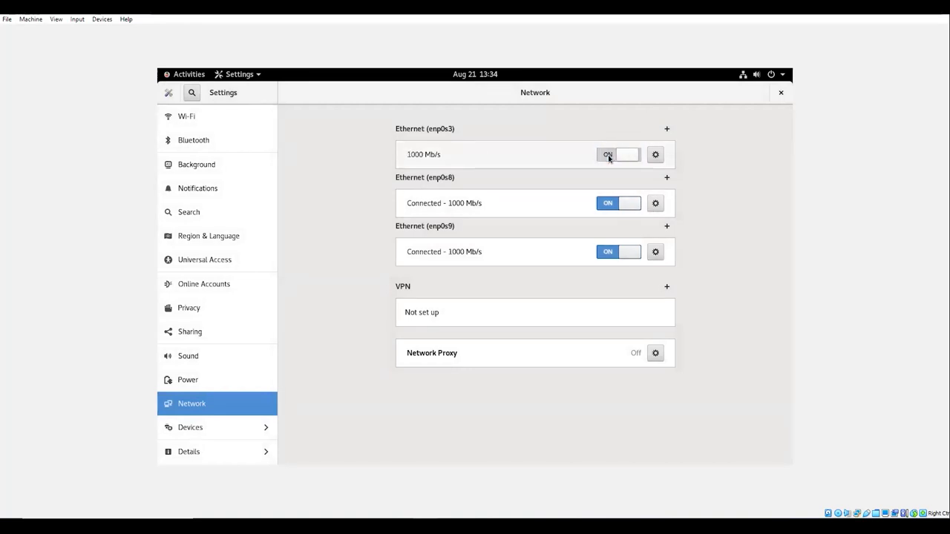
- Set enp0s8 to 192.168.10.2 with gateway 0.0.0.0, restart the link, and close Settings
click(657, 204)
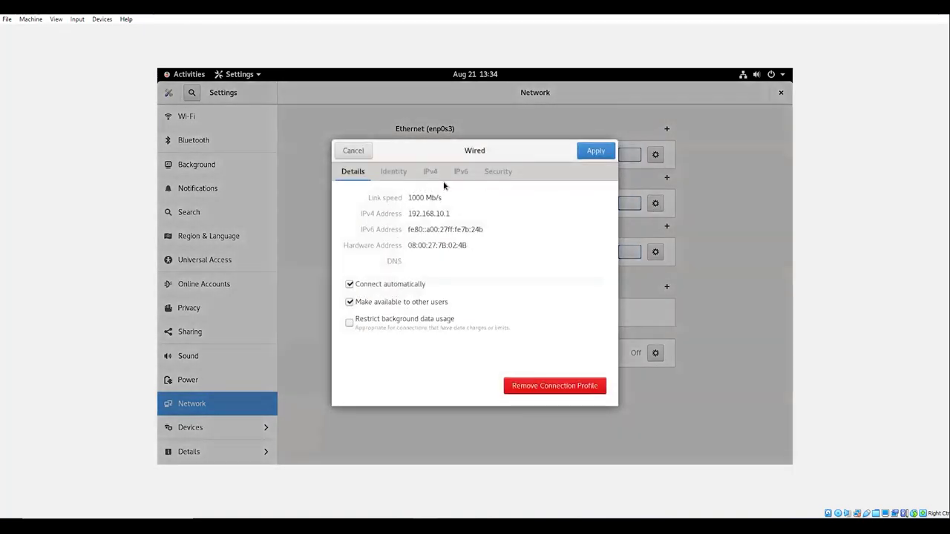
click(429, 174)
click(401, 266)
key(BackSpace)
text(2)
click(512, 269)
text(0.0.0.0)
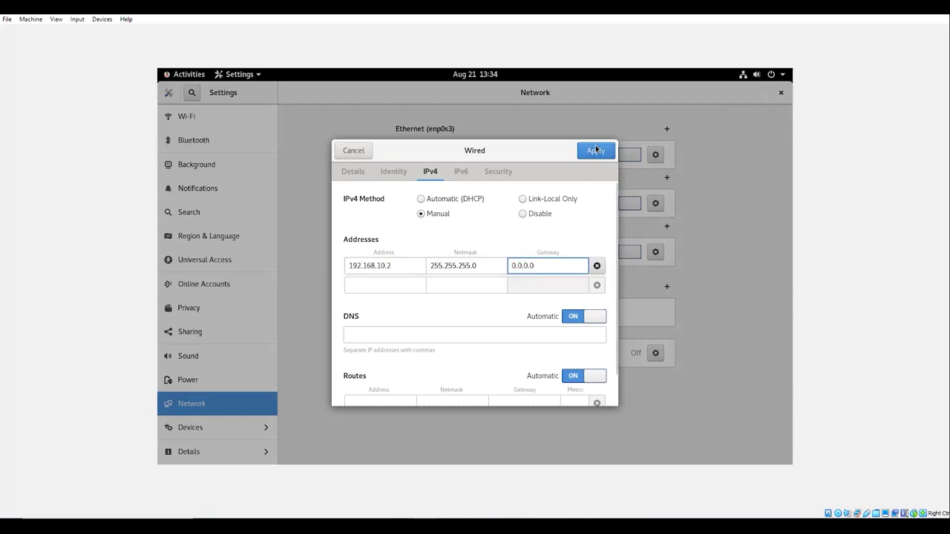
click(596, 151)
click(611, 204)
click(613, 206)
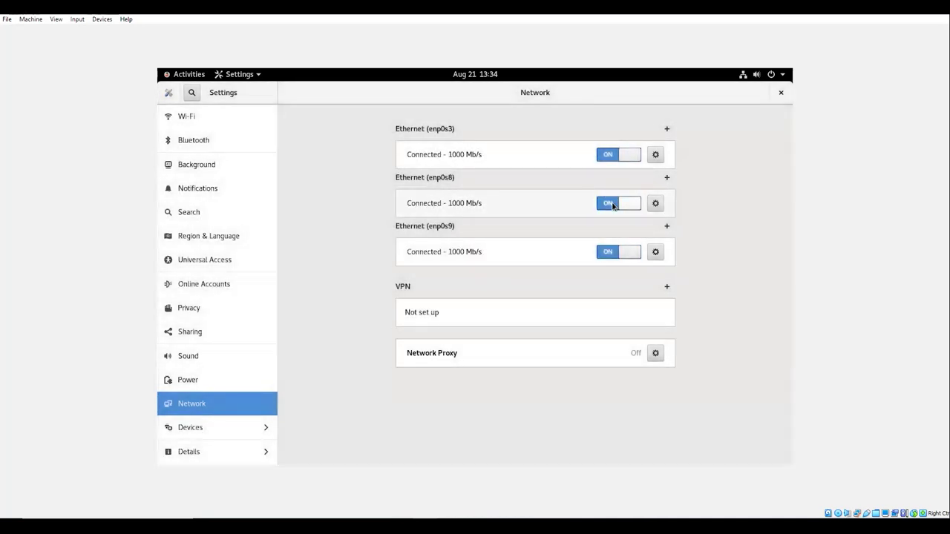
click(780, 92)
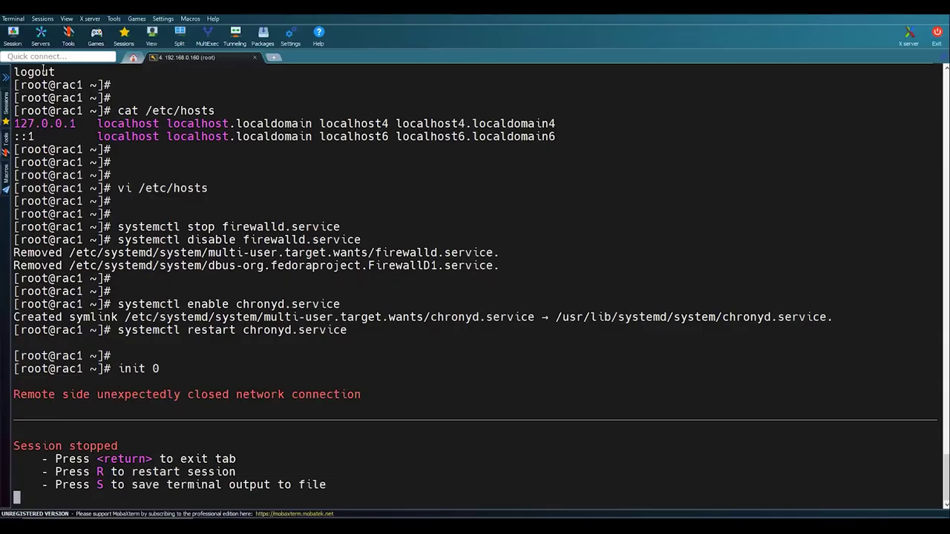
- Create an SSH session to 192.168.0.170 with username root
click(12, 35)
click(276, 160)
click(360, 215)
text(192.168.0.170)
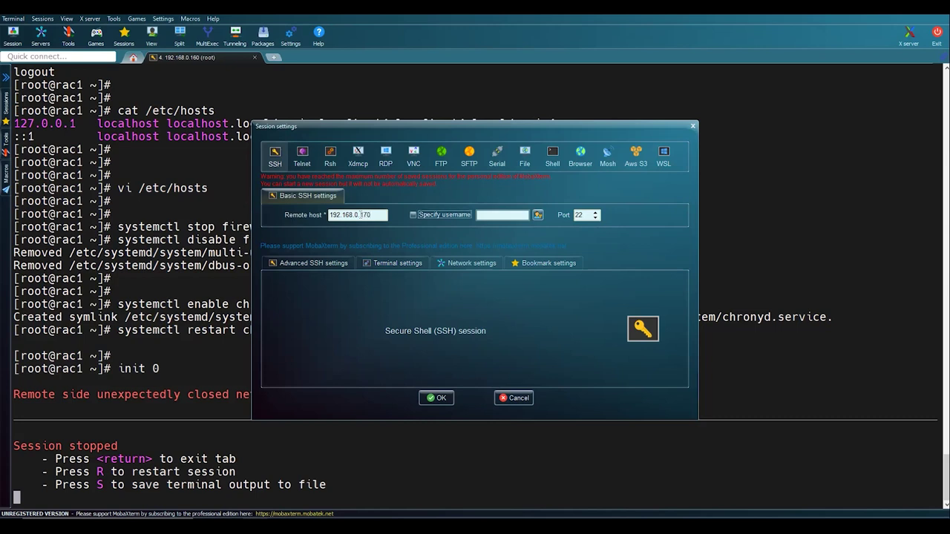
click(414, 214)
text(root)
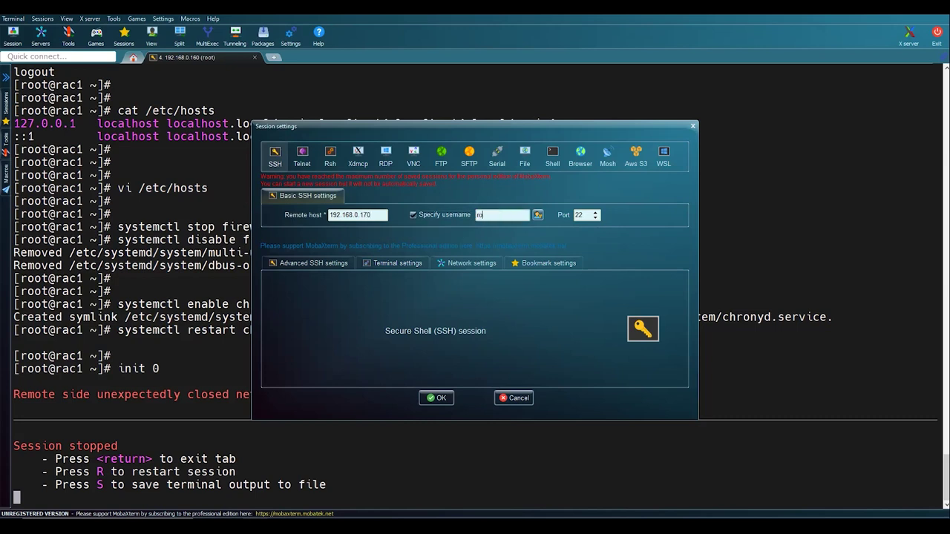
key(Return)
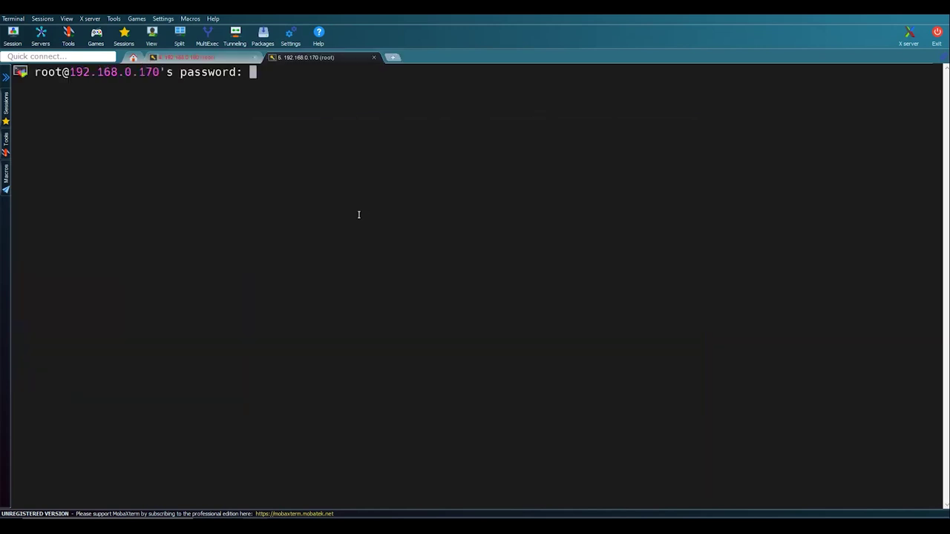
- Log in with the root password, clear the screen, and collapse the file browser panel
key(Return)
key(Return)
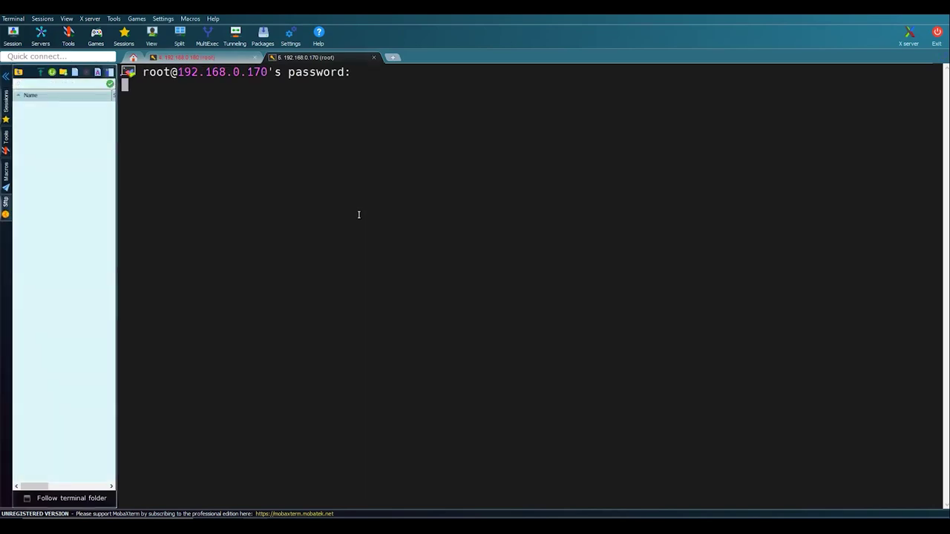
text(clear)
key(Return)
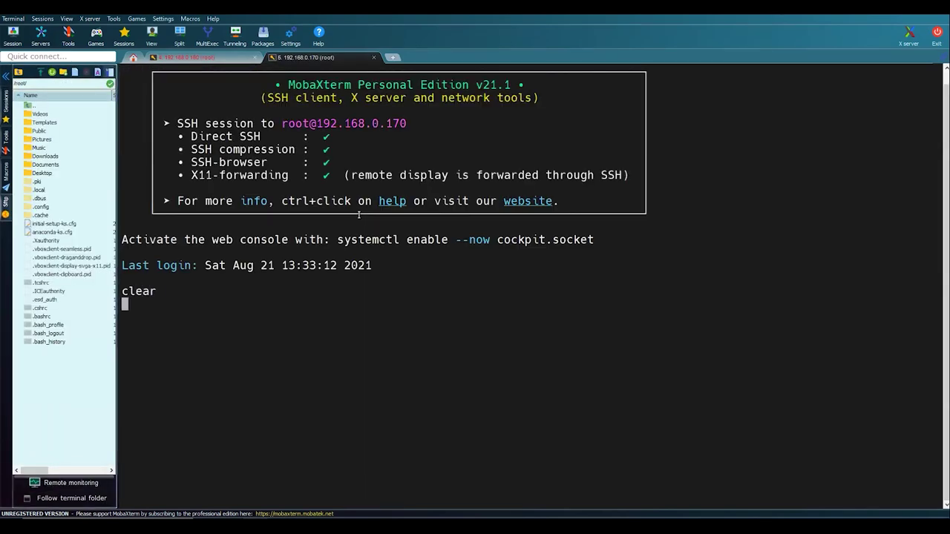
click(6, 76)
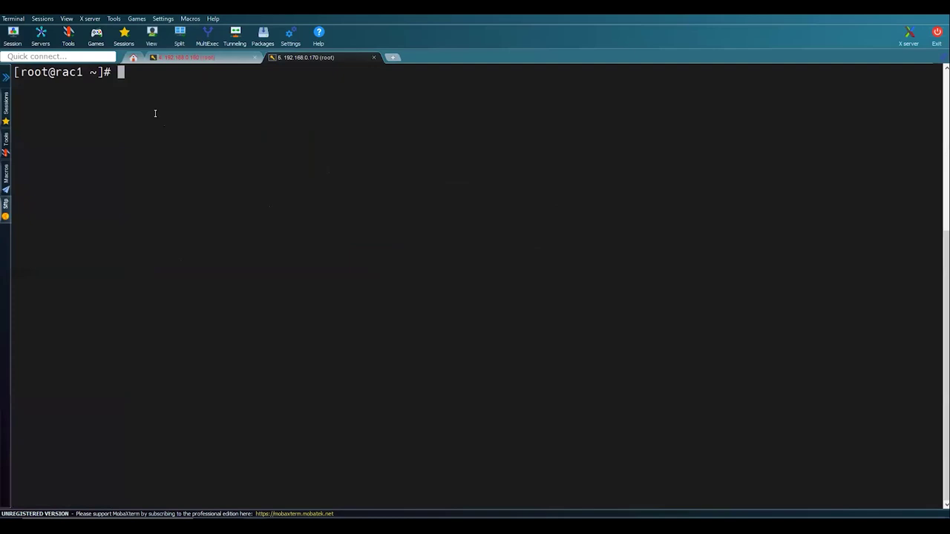
key(Return)
double_click(61, 84)
click(167, 171)
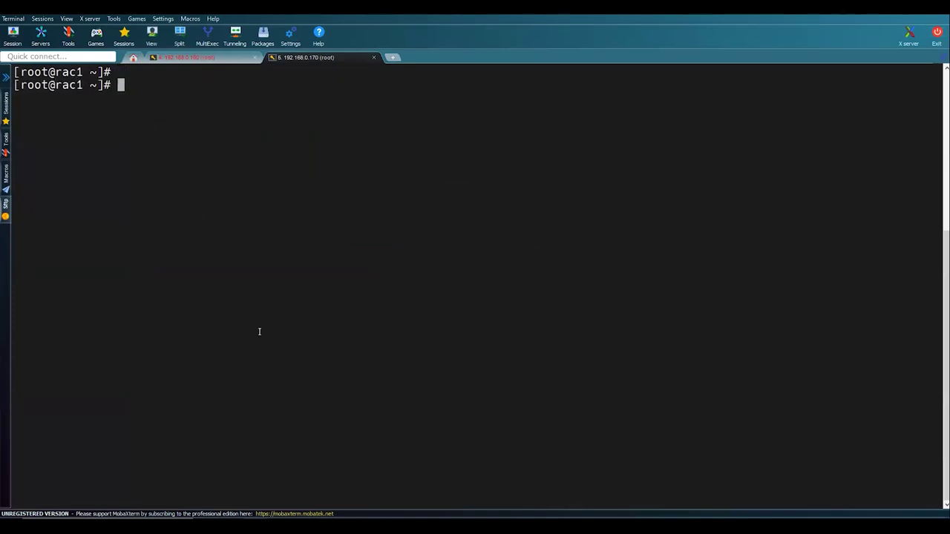
key(alt+Tab)
- Copy the four nmcli hostname commands on lines 155–158 and paste them into the terminal
scroll(195, 371, down, 6)
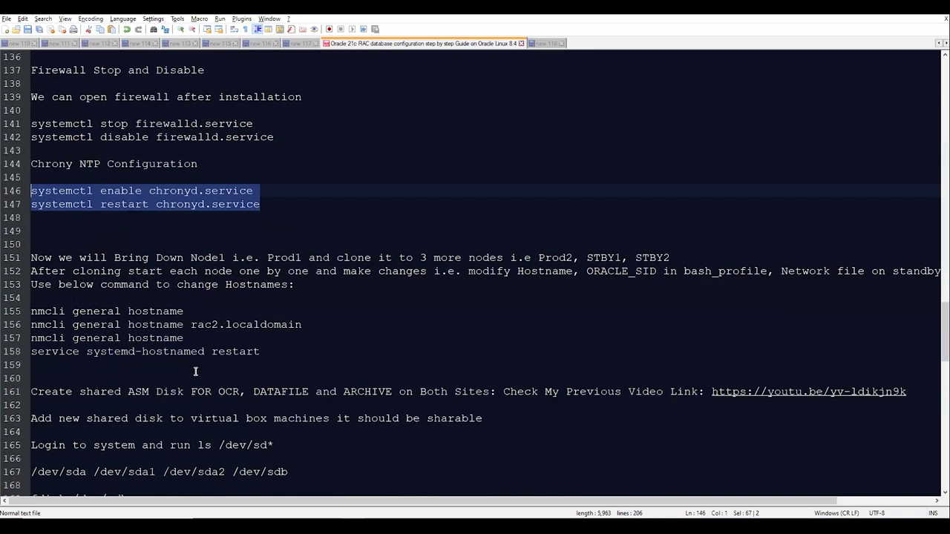
double_click(93, 311)
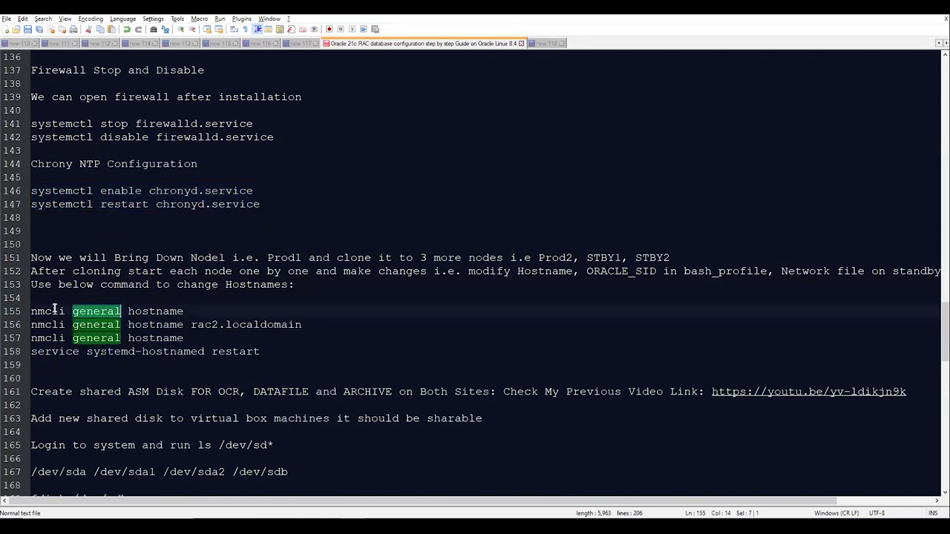
double_click(215, 325)
drag(277, 352, 25, 308)
key(ctrl+c)
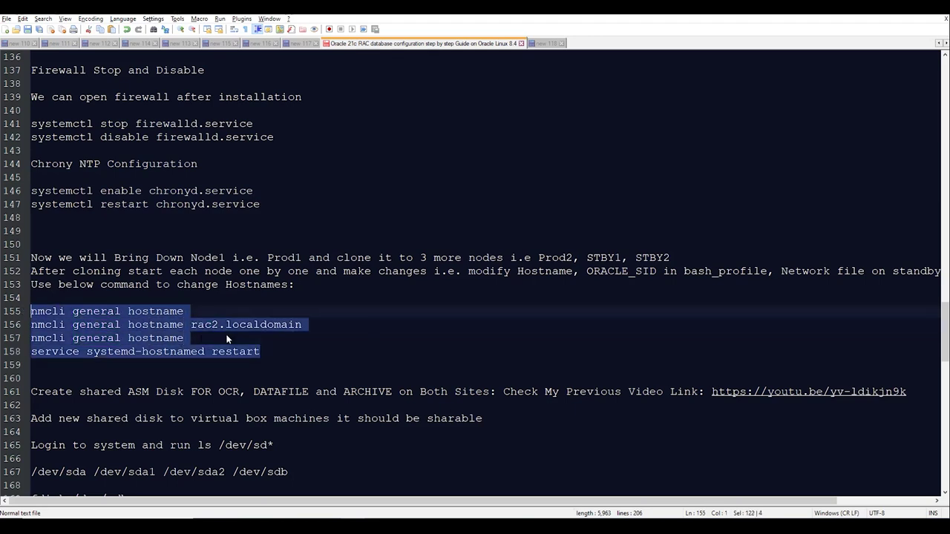
key(alt+Tab)
right_click(225, 335)
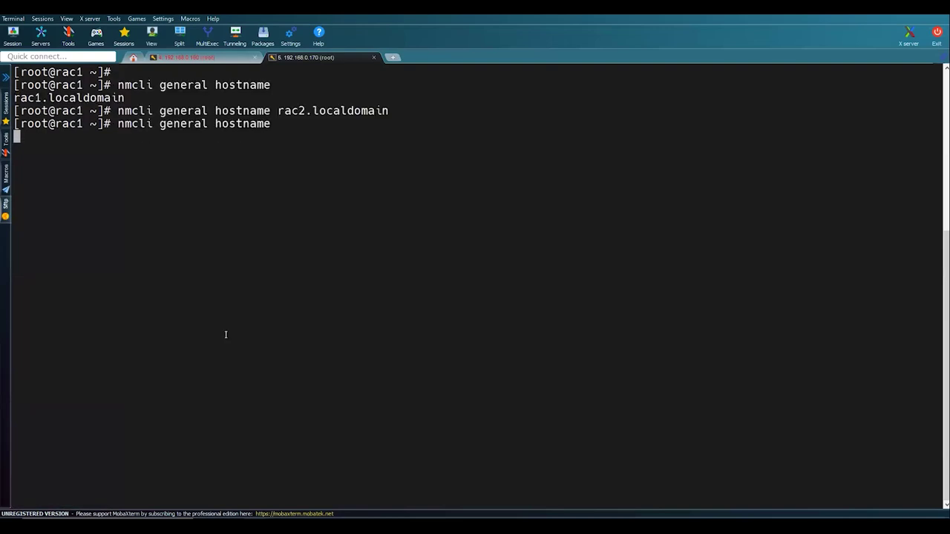
- Run the pasted commands to set the host name rac2.localdomain and check it with hostname
key(Return)
key(Return)
text(hostnam)
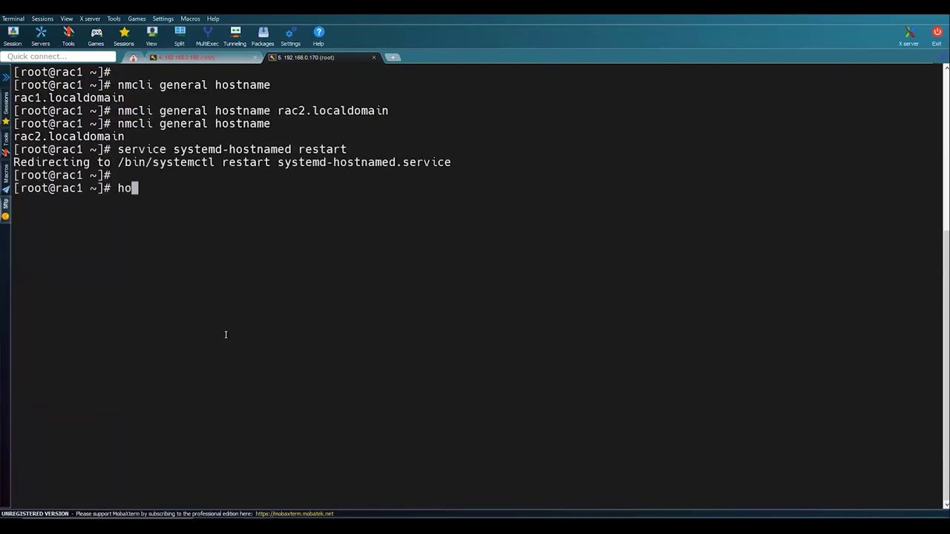
text(e)
key(Return)
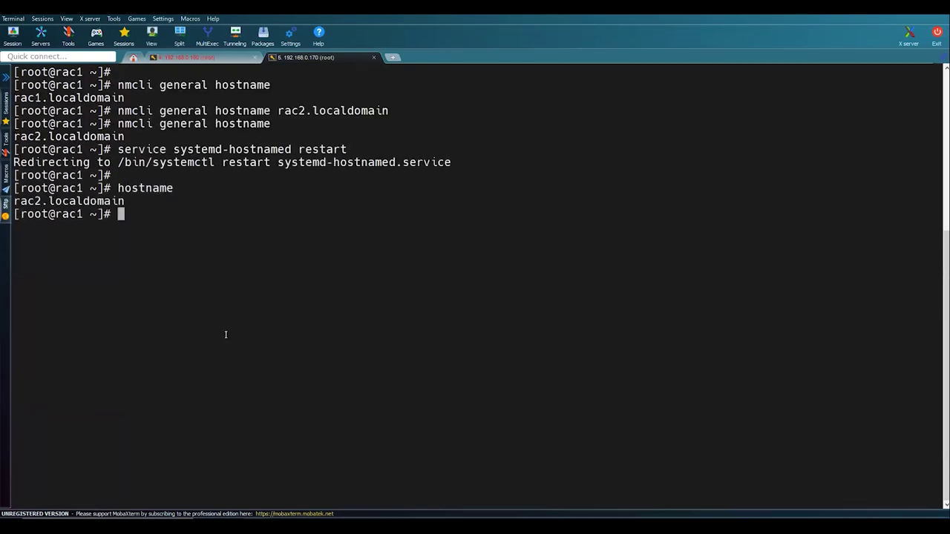
- Duplicate the SSH session, close the old tab, and clear the new rac2 terminal
right_click(333, 57)
click(357, 83)
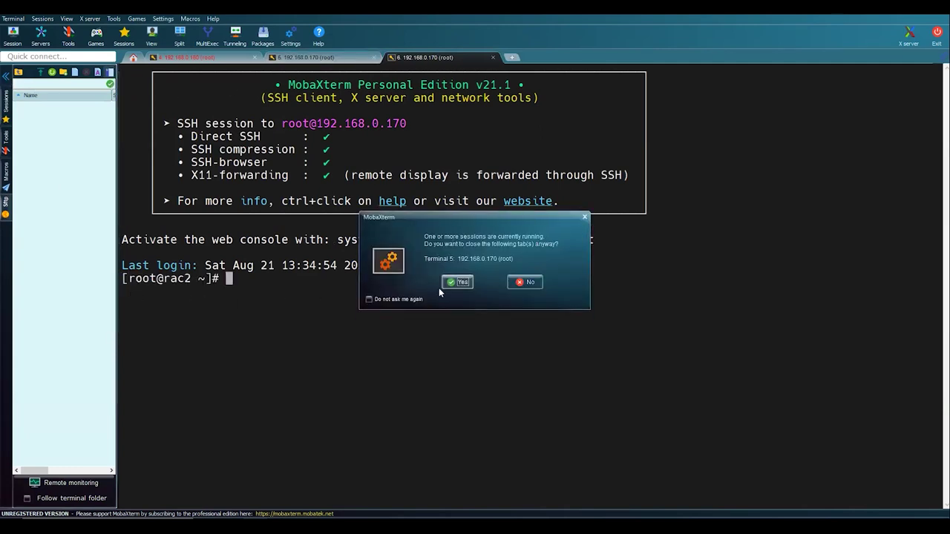
click(457, 282)
text(clear)
key(Return)
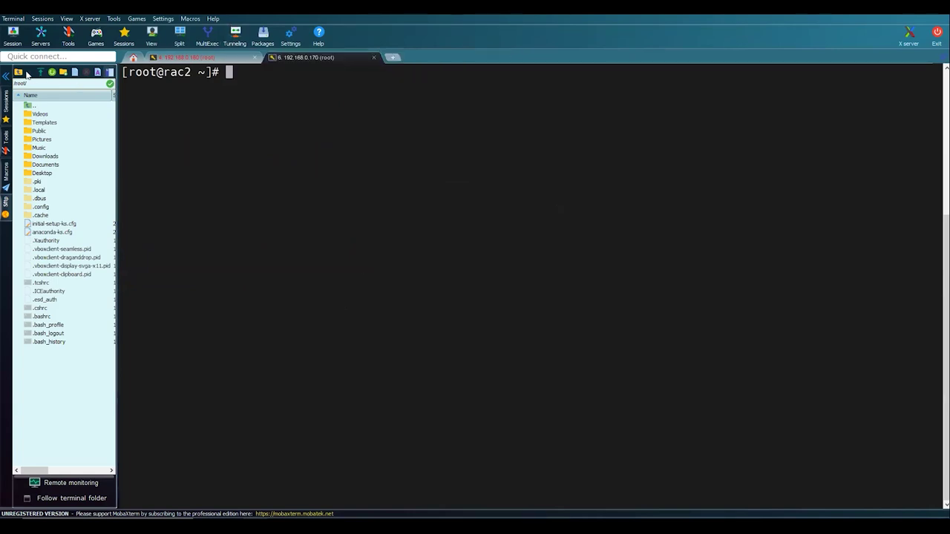
click(6, 76)
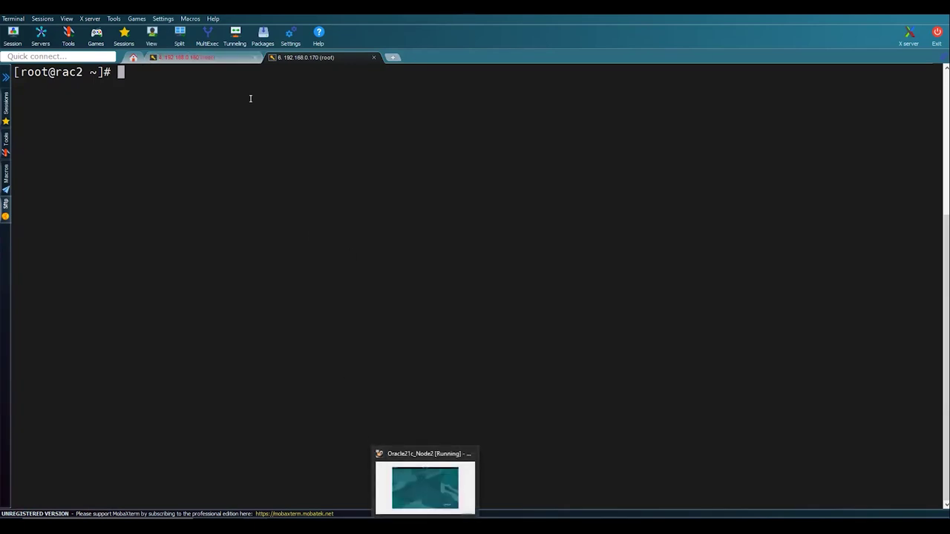
- Switch to the oracle user and open .bash_profile in vi
text(su - oracle)
key(Return)
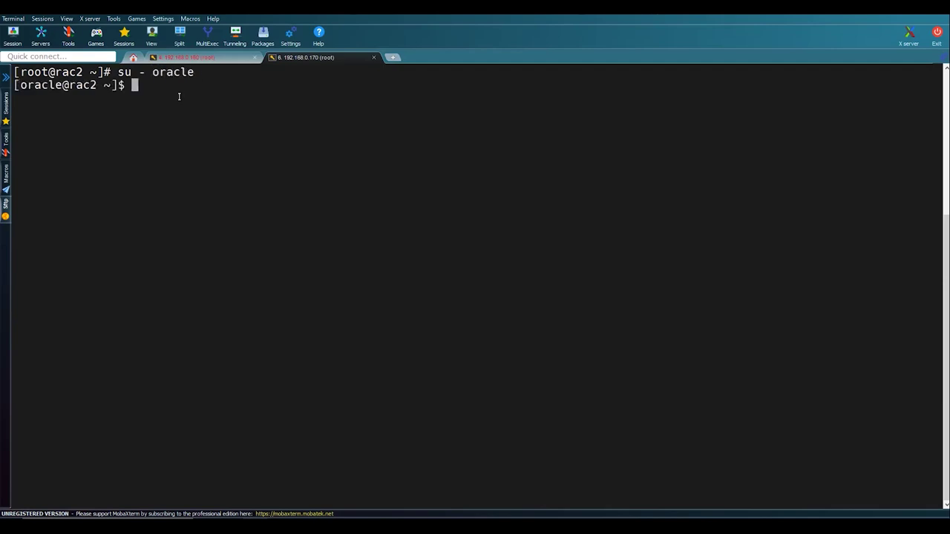
key(Return)
key(Return)
text(cd)
key(BackSpace)
key(BackSpace)
text(vi .aba)
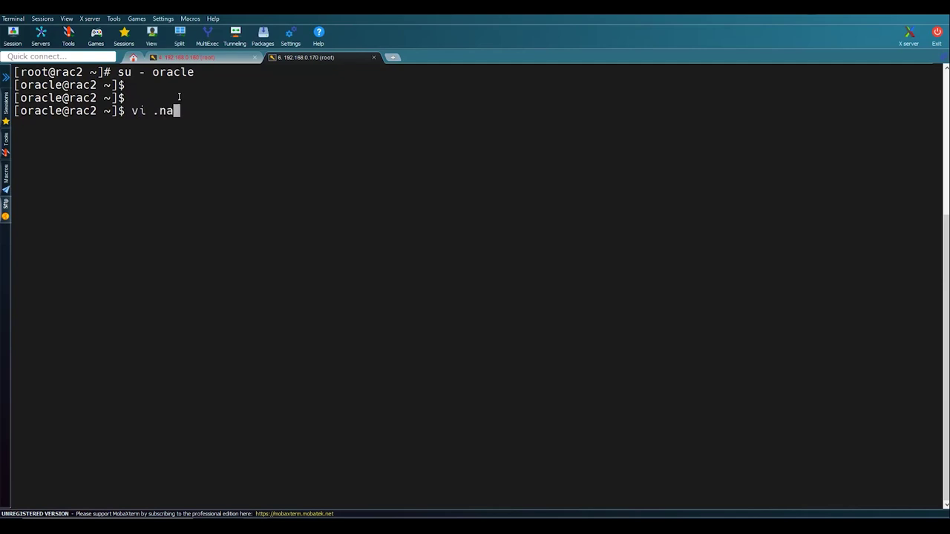
key(BackSpace)
key(BackSpace)
text(bash_p)
key(Tab)
key(Return)
- Change ORACLE_SID from rac1 to racdb2 and save the profile with :wq
key(Up)
key(Down)
key(Down)
key(Down)
key(Up)
key(Up)
key(Up)
key(Up)
key(Up)
key(Up)
key(Up)
key(Left)
key(Left)
key(Left)
key(Right)
key(Right)
key(Right)
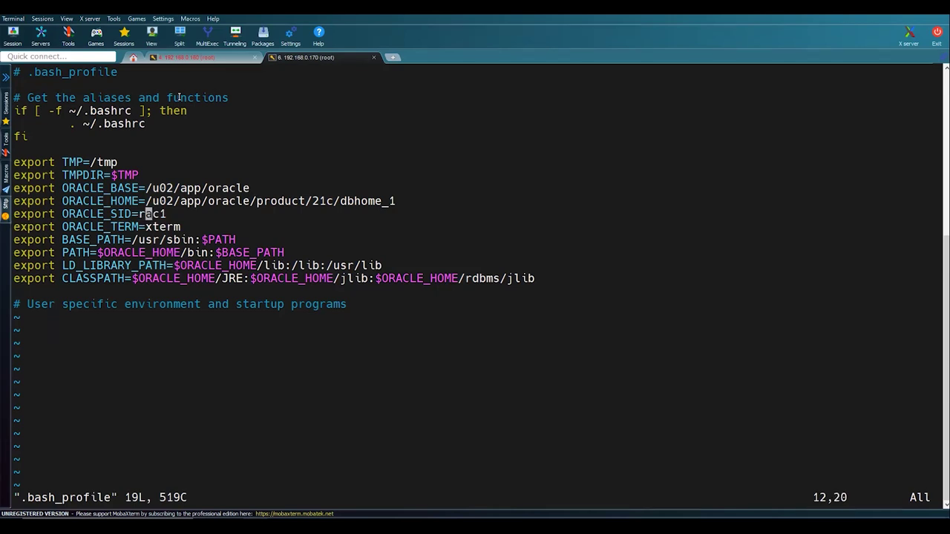
text(i)
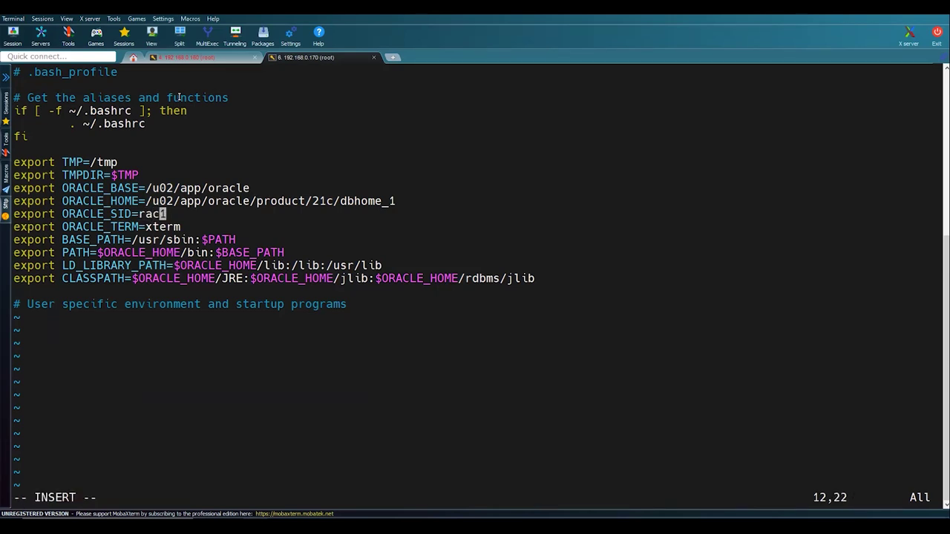
text(db)
key(Escape)
key(Right)
text(xa2)
key(Escape)
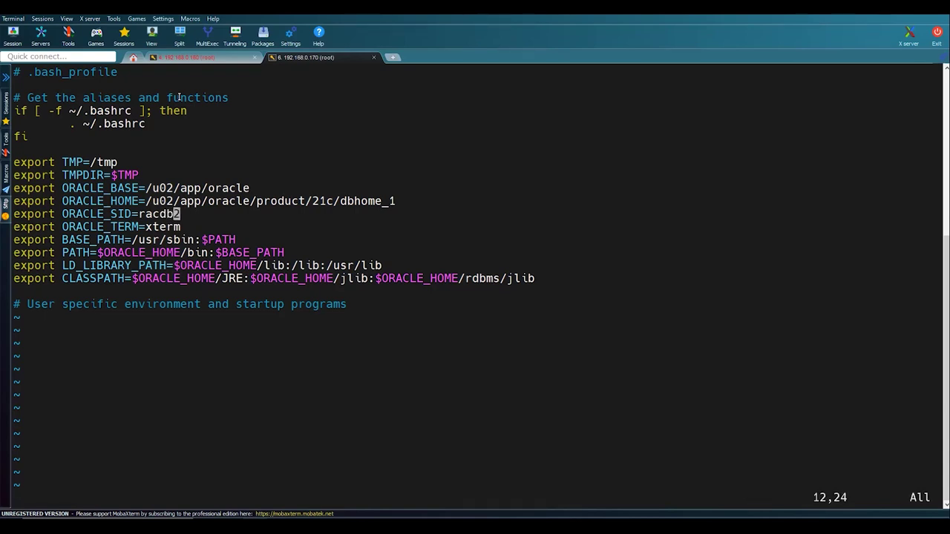
text(:wq)
key(Return)
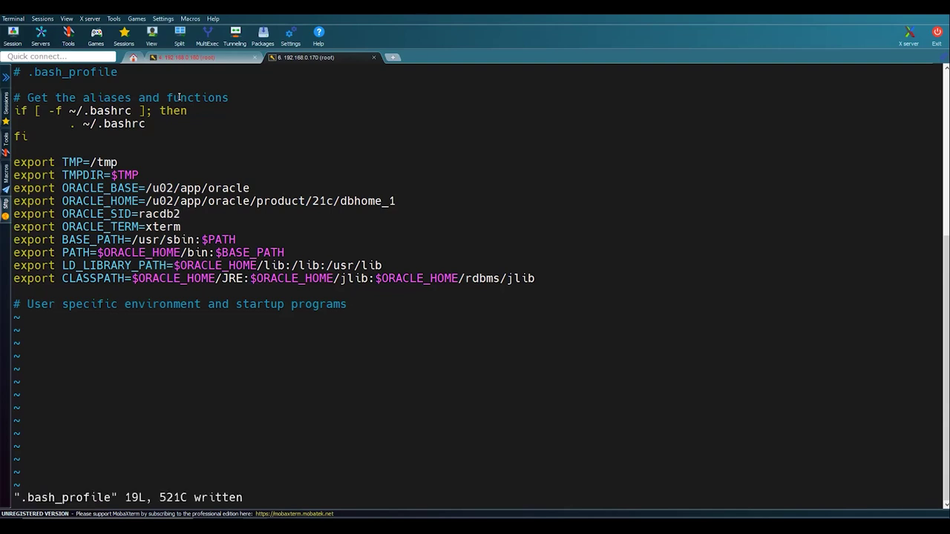
- Exit the oracle user and start typing su - grid
key(Return)
key(Return)
text(exit)
key(Return)
key(Up)
key(BackSpace)
key(BackSpace)
key(BackSpace)
key(BackSpace)
key(BackSpace)
key(BackSpace)
text(gr)
text(di)
key(BackSpace)
key(BackSpace)
- As the grid user, change ORACLE_SID in .bash_profile from +ASM1 to +ASM2 and save with :wq!
text(ir)
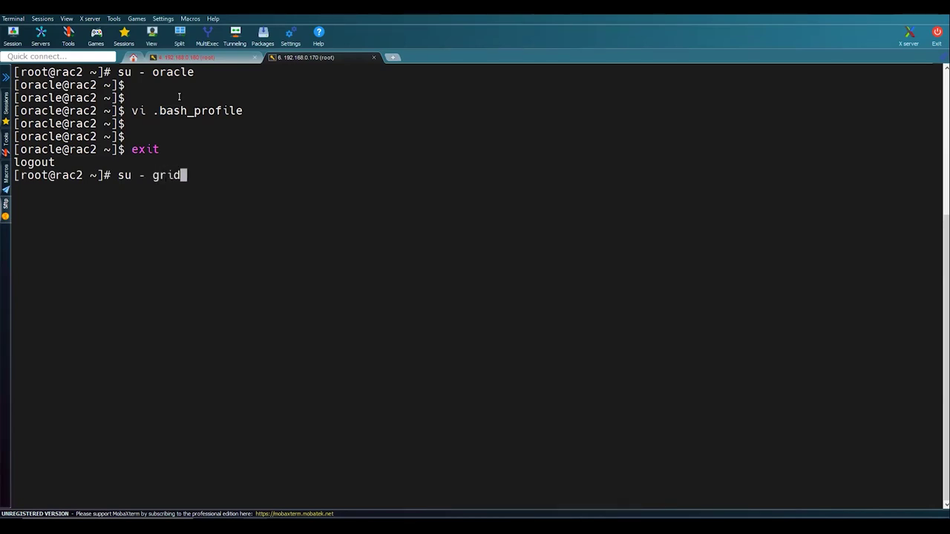
key(Return)
text(vi )
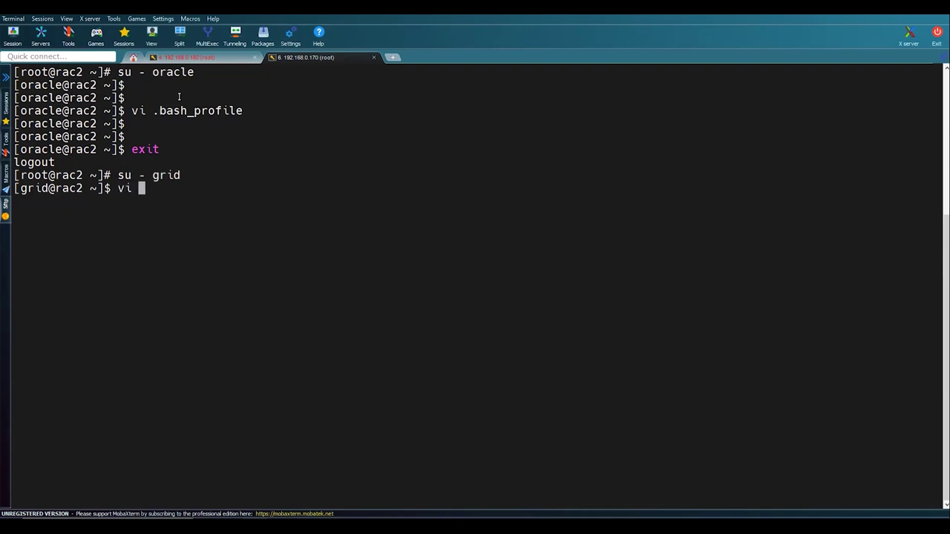
text(.bash_profile)
key(Return)
key(Up)
key(Up)
key(Up)
key(Up)
key(Up)
key(Up)
key(Up)
key(Up)
key(Down)
key(Down)
key(Down)
text(xa2)
key(Escape)
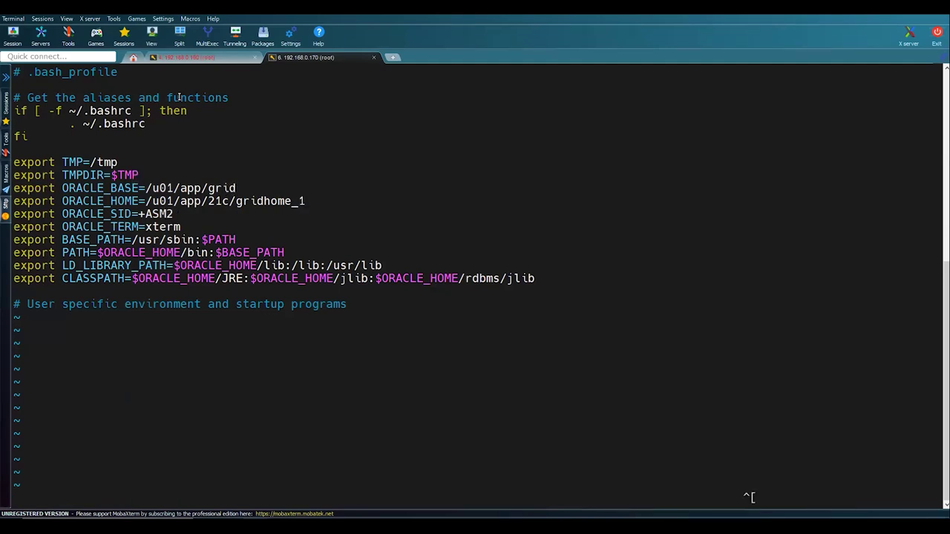
text(:wq!)
key(Return)
- Shut rac2 down with init 0 and select Oracle21c_Node1 in VirtualBox Manager
key(Return)
text(exi)
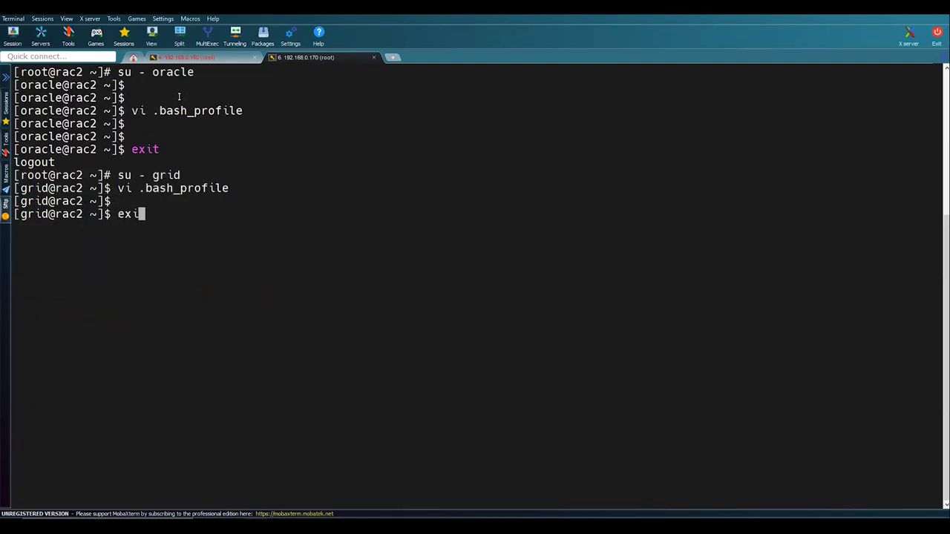
text(t)
key(Return)
text(init )
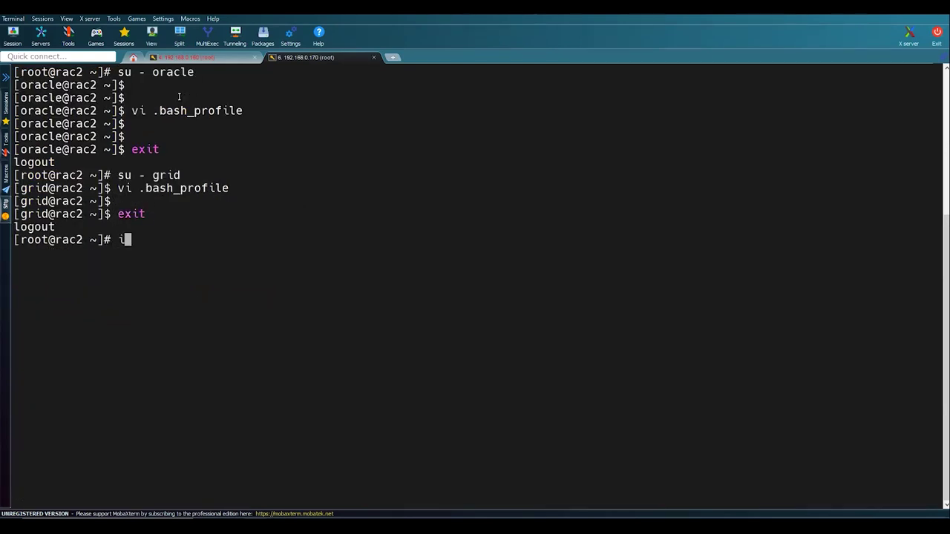
text(0)
key(Return)
click(186, 57)
click(297, 58)
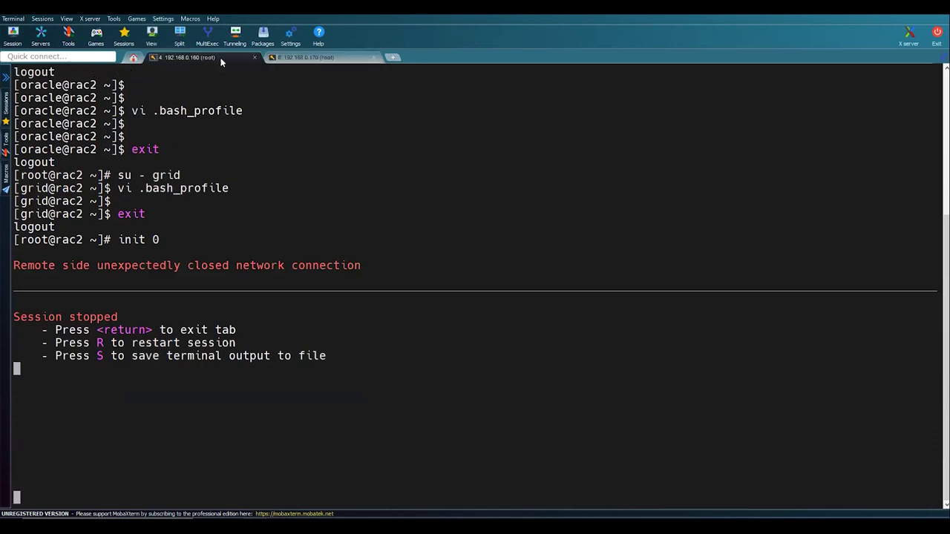
click(217, 58)
key(alt+Tab)
key(Tab)
key(Tab)
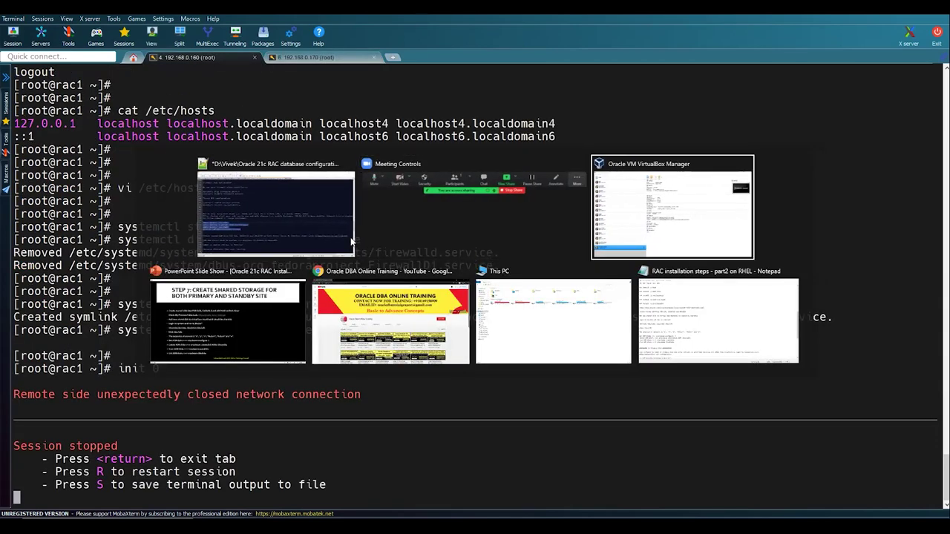
click(159, 431)
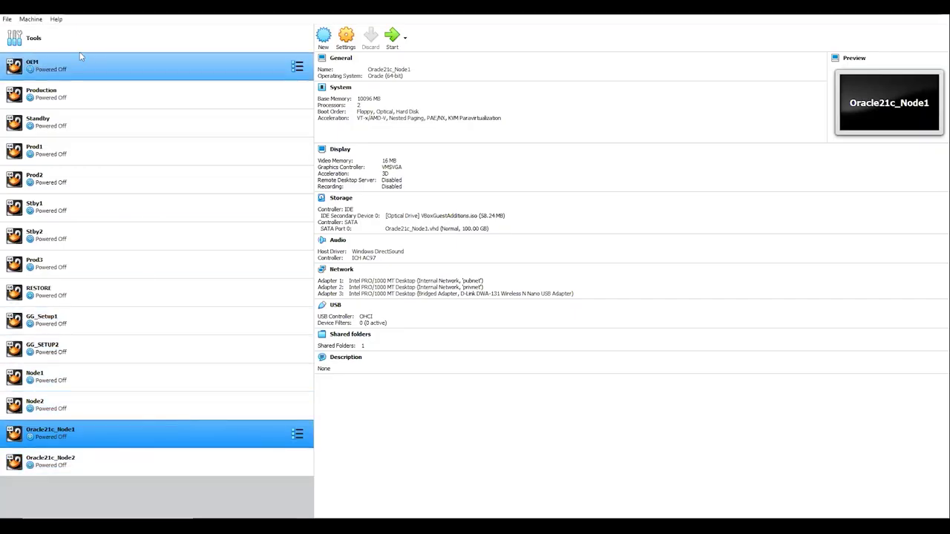
- In Virtual Media Manager, start a new fixed-size VHD disk
click(7, 19)
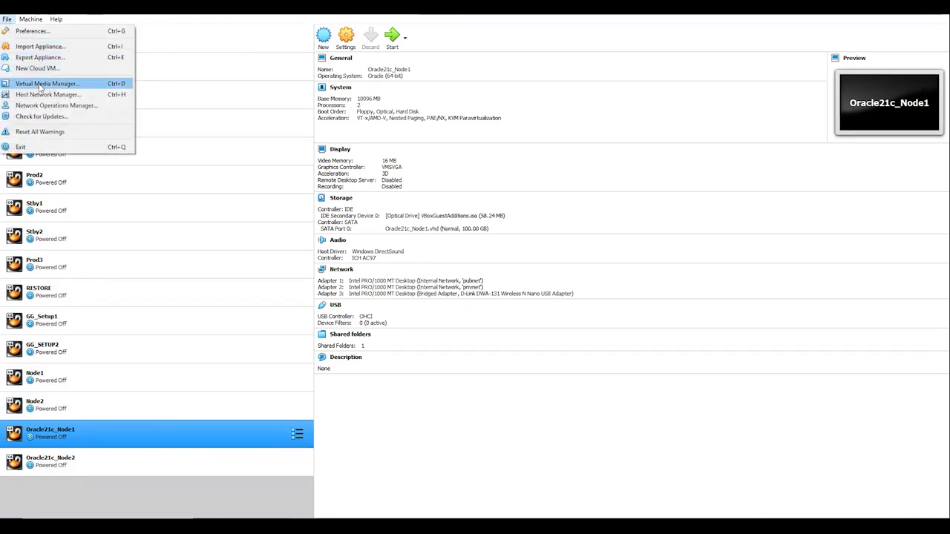
click(46, 84)
click(286, 167)
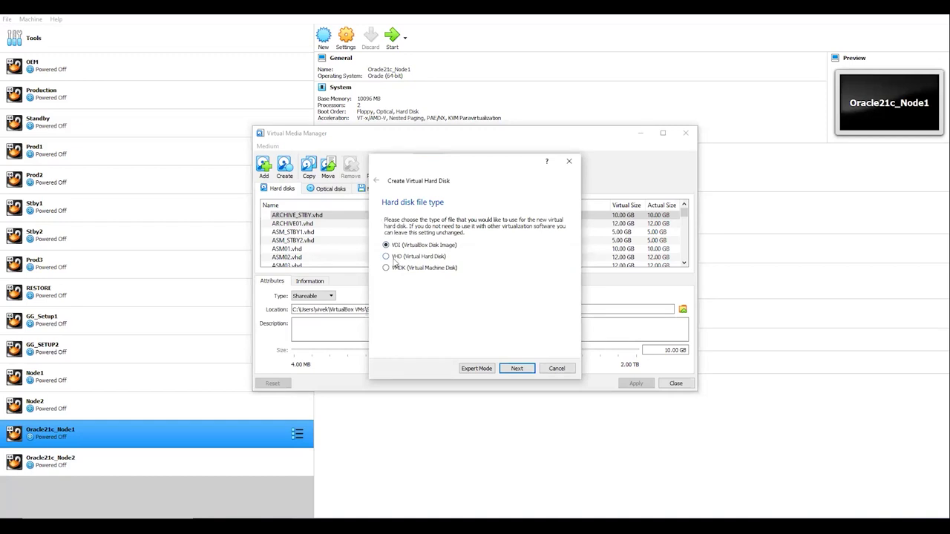
click(517, 369)
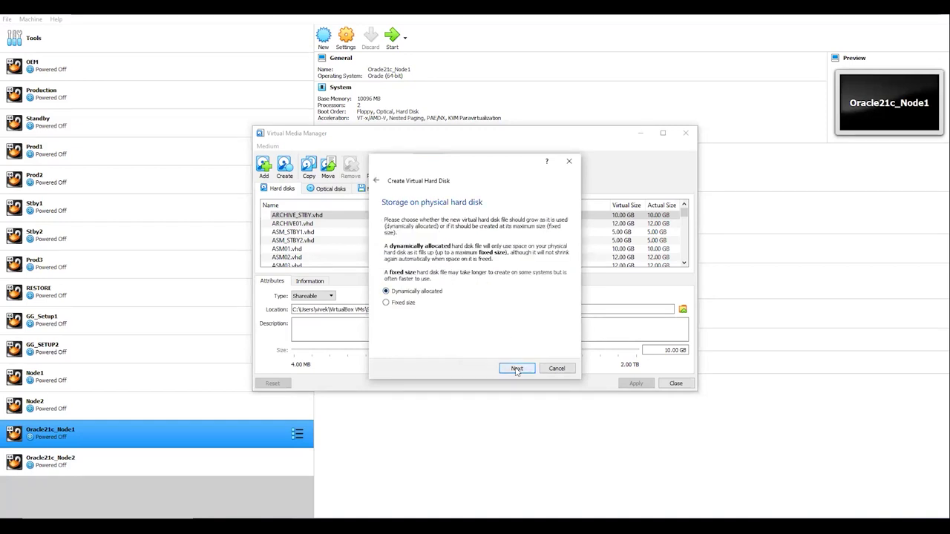
click(413, 303)
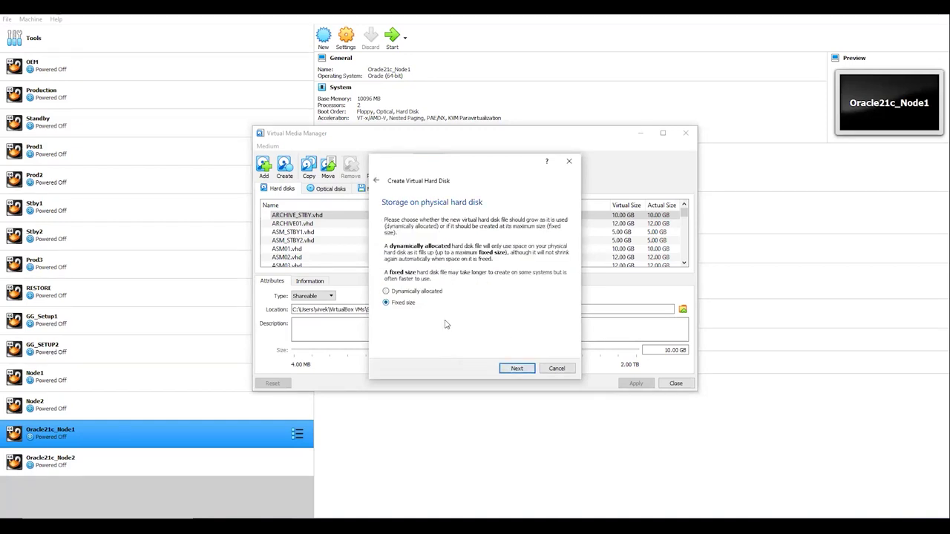
click(522, 370)
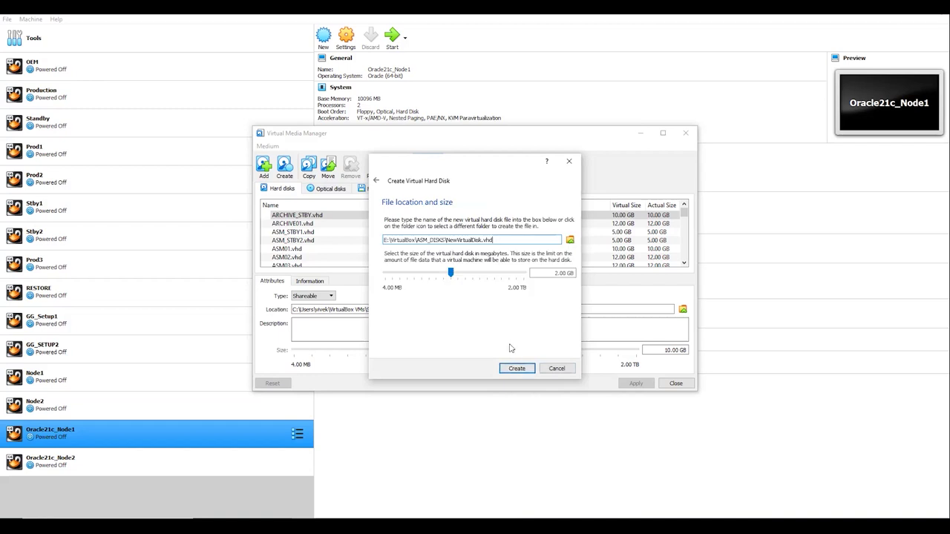
- Name the disk 21cASM01, size it 10 GB, and create it
click(448, 239)
text(21cASM01)
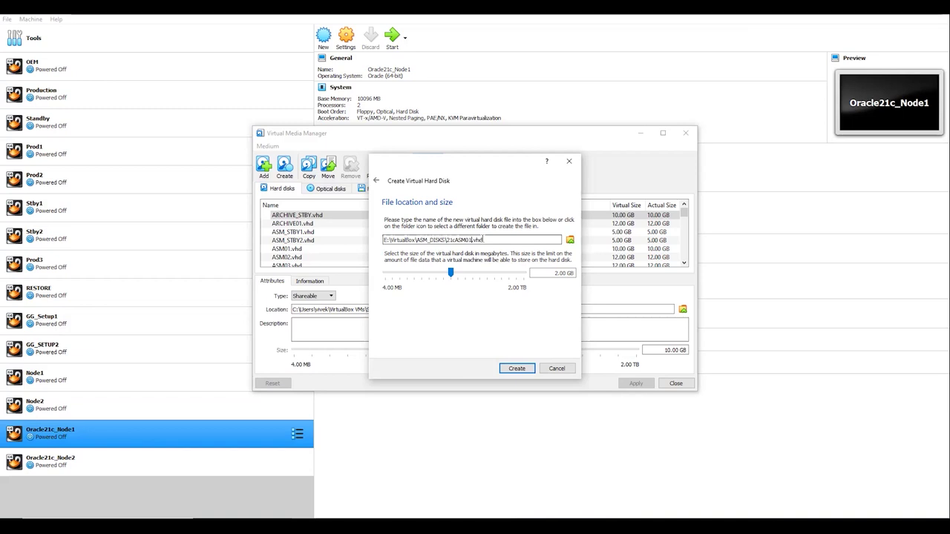
click(555, 273)
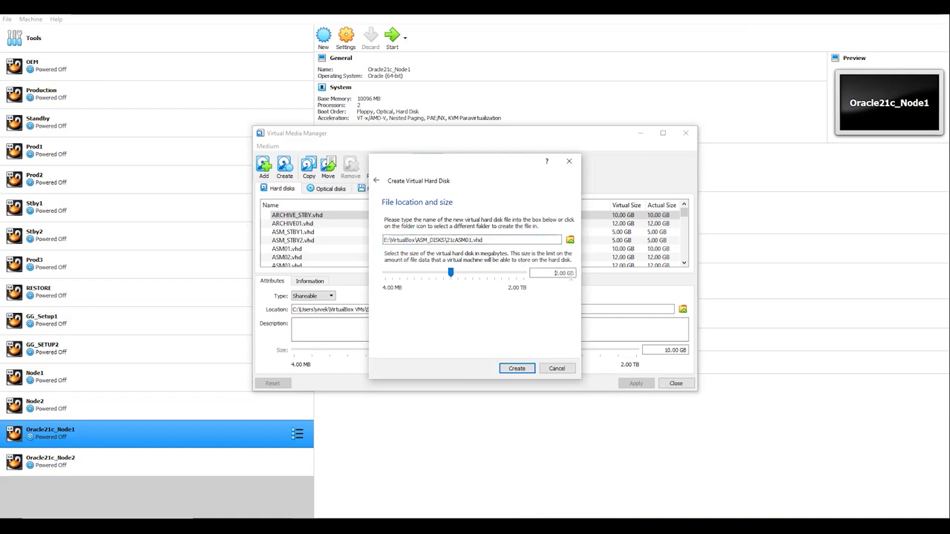
key(BackSpace)
text(10)
click(527, 368)
click(518, 368)
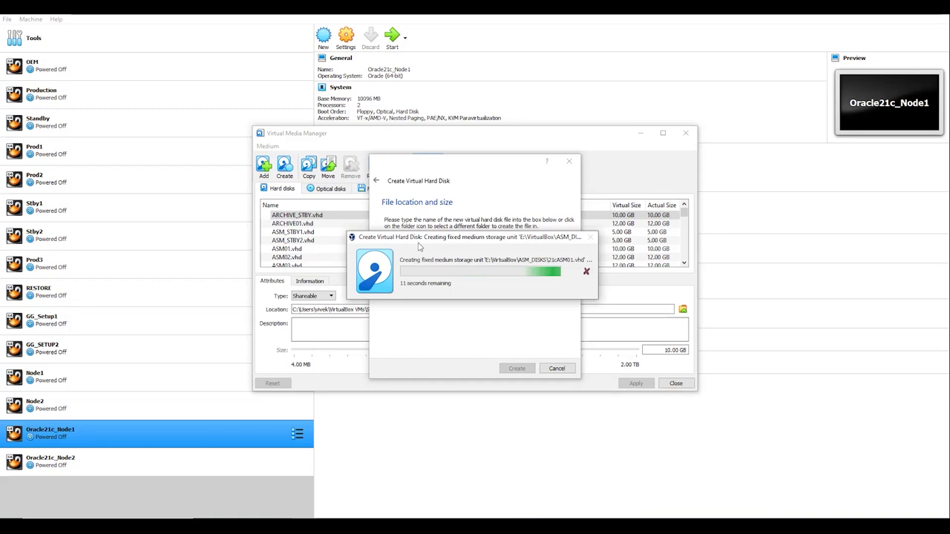
drag(419, 237, 414, 275)
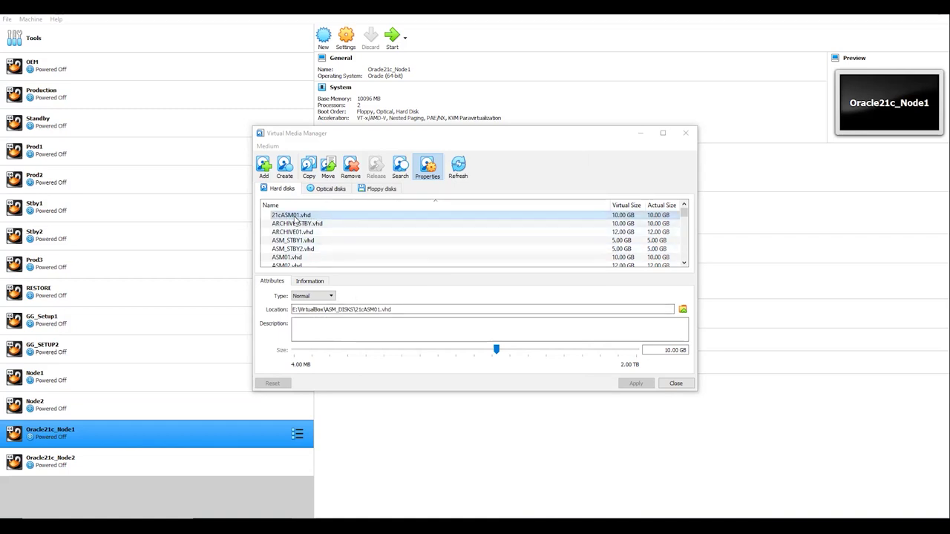
- Change the 21cASM01 disk type to Shareable and apply it
click(320, 297)
click(311, 324)
click(635, 384)
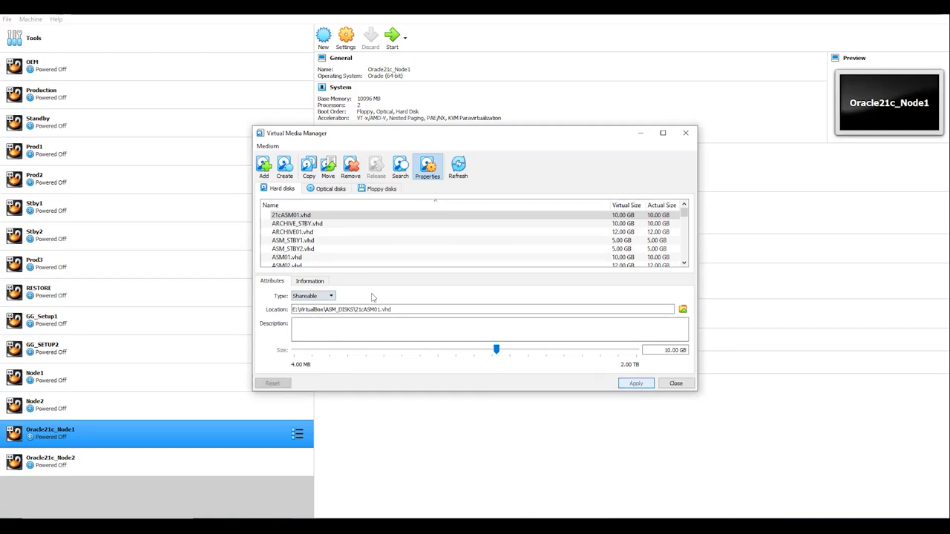
- Start a new fixed-size VHD disk saved as 21cASM02.vhd
click(285, 166)
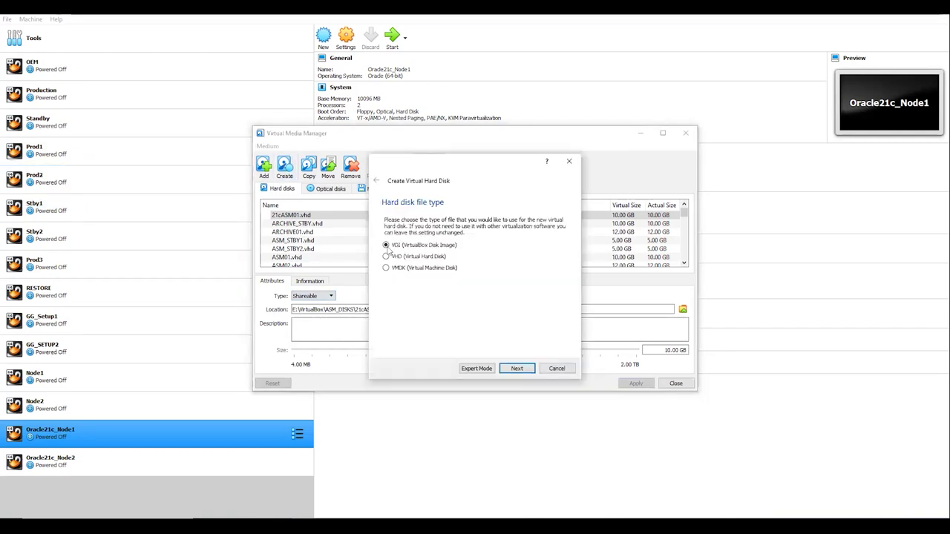
click(504, 369)
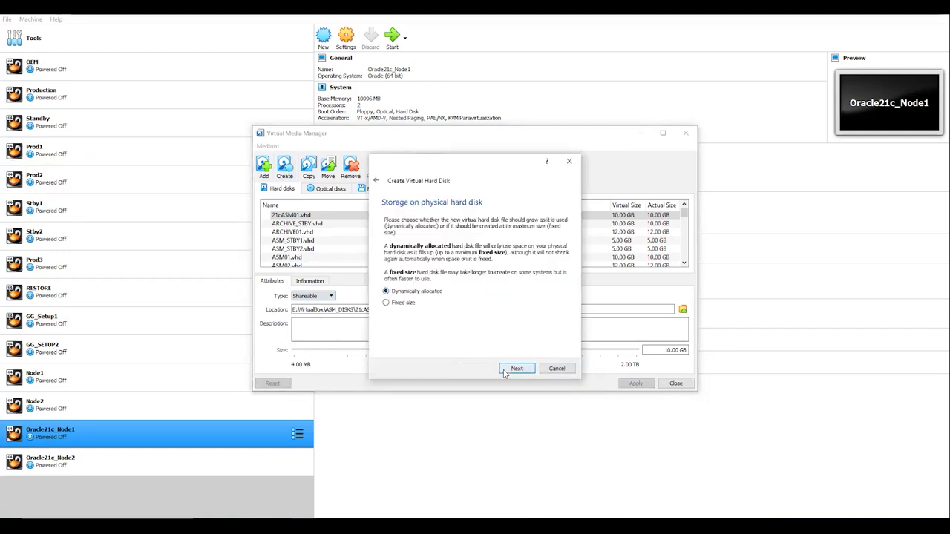
click(403, 304)
click(518, 372)
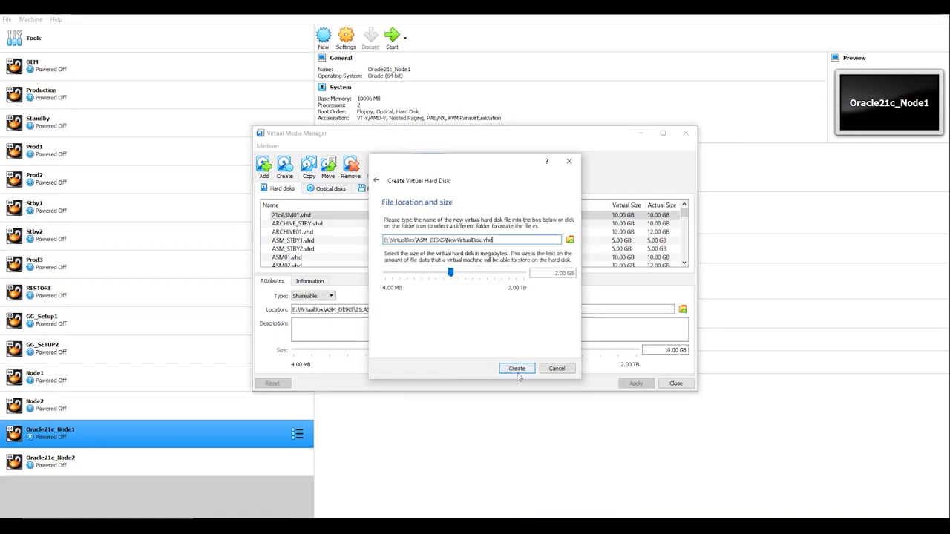
click(570, 240)
click(495, 226)
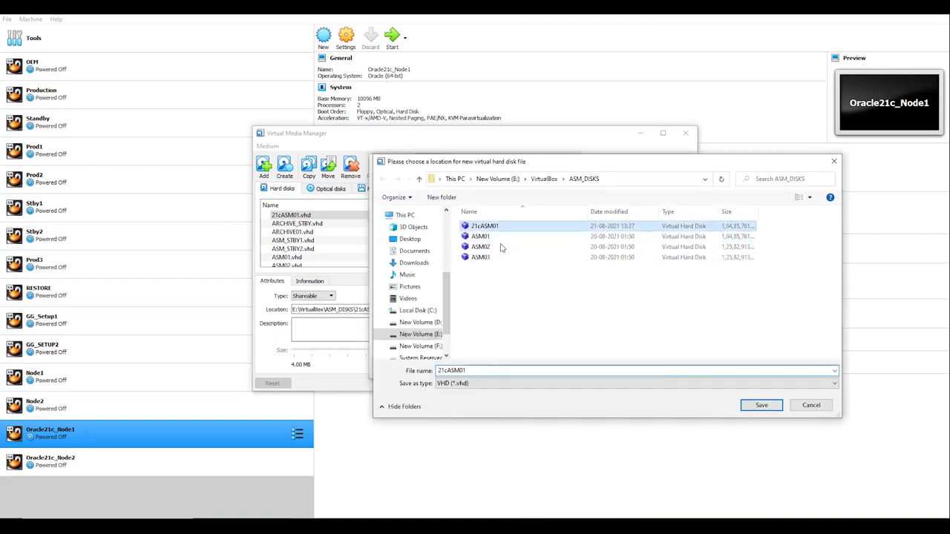
click(492, 370)
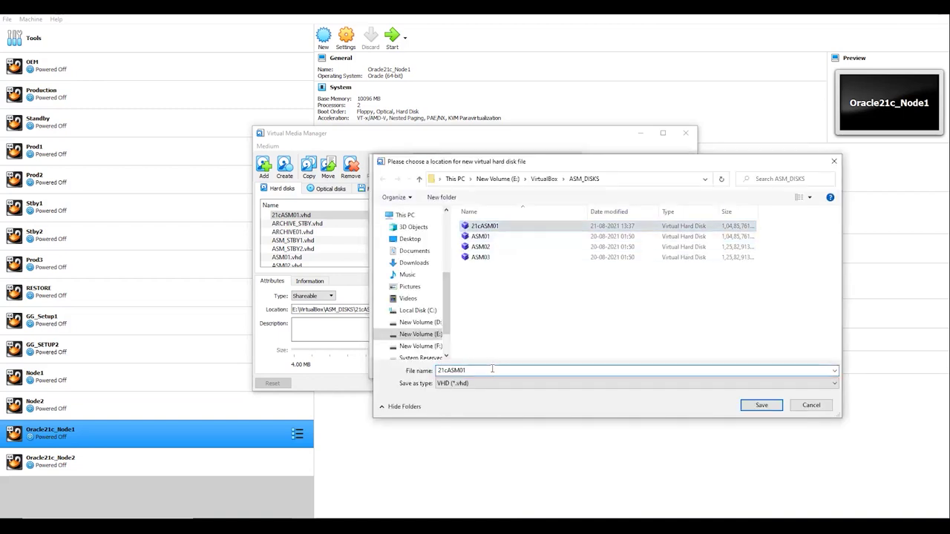
key(BackSpace)
text(2)
click(768, 405)
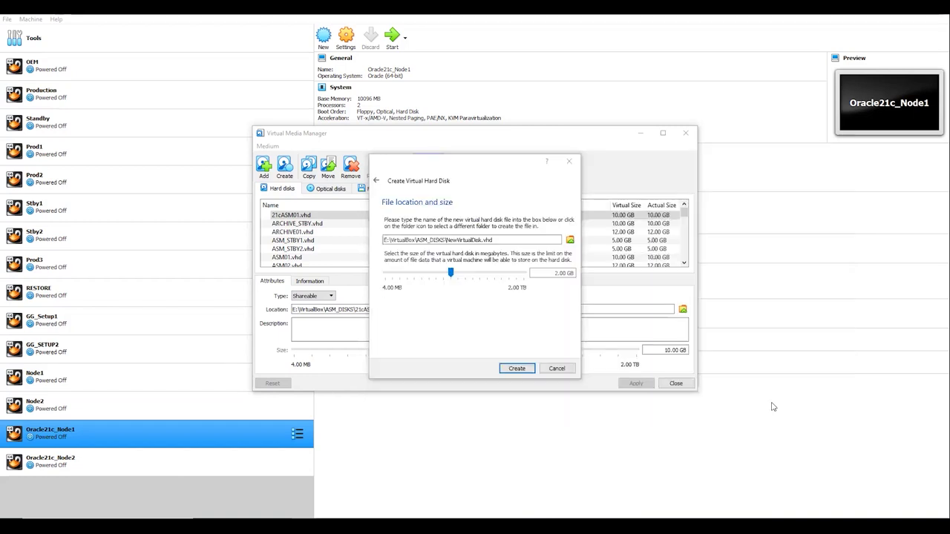
- Set the 21cASM02 disk size to 15 GB and create it
click(556, 273)
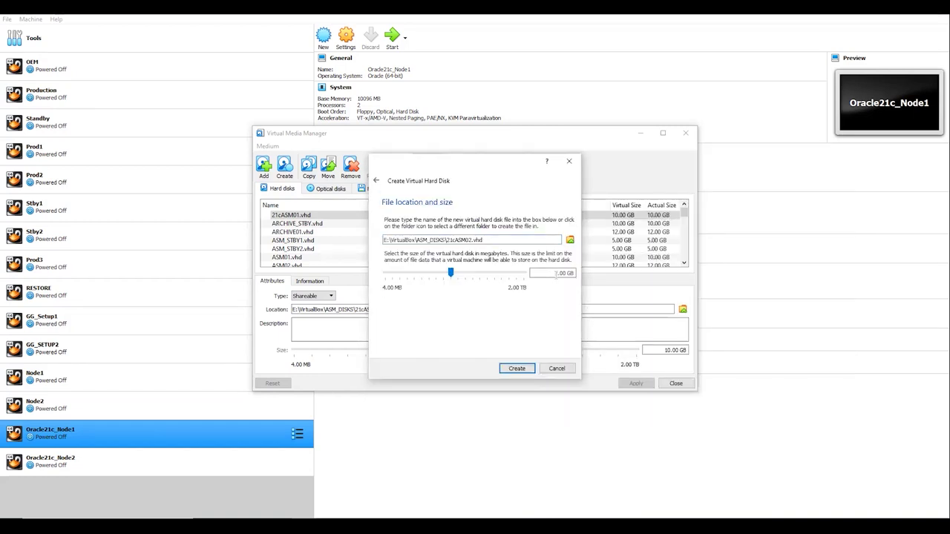
text(12)
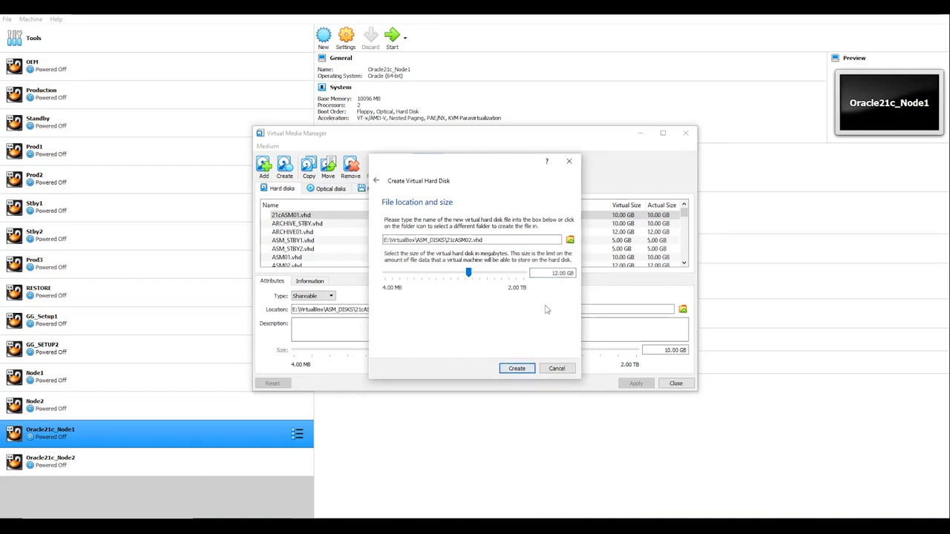
key(BackSpace)
text(5)
click(511, 369)
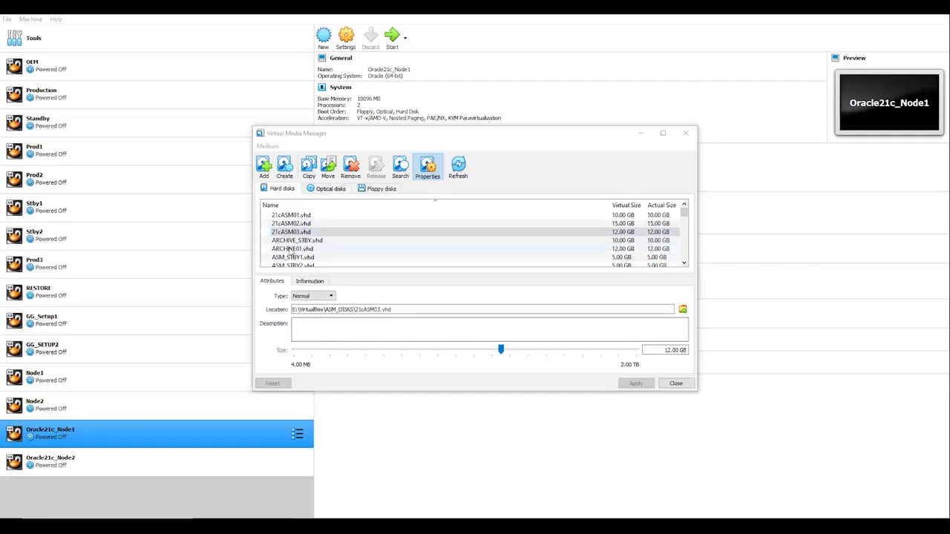
- Make 21cASM03 Shareable, apply it, and close the Virtual Media Manager
click(315, 296)
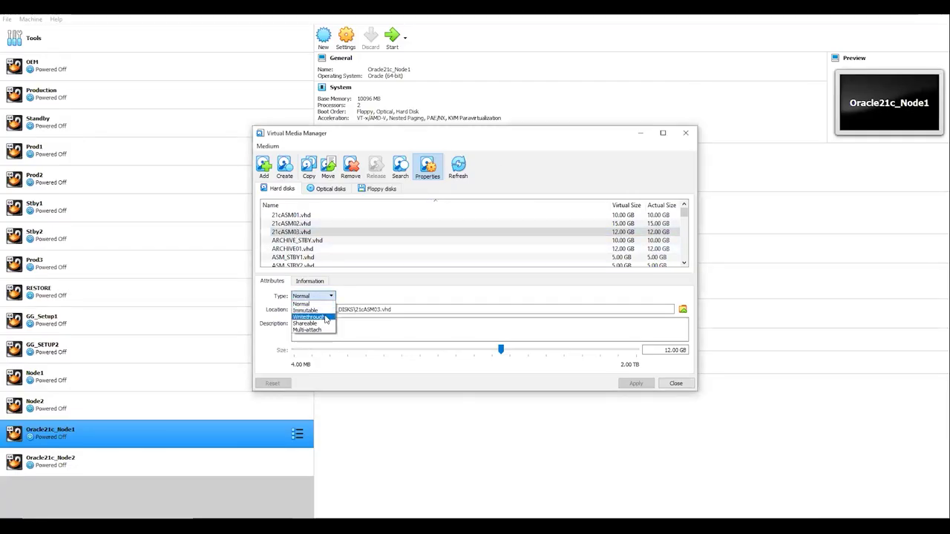
click(321, 323)
click(634, 383)
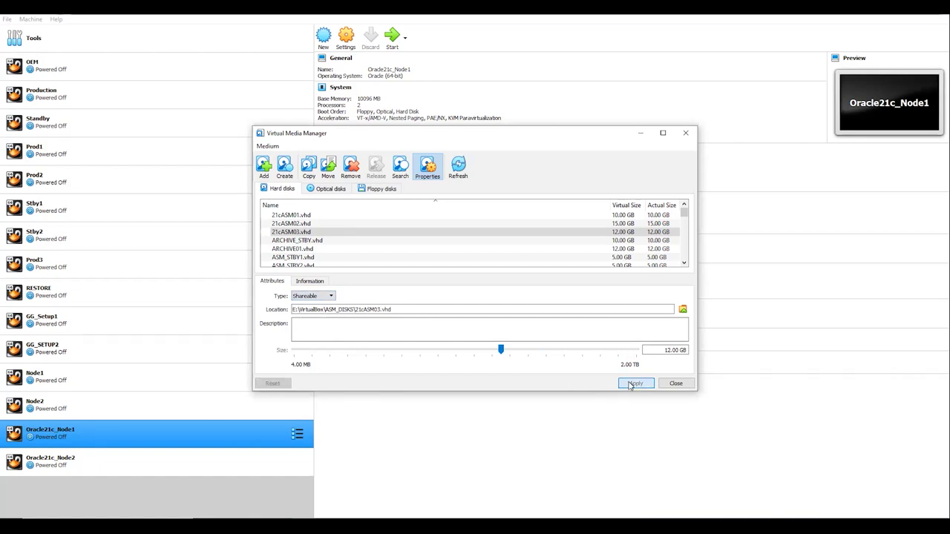
click(307, 232)
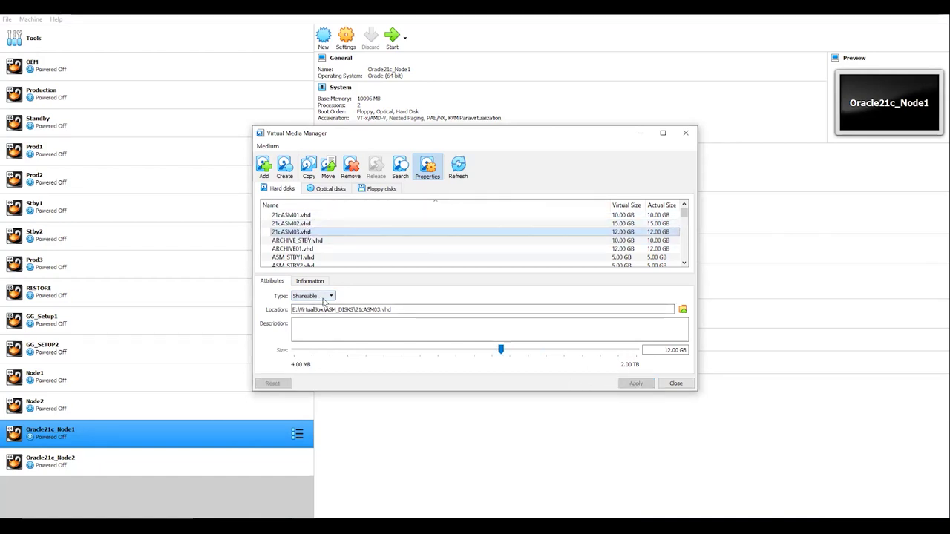
click(667, 384)
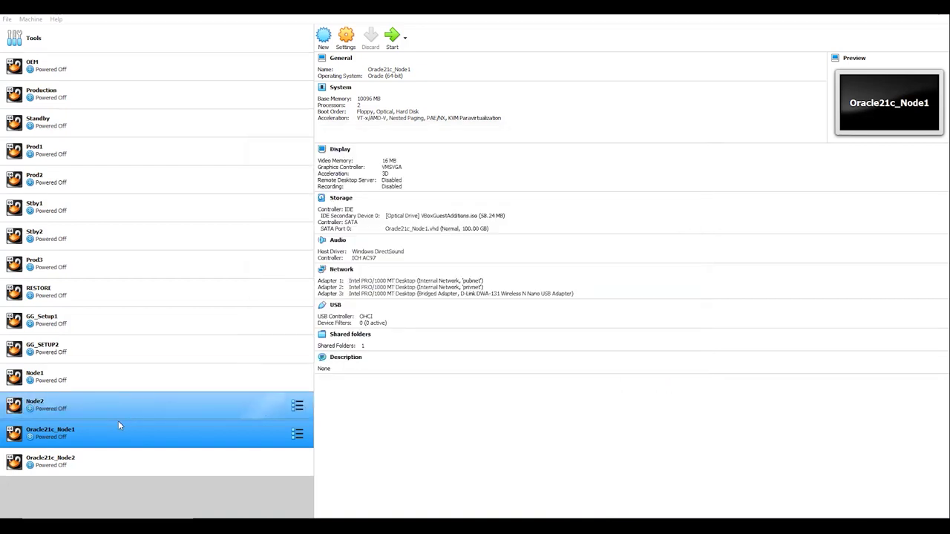
click(77, 454)
- In Oracle21c_Node1 storage settings, attach 21cASM01.vhd to the SATA controller
click(80, 437)
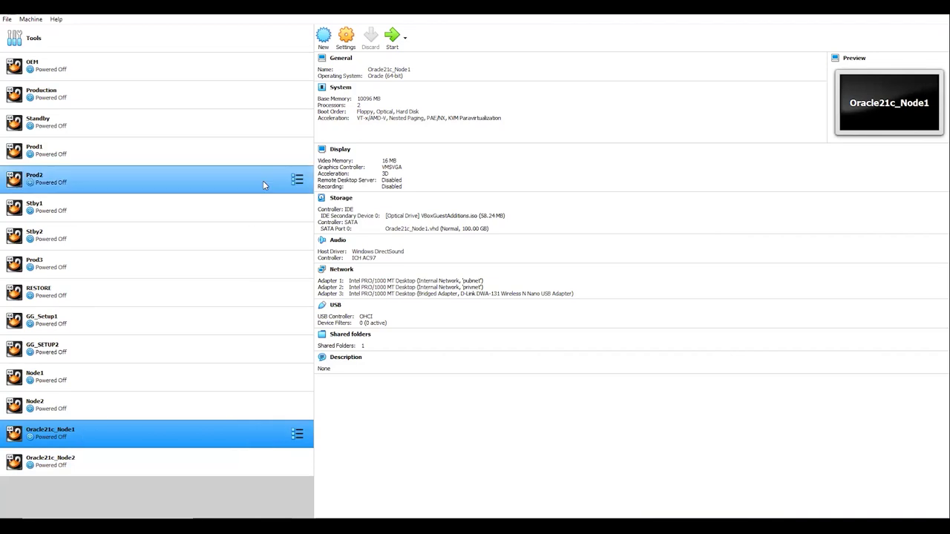
click(346, 37)
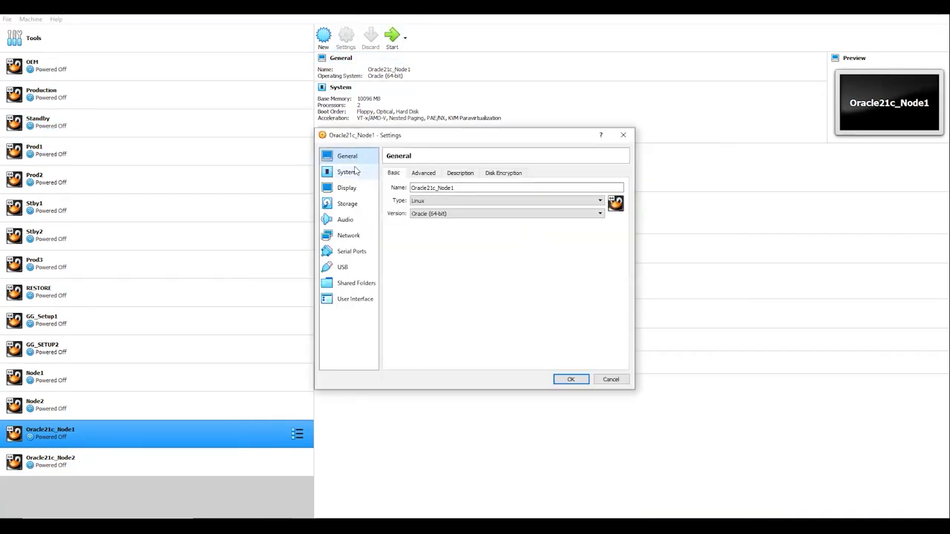
click(346, 204)
click(416, 208)
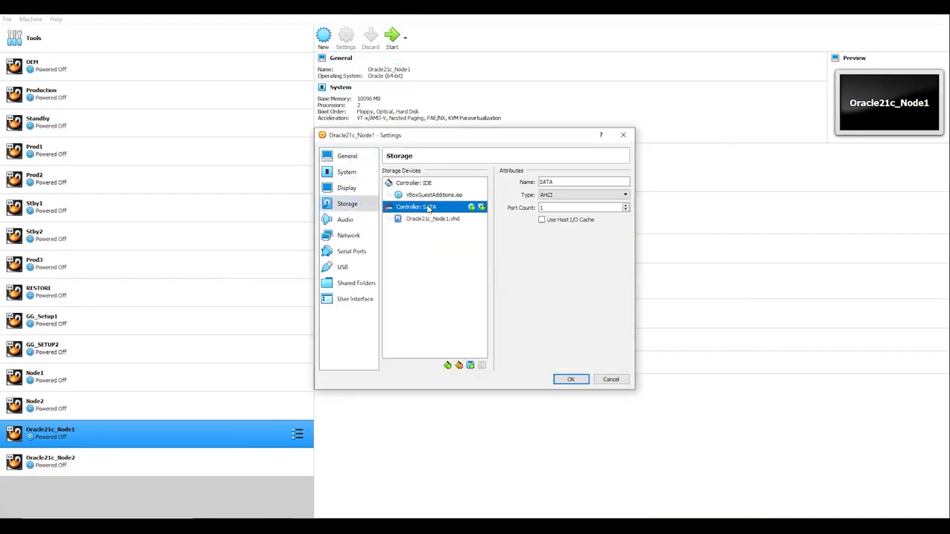
click(481, 207)
scroll(445, 282, down, 10)
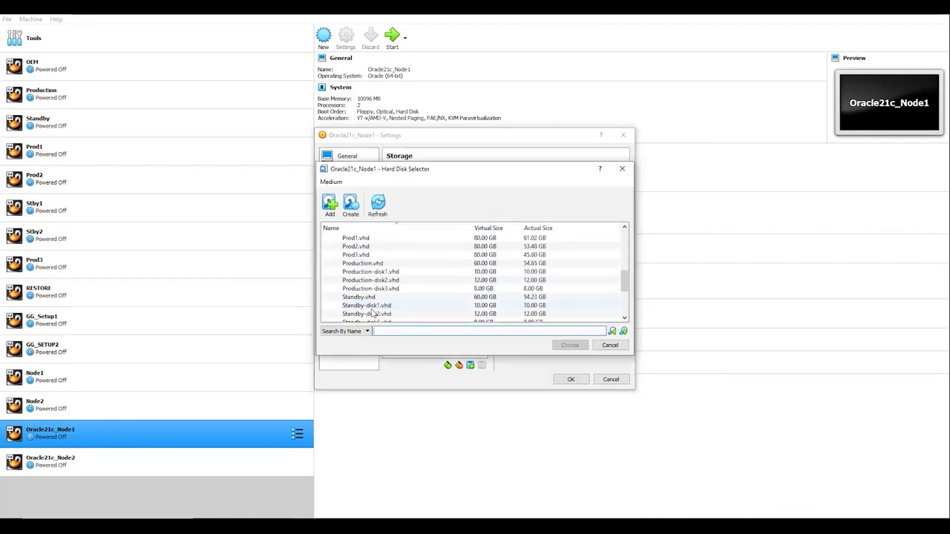
click(376, 296)
click(570, 346)
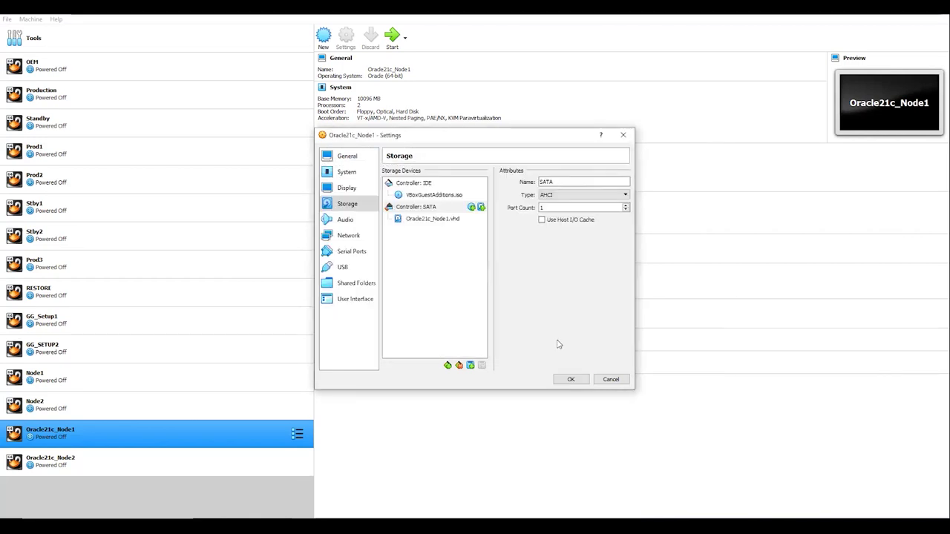
- Attach 21cASM02.vhd and 21cASM03.vhd to the SATA controller and save Node1's settings
click(482, 207)
scroll(386, 307, down, 10)
click(366, 305)
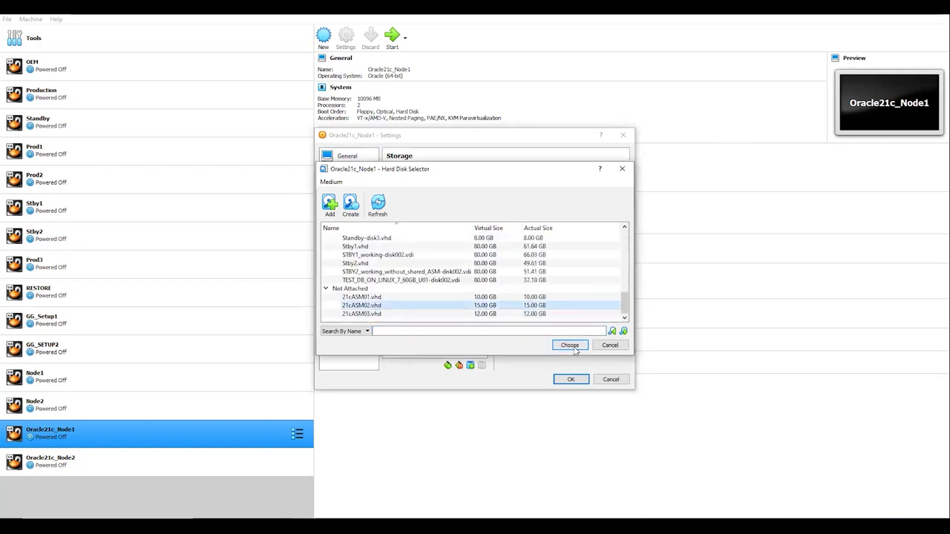
click(570, 345)
click(482, 207)
scroll(393, 308, down, 10)
click(392, 314)
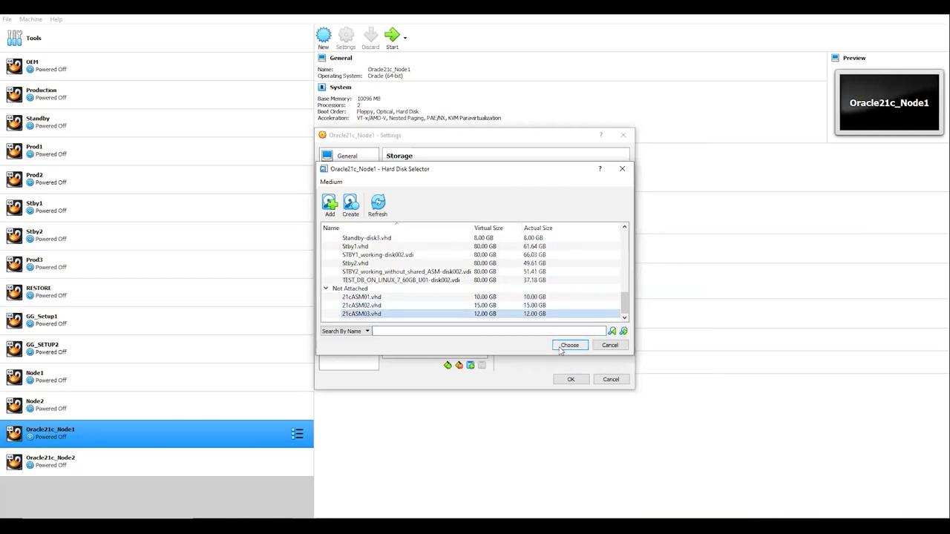
click(569, 345)
click(571, 380)
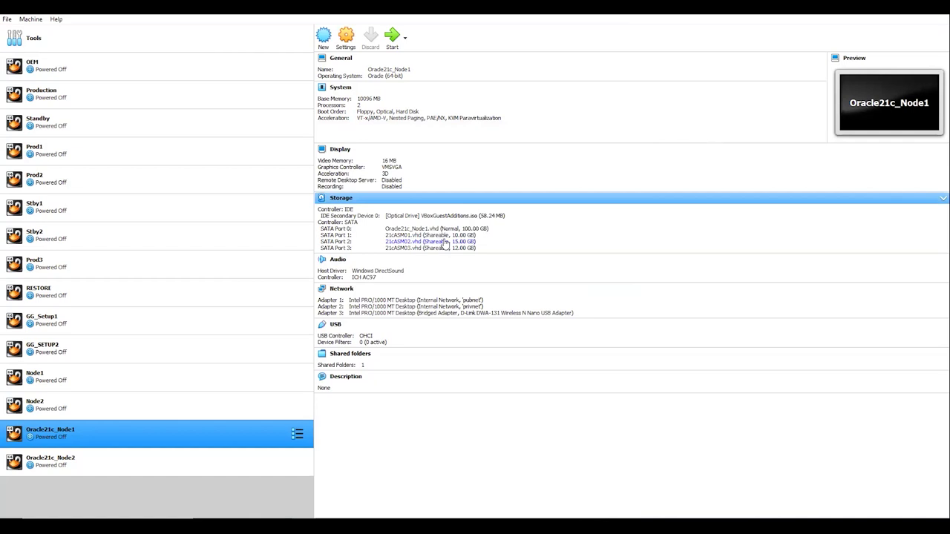
click(75, 460)
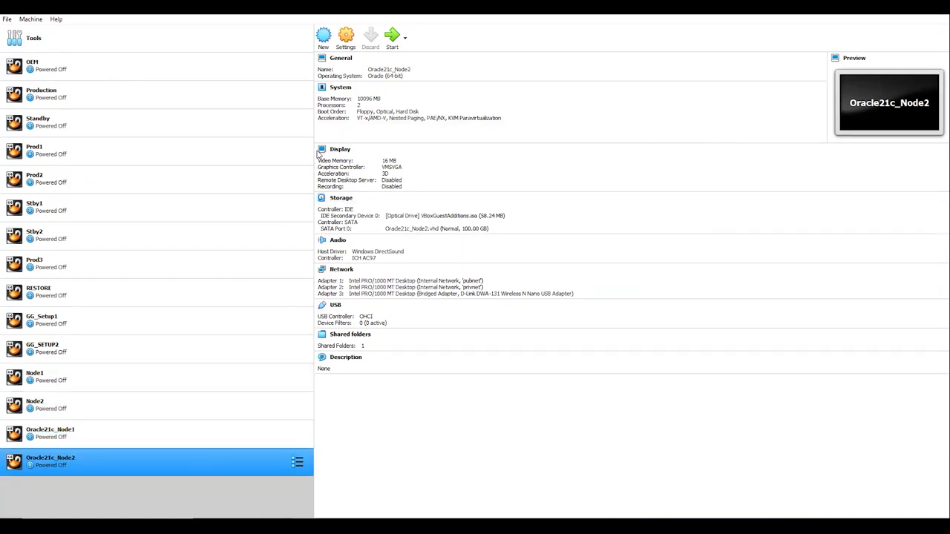
- In Oracle21c_Node2 storage settings, attach 21cASM01.vhd to the SATA controller
click(347, 45)
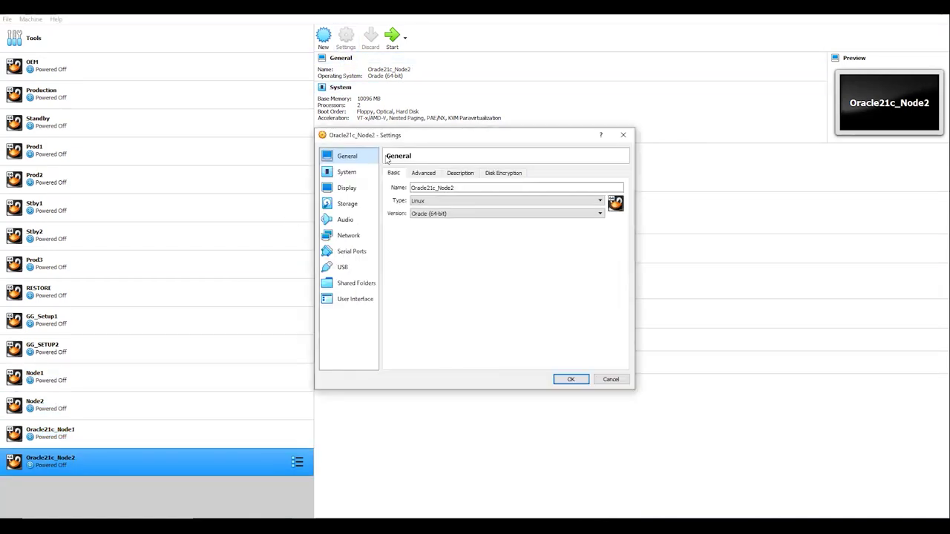
click(349, 208)
click(423, 208)
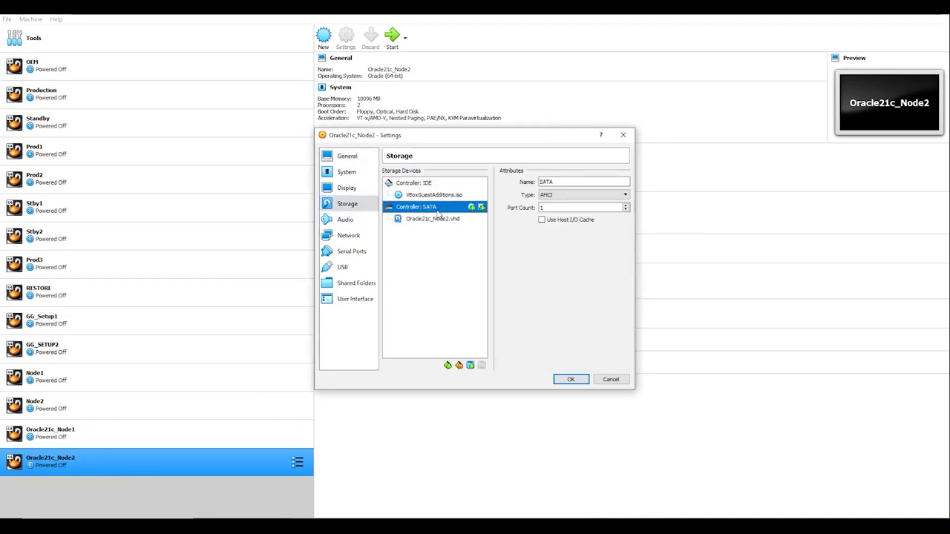
click(480, 207)
click(414, 251)
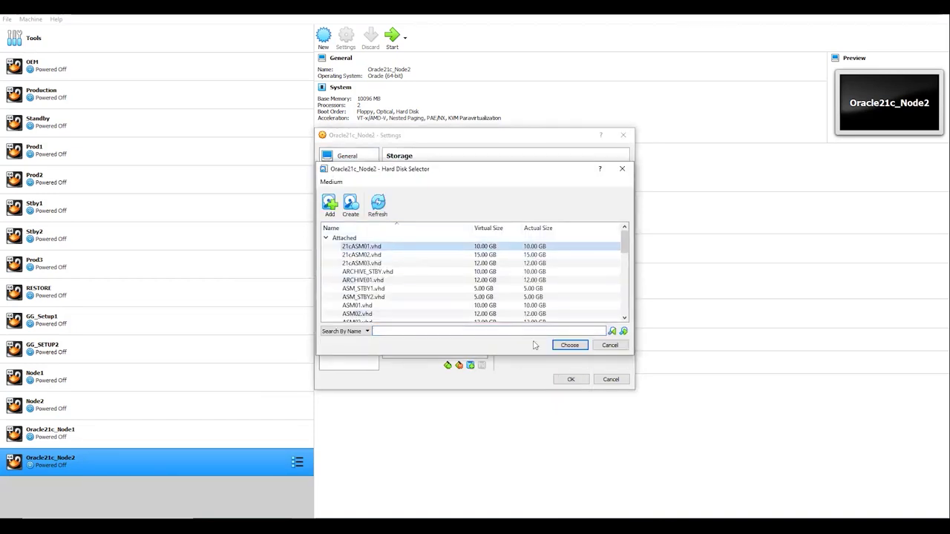
click(569, 346)
- Attach 21cASM02.vhd and 21cASM03.vhd to Node2, save, and start Oracle21c_Node1
click(481, 208)
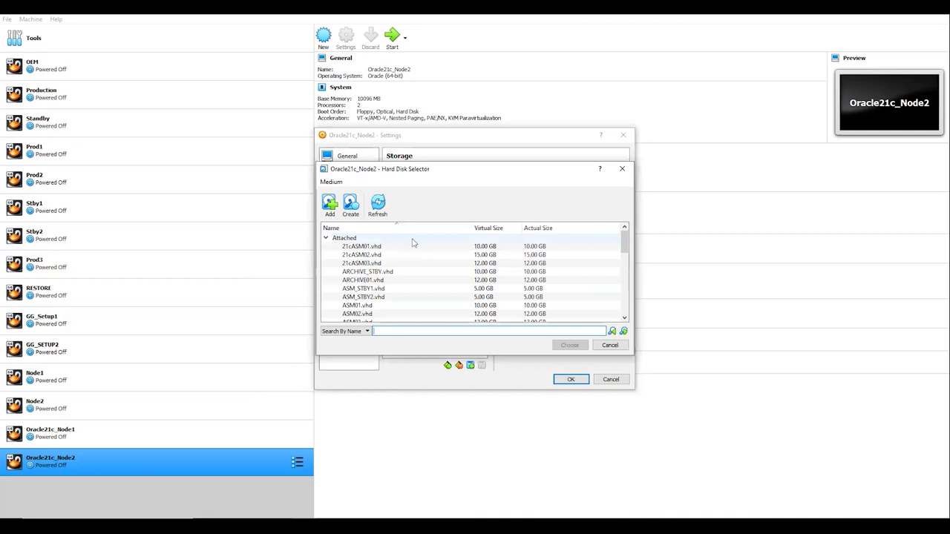
click(399, 256)
click(568, 345)
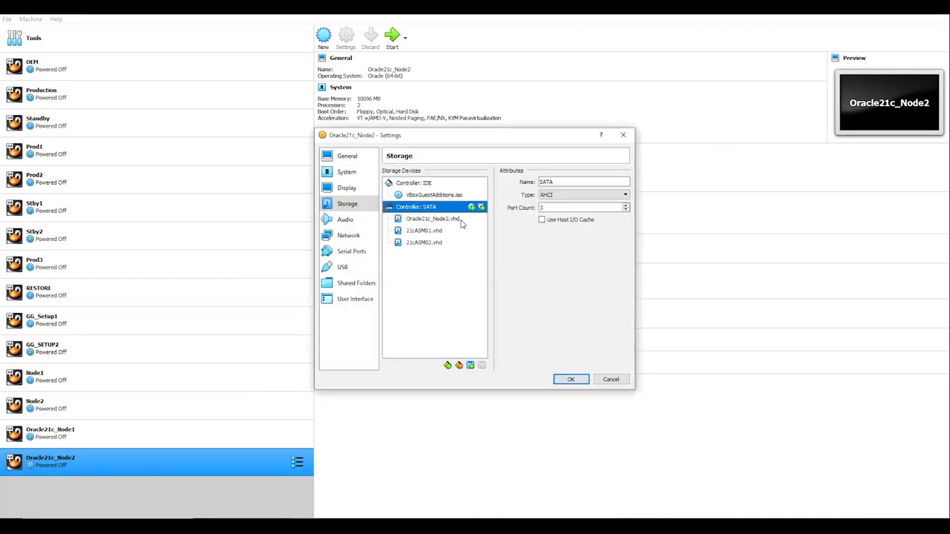
click(481, 210)
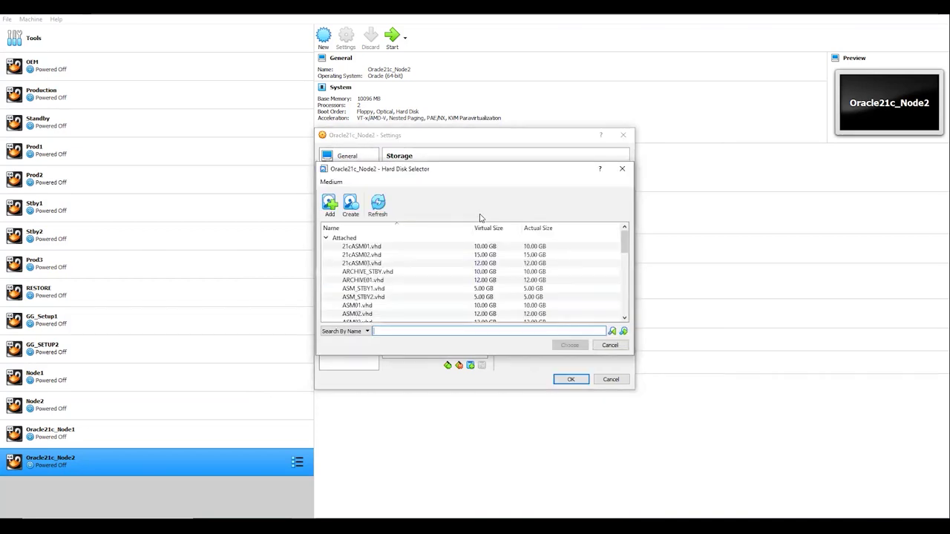
click(411, 263)
click(569, 345)
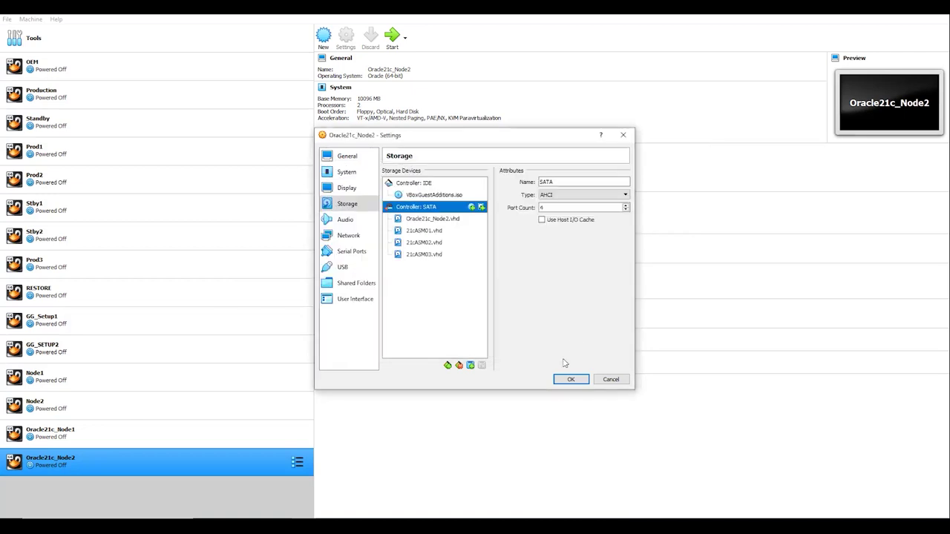
click(568, 380)
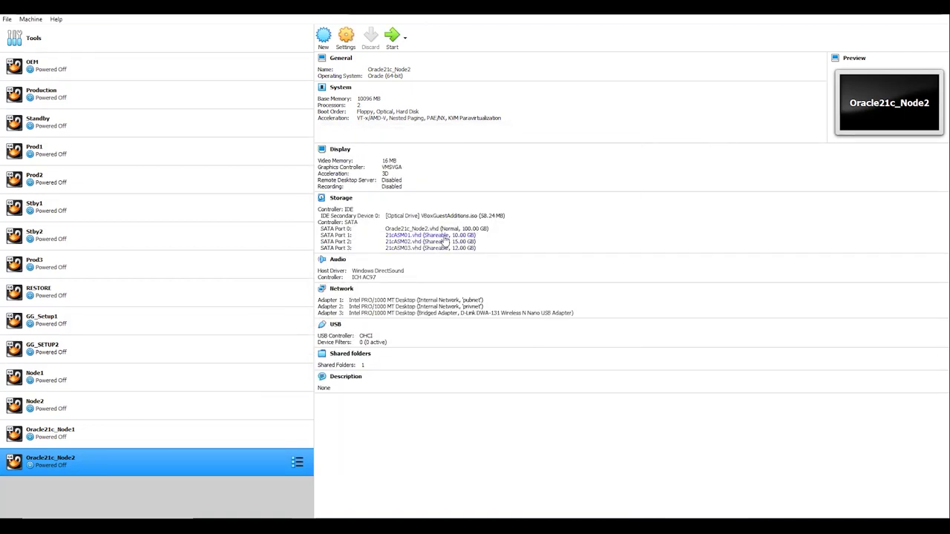
click(177, 437)
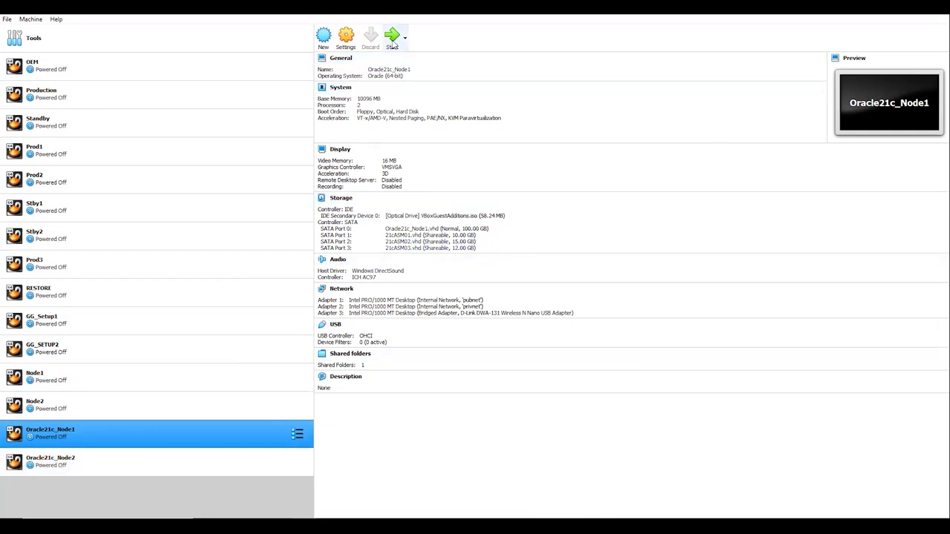
click(169, 458)
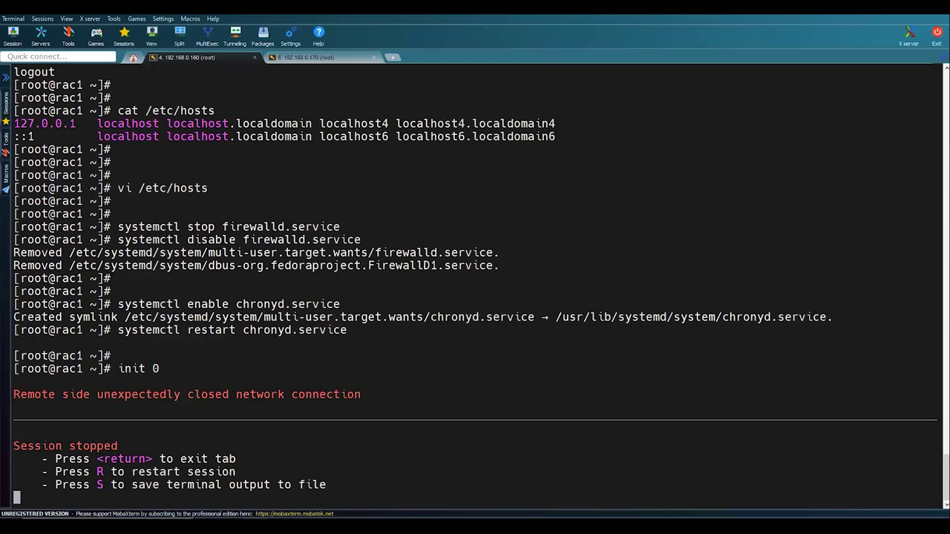
- Watch the Node1 VM boot Oracle Linux from GRUB, then return to MobaXterm
click(370, 489)
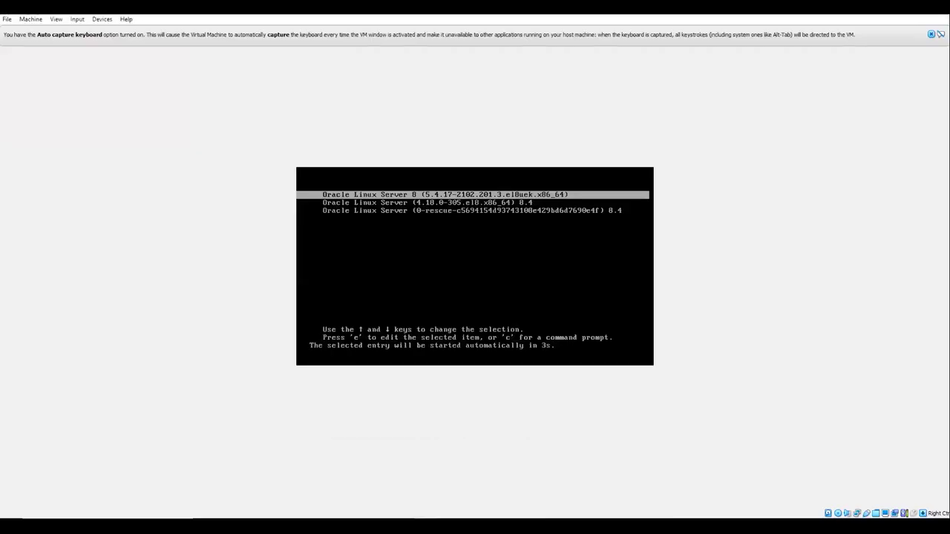
mouse_move(425, 527)
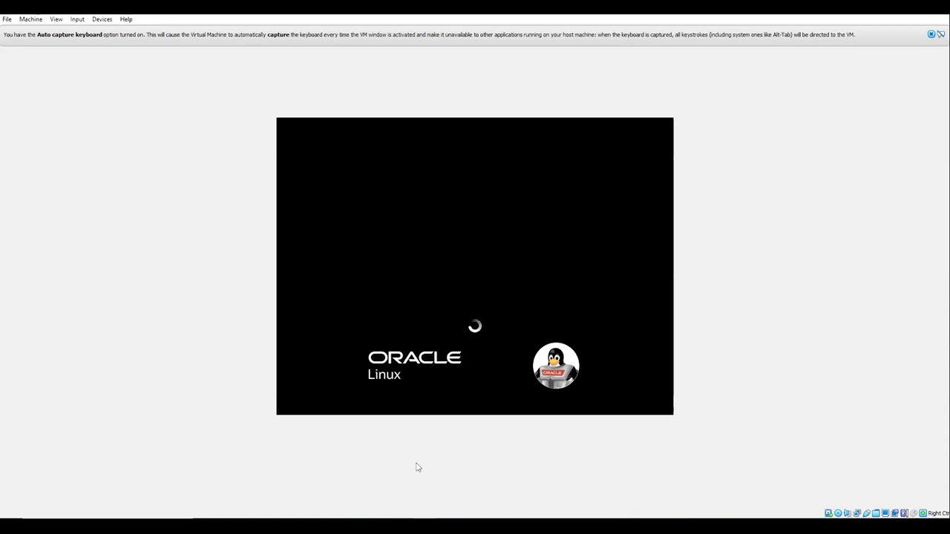
click(425, 527)
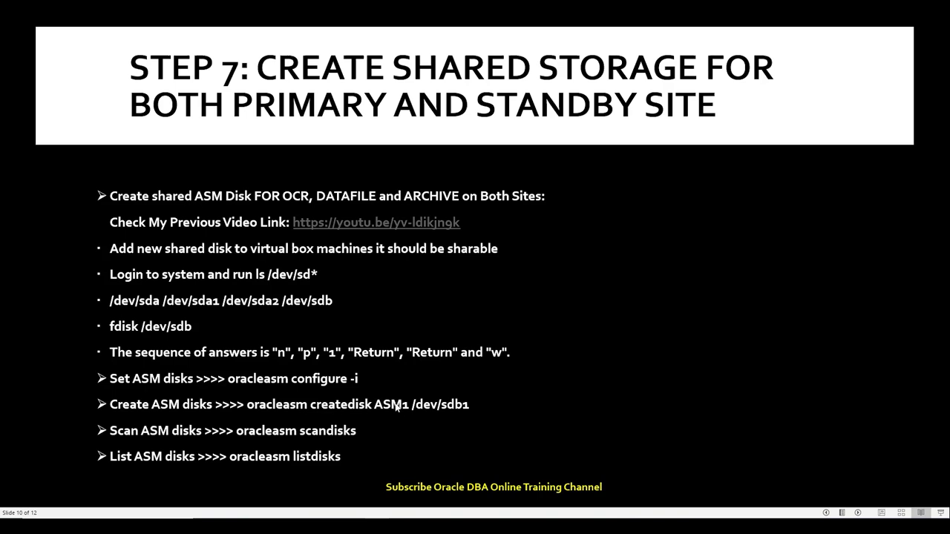
mouse_move(376, 529)
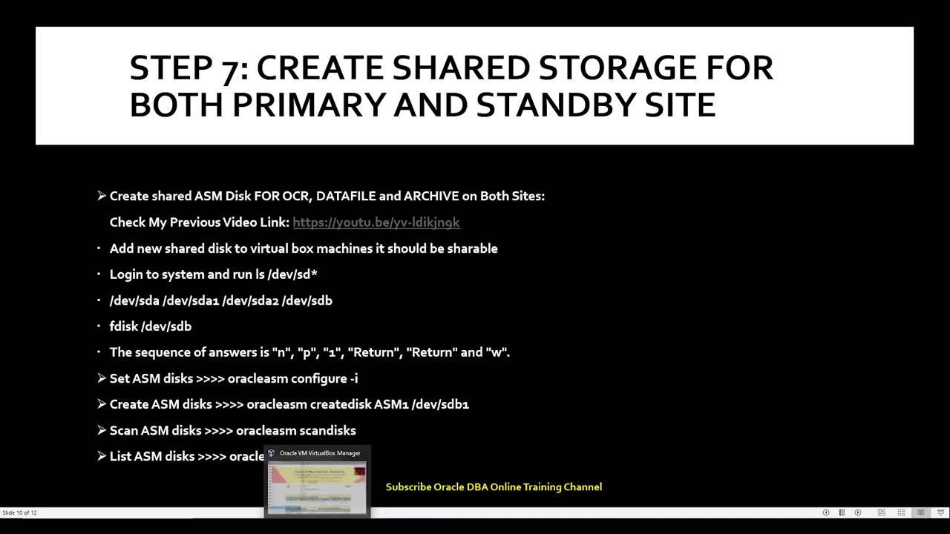
click(275, 529)
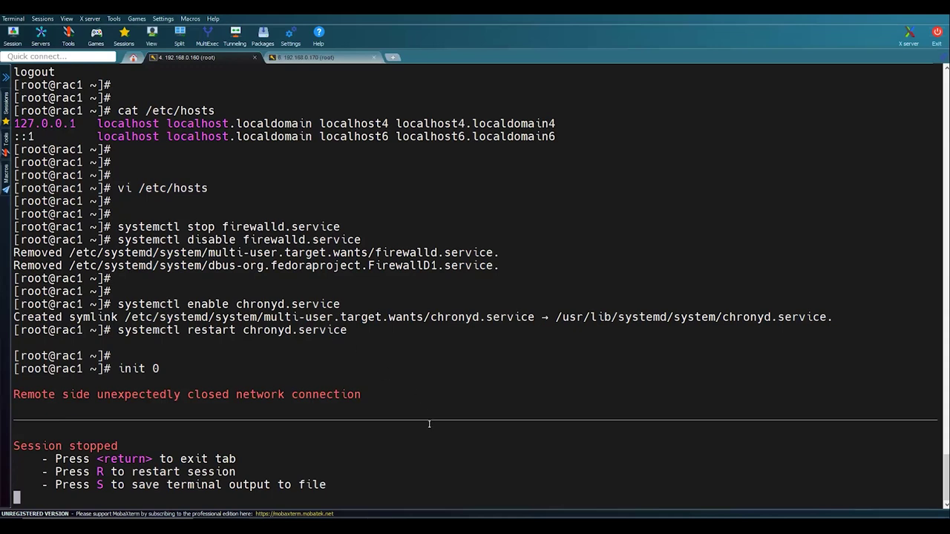
- Restart the stopped 192.168.0.160 and 192.168.0.170 sessions with R
key(r)
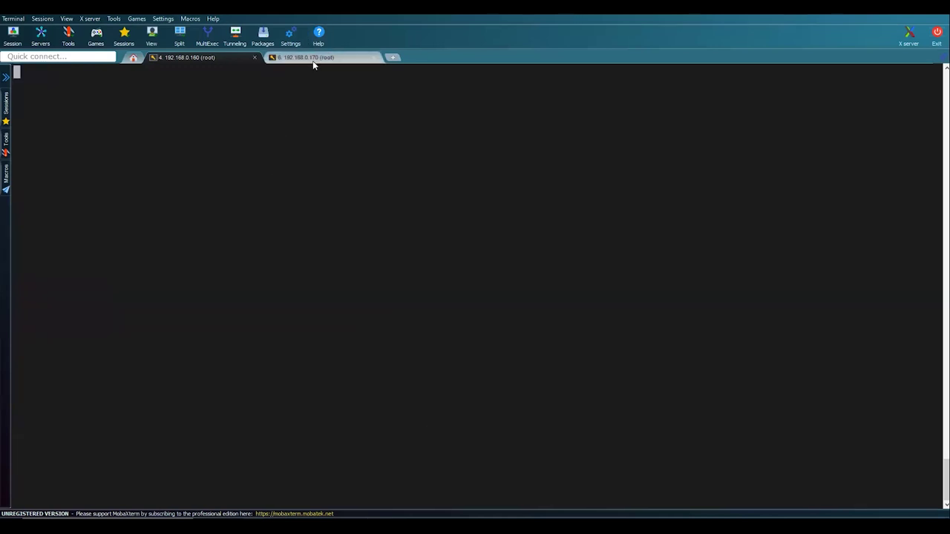
click(315, 57)
key(r)
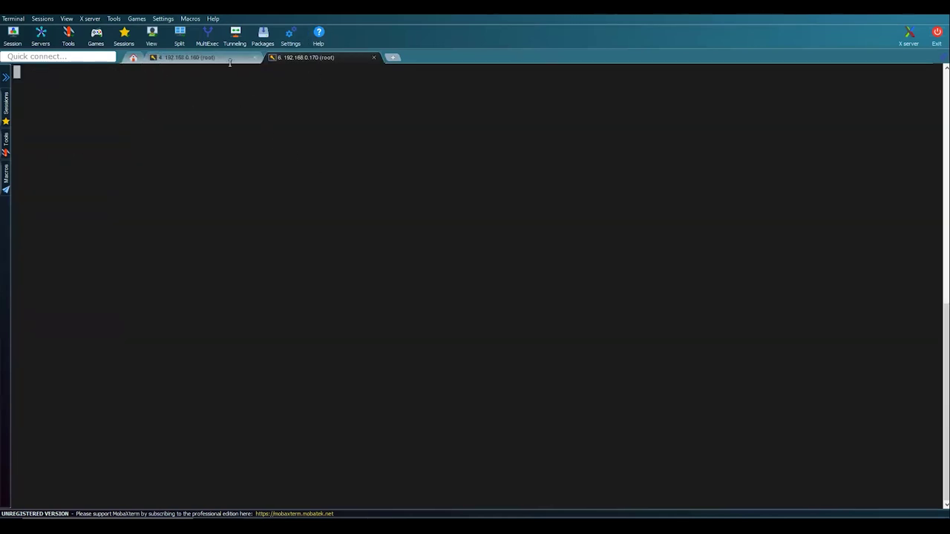
click(222, 56)
click(295, 57)
click(186, 57)
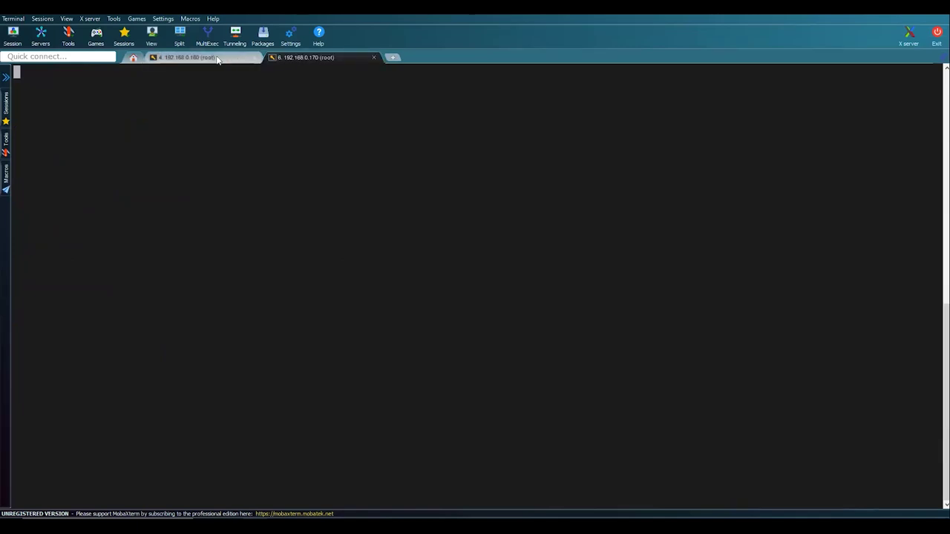
- Check Node1's boot progress and confirm both rac1 and rac2 prompts are back
mouse_move(398, 492)
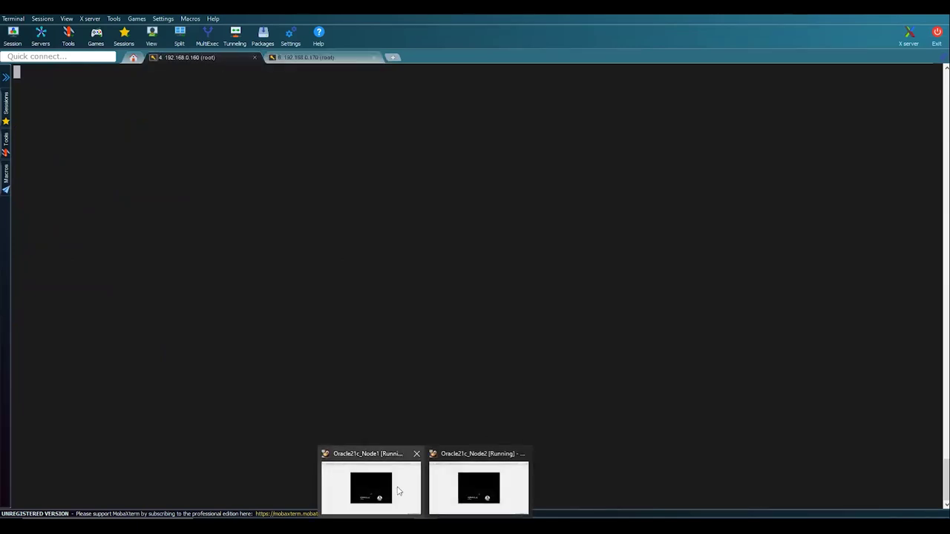
click(403, 486)
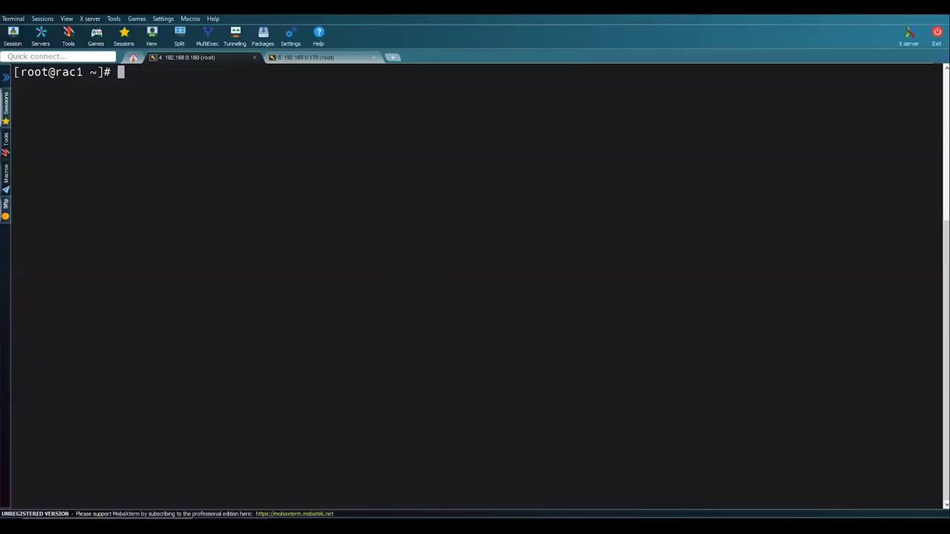
click(371, 486)
click(304, 56)
click(228, 55)
click(290, 58)
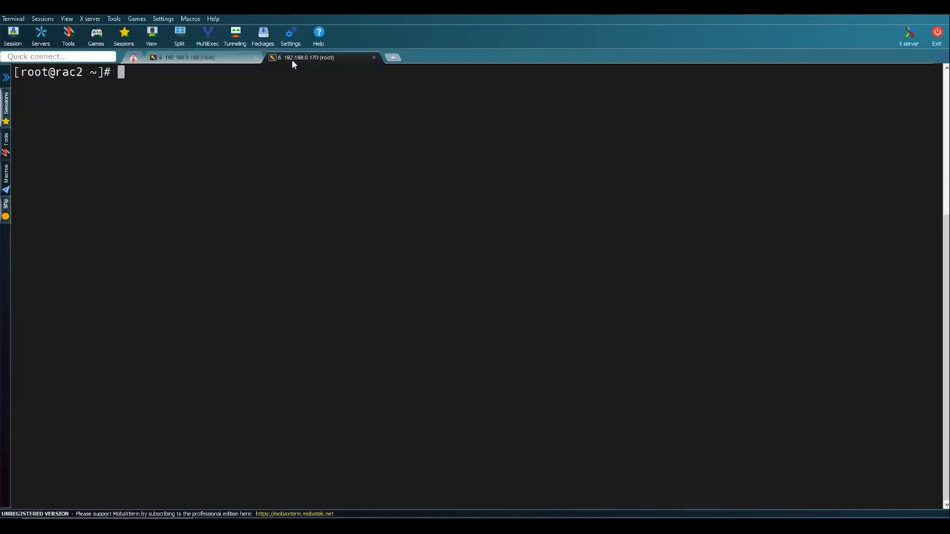
click(211, 62)
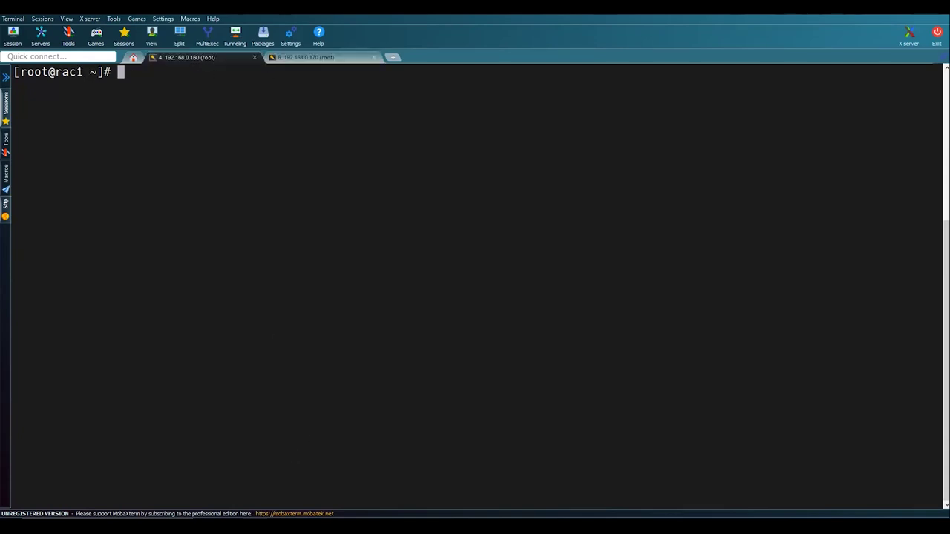
key(alt+Tab)
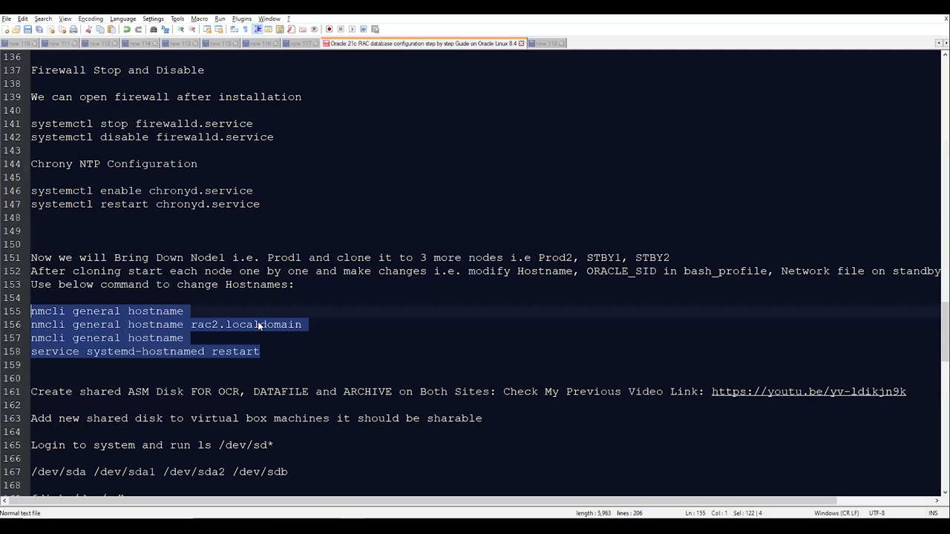
- Copy 'fdisk ' from line 169 of the notes and return to the rac1 session
scroll(178, 311, down, 7)
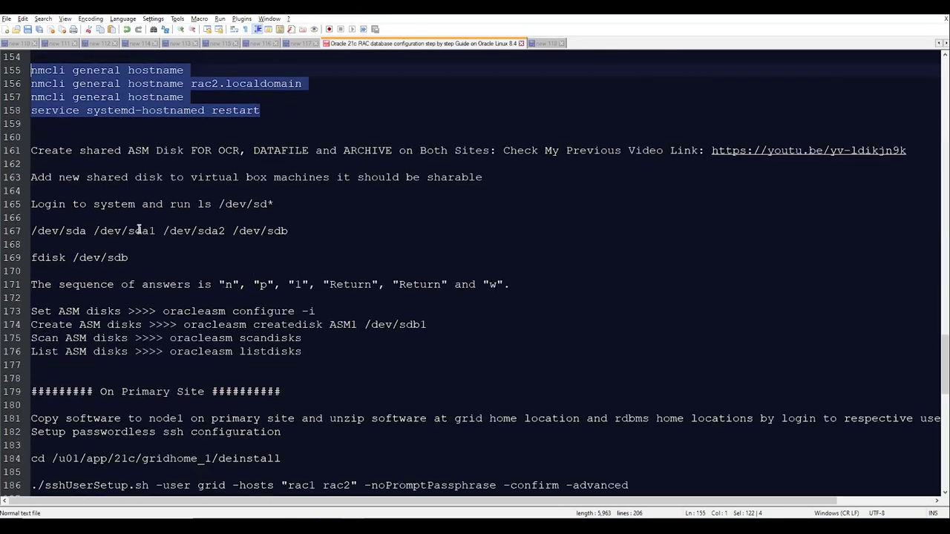
click(307, 231)
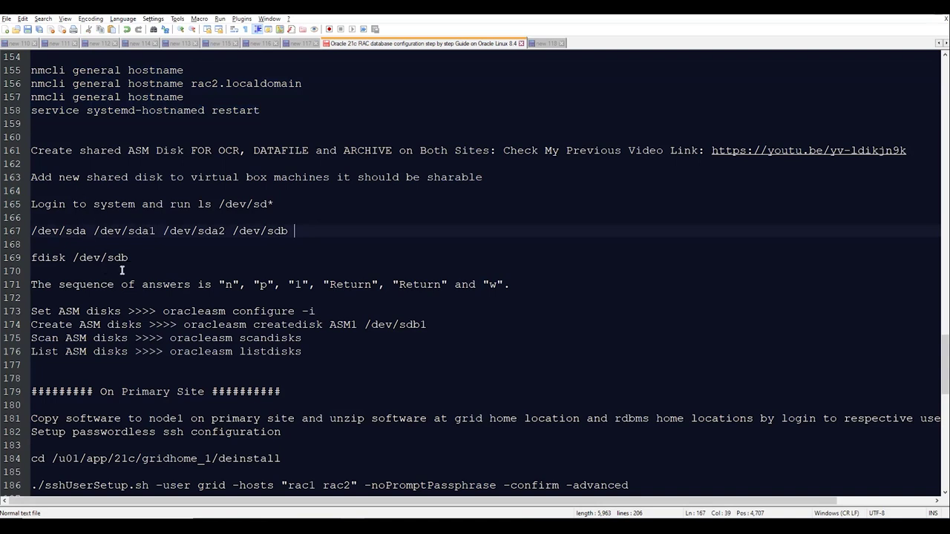
drag(73, 257, 4, 265)
key(ctrl+c)
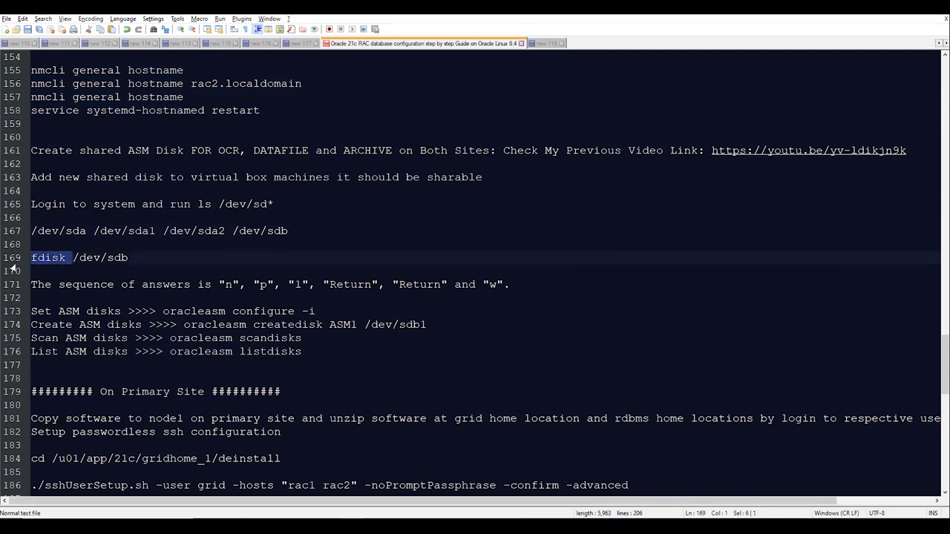
key(alt+Tab)
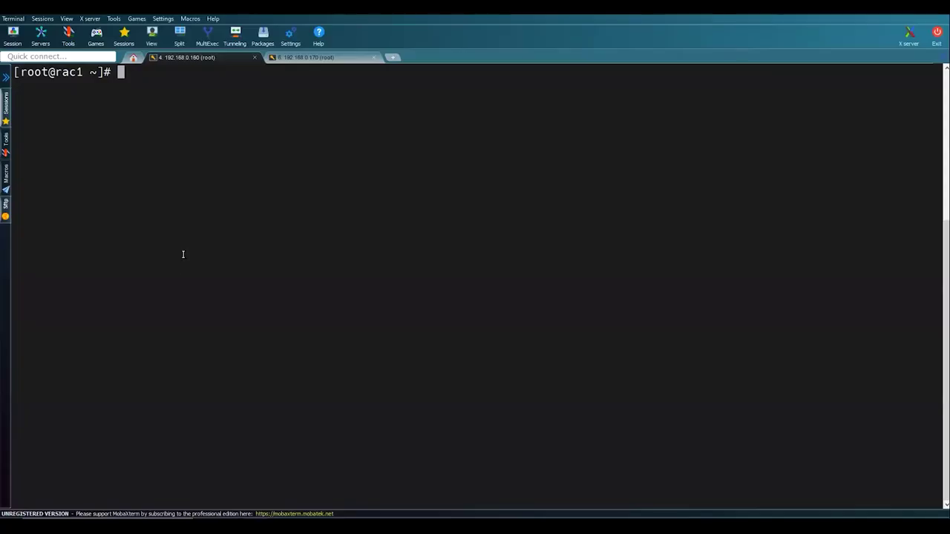
- Run fdisk -l on rac1 to list all disks
right_click(182, 255)
key(Return)
right_click(182, 255)
text(-l)
key(Return)
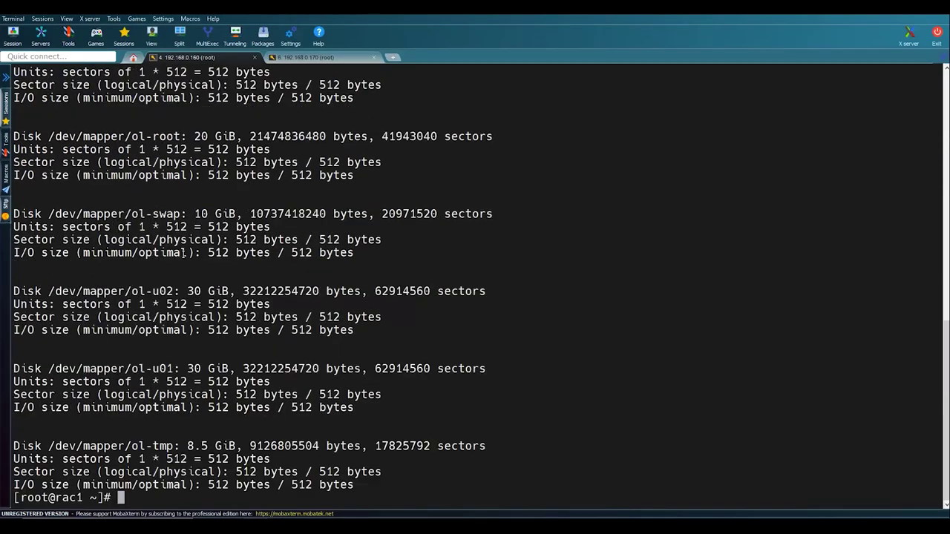
- Highlight the shared disk sizes: sdb 10 GiB, sdc 15 GiB, sdd 12 GiB
scroll(223, 232, up, 7)
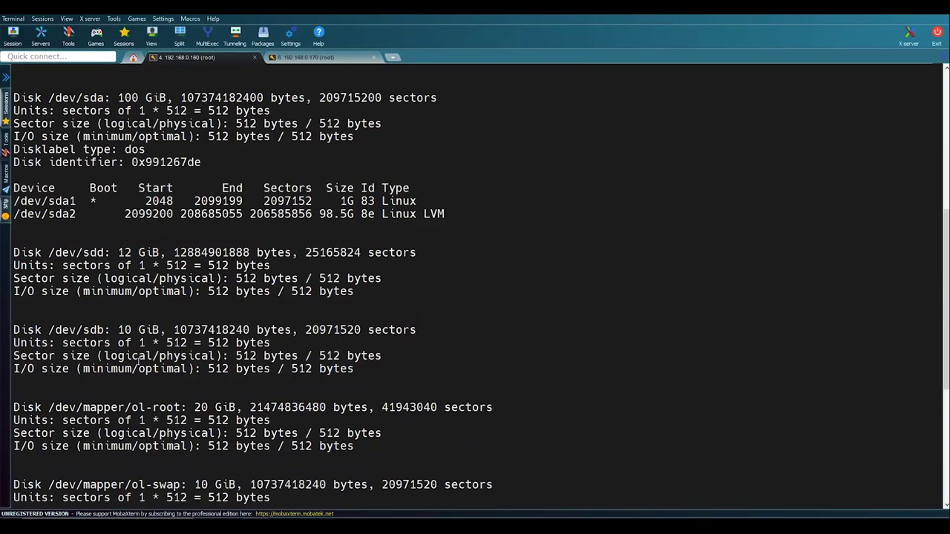
double_click(124, 330)
double_click(123, 252)
scroll(127, 245, up, 4)
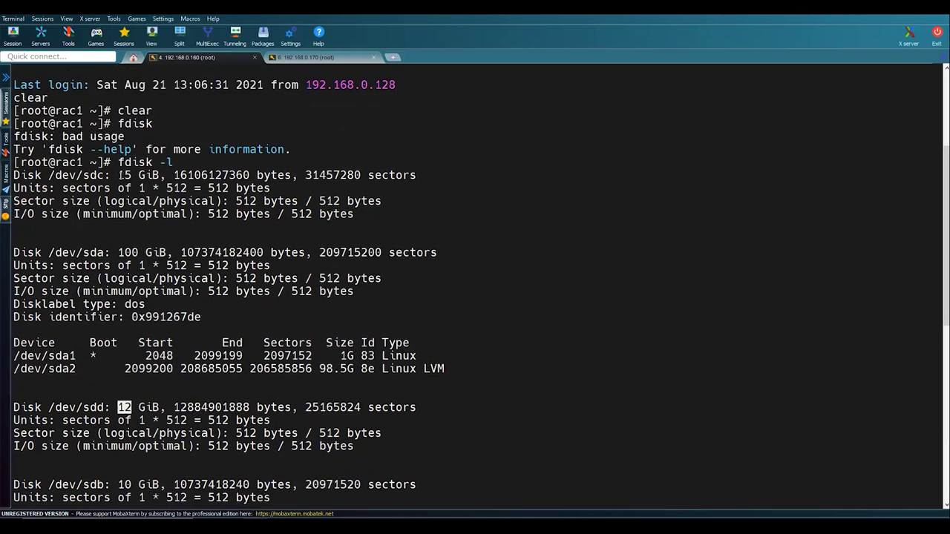
double_click(124, 175)
click(121, 416)
double_click(124, 485)
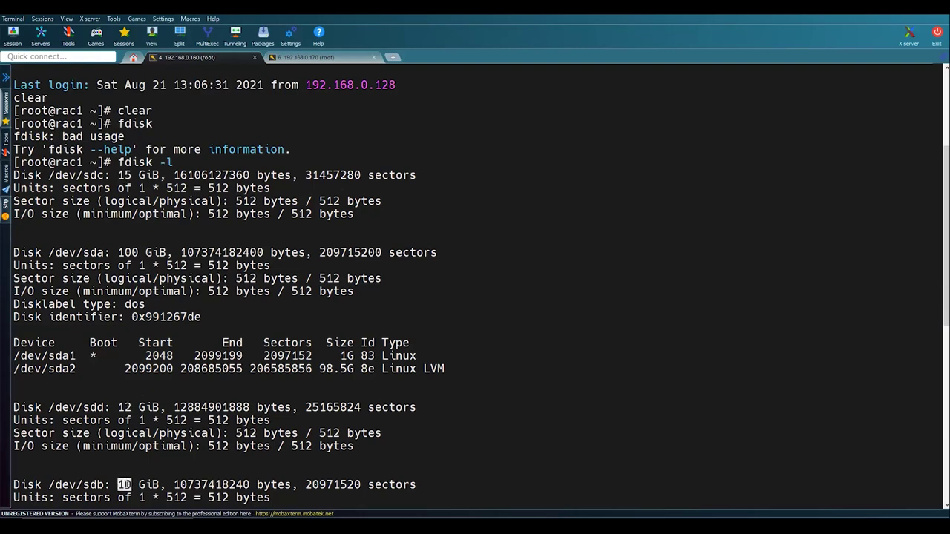
double_click(68, 485)
scroll(67, 484, down, 8)
scroll(67, 485, down, 3)
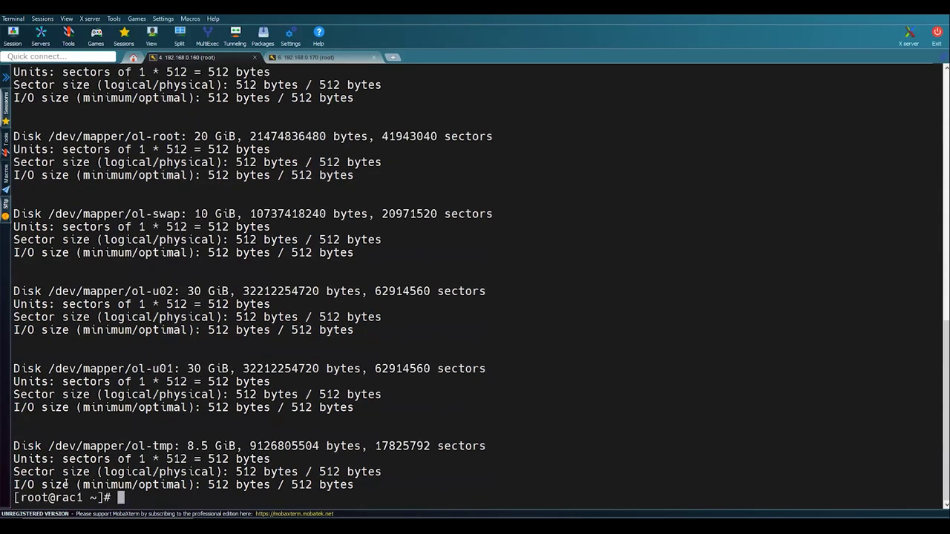
key(Return)
key(Return)
key(Return)
key(Return)
key(Return)
- Create one full-size primary partition on /dev/sdb with fdisk and write the table
text(fdiks)
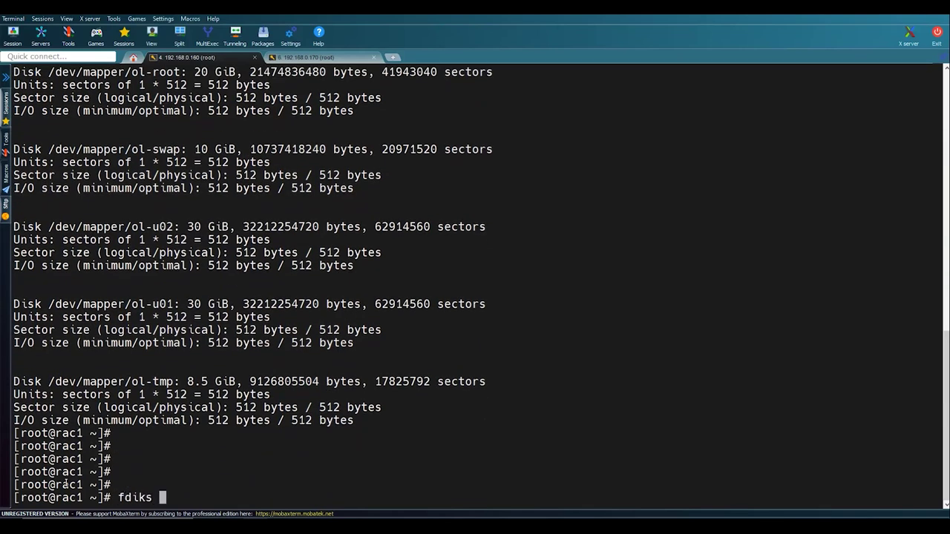
key(BackSpace)
key(BackSpace)
key(BackSpace)
text(sk /dev/sdb)
key(Return)
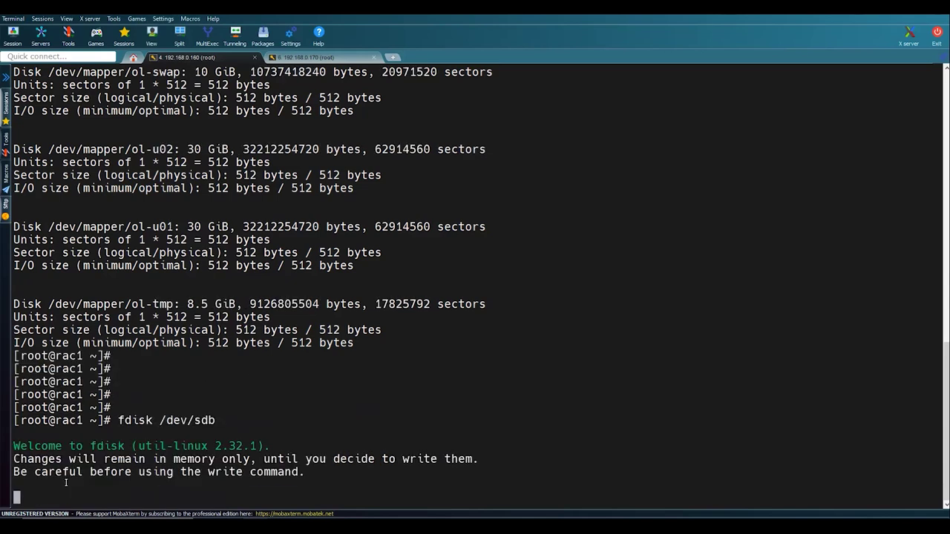
text(n)
key(Return)
text(p)
key(Return)
key(Return)
key(Return)
key(Return)
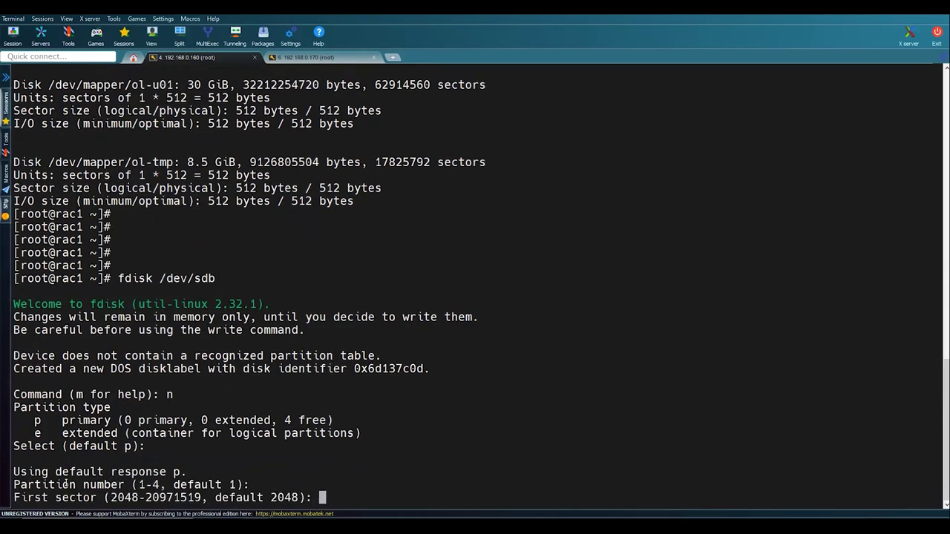
text(w)
key(Return)
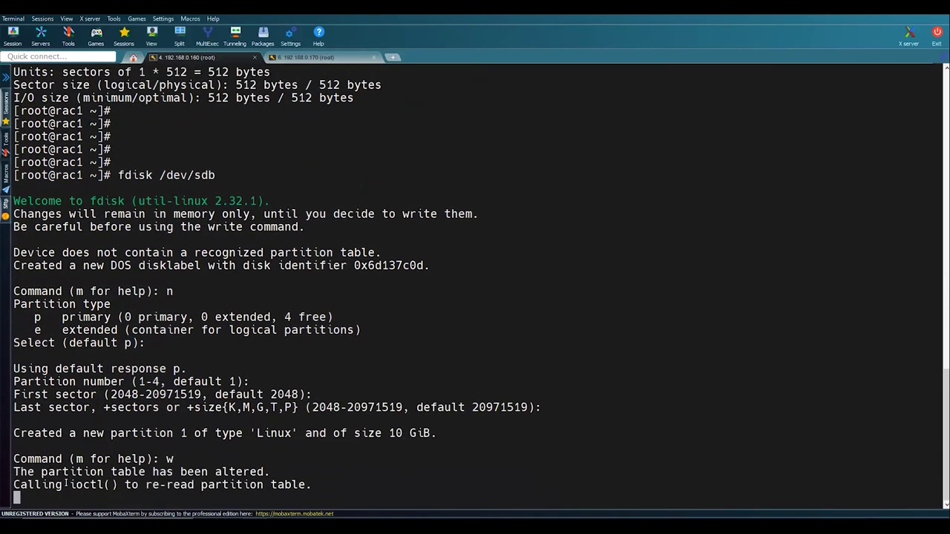
key(Return)
key(Return)
key(Return)
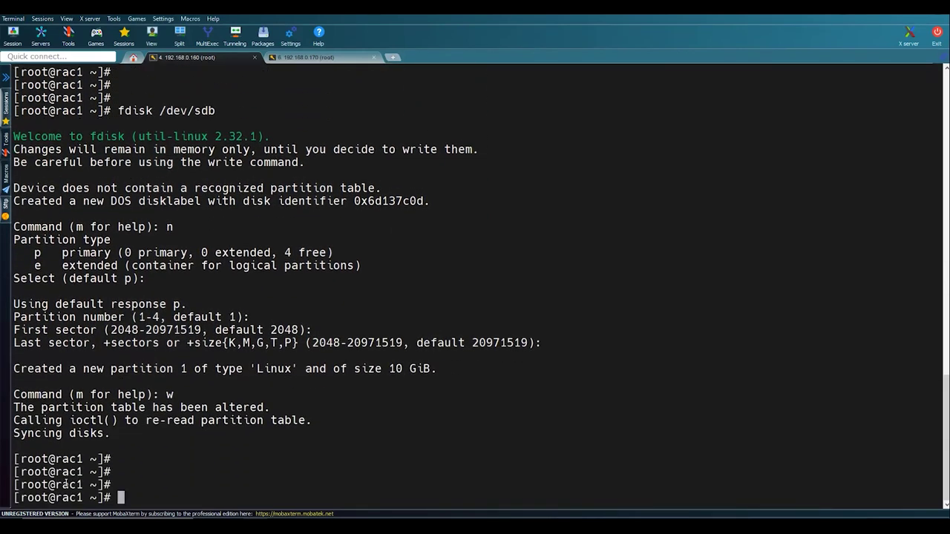
- Create a full-size 15 GiB primary partition on /dev/sdc and write it
key(Up)
key(BackSpace)
text(c)
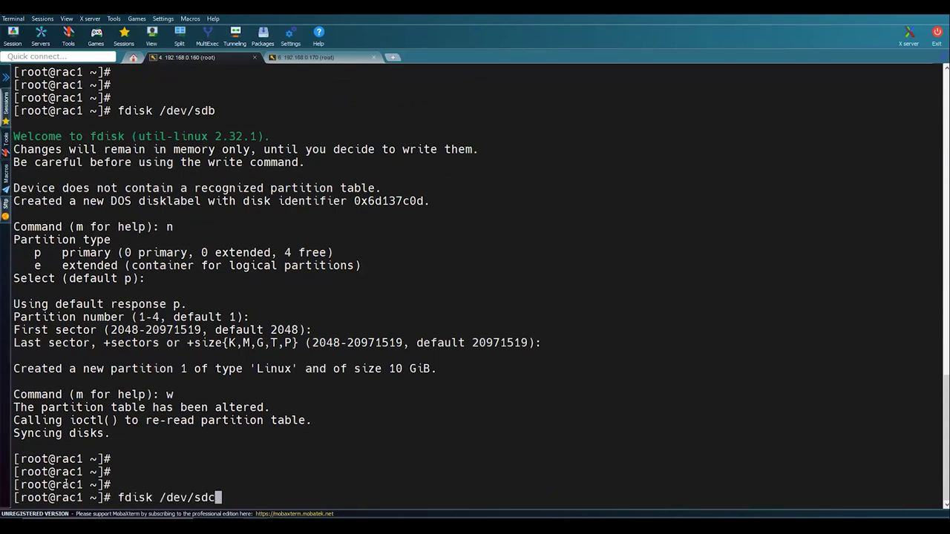
key(Return)
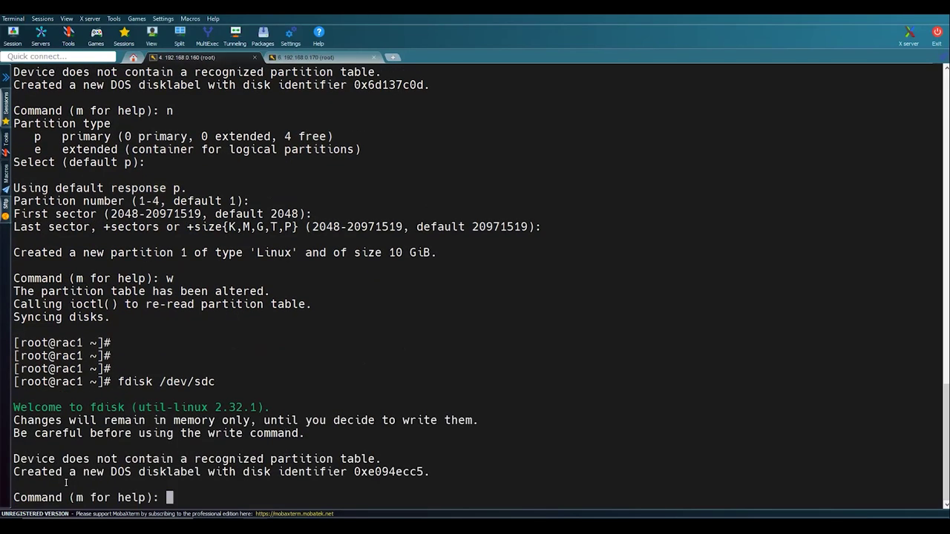
text(n)
key(Return)
key(Return)
key(Return)
key(Return)
key(Return)
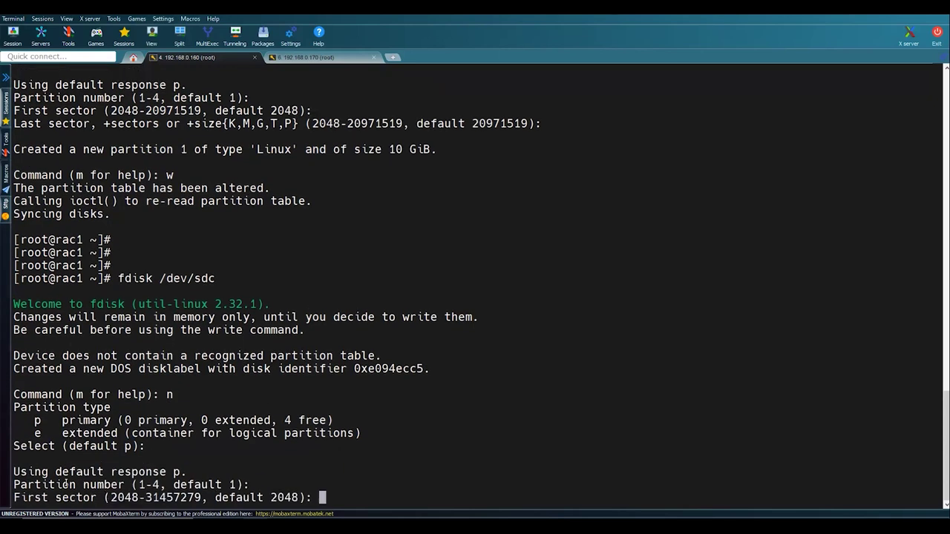
text(w)
key(Return)
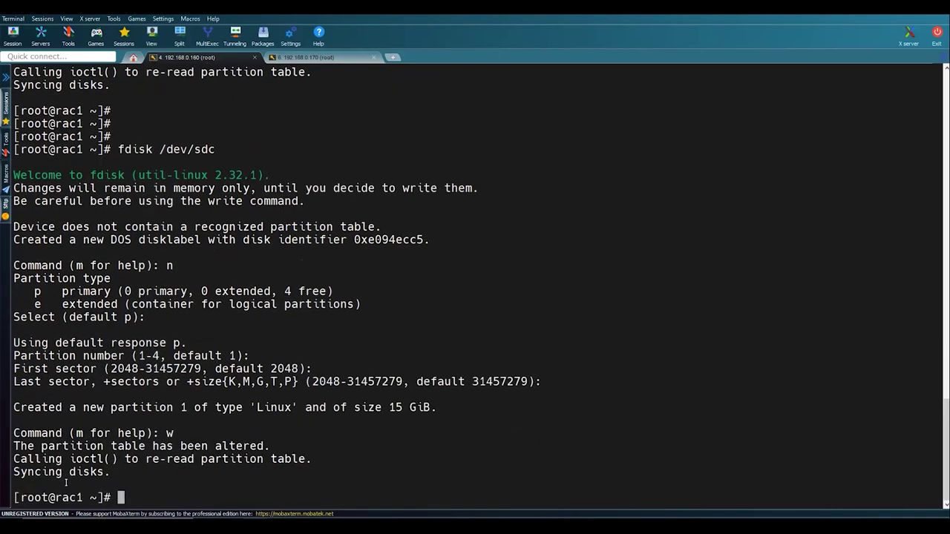
- Create a full-size 12 GiB primary partition on /dev/sdd with fdisk
key(Return)
key(Return)
key(Up)
key(BackSpace)
text(d)
key(Return)
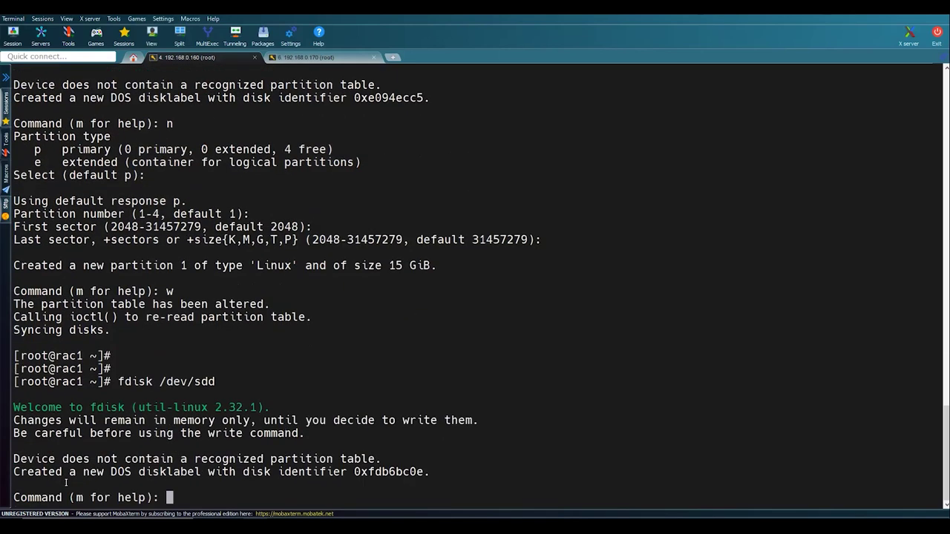
text(n)
key(Return)
key(Return)
key(Return)
key(Return)
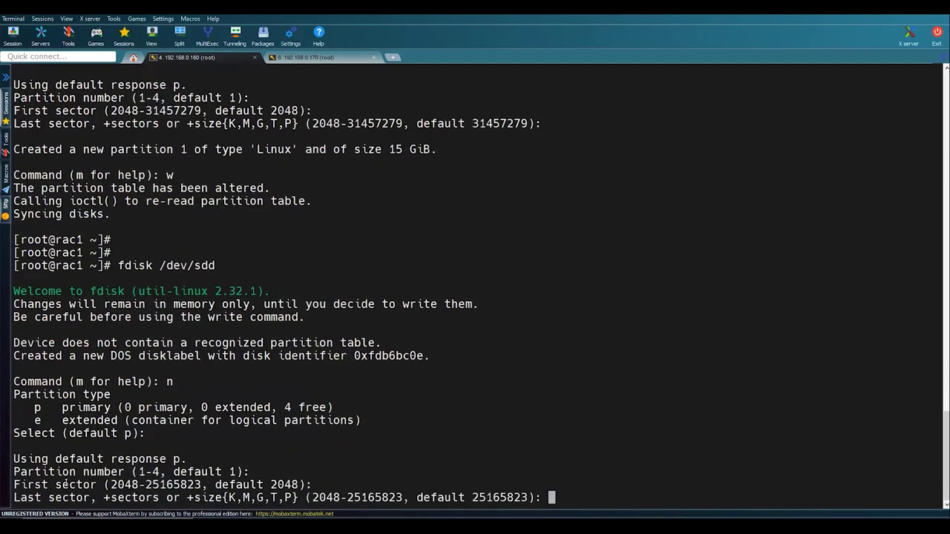
key(Return)
text(w)
key(Return)
key(Return)
key(Return)
key(Return)
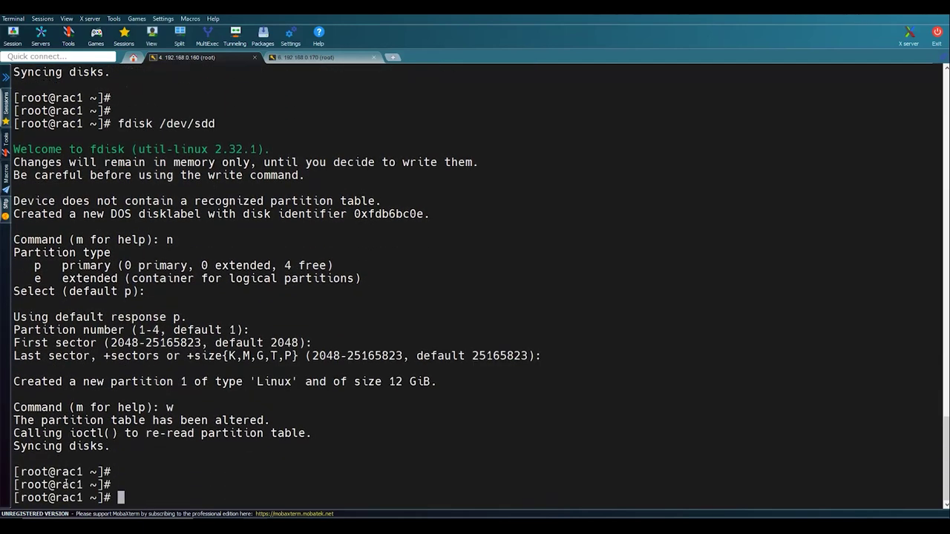
- Run fdisk -l and confirm the new sdb1, sdc1 and sdd1 partitions
text(fdisk -k)
key(BackSpace)
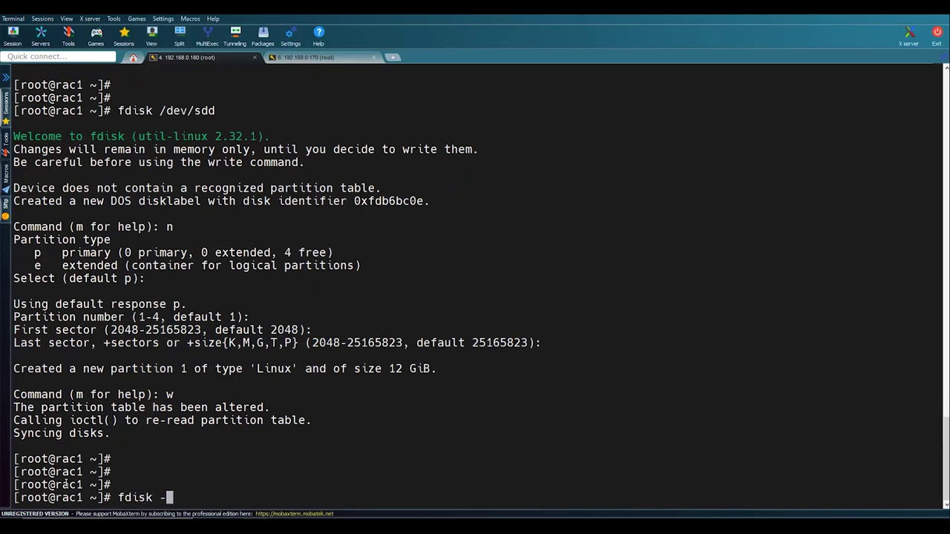
text(l)
key(Return)
scroll(65, 483, up, 5)
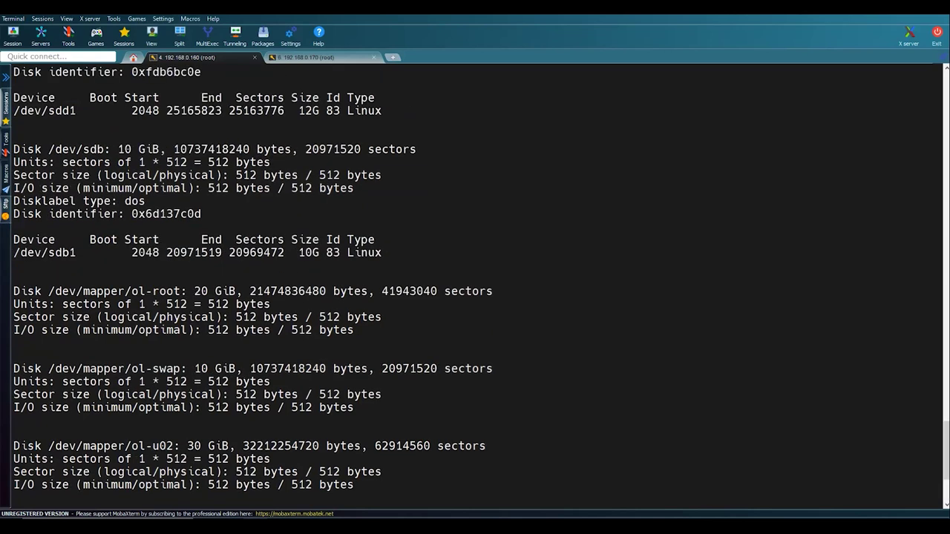
double_click(60, 291)
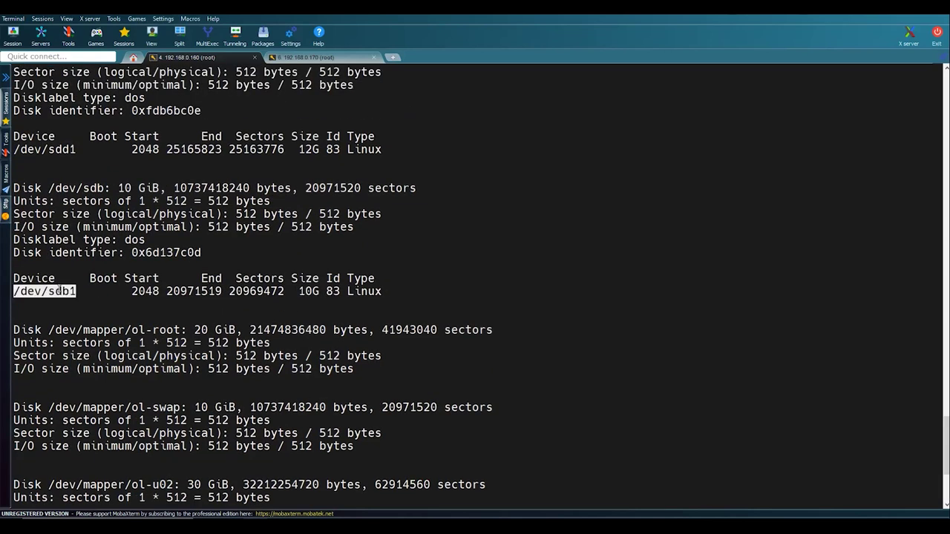
double_click(40, 149)
scroll(45, 148, up, 2)
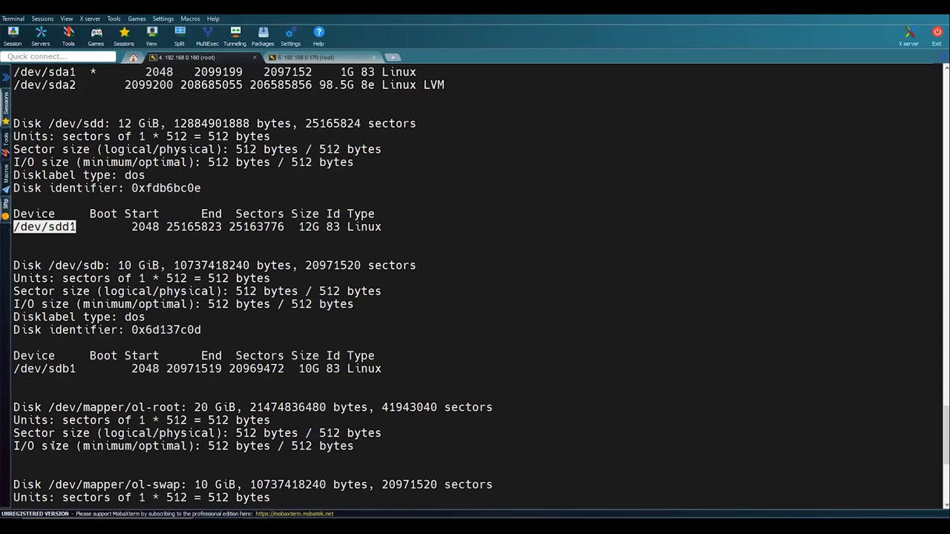
scroll(59, 434, up, 3)
scroll(58, 141, up, 3)
click(63, 160)
double_click(63, 161)
scroll(106, 223, down, 13)
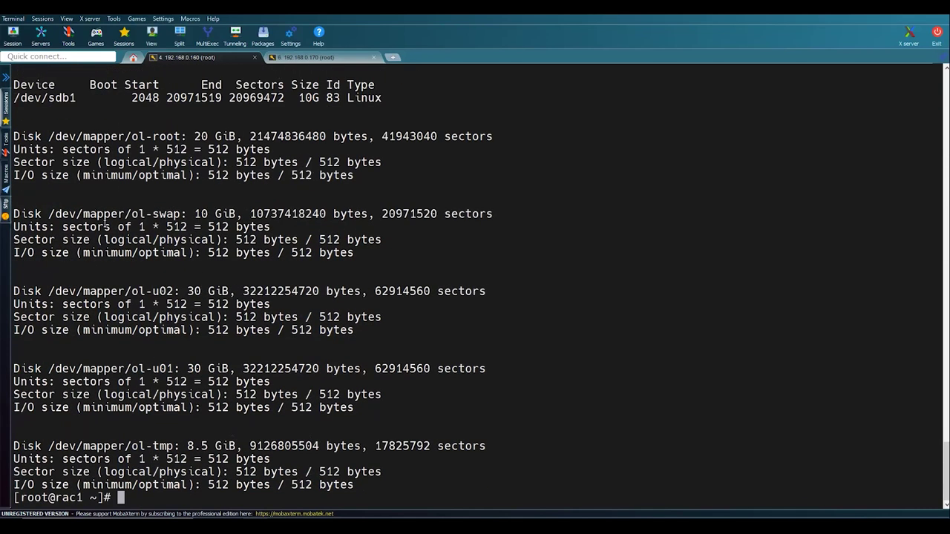
- Clear the terminal and return to the Notepad++ setup notes
text(clear)
key(Return)
key(alt+Tab)
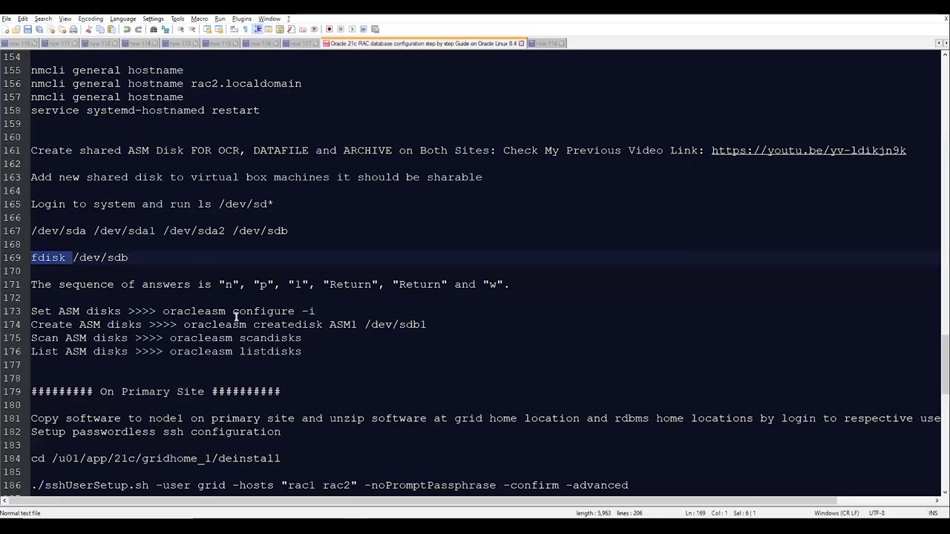
- Copy 'oracleasm configure -i' from the notes and run it on rac1
drag(163, 312, 325, 313)
key(ctrl+c)
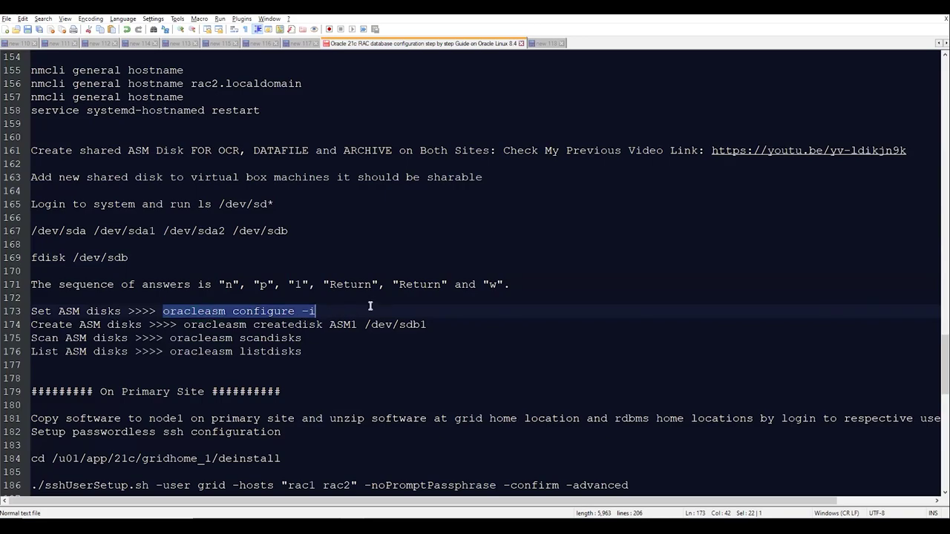
key(alt+Tab)
right_click(369, 305)
key(Return)
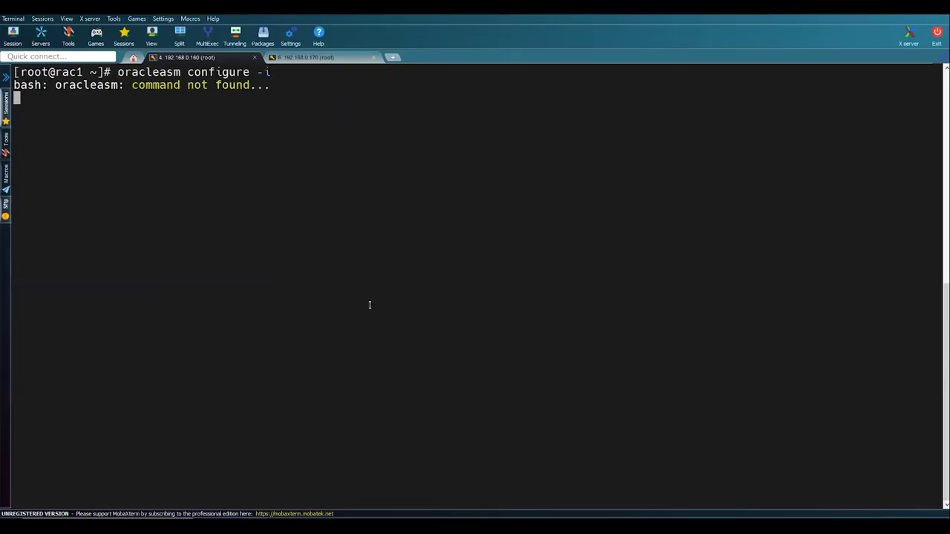
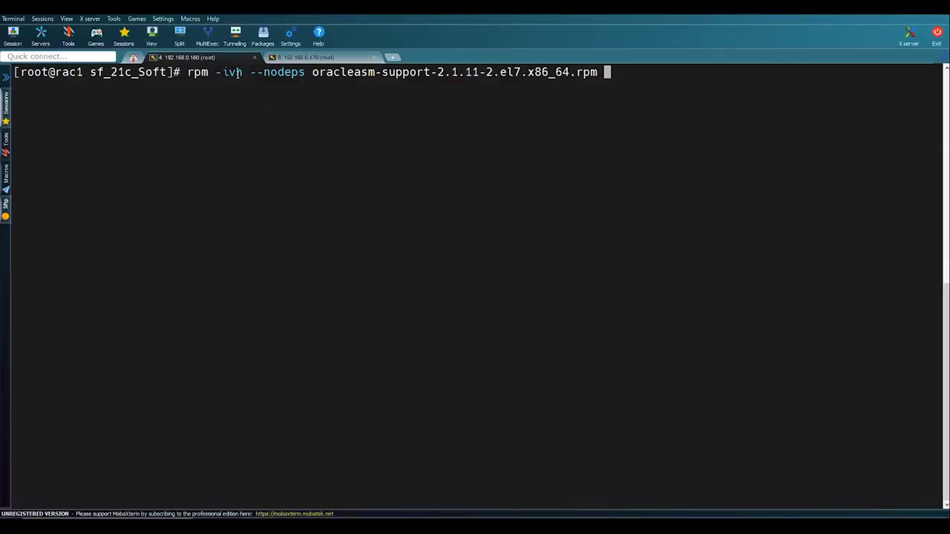
- Run the oracleasm-support rpm install on rac1 and confirm the package is already installed
drag(508, 72, 521, 72)
click(510, 100)
key(Return)
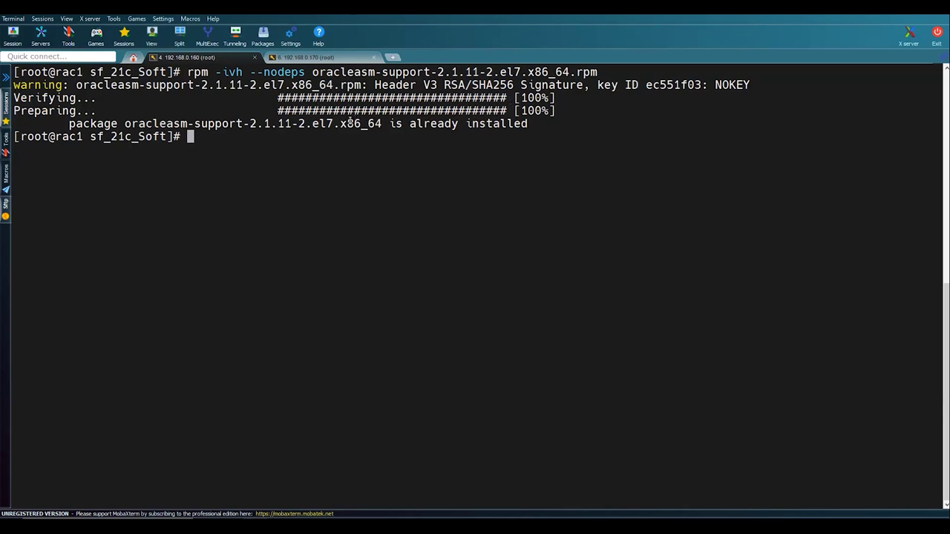
double_click(350, 122)
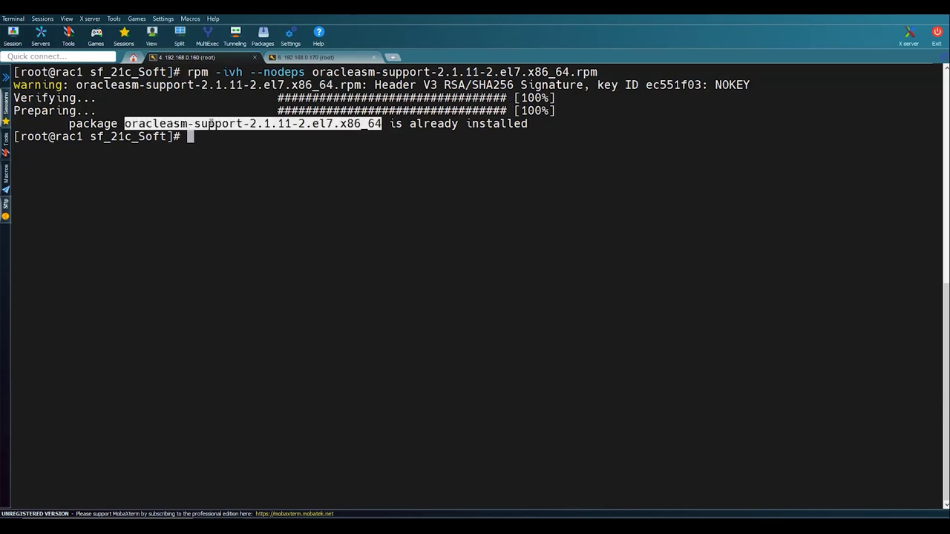
click(212, 123)
drag(125, 123, 242, 123)
click(229, 137)
key(Return)
key(Return)
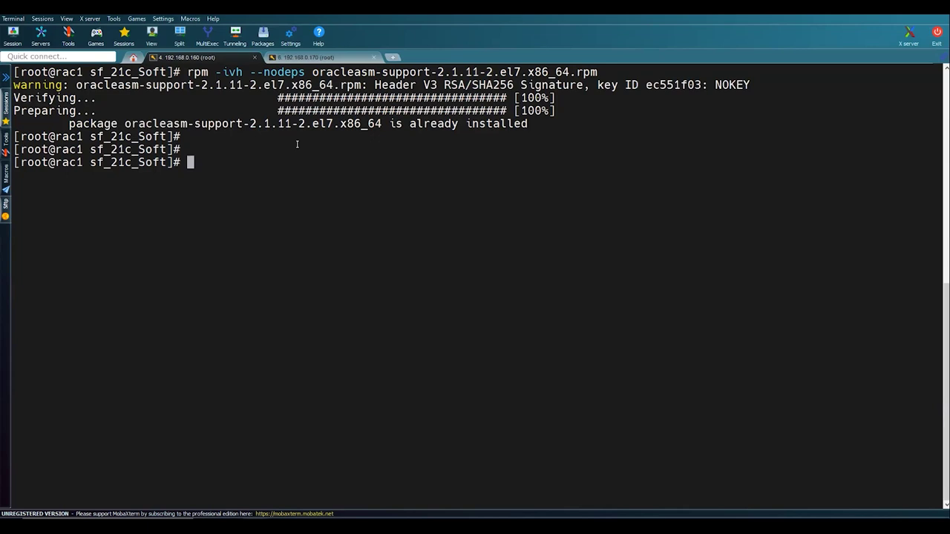
- List the oracleasm usage commands on rac1 and copy the rpm install command for reuse
text(oracleasm)
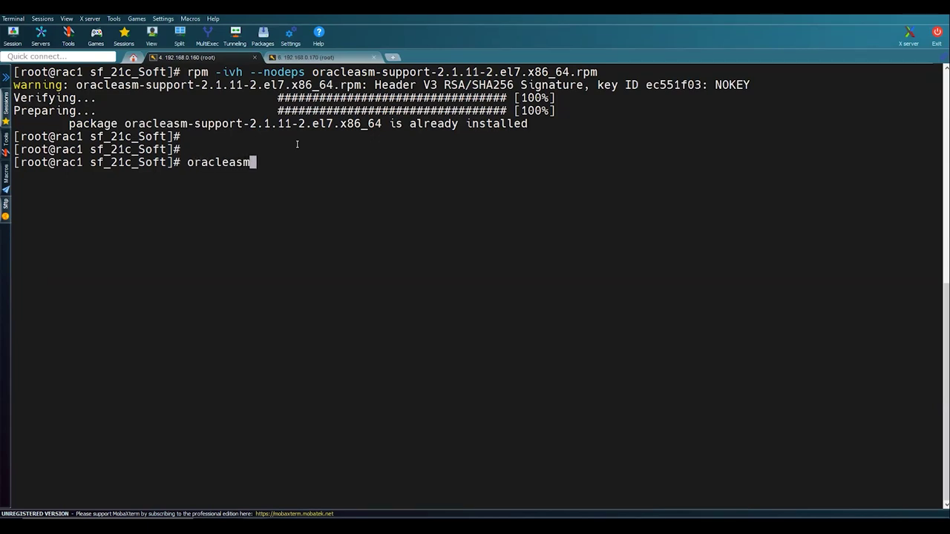
key(Return)
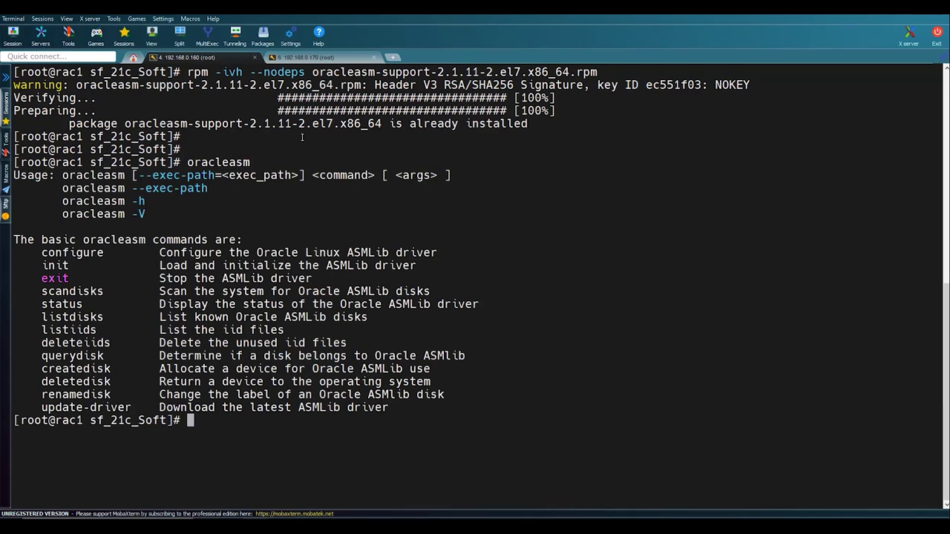
drag(189, 72, 597, 72)
click(340, 56)
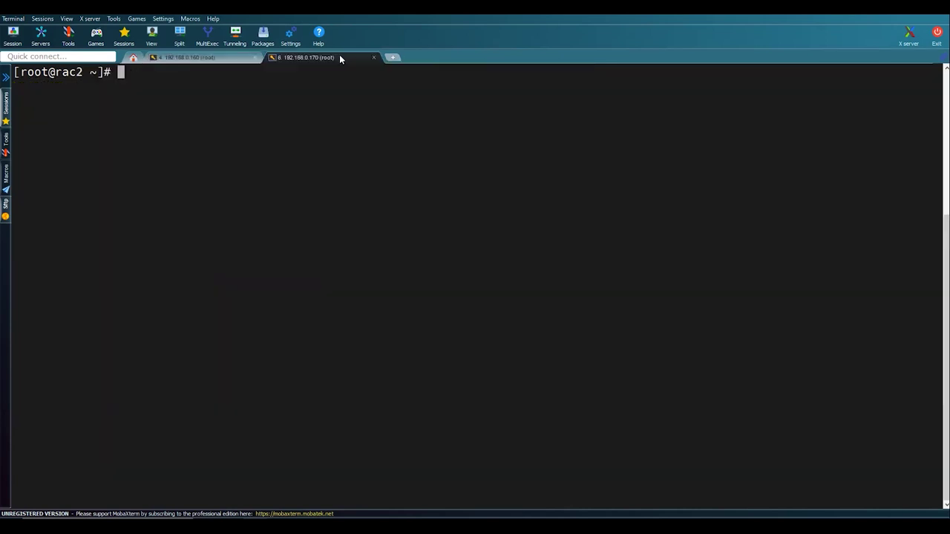
- On rac2, change into /media/sf_21c_Soft/ and list its files with ls -lrt
text(cd /media/s)
key(Tab)
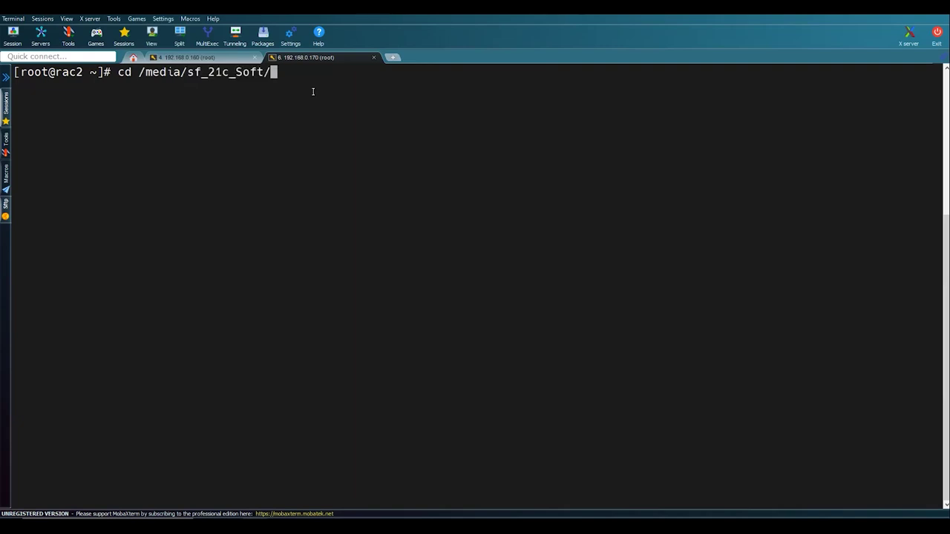
key(Return)
text(ls -lrt)
key(Return)
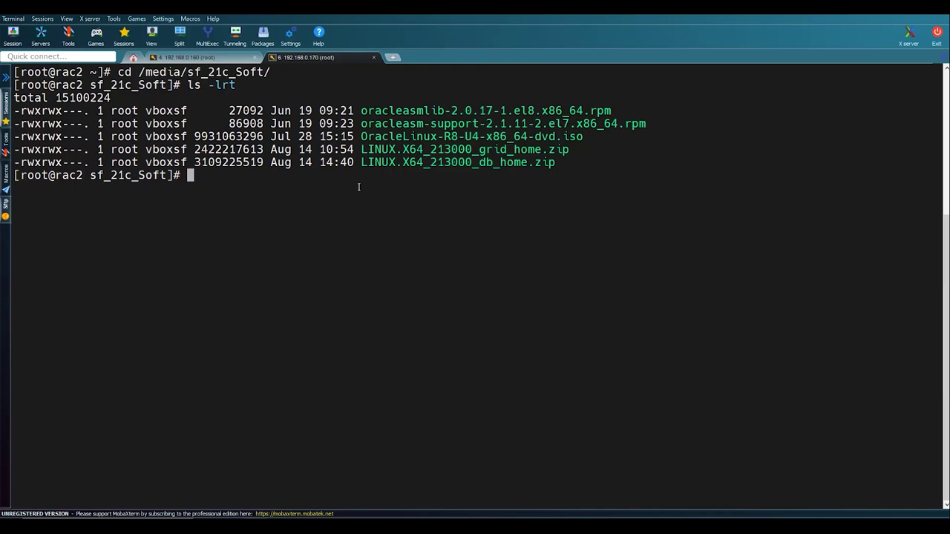
- Install oracleasm-support-2.1.11-2.el7.x86_64.rpm with rpm -ivh --nodeps and list the oracleasm commands
text(rpm -ivh --nodeps oracleasm-support-2.1.11-2.el7.x86_64.rpm)
key(Return)
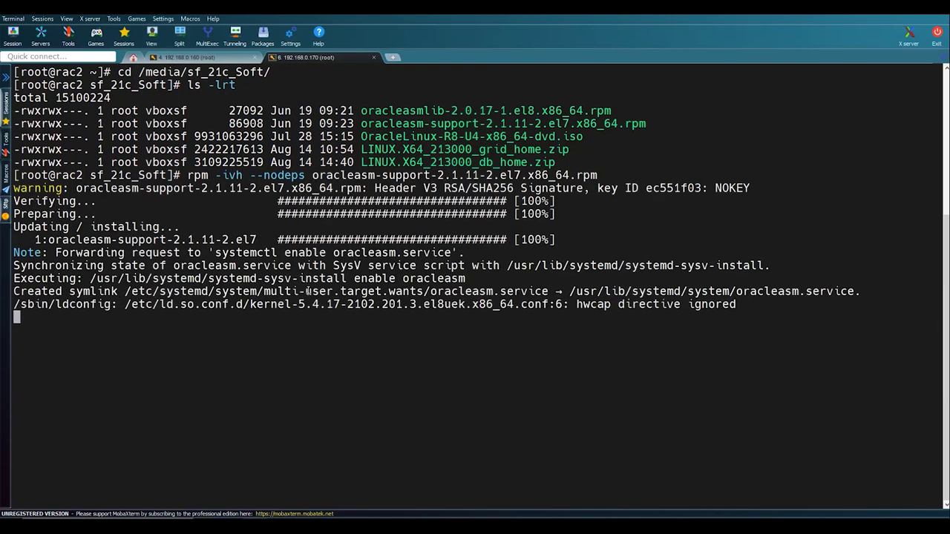
key(Return)
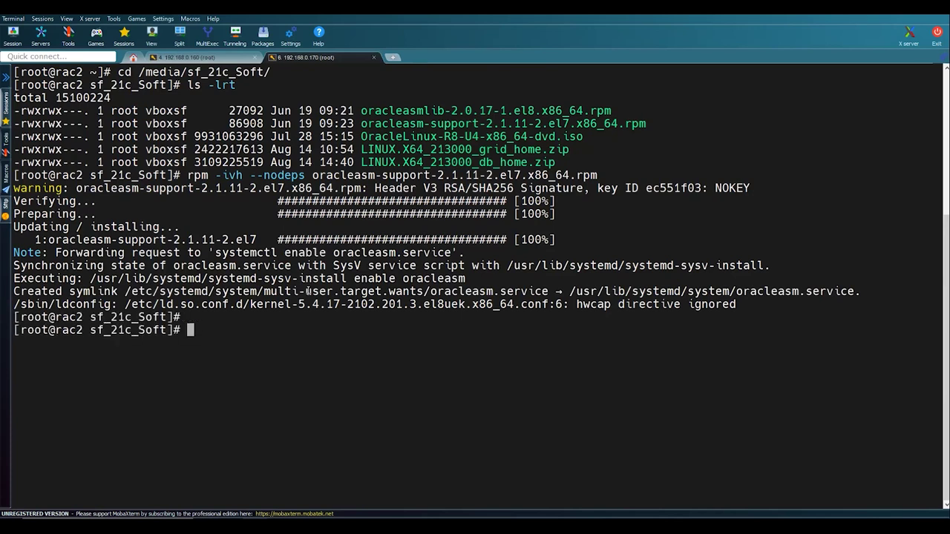
text(oracleasm)
key(Return)
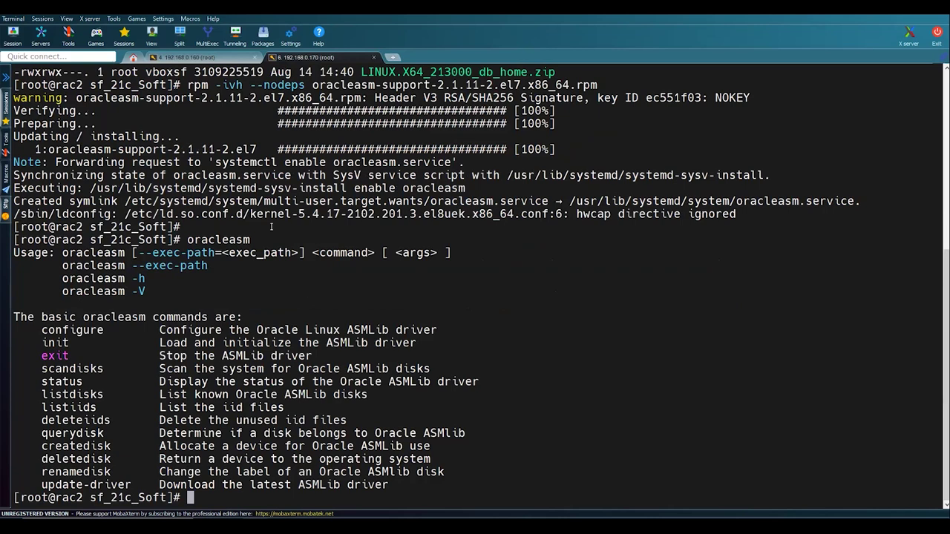
click(212, 57)
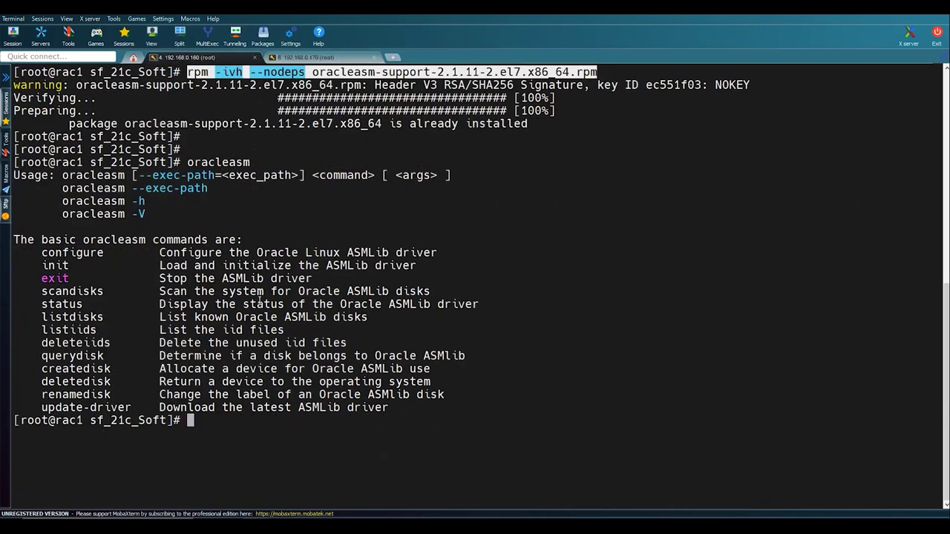
- Copy 'oracleasm configure -i' from the Notepad++ notes and run it on rac1
click(299, 450)
key(alt+Tab)
key(alt+Tab)
key(alt+Tab)
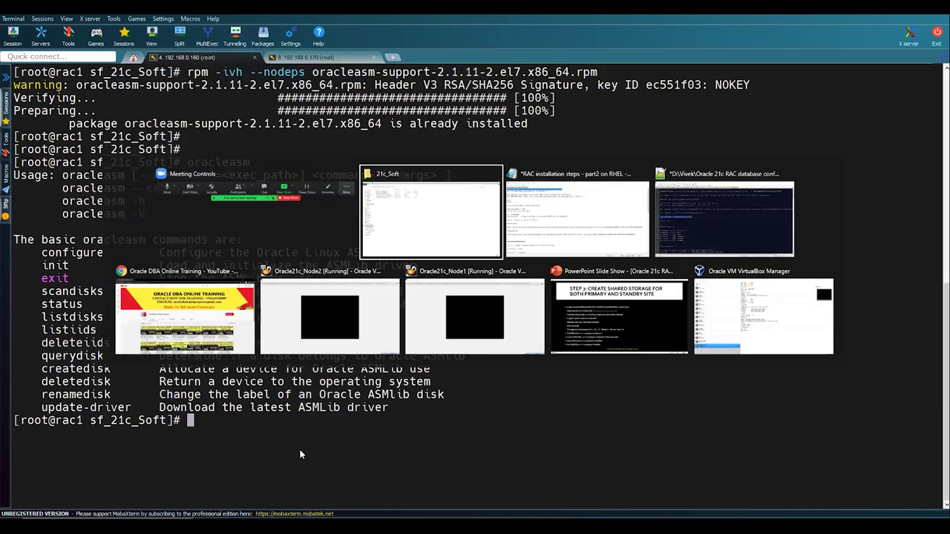
scroll(186, 341, down, 20)
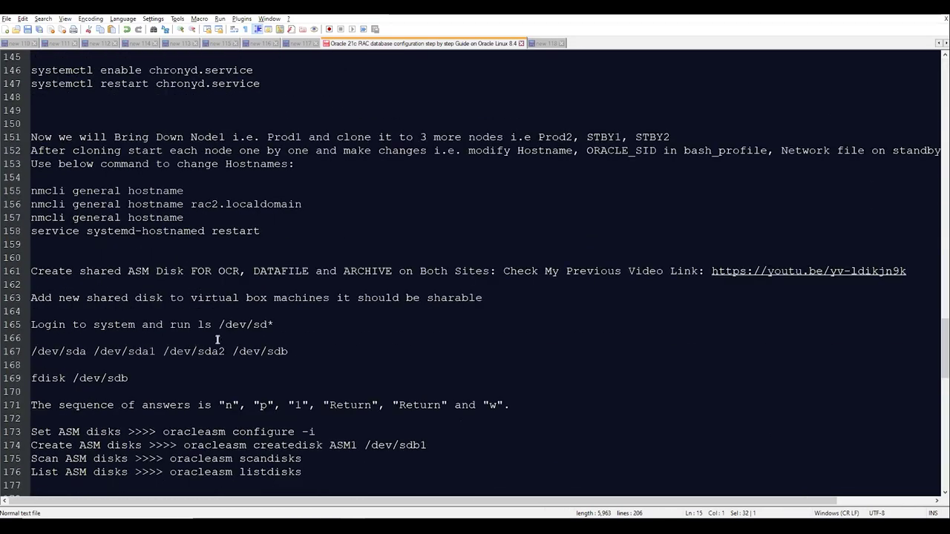
drag(316, 432, 162, 433)
key(ctrl+c)
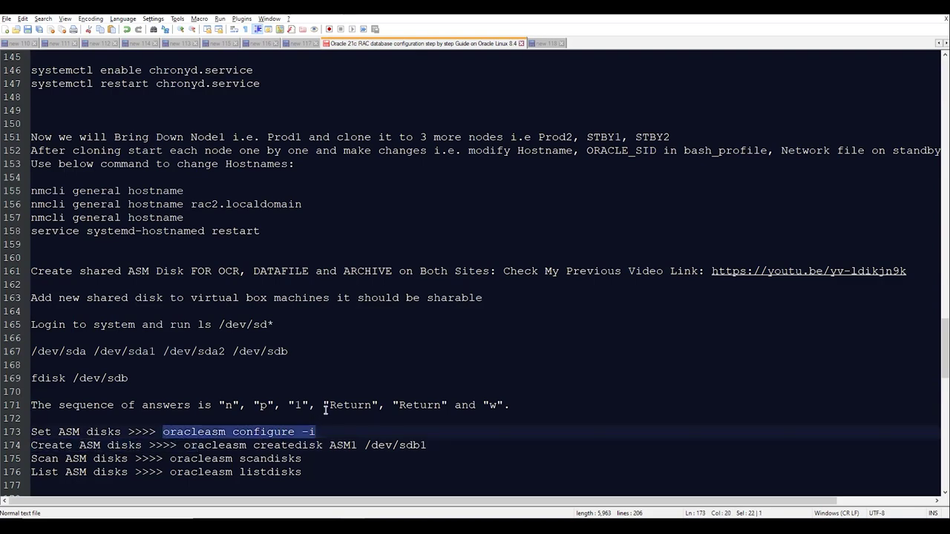
key(alt+Tab)
right_click(348, 385)
key(Return)
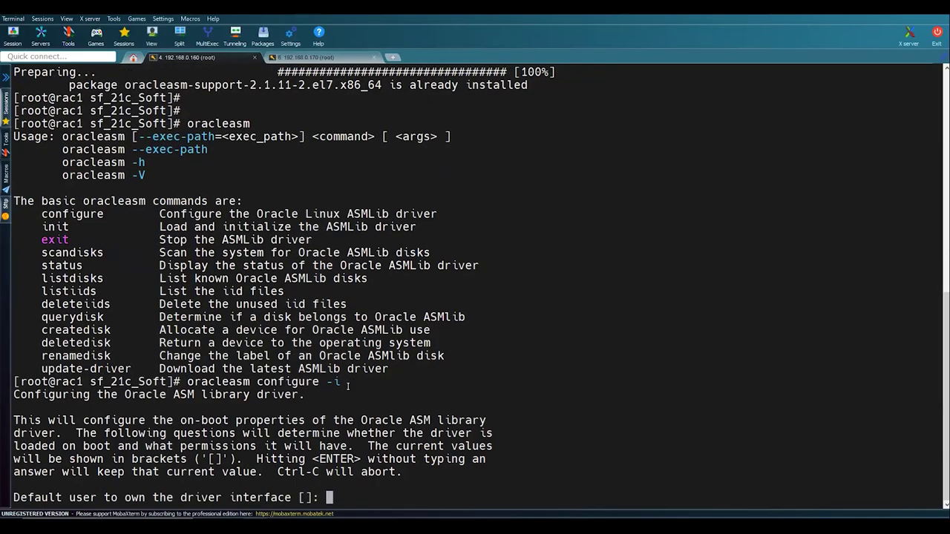
- Set the ASM driver owner to grid and group oinstall, starting and scanning on boot
text(grid)
key(Return)
text(oinstall)
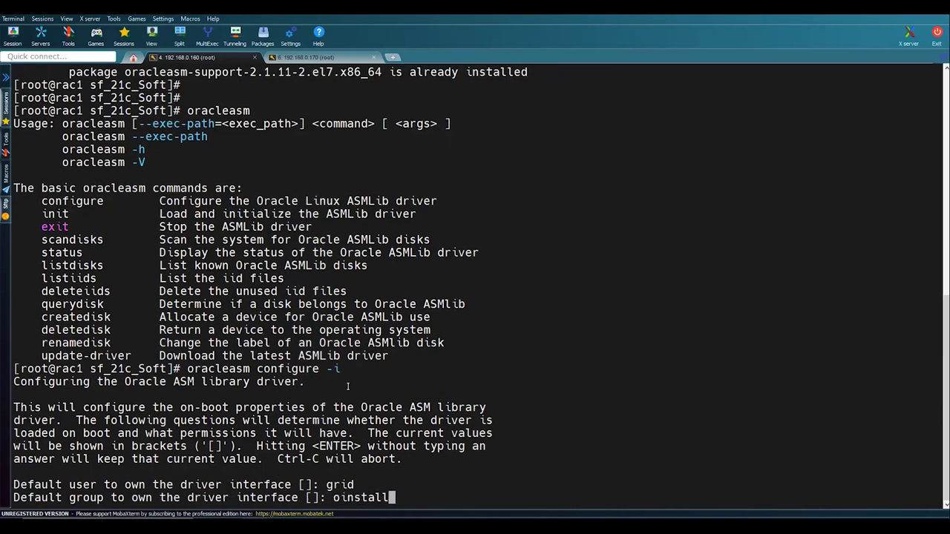
key(Return)
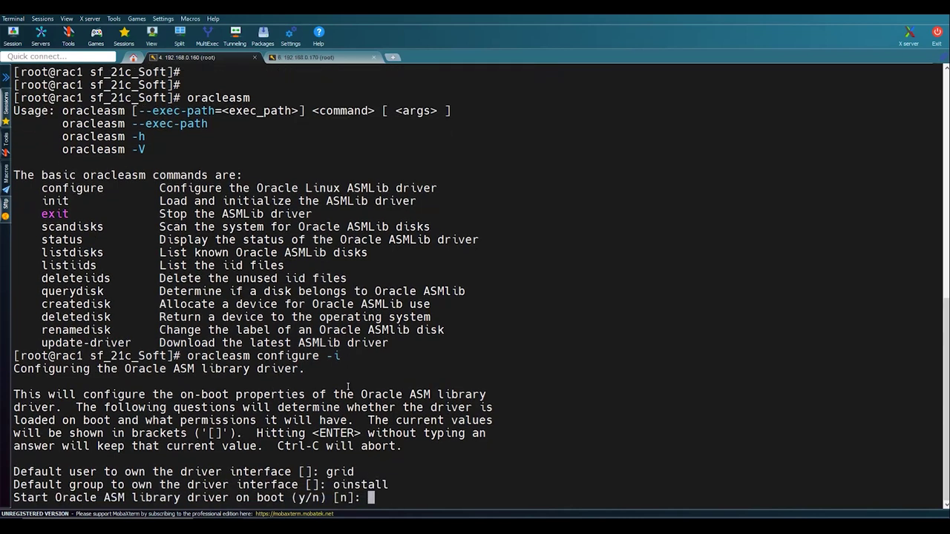
text(y)
key(Return)
text(y)
key(Return)
key(Return)
key(Return)
key(Return)
key(Return)
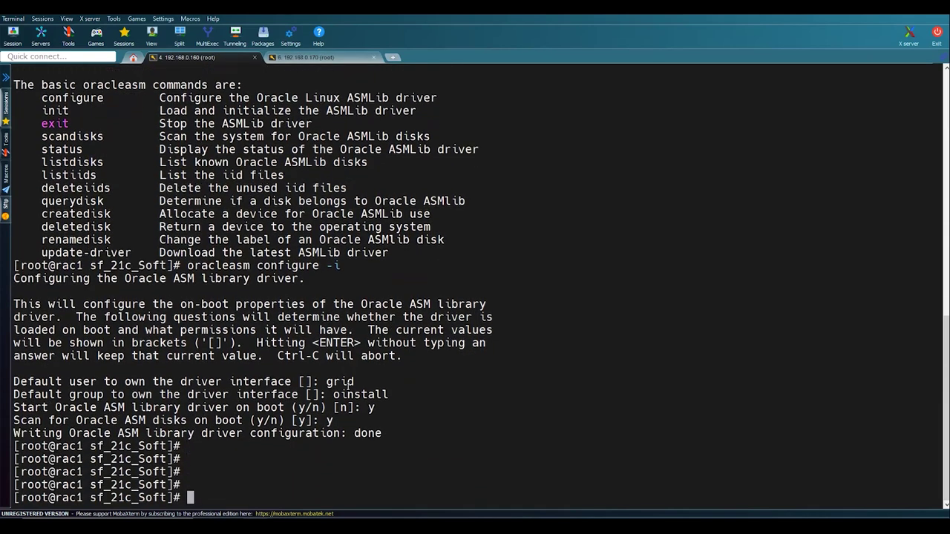
key(alt+Tab)
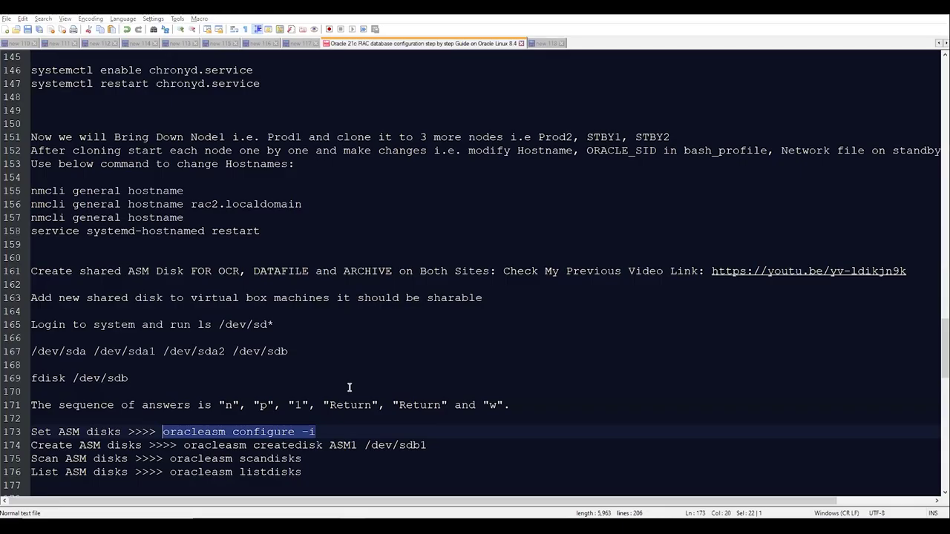
key(alt+Tab)
click(321, 57)
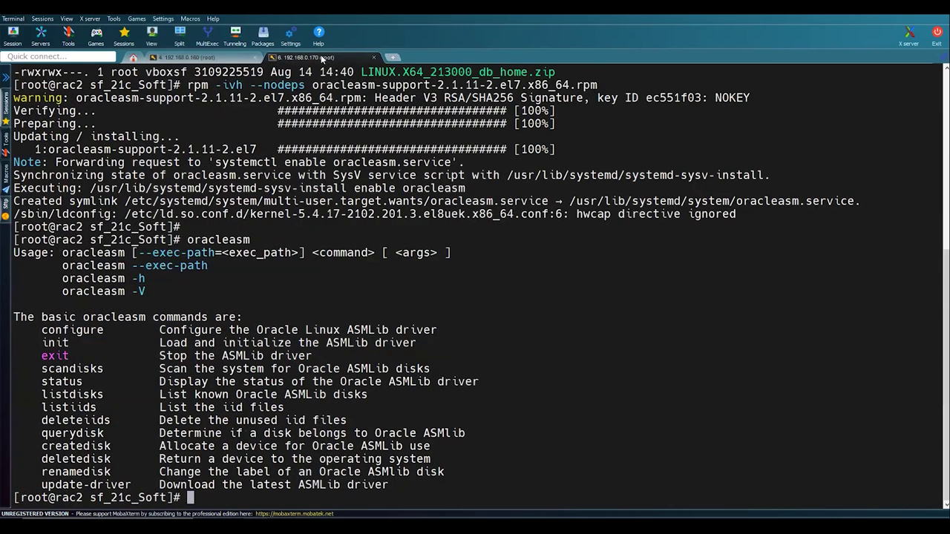
- Run oracleasm configure -i on rac2 with user grid, group oinstall, and boot start and scan
key(shift+Insert)
key(Return)
text(grid)
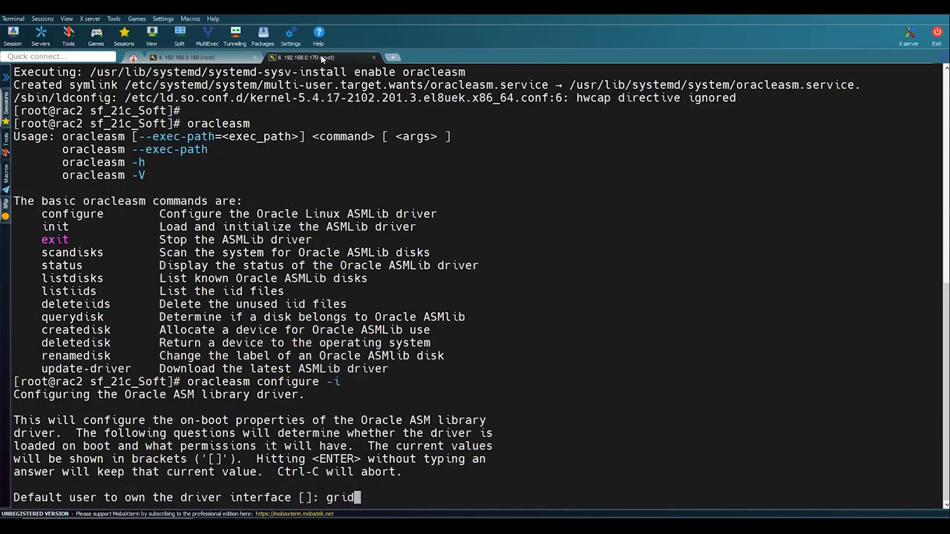
key(Return)
text(oinstall)
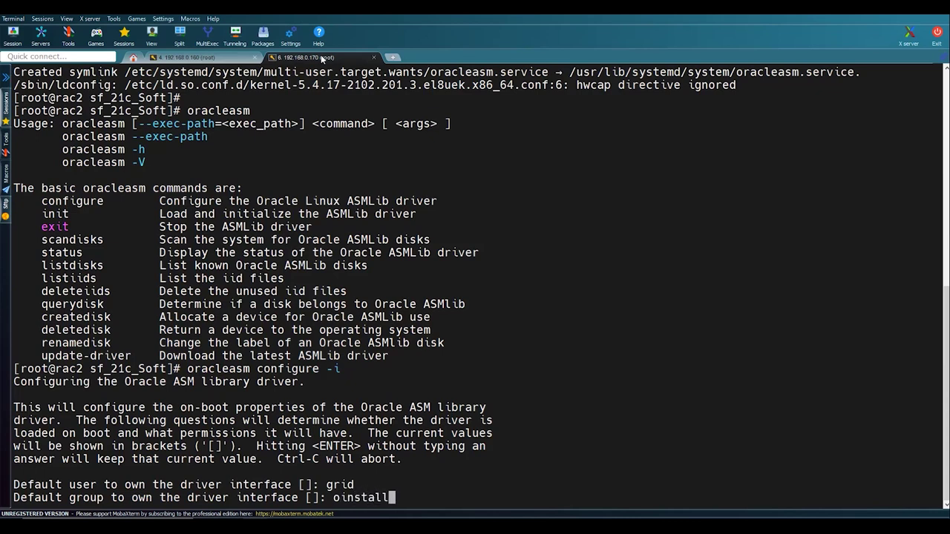
key(Return)
text(y)
key(Return)
key(Return)
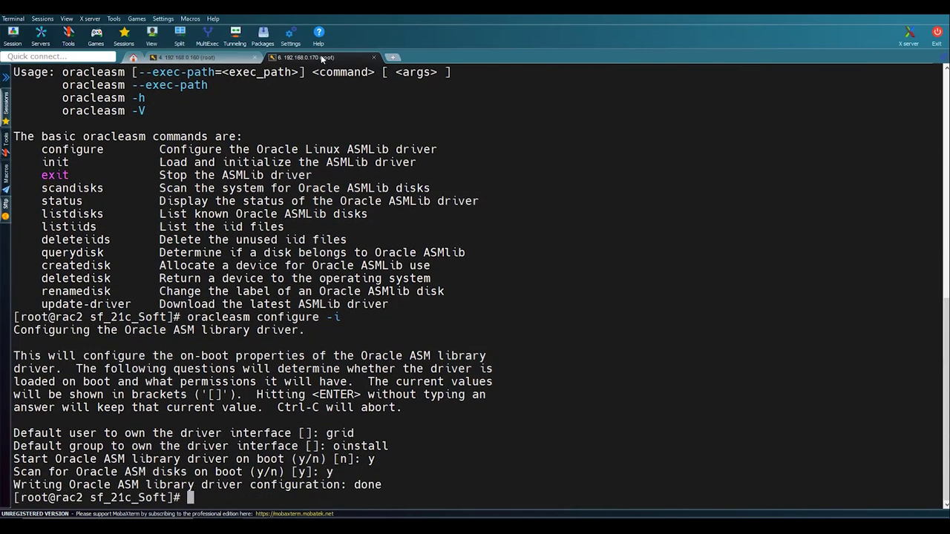
key(Return)
key(Return)
key(Return)
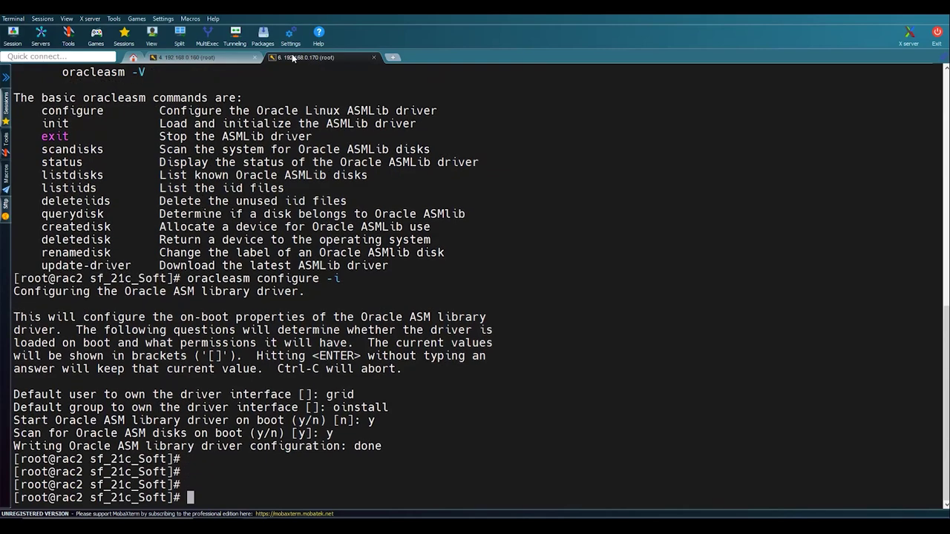
key(Return)
- Copy oracleasm from the notes and run oracleasm init on rac1 to load the driver
key(alt+Tab)
click(201, 429)
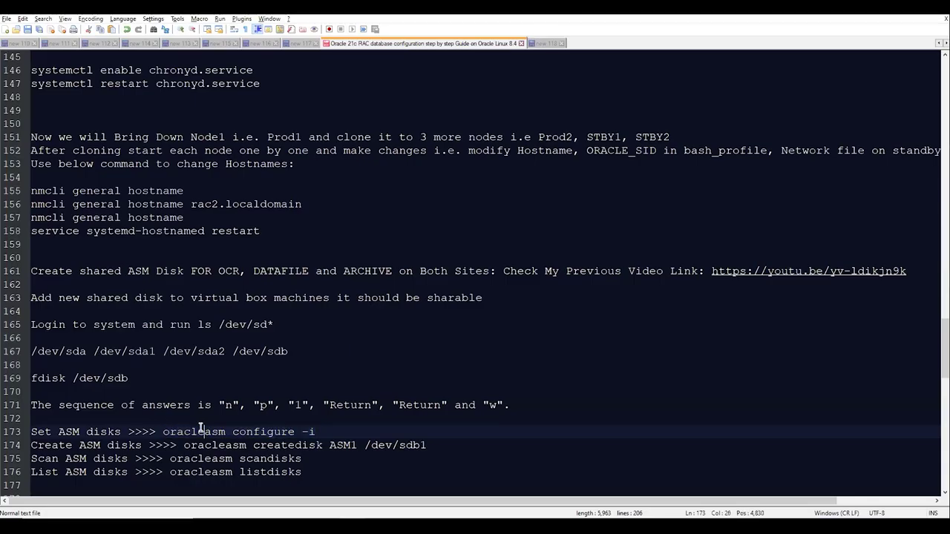
drag(163, 431, 225, 432)
key(ctrl+c)
key(alt+Tab)
right_click(272, 400)
text(init)
key(Return)
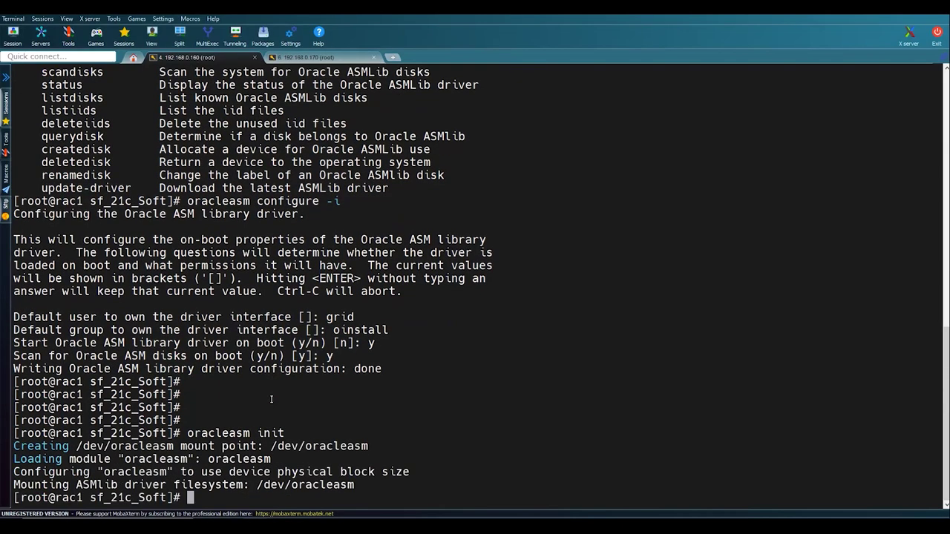
- Run the same oracleasm init command on rac2
drag(188, 433, 284, 433)
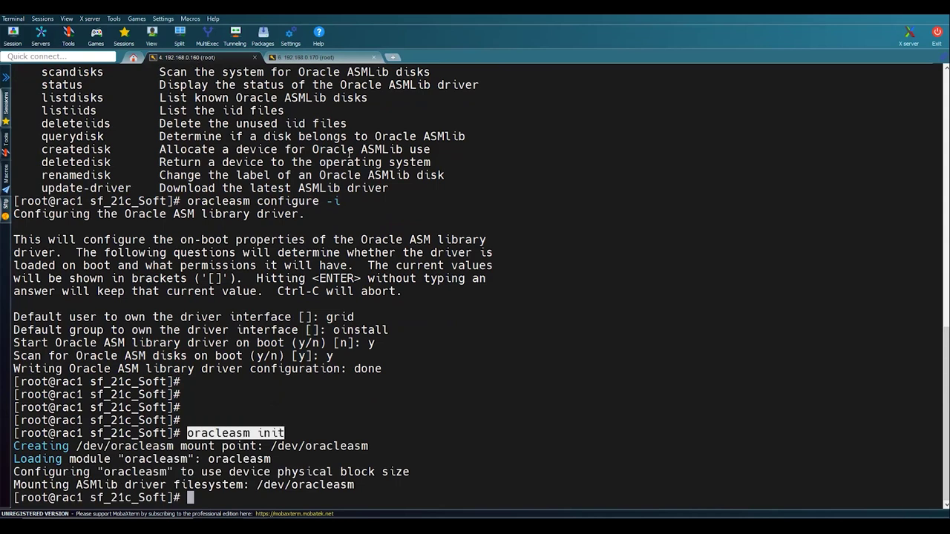
click(304, 57)
key(shift+Insert)
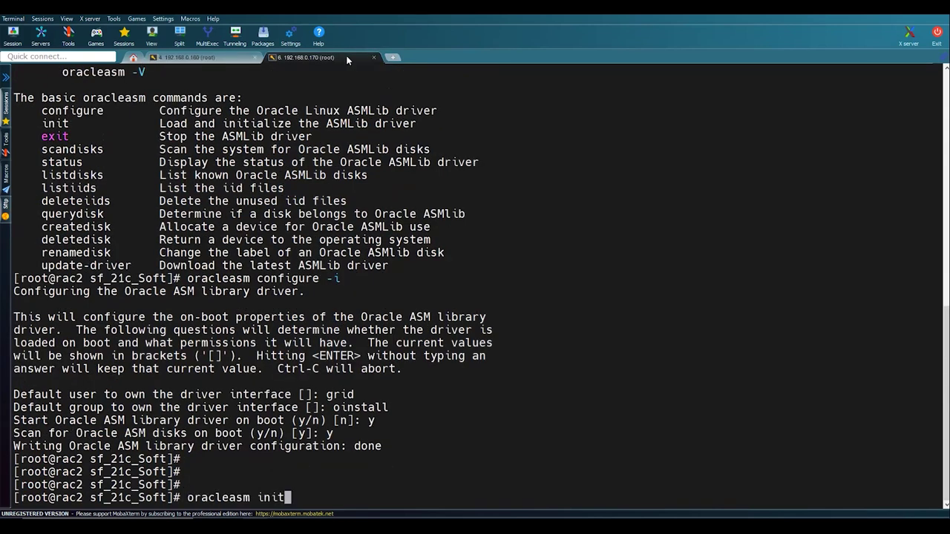
key(Return)
key(Return)
key(Return)
key(Return)
key(Return)
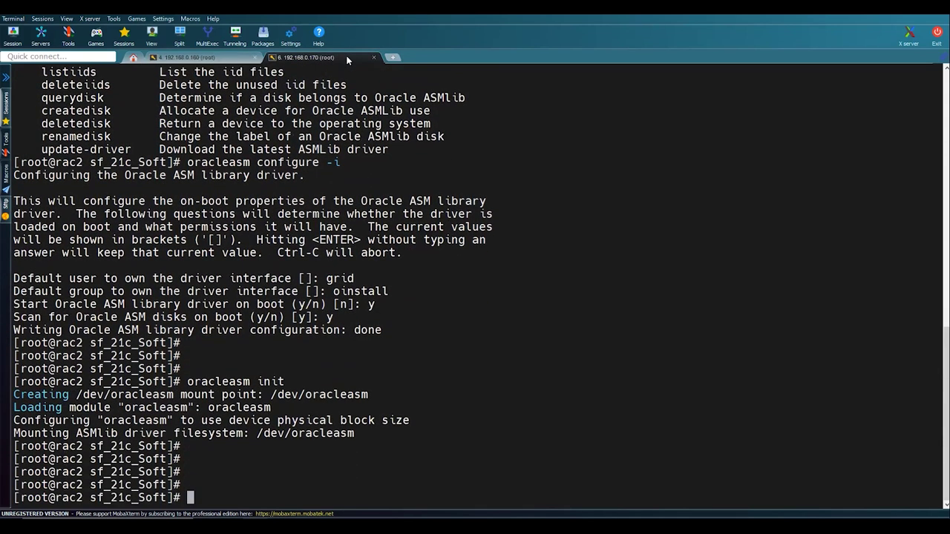
key(alt+Tab)
click(198, 445)
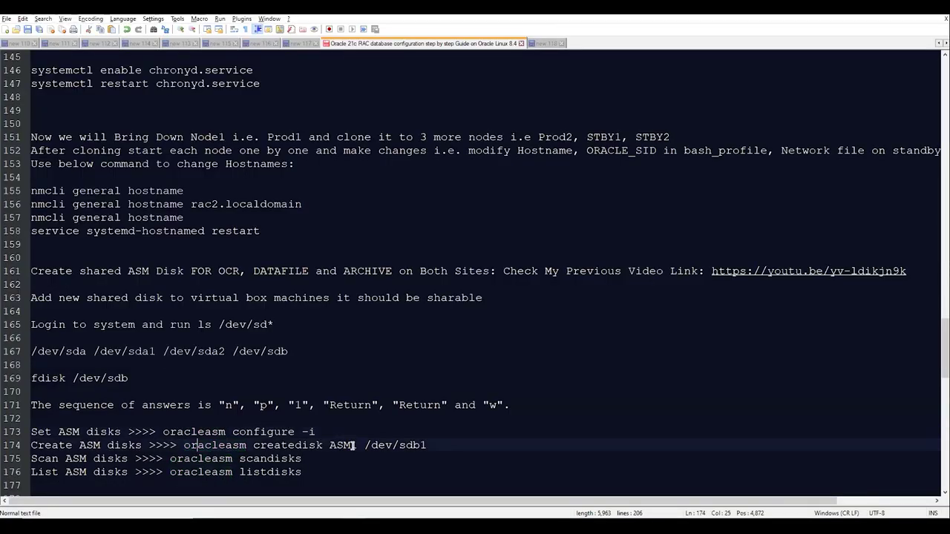
- Copy the createdisk command on line 174 of the notes and clear the rac2 terminal
drag(428, 445, 185, 446)
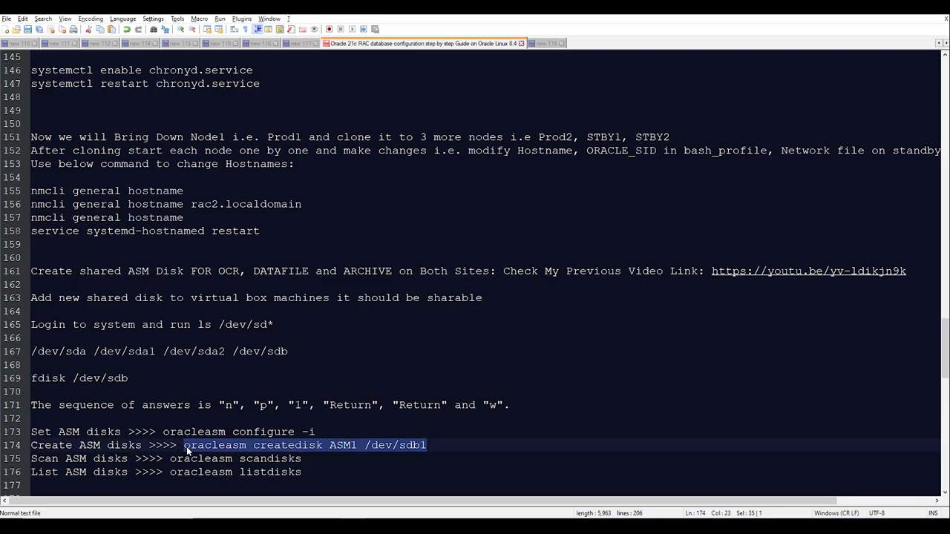
key(alt+Tab)
text(clear)
key(Return)
key(Return)
- List rac2's disks with fdisk -l, fixing the 'fdiks' typo, to check sdb1, sdc1 and sdd1
text(fdiks -l)
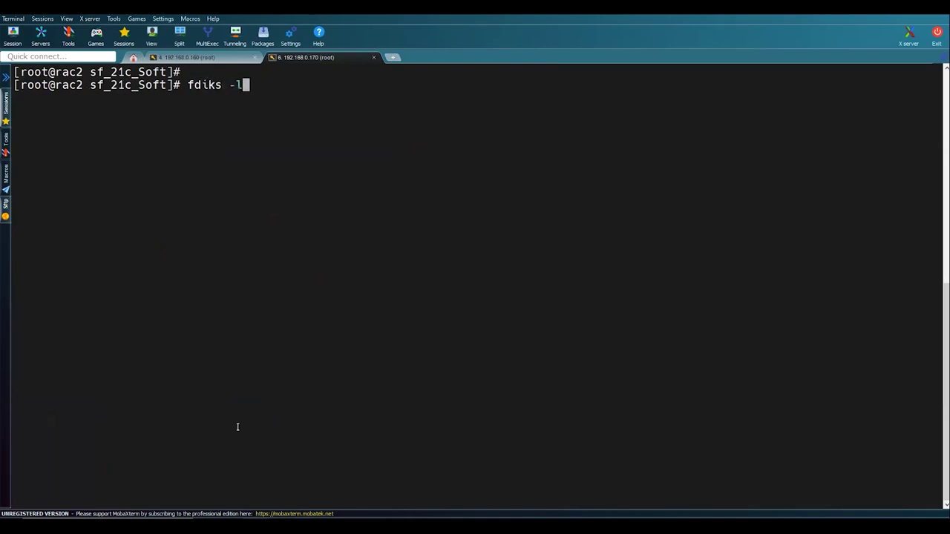
key(Return)
key(Up)
key(Left)
key(Left)
key(Left)
key(Left)
key(BackSpace)
text(k)
key(Return)
scroll(129, 343, up, 2)
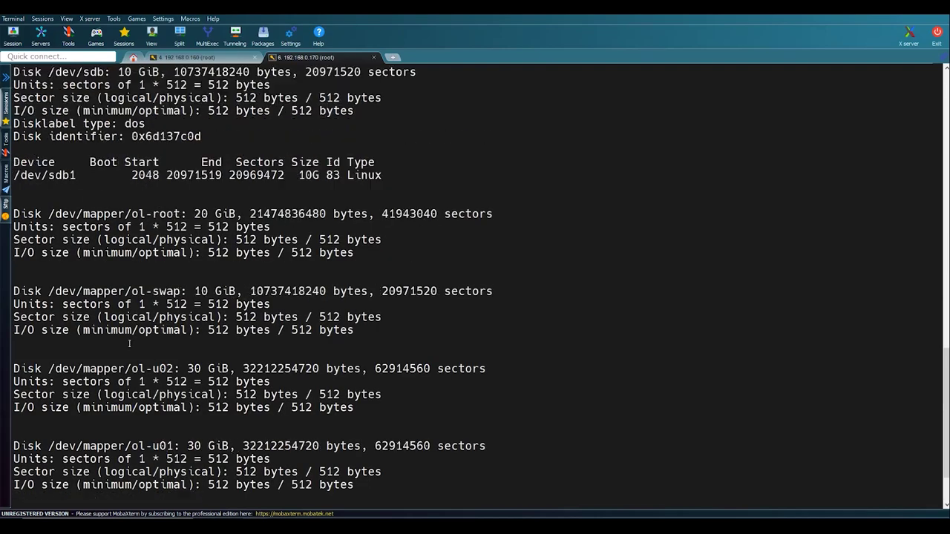
scroll(64, 176, up, 1)
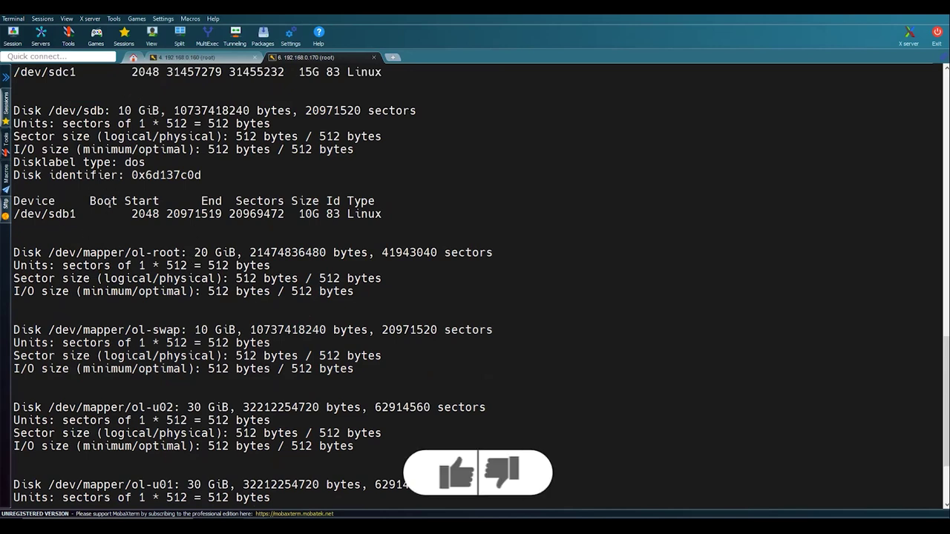
scroll(110, 202, up, 4)
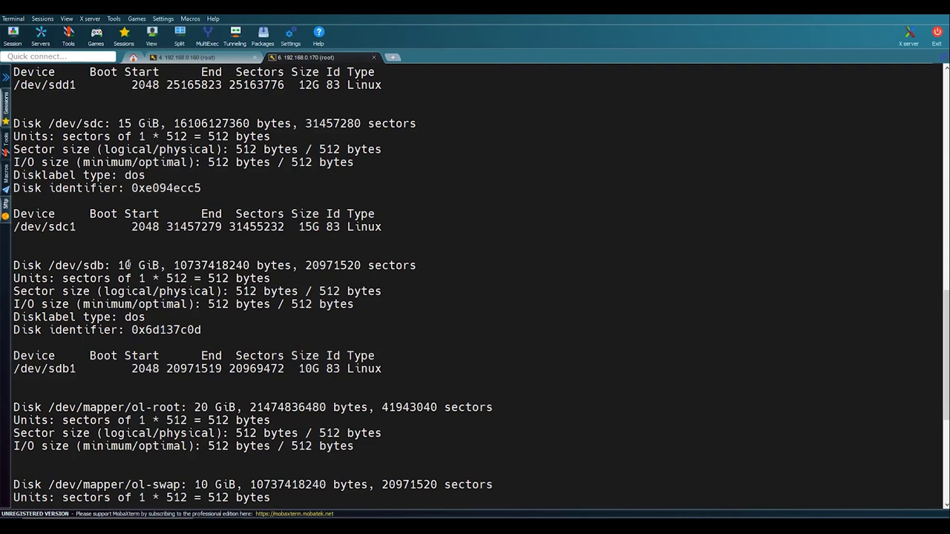
scroll(128, 265, up, 3)
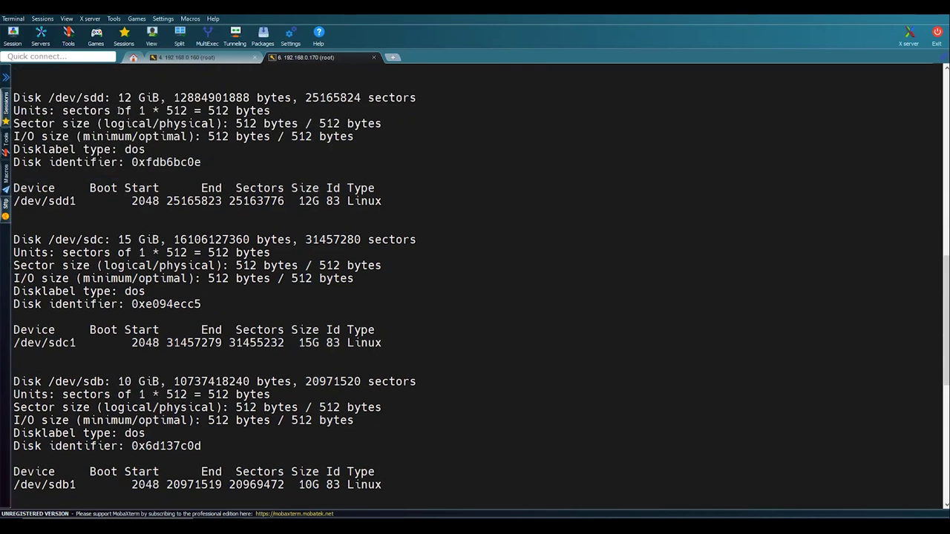
scroll(141, 130, down, 10)
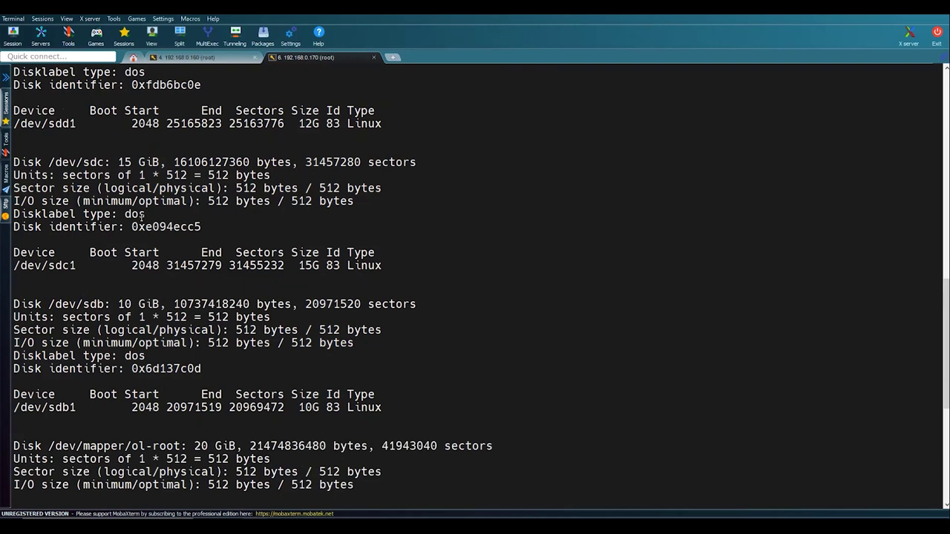
- Clear the terminal and paste the oracleasm createdisk command for /dev/sdb1
text(clear)
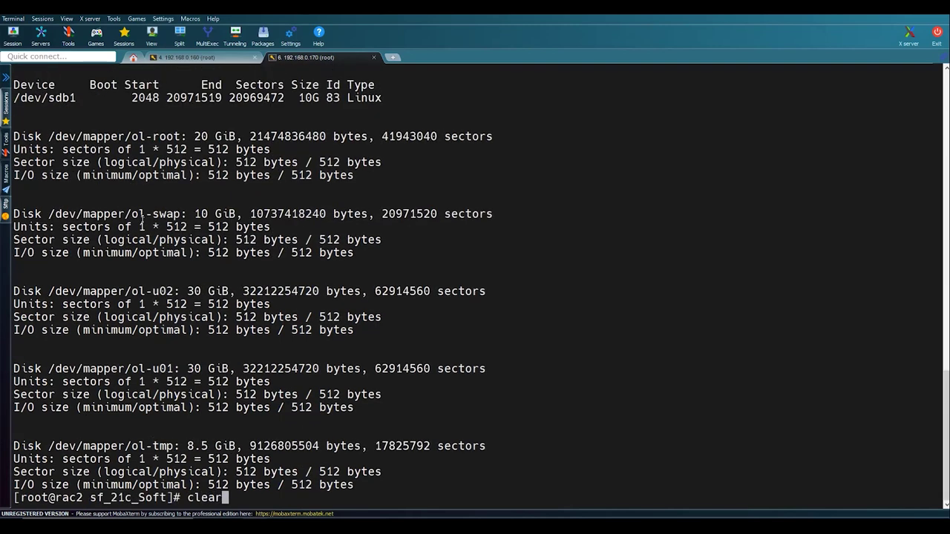
key(Return)
key(Return)
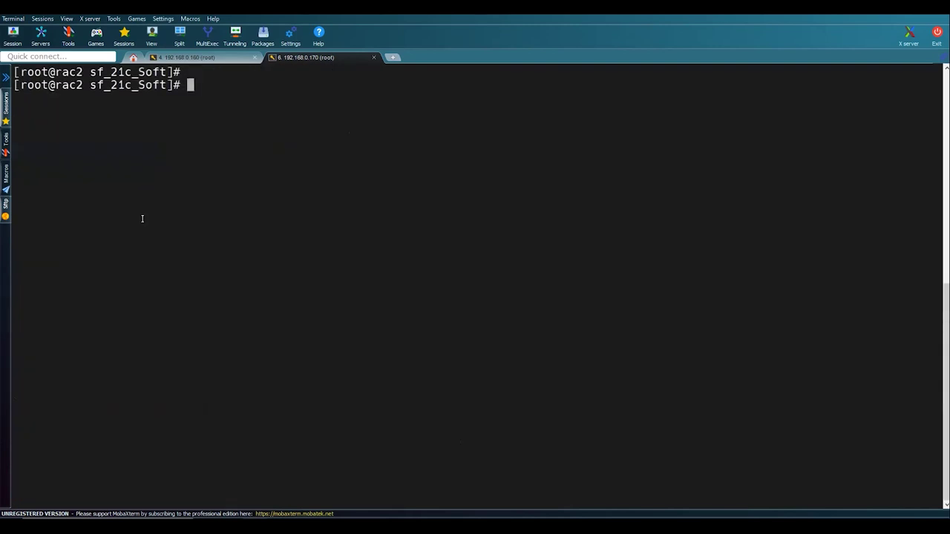
key(alt+Tab)
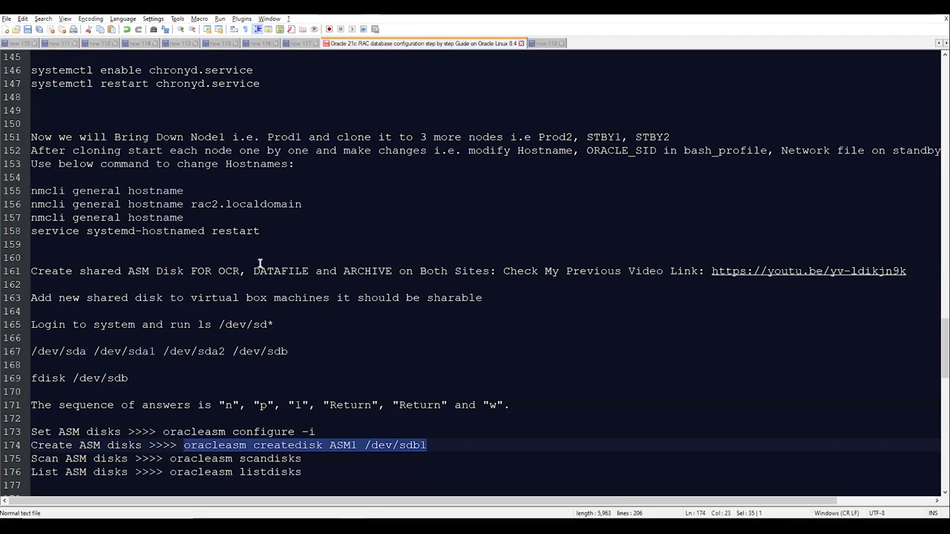
key(alt+Tab)
right_click(261, 265)
- Change the disk label to OCR and run createdisk on rac2, which fails to find /dev/sdb1
key(Left)
key(Left)
key(Left)
key(Left)
key(Left)
key(Left)
key(Left)
key(Left)
key(Left)
key(Left)
key(BackSpace)
key(BackSpace)
key(BackSpace)
key(BackSpace)
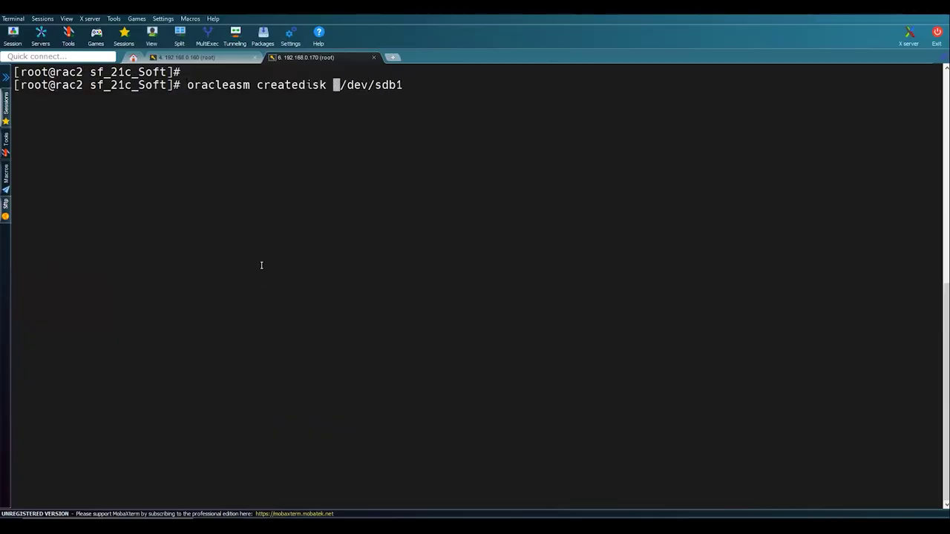
text(OCR)
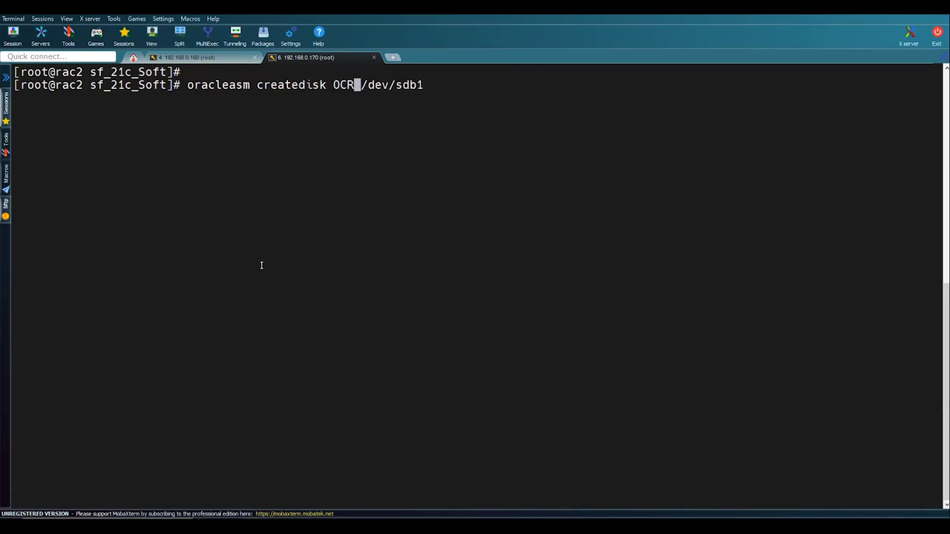
key(Return)
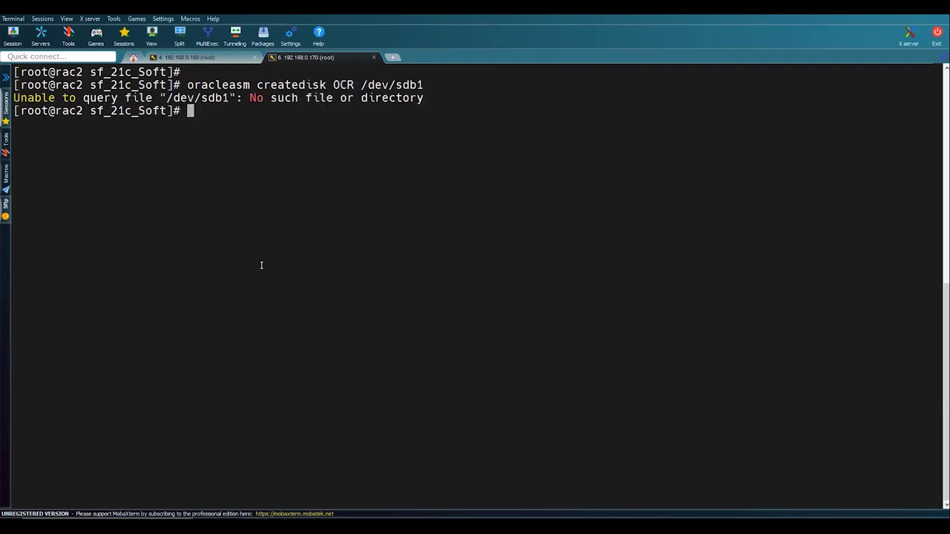
key(Up)
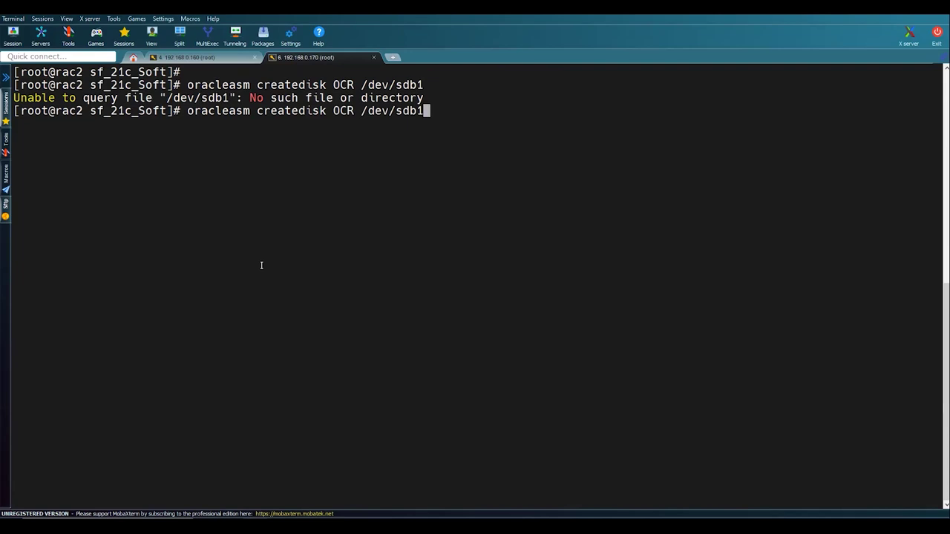
- Switch to the rac1 session and clear its terminal
click(185, 58)
text(clear)
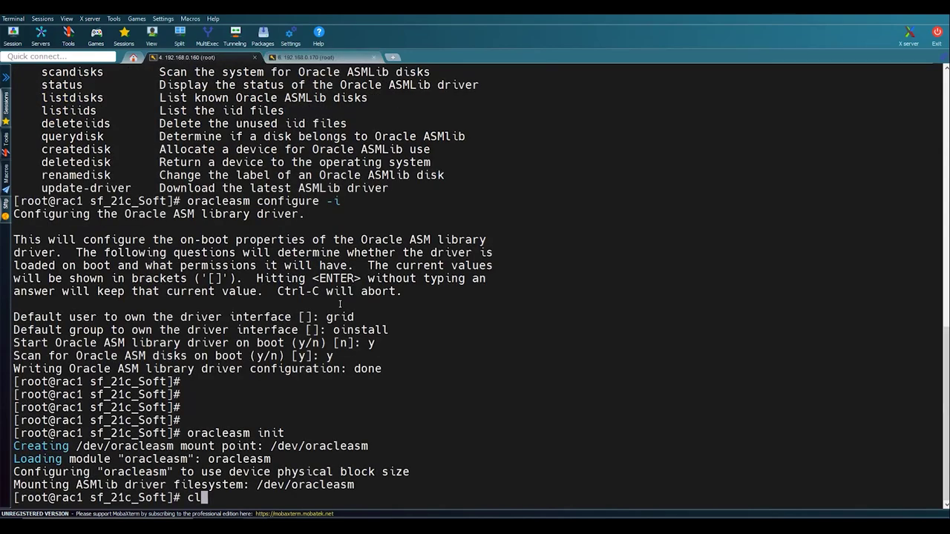
key(Return)
- Create ASM disks ASM1 on /dev/sdb1 and ASM2 on /dev/sdc1 on rac1
key(Return)
right_click(340, 303)
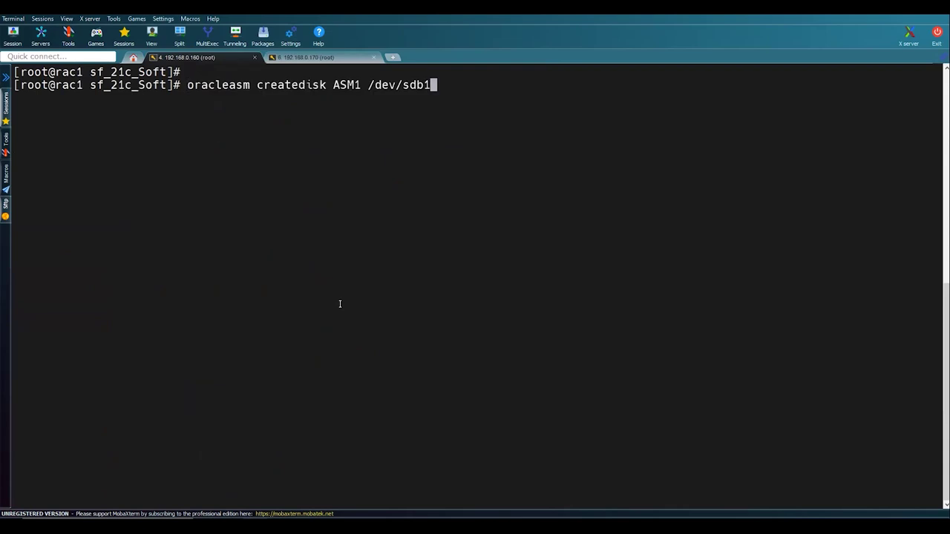
key(Return)
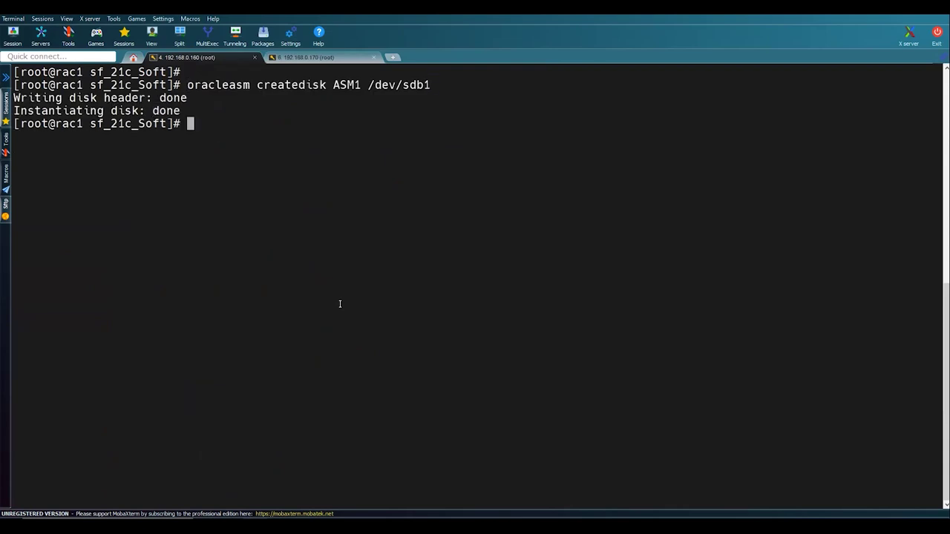
key(Up)
key(Left)
key(Left)
key(Left)
key(Left)
key(Left)
key(Left)
key(Left)
key(Left)
key(Left)
key(Left)
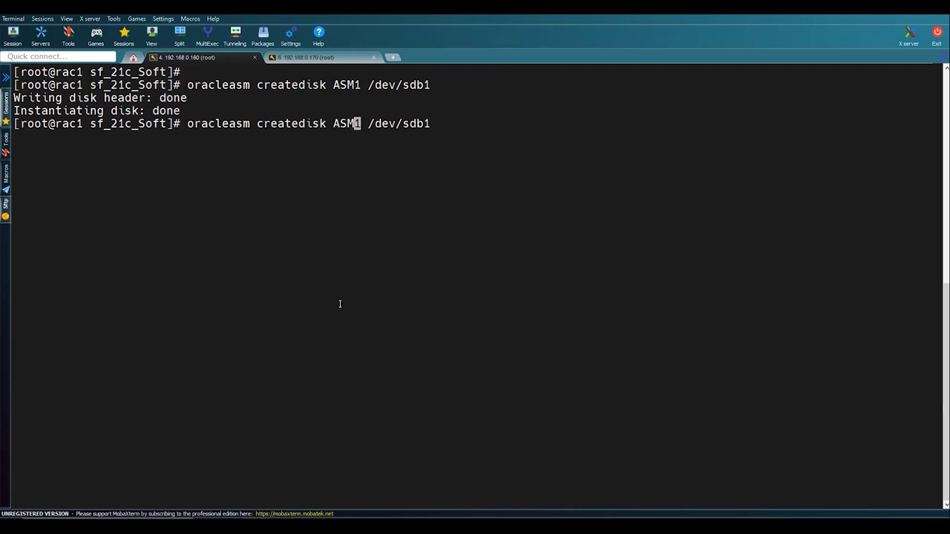
key(BackSpace)
text(2)
key(Right)
key(Right)
key(Right)
key(Right)
key(Right)
key(Right)
key(Right)
key(Right)
key(Right)
key(BackSpace)
text(c)
key(Return)
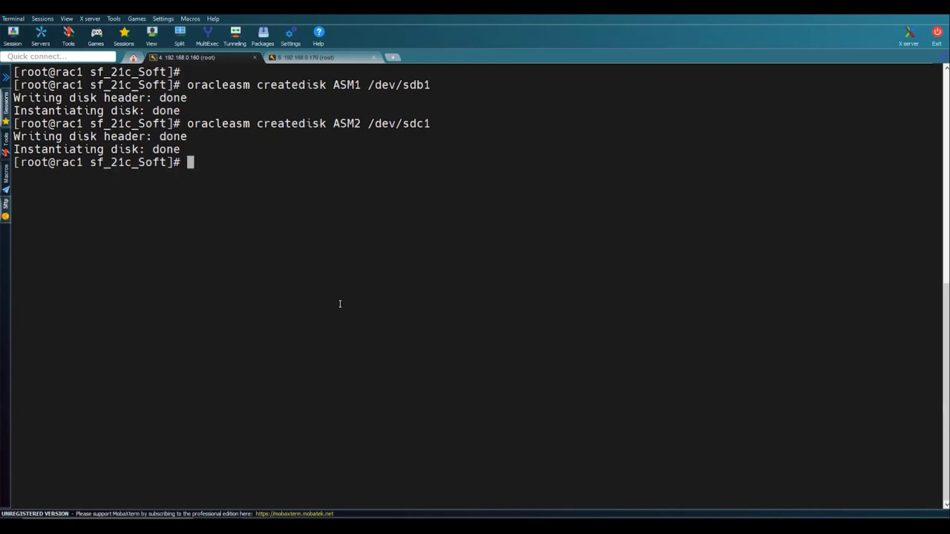
- Create ASM disk ASM3 on /dev/sdd1 by editing the recalled createdisk command
key(Return)
key(Return)
key(Up)
key(Left)
key(Left)
key(Left)
key(Left)
key(Left)
key(Left)
key(Left)
key(Left)
key(Left)
key(Left)
key(Left)
key(Right)
key(BackSpace)
text(3)
key(Right)
key(Right)
key(Right)
key(Right)
key(Right)
key(Right)
key(Right)
key(Right)
key(Right)
key(Right)
key(Left)
key(BackSpace)
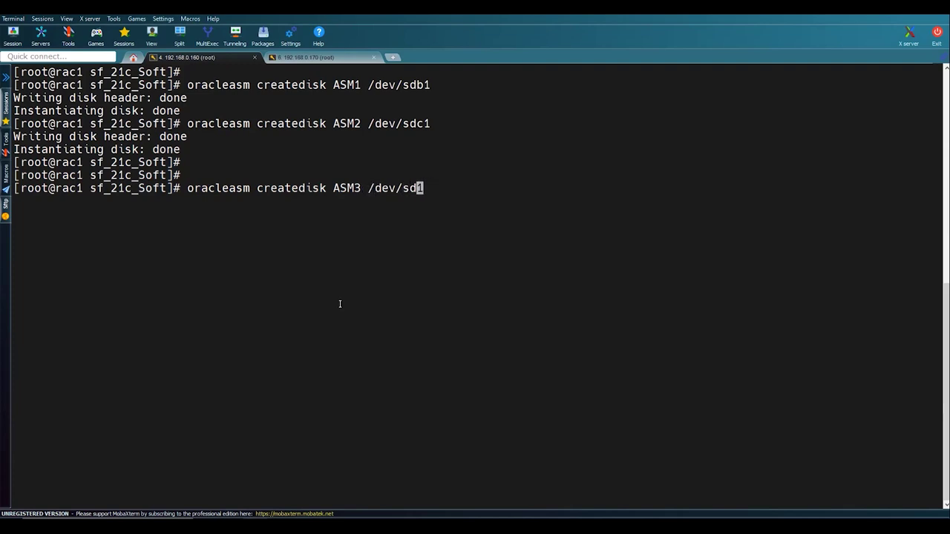
text(d)
key(Return)
key(Return)
key(Return)
key(Return)
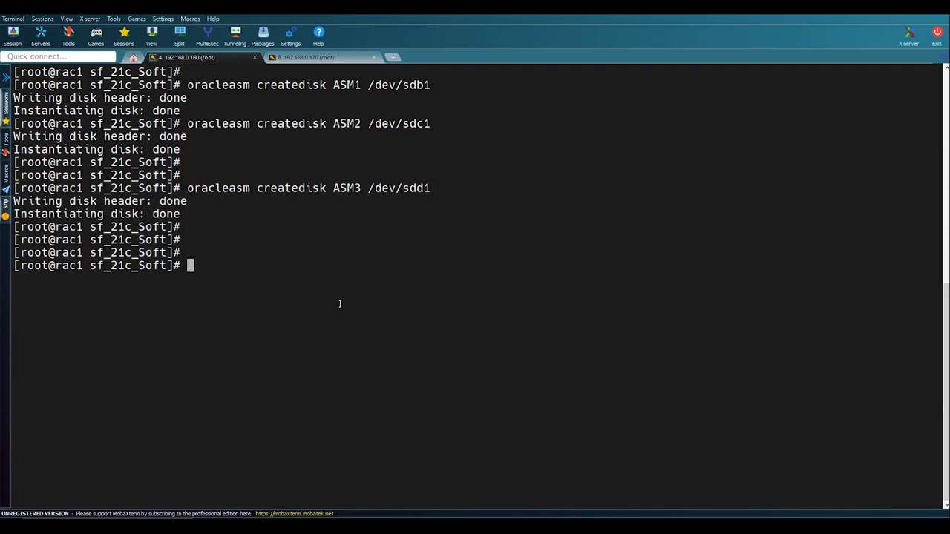
- Copy oracleasm scandisks from the notes and run it on rac1
key(alt+Tab)
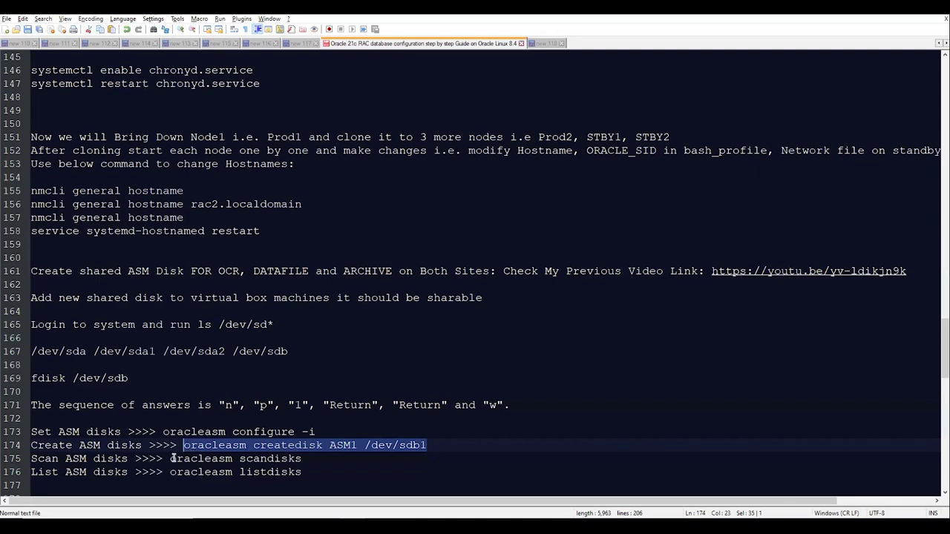
drag(170, 458, 299, 457)
key(alt+Tab)
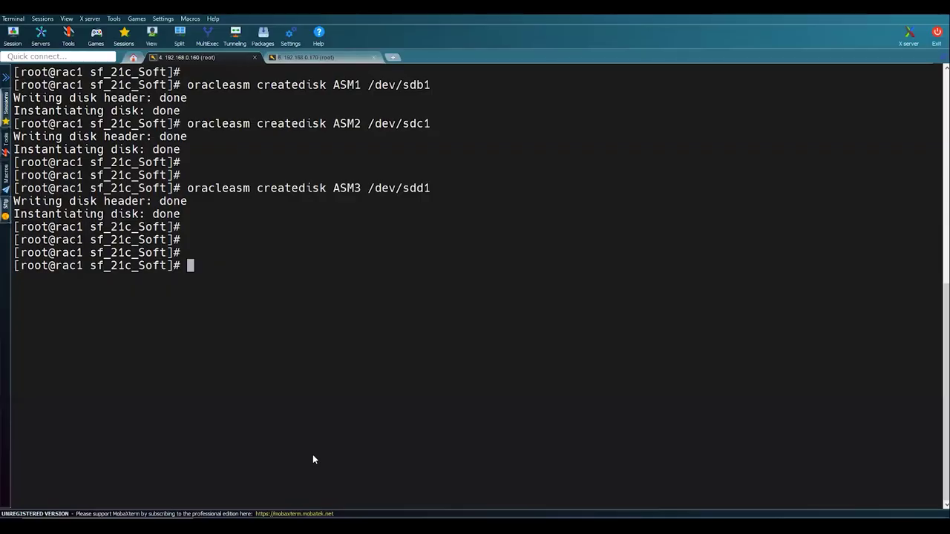
right_click(312, 454)
key(Return)
- Run oracleasm listdisks to confirm ASM1, ASM2 and ASM3 are listed
key(alt+Tab)
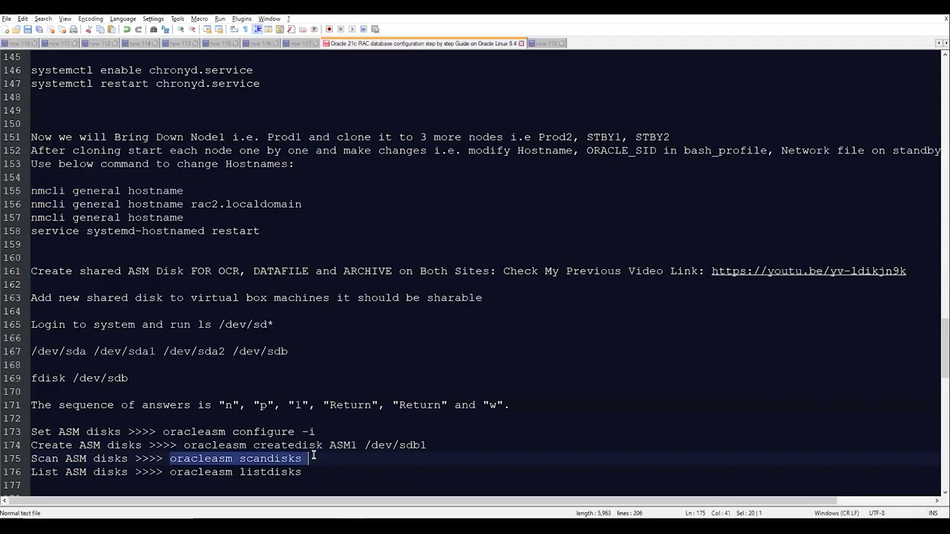
drag(170, 472, 303, 472)
key(ctrl+c)
key(alt+Tab)
right_click(384, 443)
key(Return)
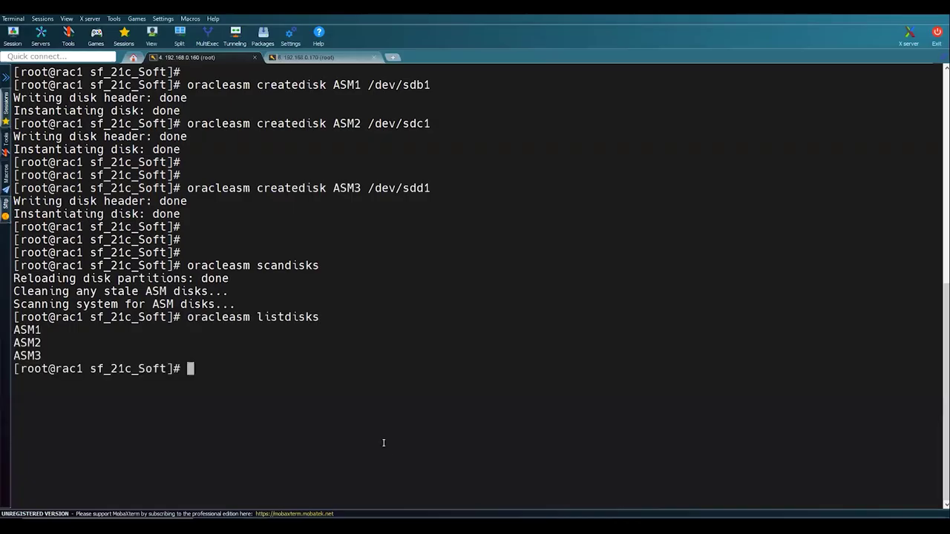
key(Return)
key(Return)
drag(188, 265, 320, 266)
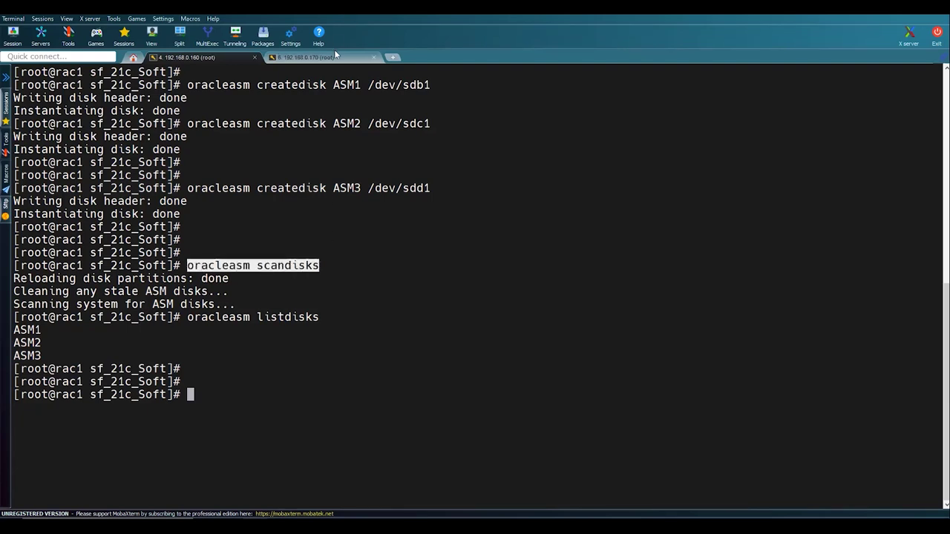
click(334, 56)
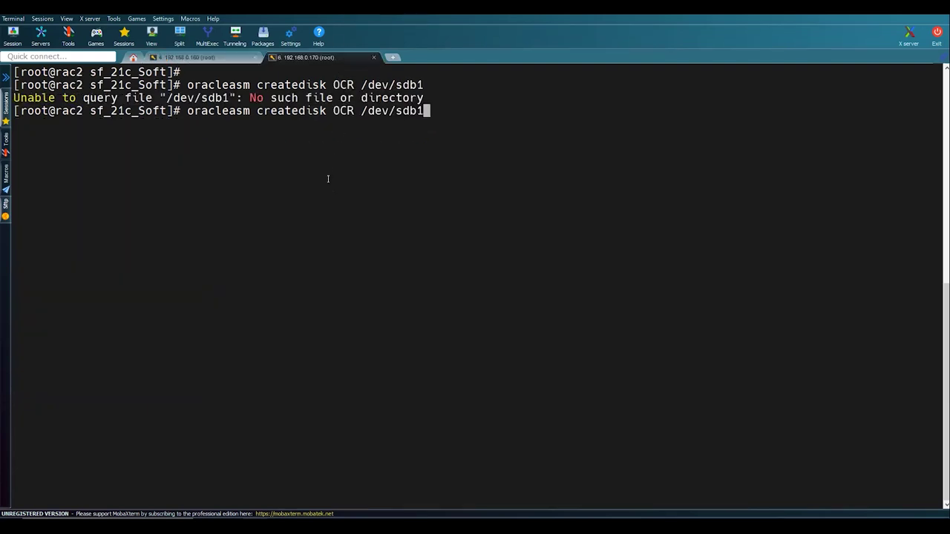
- Initialise the oracleasm driver on rac2 with oracleasm init
key(ctrl+u)
text(clear)
key(Up)
key(BackSpace)
key(BackSpace)
key(BackSpace)
key(BackSpace)
key(BackSpace)
key(BackSpace)
key(BackSpace)
key(BackSpace)
text(oracleasm)
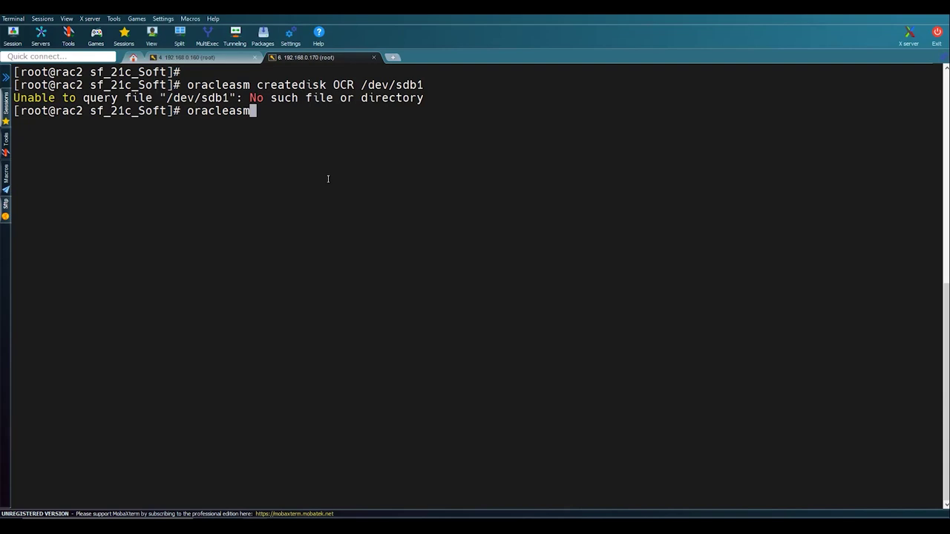
text( init)
key(Return)
key(Return)
key(Return)
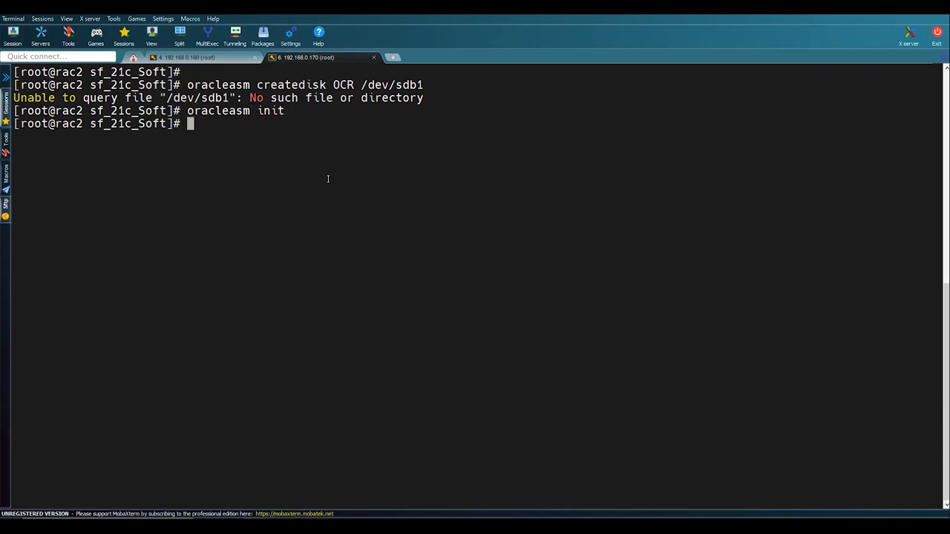
- Run oracleasm scandisks and listdisks on rac2, showing ASM1, ASM2 and ASM3
key(Up)
key(BackSpace)
key(BackSpace)
key(BackSpace)
key(BackSpace)
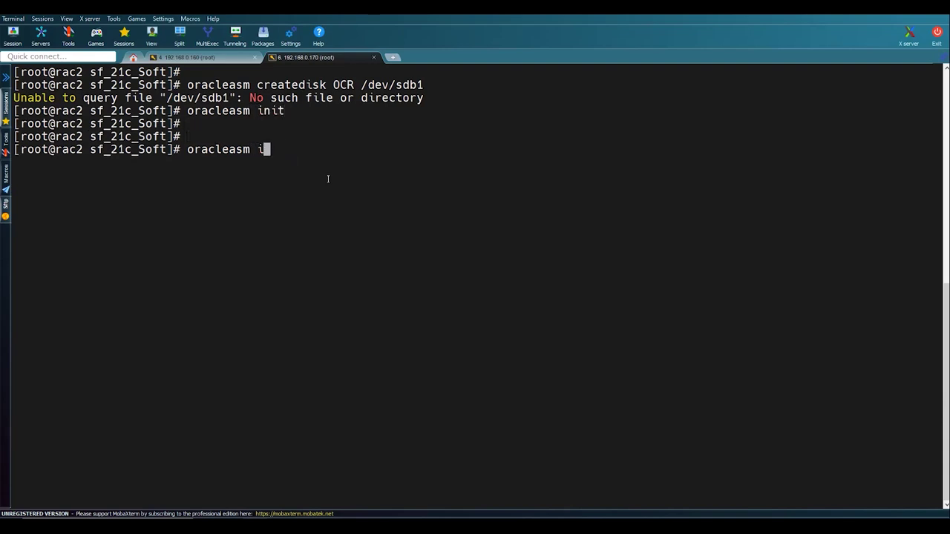
text(scandisks)
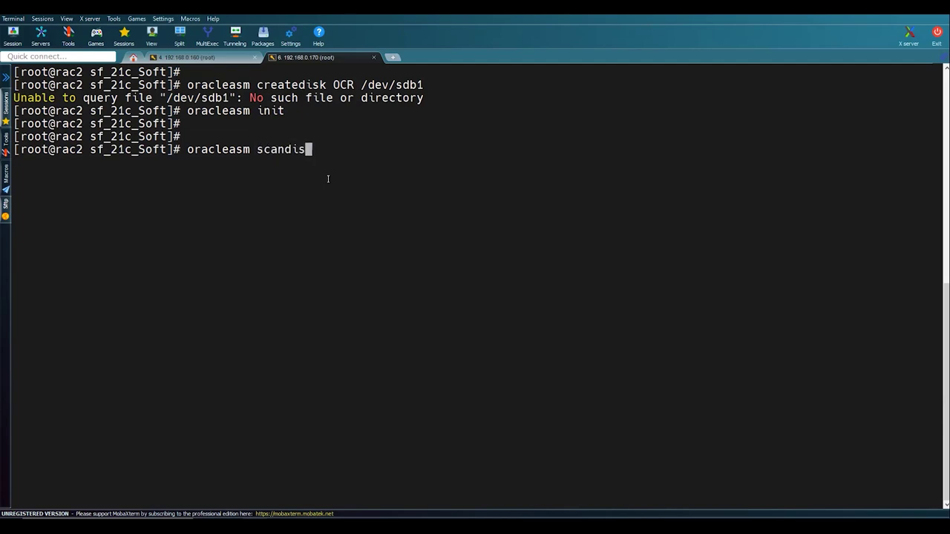
key(Return)
key(Return)
key(Return)
key(Up)
key(BackSpace)
key(BackSpace)
key(BackSpace)
key(BackSpace)
key(BackSpace)
key(BackSpace)
key(BackSpace)
key(BackSpace)
key(BackSpace)
text(l)
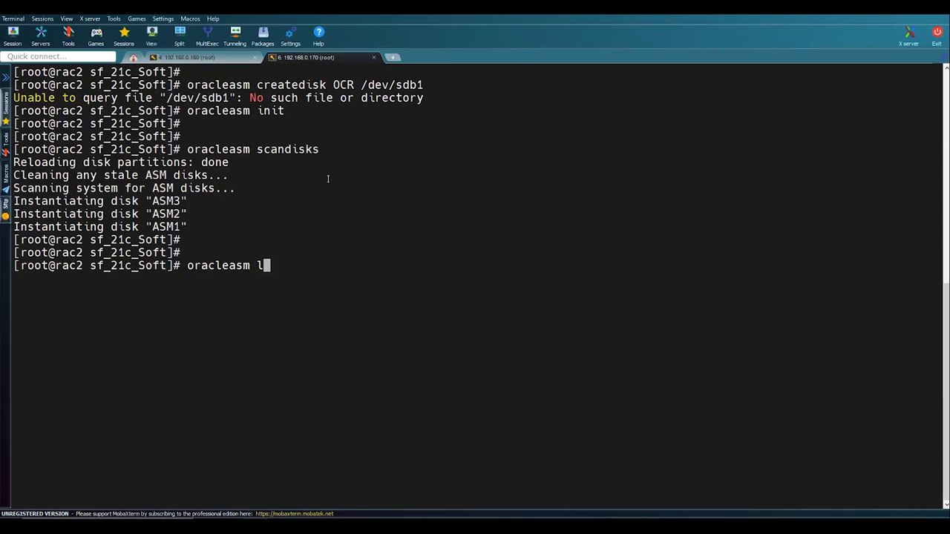
text(istdisks)
key(Return)
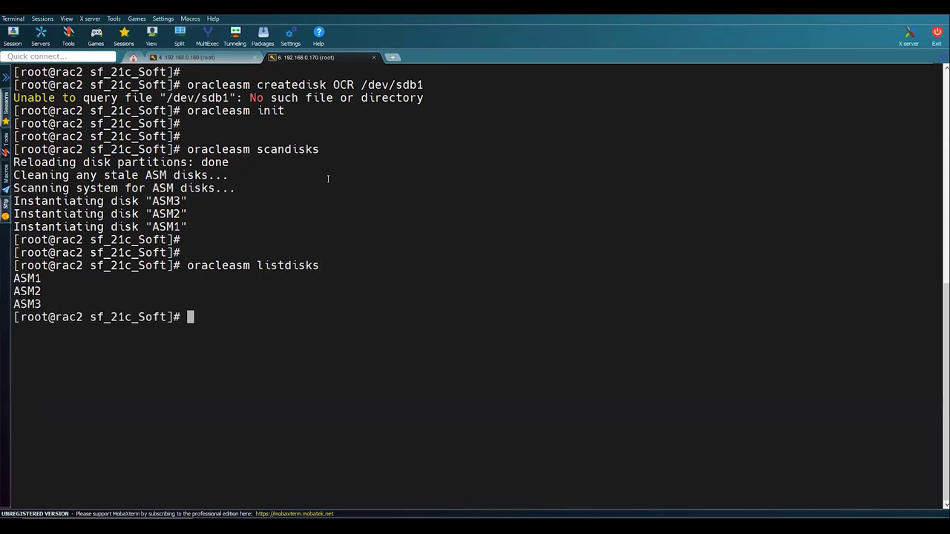
key(Return)
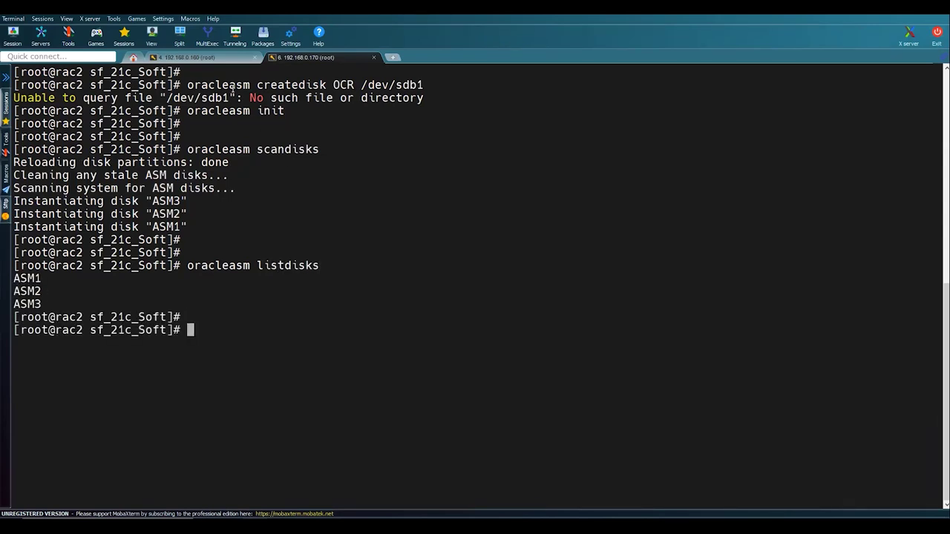
- Clear the rac1 and rac2 terminals and bring up the Notepad++ setup notes
click(196, 57)
text(clear)
key(Return)
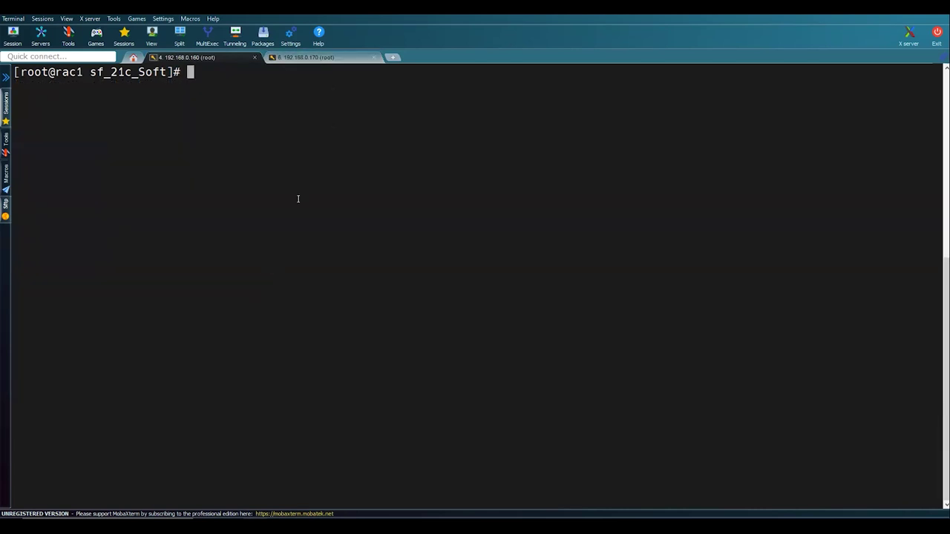
click(307, 59)
text(cle)
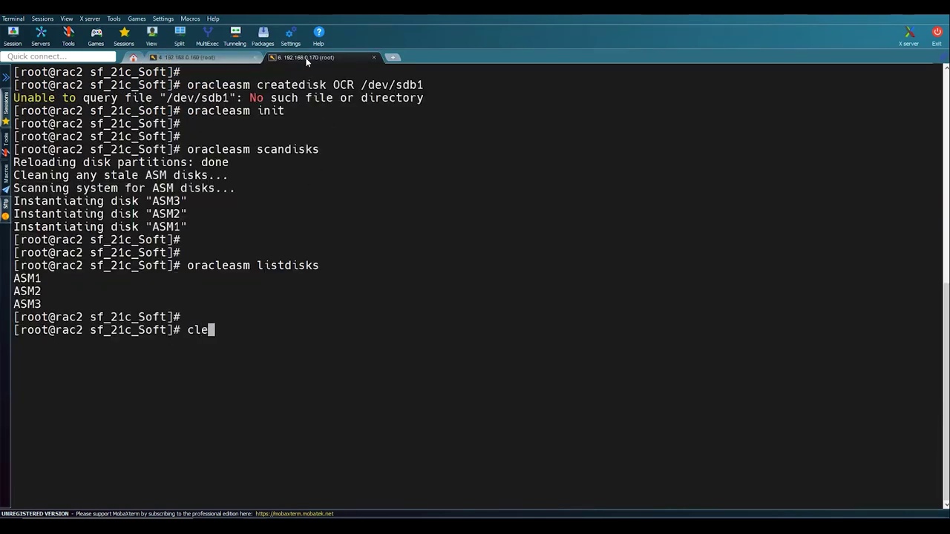
text(ar)
key(Return)
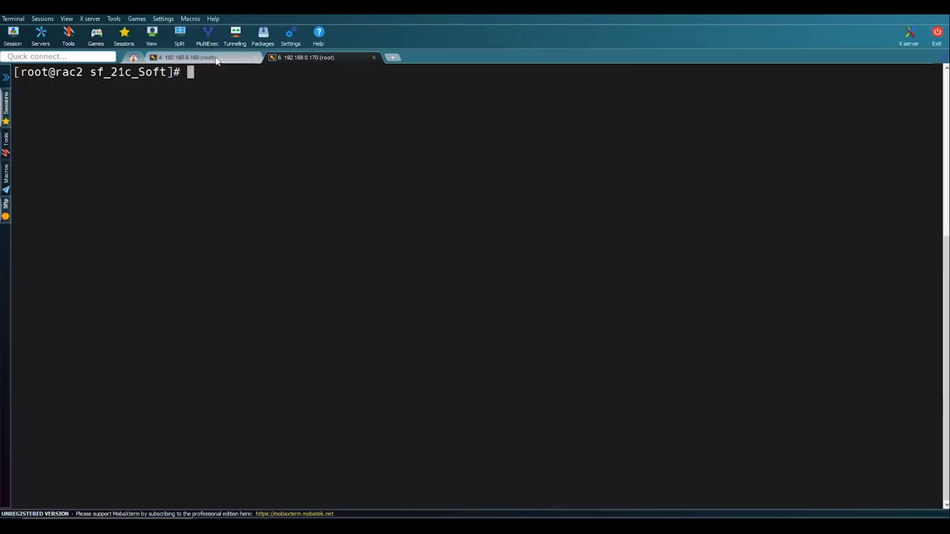
click(216, 57)
key(alt+Tab)
scroll(308, 257, down, 7)
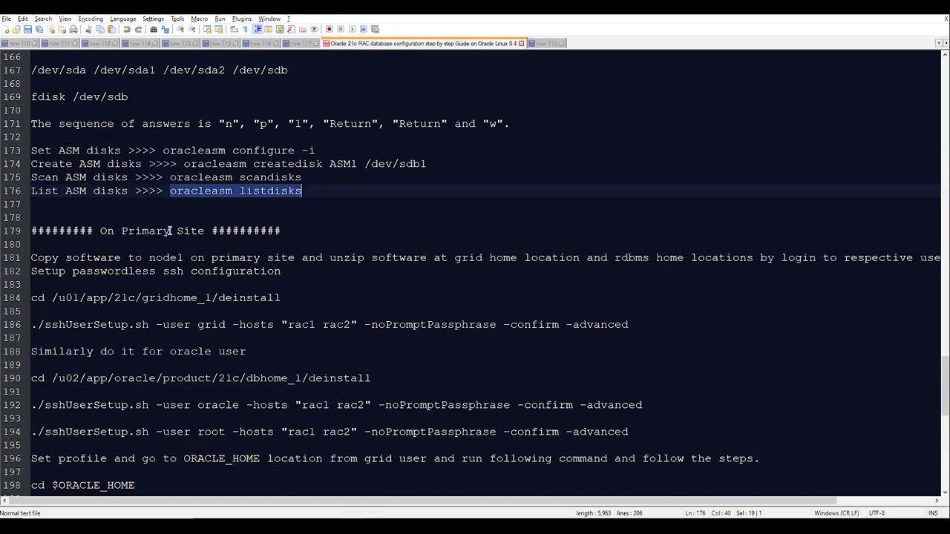
- Select the /u01/app/21c/gridhome_1/deinstall path on line 184 of the RAC guide
scroll(170, 232, down, 1)
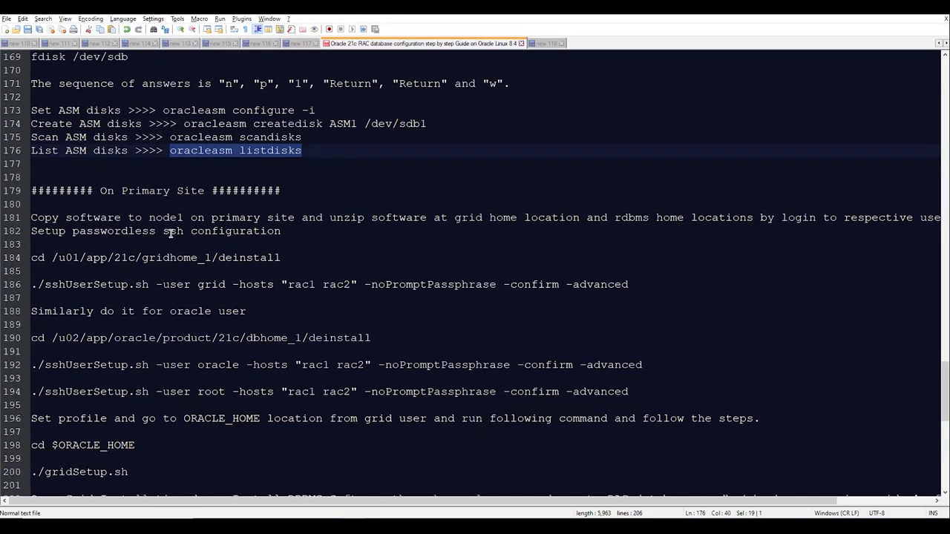
click(287, 241)
click(233, 257)
double_click(234, 257)
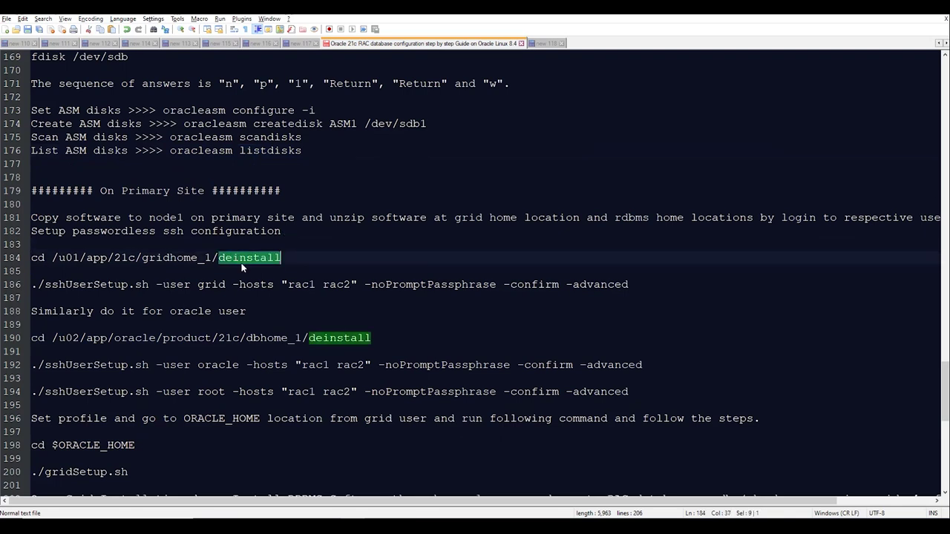
double_click(118, 284)
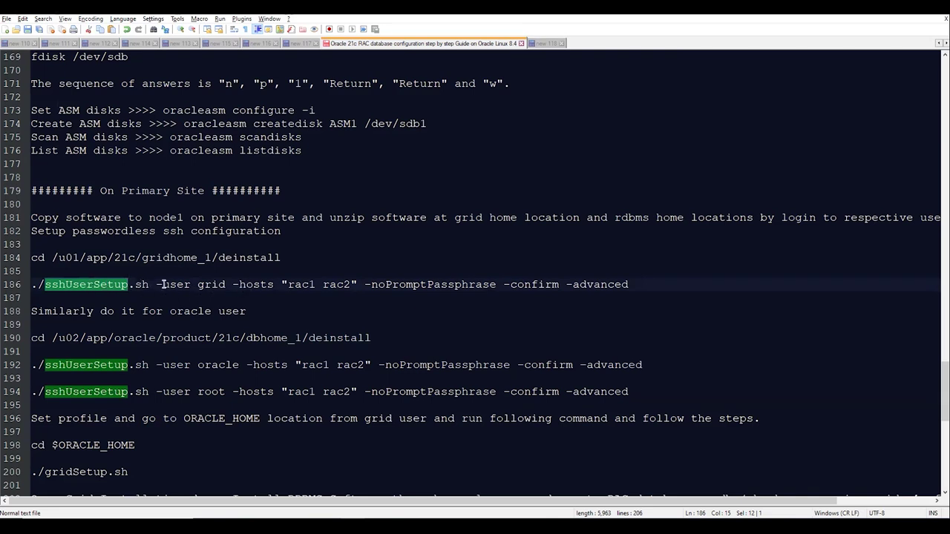
drag(283, 259, 52, 259)
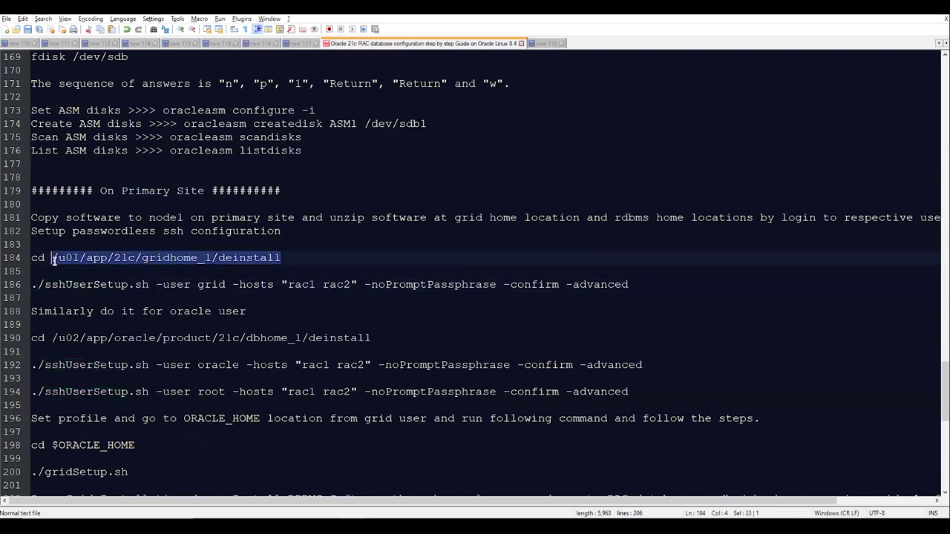
scroll(159, 256, down, 2)
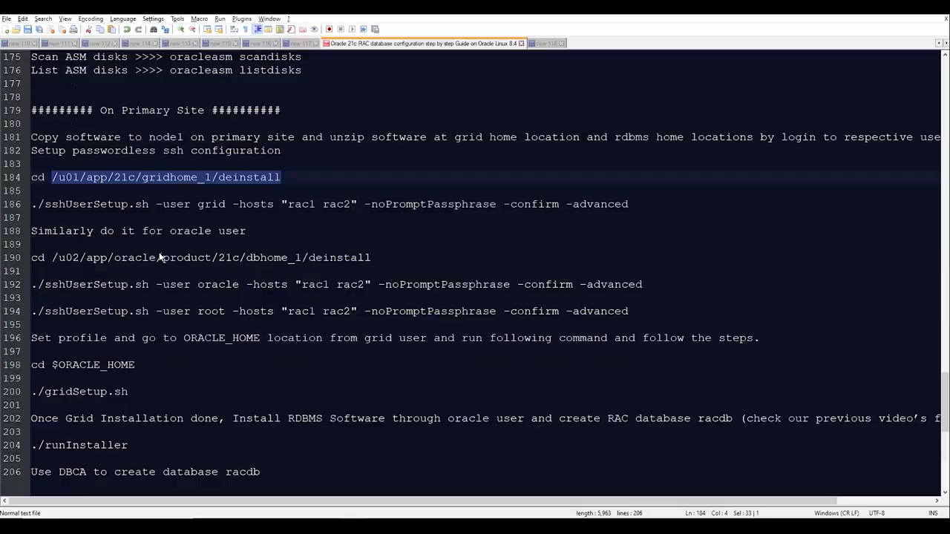
key(alt+Tab)
- List the rac1 software folder by date and copy the LINUX.X64_213000_grid_home.zip file name
text(ls -lrt)
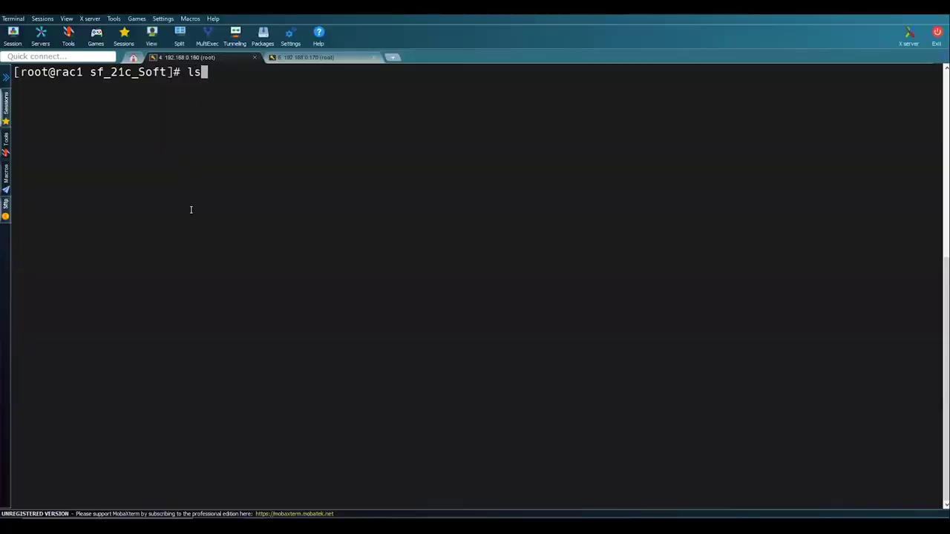
key(Return)
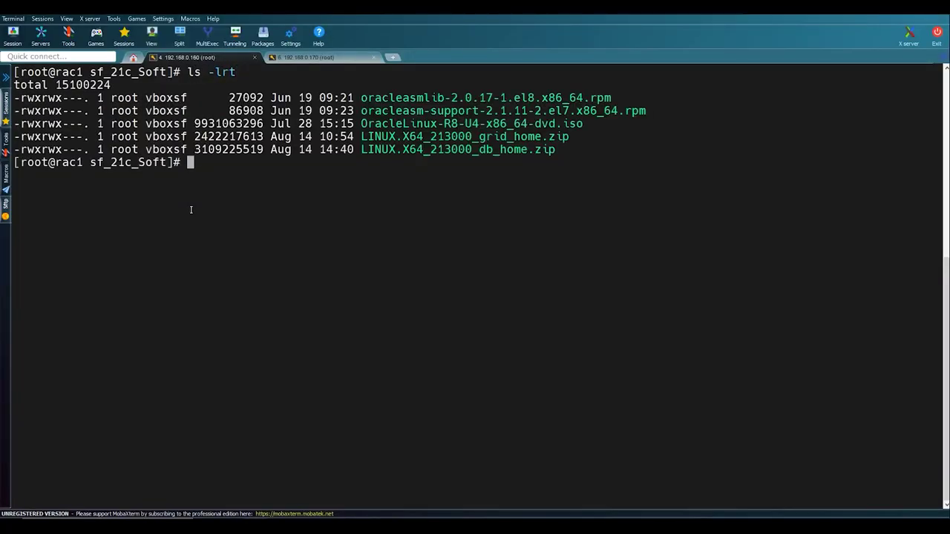
key(Return)
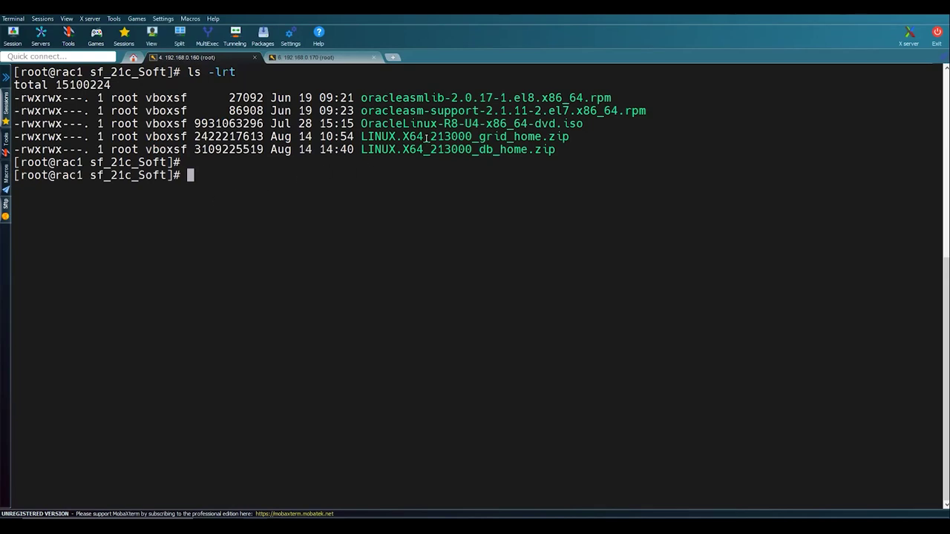
double_click(426, 138)
double_click(444, 151)
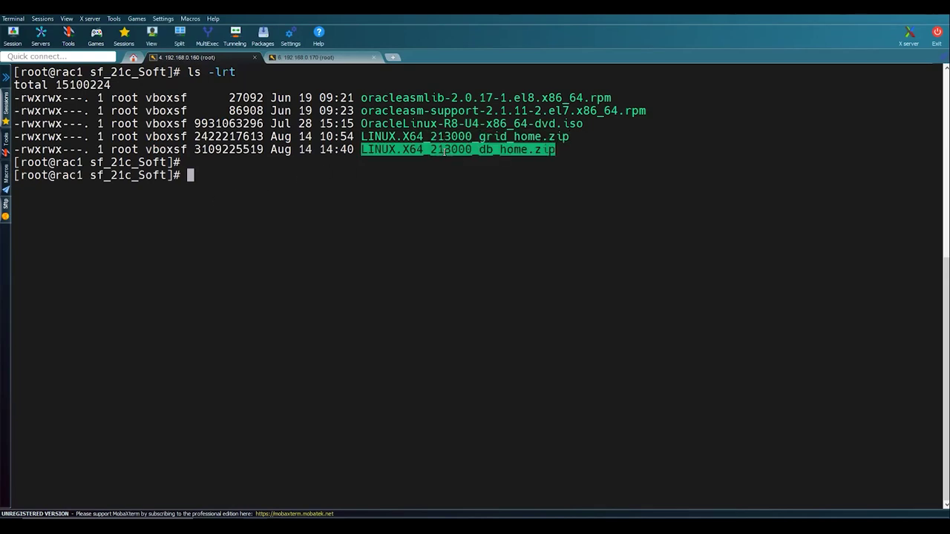
double_click(466, 137)
key(ctrl+c)
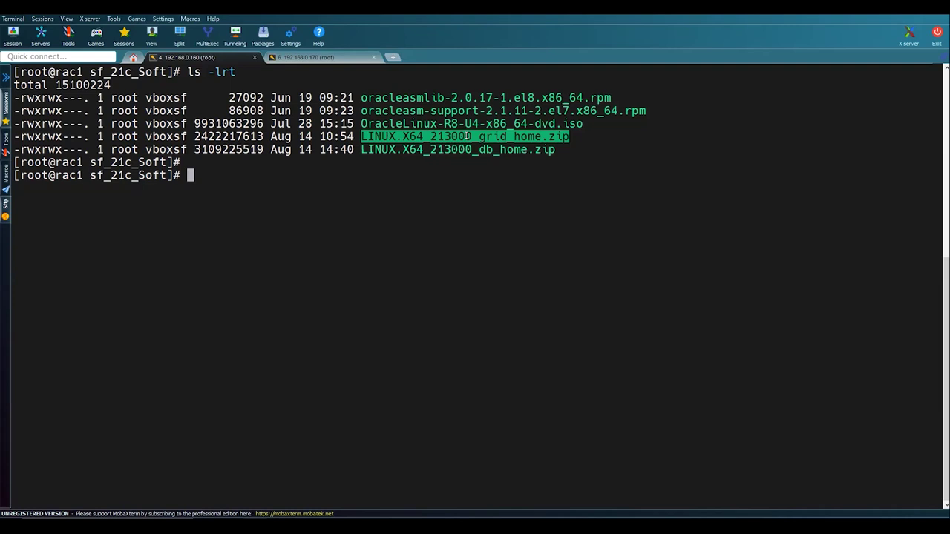
- Start copying LINUX.X64_213000_grid_home.zip into /u01/app/21c/gridhome_1/ and watch the copy on rac1
text(cp /u01/app/)
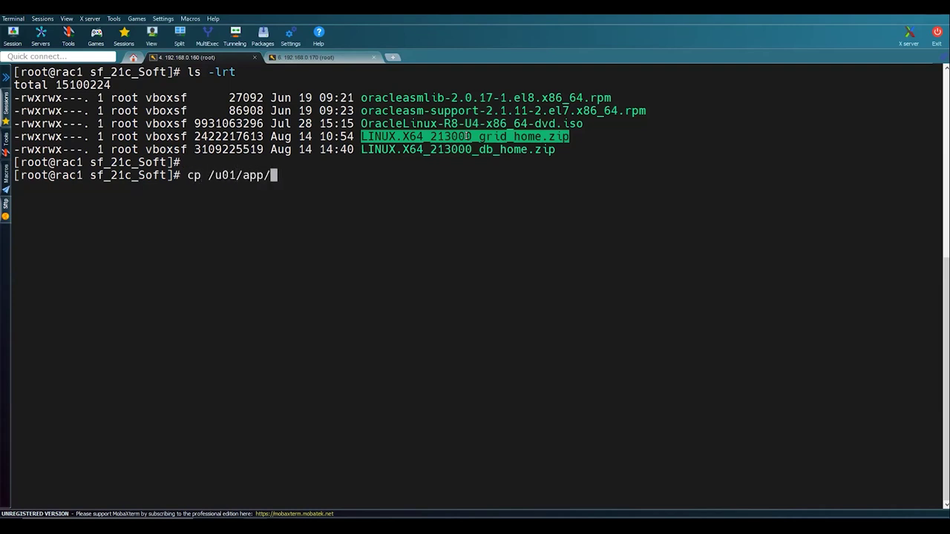
text(21c/gridhome_1/)
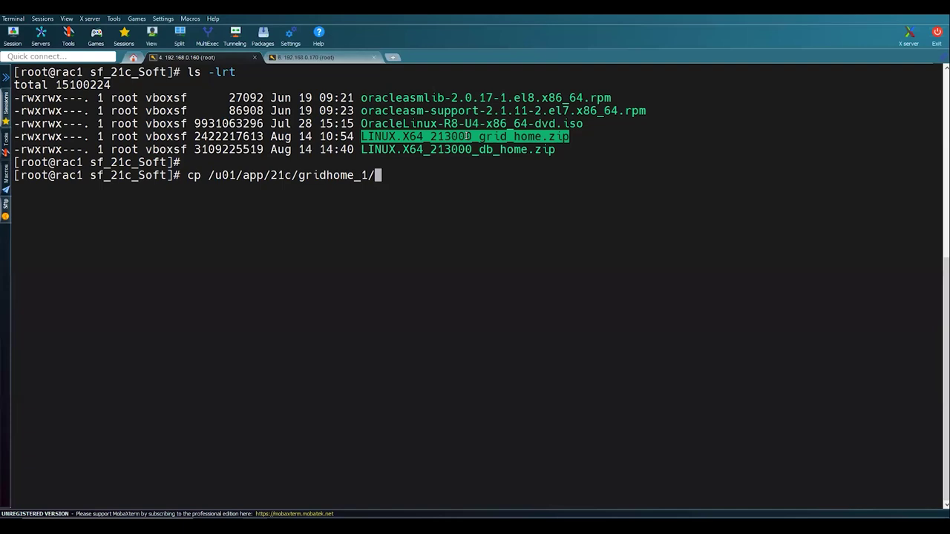
key(Left)
key(Left)
key(Left)
key(Left)
key(Left)
key(Left)
key(Left)
key(Left)
key(Left)
key(Left)
key(Left)
key(Left)
key(Left)
key(Left)
key(Left)
key(Left)
key(Left)
key(Left)
key(Left)
key(Left)
right_click(468, 137)
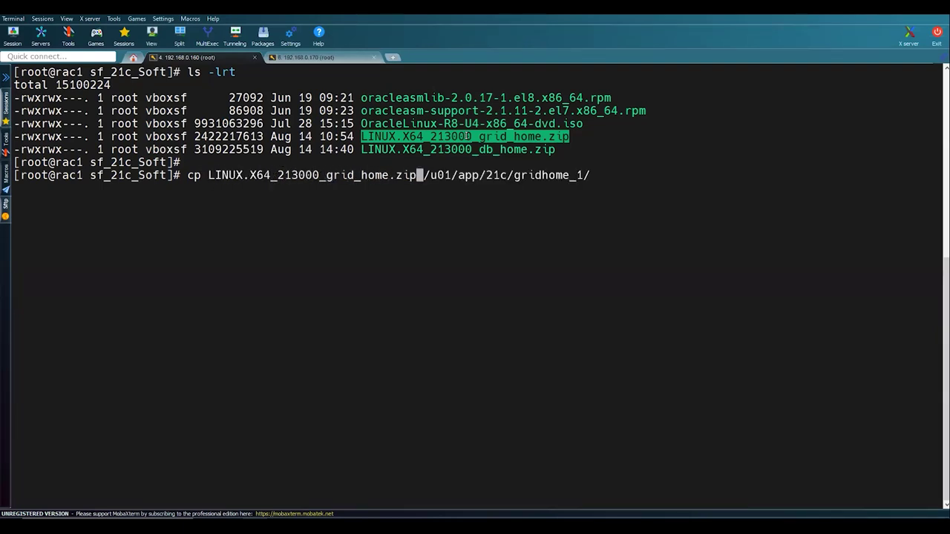
key(BackSpace)
key(Right)
key(Right)
key(Right)
key(Right)
key(Right)
key(Right)
key(Right)
key(Right)
key(Right)
key(Right)
key(Right)
key(Right)
key(Right)
key(Right)
key(Right)
key(Right)
key(Right)
key(Right)
key(Right)
key(Right)
key(Return)
double_click(503, 150)
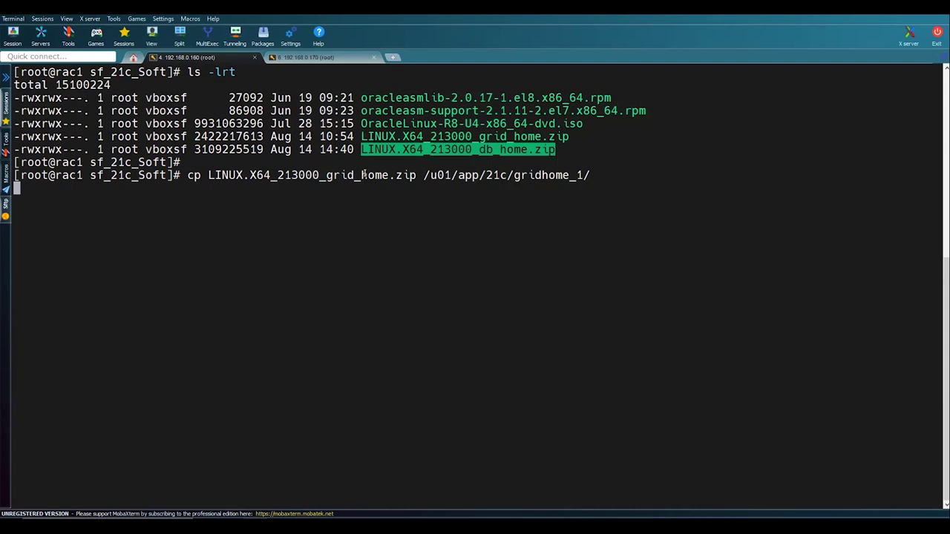
click(304, 61)
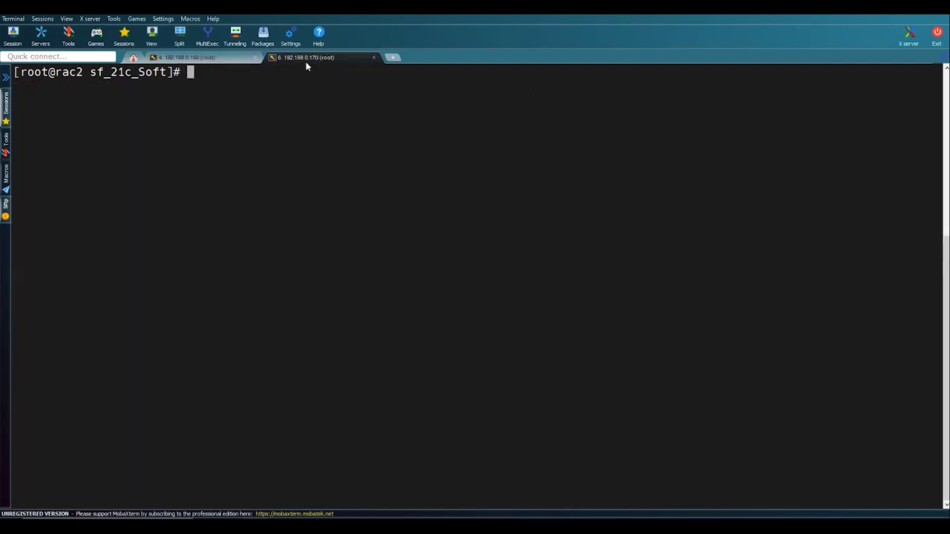
click(188, 61)
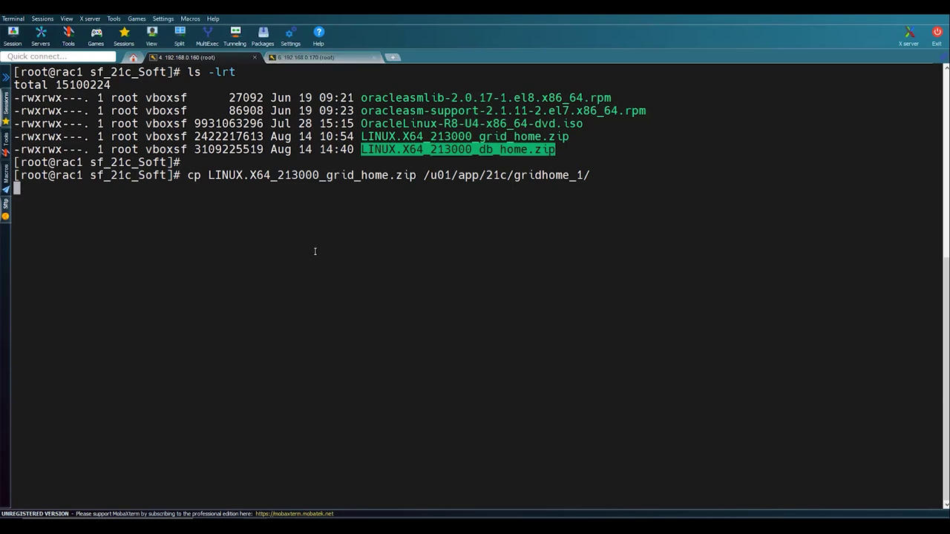
key(alt+Tab)
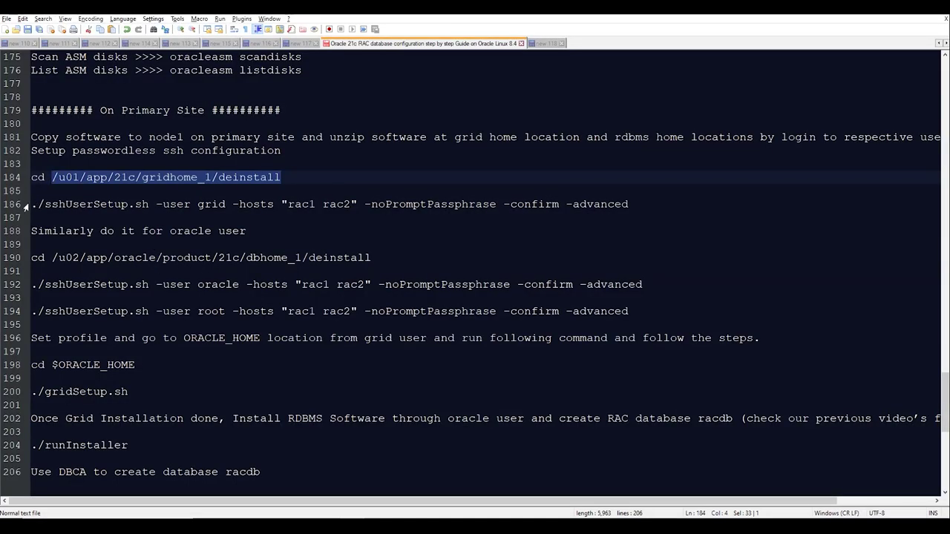
click(25, 285)
double_click(211, 204)
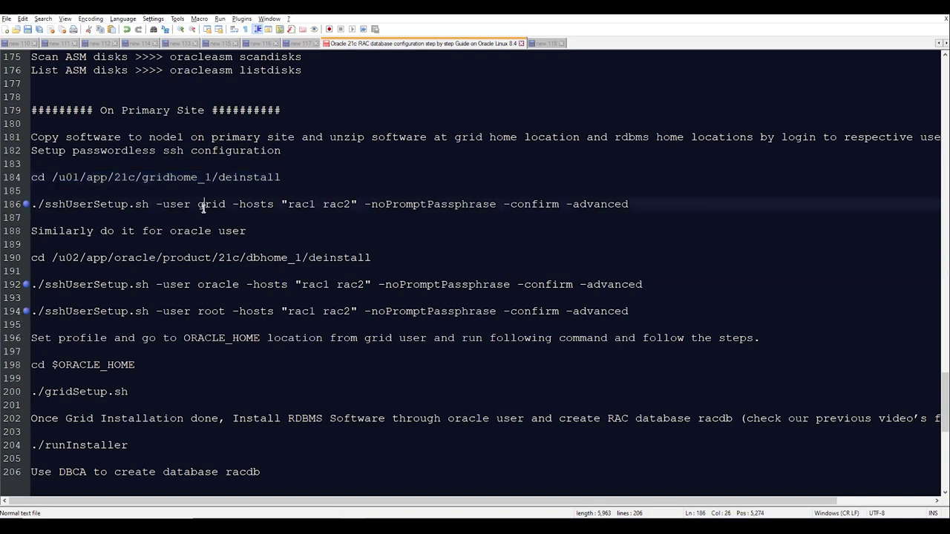
double_click(216, 284)
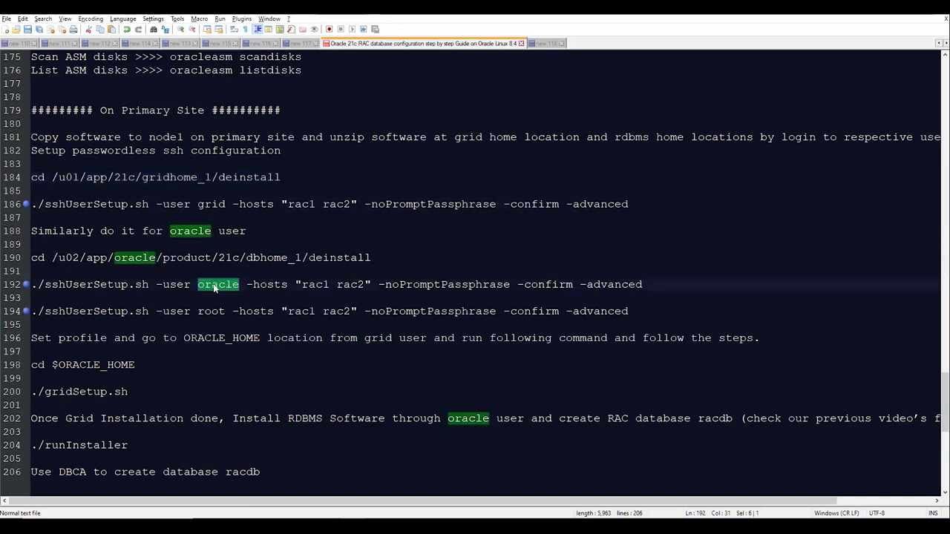
double_click(302, 204)
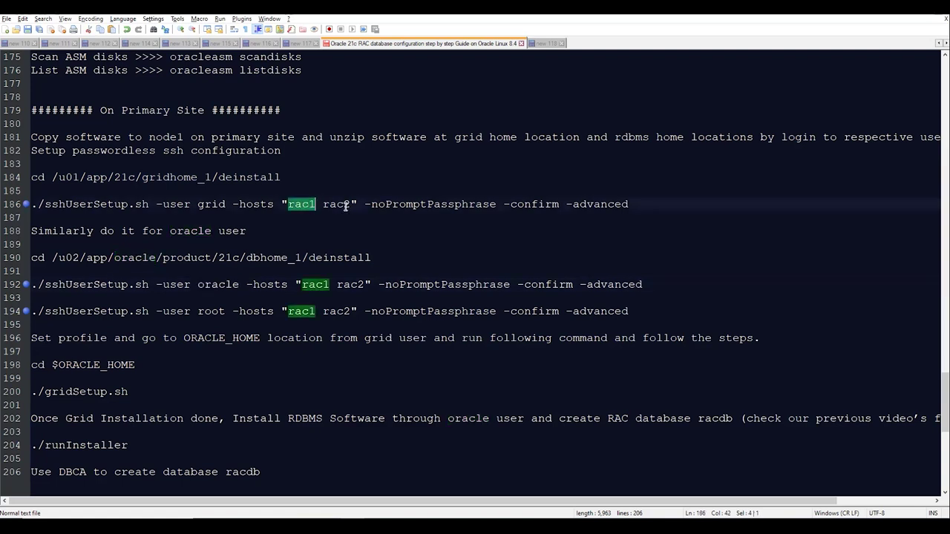
double_click(343, 204)
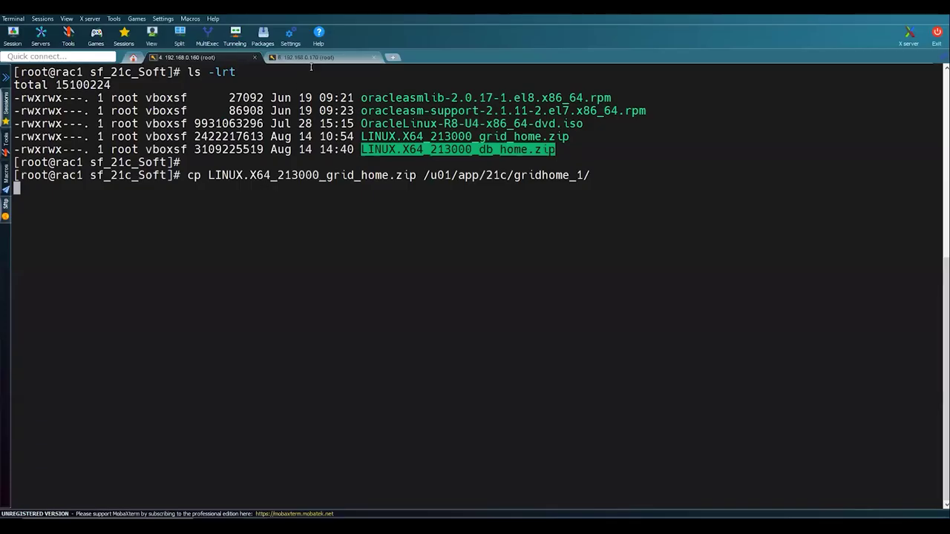
- Apply the pasted chown and chmod 775 commands to /u01 and /u02 on rac1
click(318, 59)
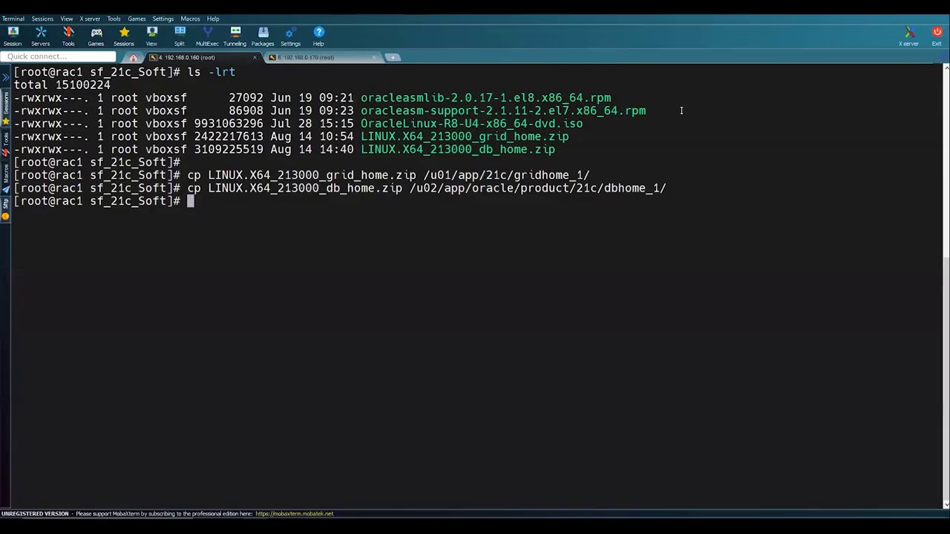
right_click(215, 217)
key(Return)
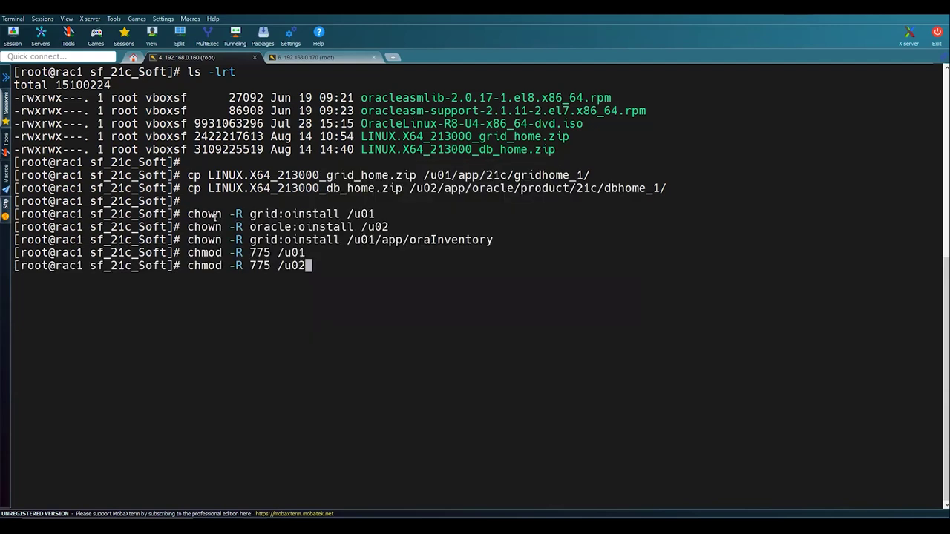
key(Return)
key(Return)
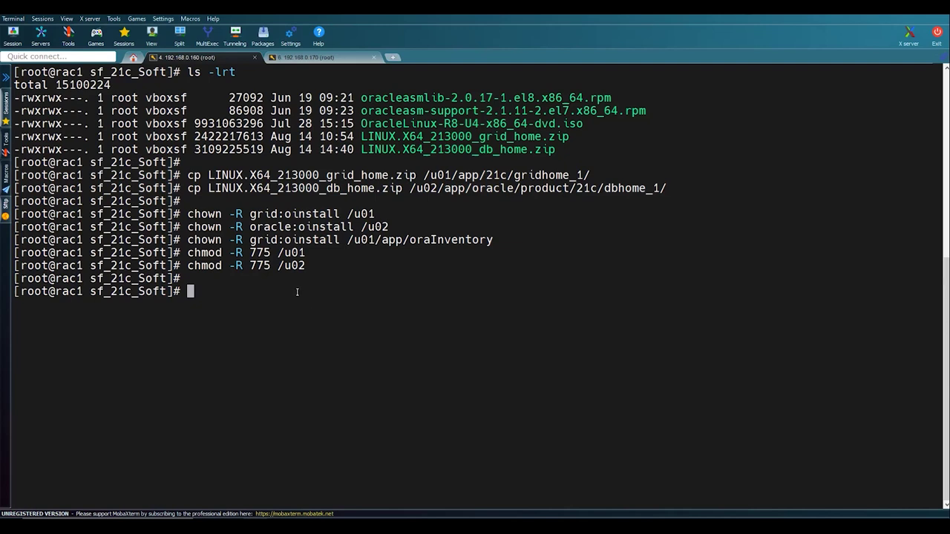
key(Return)
- Switch to the grid user, go to $ORACLE_HOME and list its contents
text(su )
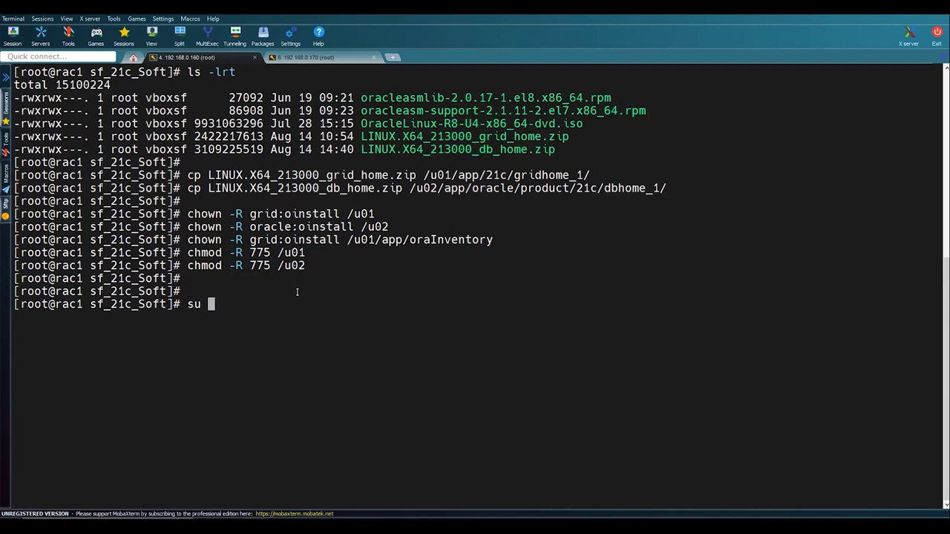
text(- grid)
key(Return)
key(Return)
key(Return)
text(cd $ORACLE_HOME)
key(Return)
text(ls -lrt)
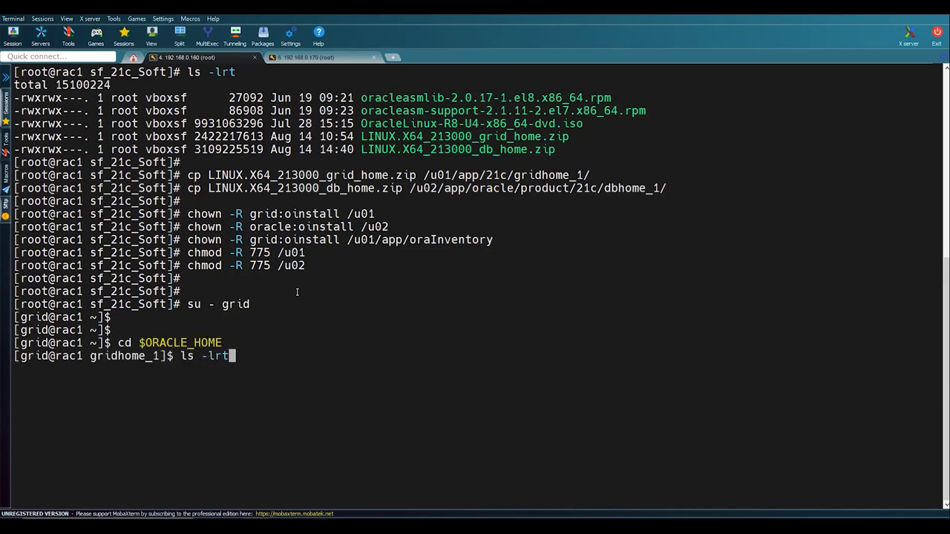
key(Return)
key(Return)
key(Return)
- Unzip LINUX.X64_213000_grid_home.zip in gridhome_1, correcting the uznip typo
text(uznip L)
key(Tab)
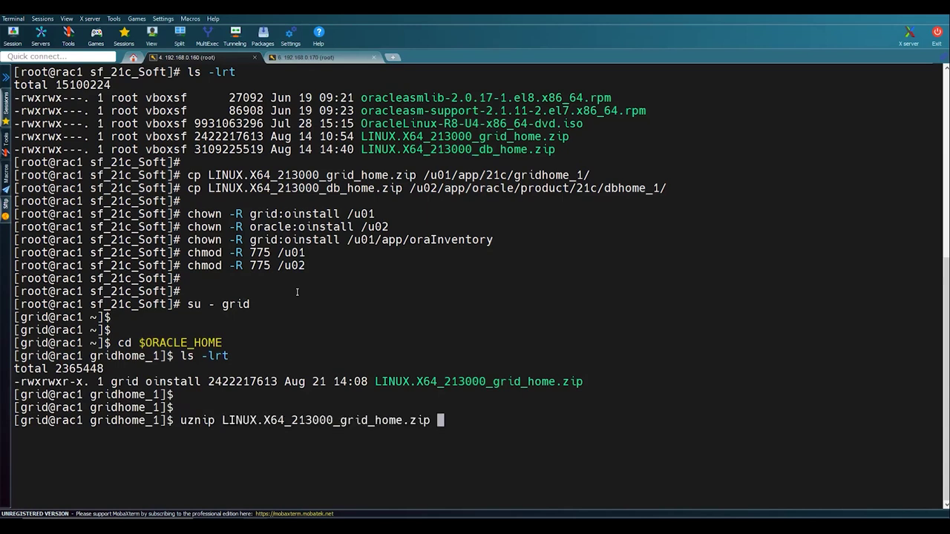
key(Return)
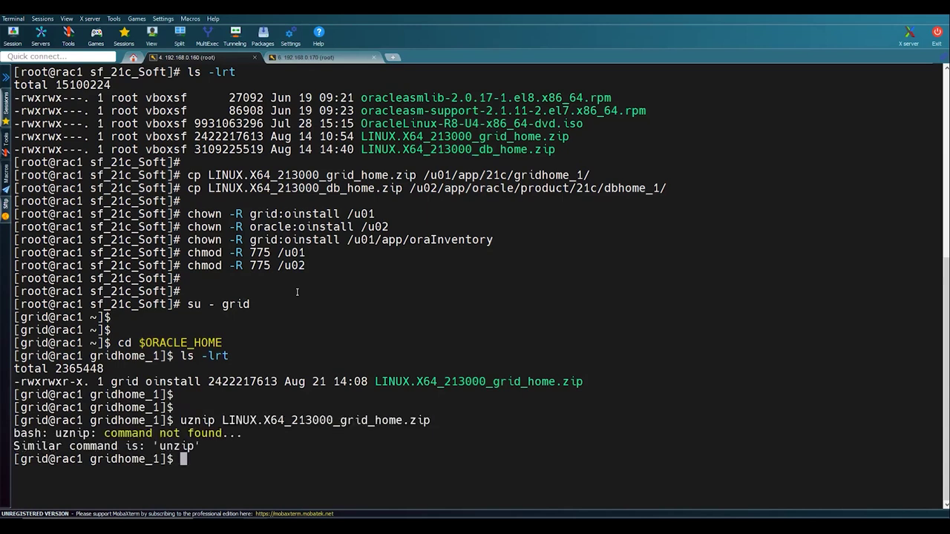
key(Up)
key(Left)
key(Left)
key(Left)
key(Left)
key(Left)
key(Left)
key(Left)
key(Left)
key(Left)
key(Left)
key(Left)
key(Left)
key(Left)
key(Left)
key(Left)
key(Left)
key(Left)
key(Left)
key(Left)
key(Left)
key(Left)
key(Left)
key(Left)
key(Left)
key(Left)
key(Left)
key(BackSpace)
key(Right)
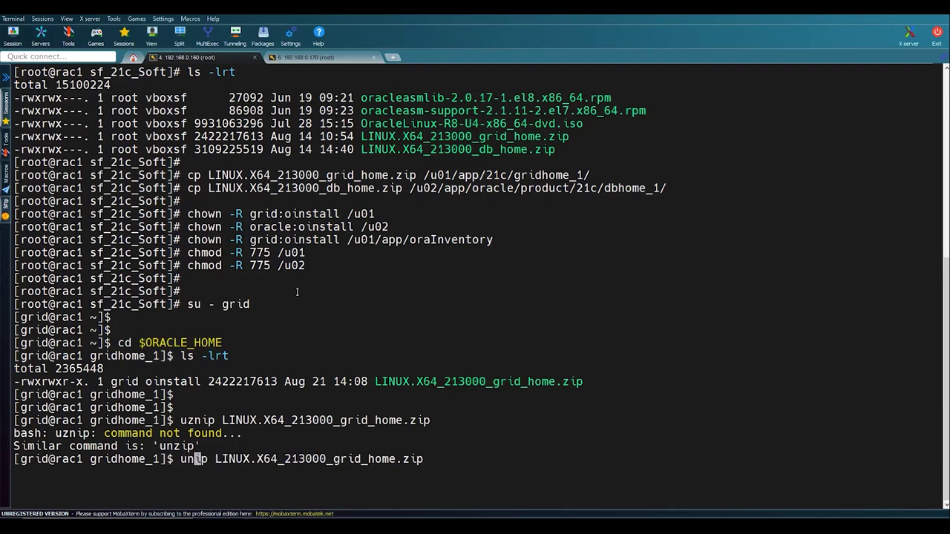
text(z)
key(Return)
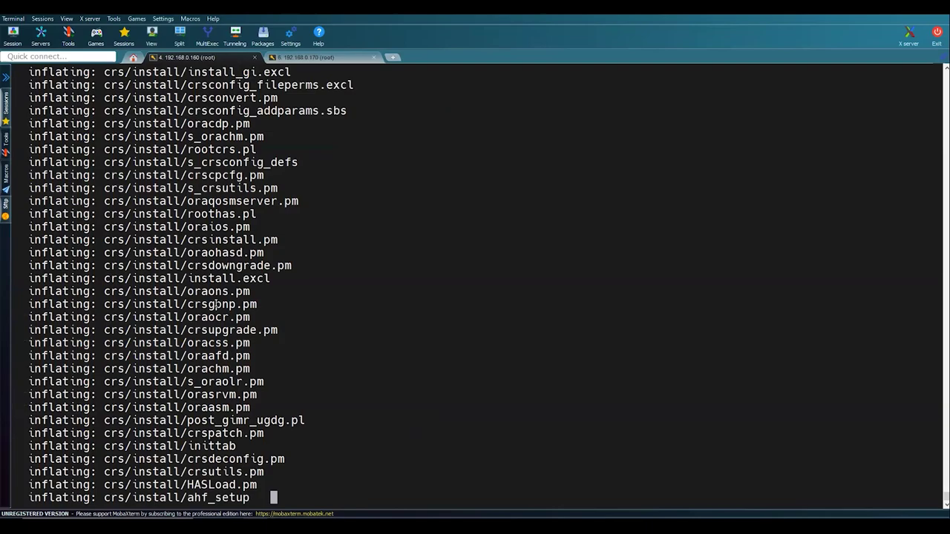
key(alt+Tab)
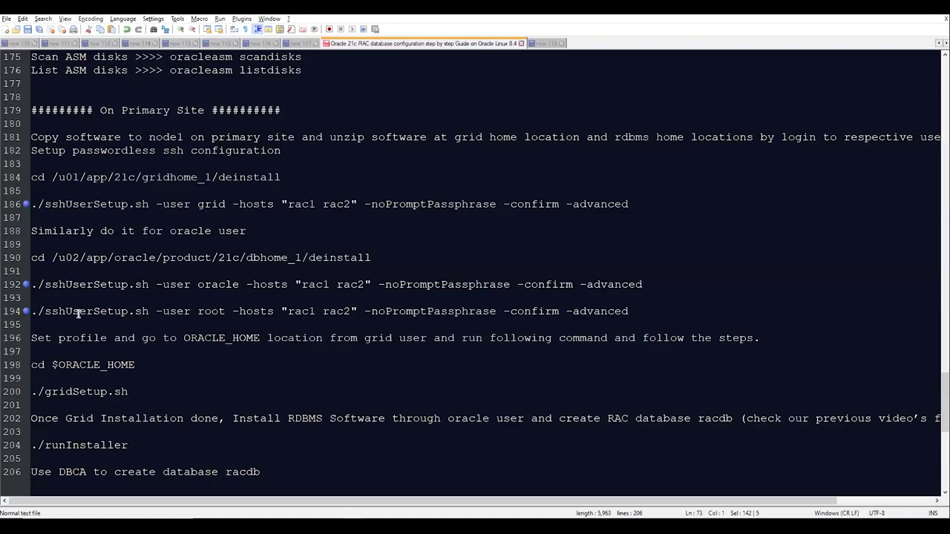
- Review the sshUserSetup.sh commands for grid, oracle and root on lines 186–194
double_click(74, 203)
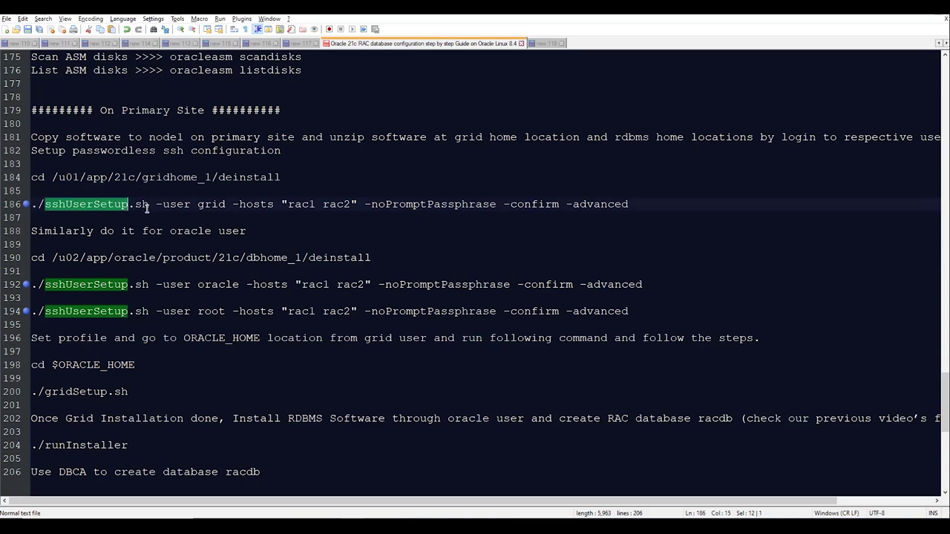
double_click(216, 204)
double_click(221, 284)
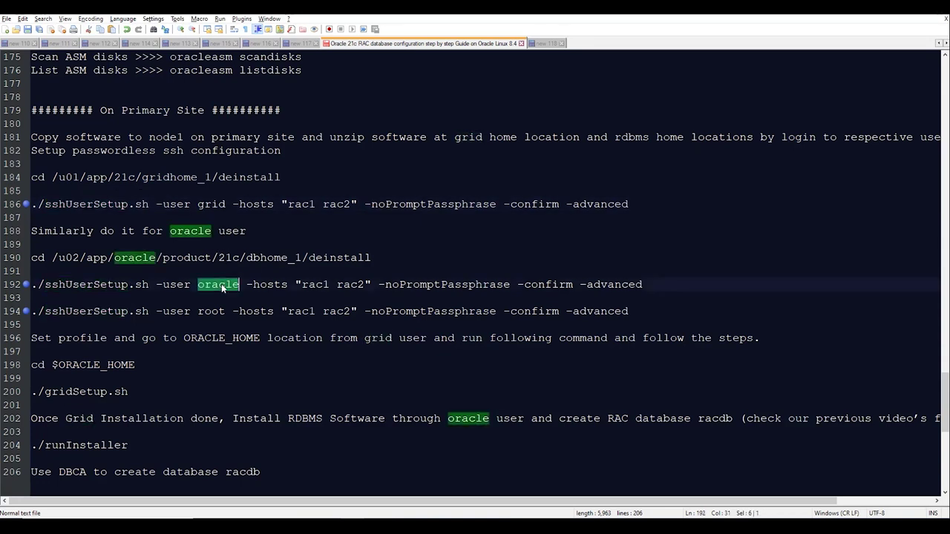
double_click(210, 311)
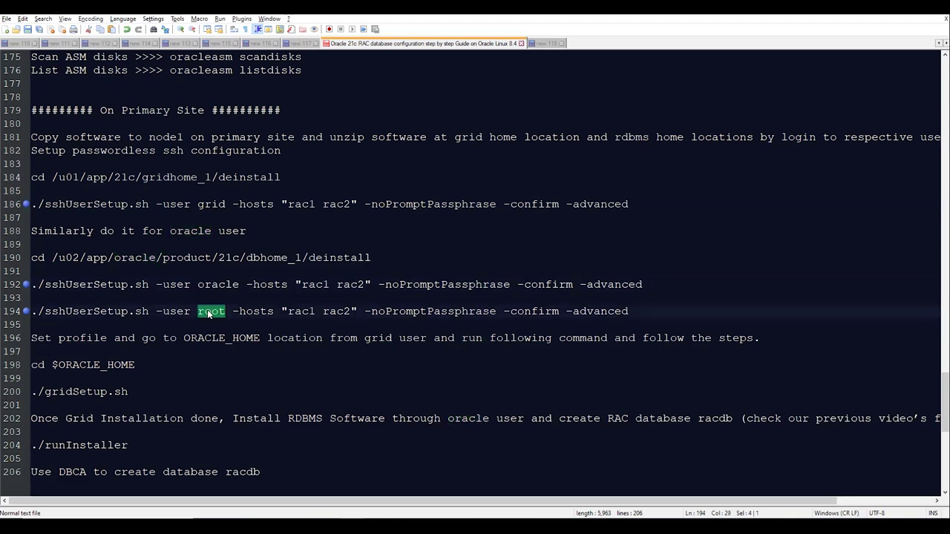
double_click(103, 204)
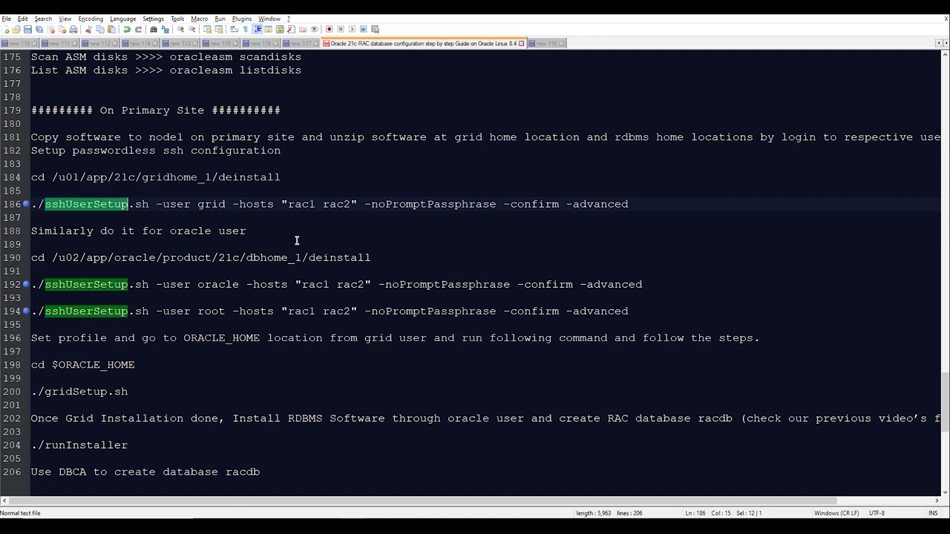
key(alt+Tab)
key(alt+Tab)
scroll(210, 293, down, 2)
scroll(210, 293, up, 5)
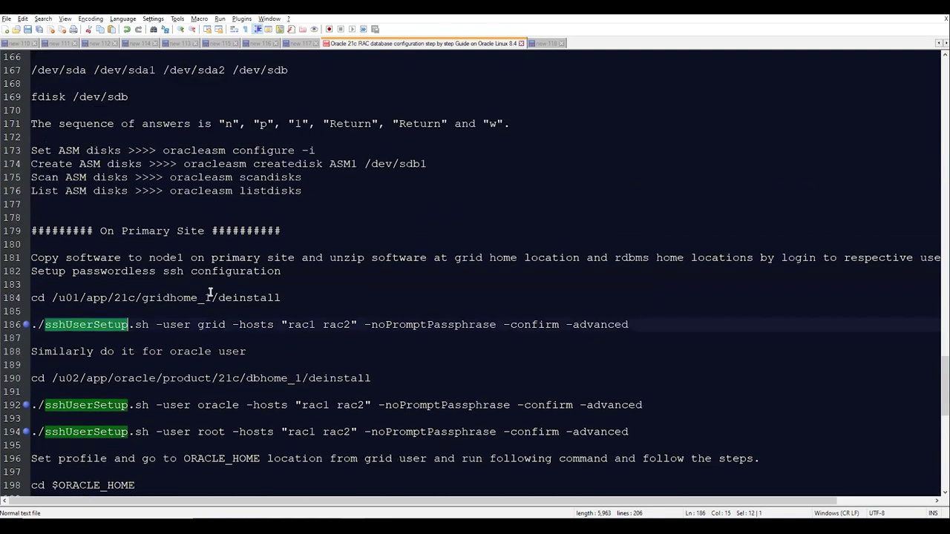
key(alt+Tab)
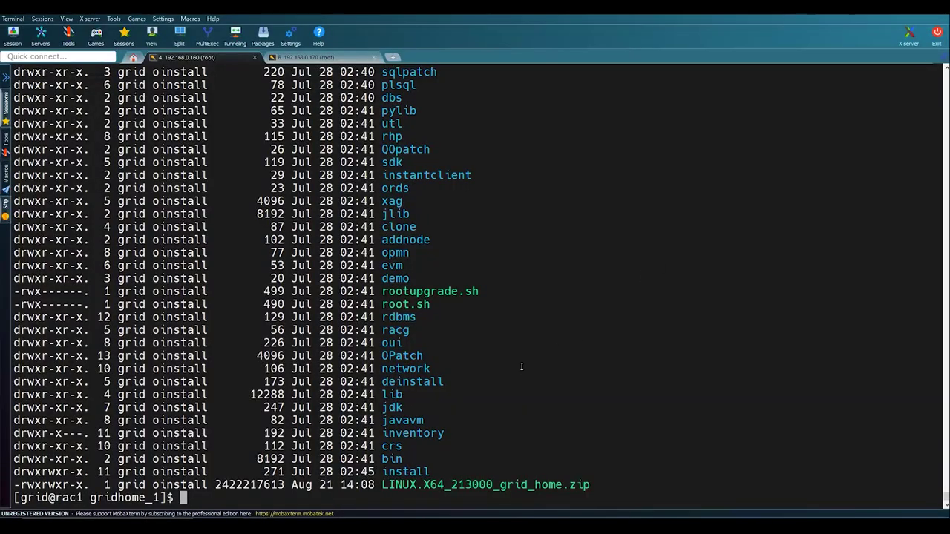
- Delete the extracted grid home zip with rm -rf and log out of grid
double_click(449, 483)
key(ctrl+c)
text(rm -rf)
right_click(449, 484)
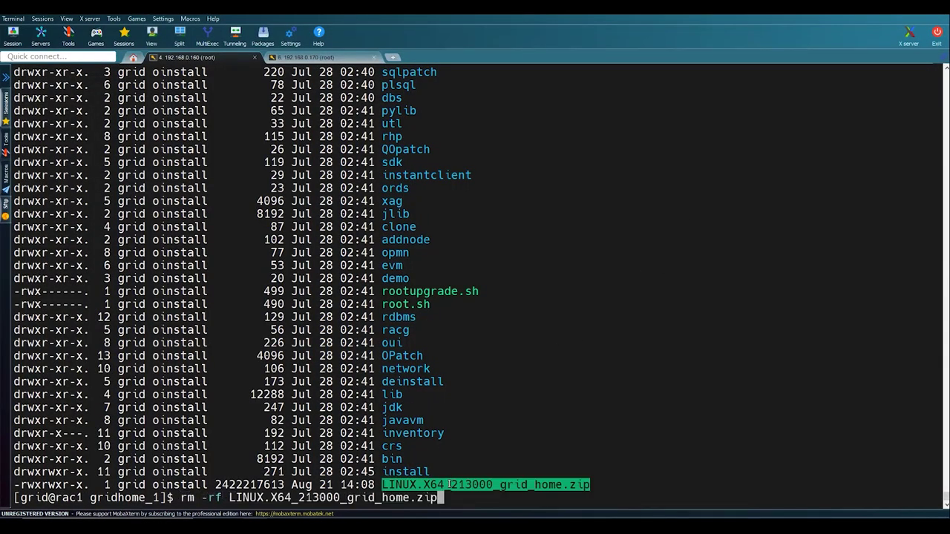
key(Return)
key(Return)
key(Return)
key(Return)
text(exit)
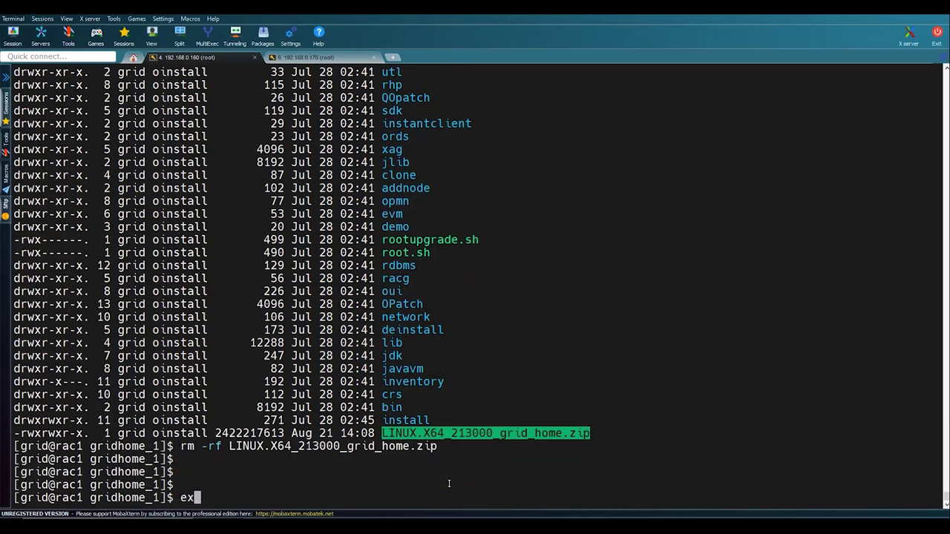
key(Return)
key(Return)
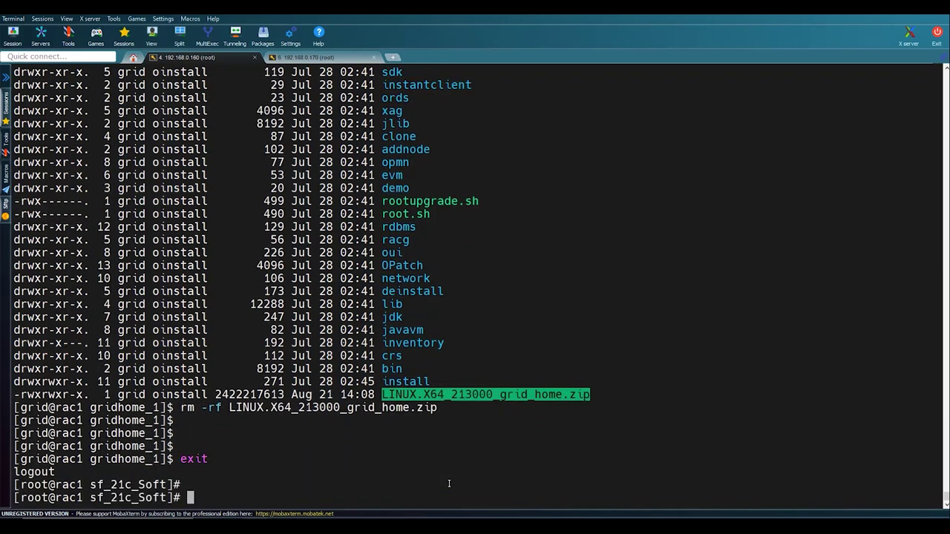
key(Return)
key(Return)
- As oracle, list dbhome_1 and unzip LINUX.X64_213000_db_home.zip there
text(su -)
text( orac)
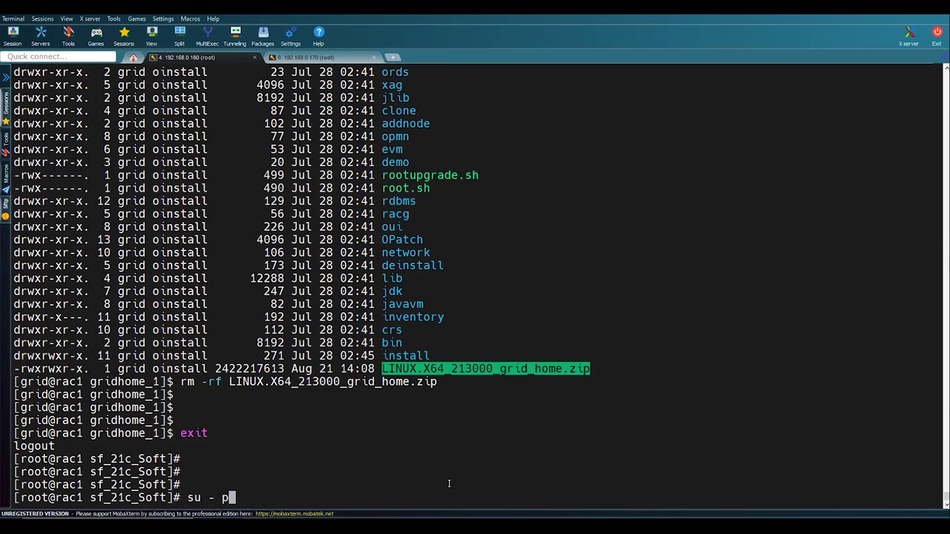
text(le)
key(Return)
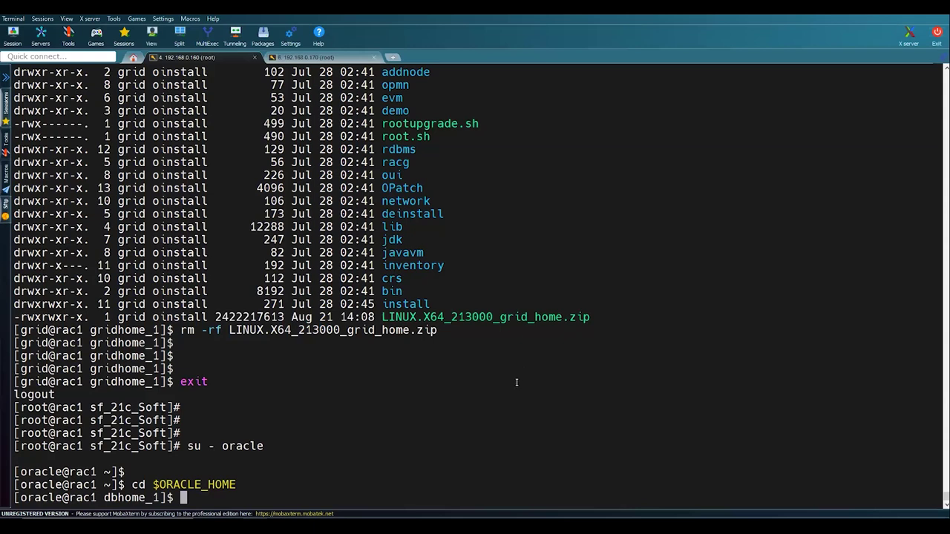
text(ls -lrt)
key(Return)
key(Return)
text(uznipo)
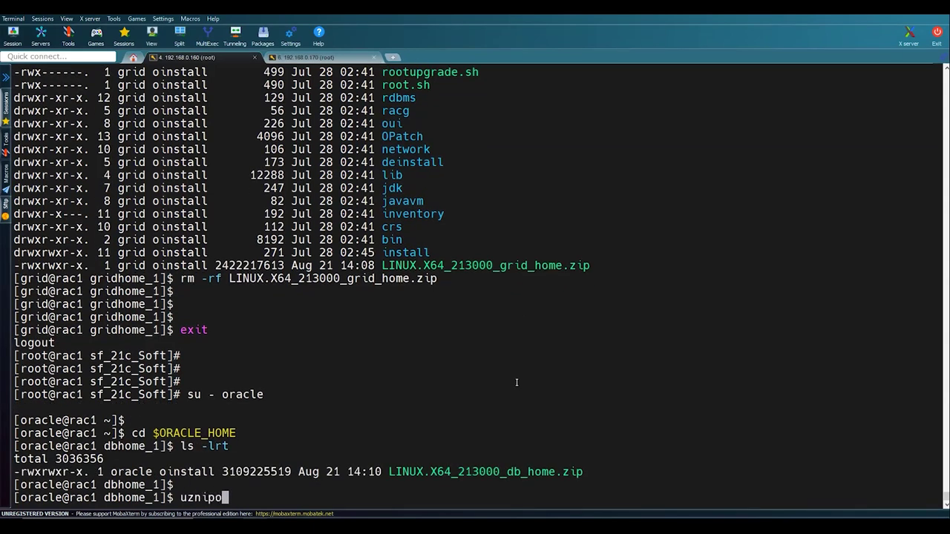
key(BackSpace)
key(BackSpace)
key(BackSpace)
key(BackSpace)
key(BackSpace)
text(nzip L)
key(Tab)
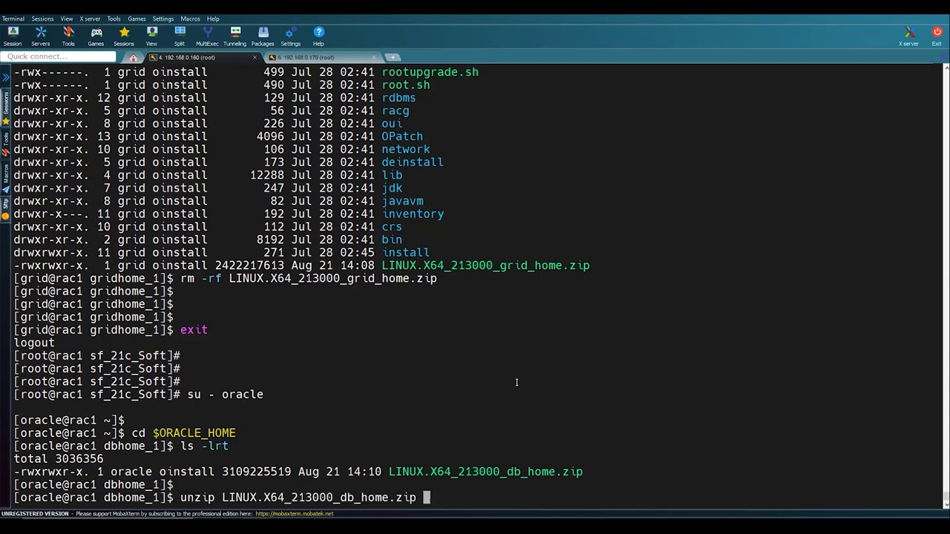
key(Return)
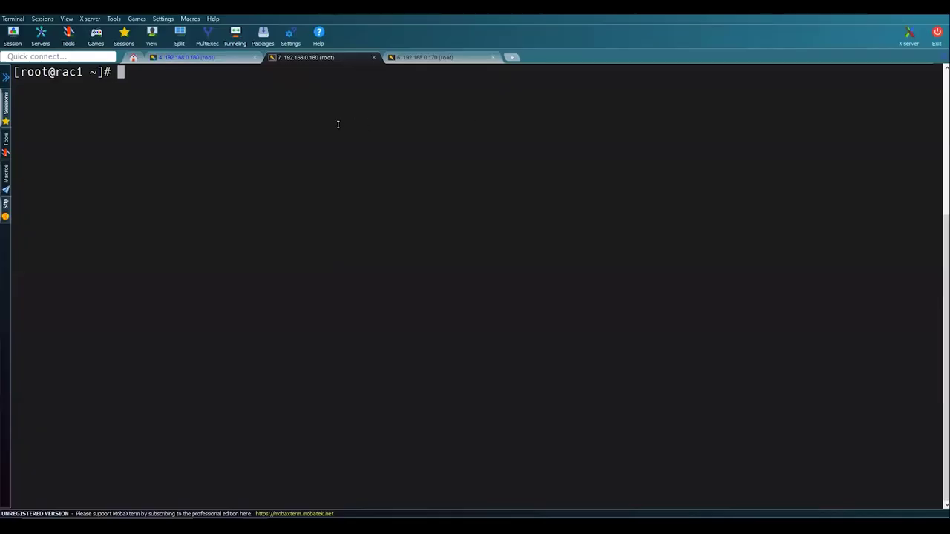
key(Up)
key(Up)
- From rac1, ping rac2 and rac2-priv to check connectivity
key(BackSpace)
key(BackSpace)
key(BackSpace)
key(BackSpace)
key(BackSpace)
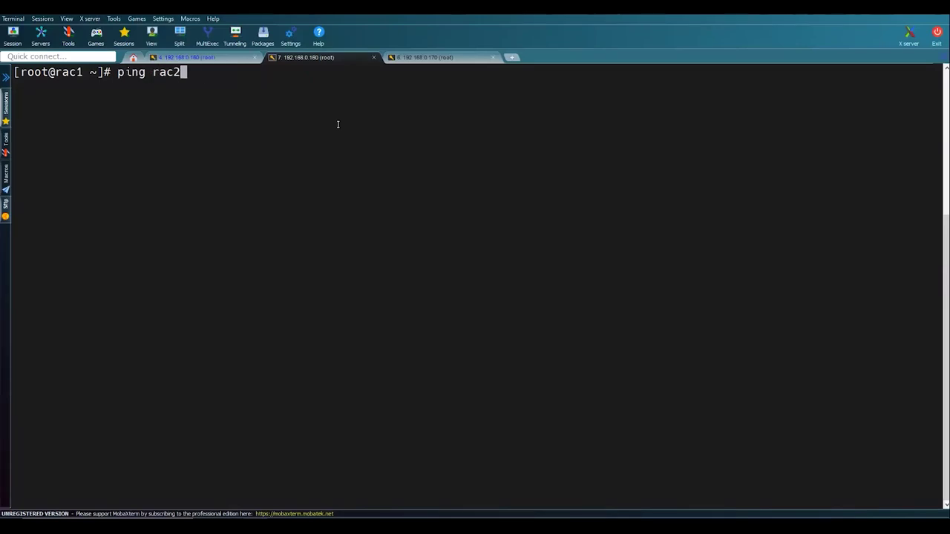
key(Return)
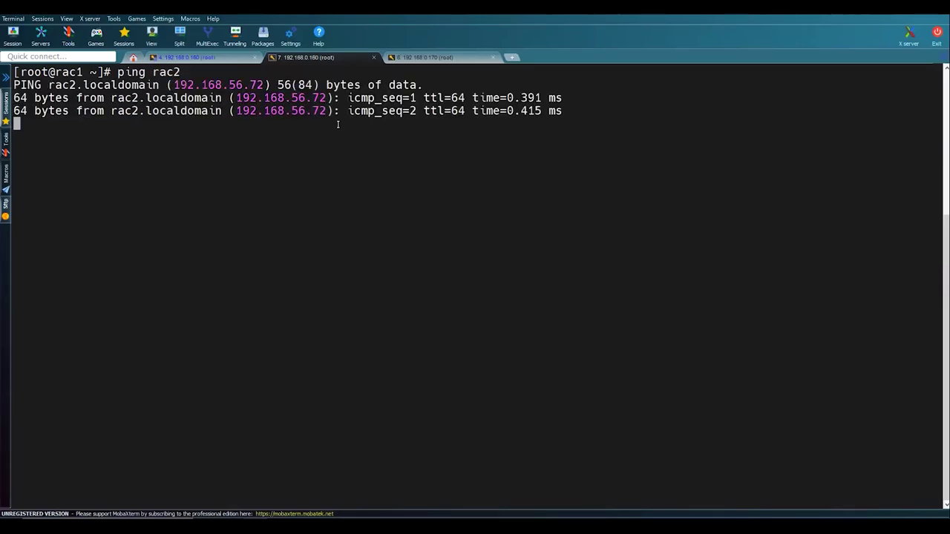
key(ctrl+c)
key(Up)
key(Up)
key(Up)
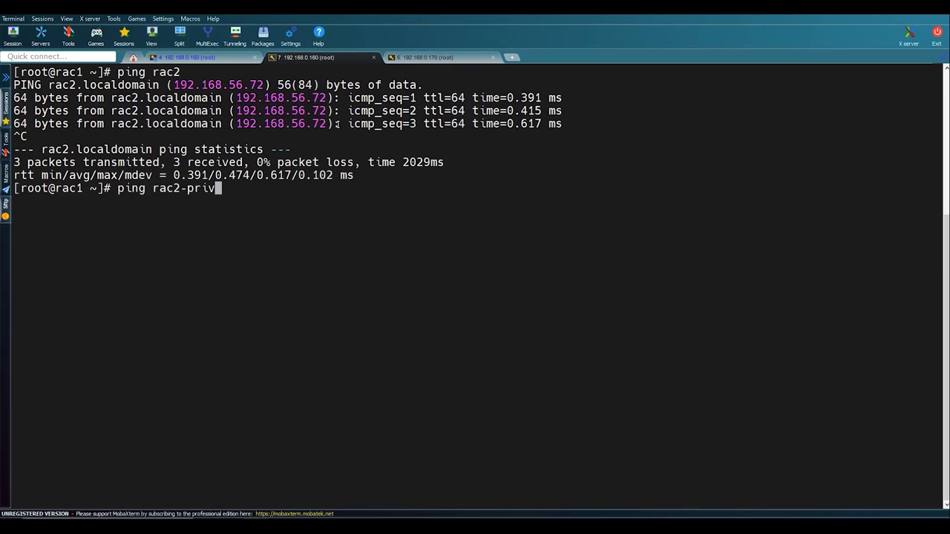
key(Return)
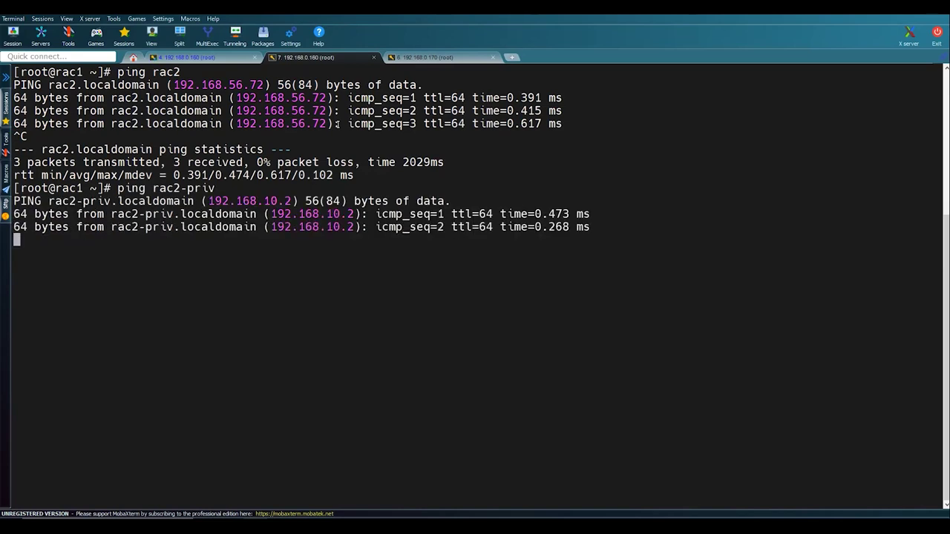
key(ctrl+c)
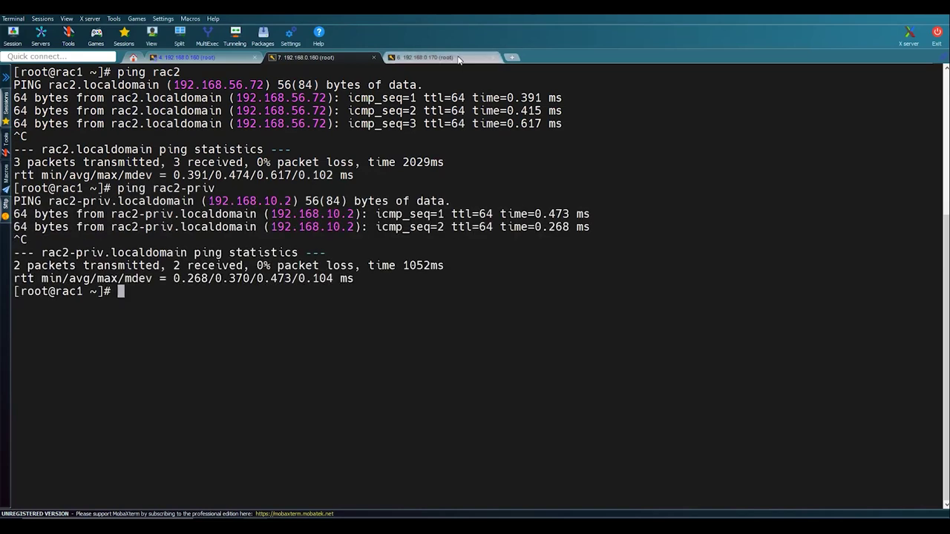
- From rac2, ping rac1 and rac1-priv, confirming 0% packet loss
click(457, 55)
key(Up)
key(Up)
key(BackSpace)
key(BackSpace)
key(BackSpace)
key(BackSpace)
key(BackSpace)
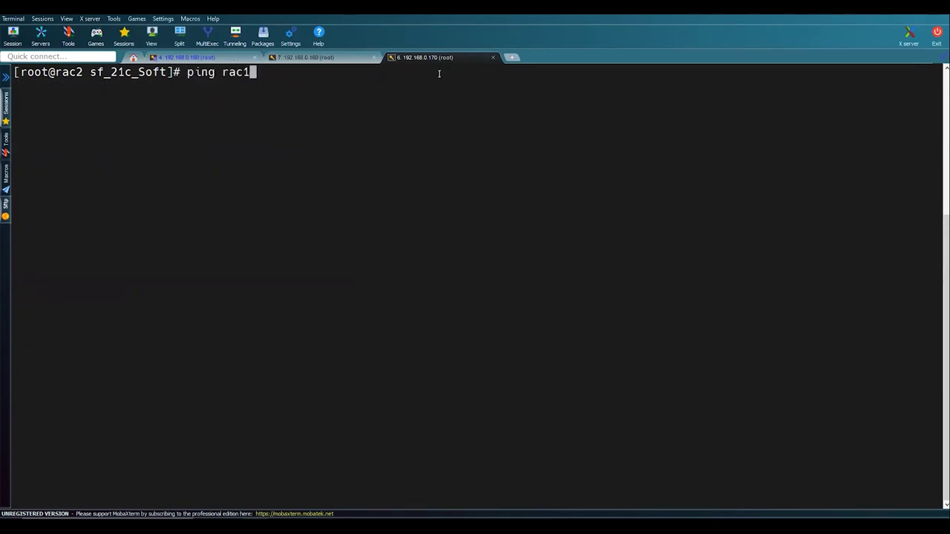
key(Return)
key(ctrl+c)
key(Up)
key(Up)
key(Up)
key(Return)
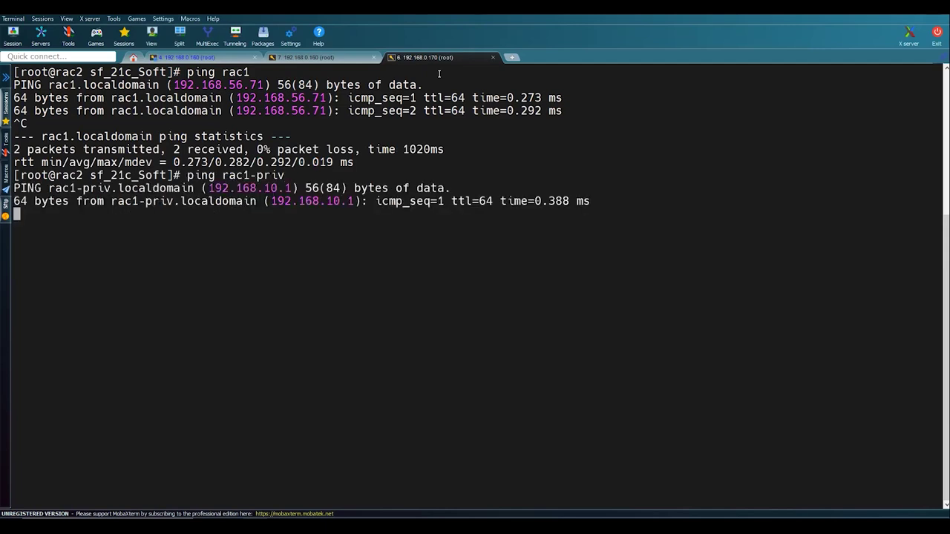
key(ctrl+c)
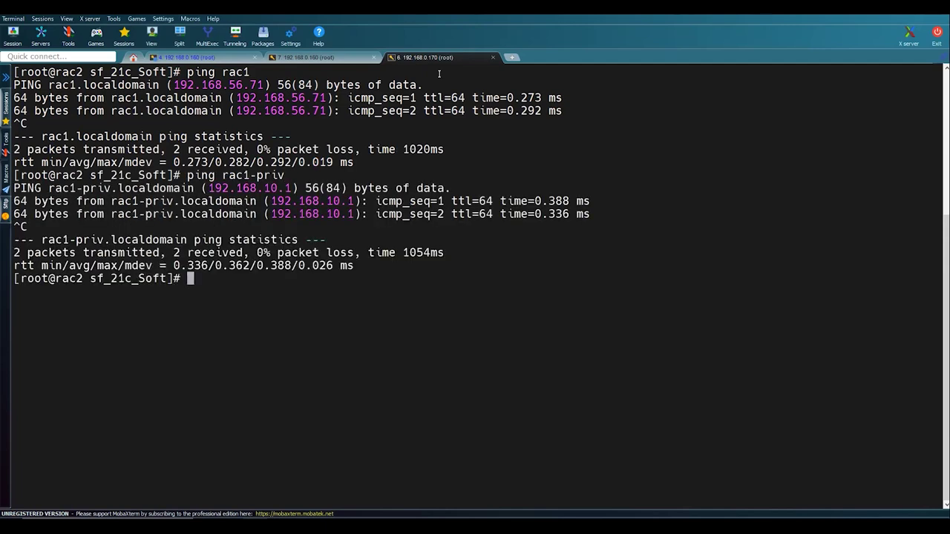
click(237, 57)
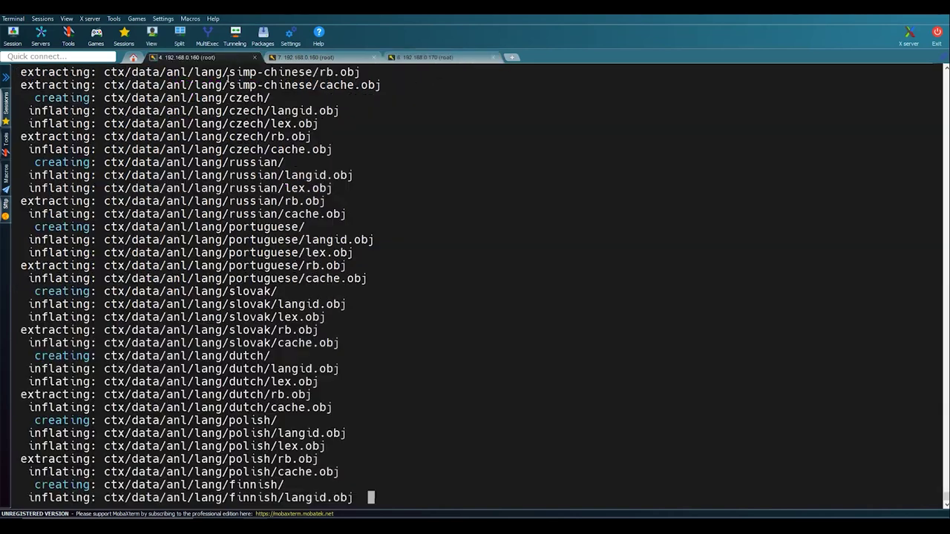
click(309, 57)
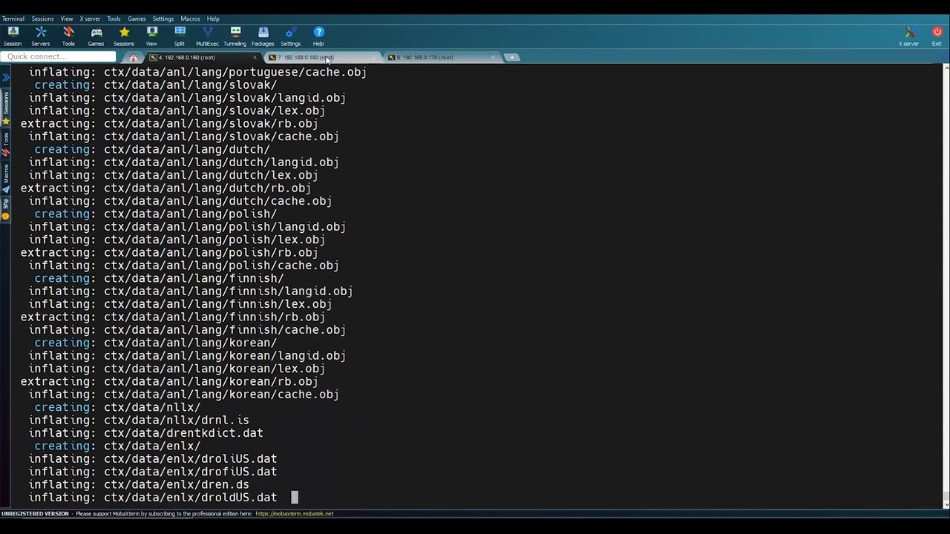
key(alt+Tab)
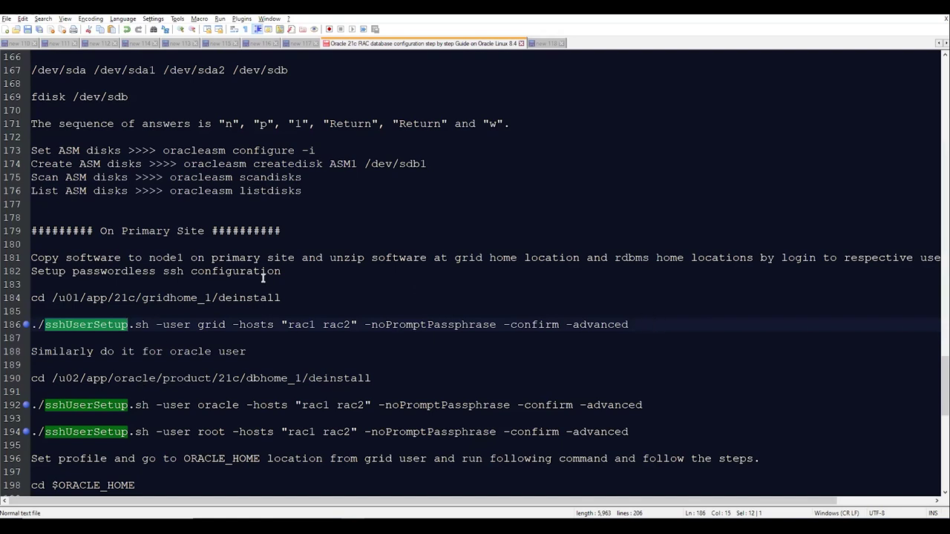
- As grid on rac1, change into /u01/app/21c/gridhome_1/deinstall using the guide's cd command
drag(291, 298, 26, 306)
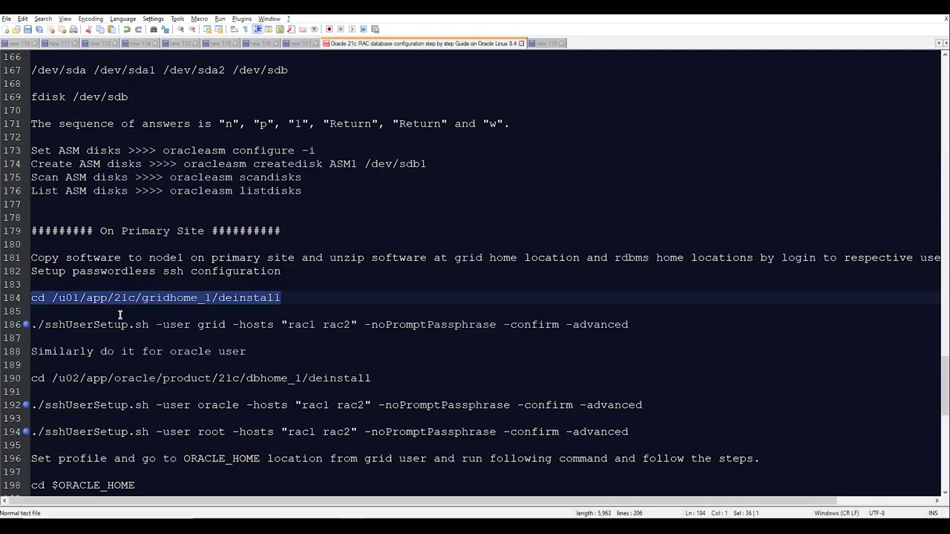
key(alt+Tab)
text(su - grid)
key(Return)
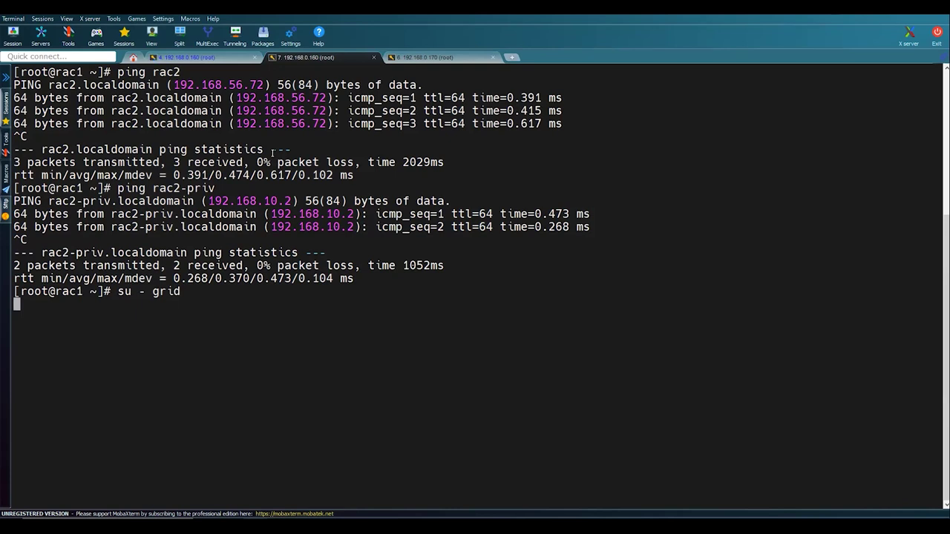
text(cd)
right_click(322, 126)
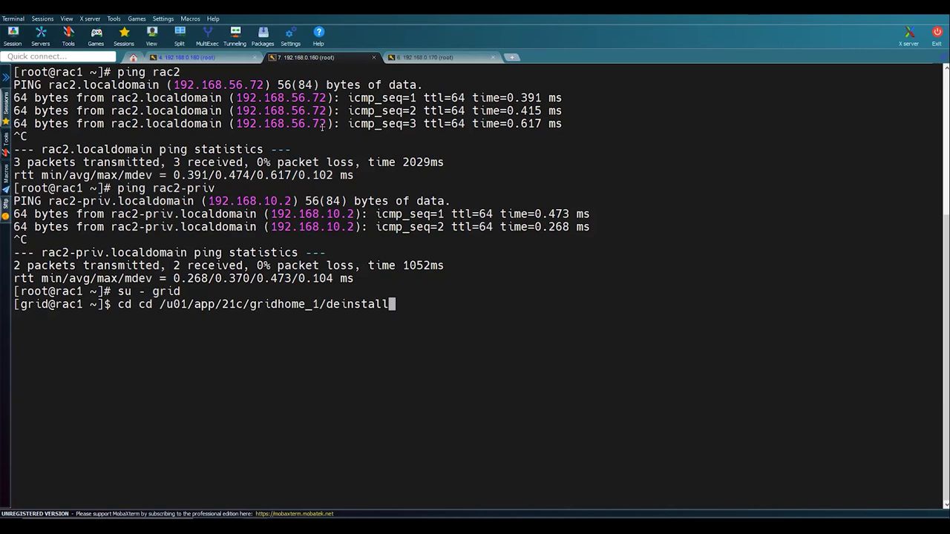
key(Return)
right_click(322, 126)
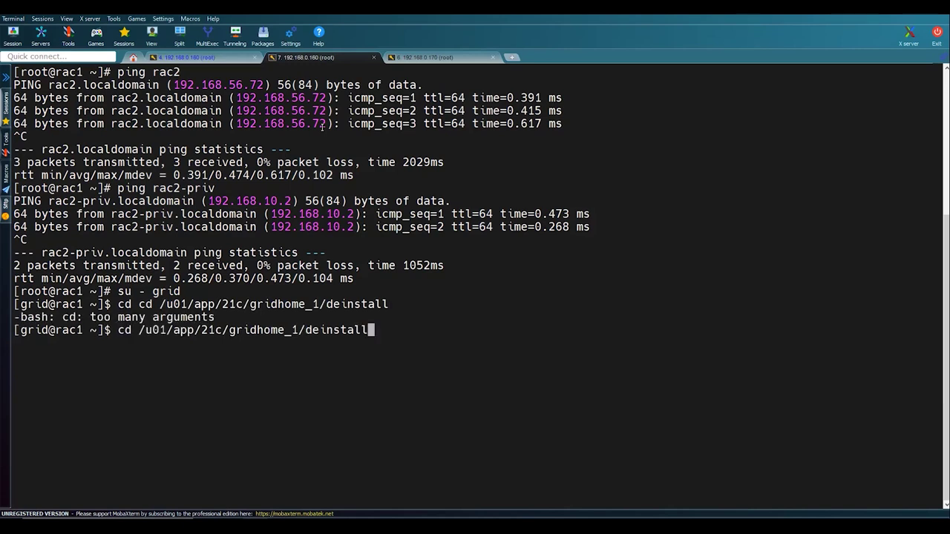
key(Return)
- Clear the screen and list the deinstall directory, showing sshUserSetup.sh
text(clear)
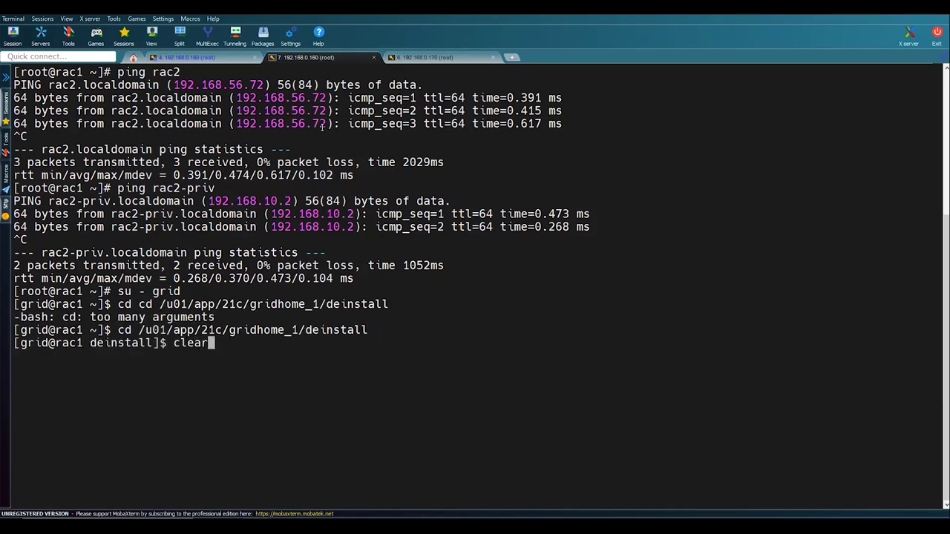
key(Return)
text(ls -lrt)
key(Return)
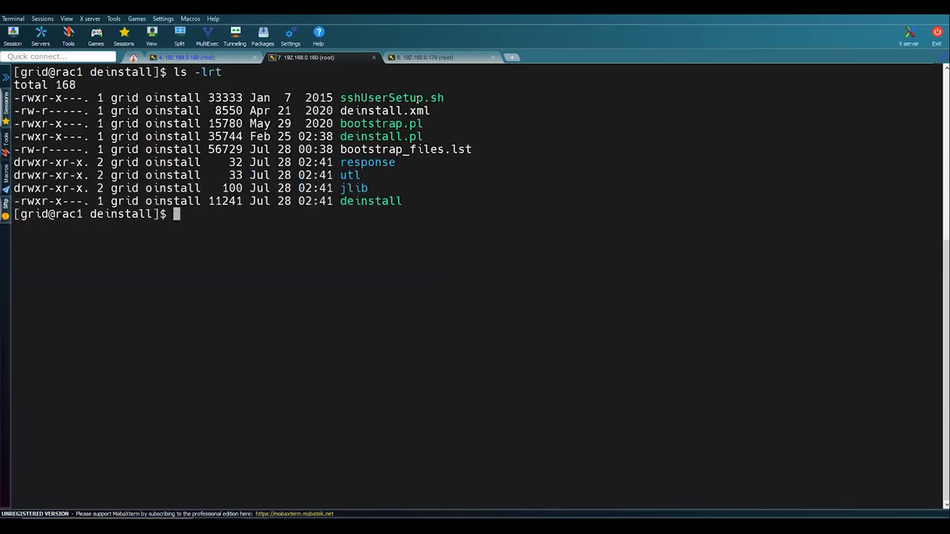
key(alt+Tab)
click(636, 324)
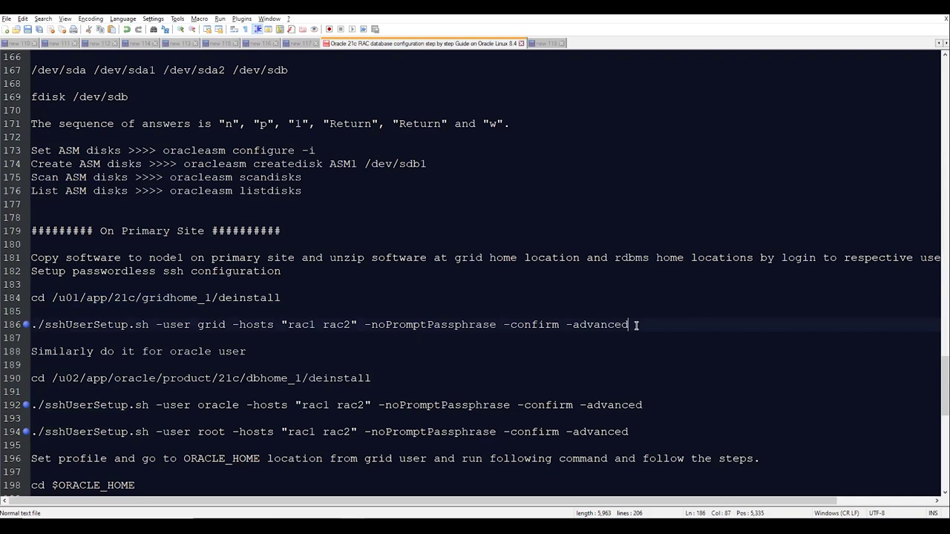
- Copy the grid sshUserSetup.sh command from Notepad++ and run it in the terminal
key(shift+Home)
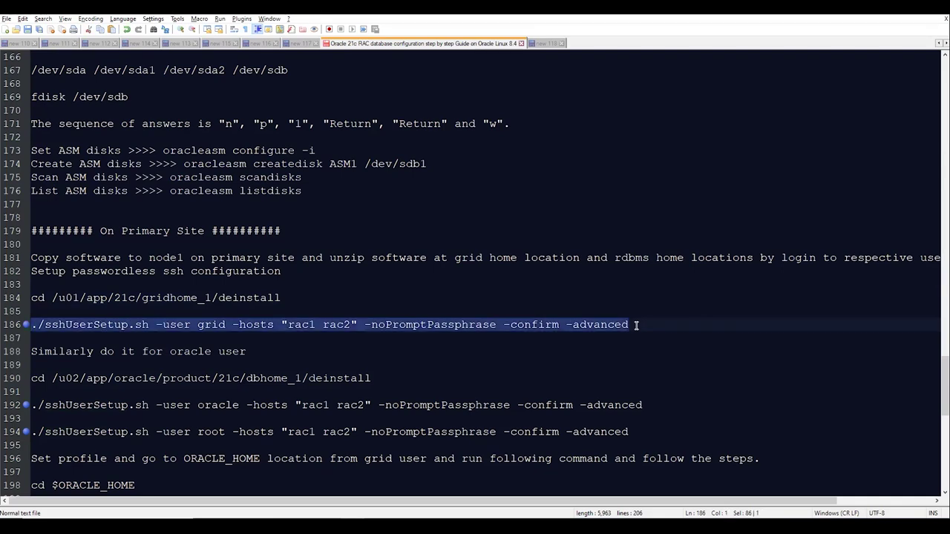
key(ctrl+c)
key(alt+Tab)
right_click(636, 325)
key(Return)
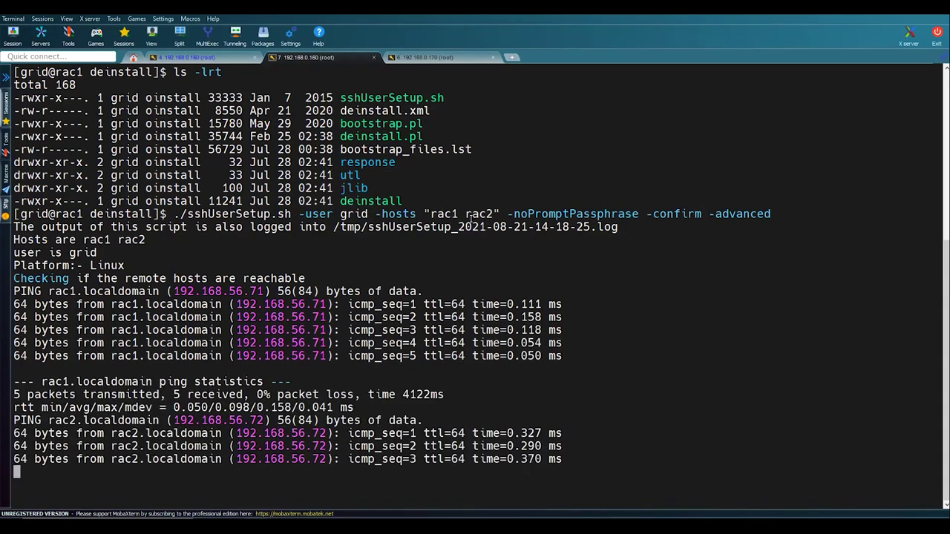
click(223, 58)
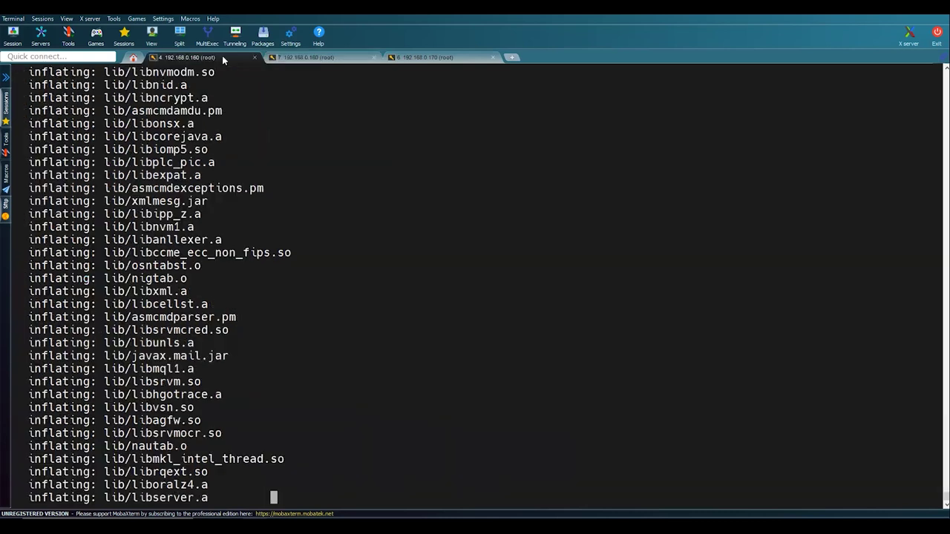
click(287, 58)
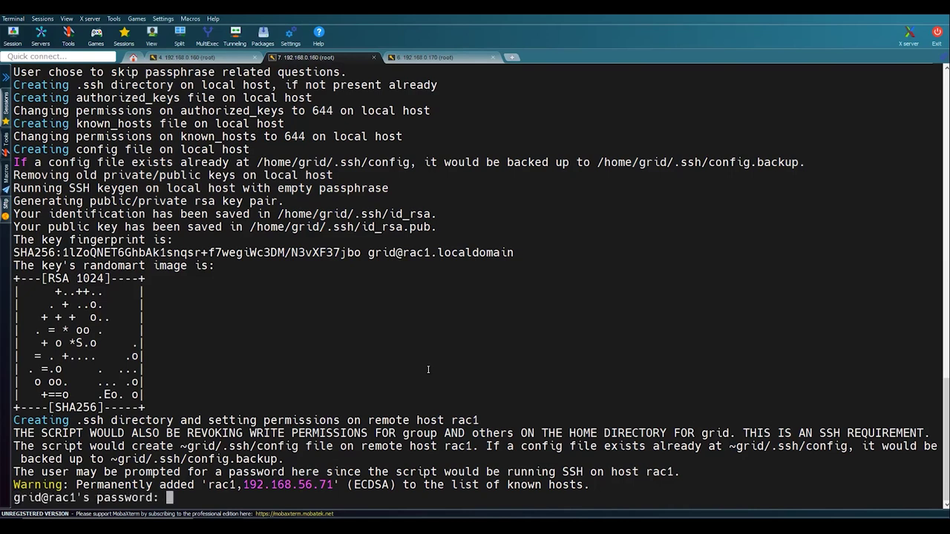
- Enter the grid password for rac1 and rac2 at each prompt until the script finishes
key(Return)
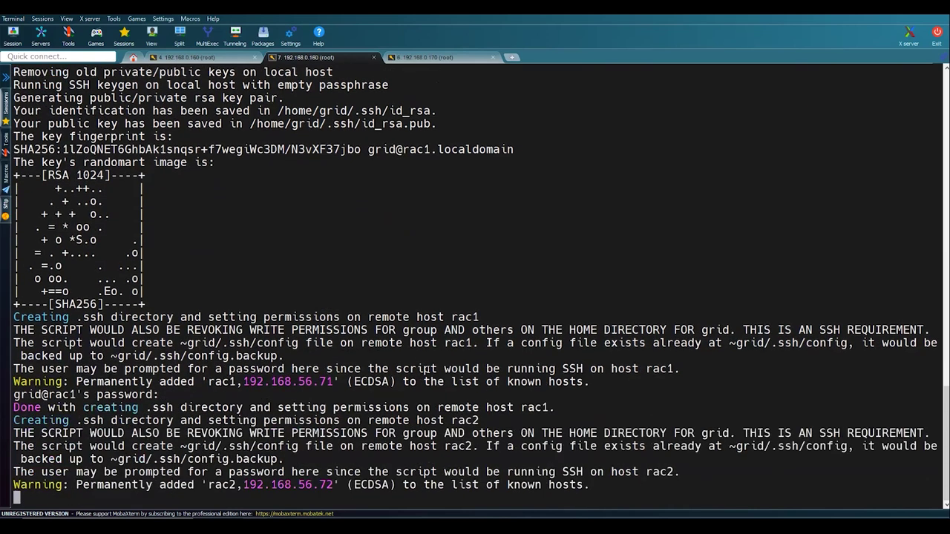
key(Return)
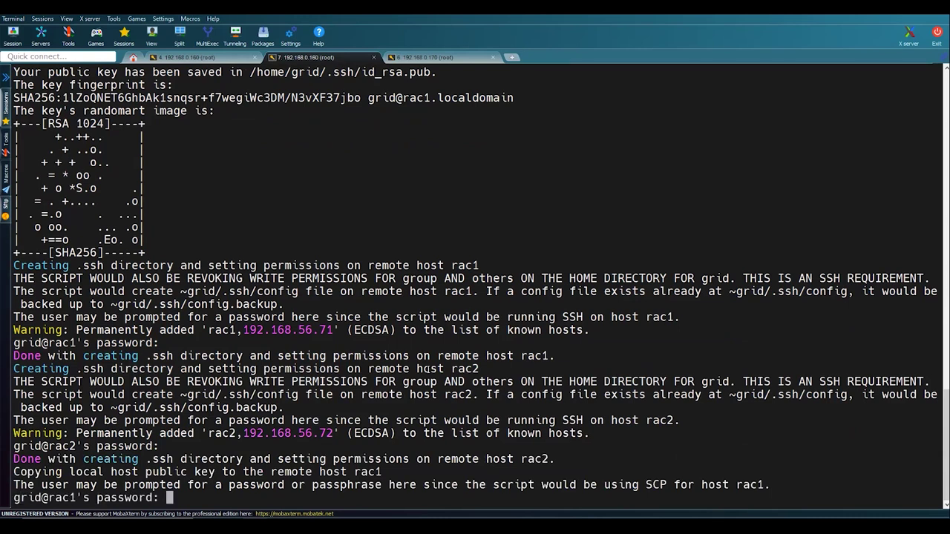
key(Return)
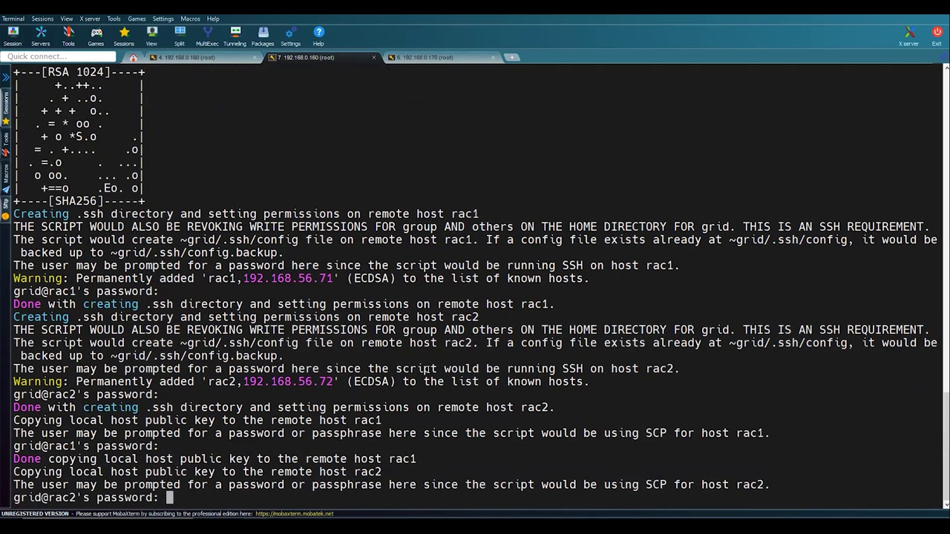
key(Return)
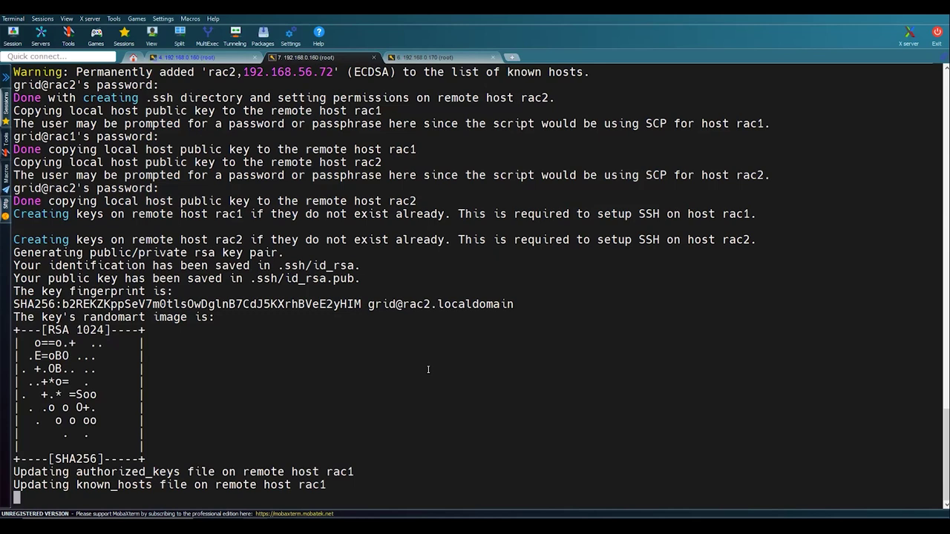
click(198, 58)
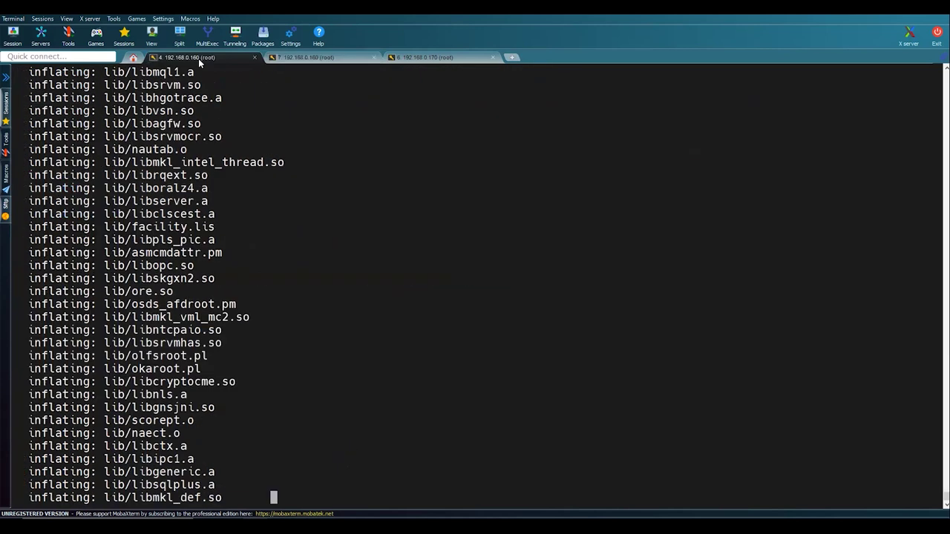
click(303, 57)
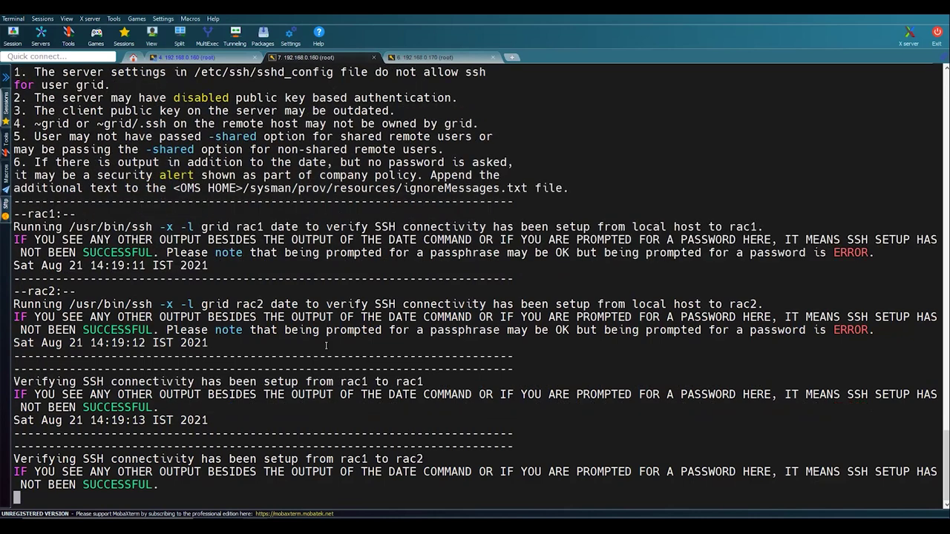
key(Return)
key(Return)
key(Return)
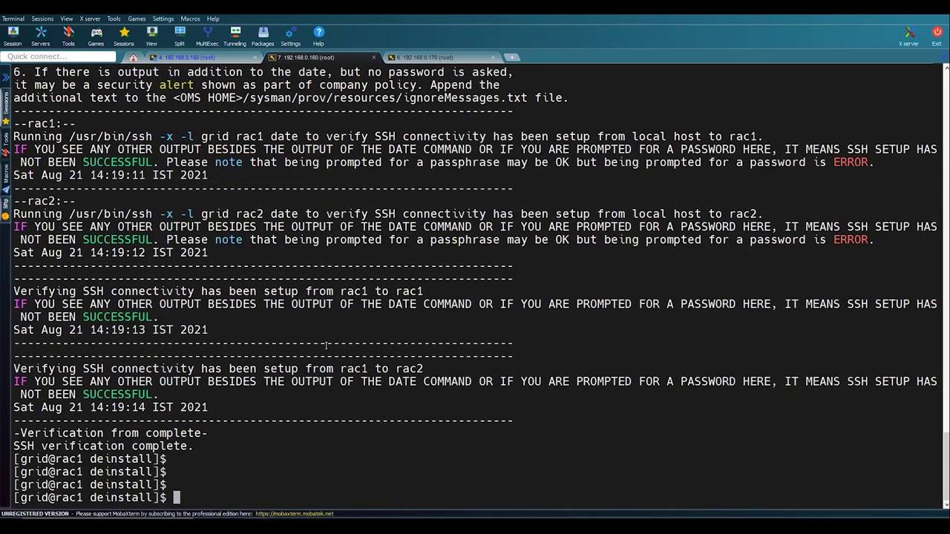
- Test passwordless login with ssh rac2, then ssh rac1 from rac2
text(ssh rac2)
key(Return)
key(Return)
key(Return)
text(ssh rac2)
key(BackSpace)
text(1)
key(Return)
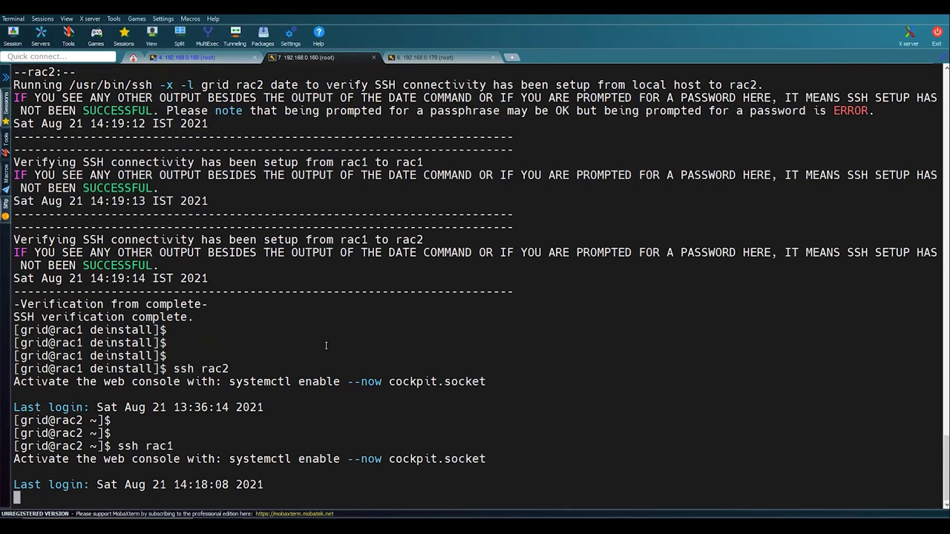
- Exit the rac2 and rac1 ssh logins, return to the deinstall directory and list it
text(exit)
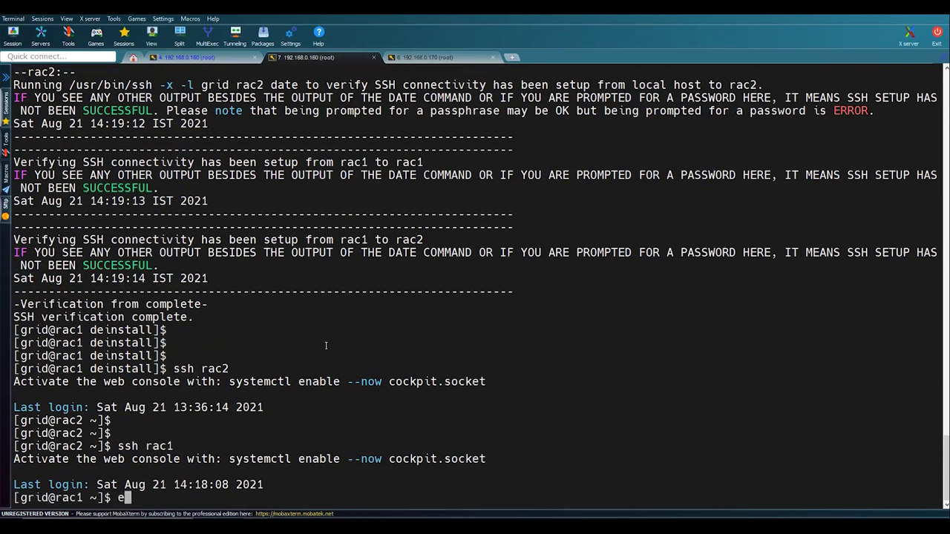
key(Return)
key(Return)
key(Return)
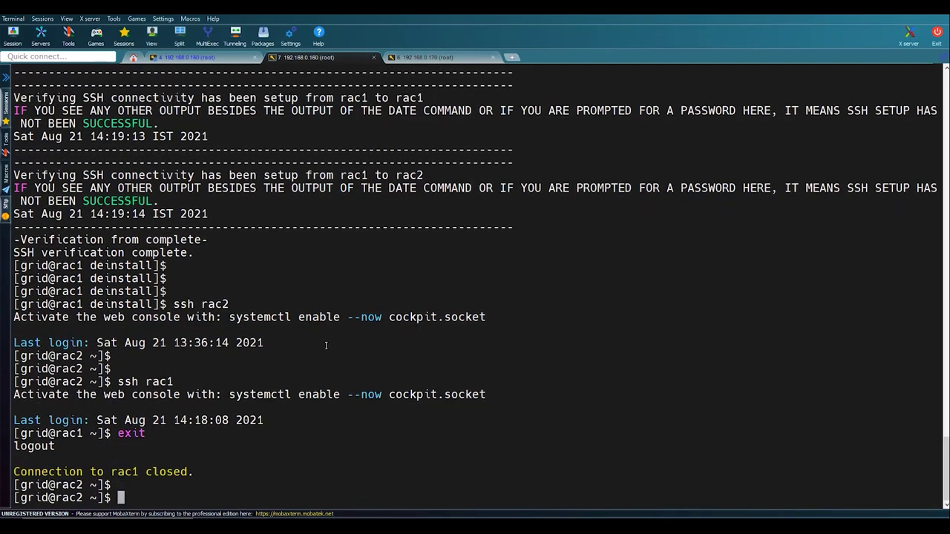
text(exit)
key(Return)
key(Return)
key(Return)
key(Return)
text(cd)
key(Return)
text(cle)
key(BackSpace)
key(BackSpace)
text(d -)
key(Return)
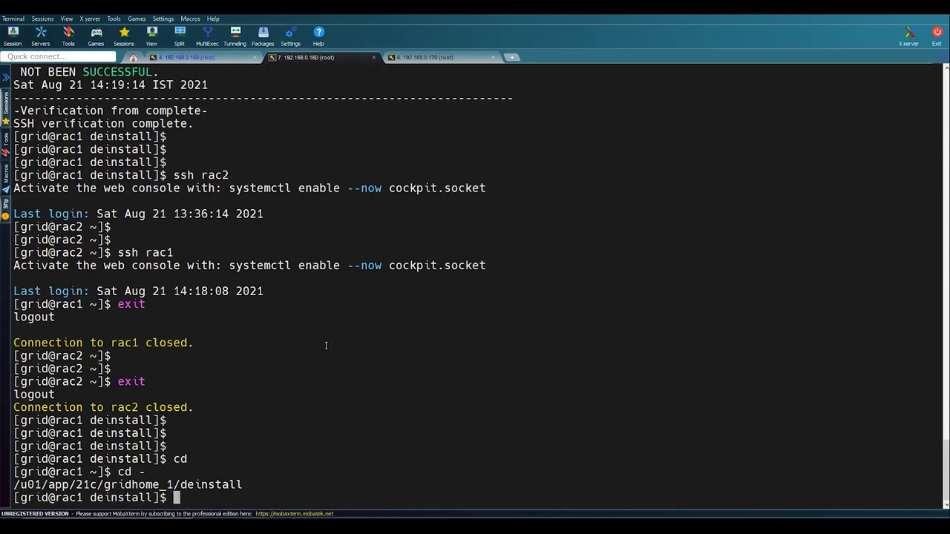
key(Return)
key(Return)
text(ls -lrt)
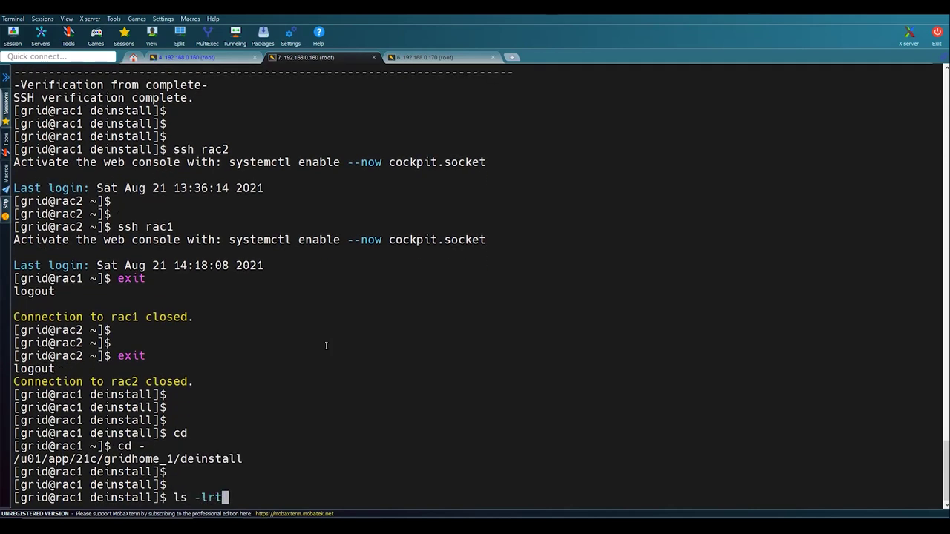
key(Return)
- Print the deinstall directory path and exit from grid back to root
key(Return)
key(Return)
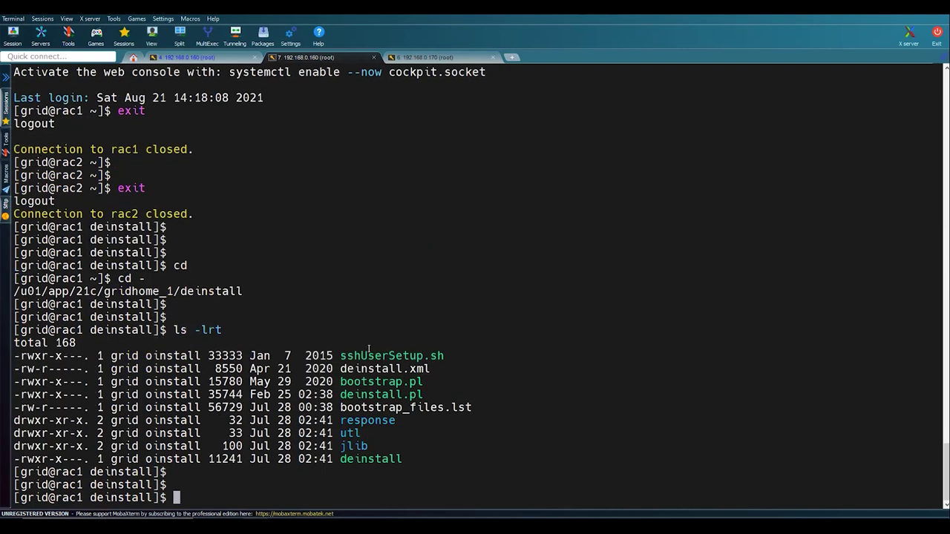
text(pwd)
key(Return)
text(exit)
key(Return)
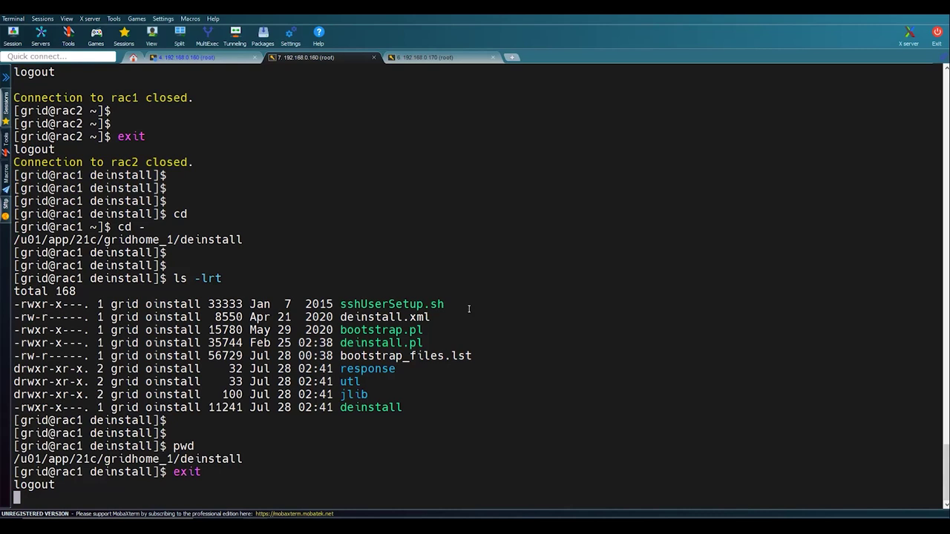
key(Return)
key(Return)
- Copy /u01/app/21c/gridhome_1/deinstall/sshUserSetup.sh into root's home directory
text(s)
key(BackSpace)
text(cp)
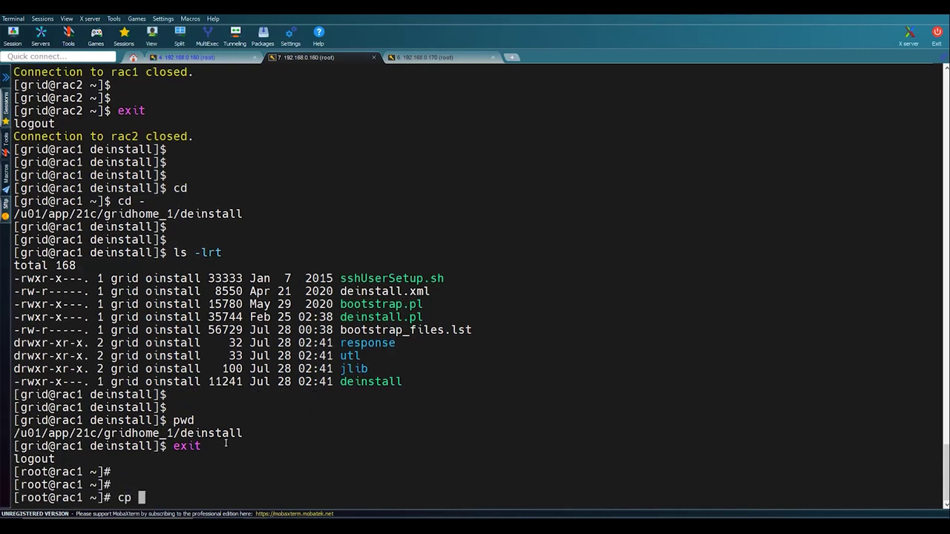
double_click(230, 435)
right_click(230, 435)
text(/)
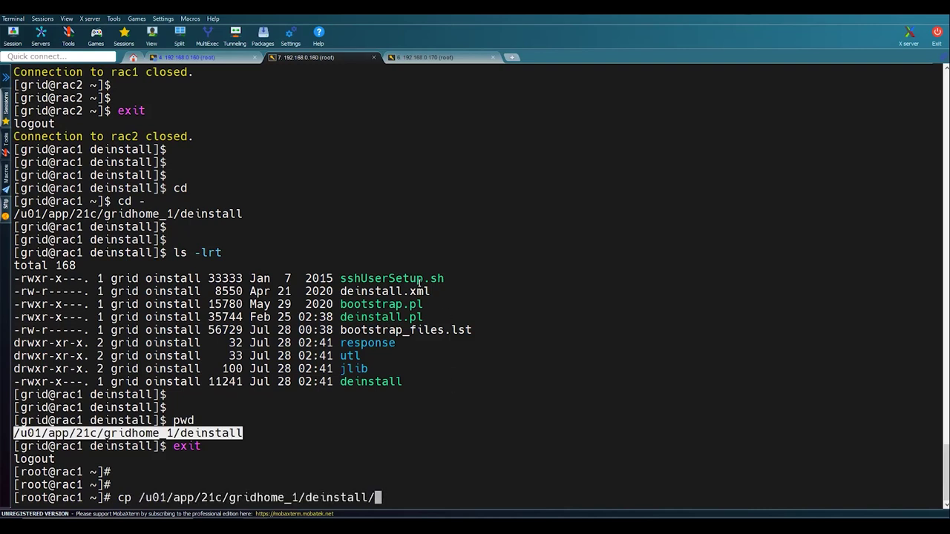
double_click(421, 279)
right_click(421, 280)
text(.sh .)
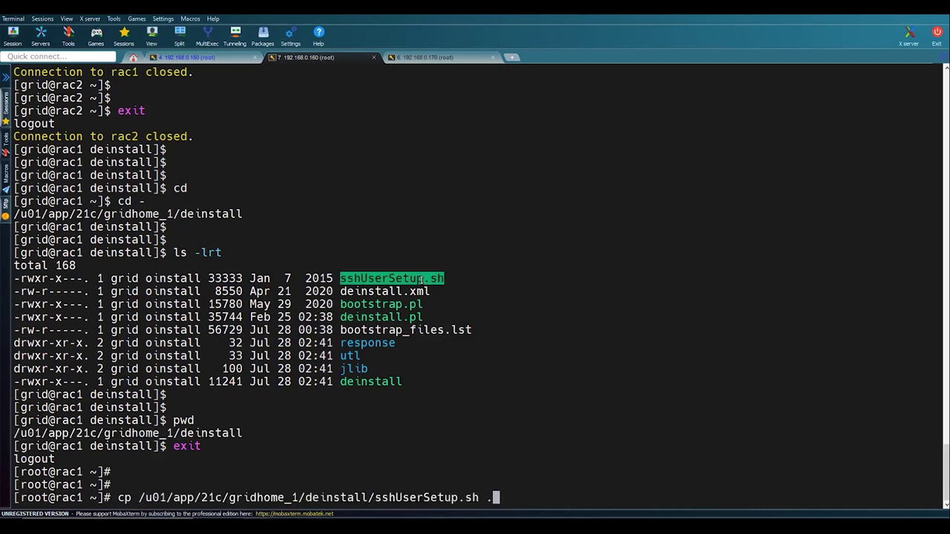
key(Return)
key(Return)
key(Return)
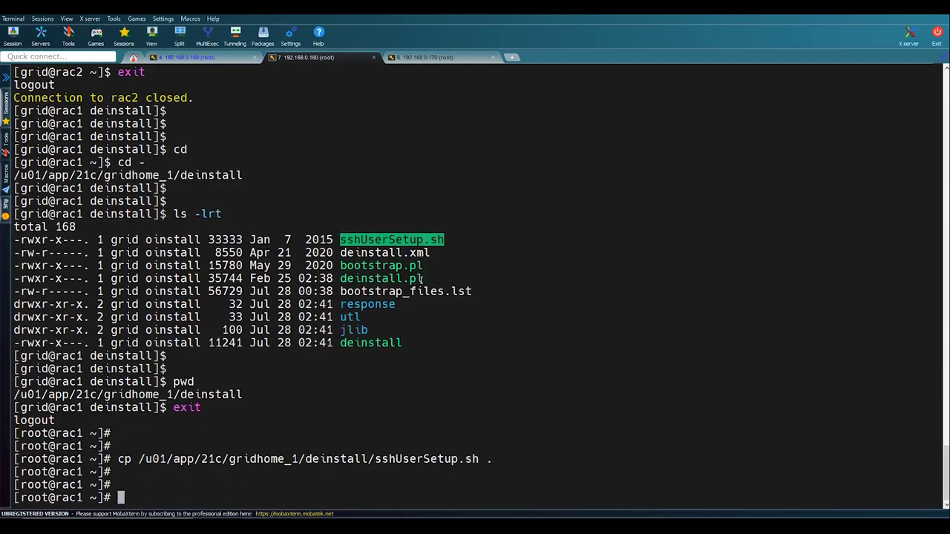
key(alt+Tab)
click(645, 435)
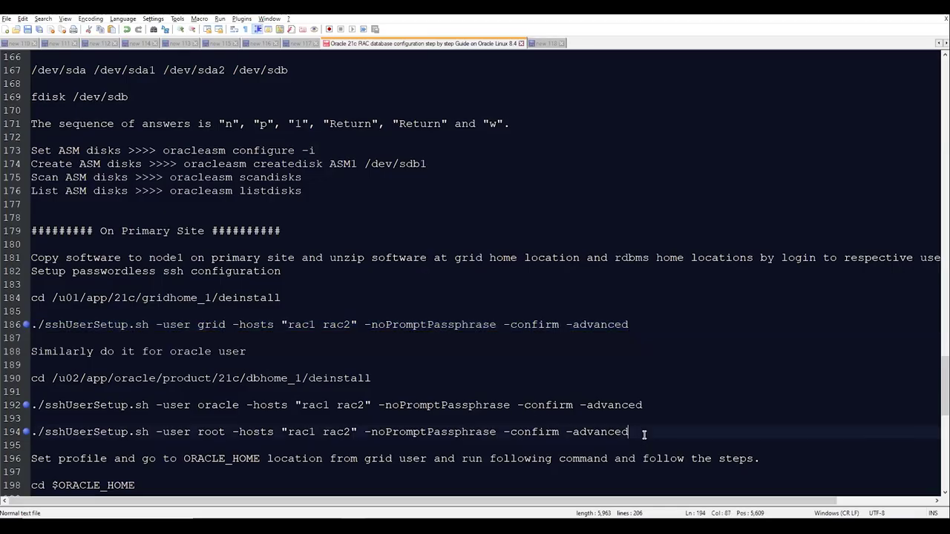
- Paste the root sshUserSetup.sh command from line 194 at the root prompt and run it
key(shift+Home)
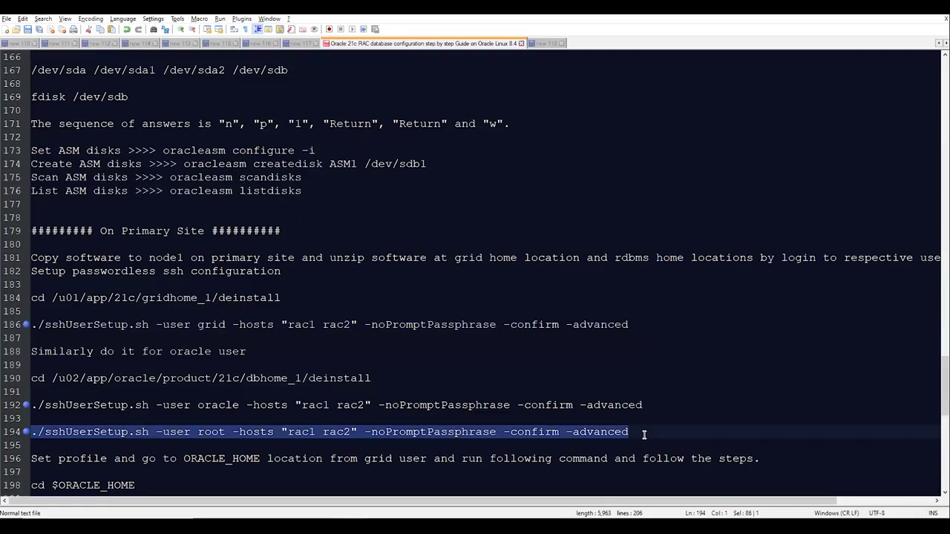
key(alt+Tab)
right_click(644, 435)
key(Return)
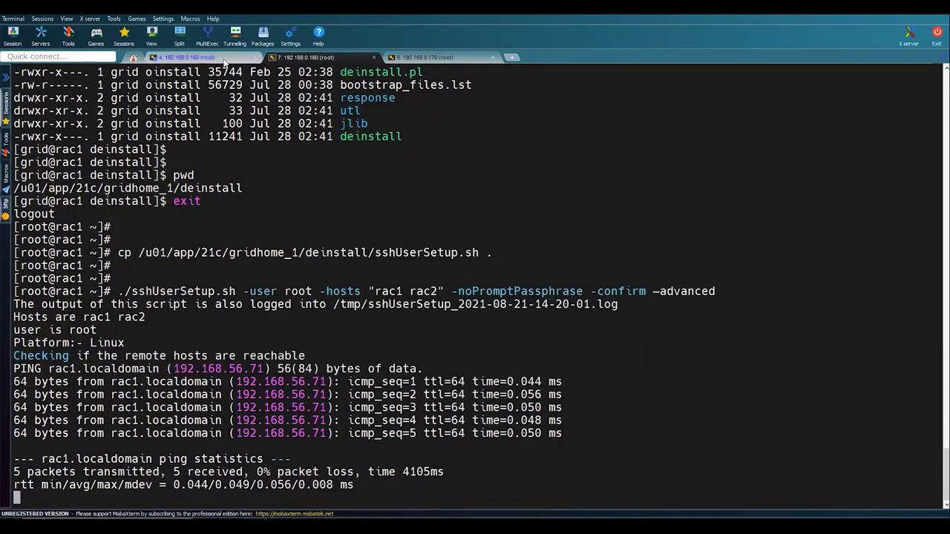
click(185, 57)
click(293, 58)
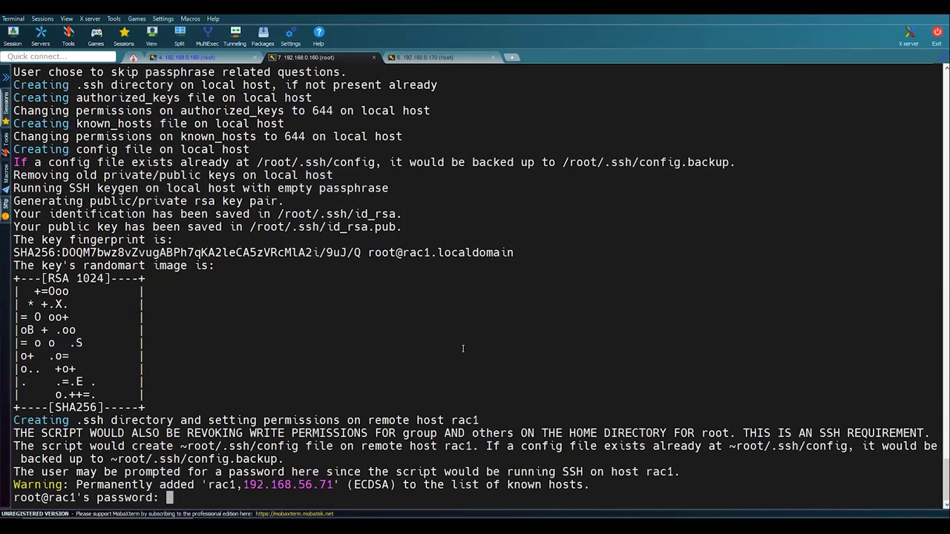
- Enter root's passwords for rac1 and rac2, then list root's home directory
key(Return)
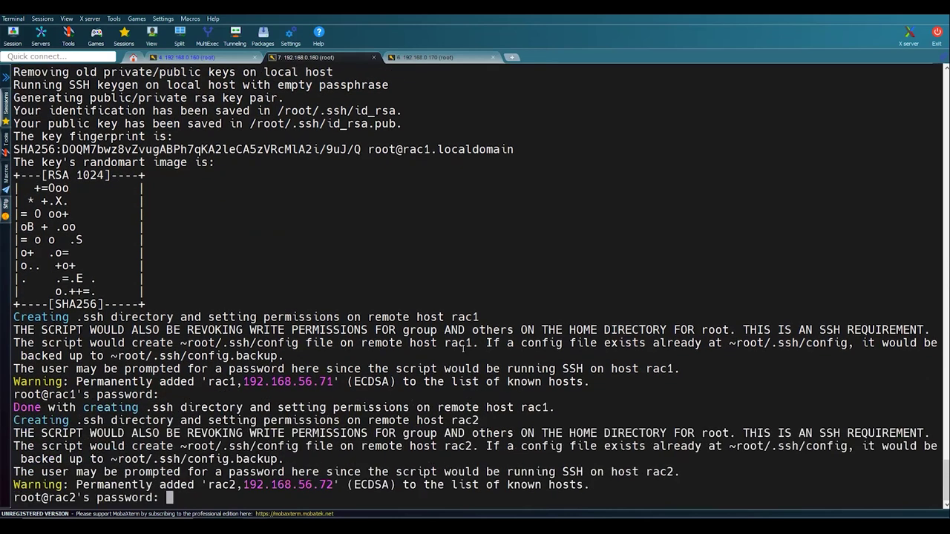
key(Return)
key(Return)
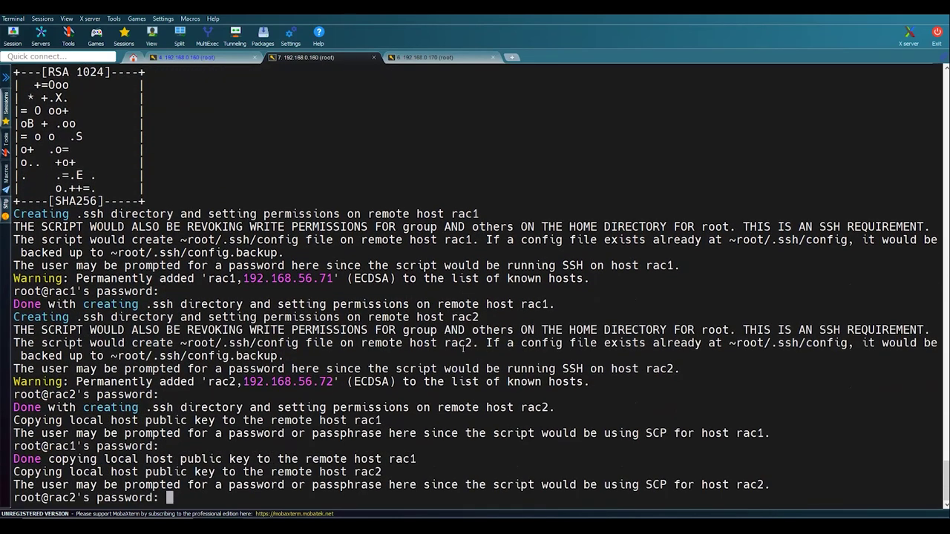
key(Return)
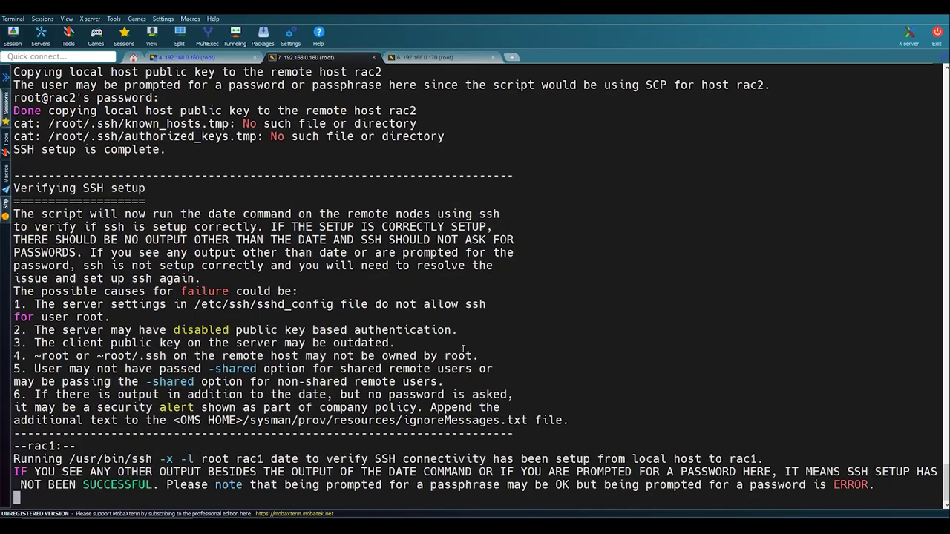
key(Return)
key(Return)
key(Return)
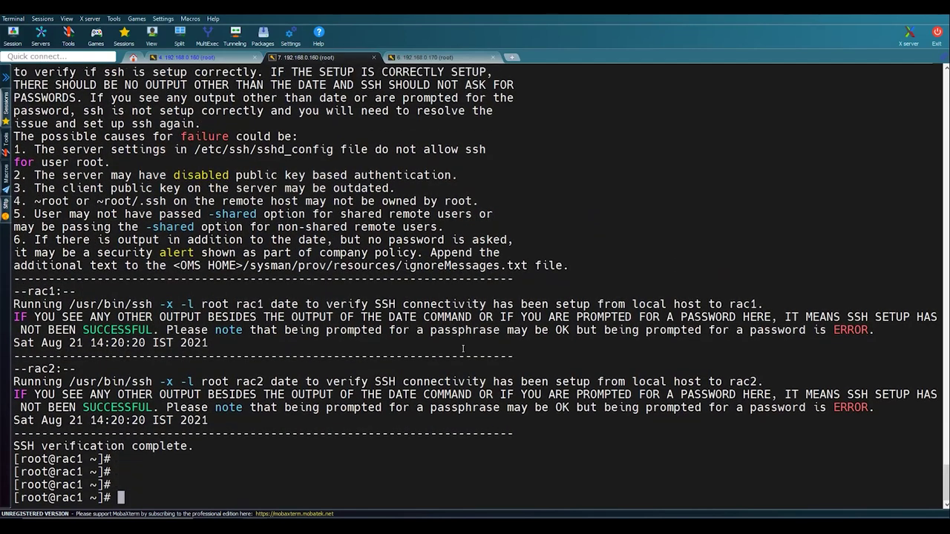
text(ls -lrt)
key(Return)
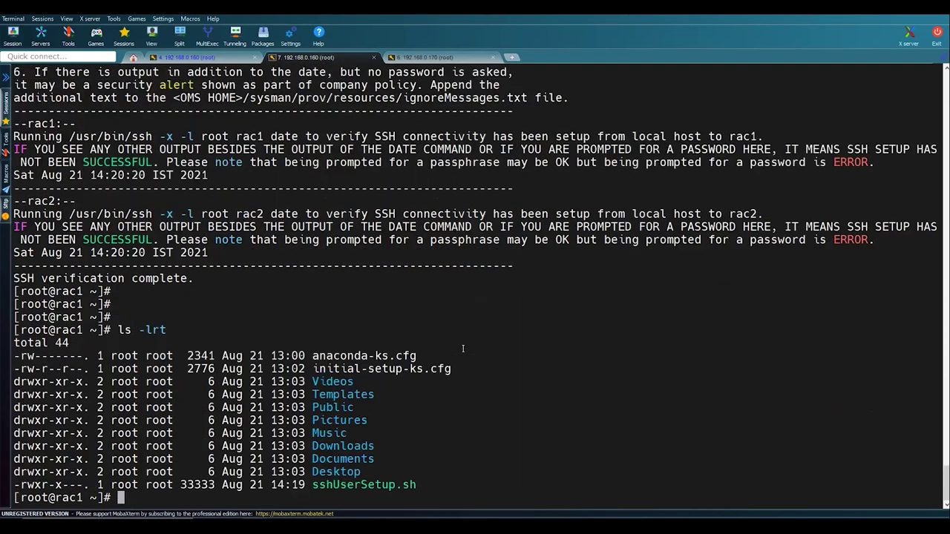
key(Return)
key(Return)
key(Return)
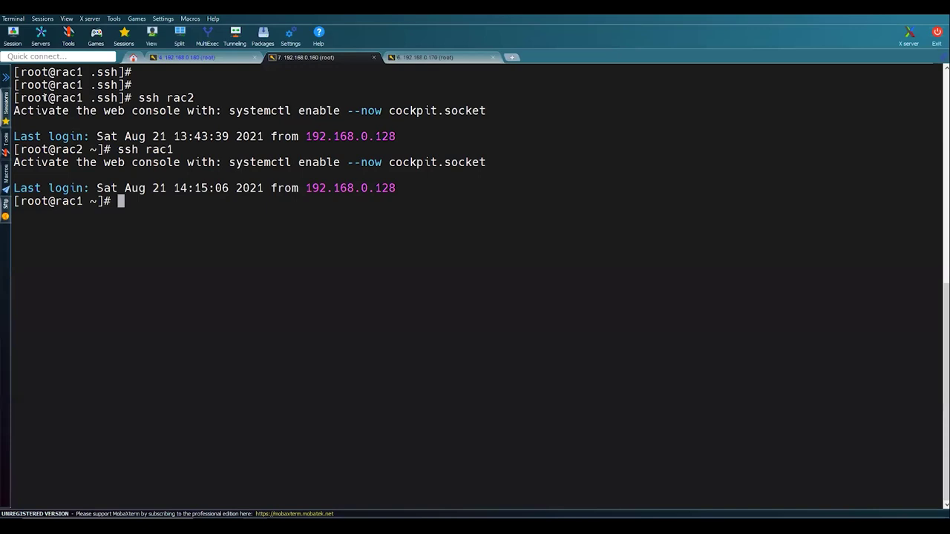
- Review the passwordless ssh test between the nodes and exit the ssh sessions
drag(177, 109, 210, 206)
click(207, 227)
text(exit)
key(Return)
key(Return)
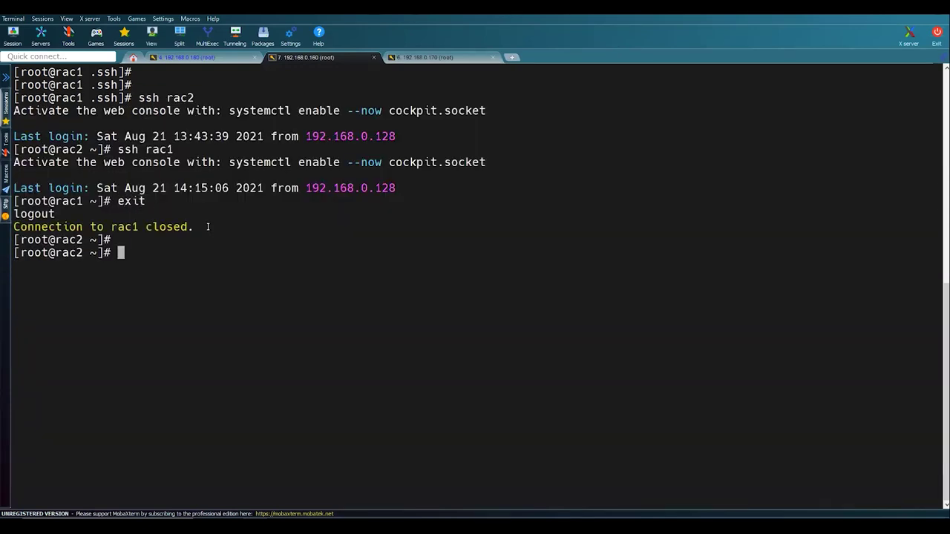
key(Return)
text(exit)
key(Return)
key(Return)
key(Return)
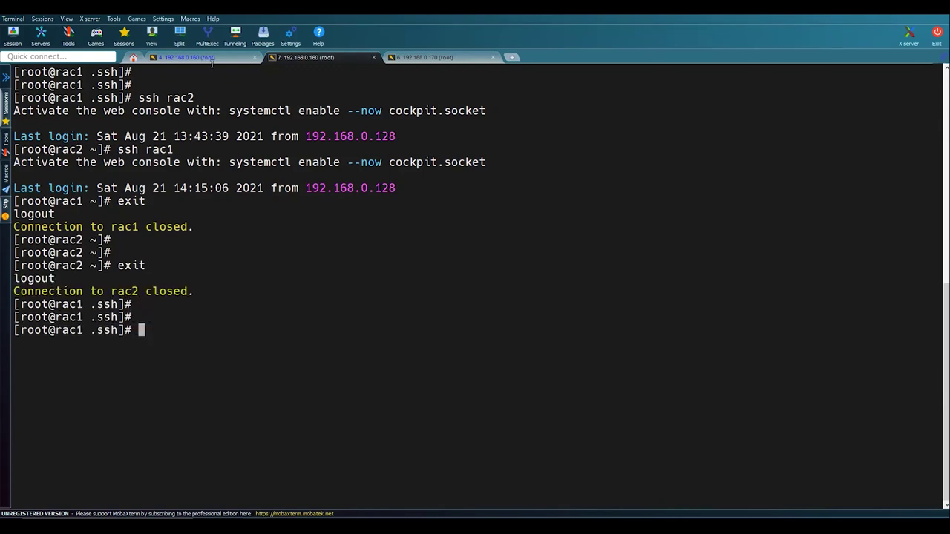
click(219, 58)
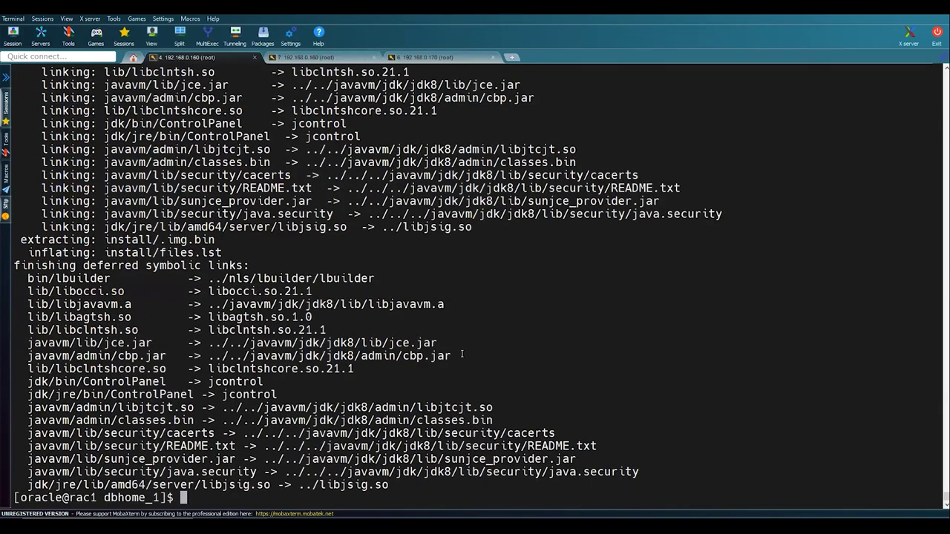
- Clear the screen, enter the deinstall folder and list its contents with ls -lrt
text(clear)
key(Return)
text(cd .)
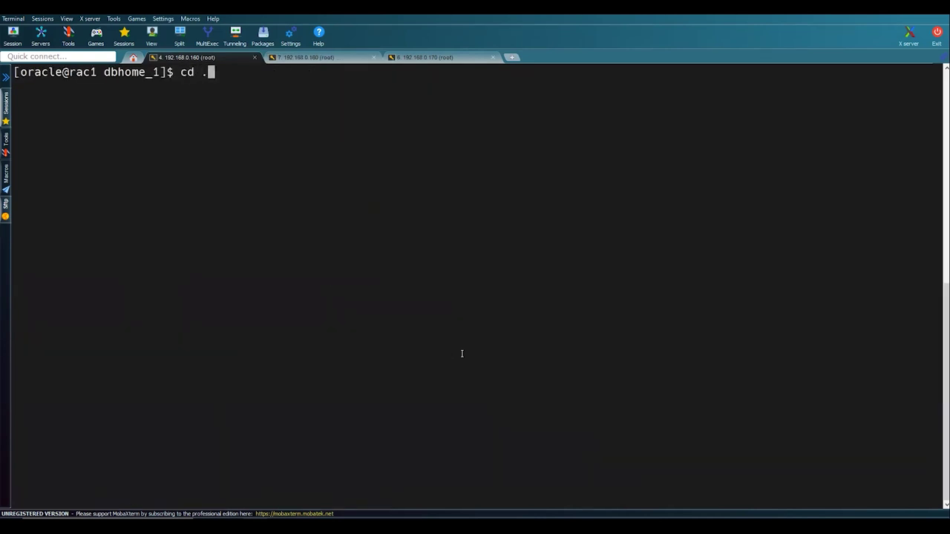
key(BackSpace)
text(dei)
key(Tab)
key(Return)
text(ls -lr)
key(BackSpace)
key(BackSpace)
key(BackSpace)
key(BackSpace)
text(-llrt)
key(Return)
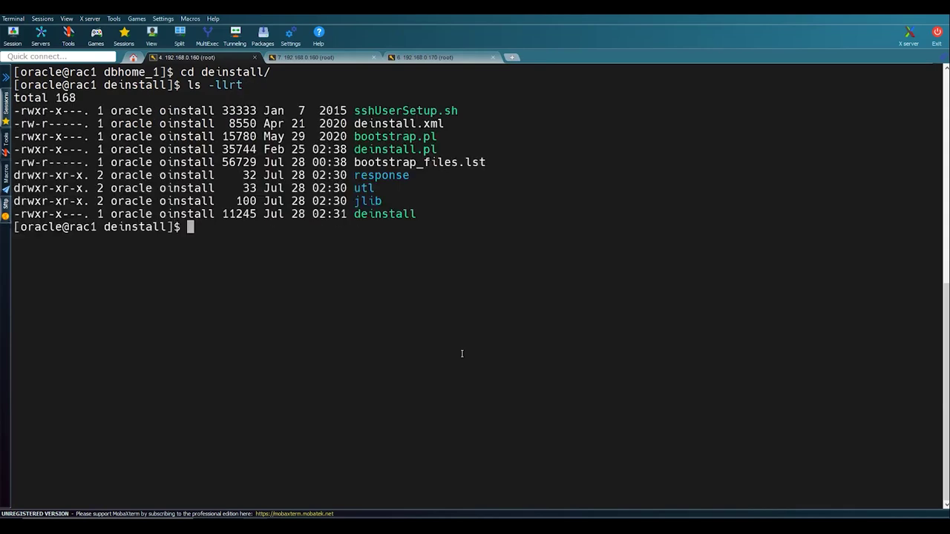
key(Return)
double_click(419, 111)
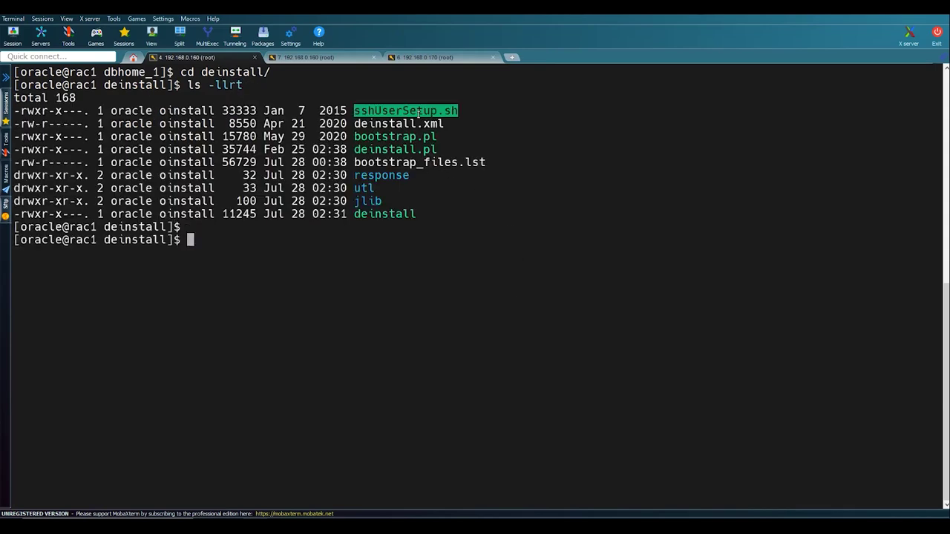
- Paste and run the oracle sshUserSetup.sh command from line 192 for rac1 and rac2
key(alt+Tab)
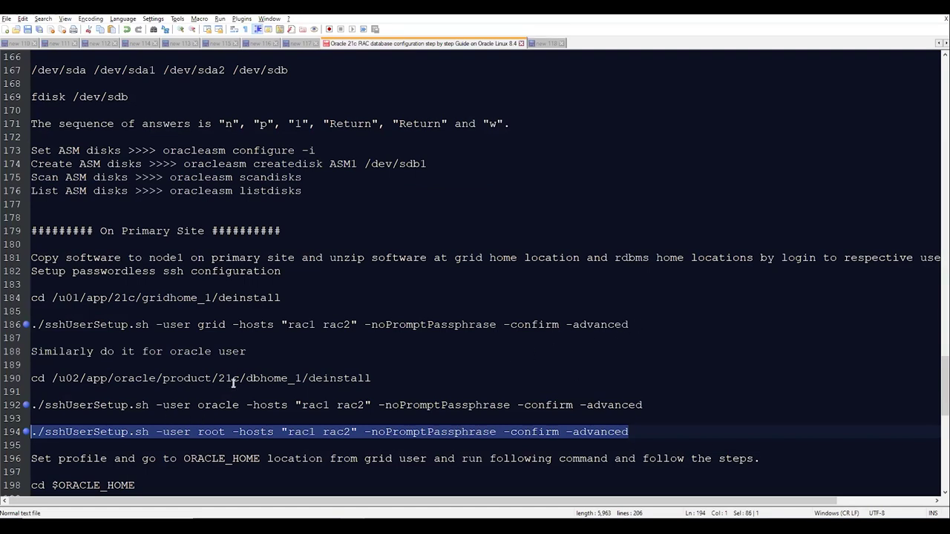
drag(642, 405, 35, 405)
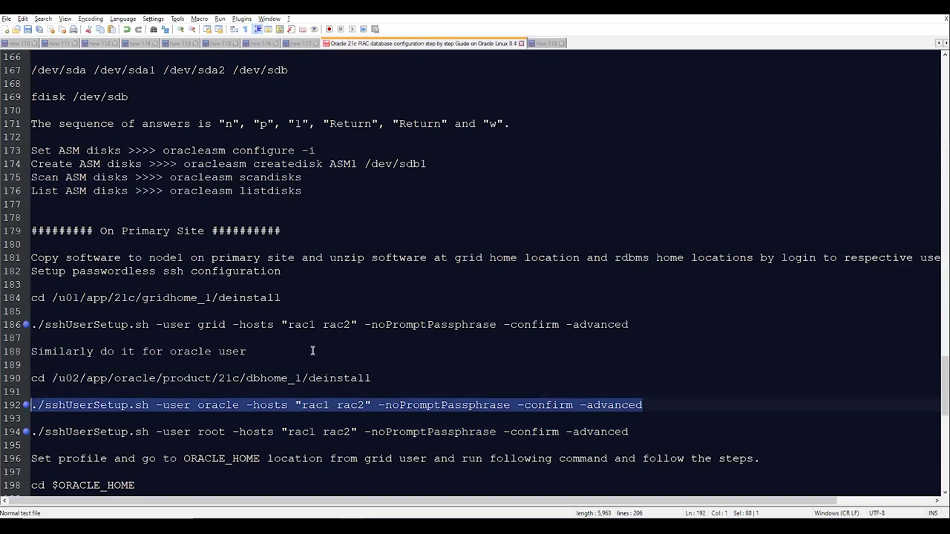
key(alt+Tab)
right_click(324, 328)
key(Return)
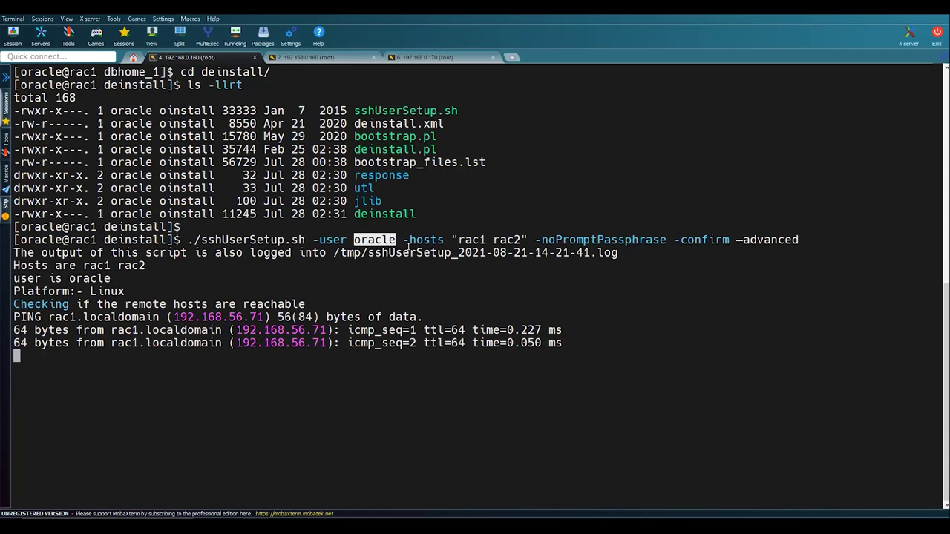
drag(452, 240, 486, 240)
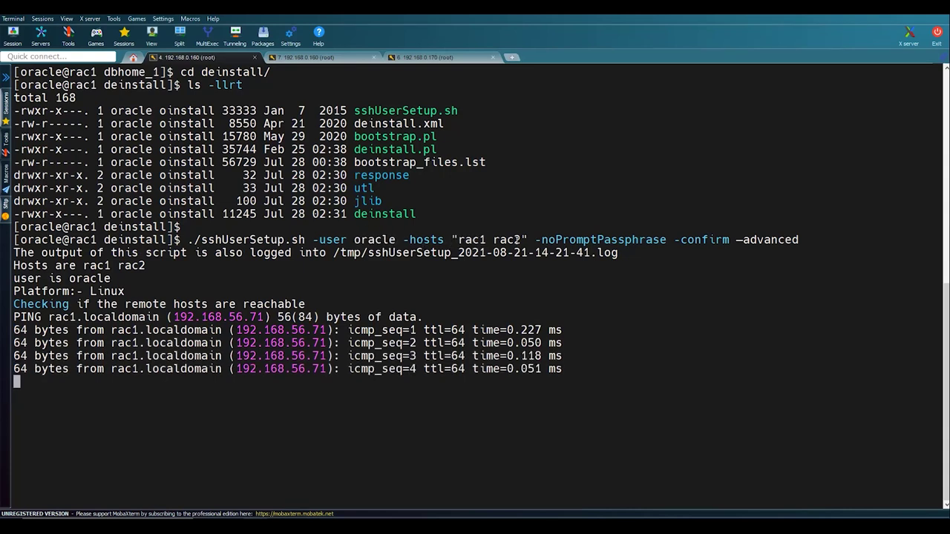
double_click(516, 237)
click(700, 365)
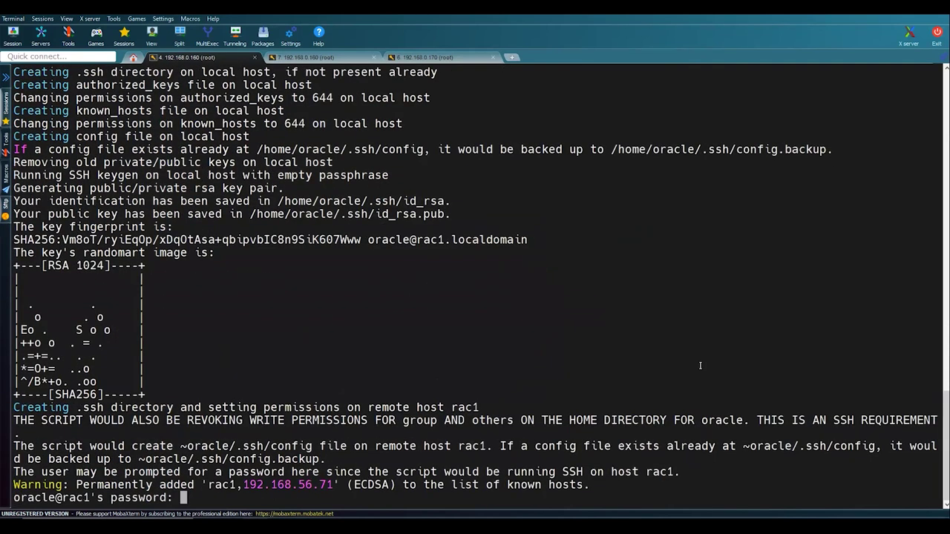
- Enter oracle's passwords for rac1 and rac2 until SSH verification completes
key(Return)
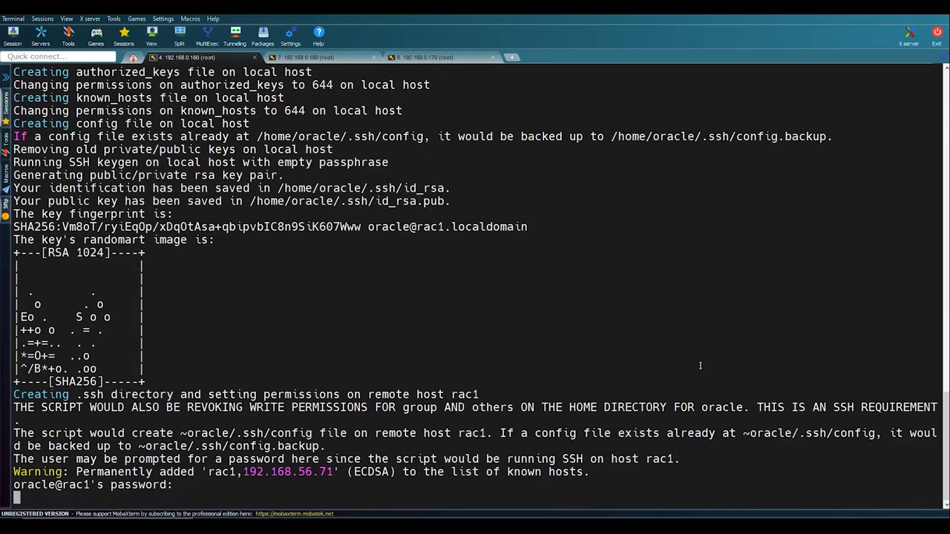
key(Return)
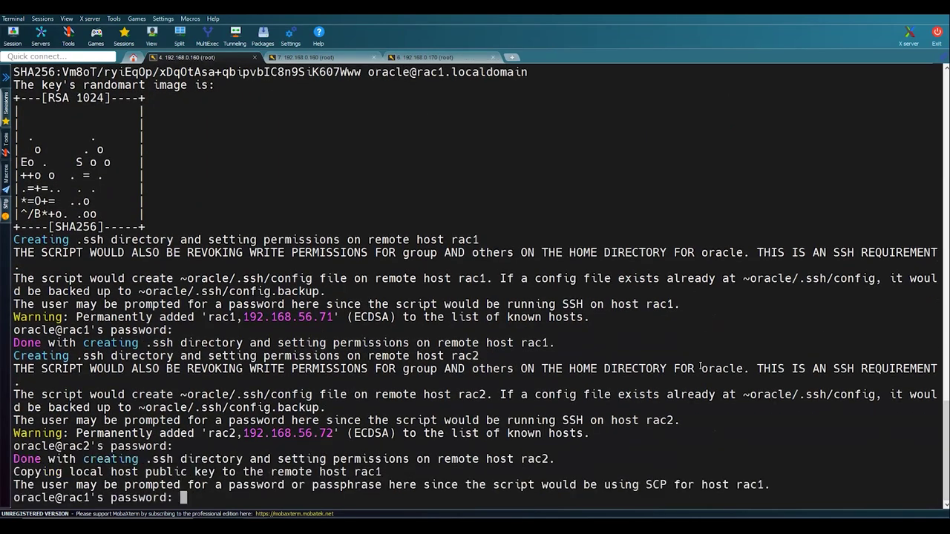
key(Return)
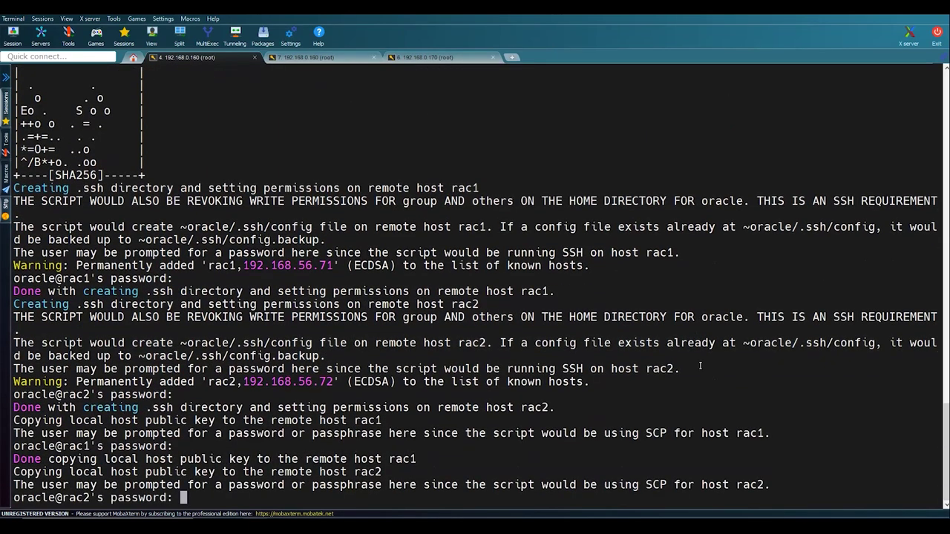
key(Return)
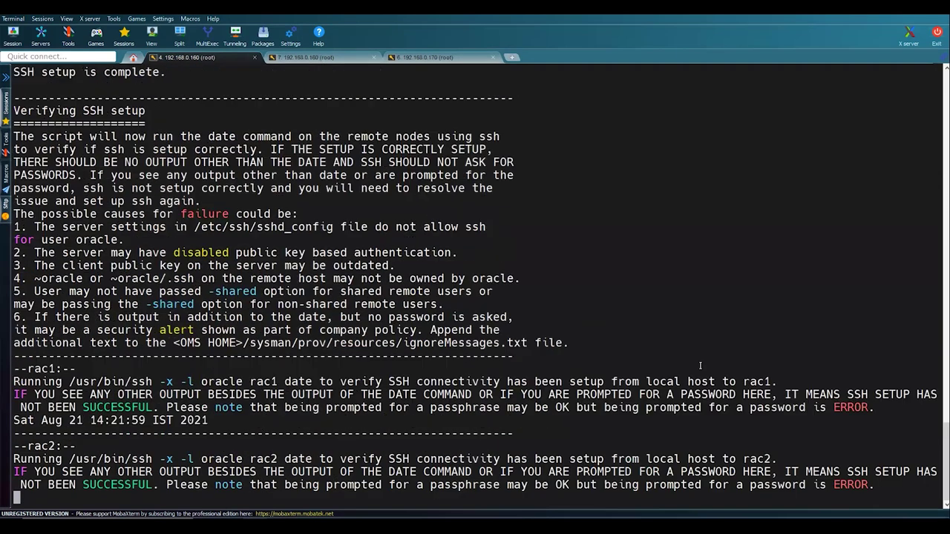
key(Return)
key(Return)
key(Return)
text(cd)
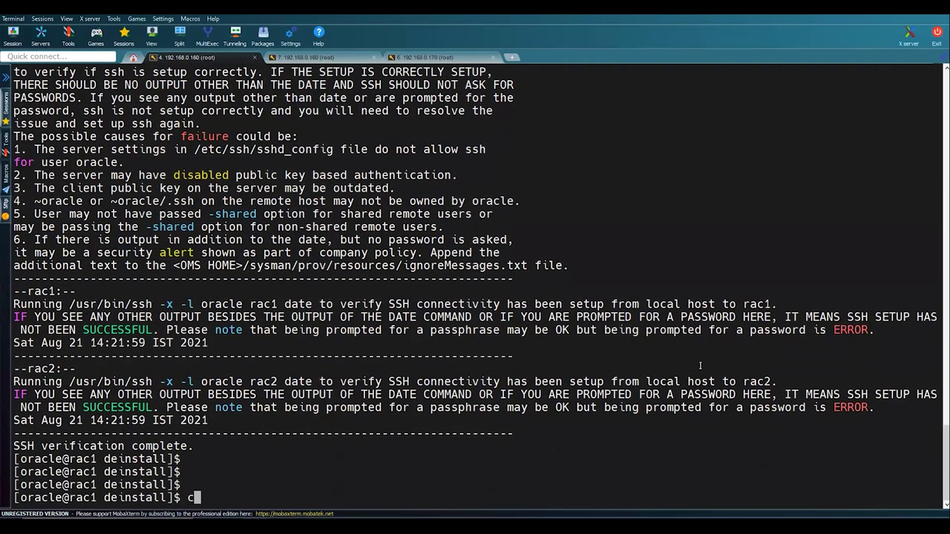
key(Return)
key(Return)
- Move into oracle's .ssh folder, list the key files and print its path
text(ls -lrt)
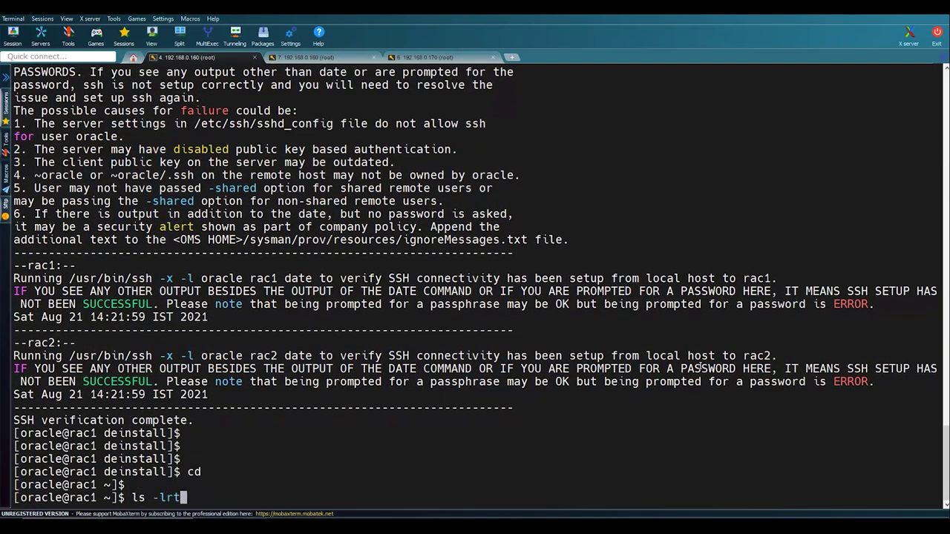
key(Return)
key(Return)
key(Return)
key(Return)
text(cd )
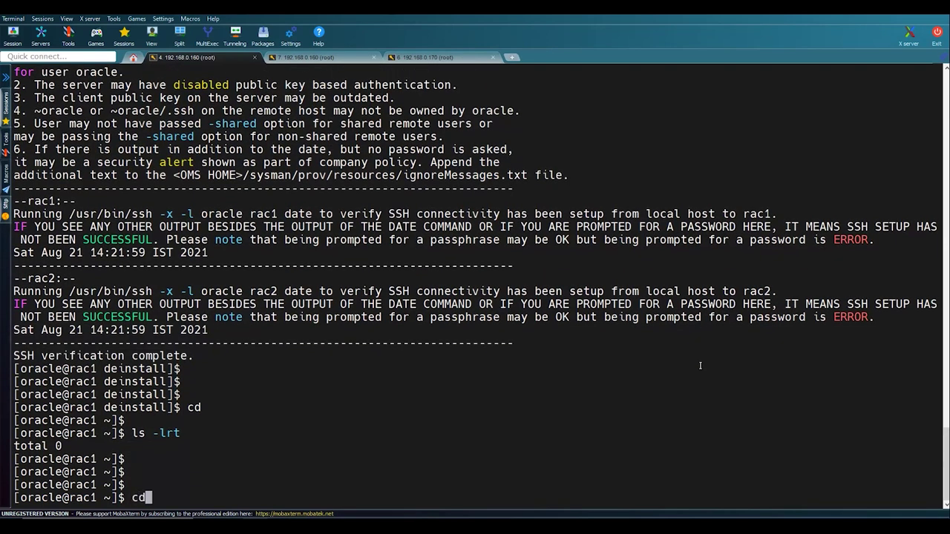
text(..s)
key(BackSpace)
key(BackSpace)
text(ssh/)
key(Return)
text(ls -lrt)
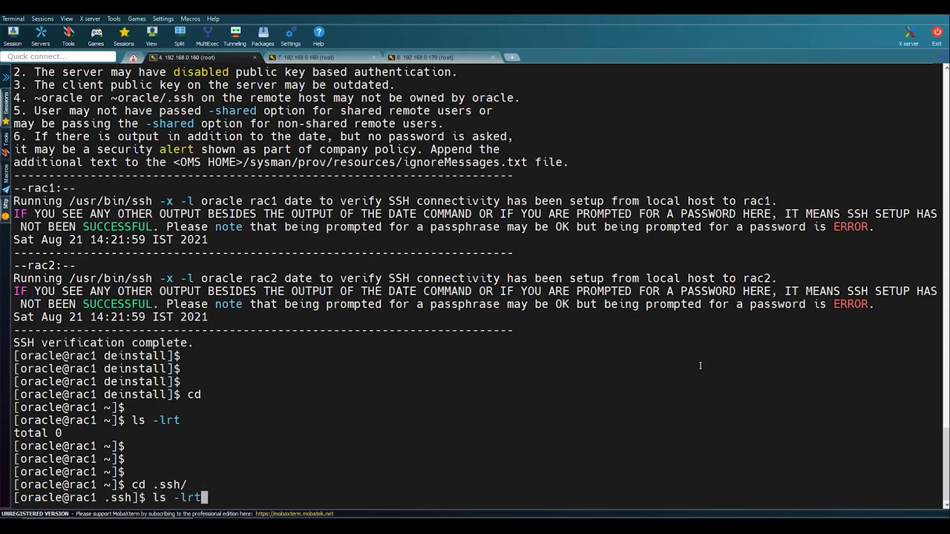
key(Return)
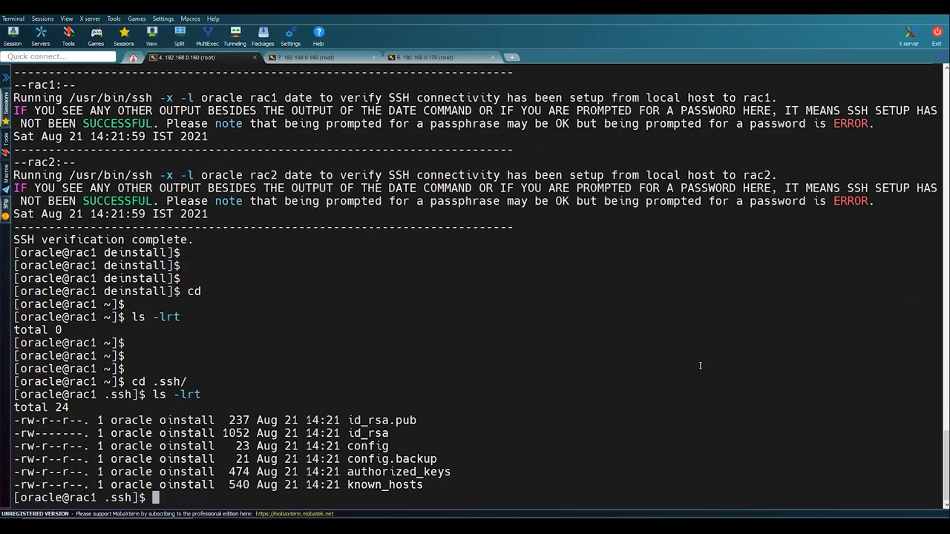
text(pwd)
key(Return)
key(Return)
key(Return)
- Copy id_rsa.pub, id_rsa and known_hosts to rac2:/home/oracle/.ssh with scp -r
text(scp -r)
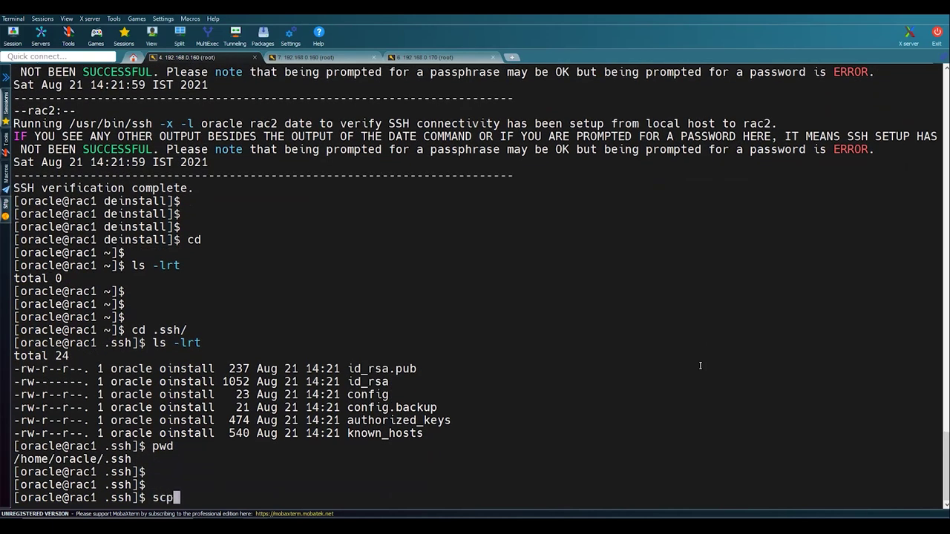
double_click(366, 369)
right_click(367, 369)
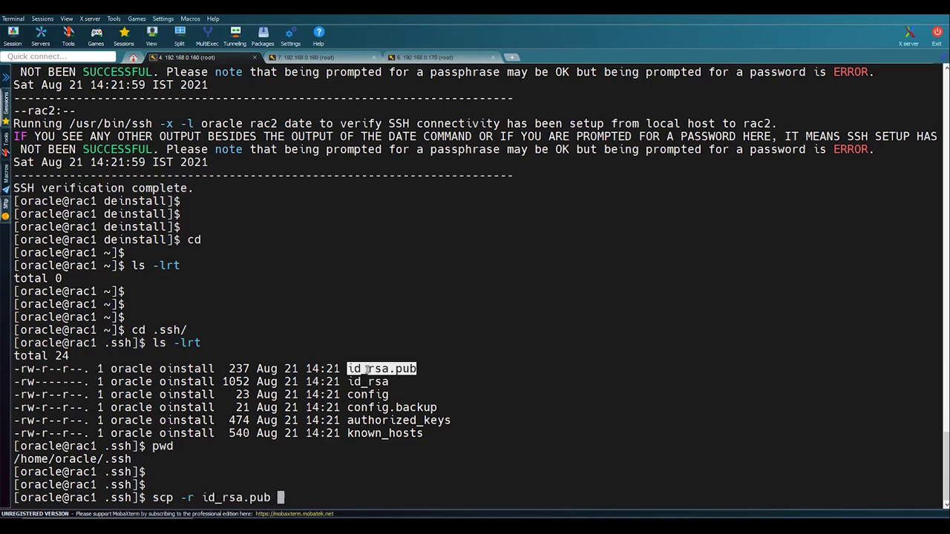
double_click(367, 380)
right_click(368, 377)
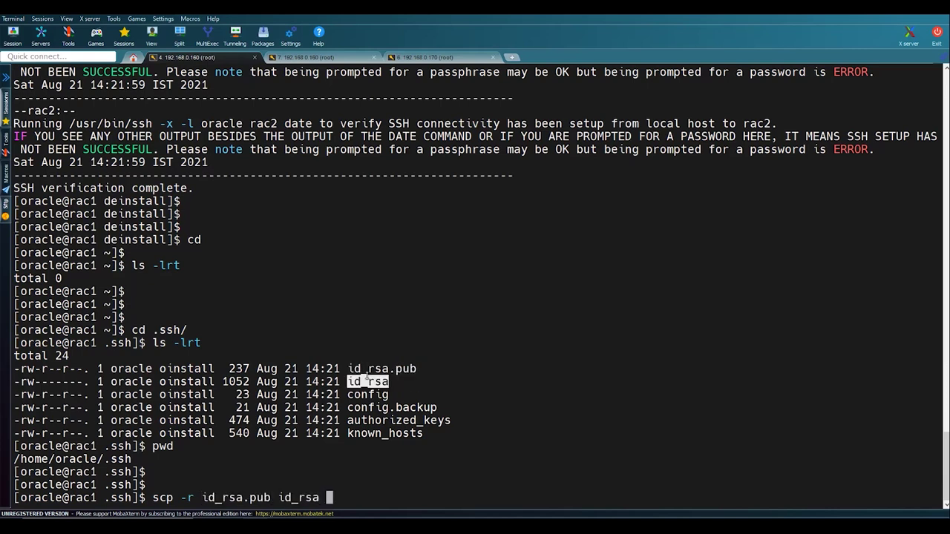
double_click(385, 434)
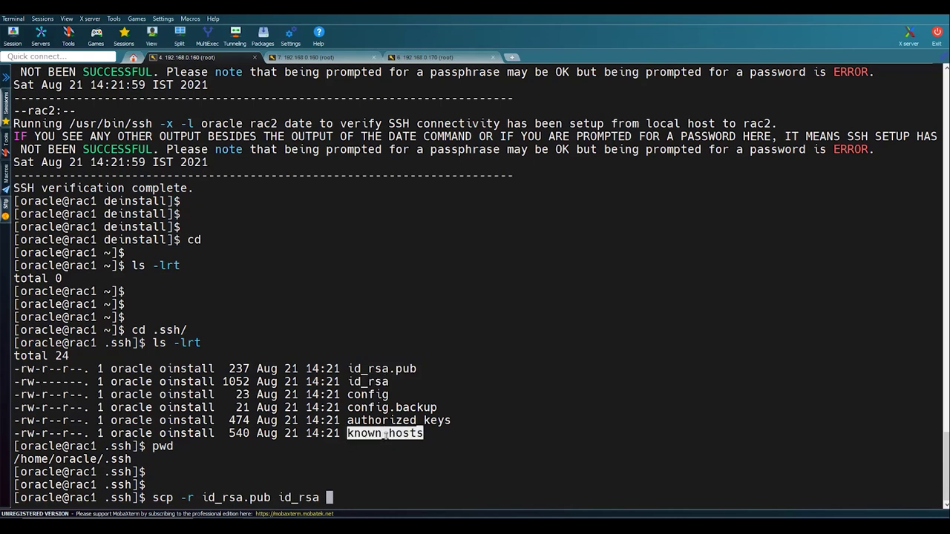
right_click(385, 435)
text(rac2:)
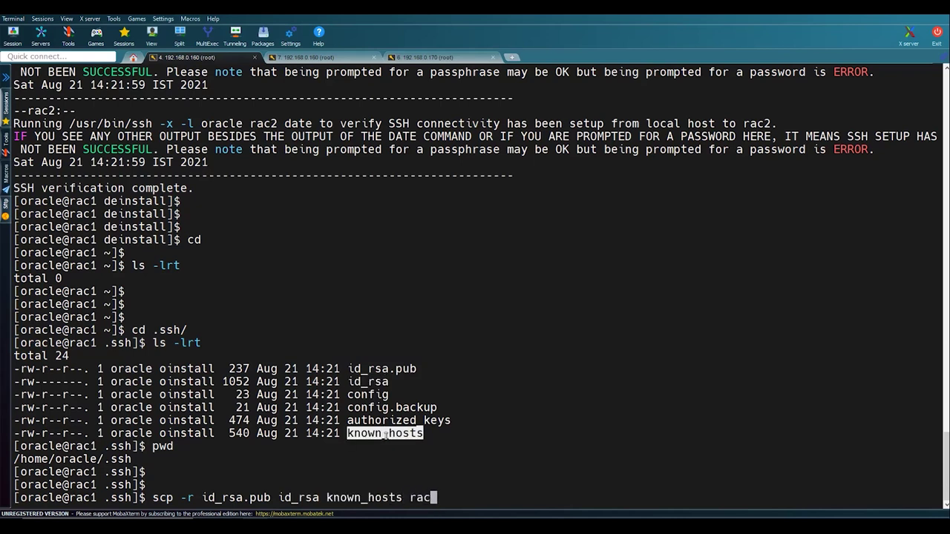
double_click(110, 458)
right_click(109, 458)
key(Return)
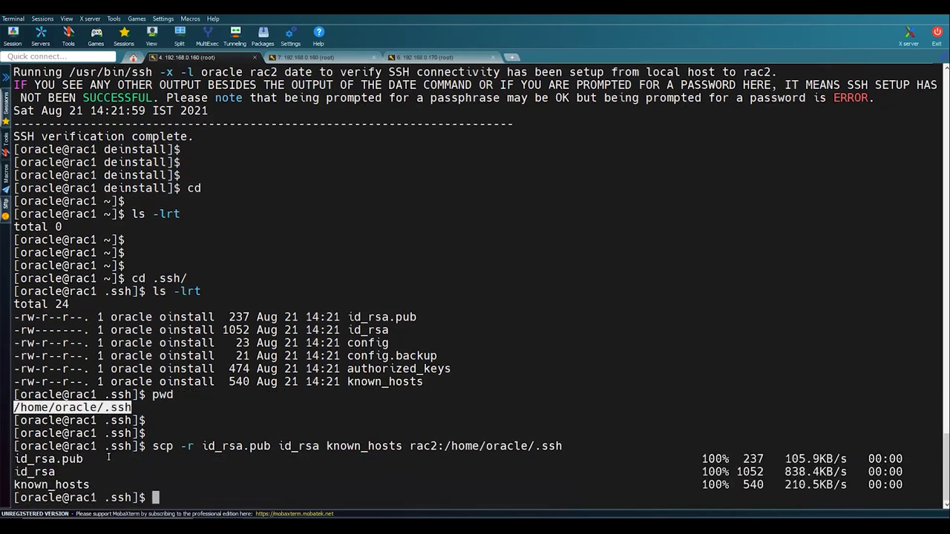
- Confirm ssh rac2 and then ssh rac1 log in without passwords, then exit
key(Return)
key(Return)
text(ssh rac2)
key(Return)
text(ssh rac1)
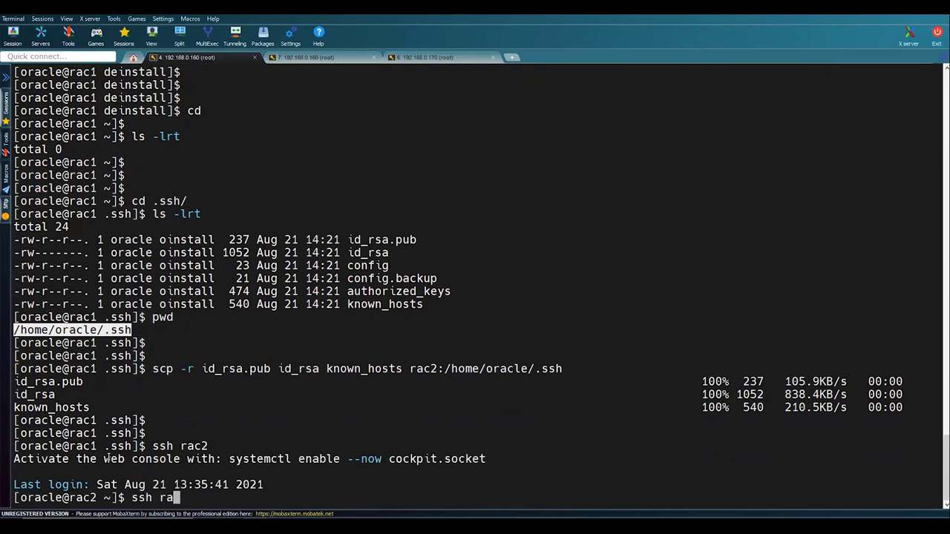
key(Return)
text(exit)
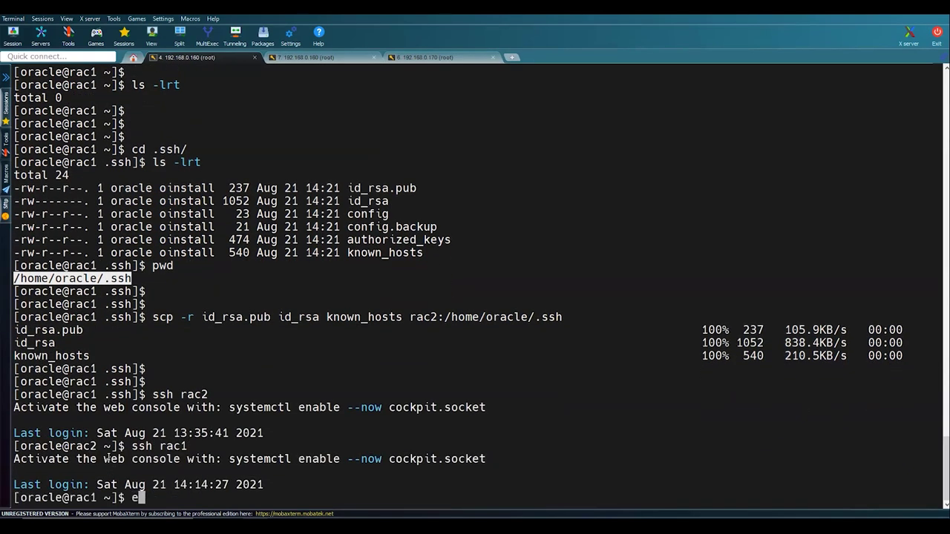
key(Return)
key(Return)
key(Return)
text(clear)
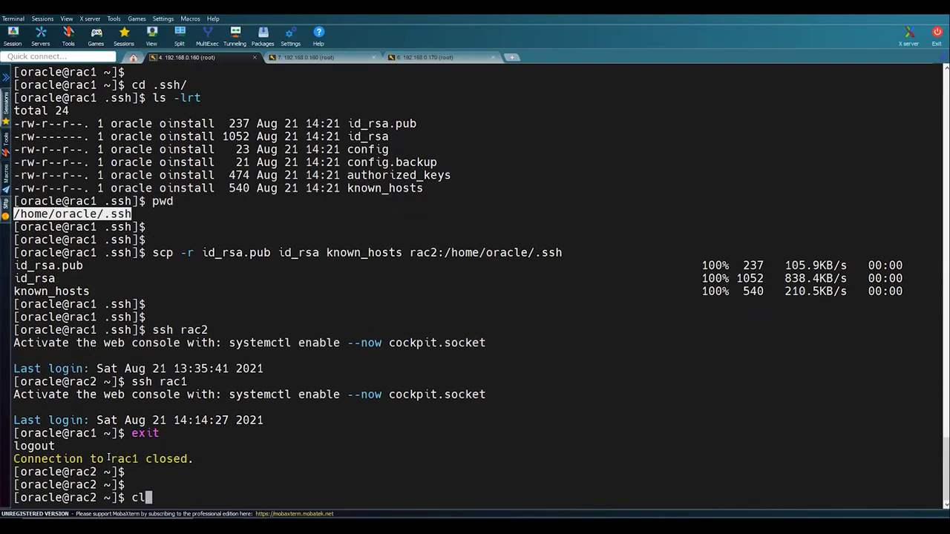
key(Return)
key(Return)
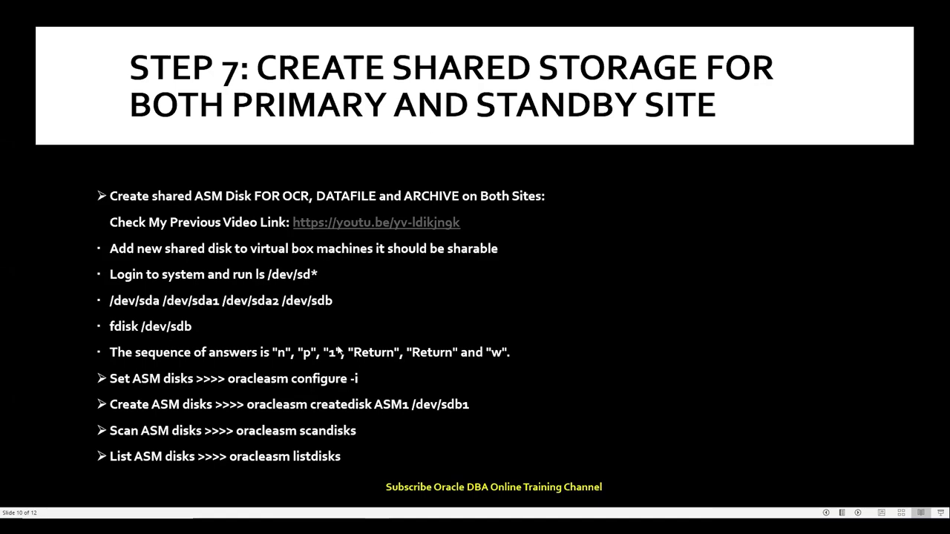
- Advance the slideshow to the Step 8 slide and start a new SSH session in MobaXterm
click(337, 351)
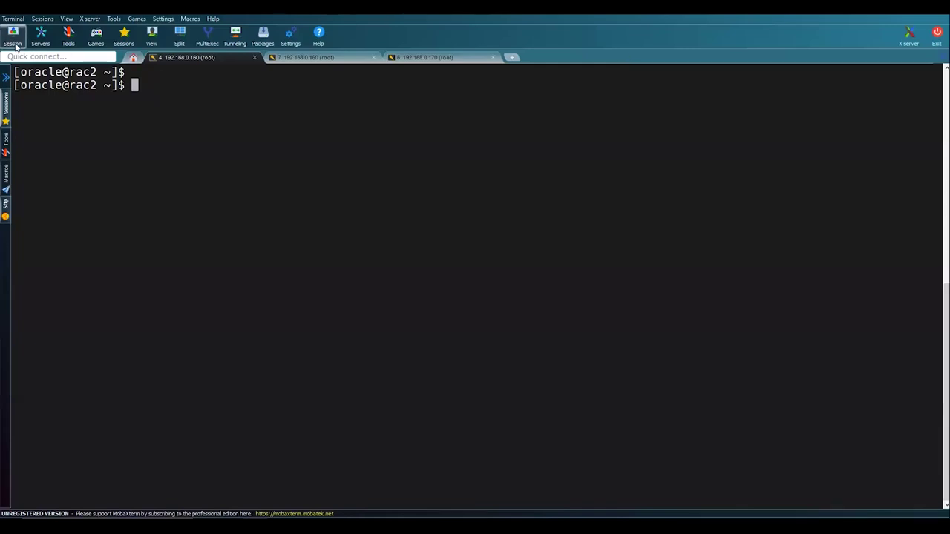
click(13, 43)
click(272, 159)
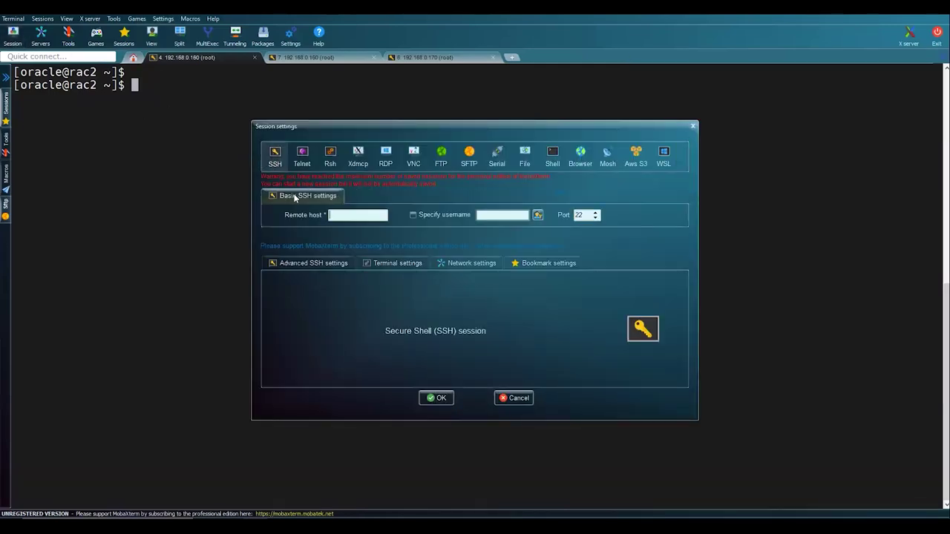
- Open a new SSH session to 192.168.0.160 as user grid and log in without saving the password
click(356, 215)
text(192.168.0.160)
click(414, 215)
text(gr)
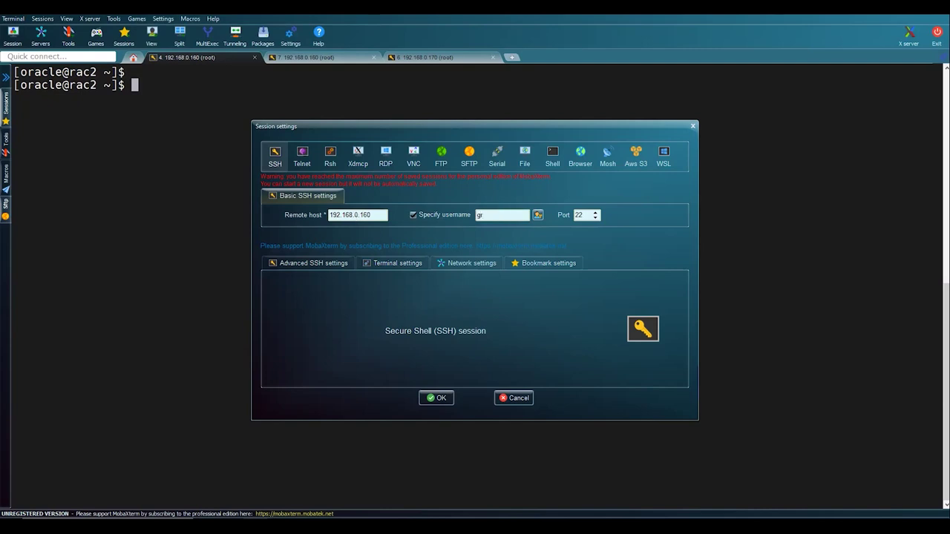
text(id)
key(Return)
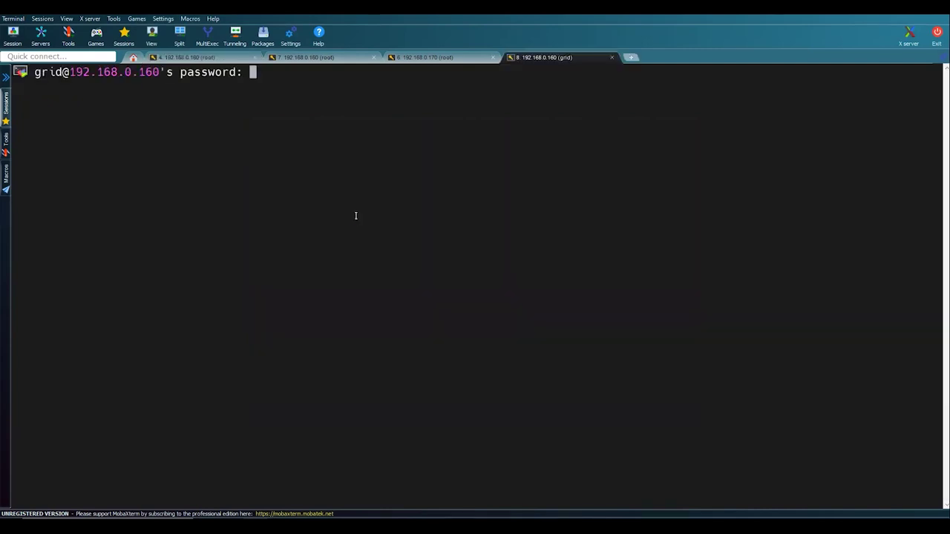
key(Return)
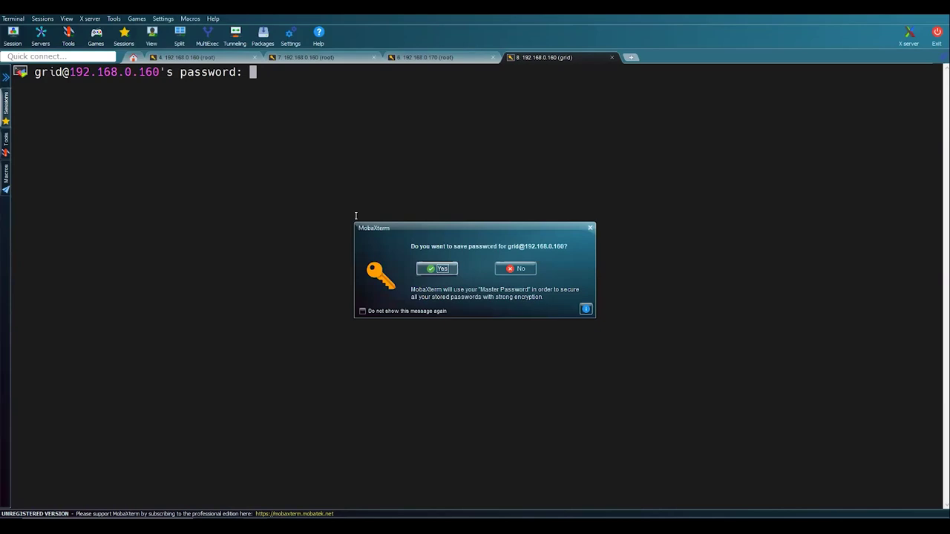
key(Return)
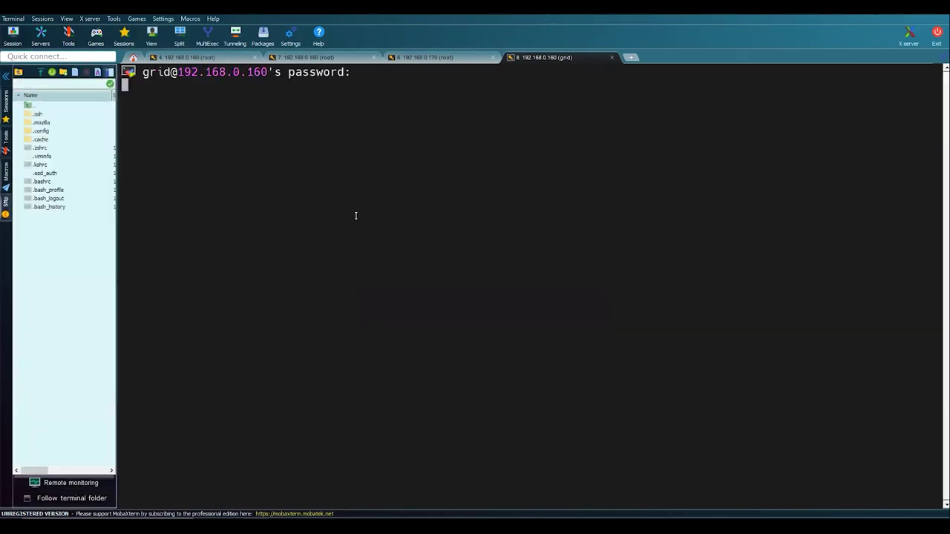
- Clear the terminal and hide the remote file browser panel
text(clear)
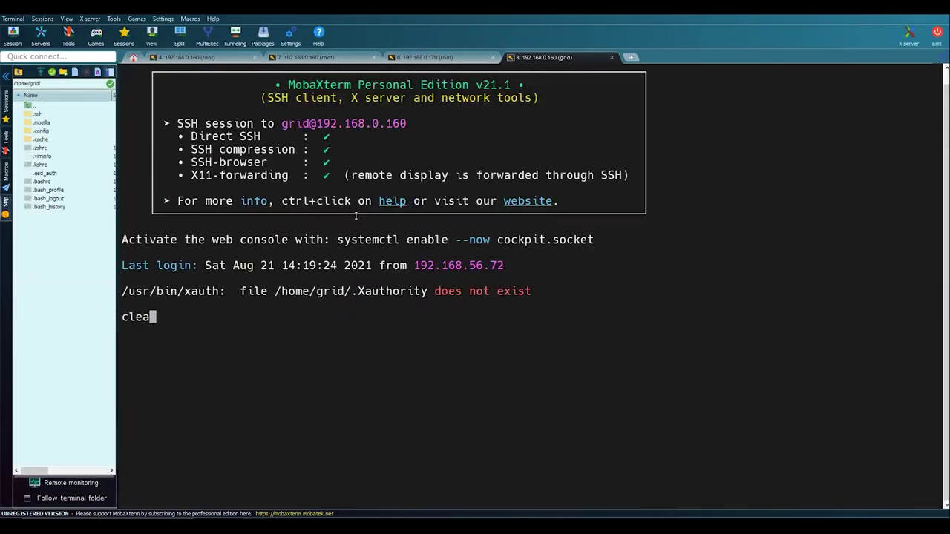
key(Return)
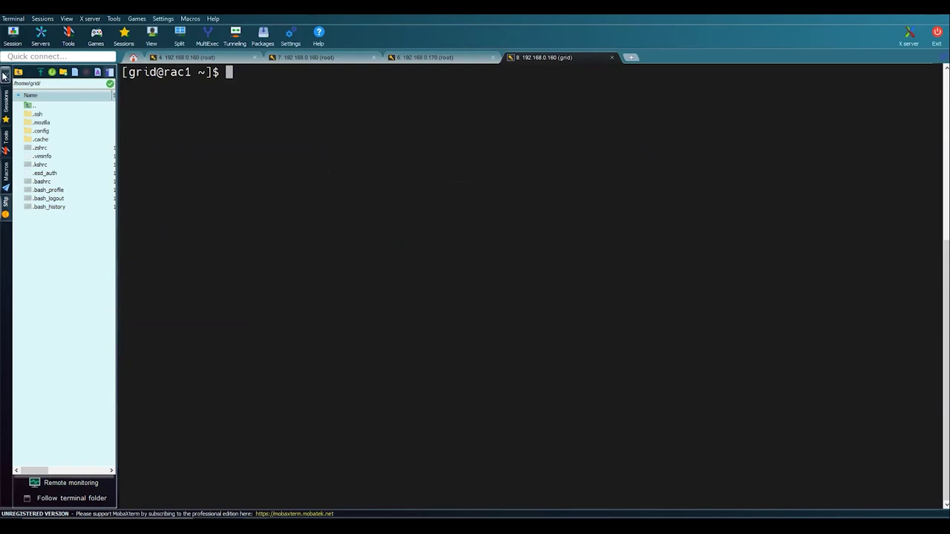
click(6, 76)
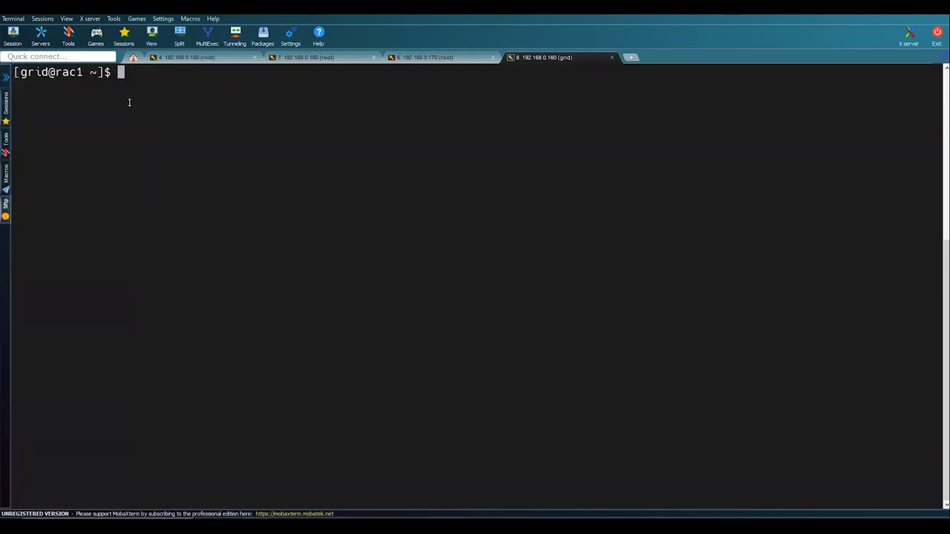
key(Return)
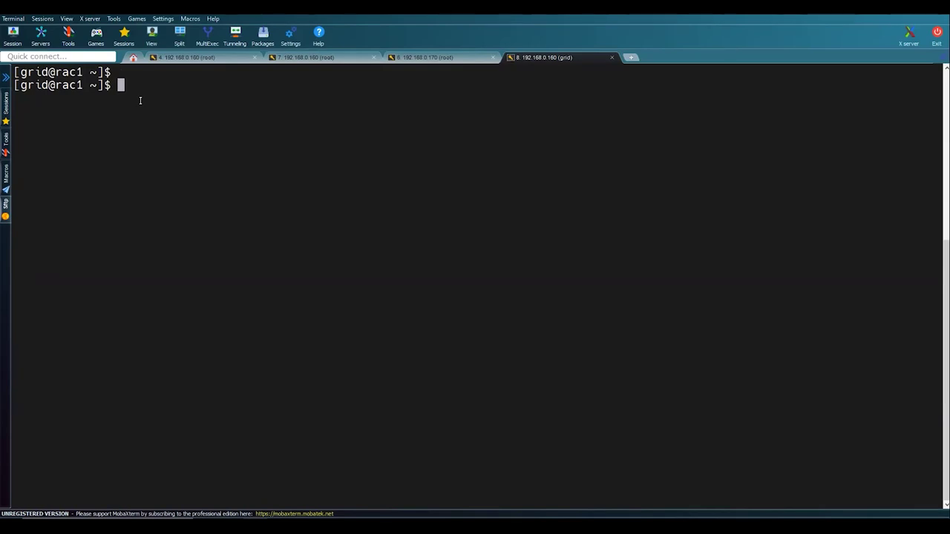
- Change to the grid home by running cd $ORACLE_HOME copied from the Notepad++ notes
key(alt+Tab)
key(alt+Tab)
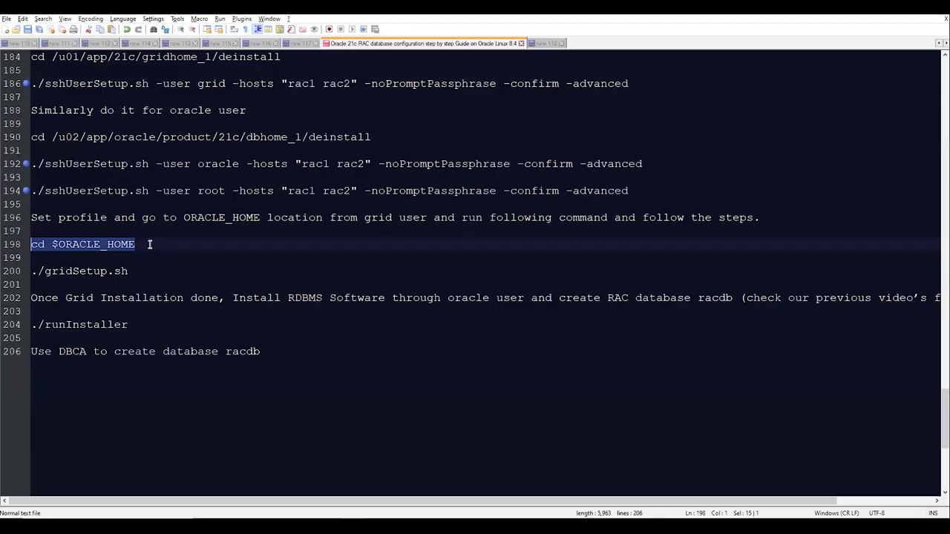
key(alt+Tab)
right_click(149, 244)
key(Return)
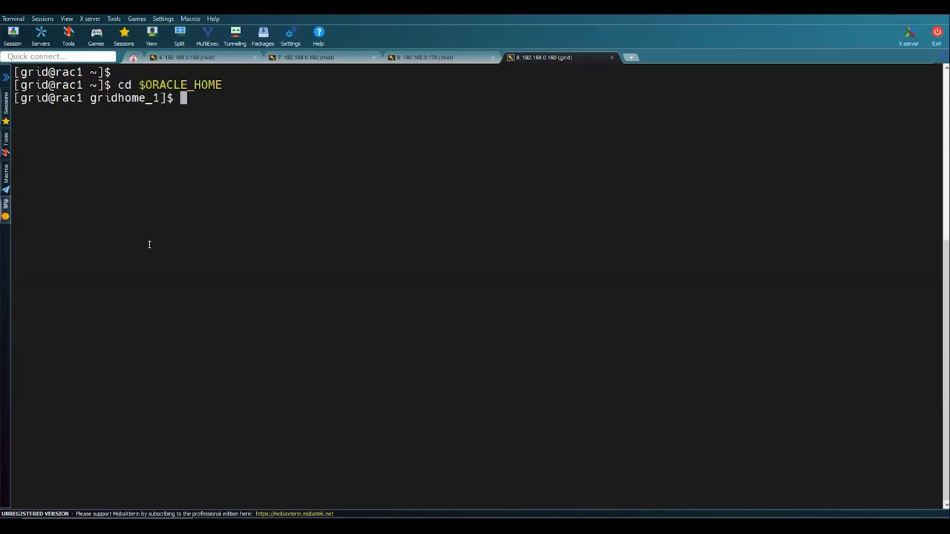
- Run ./gridSetup.sh, copied from the notes, to launch the grid installer
key(alt+Tab)
drag(131, 273, 31, 274)
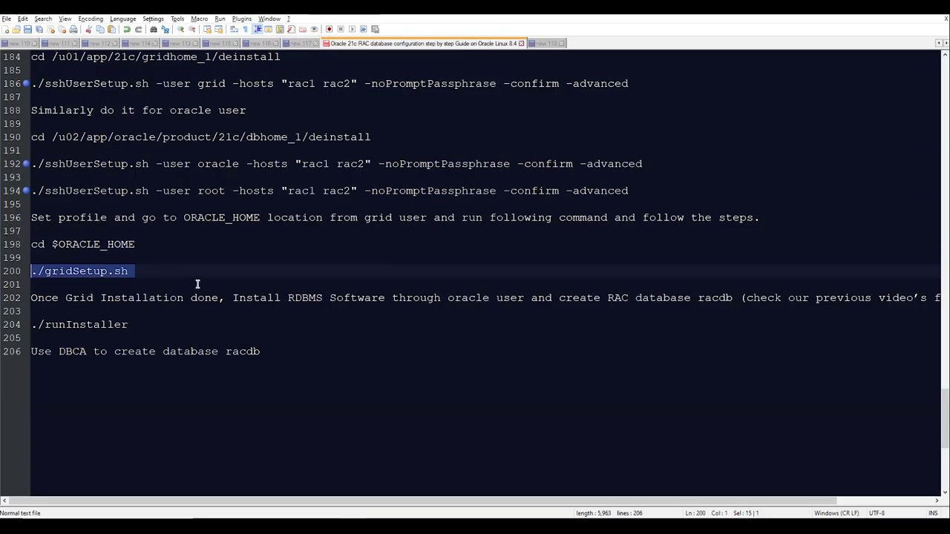
key(alt+Tab)
right_click(196, 285)
key(Return)
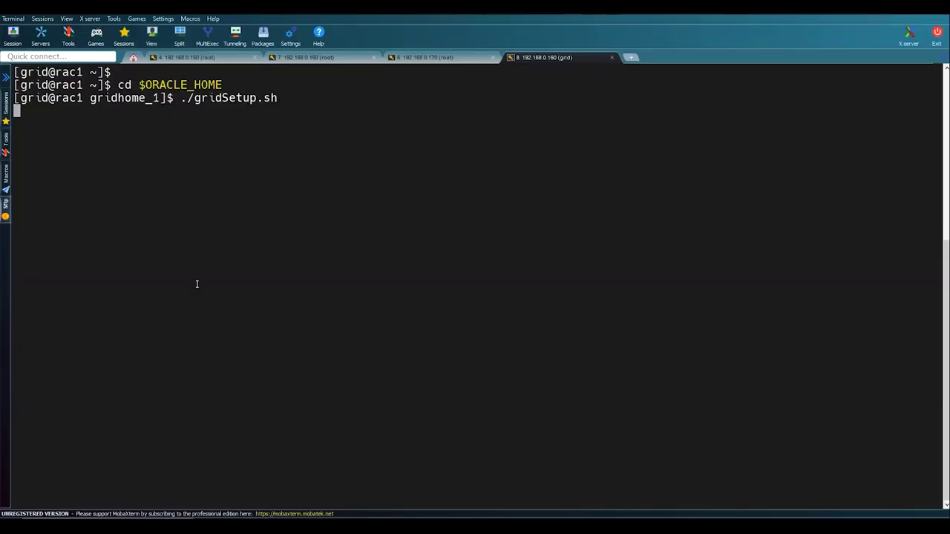
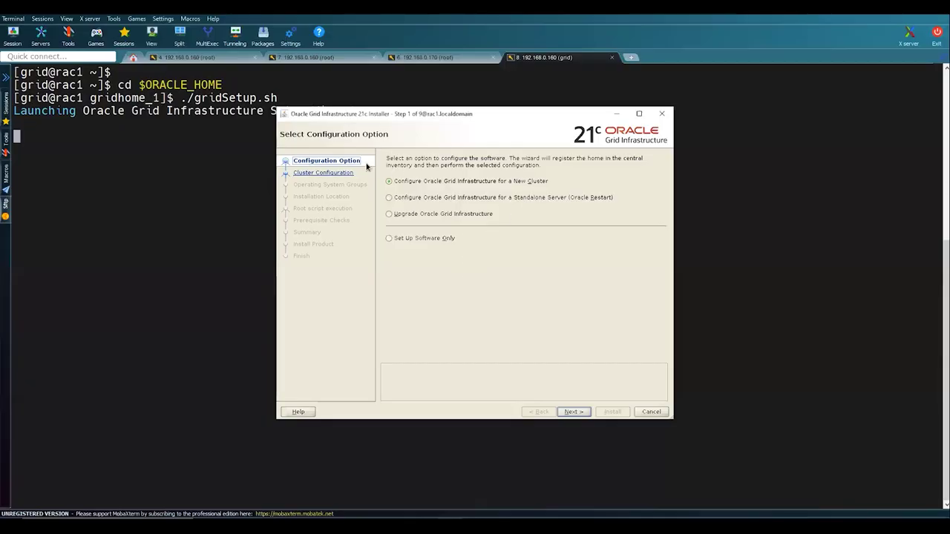
- Choose to configure Grid Infrastructure for a new Standalone Cluster
click(391, 181)
click(571, 411)
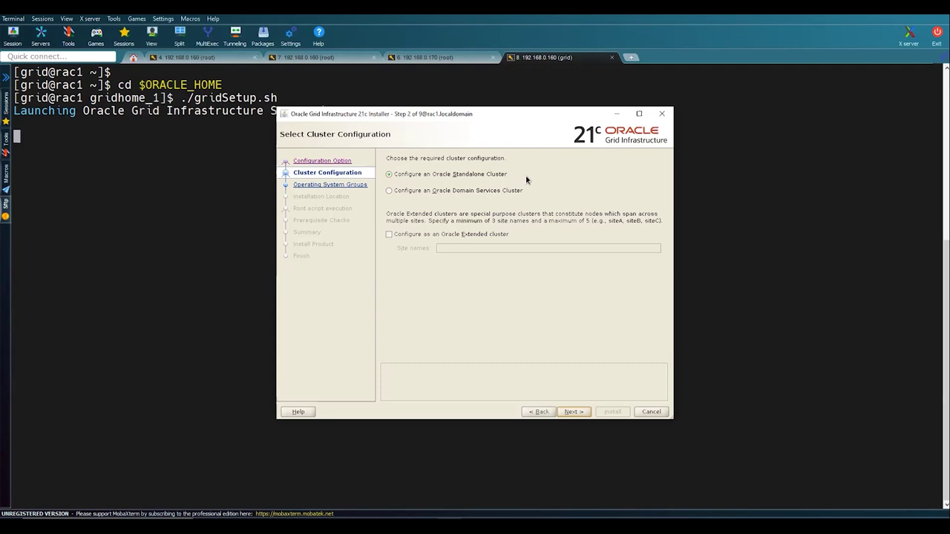
click(572, 411)
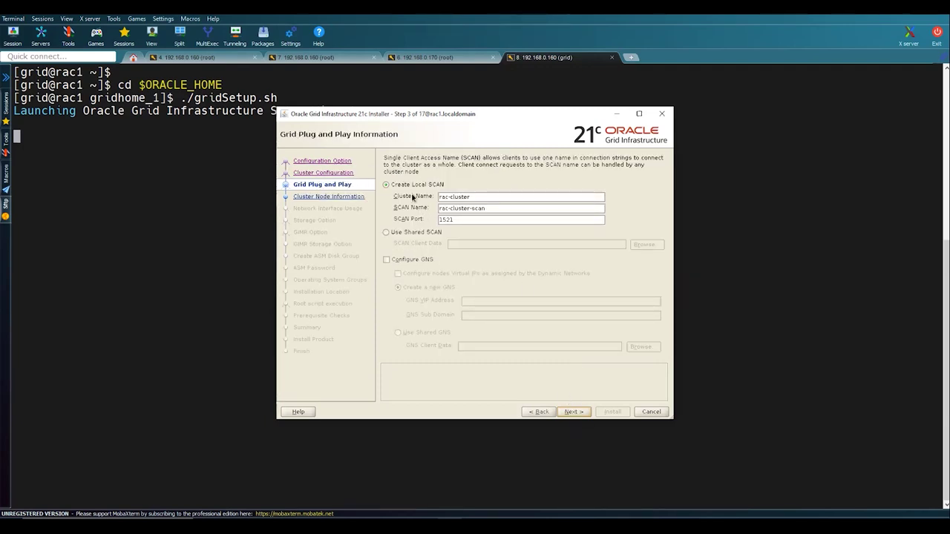
- Shorten the SCAN name from rac-cluster-scan to rac-scan
click(461, 208)
click(474, 198)
click(529, 209)
key(BackSpace)
key(BackSpace)
key(BackSpace)
key(BackSpace)
key(BackSpace)
key(BackSpace)
key(BackSpace)
key(BackSpace)
- Run cat /etc/hosts in the root terminal to show the cluster's node, VIP and SCAN addresses
click(306, 58)
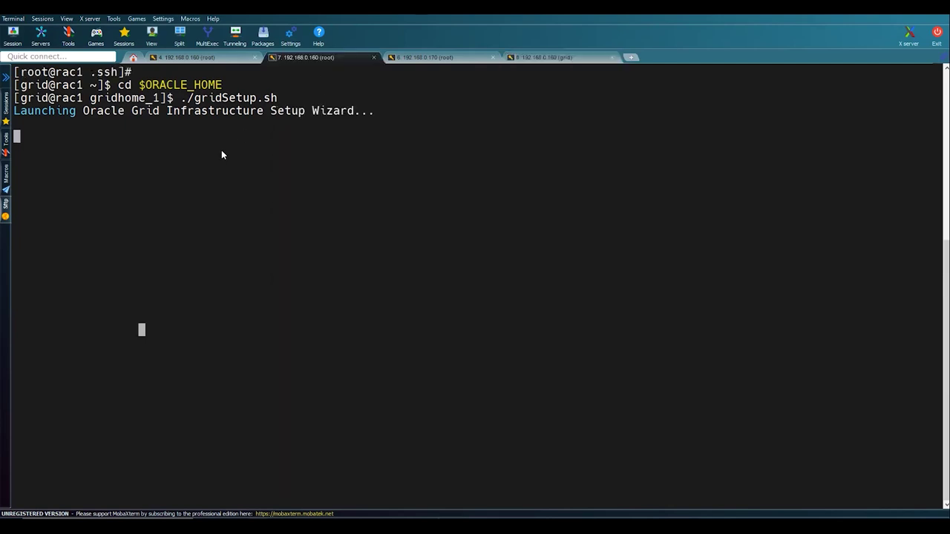
text(cat )
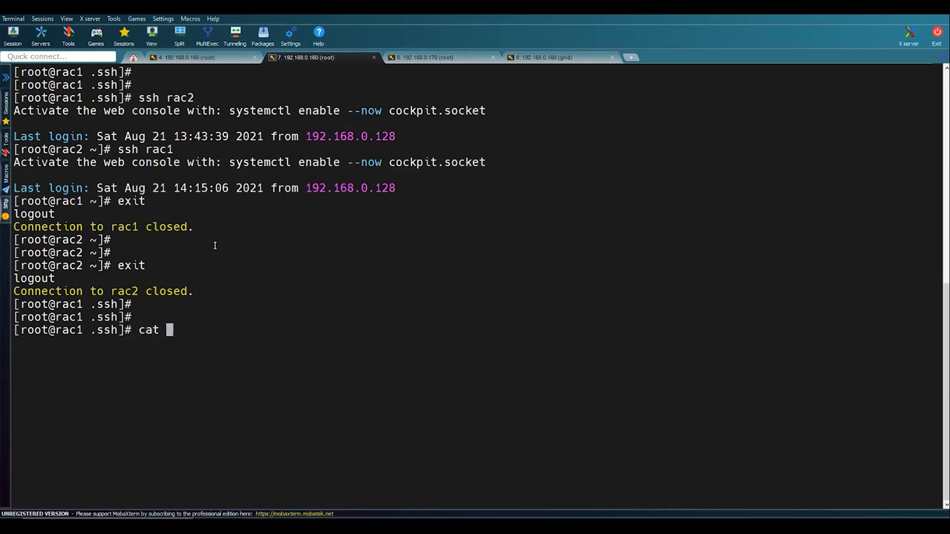
text(/etc/)
text(ts)
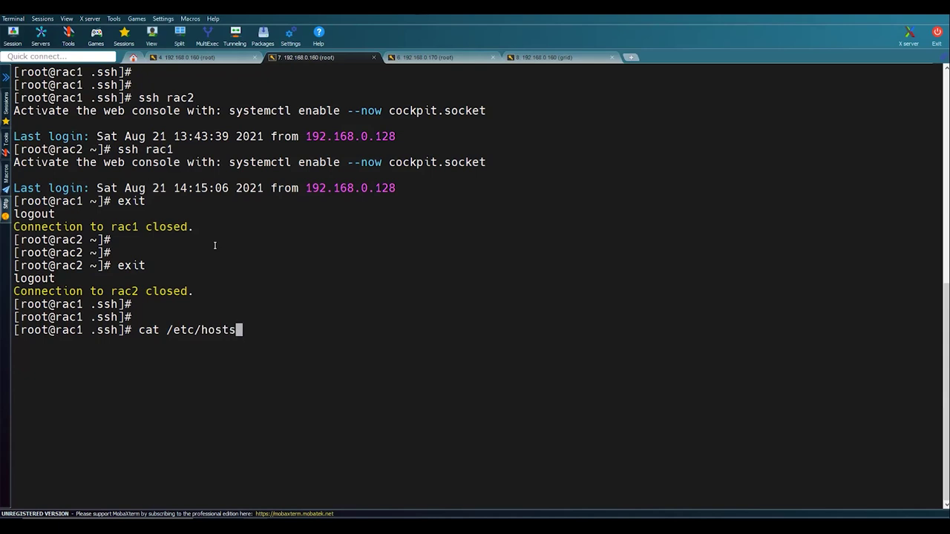
key(Return)
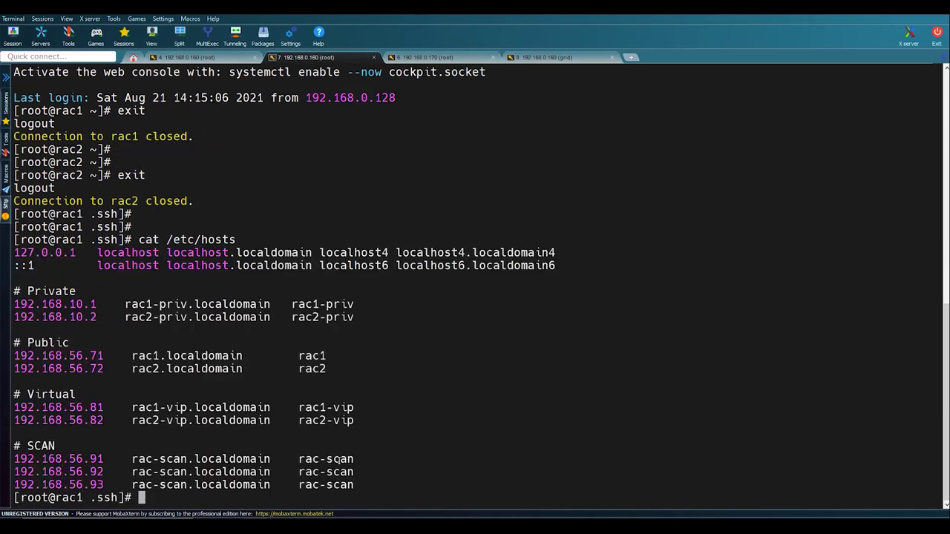
key(alt+Tab)
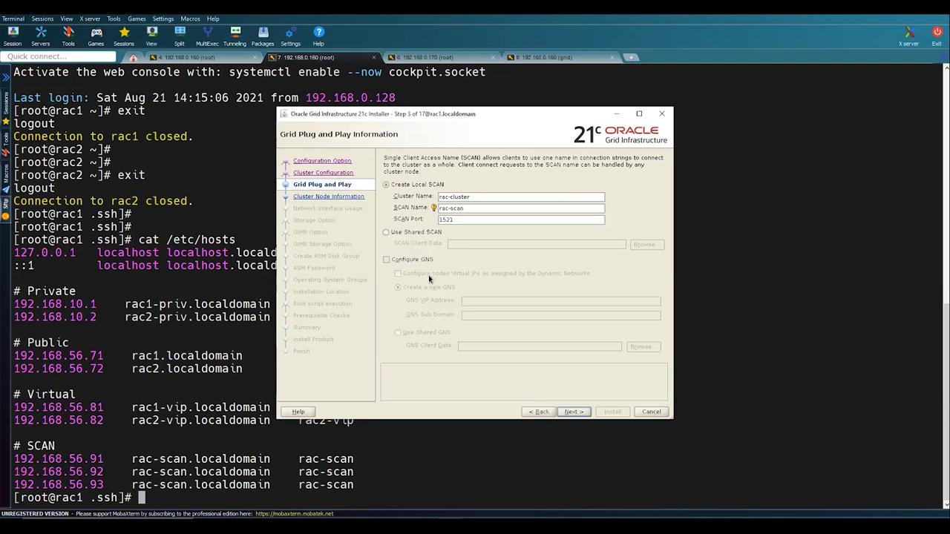
- Accept the SCAN settings and enter rac2.localdomain as the new node's public hostname
click(394, 265)
click(576, 412)
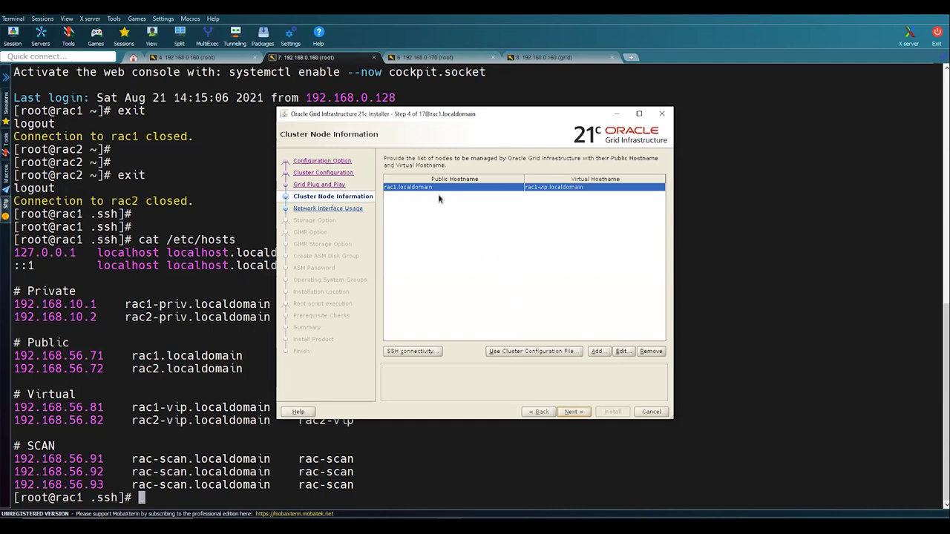
click(596, 352)
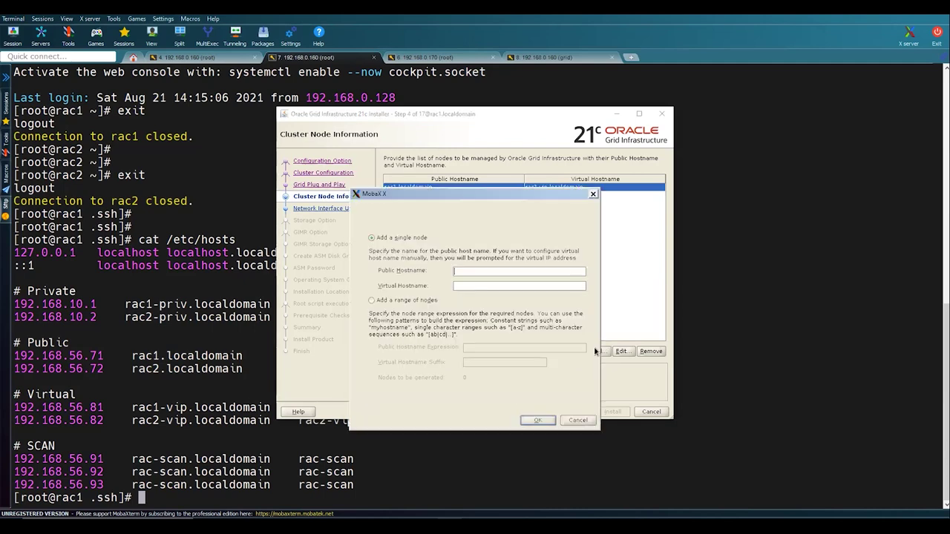
click(182, 315)
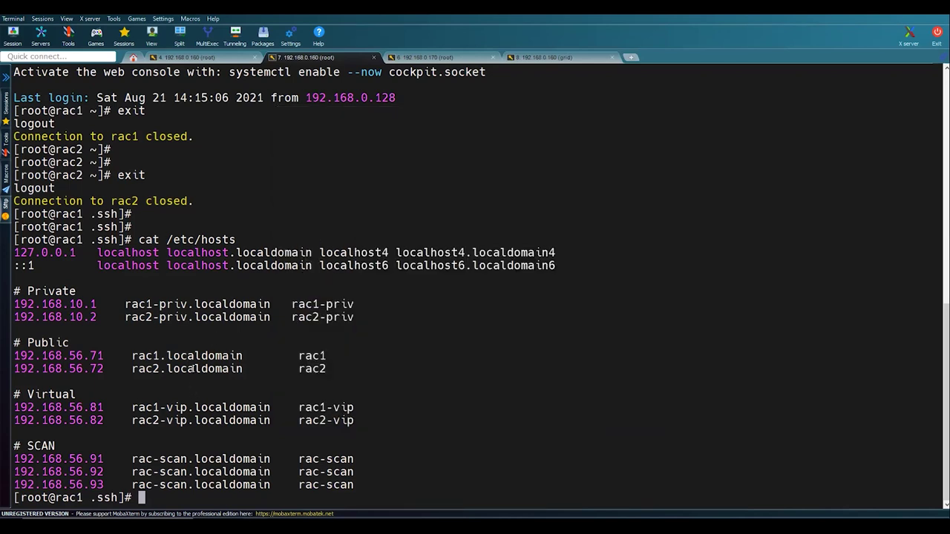
double_click(193, 369)
key(ctrl+c)
key(alt+Tab)
key(ctrl+v)
click(484, 287)
- Copy the rac2 virtual hostname from the hosts listing into the Virtual Hostname field
click(204, 316)
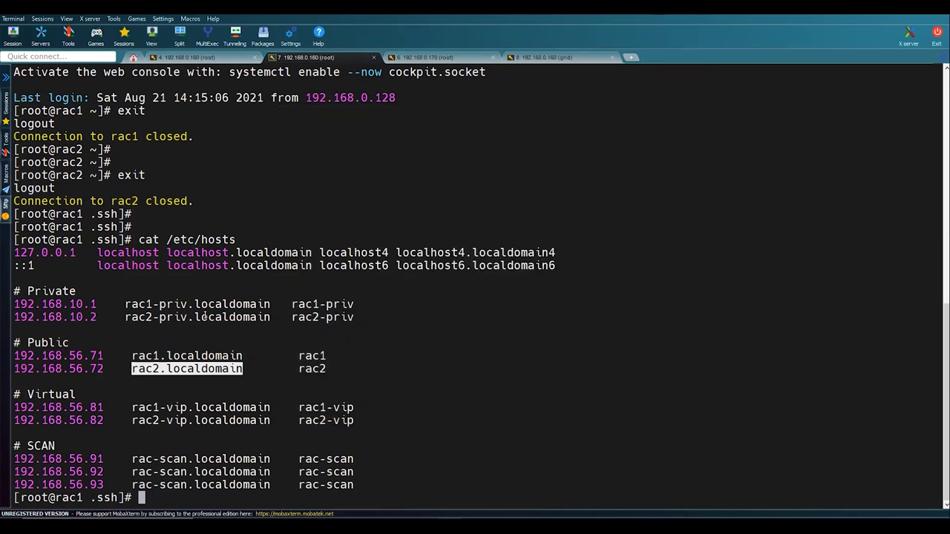
double_click(204, 317)
key(alt+Tab)
text(rac2-priv.localdomain)
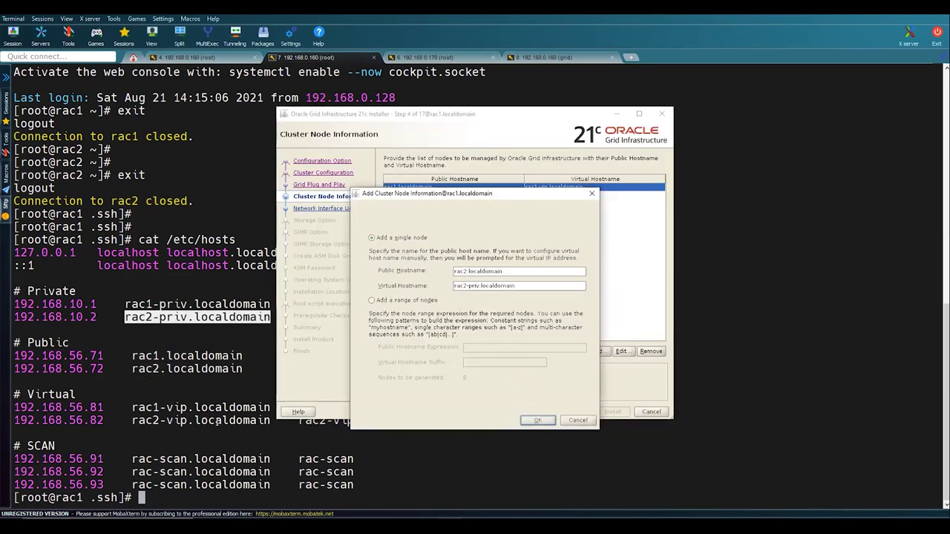
click(216, 421)
double_click(216, 420)
key(alt+Tab)
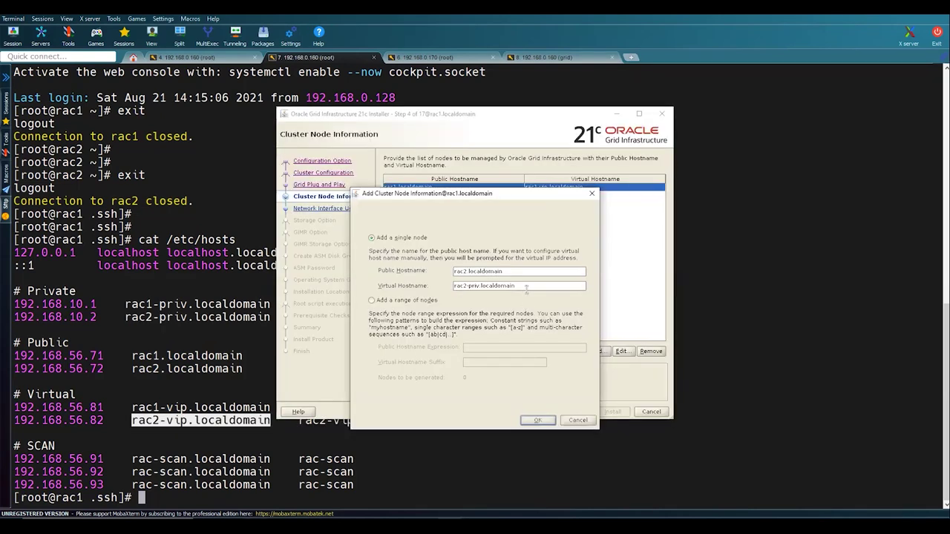
triple_click(526, 290)
key(BackSpace)
text(rac2-vip.localdomain)
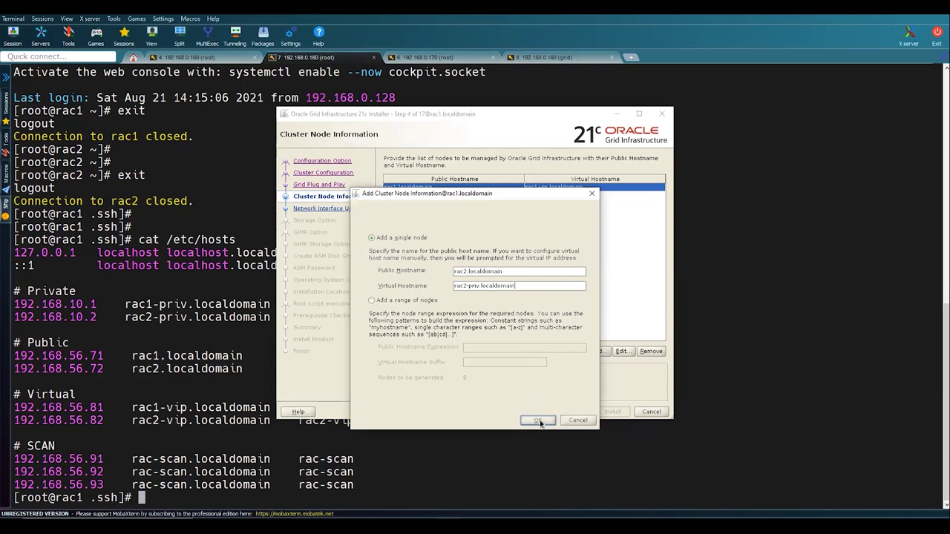
- Correct the virtual hostname to rac2-vip.localdomain, add the rac2 node, and continue
click(224, 420)
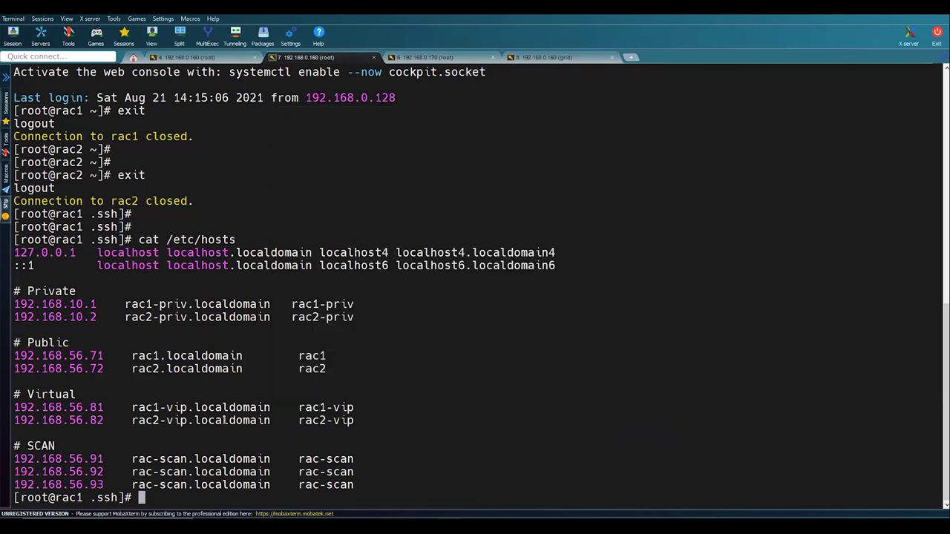
double_click(224, 420)
key(alt+Tab)
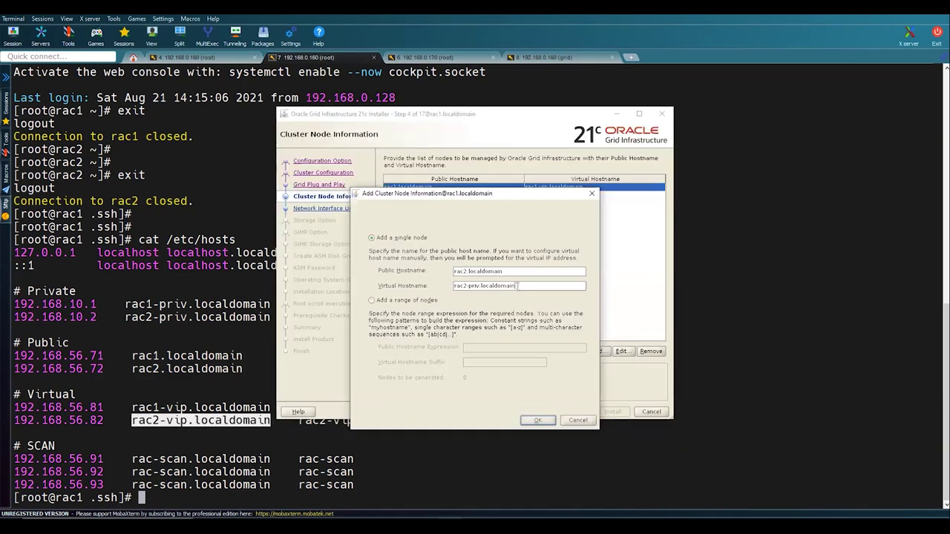
triple_click(518, 285)
key(ctrl+c)
key(BackSpace)
key(ctrl+v)
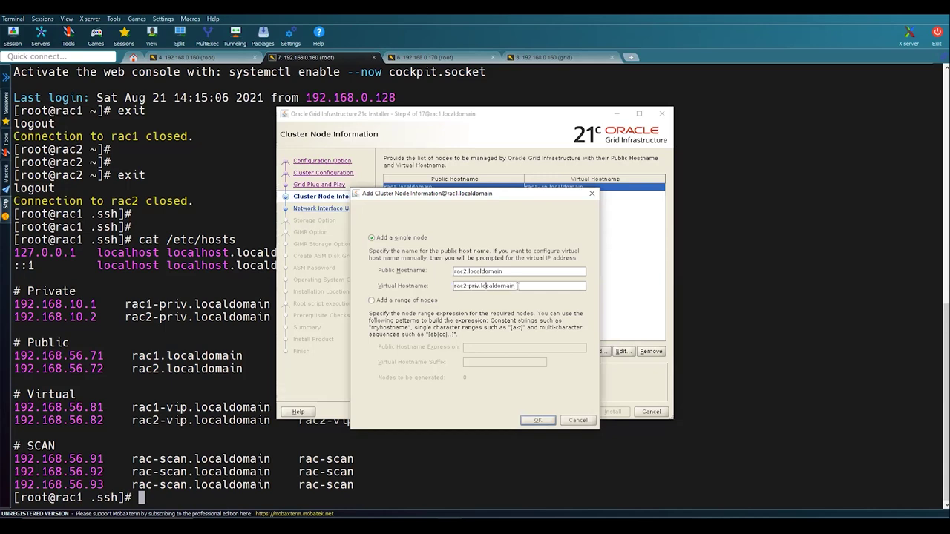
key(BackSpace)
key(BackSpace)
key(BackSpace)
key(BackSpace)
text(vip)
click(537, 421)
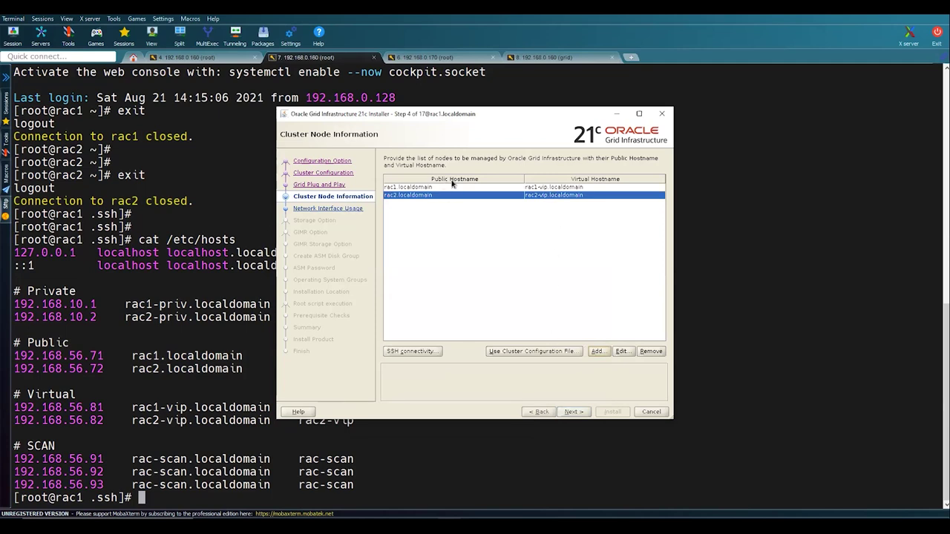
click(576, 413)
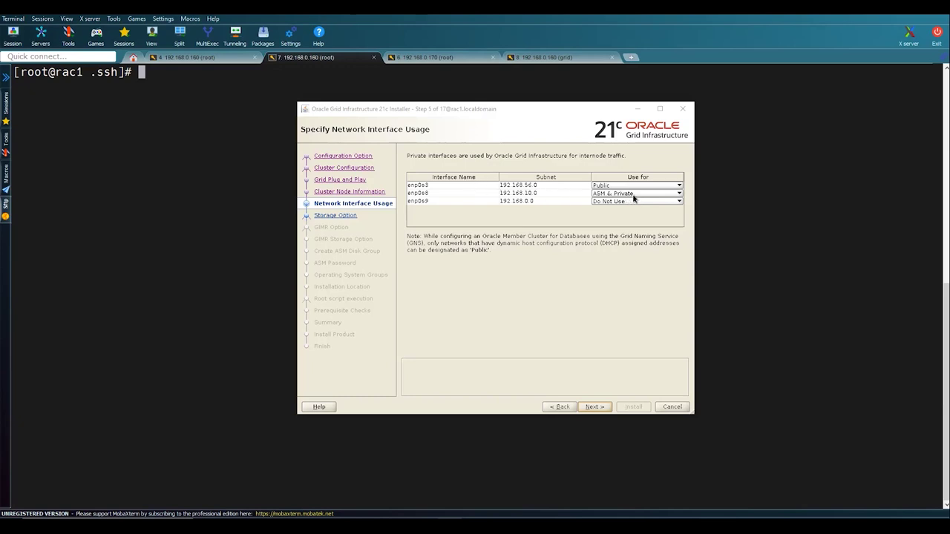
- Accept the network interface assignments and Flex ASM storage to reach the GIMR step
click(594, 407)
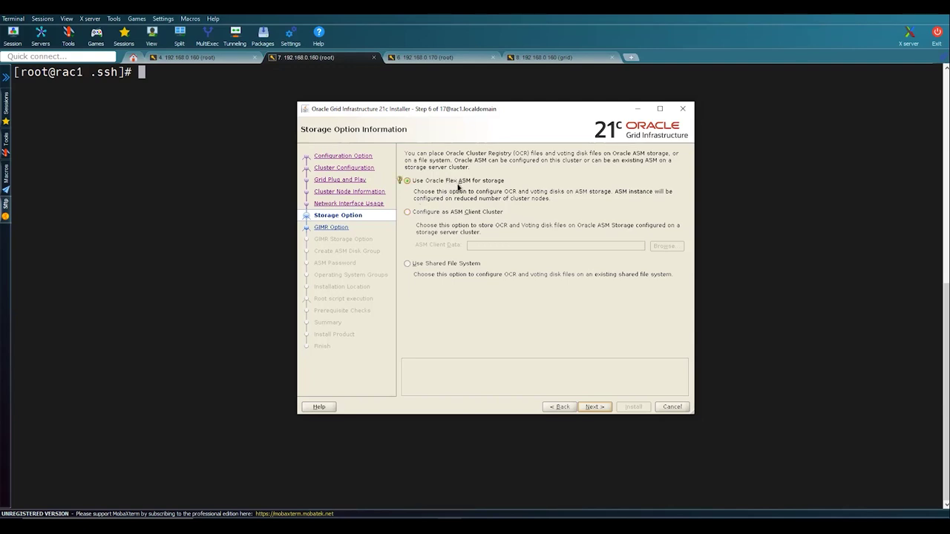
click(594, 407)
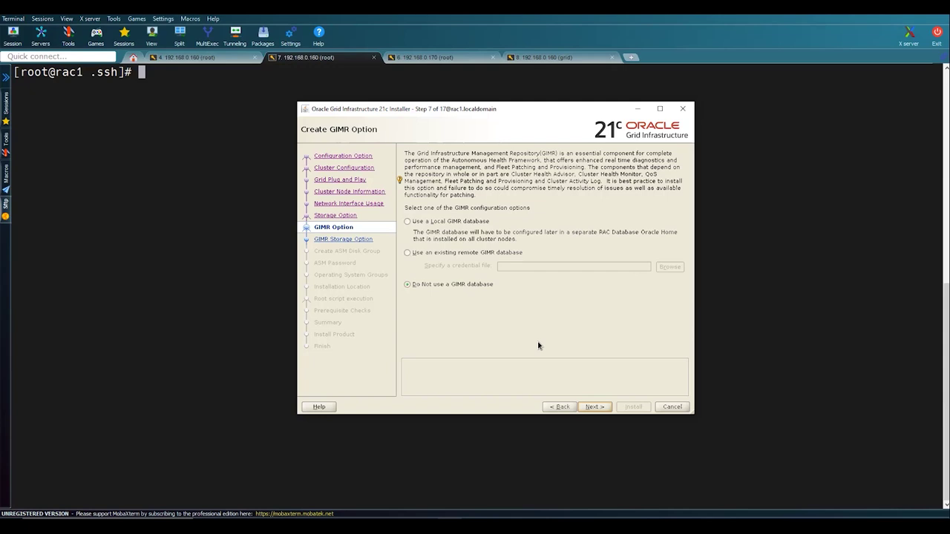
- Skip the GIMR database and name the disk group OCR with External redundancy
click(593, 407)
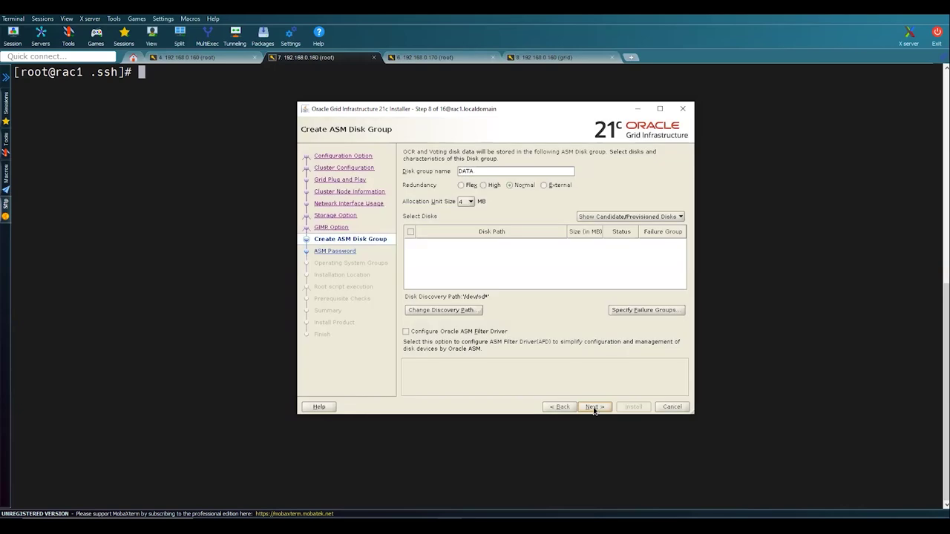
click(546, 186)
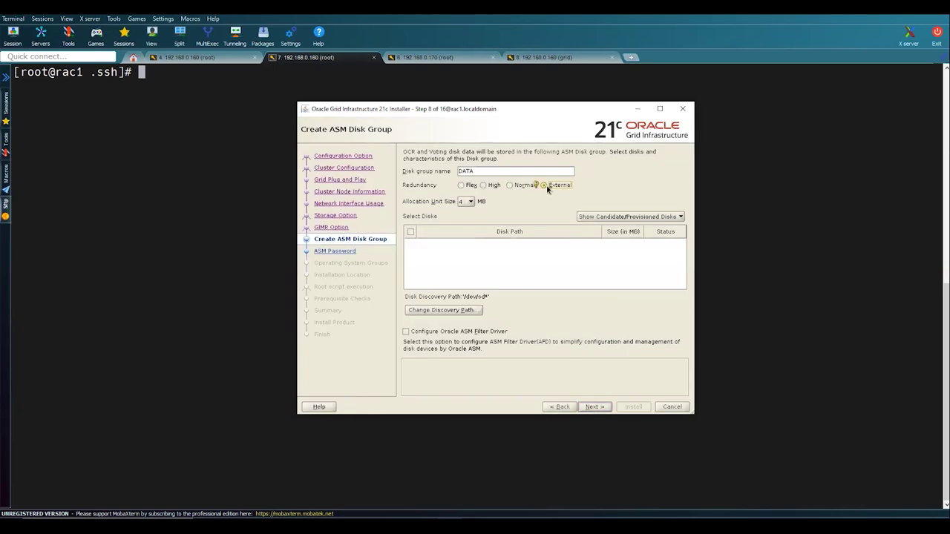
double_click(504, 170)
text(OCR)
- Update the disk discovery path, select /dev/oracleasm/disks/ASM1, and continue
click(451, 311)
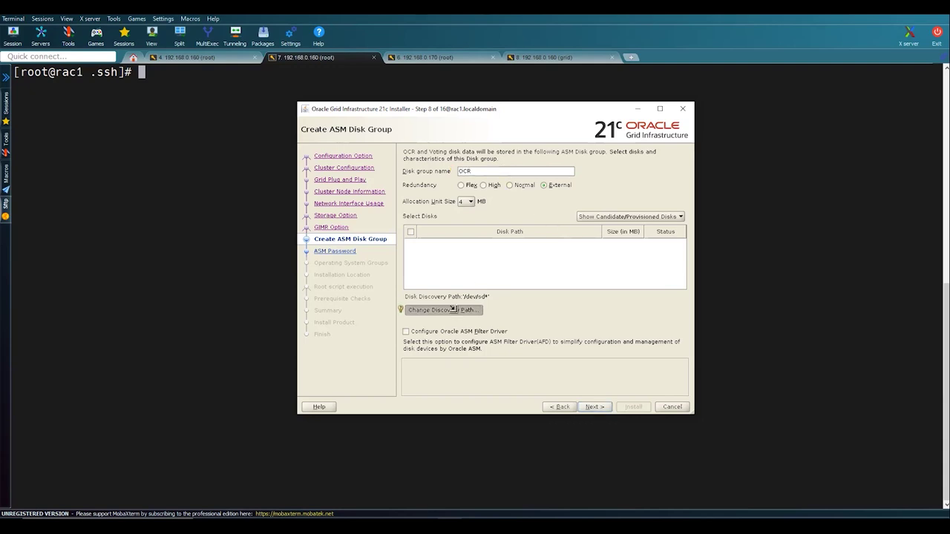
key(End)
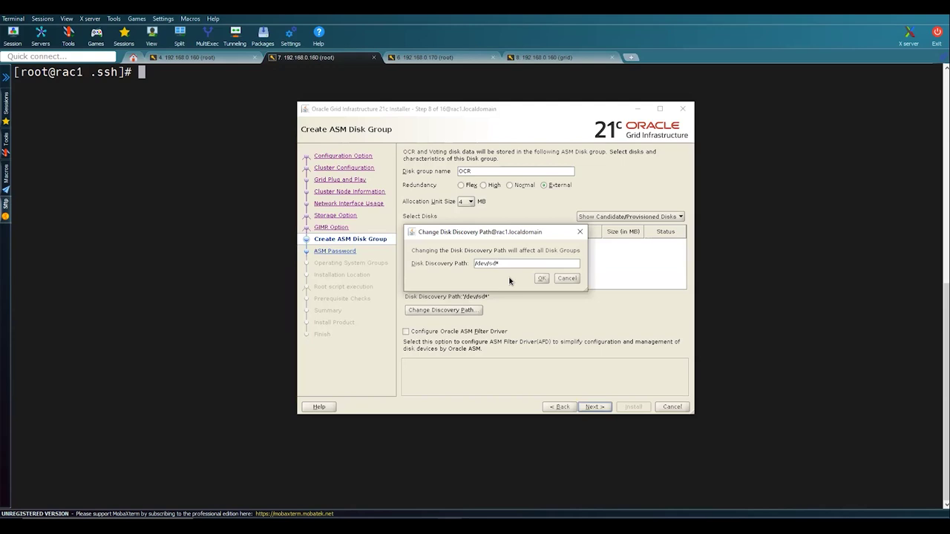
text(oracleasm/disks)
click(544, 278)
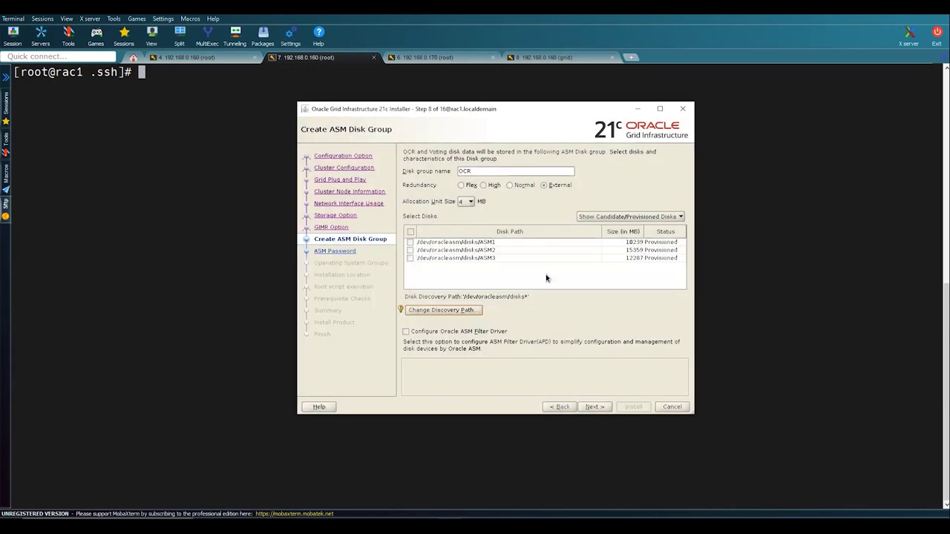
click(411, 242)
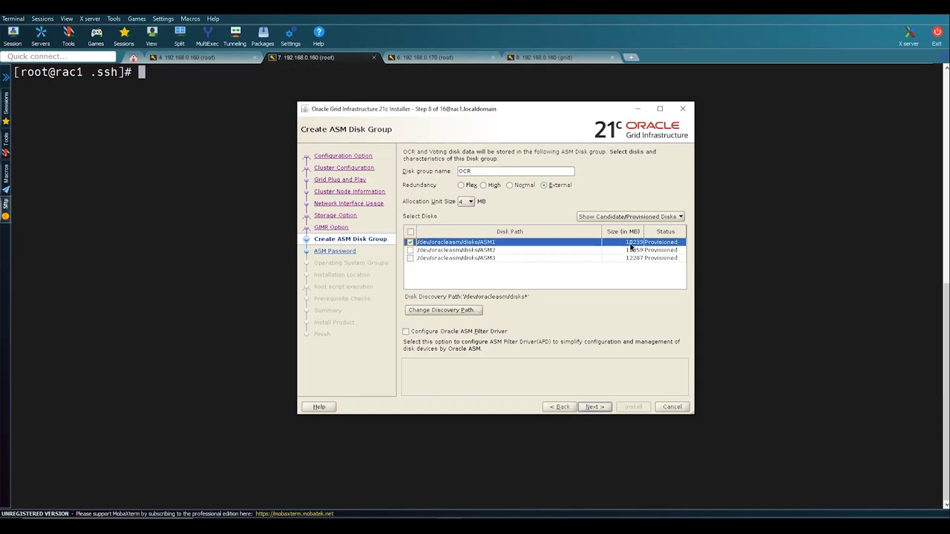
click(594, 408)
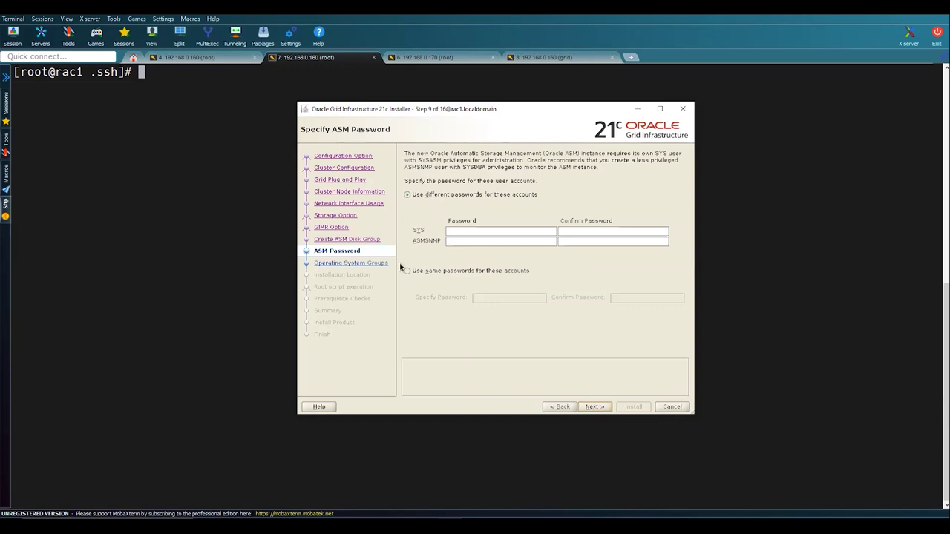
- Use one shared password for both ASM accounts, accept INS-30011, and skip IPMI
click(415, 271)
click(503, 299)
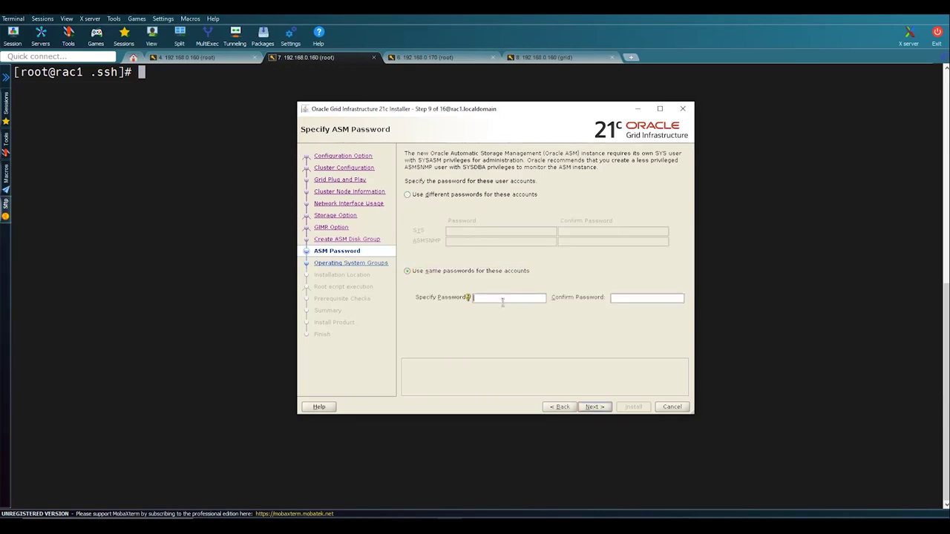
text(o)
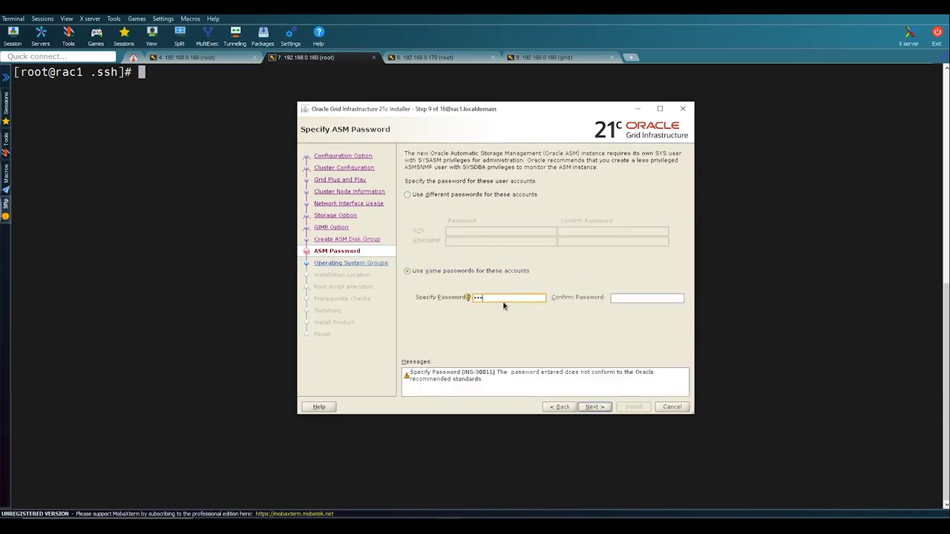
text(ora)
click(596, 408)
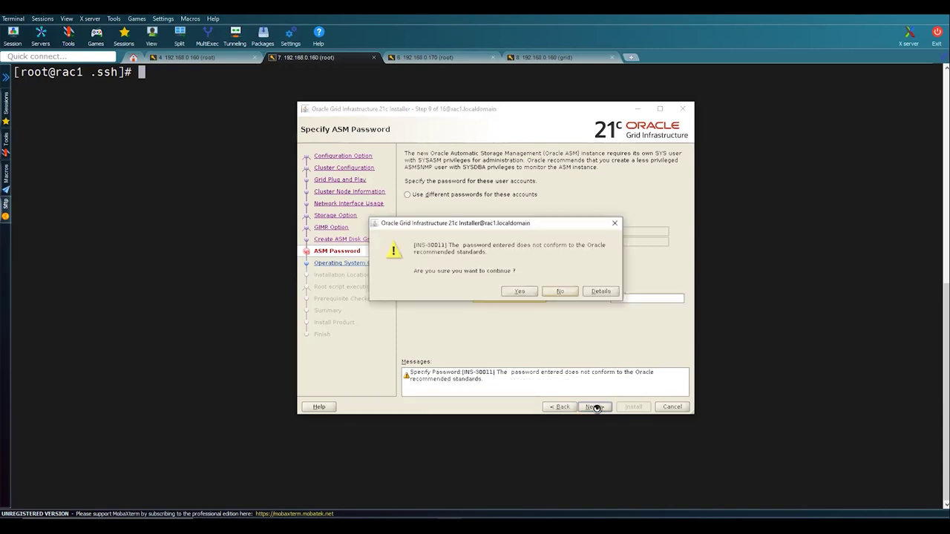
click(523, 291)
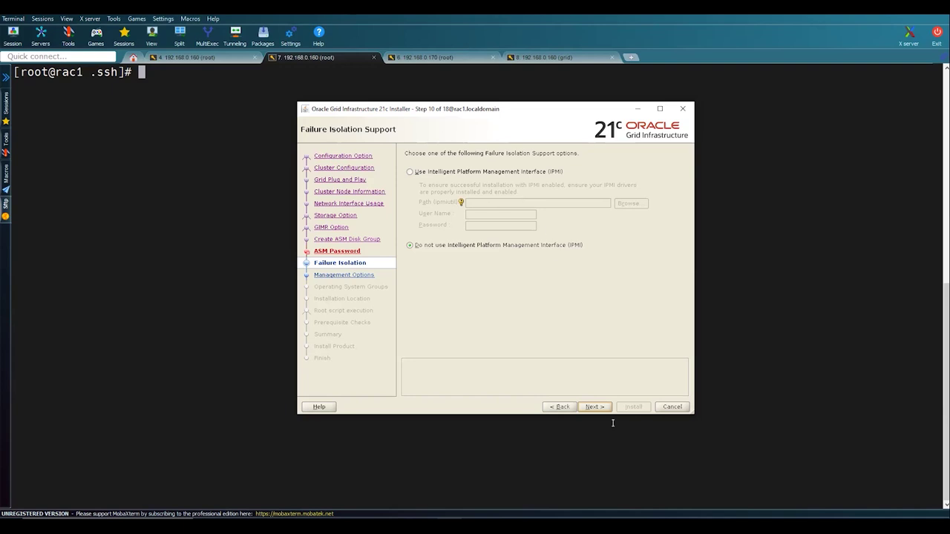
click(596, 408)
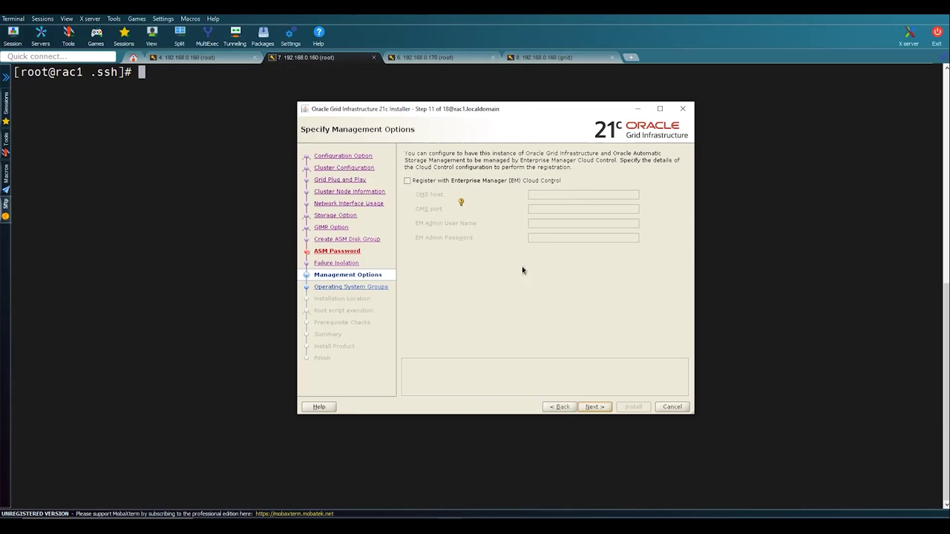
- Skip Cloud Control registration and set the OSASM, OSDBA and OSOPER groups to oinstall
click(601, 407)
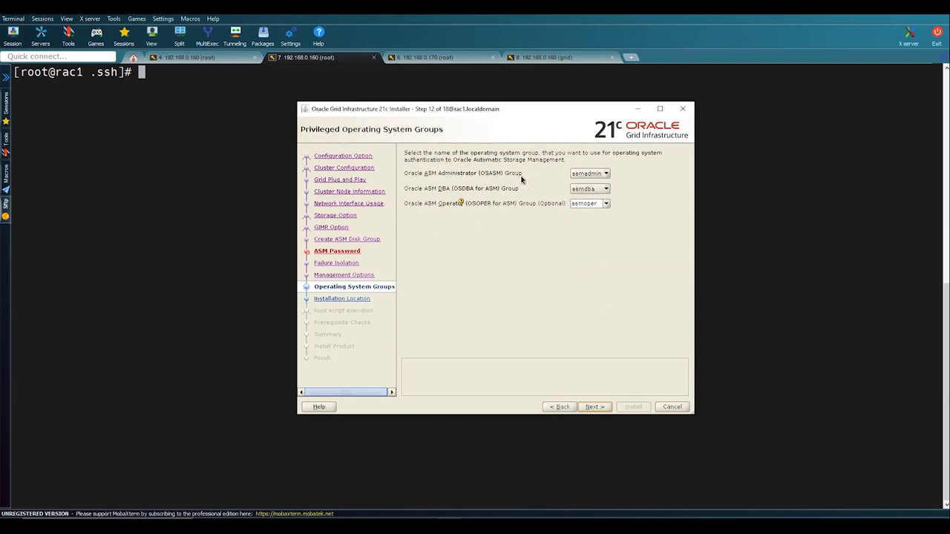
click(593, 176)
click(590, 208)
click(600, 187)
click(601, 221)
click(603, 205)
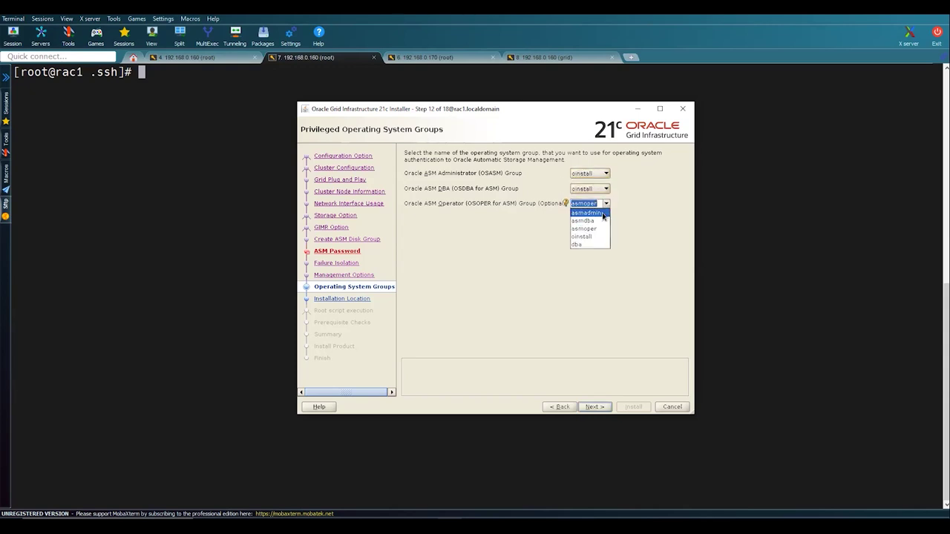
- Accept the shared-group warning and keep /u01/app/grid as the Oracle base
click(593, 406)
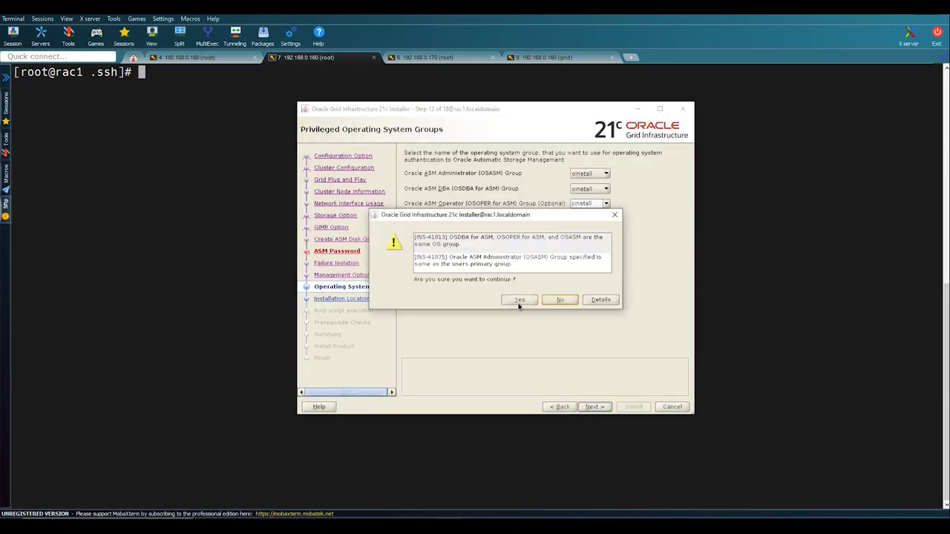
click(519, 301)
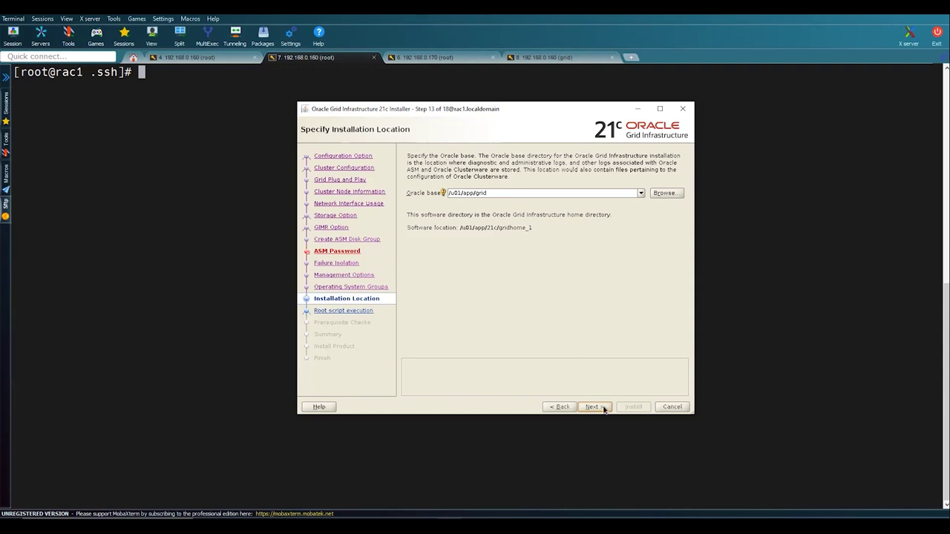
click(602, 407)
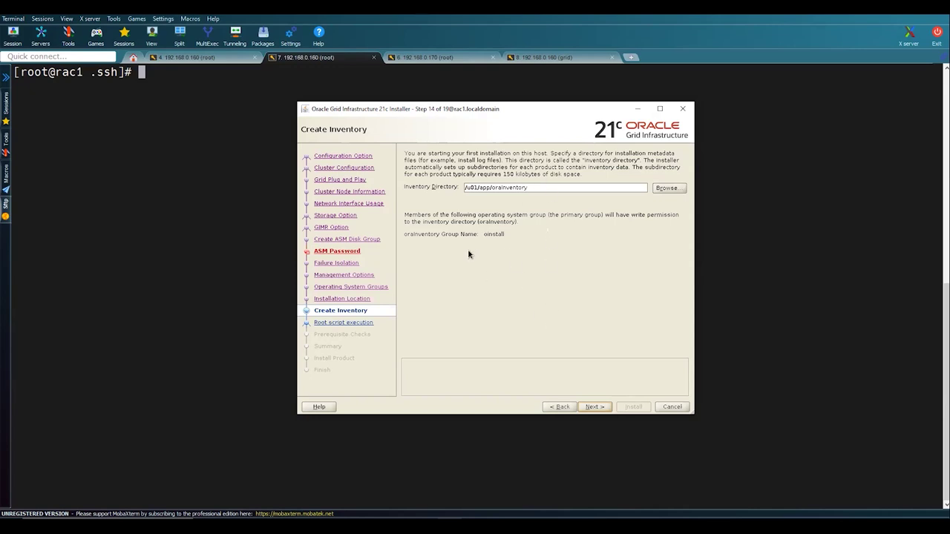
- Keep /u01/app/oraInventory and have root scripts run automatically using the root password
click(600, 409)
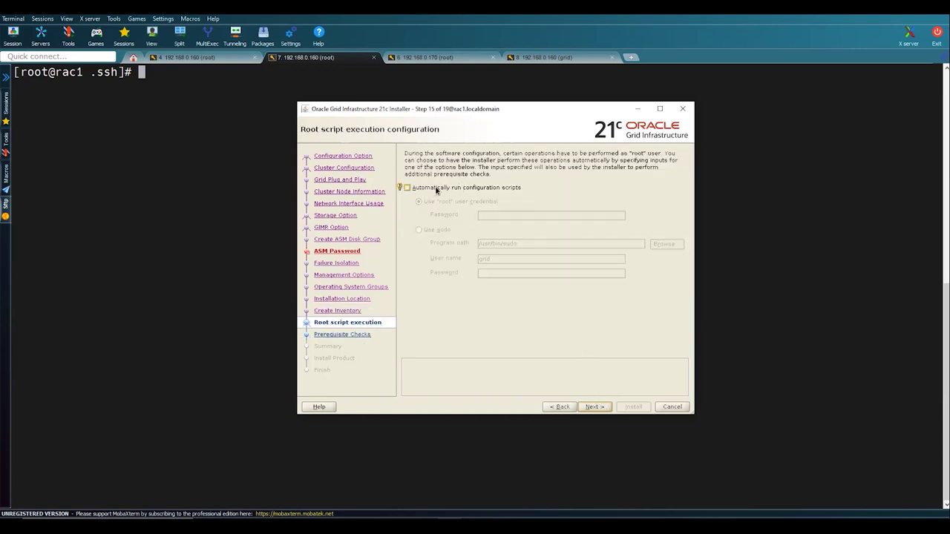
click(461, 190)
click(501, 216)
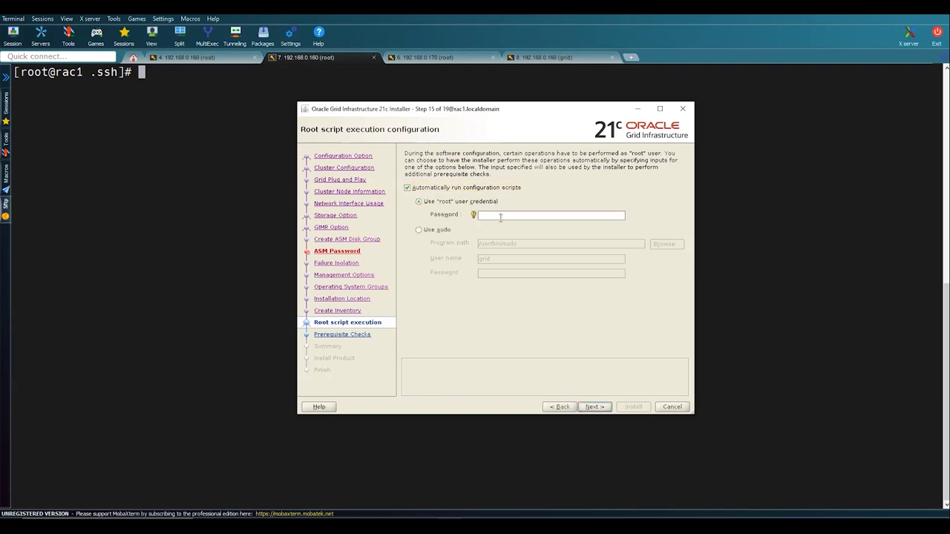
text(o)
- Run the prerequisite checks and review the avahi-daemon, ASMLib and DNS/NIS failures
click(598, 408)
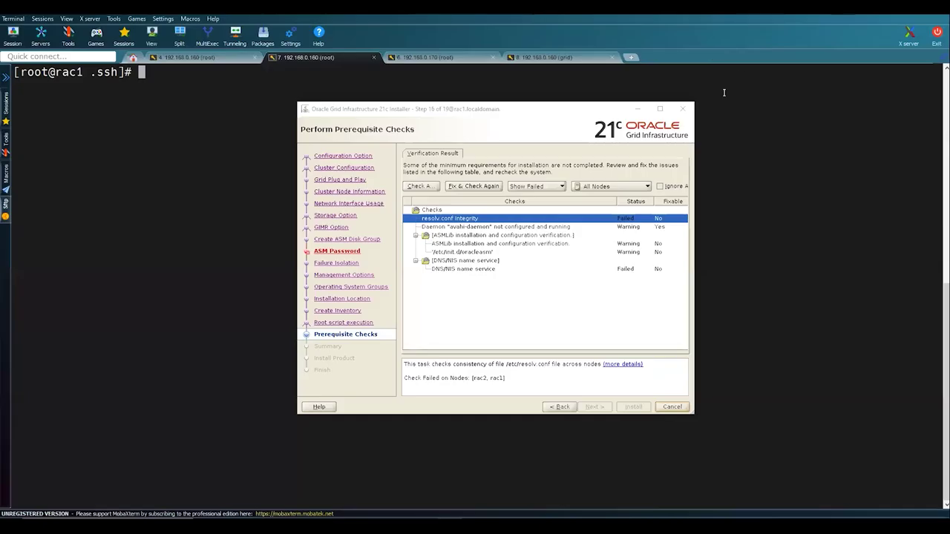
click(460, 228)
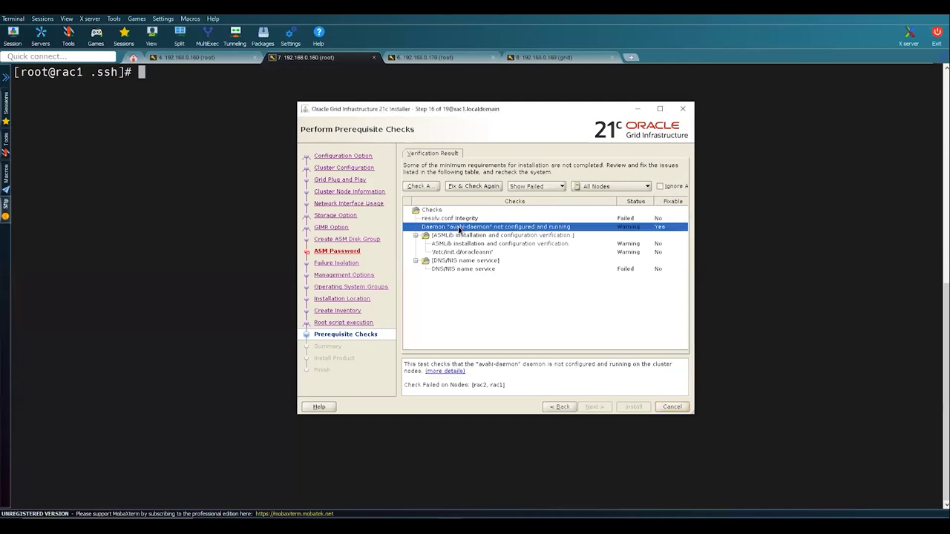
click(463, 236)
click(466, 244)
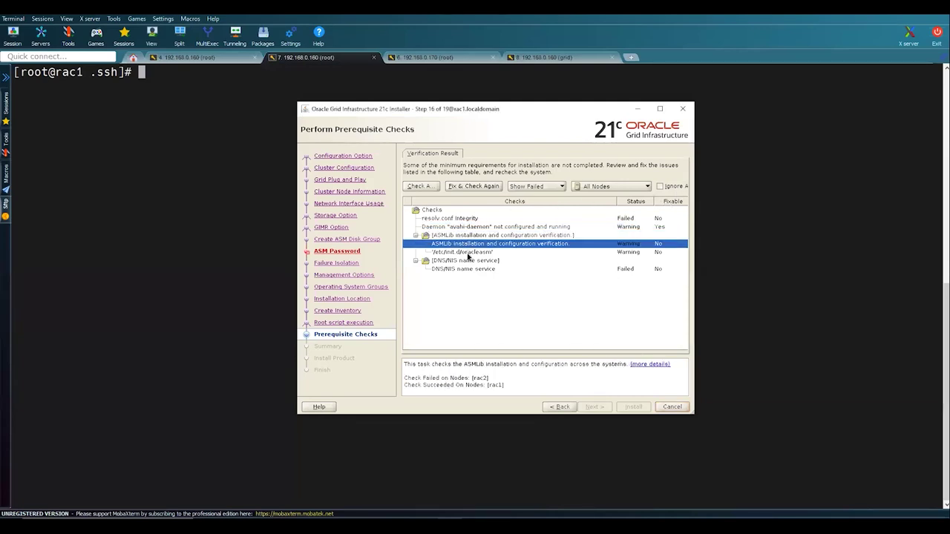
click(468, 253)
click(471, 260)
click(473, 269)
- Ignore all failed prerequisite checks and continue to the installation Summary
click(659, 186)
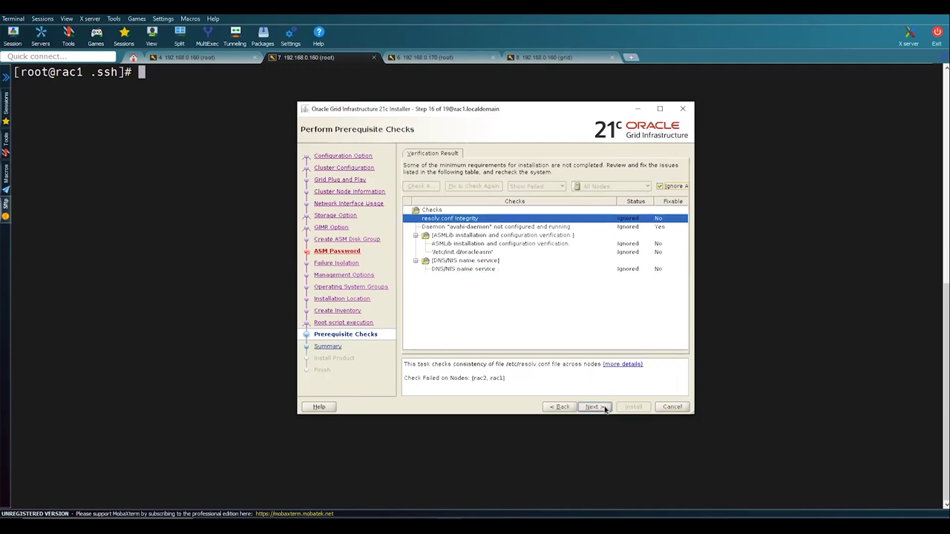
click(594, 406)
scroll(617, 283, down, 2)
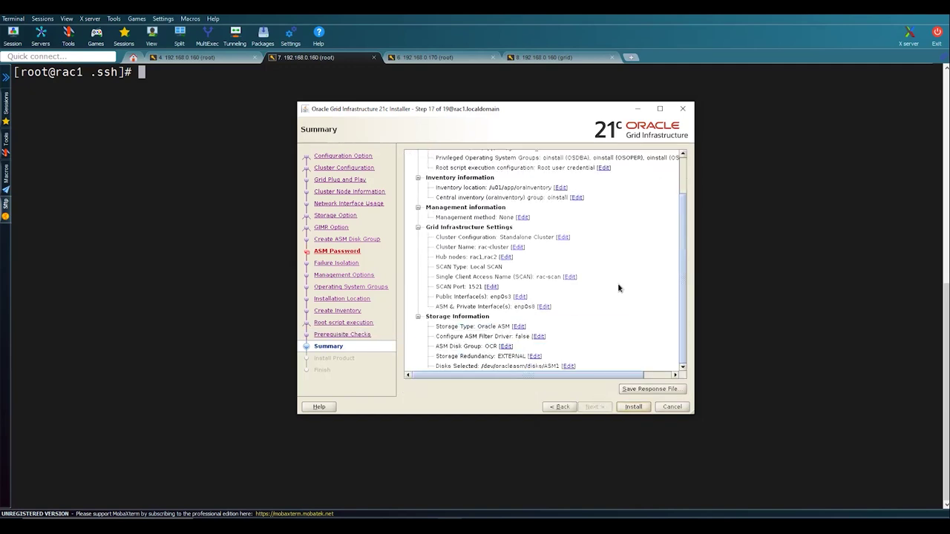
- Begin the Grid Infrastructure install, widen the details log, and check the root terminal output
click(630, 409)
click(554, 344)
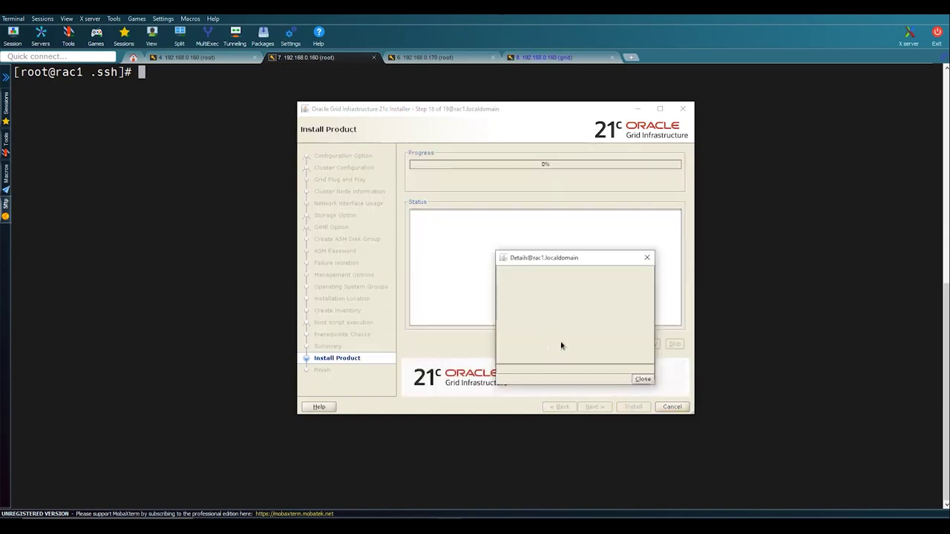
drag(657, 311, 727, 312)
drag(657, 316, 748, 325)
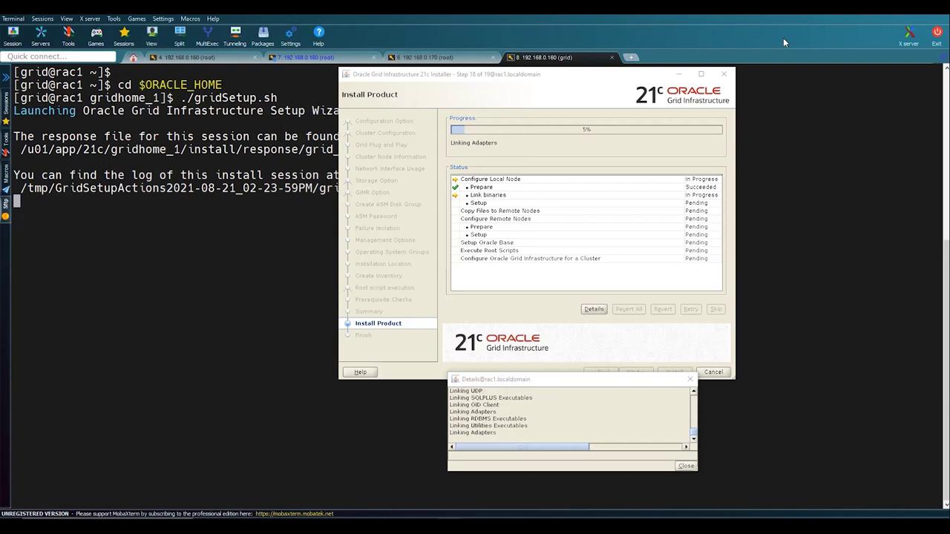
click(316, 57)
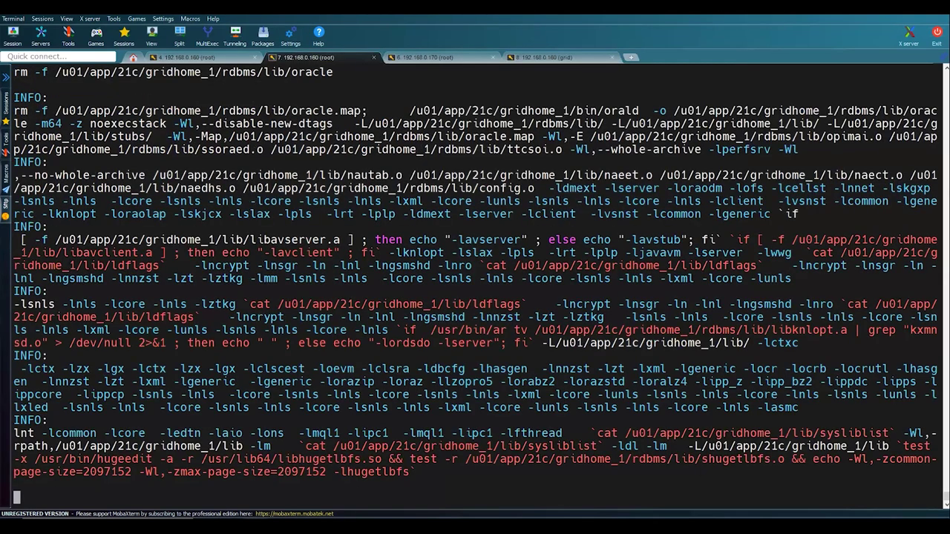
- Bring the installer windows and the grid user's terminal session back to the front
click(438, 478)
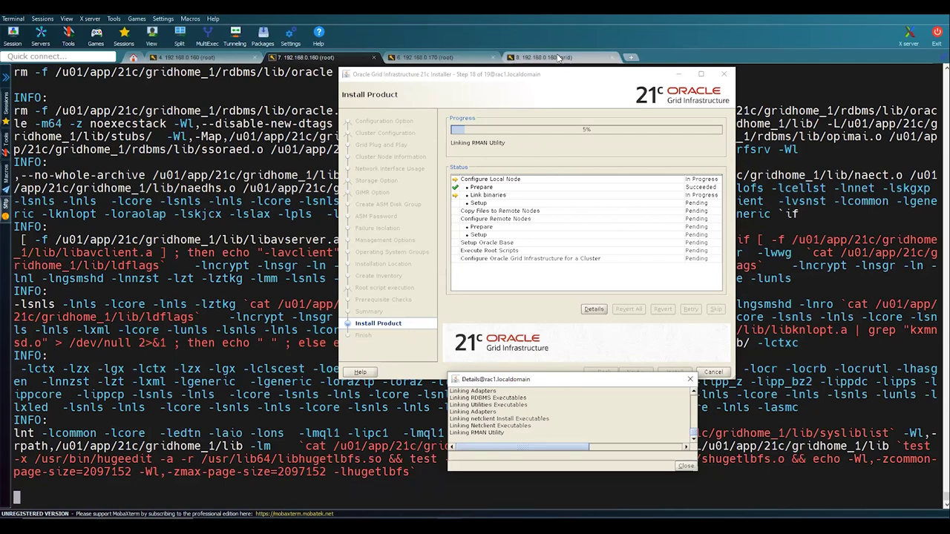
click(559, 57)
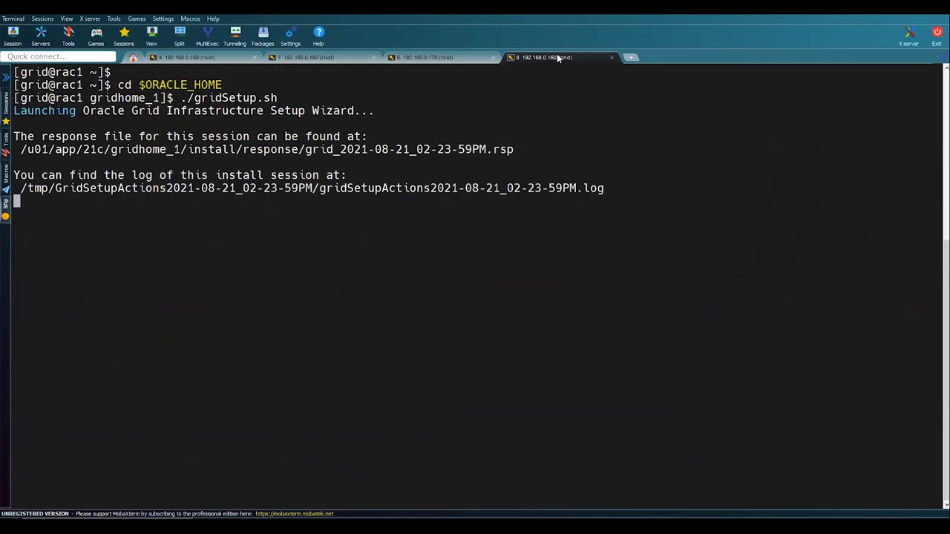
mouse_move(449, 528)
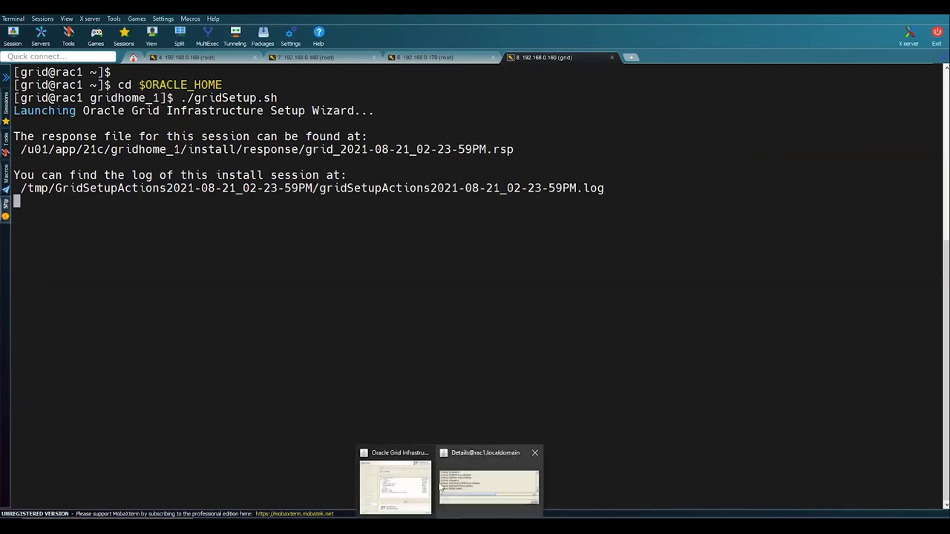
click(443, 490)
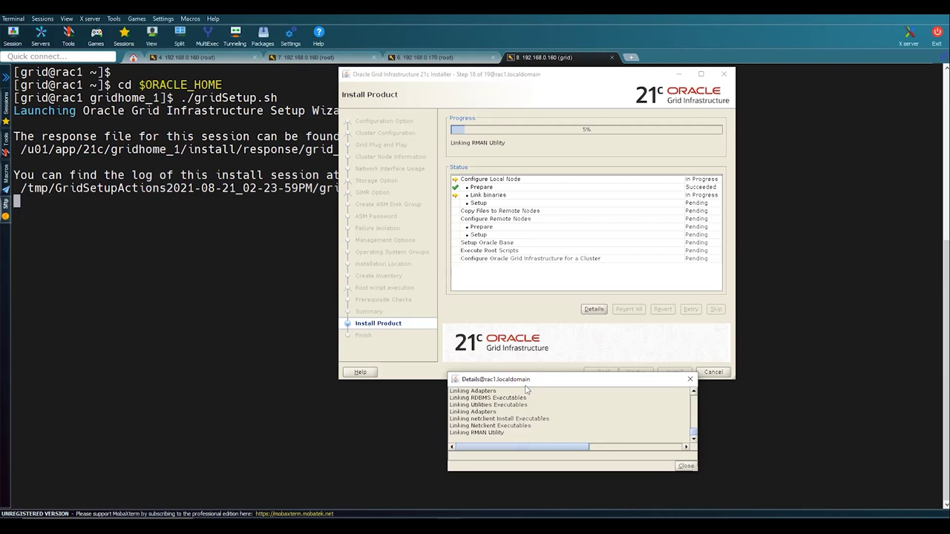
- Reposition and resize the Details window, then highlight the 20%–60% rac2 copy progress lines
drag(526, 389, 528, 380)
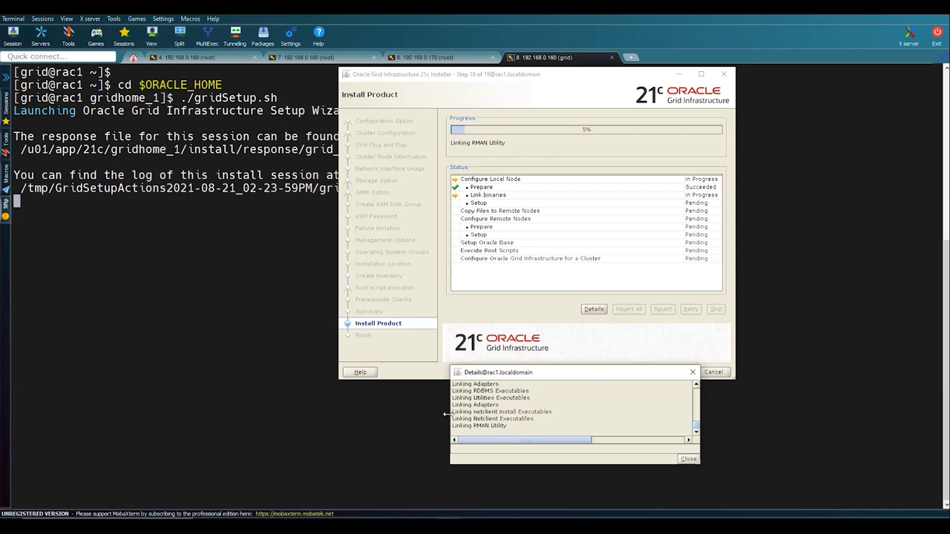
drag(446, 414, 391, 415)
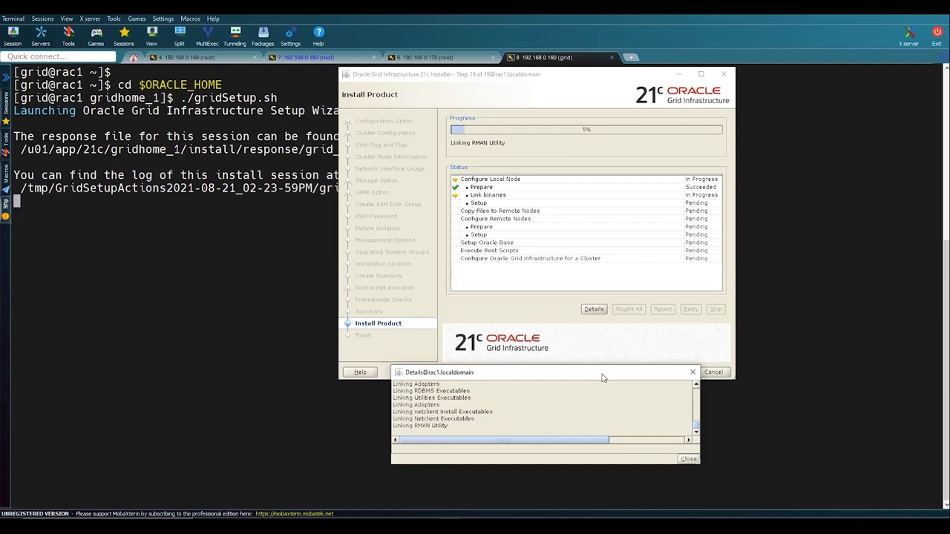
drag(602, 378, 616, 393)
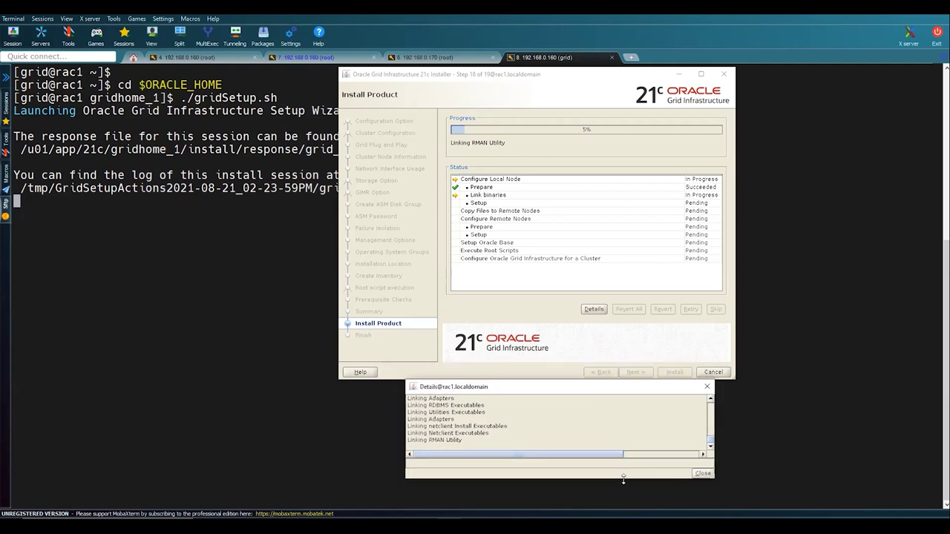
drag(624, 479, 629, 467)
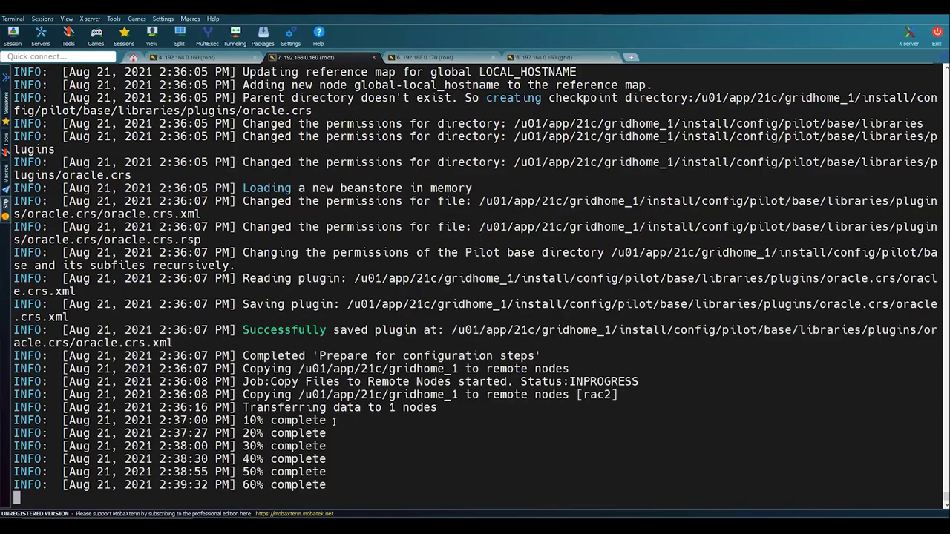
drag(233, 434, 354, 483)
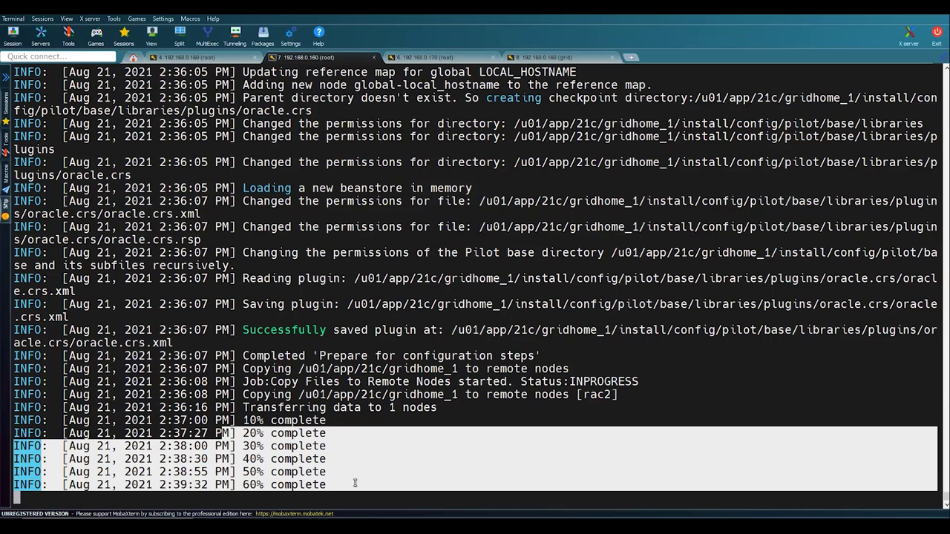
key(alt+Tab)
key(alt+Tab)
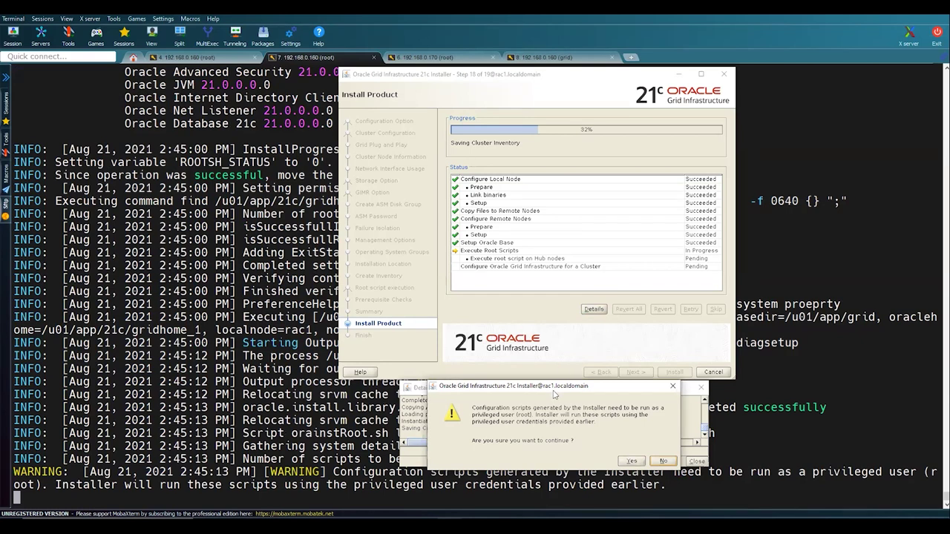
- Let the installer run the root scripts, then dismiss the Cluster Verification Utility failure message
drag(553, 387, 558, 296)
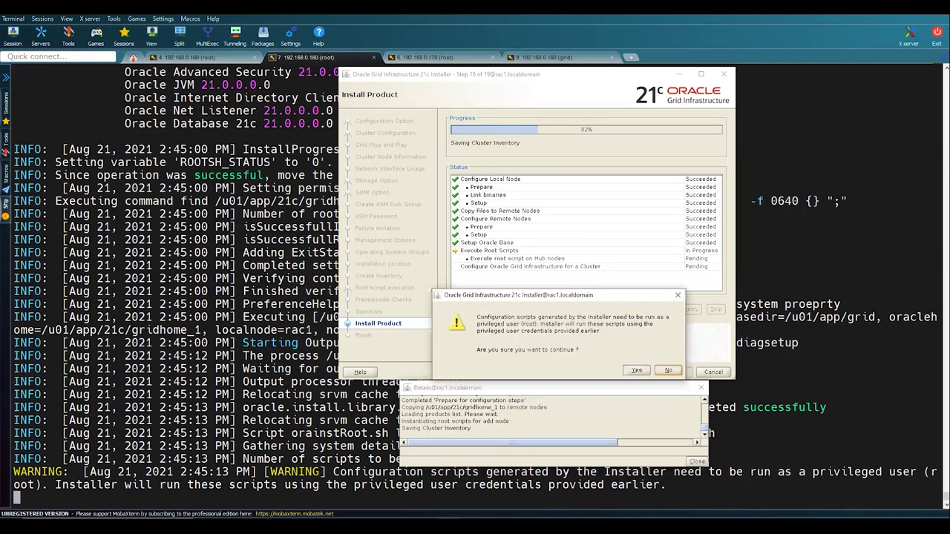
click(636, 370)
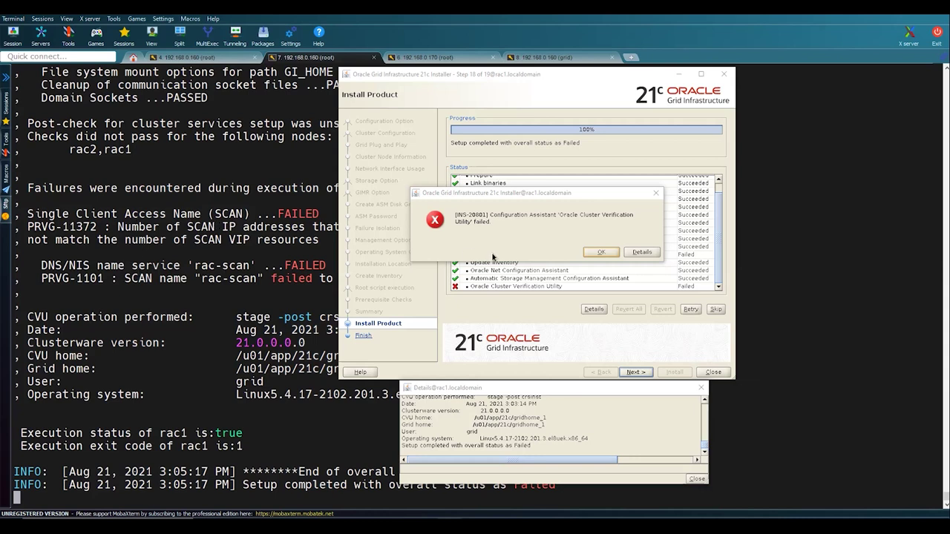
click(599, 254)
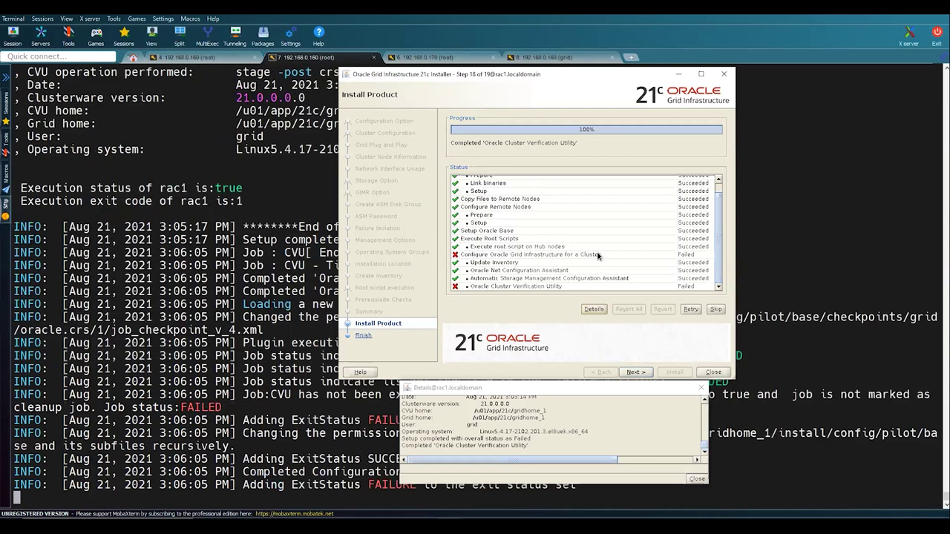
- Skip the failed verification, confirm continuing, and close the Details window and finished installer
click(716, 310)
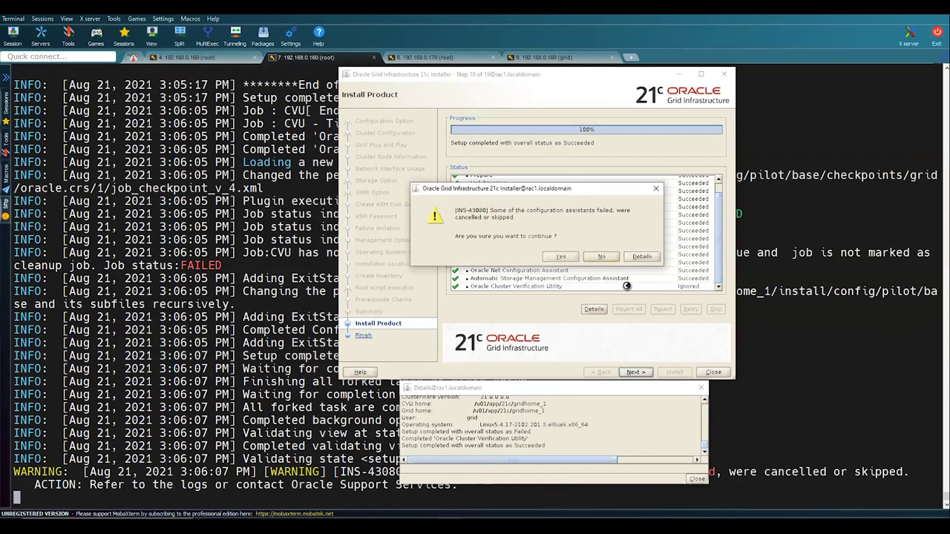
click(573, 257)
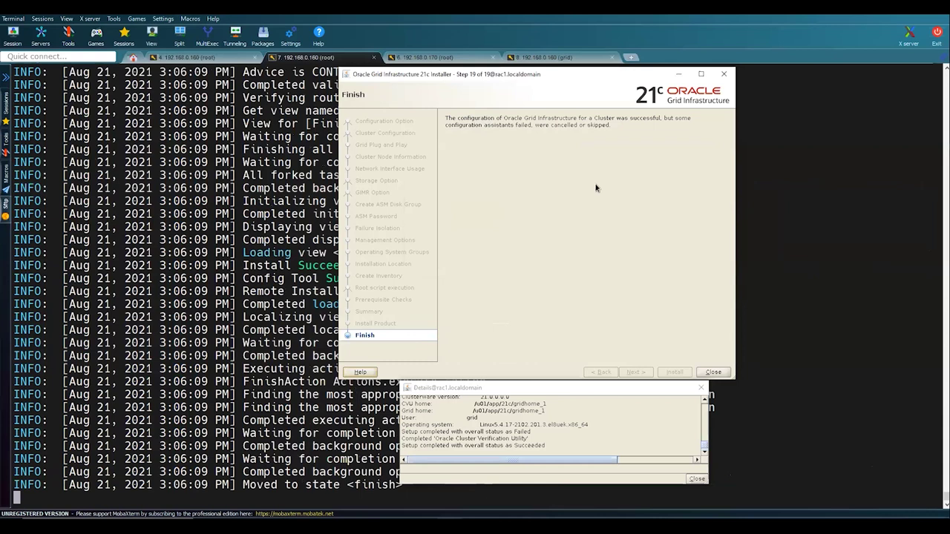
click(698, 479)
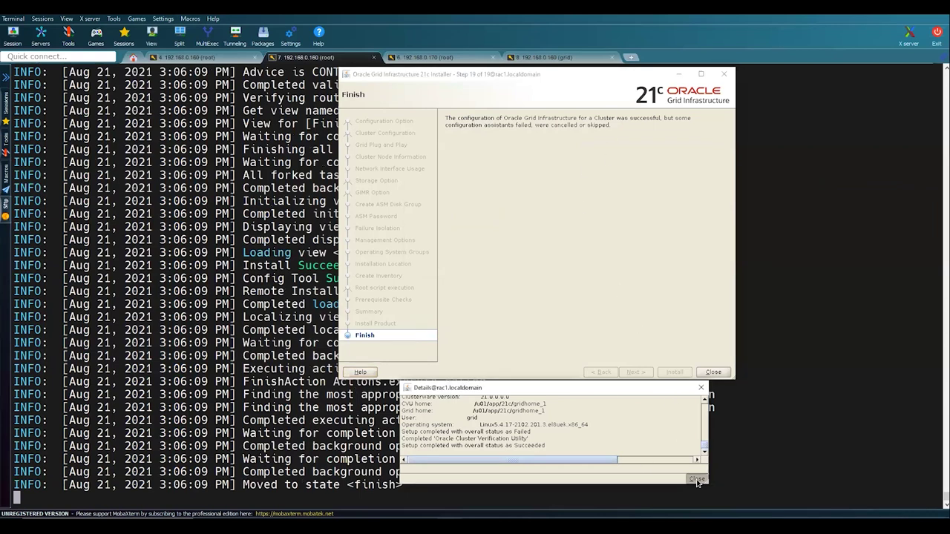
click(720, 375)
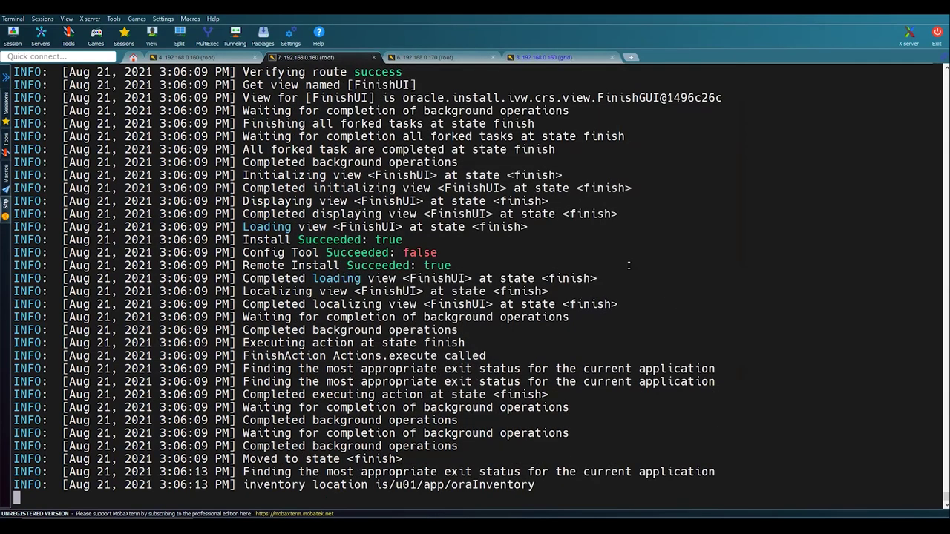
- On rac1's grid session, clear the screen and check the ASM pmon process with ps -ef |grep pmon
click(541, 58)
text(clear)
key(Return)
key(Return)
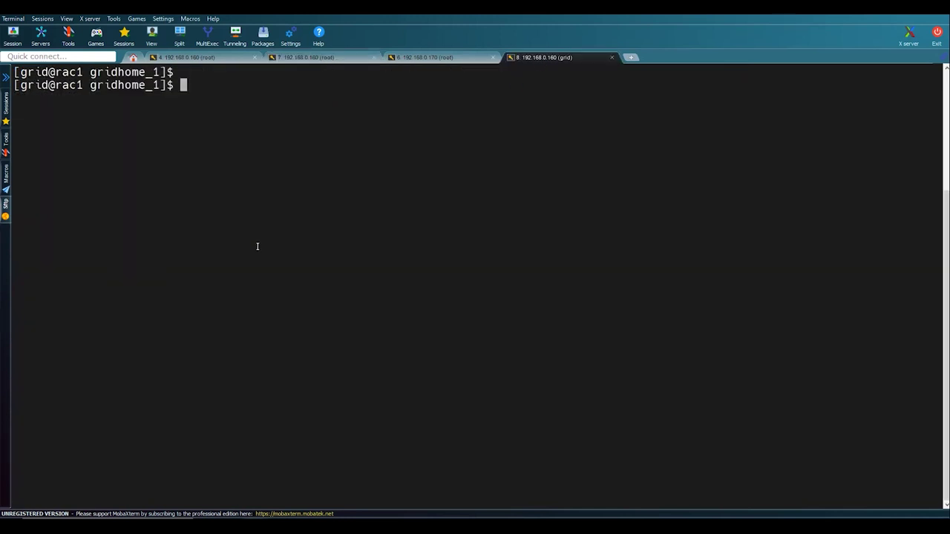
text(ps -ef |greppmo)
key(BackSpace)
key(BackSpace)
key(BackSpace)
text(pmon)
key(Return)
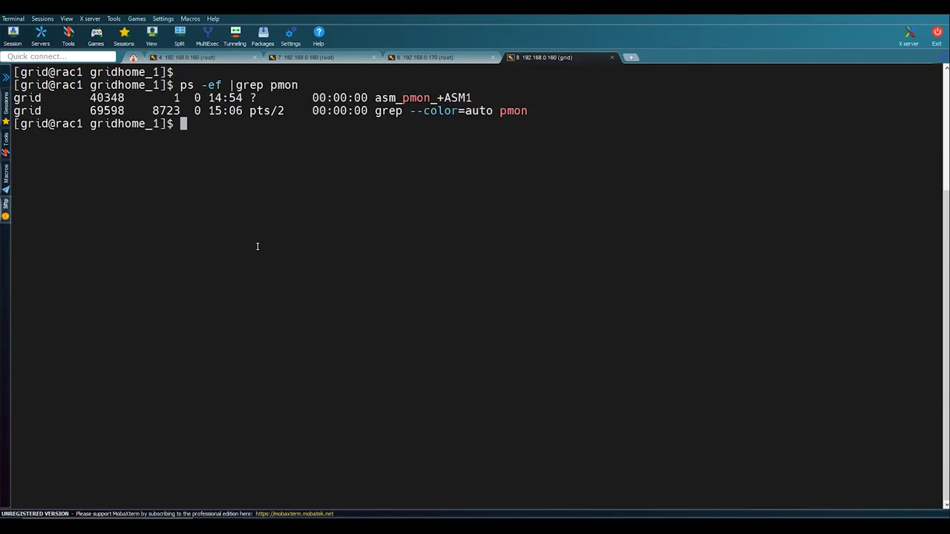
- List the running clusterware daemons with ps -ef |grep d.bin
key(Up)
key(BackSpace)
key(BackSpace)
key(BackSpace)
key(BackSpace)
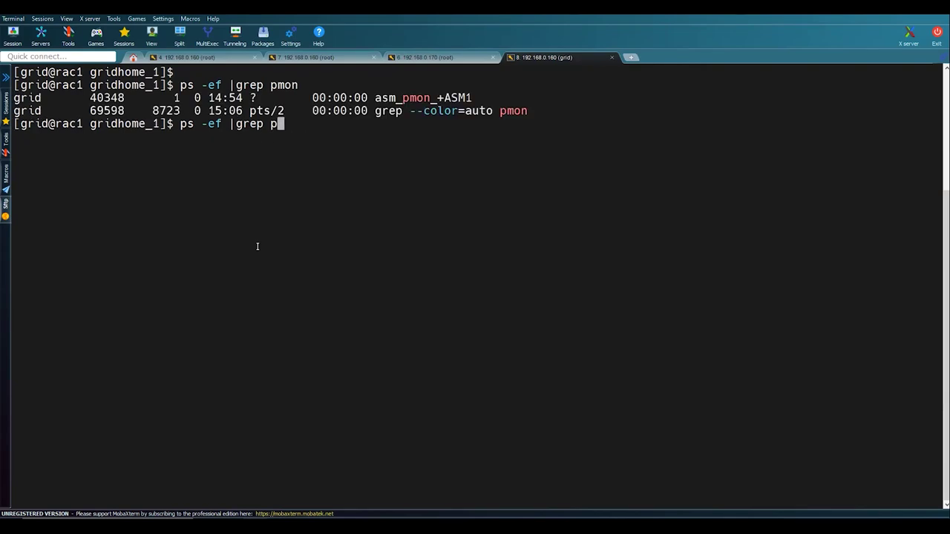
text(d./bin)
key(Return)
key(Up)
key(Left)
key(Left)
key(Left)
key(BackSpace)
key(Return)
- Run crsctl stat res -t, highlight rac1 and rac2 in the resource list, then open the rac2 session
key(Return)
key(Return)
key(Return)
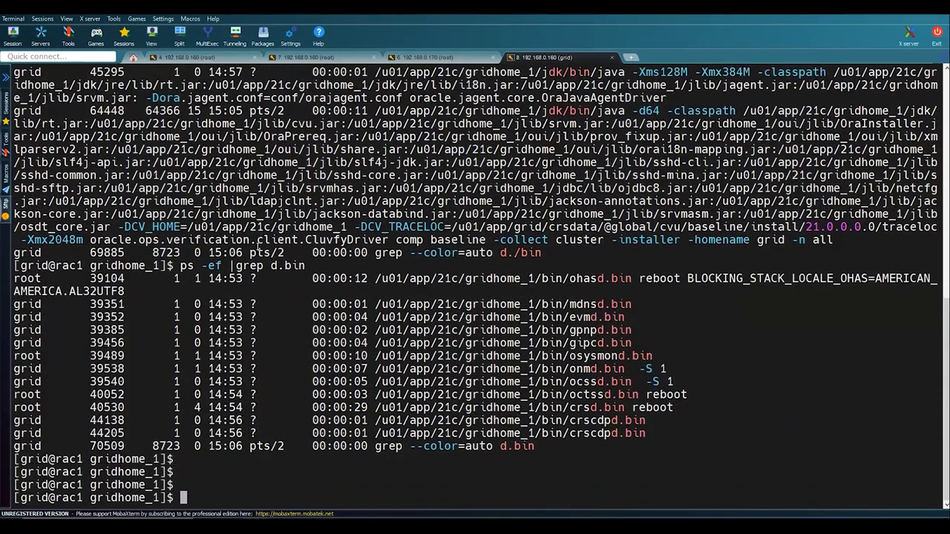
text(crsctl stat res -t)
key(Return)
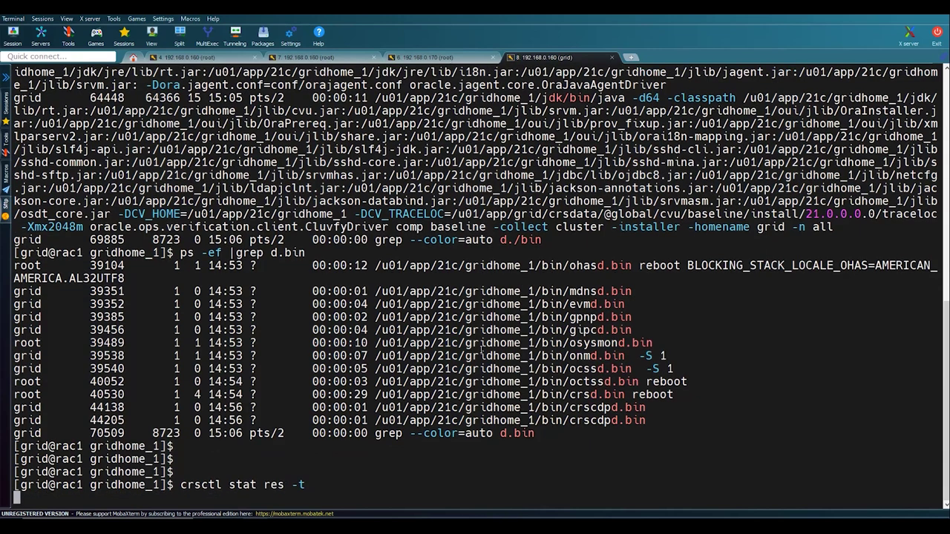
scroll(255, 388, up, 10)
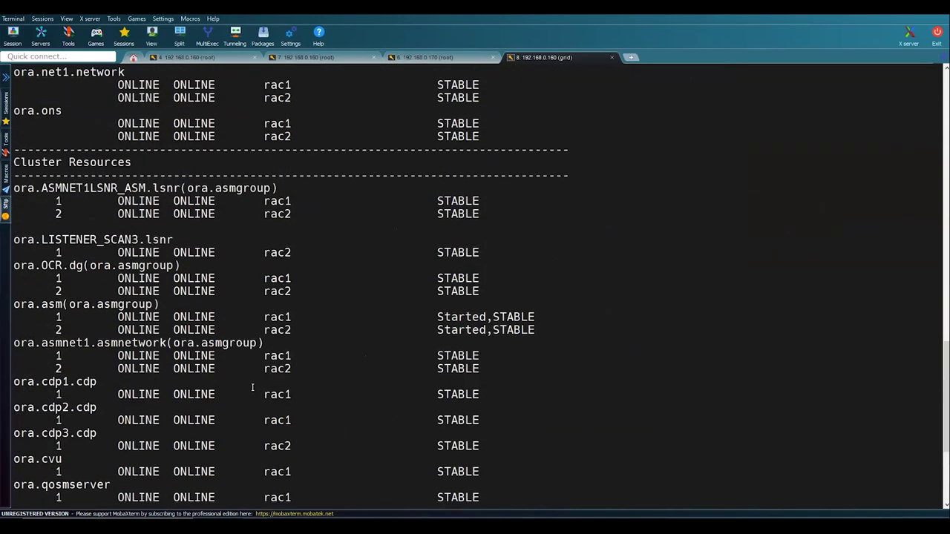
double_click(286, 201)
double_click(287, 213)
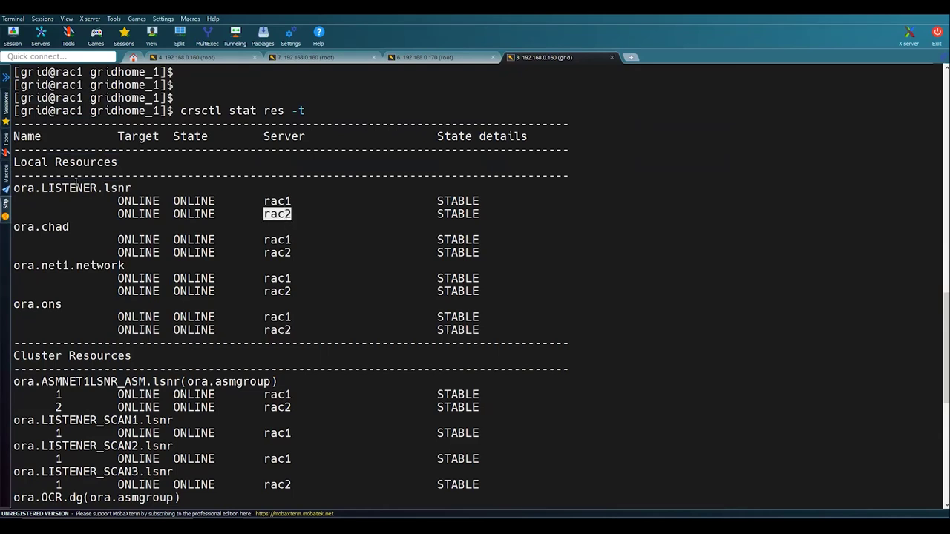
scroll(185, 297, down, 10)
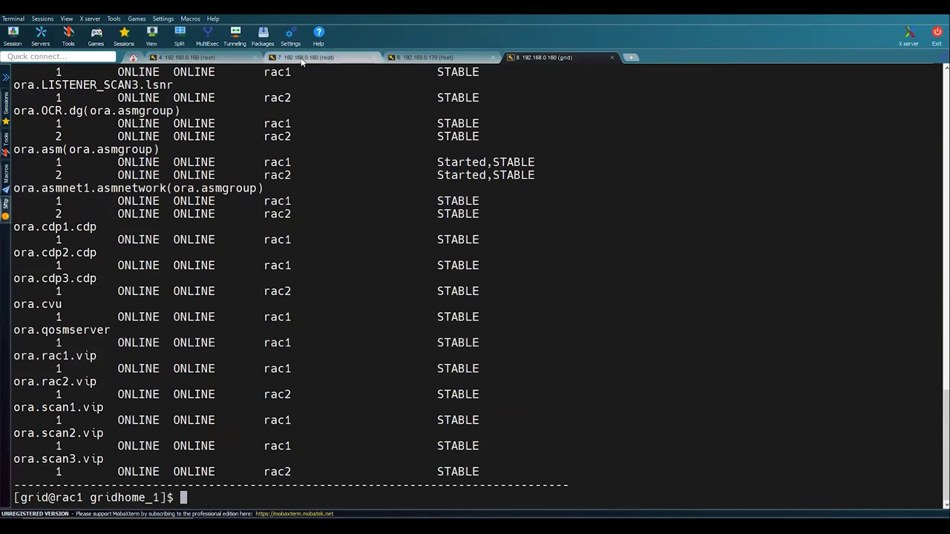
click(416, 57)
- On rac2, clear the screen and check the ASM pmon process with ps -ef |grep pmon
text(clearclear)
key(Return)
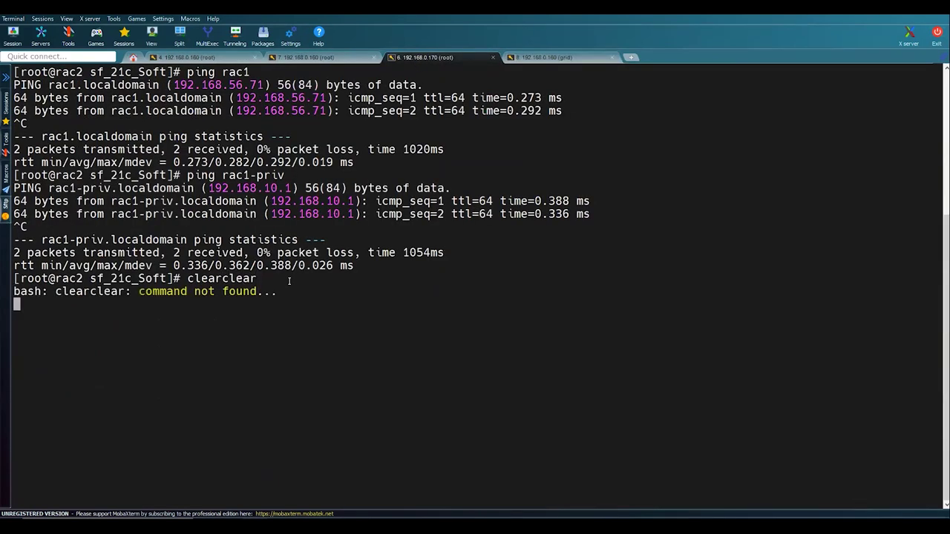
key(ctrl+c)
text(clear)
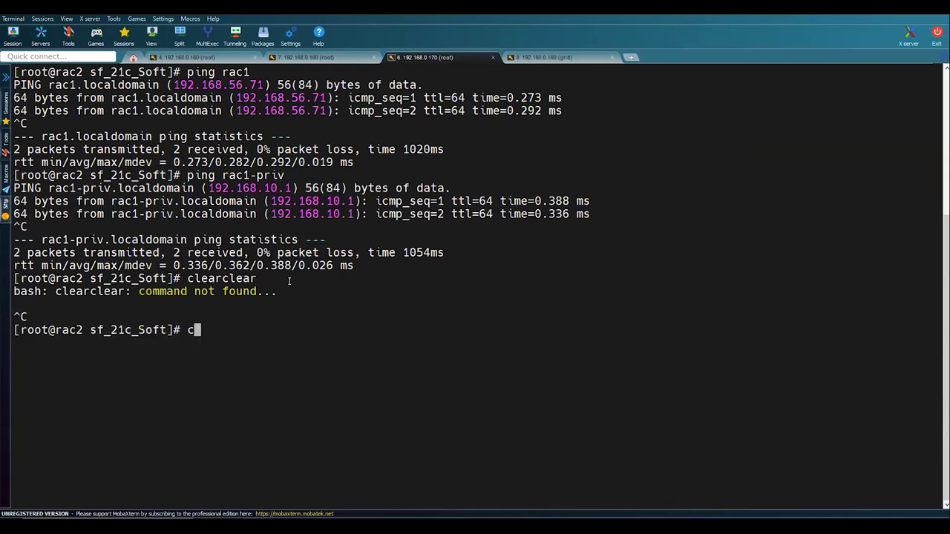
key(Return)
text(ps -e)
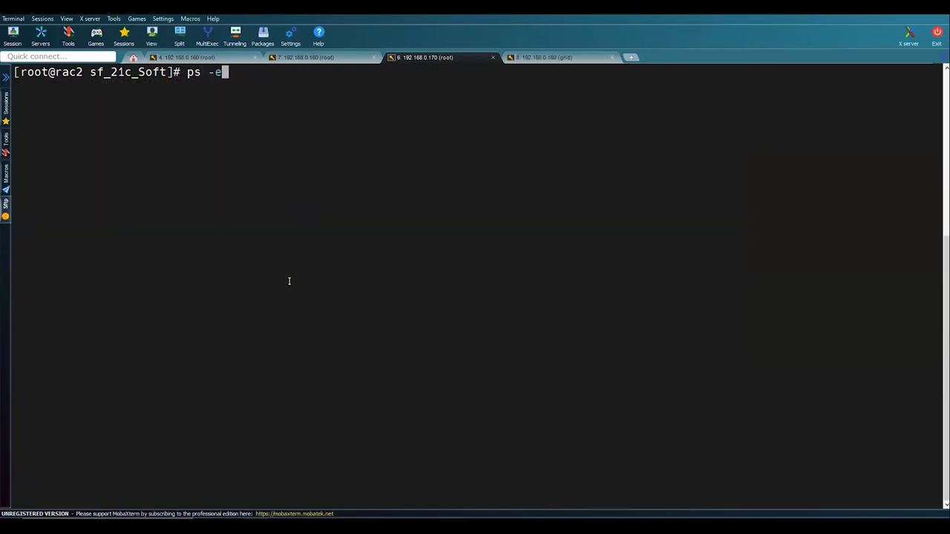
text(f |grep pmon)
key(Return)
key(Return)
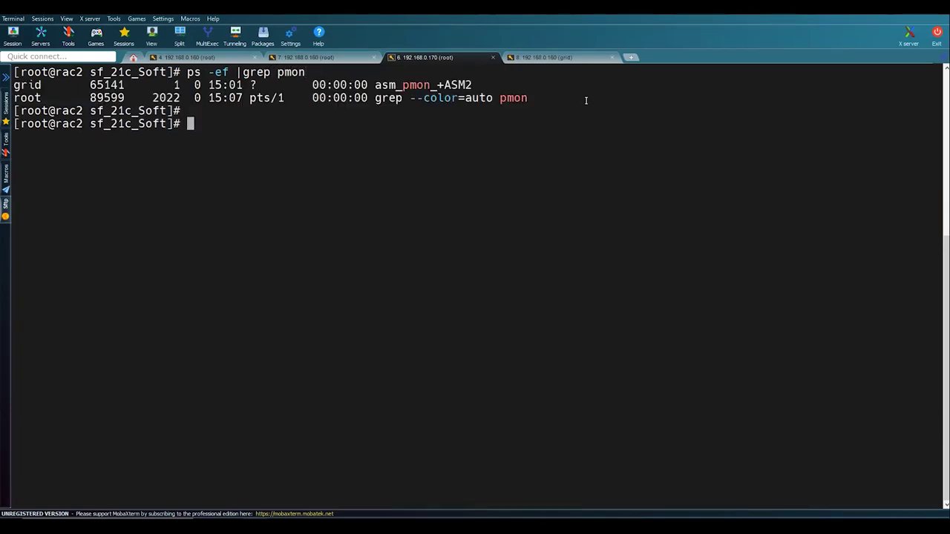
- In the grid session on 192.168.0.160, run olsnodes -s to show rac1 and rac2 Active
click(567, 56)
text(clear)
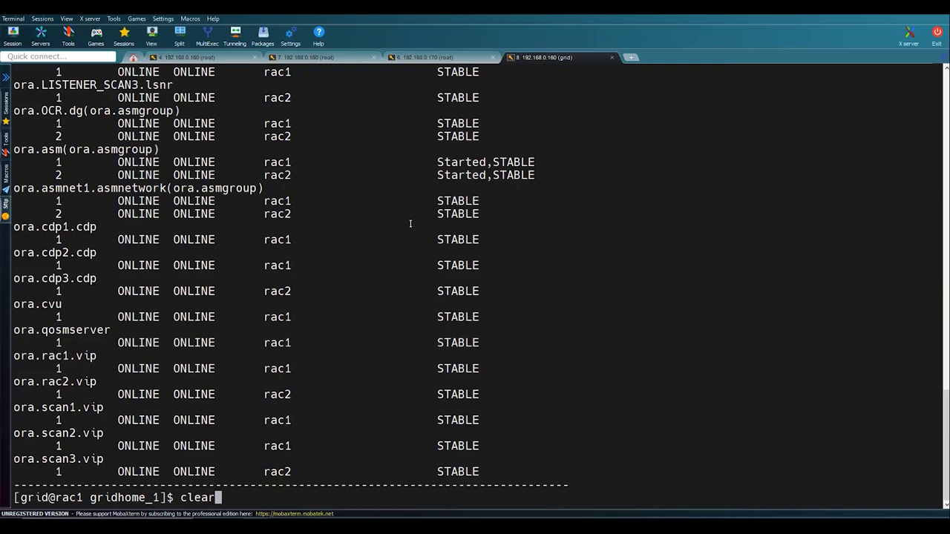
key(Return)
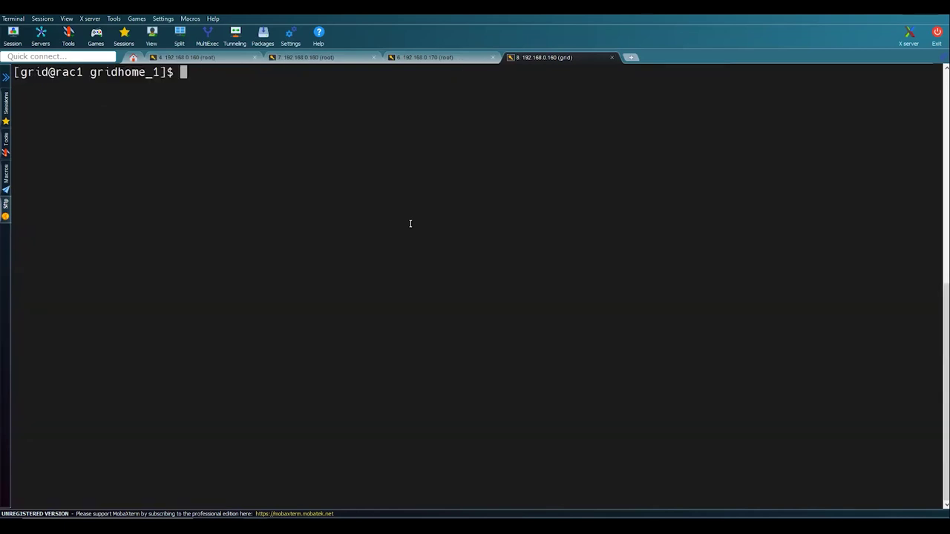
text(olsnode -s)
key(Return)
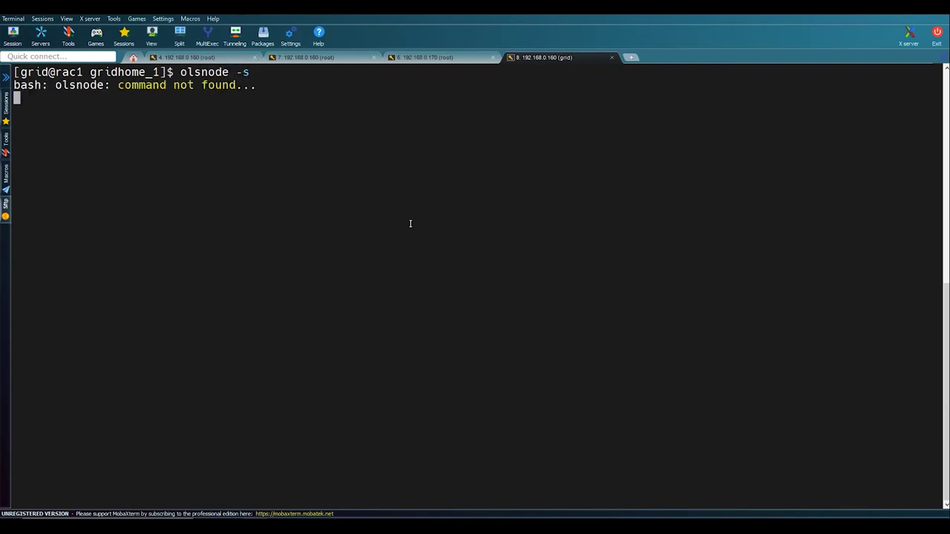
key(Up)
key(ctrl+c)
key(Return)
key(Up)
key(Left)
key(Left)
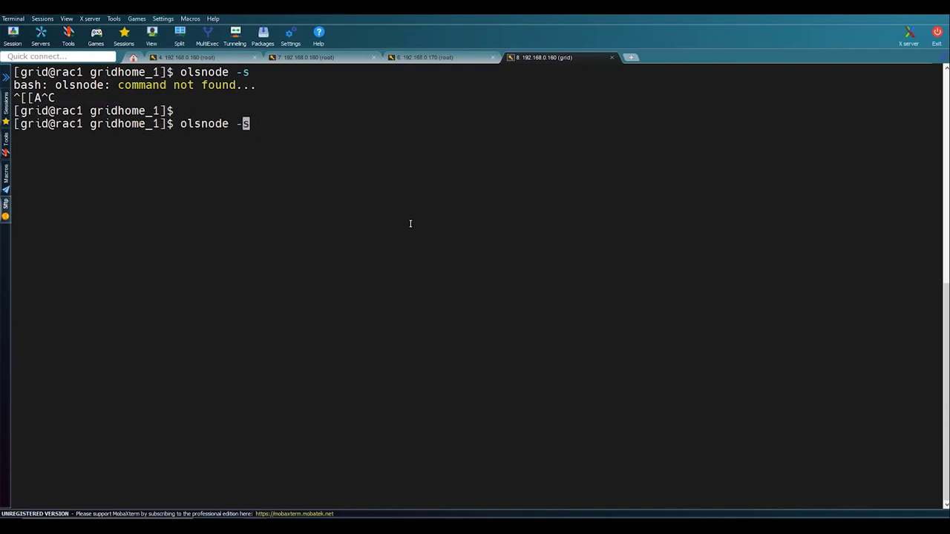
key(Left)
text(s)
key(Return)
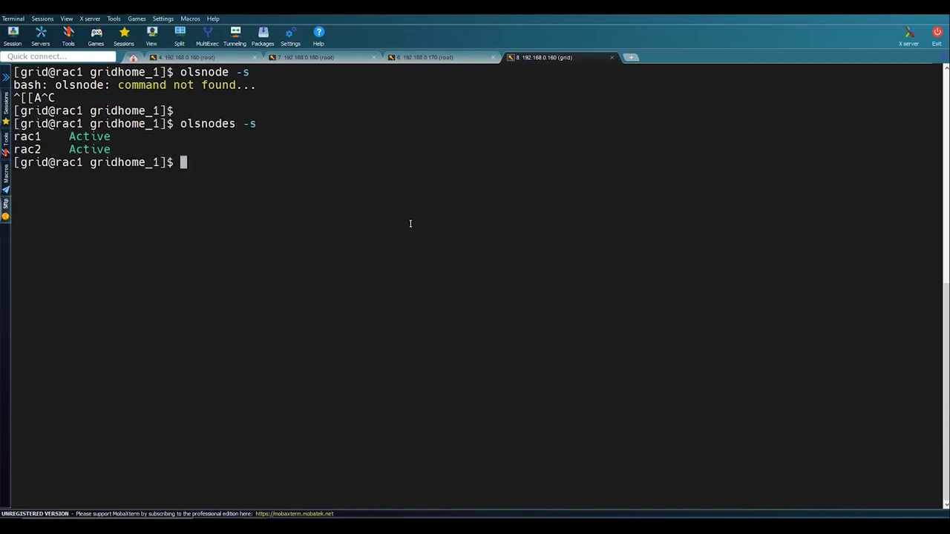
key(Return)
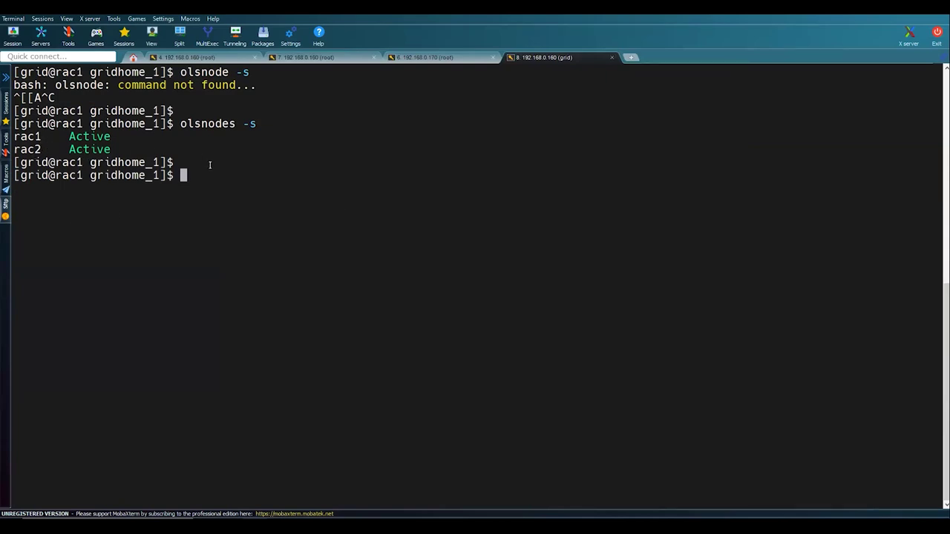
- Clear the grid terminal and move over to the root server sessions
text(clear)
key(Return)
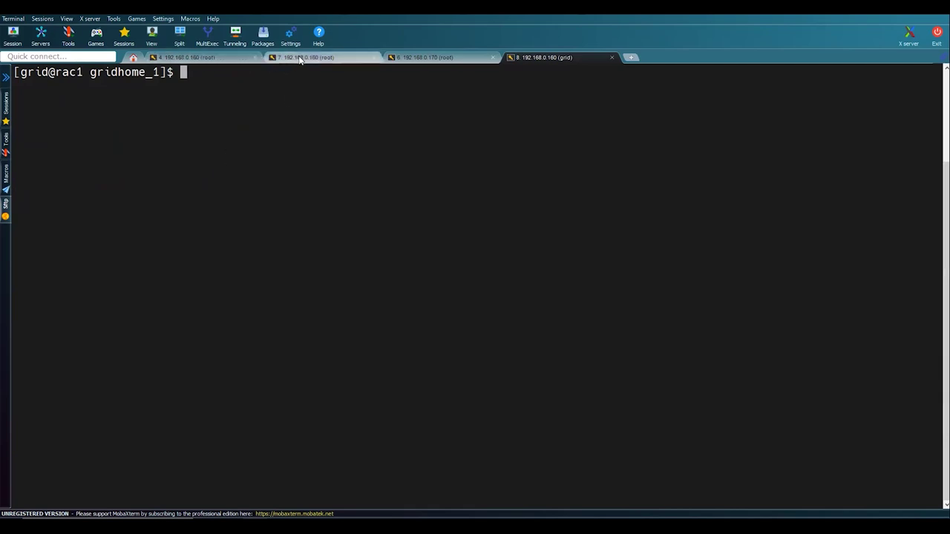
click(333, 54)
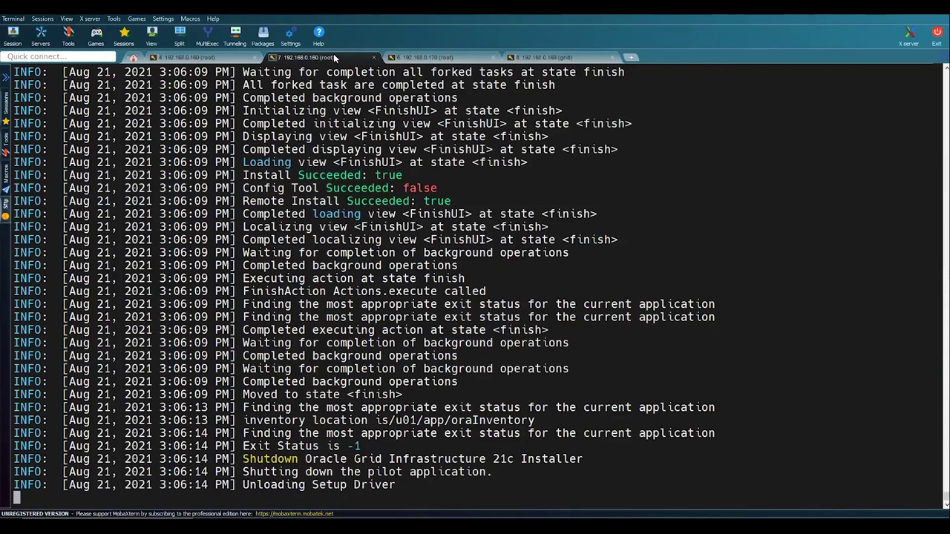
click(231, 59)
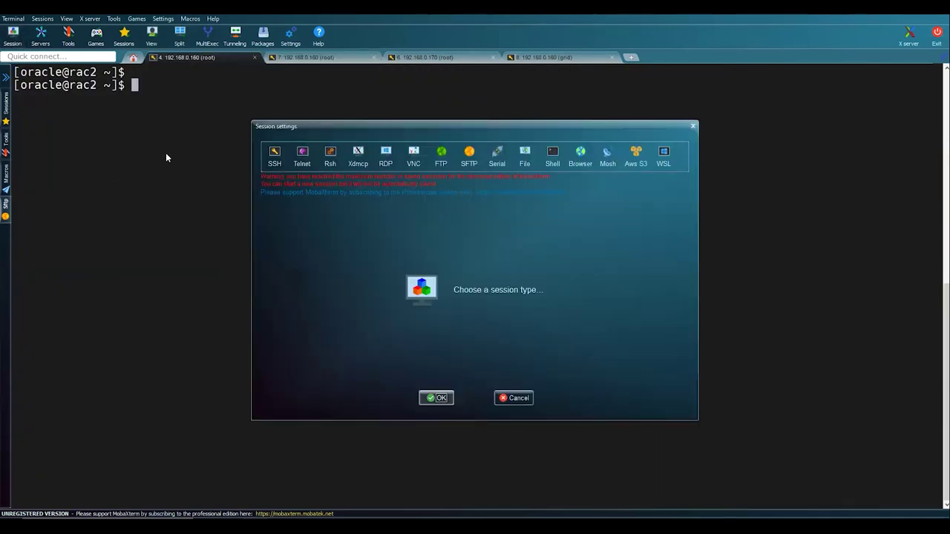
- Create an SSH session to 192.168.0.160 with username oracle and log in with its password
click(274, 155)
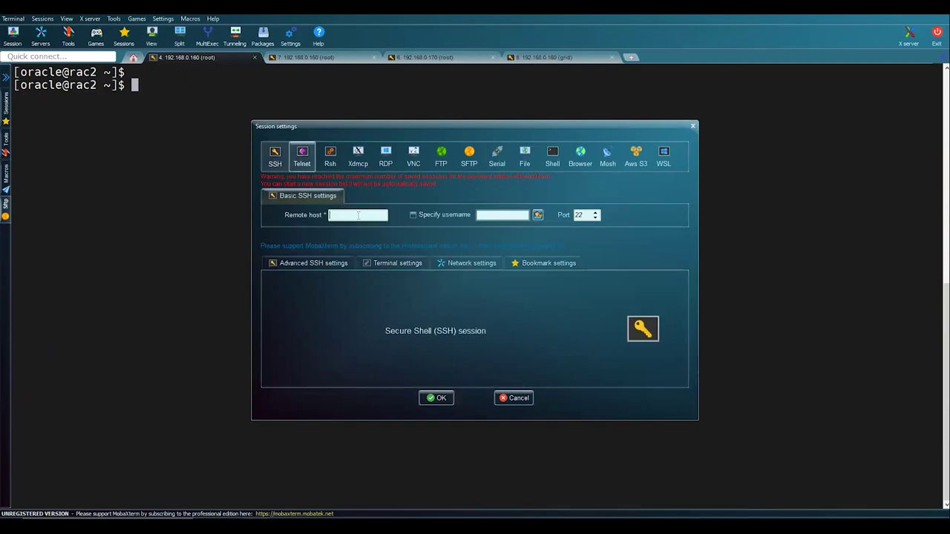
text(192.168.0.160)
key(Tab)
key(space)
key(Tab)
text(or)
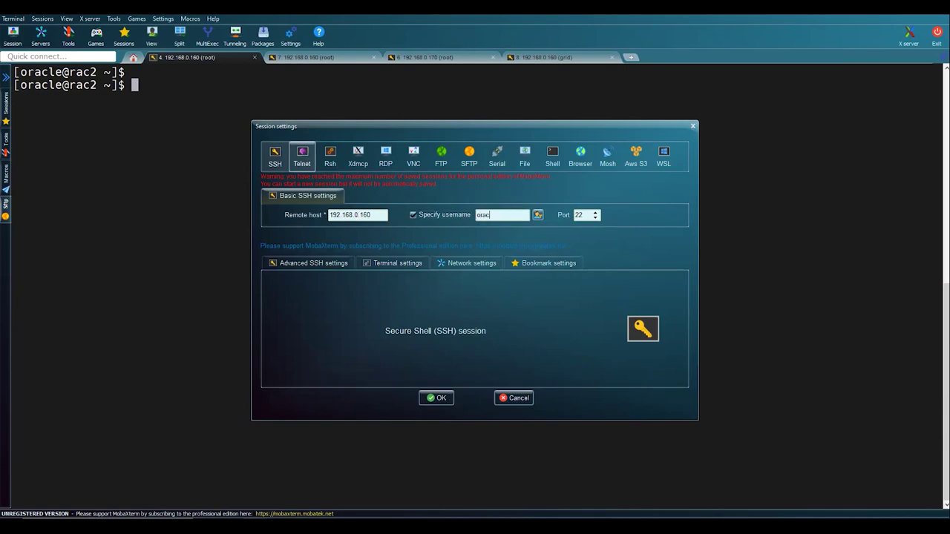
key(Return)
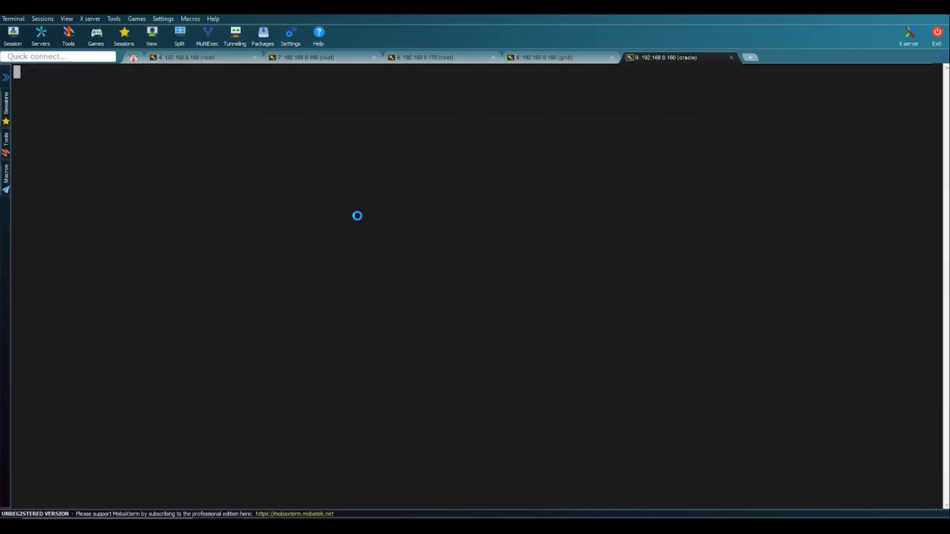
key(Return)
key(Return)
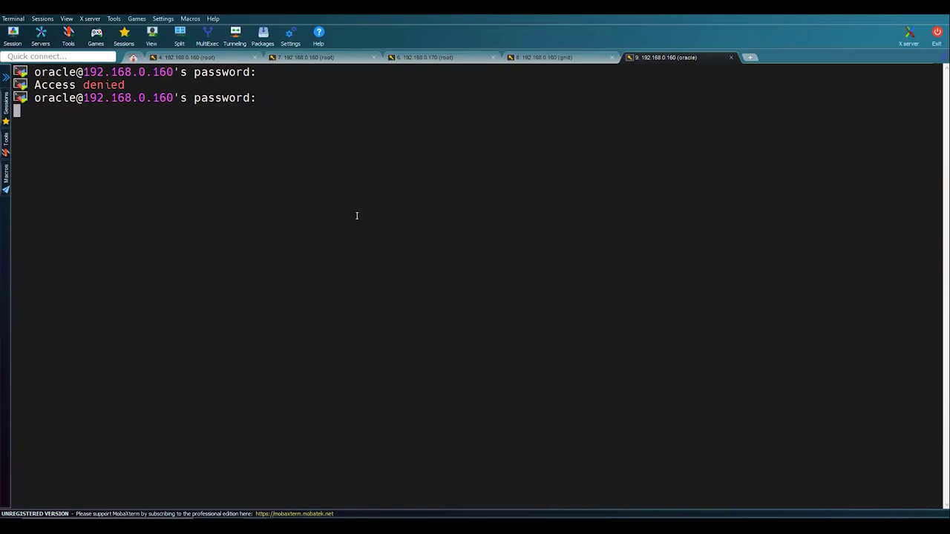
key(Return)
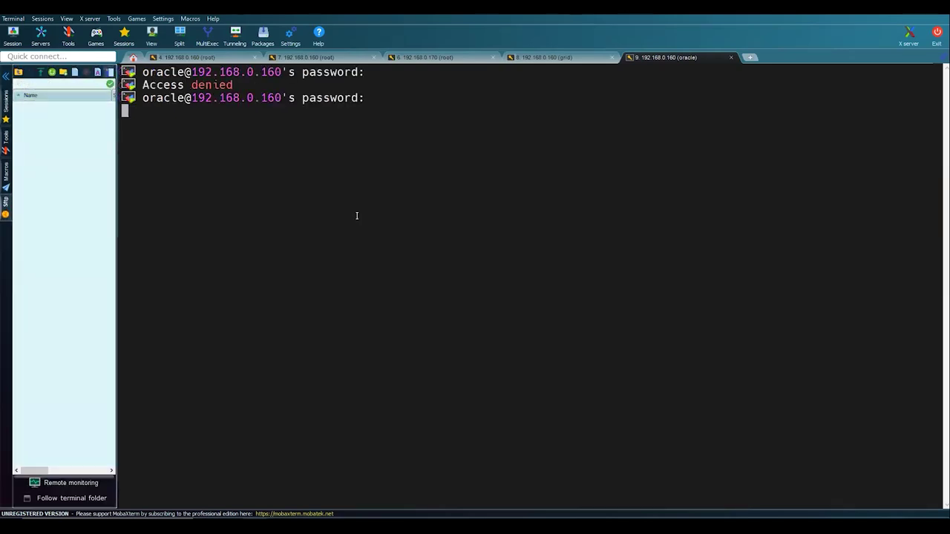
text(clear)
key(Return)
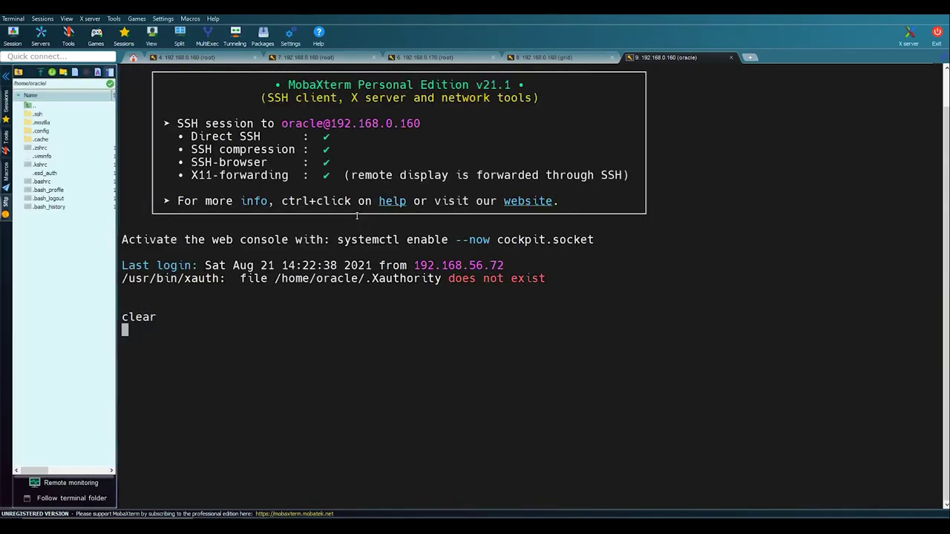
click(5, 75)
- In $ORACLE_HOME, list the files and delete LINUX.X64_213000_db_home.zip with rm -rf
text(cd $OR)
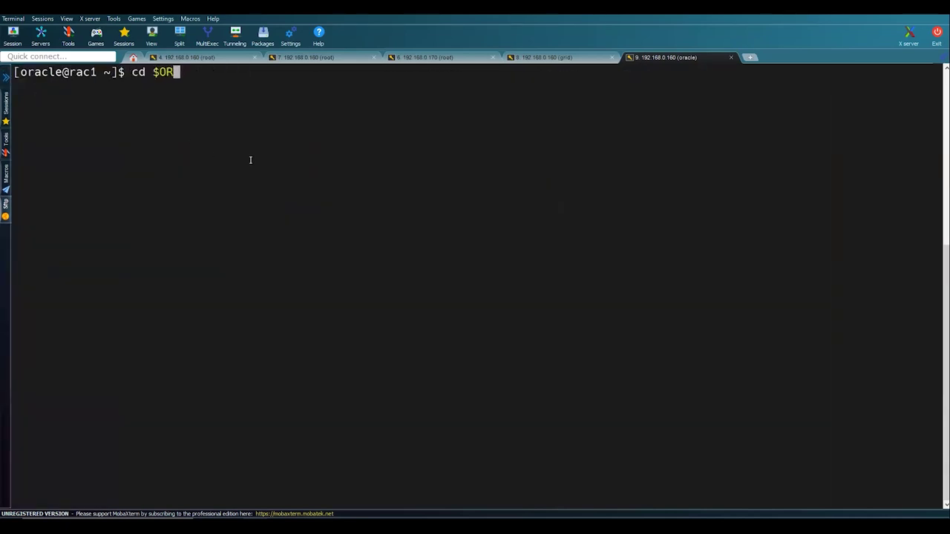
text(ACLE_HOME)
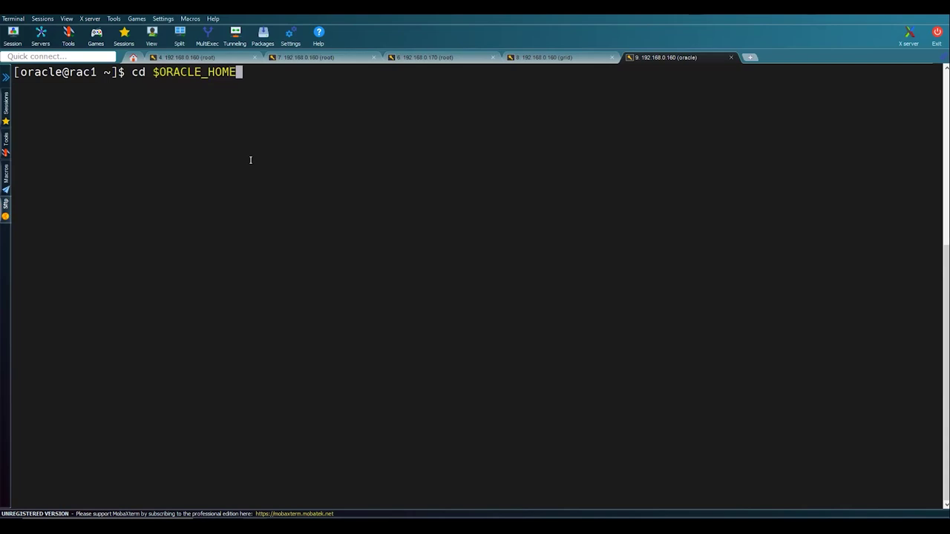
key(Return)
key(Return)
text(ls -lrt)
key(Return)
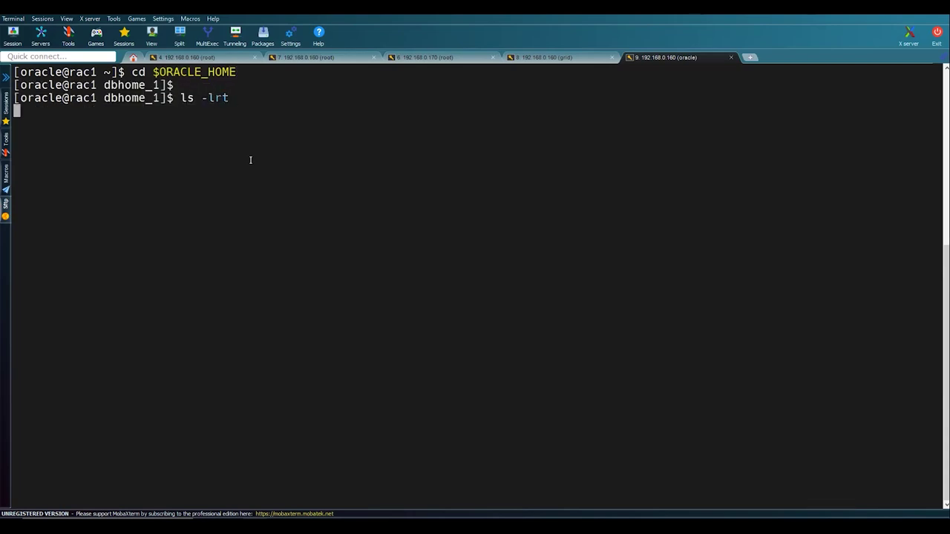
key(Return)
key(Return)
text(rm -rf)
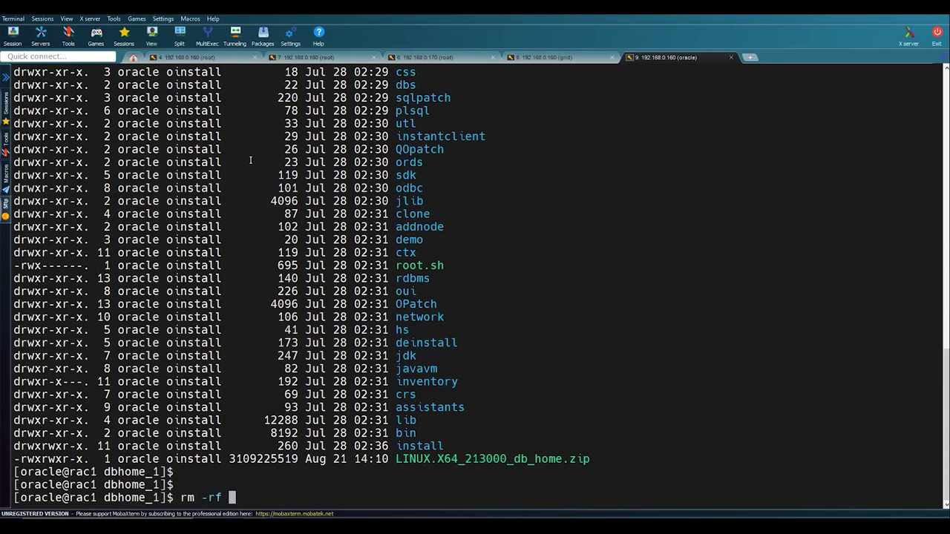
double_click(413, 460)
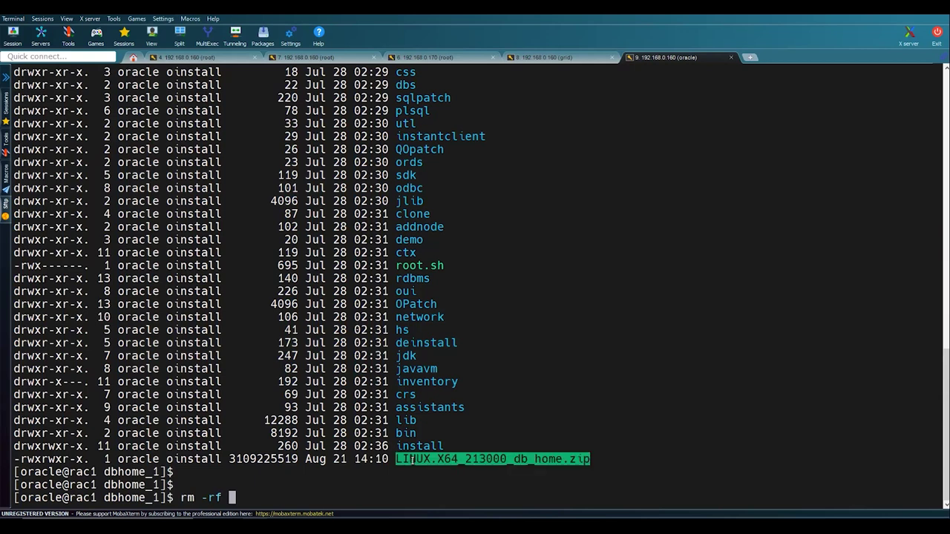
right_click(413, 460)
key(Return)
key(Return)
key(Return)
key(Return)
key(Return)
text(cl)
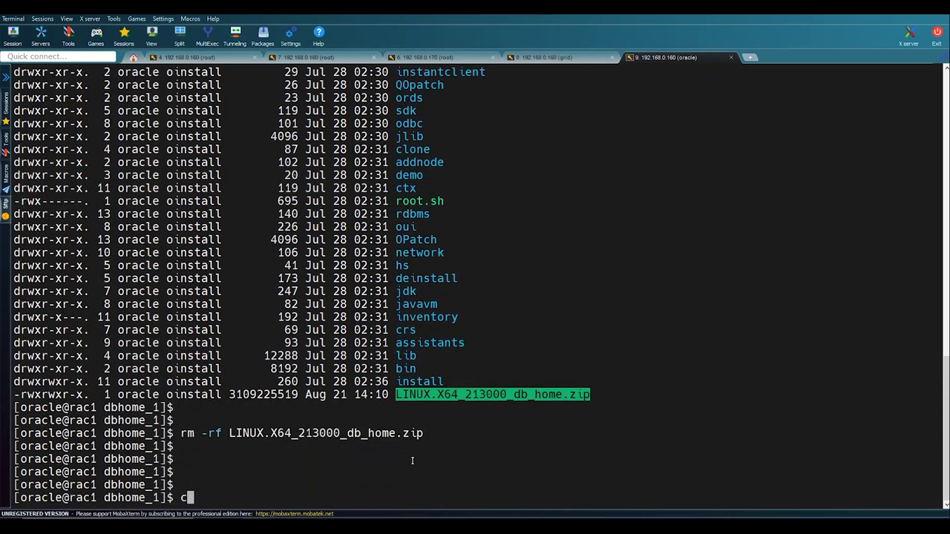
text(ear)
- Launch ./runInstaller and bring the Database 21c installer window into focus
key(Return)
text(./runInstaller)
key(Return)
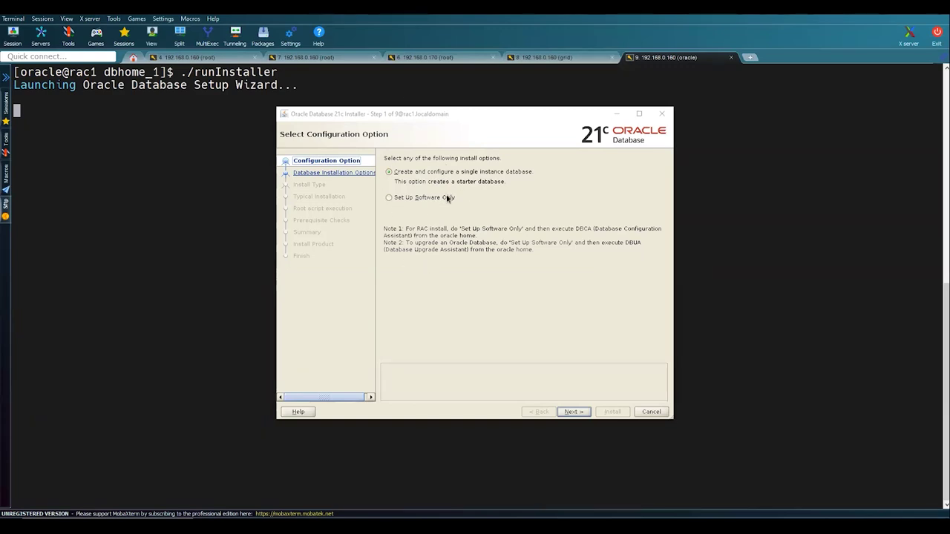
click(468, 115)
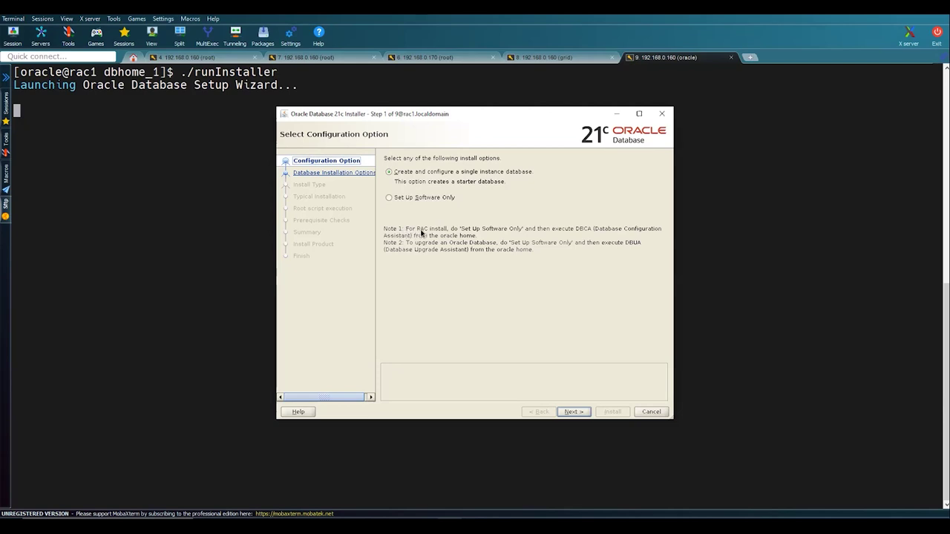
- Choose software-only setup and a Real Application Clusters installation on nodes rac1 and rac2
click(407, 198)
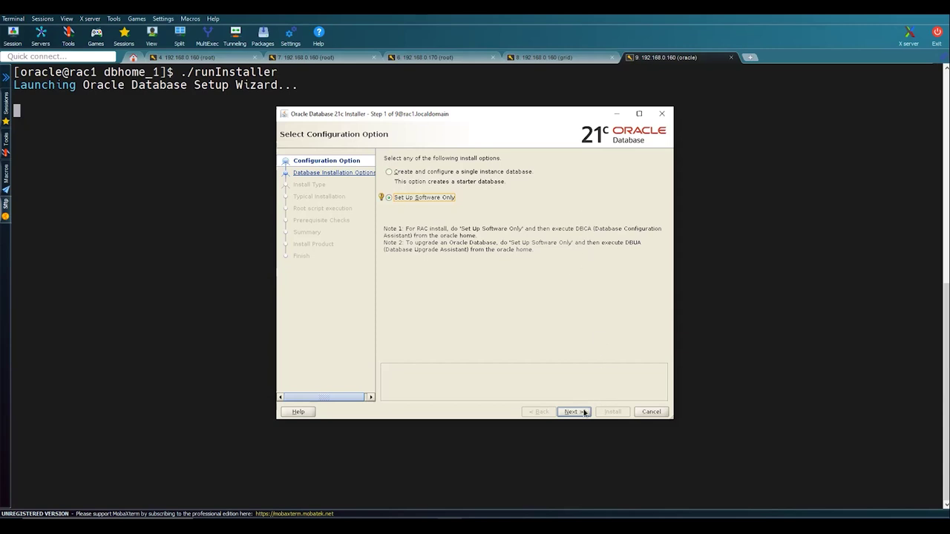
click(584, 414)
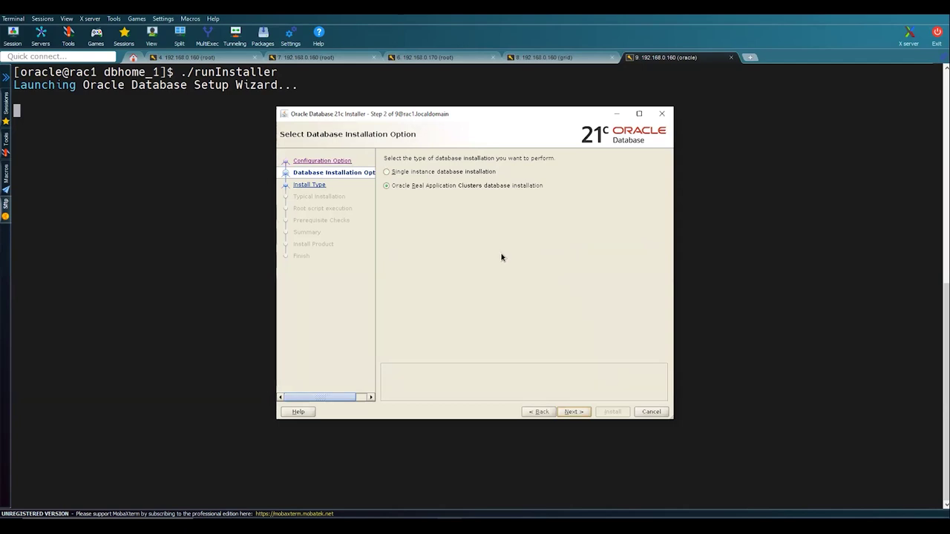
click(404, 185)
click(579, 412)
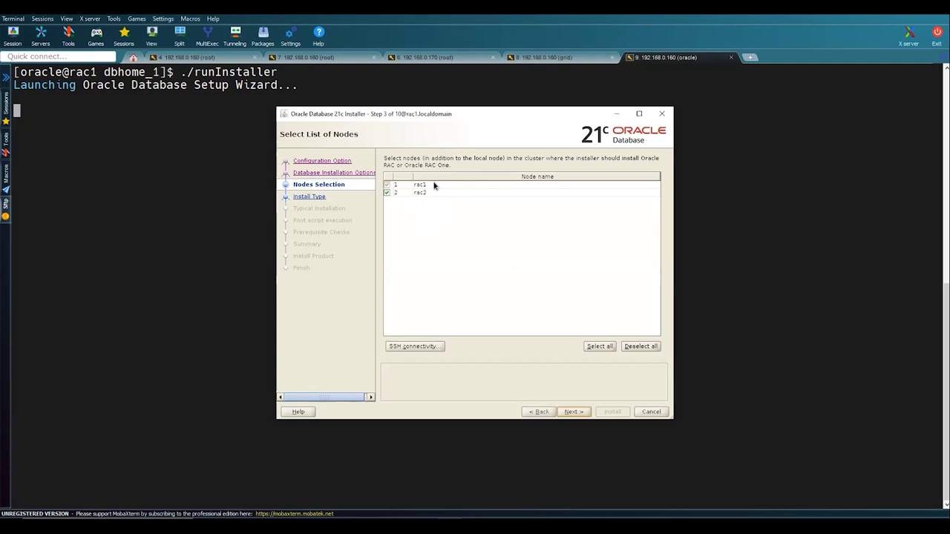
click(572, 412)
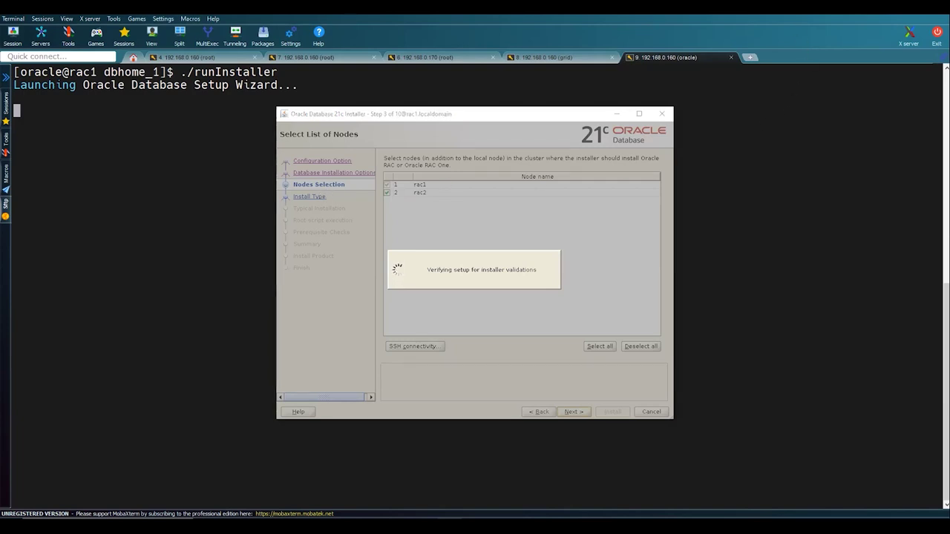
- Accept the default database edition and the /u02/app/oracle installation location
click(440, 268)
click(575, 413)
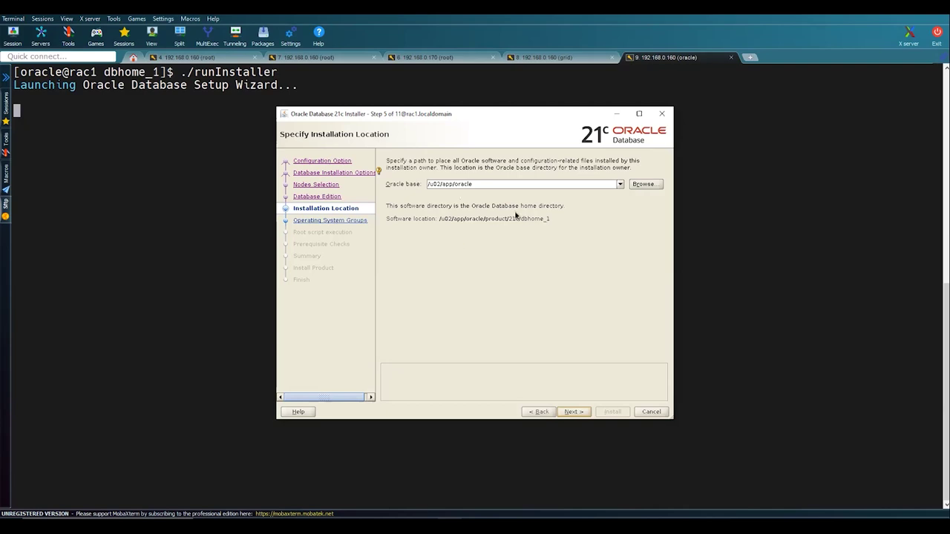
click(567, 413)
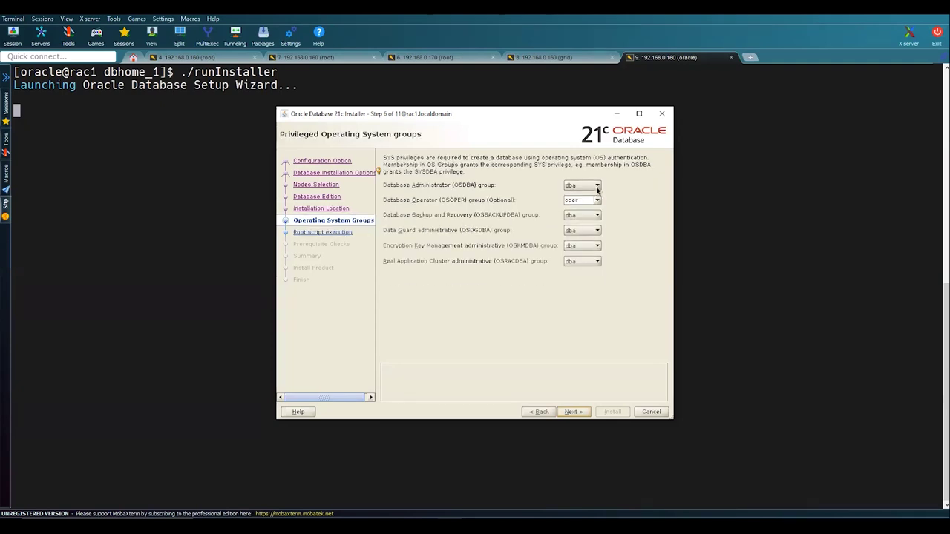
- Set the OSDBA, OSOPER, OSBACKUPDBA, OSDGDBA, OSKMDBA and OSRACDBA groups all to oinstall
click(587, 186)
click(584, 204)
click(587, 200)
click(590, 217)
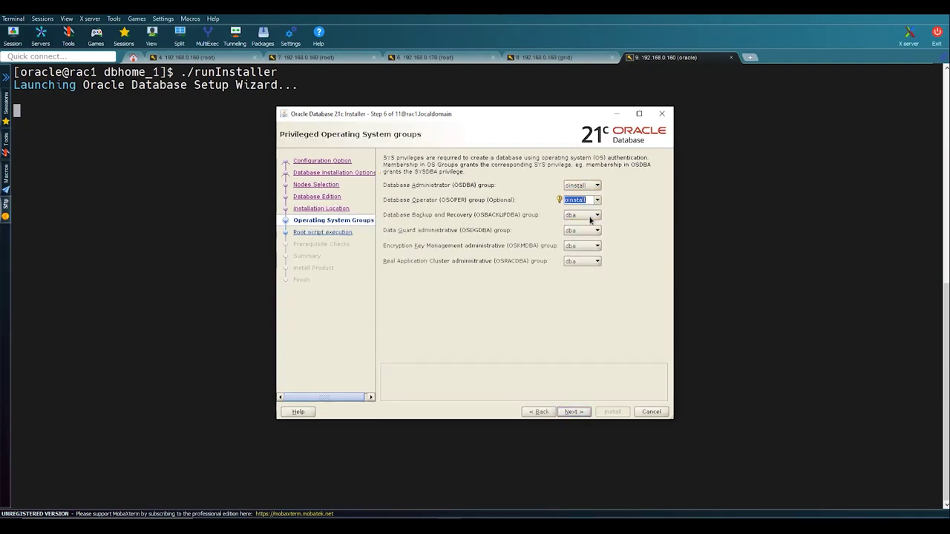
click(591, 233)
click(592, 231)
click(593, 251)
click(591, 246)
click(590, 263)
click(591, 261)
click(585, 278)
click(568, 411)
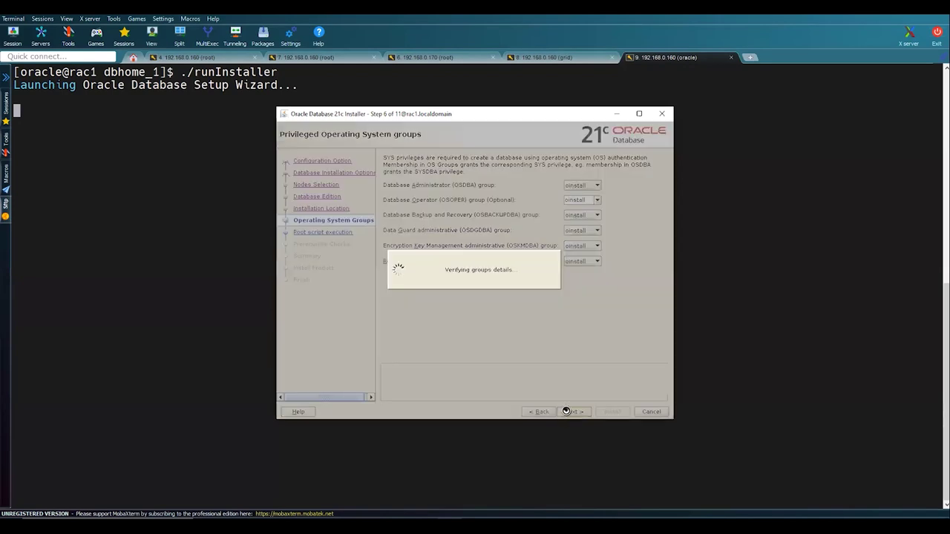
- Enable automatic running of root configuration scripts, supplying the root password
click(419, 195)
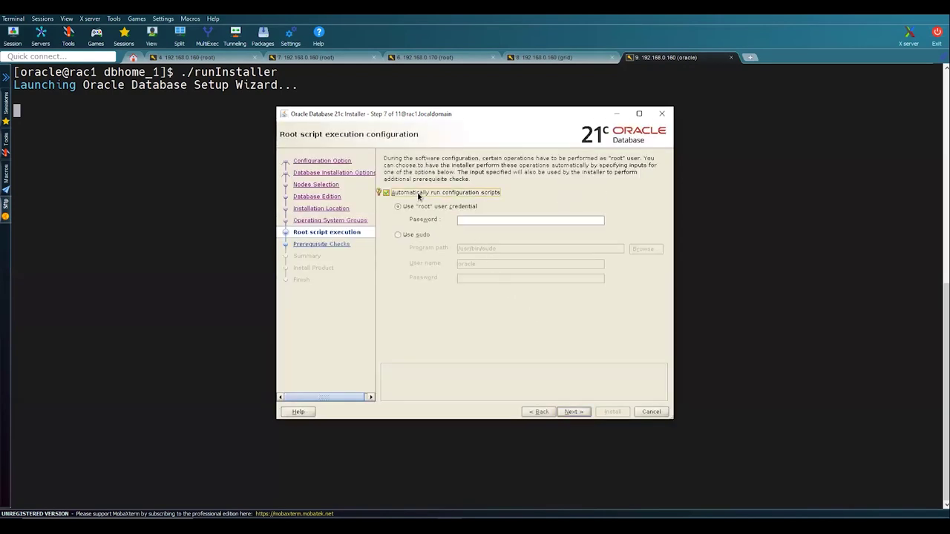
click(469, 221)
click(577, 413)
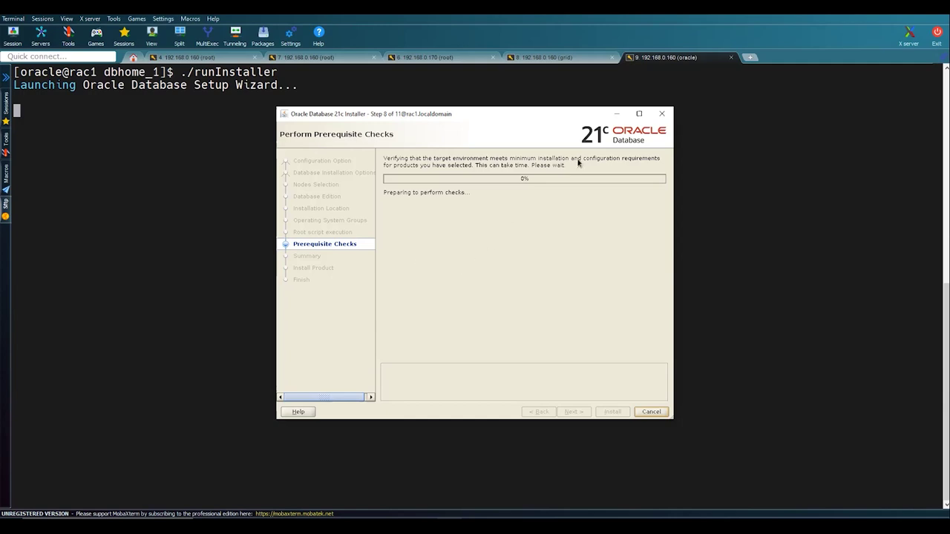
- Ignore all failed prerequisite checks and start the install from the Summary page
click(700, 58)
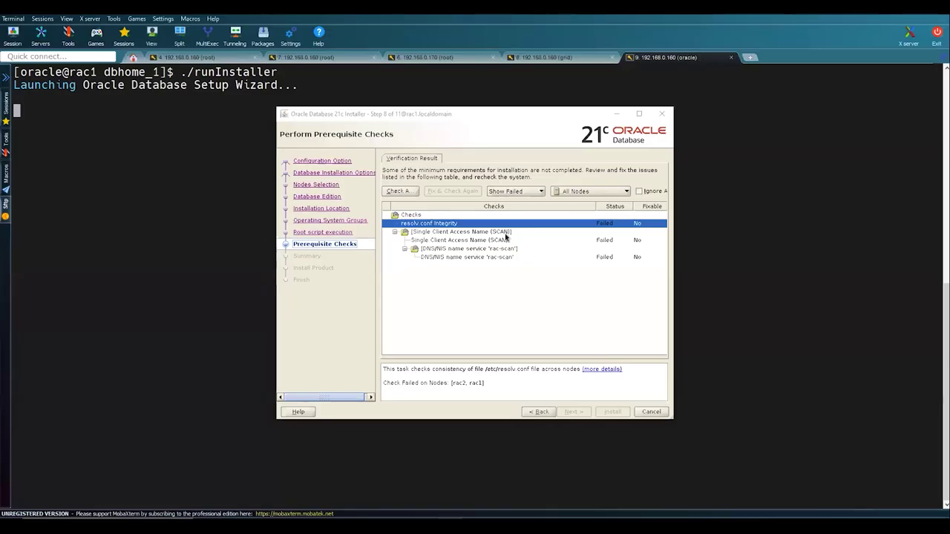
click(638, 191)
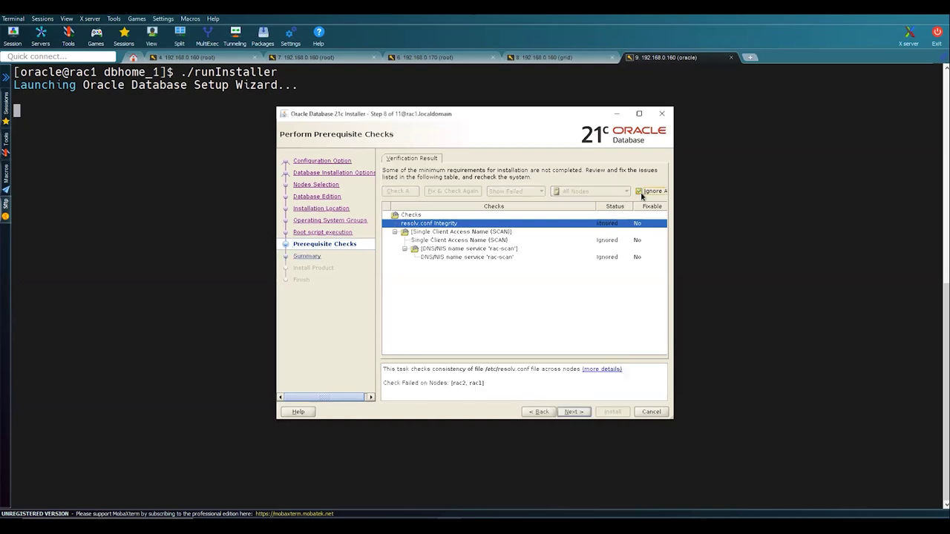
click(577, 411)
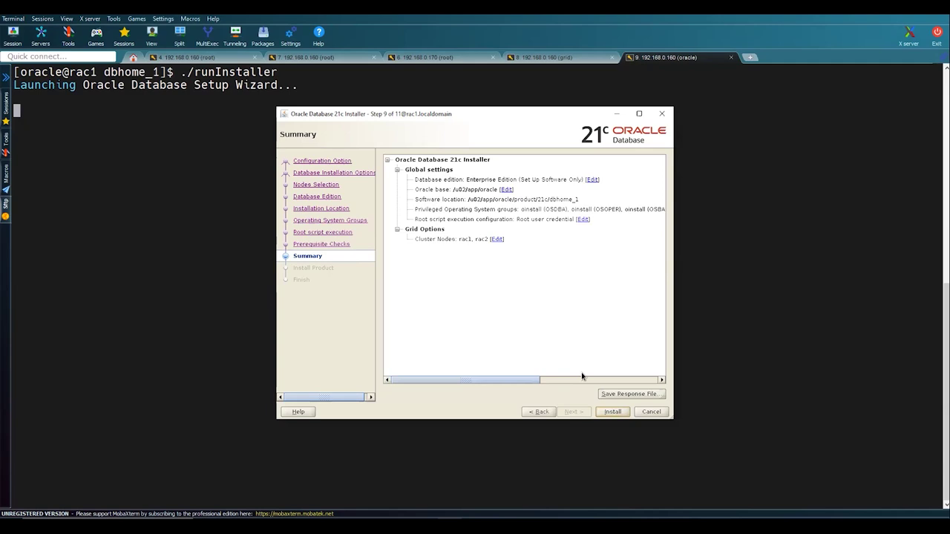
click(611, 411)
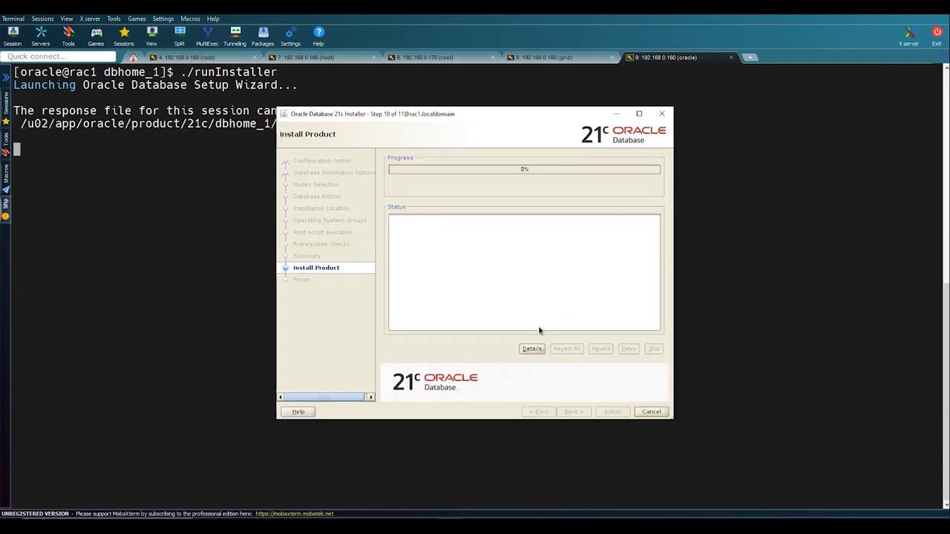
- Open the installation details and follow the install log with tail -100f in the rac1 root session
click(531, 349)
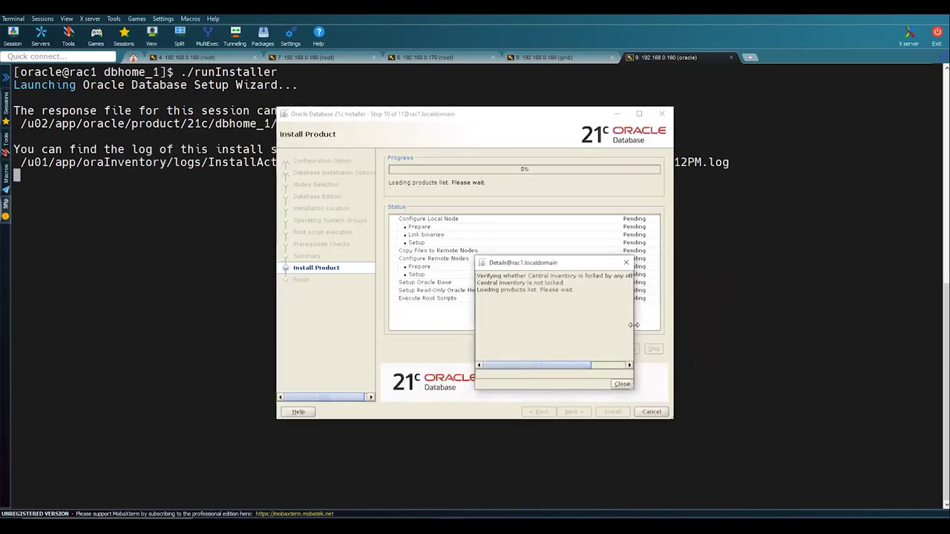
drag(633, 324, 742, 325)
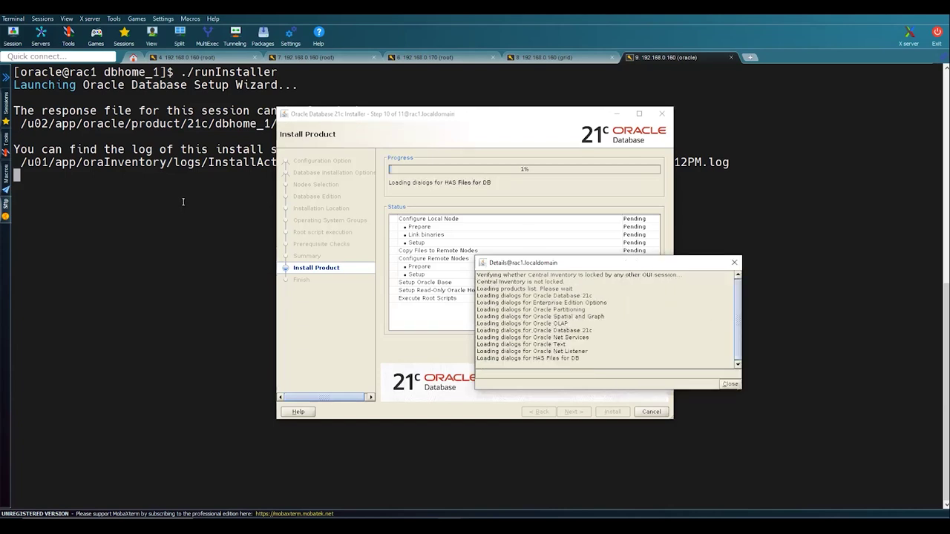
double_click(222, 165)
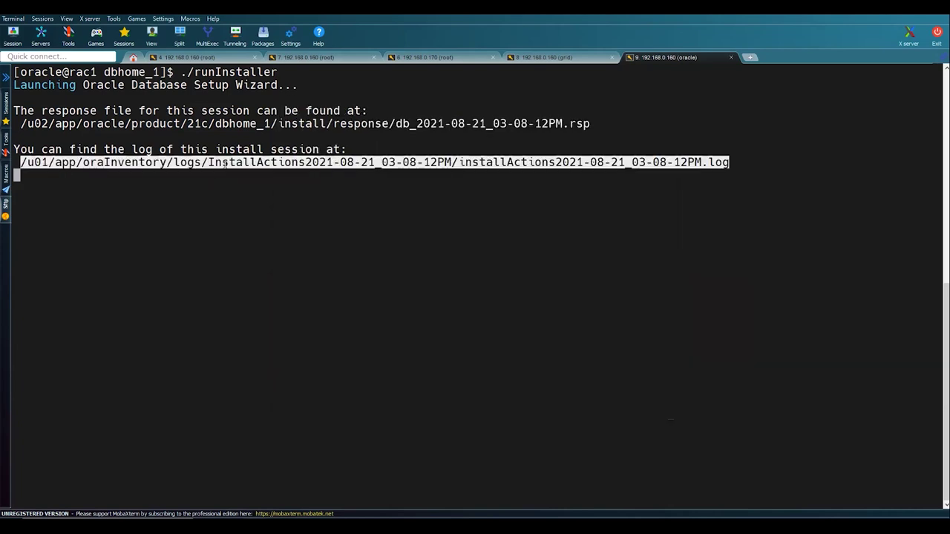
click(427, 60)
click(365, 58)
key(ctrl+c)
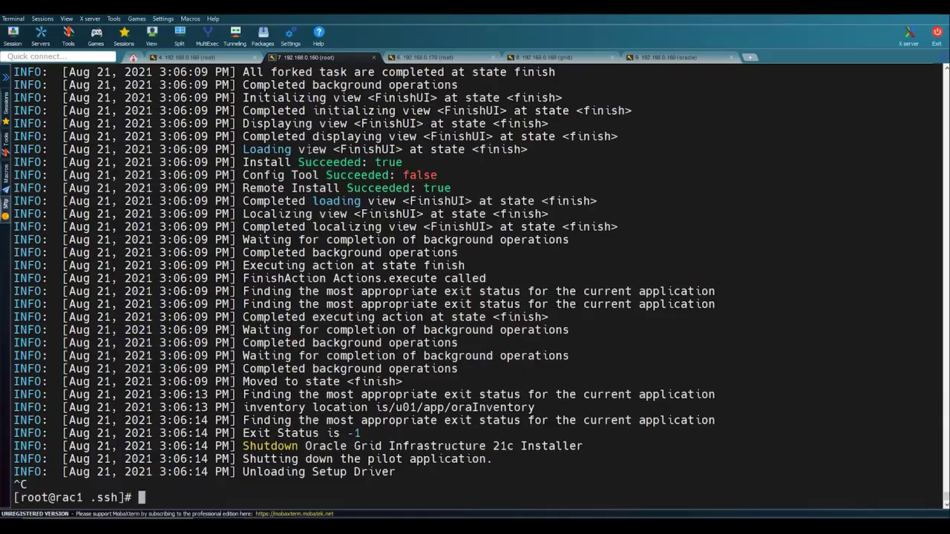
text(tail -100f)
key(shift+Insert)
key(Return)
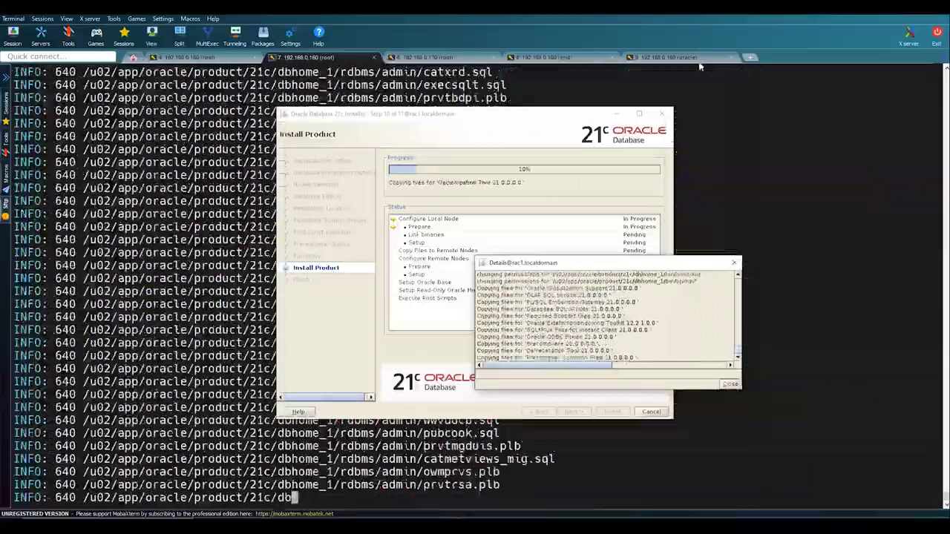
- Approve running the root configuration scripts, then close the installation details window
click(694, 61)
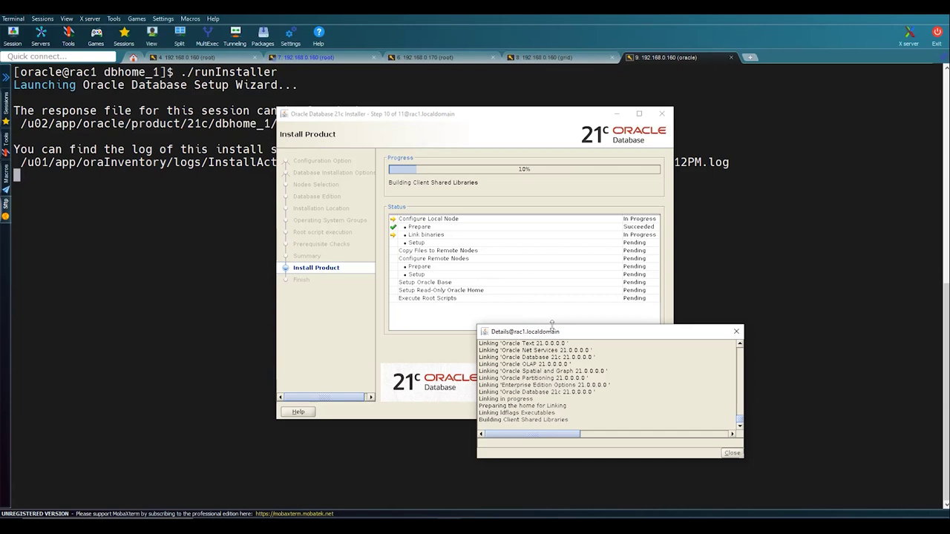
drag(552, 324, 562, 361)
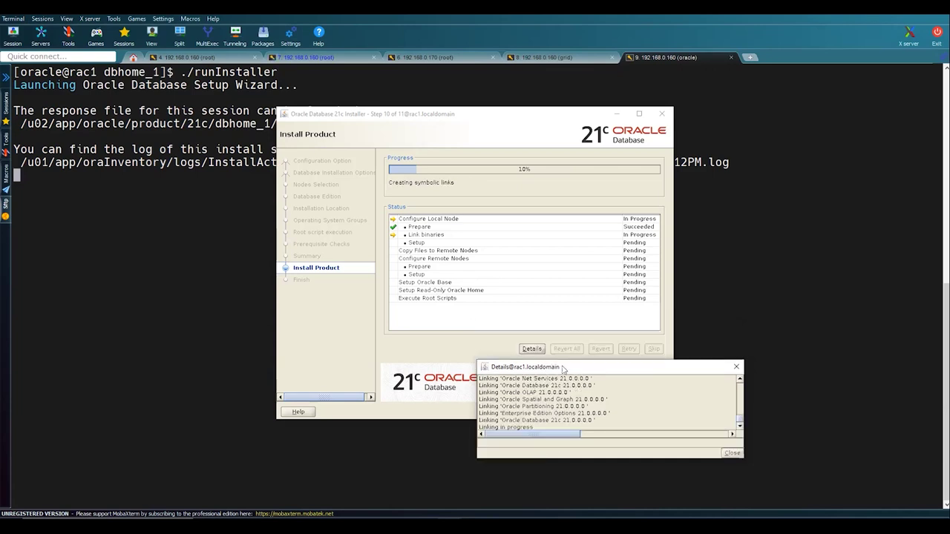
drag(562, 369, 563, 338)
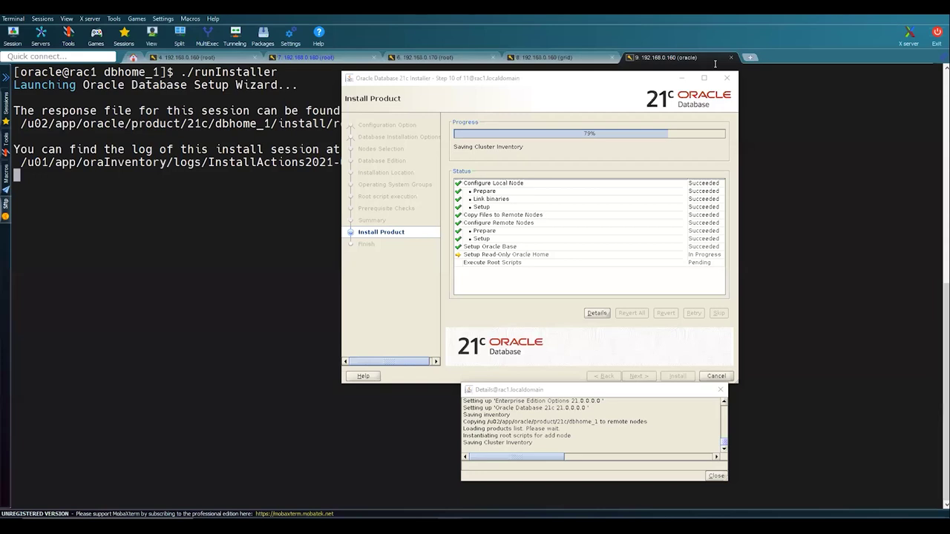
click(633, 83)
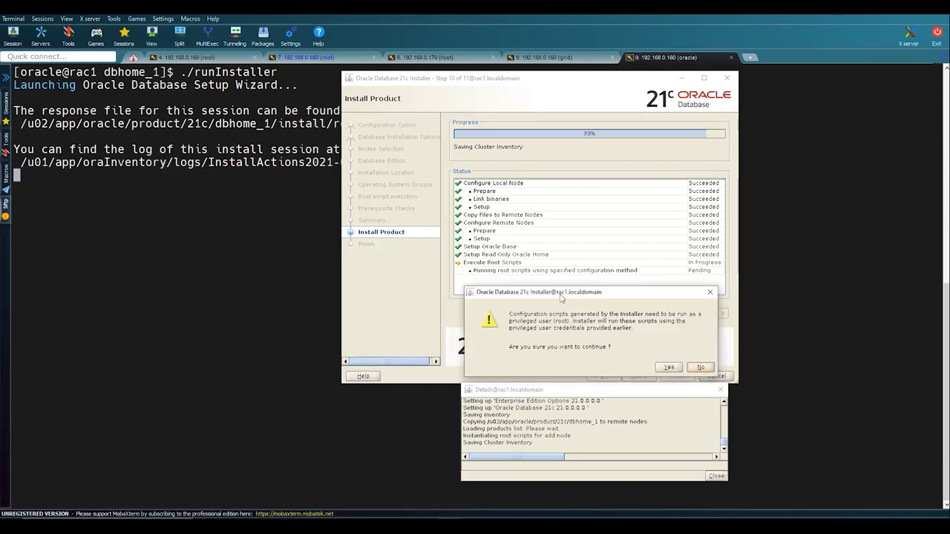
drag(562, 297, 250, 305)
click(357, 374)
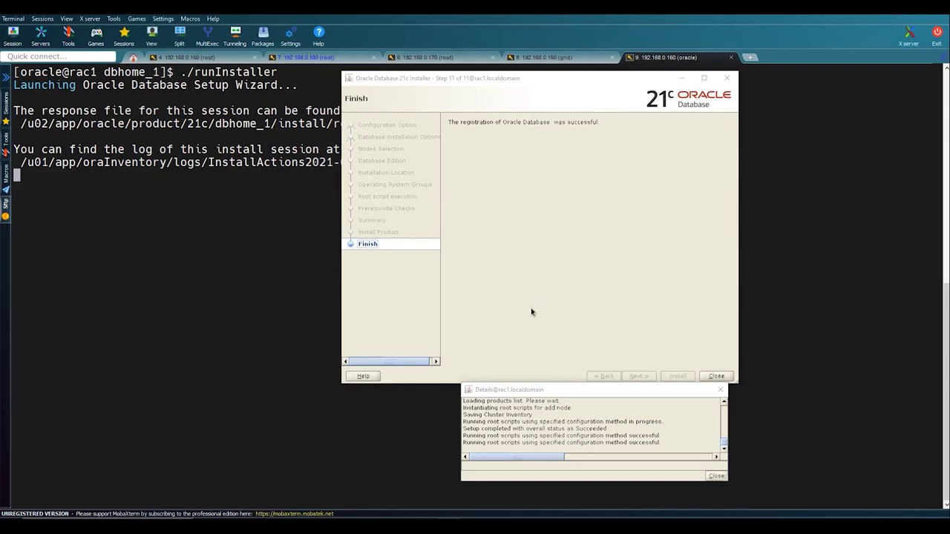
click(717, 477)
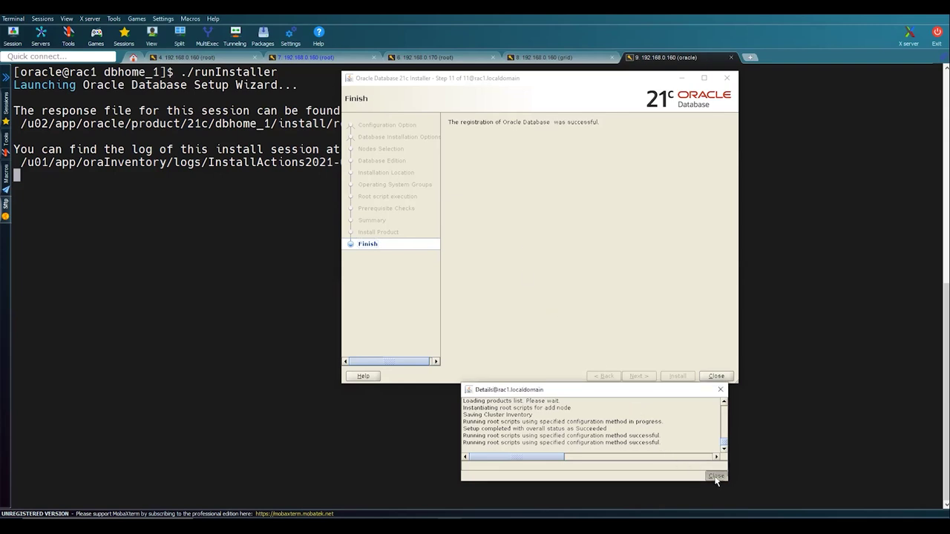
- Close the finished installer, launch dbca, and continue with 'Create a database' selected
click(727, 79)
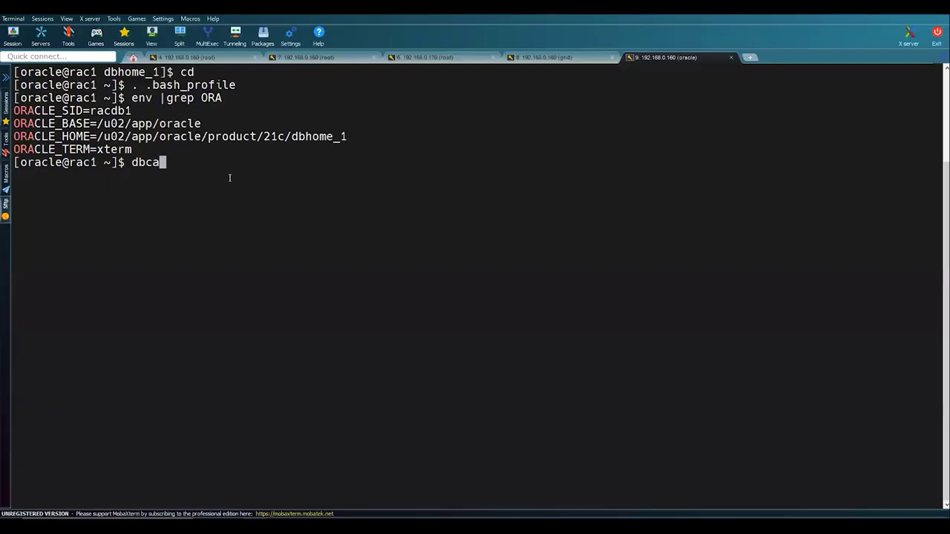
key(Return)
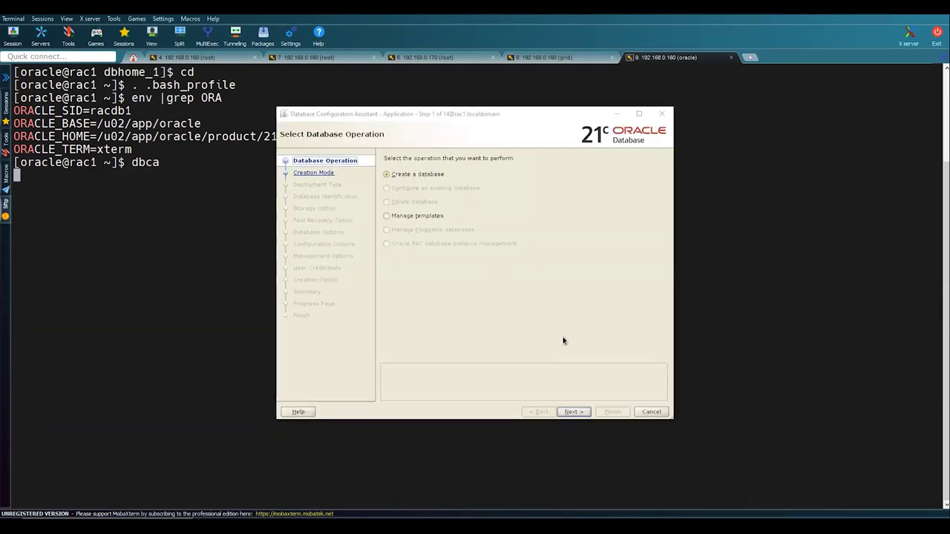
click(574, 412)
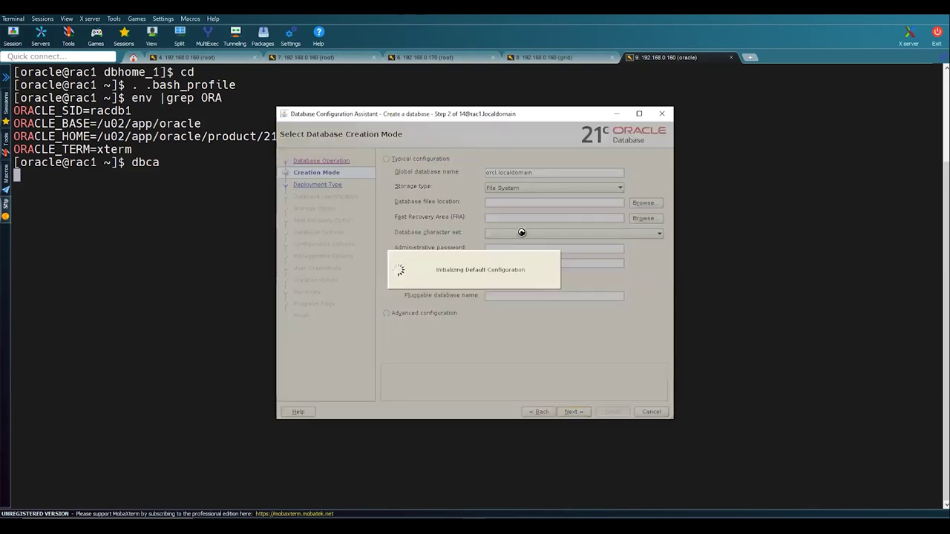